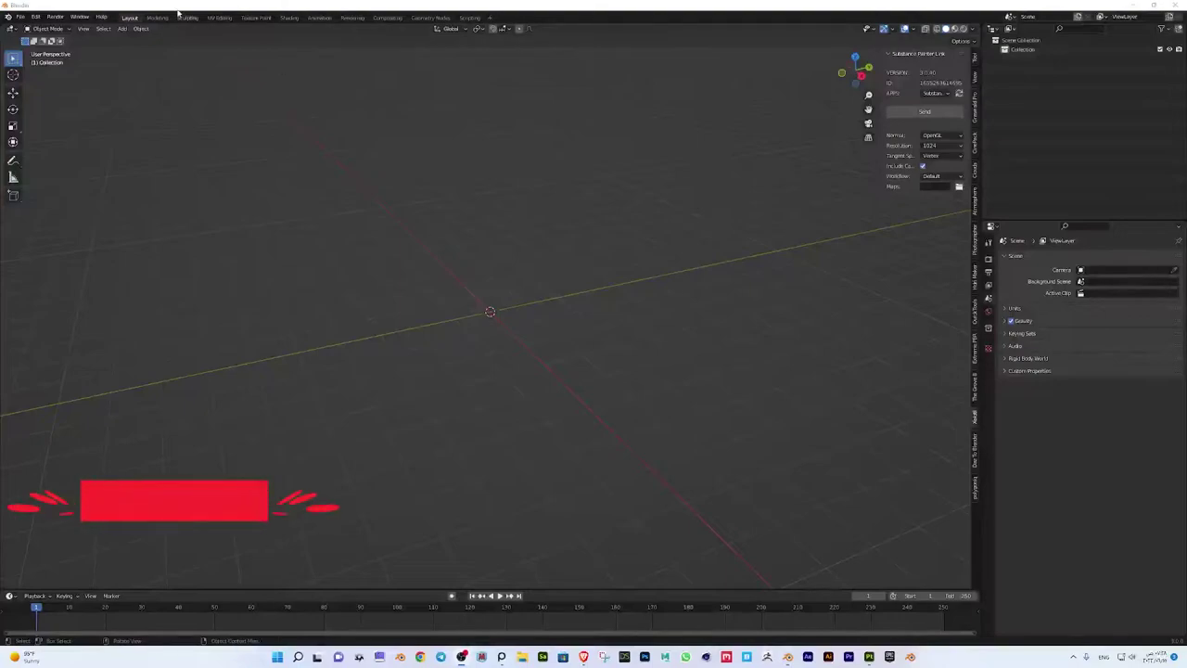
Import the Ford Model A car as a Wavefront OBJ from its model folder
{"action": "left_click", "coordinate": [19, 17]}
{"action": "left_click", "coordinate": [154, 232]}
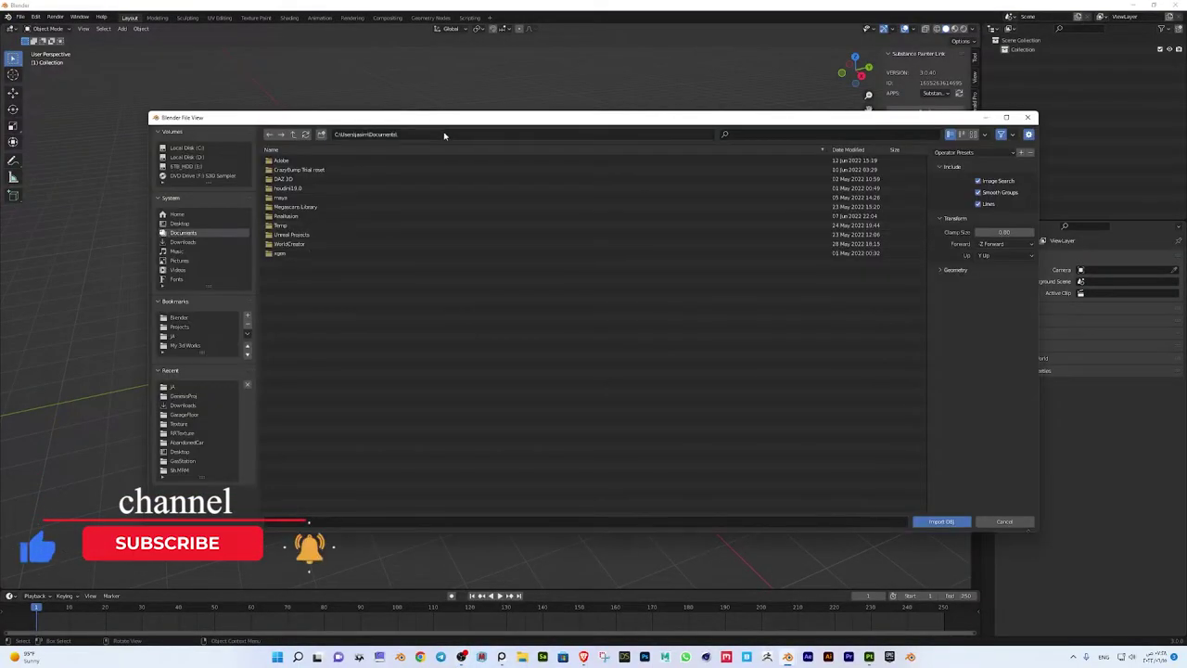
{"action": "double_click", "coordinate": [306, 164]}
{"action": "left_click", "coordinate": [371, 171]}
{"action": "left_click", "coordinate": [926, 519]}
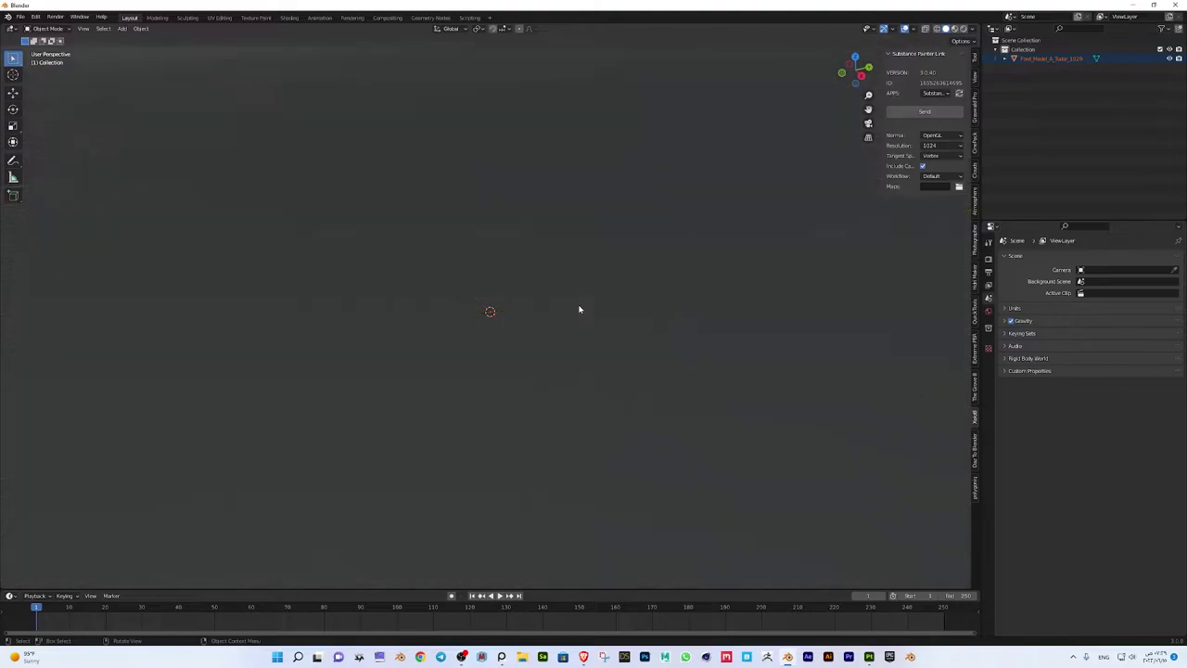
Scale the imported car down to a smaller size
{"action": "key", "text": "s"}
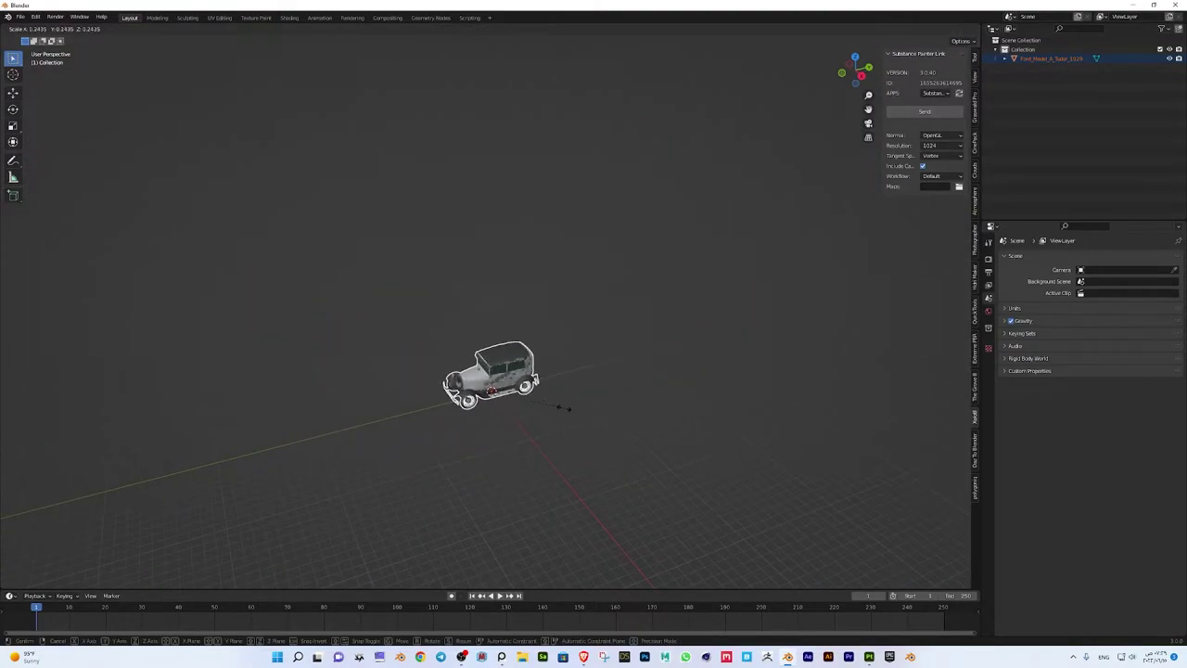
{"action": "left_click", "coordinate": [590, 400]}
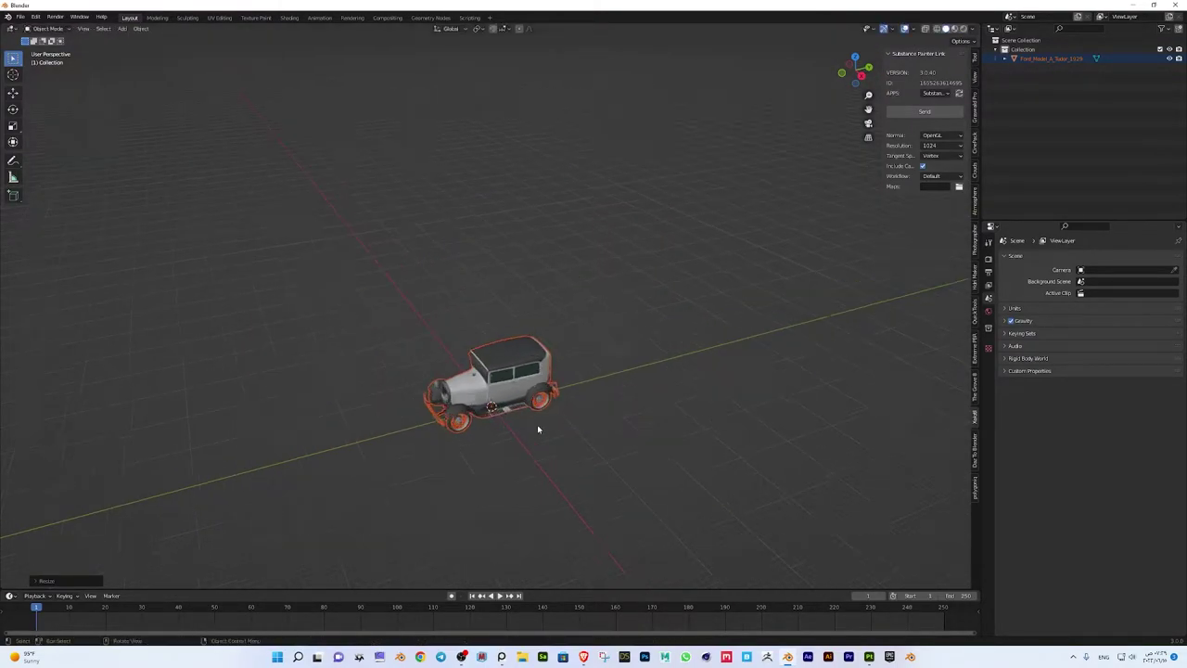
{"action": "scroll", "coordinate": [547, 408], "scroll_direction": "up", "scroll_amount": 2}
{"action": "scroll", "coordinate": [555, 408], "scroll_direction": "up", "scroll_amount": 3}
{"action": "scroll", "coordinate": [556, 417], "scroll_direction": "up", "scroll_amount": 1}
Add a ground plane under the car and scale it up to about 31.85
{"action": "key", "text": "shift+a"}
{"action": "left_click", "coordinate": [588, 416]}
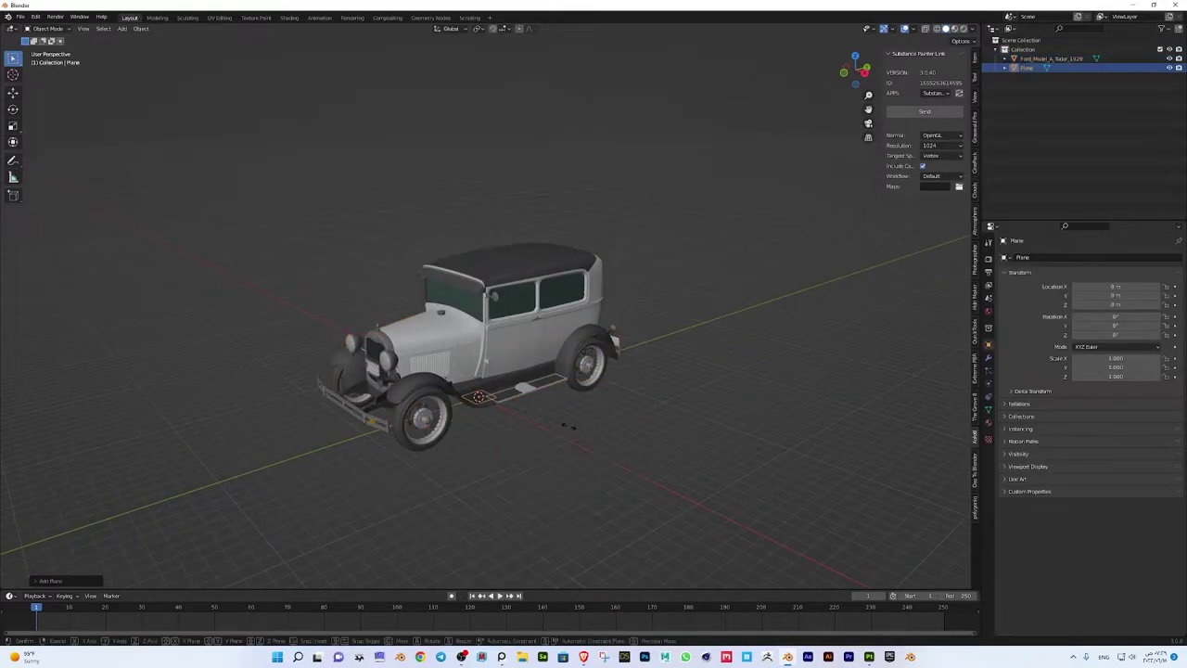
{"action": "key", "text": "s"}
{"action": "left_click", "coordinate": [795, 291]}
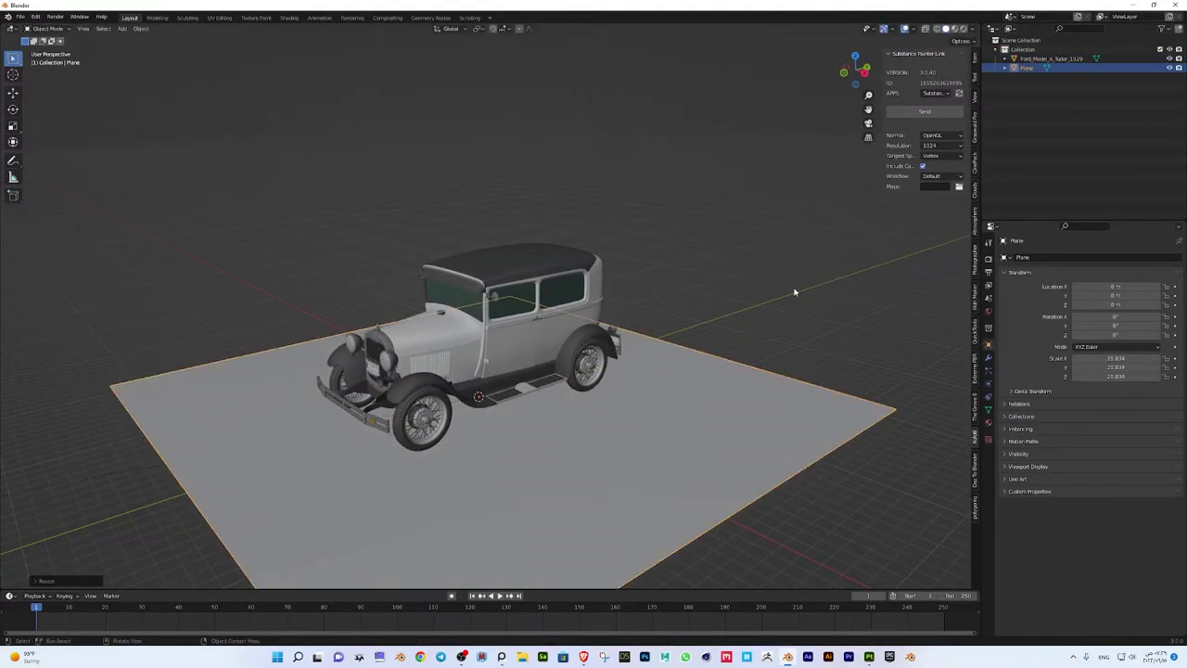
Orbit toward the car's front and side with the camera, world and light tools showing
{"action": "mouse_move", "coordinate": [794, 291]}
{"action": "middle_mouse_down"}
{"action": "mouse_move", "coordinate": [765, 352]}
{"action": "mouse_move", "coordinate": [594, 334]}
{"action": "middle_mouse_up"}
{"action": "scroll", "coordinate": [766, 353], "scroll_direction": "up", "scroll_amount": 2}
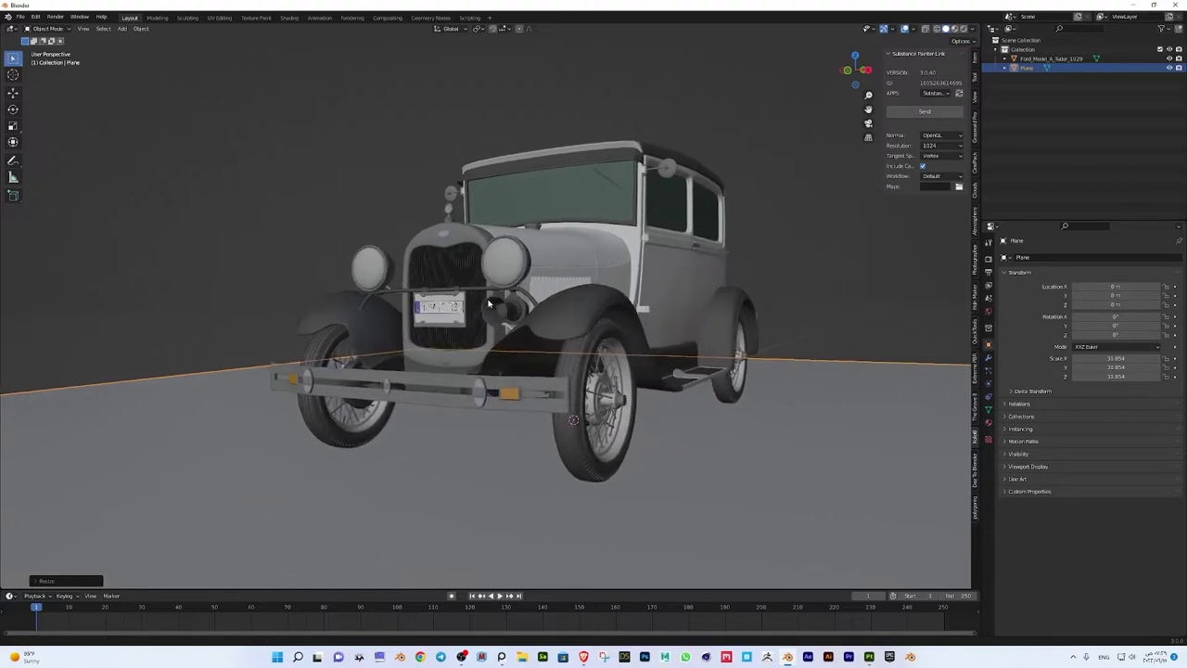
{"action": "left_click", "coordinate": [974, 267]}
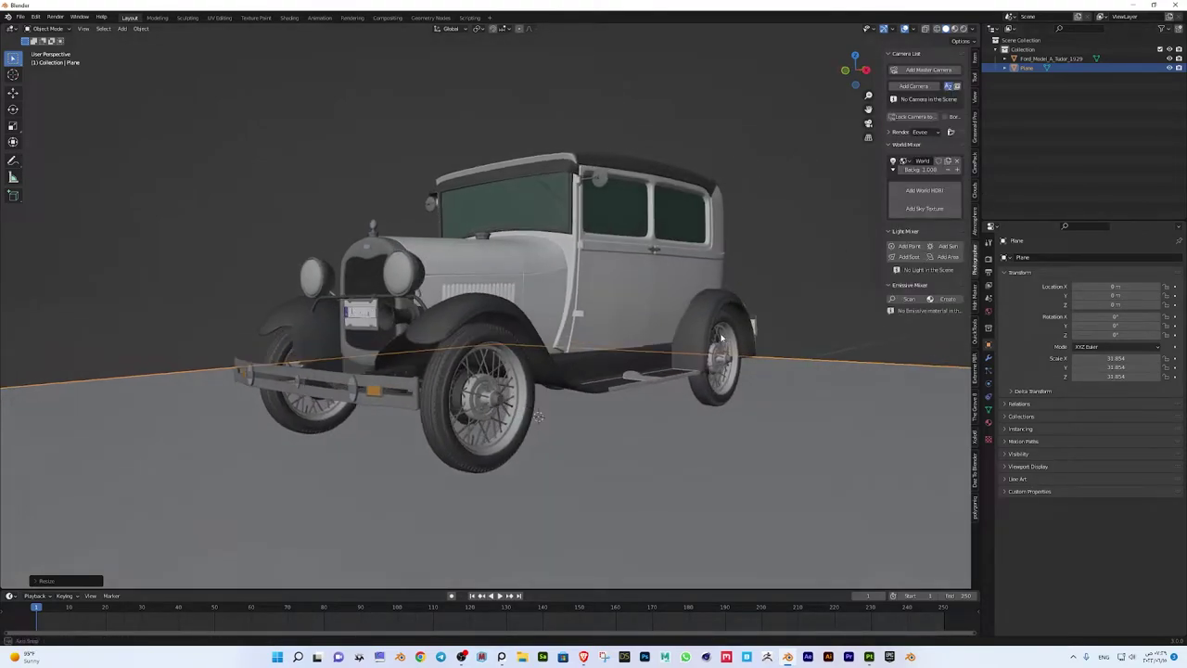
{"action": "middle_click_drag", "start_coordinate": [974, 267], "coordinate": [961, 160]}
Add a master camera framing the car and switch the render engine to Cycles
{"action": "left_click", "coordinate": [927, 69]}
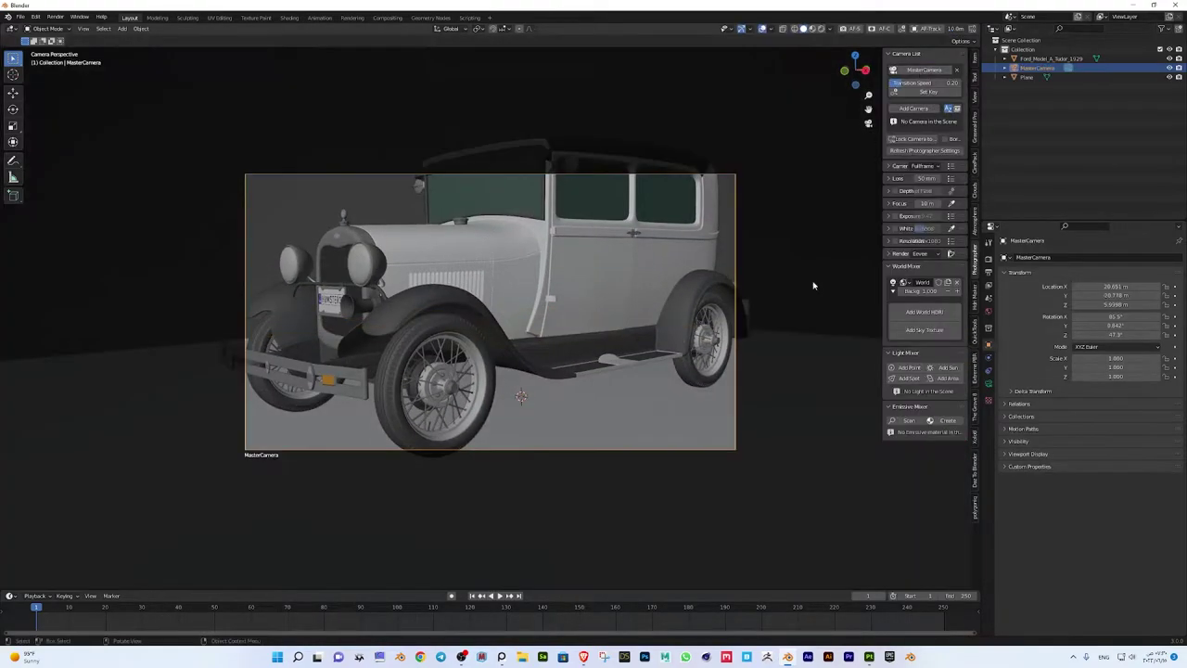
{"action": "left_click", "coordinate": [988, 271]}
{"action": "left_click", "coordinate": [1122, 257]}
{"action": "left_click", "coordinate": [1092, 293]}
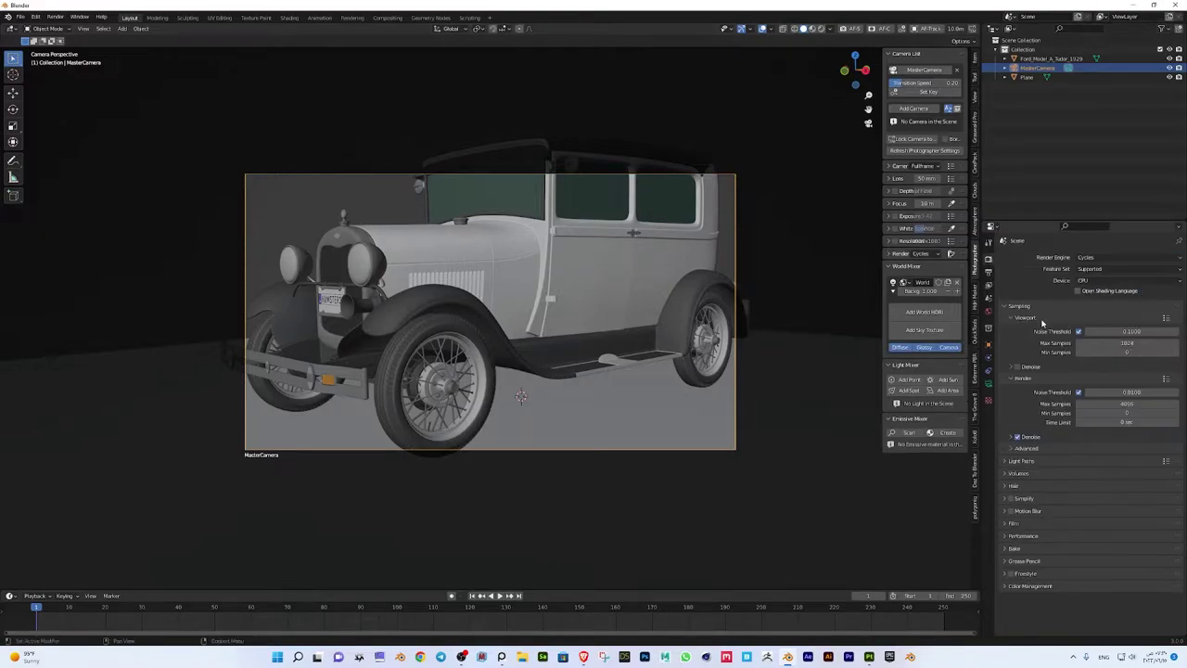
Enable OptiX denoising for both the viewport and final renders
{"action": "left_click", "coordinate": [1010, 367]}
{"action": "left_click", "coordinate": [1126, 380]}
{"action": "left_click", "coordinate": [1113, 408]}
{"action": "left_click", "coordinate": [1012, 474]}
{"action": "left_click", "coordinate": [1126, 487]}
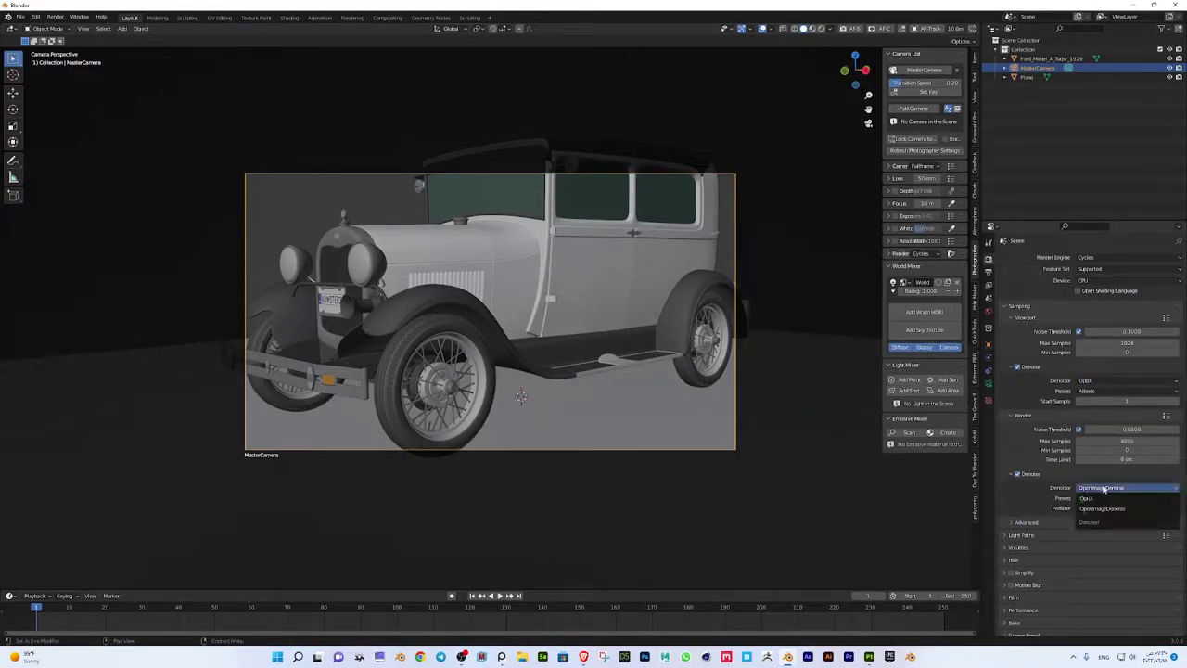
{"action": "left_click", "coordinate": [1112, 508]}
{"action": "left_click", "coordinate": [1009, 367]}
Set viewport Max Samples to 256 and the render Noise Threshold to 0.001
{"action": "double_click", "coordinate": [1126, 343]}
{"action": "type", "text": "2"}
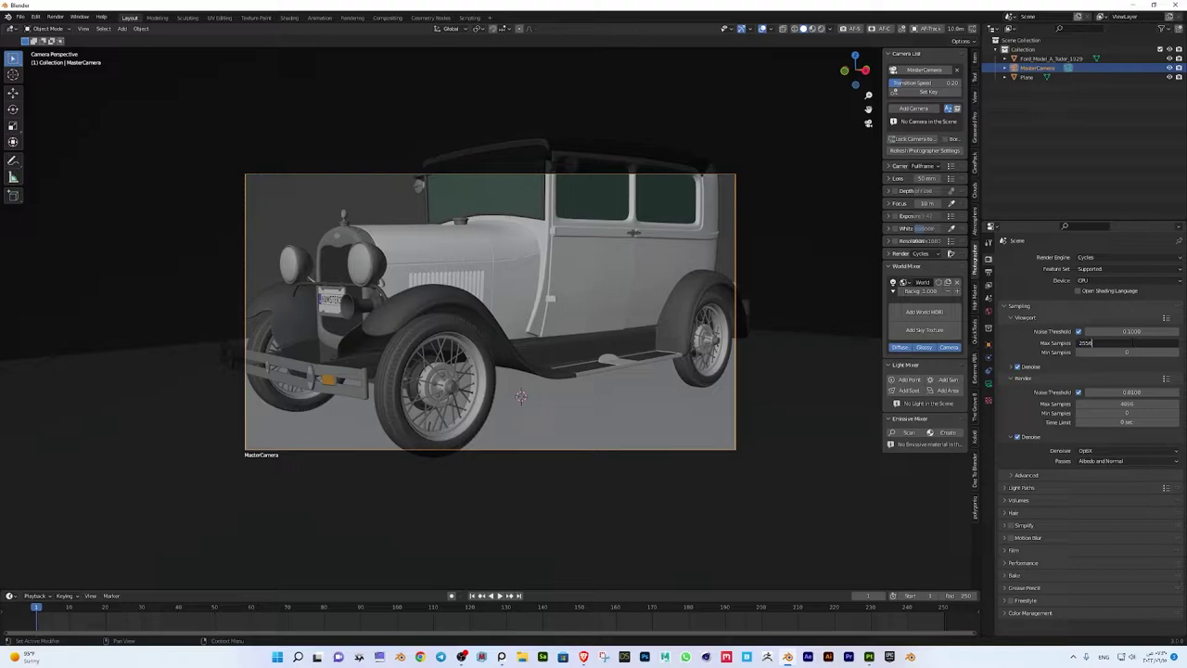
{"action": "key", "text": "Return"}
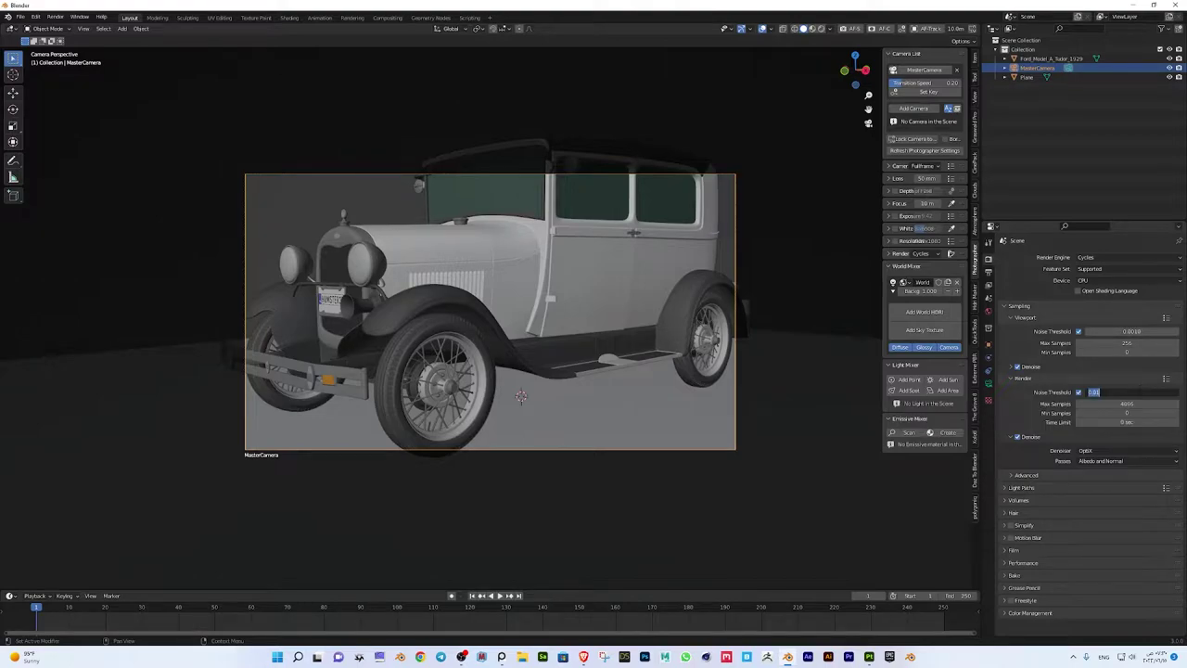
{"action": "type", "text": "0.001"}
{"action": "key", "text": "Return"}
Set the output resolution to 1080 × 1350 px
{"action": "key", "text": "ctrl+Tab"}
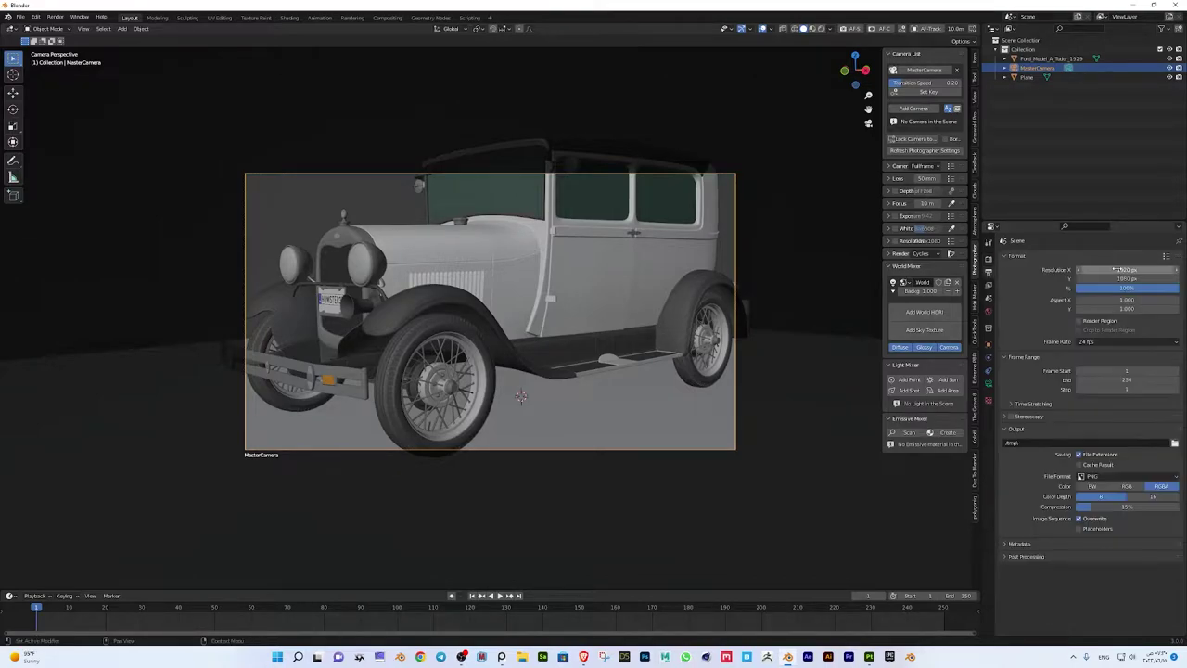
{"action": "type", "text": "080"}
{"action": "key", "text": "Return"}
{"action": "type", "text": "1350"}
{"action": "key", "text": "Return"}
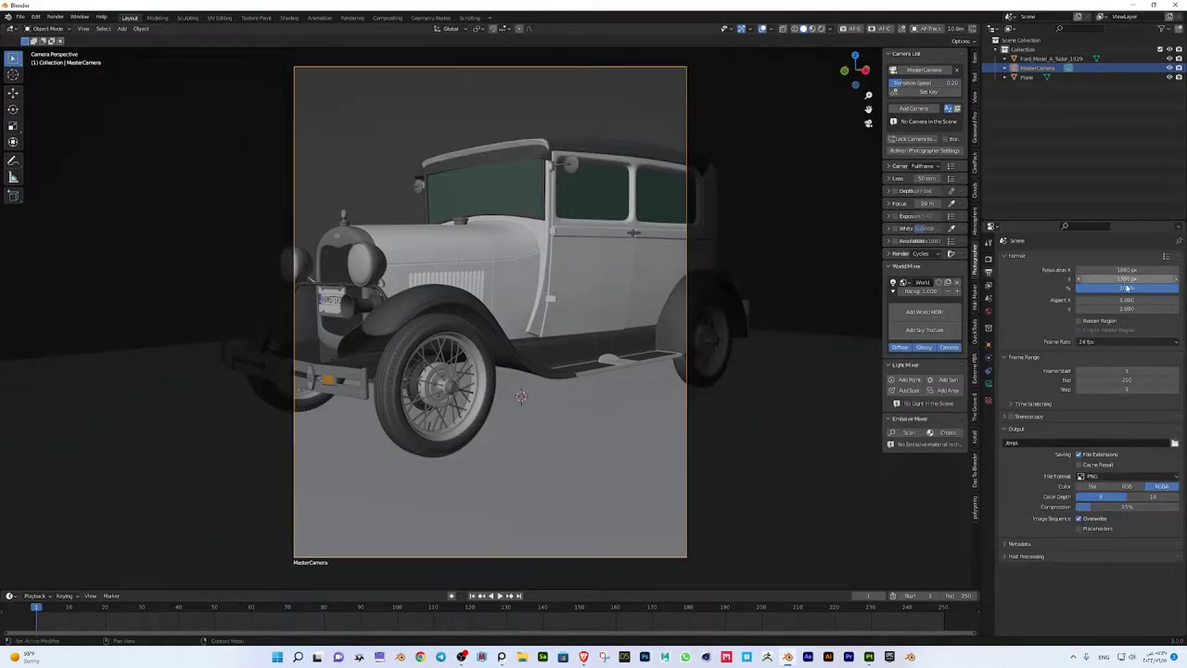
Lock the camera to the view, reframe the car, and switch to Rendered shading
{"action": "left_click", "coordinate": [975, 95]}
{"action": "left_click", "coordinate": [923, 169]}
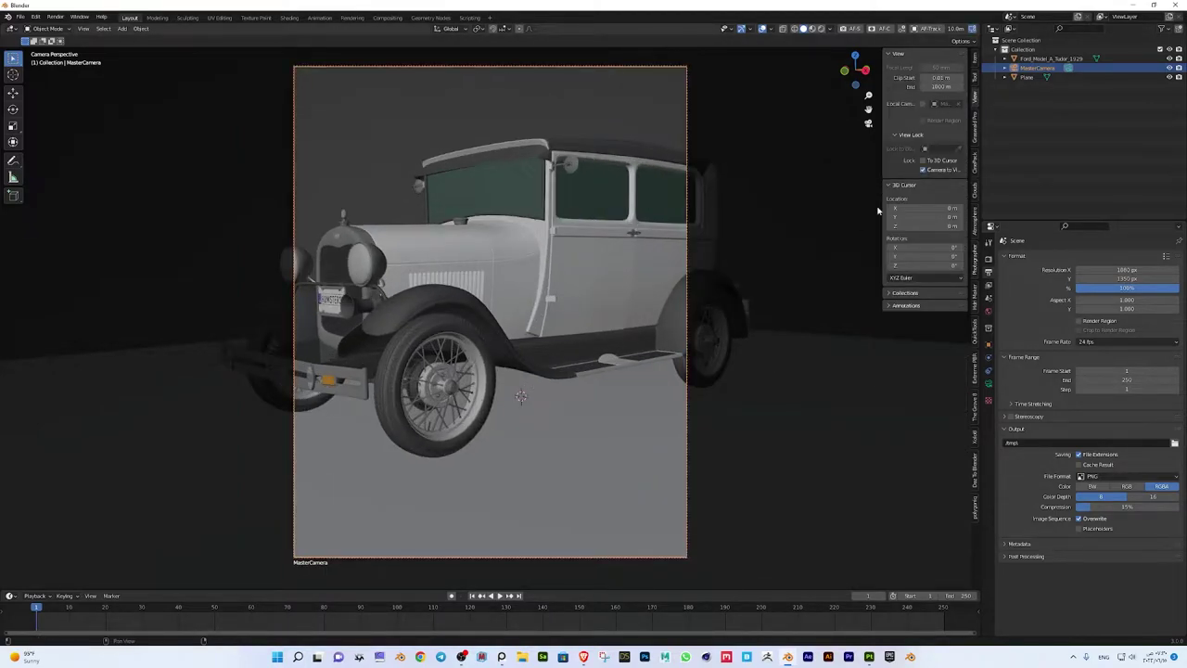
{"action": "scroll", "coordinate": [559, 402], "scroll_direction": "down", "scroll_amount": 4}
{"action": "mouse_move", "coordinate": [559, 412]}
{"action": "middle_mouse_down"}
{"action": "mouse_move", "coordinate": [556, 382]}
{"action": "mouse_move", "coordinate": [551, 424]}
{"action": "mouse_move", "coordinate": [625, 304]}
{"action": "middle_mouse_up"}
{"action": "left_click", "coordinate": [820, 31]}
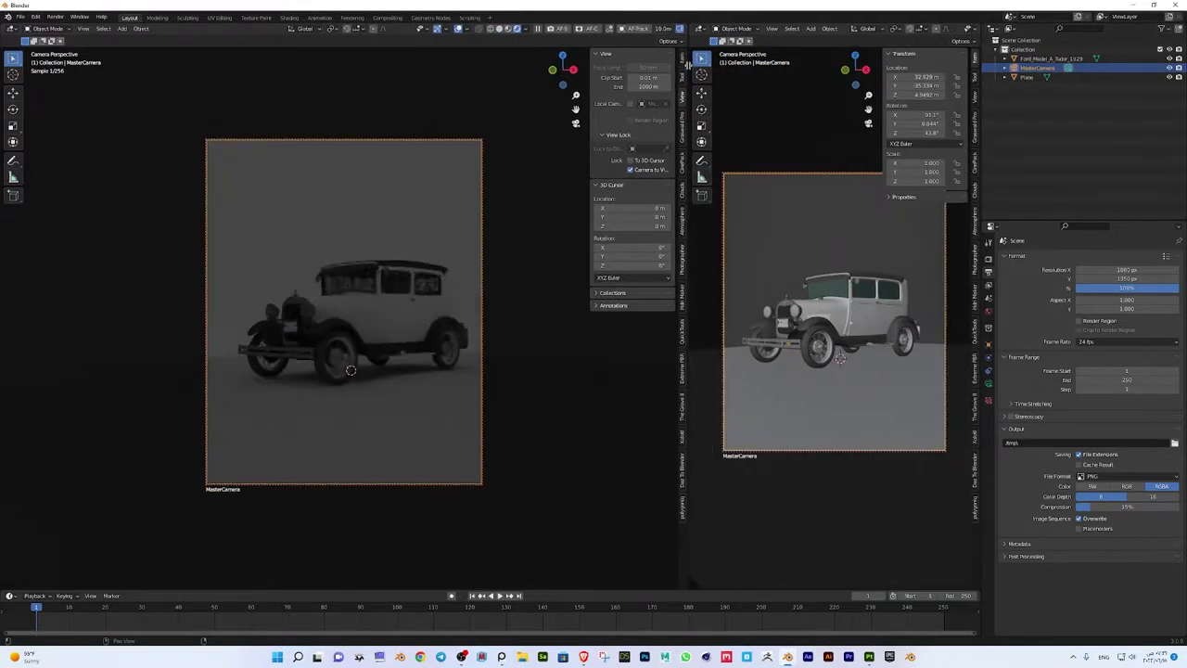
Widen the right 3D view, hide the left sidebar, and split the left area into stacked views
{"action": "left_click", "coordinate": [702, 29]}
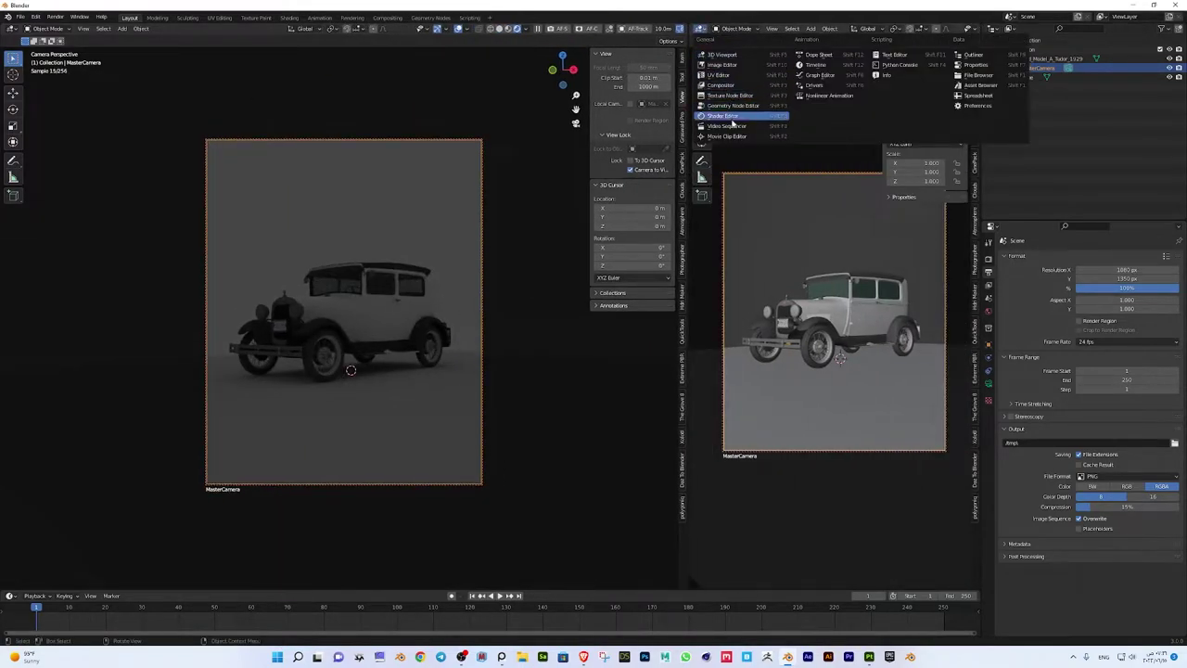
{"action": "left_click_drag", "start_coordinate": [691, 121], "coordinate": [275, 115]}
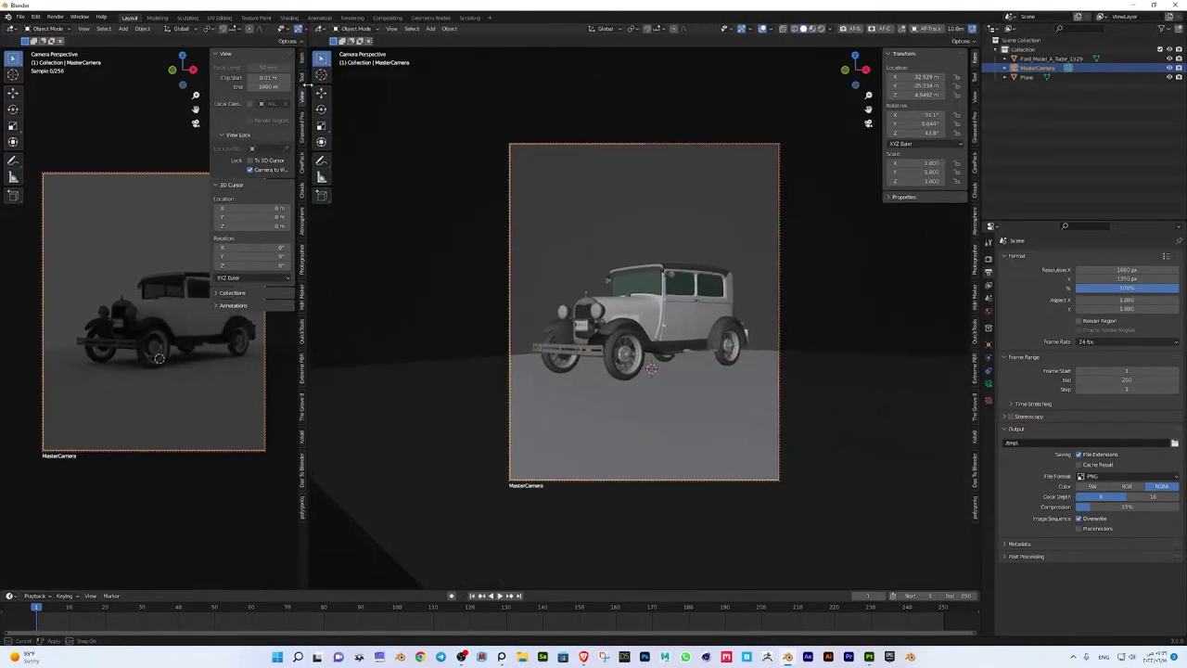
{"action": "key", "text": "n"}
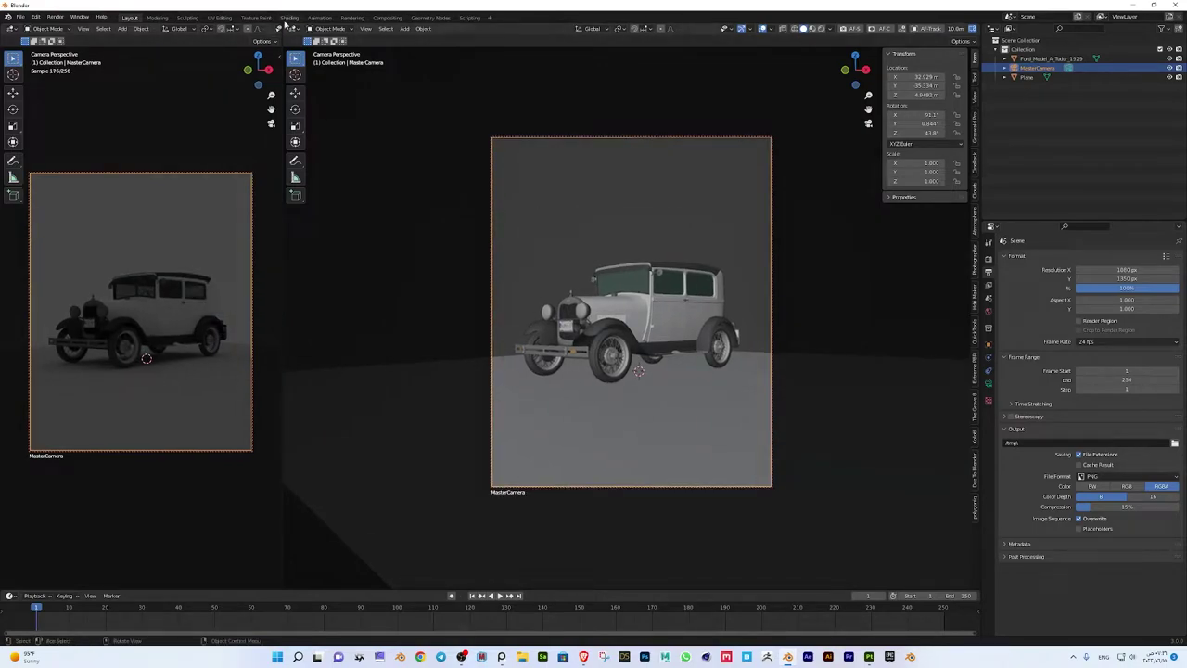
{"action": "mouse_move", "coordinate": [279, 46]}
{"action": "left_mouse_down"}
{"action": "mouse_move", "coordinate": [599, 49]}
{"action": "mouse_move", "coordinate": [552, 289]}
{"action": "mouse_move", "coordinate": [553, 368]}
{"action": "left_mouse_up"}
{"action": "left_click_drag", "start_coordinate": [598, 291], "coordinate": [345, 291]}
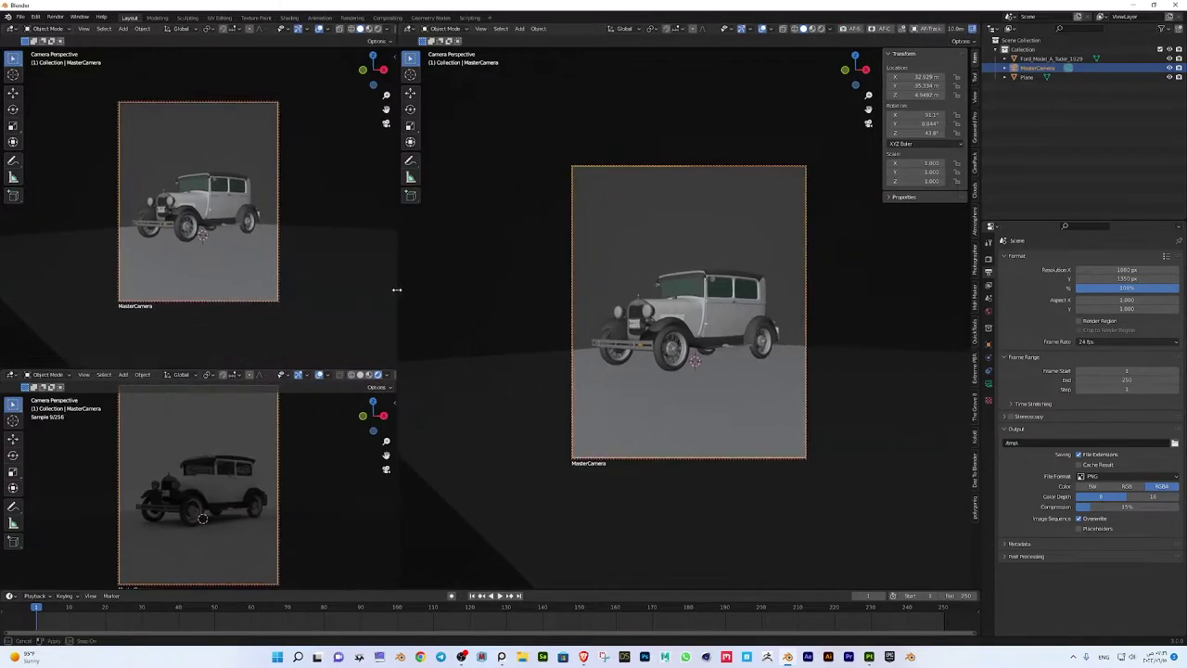
{"action": "middle_click_drag", "start_coordinate": [662, 275], "coordinate": [687, 306]}
{"action": "scroll", "coordinate": [714, 352], "scroll_direction": "down", "scroll_amount": 3}
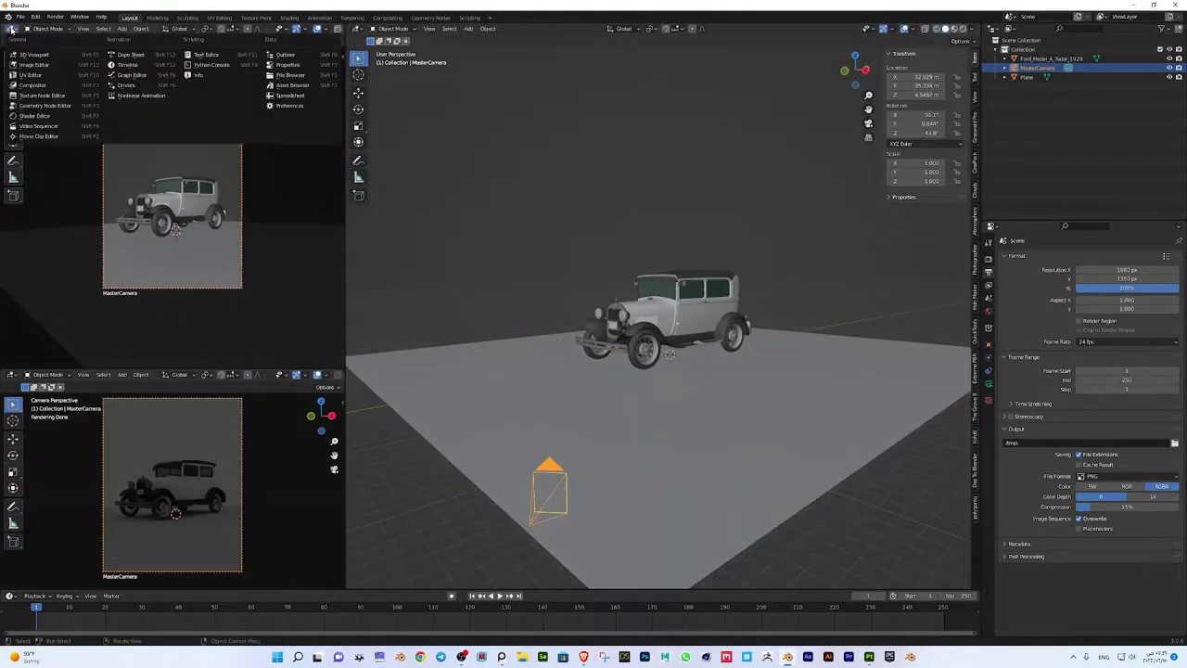
Turn the top-left area into a Shader Editor and select the car to show its material
{"action": "left_click", "coordinate": [12, 27]}
{"action": "left_click", "coordinate": [47, 118]}
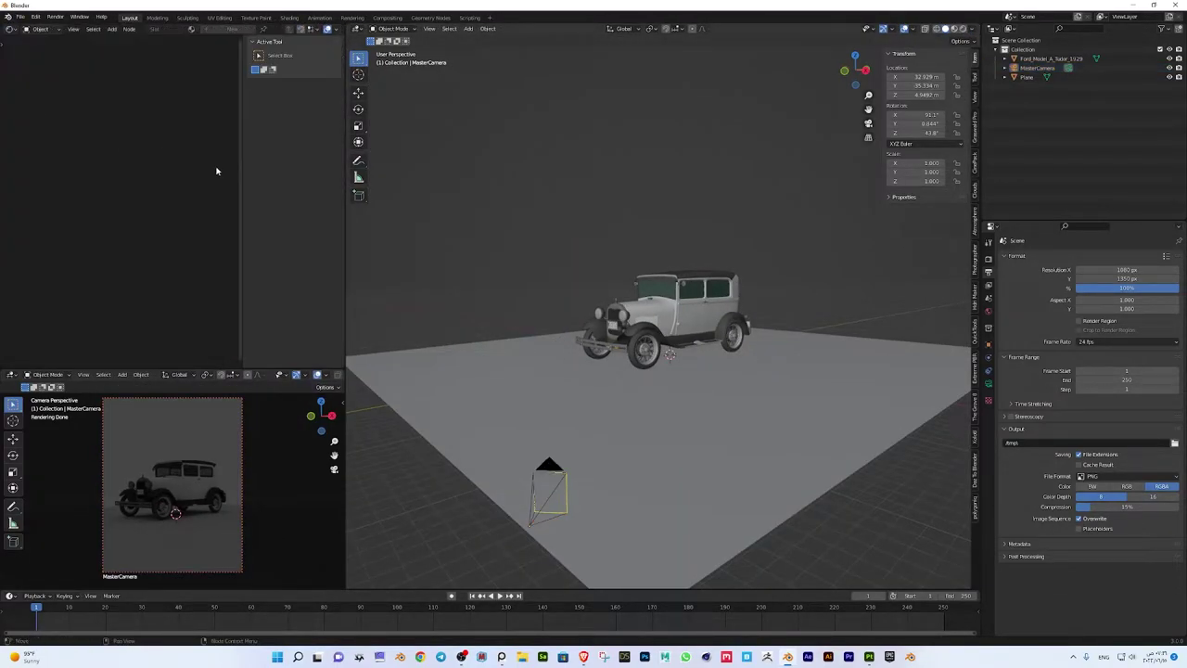
{"action": "left_click", "coordinate": [704, 318]}
{"action": "mouse_move", "coordinate": [704, 318]}
{"action": "middle_mouse_down"}
{"action": "mouse_move", "coordinate": [716, 348]}
{"action": "mouse_move", "coordinate": [667, 451]}
{"action": "middle_mouse_up"}
Add an area light, raise it high above the car on Z, and scale it up
{"action": "key", "text": "shift+a"}
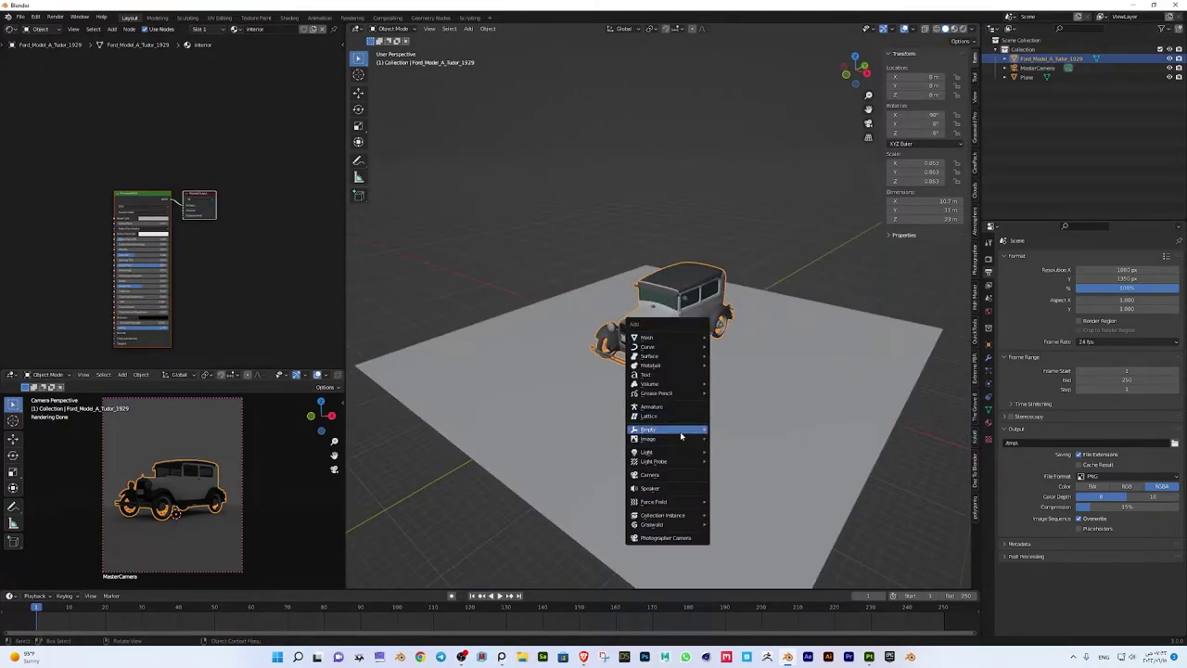
{"action": "left_click", "coordinate": [762, 482]}
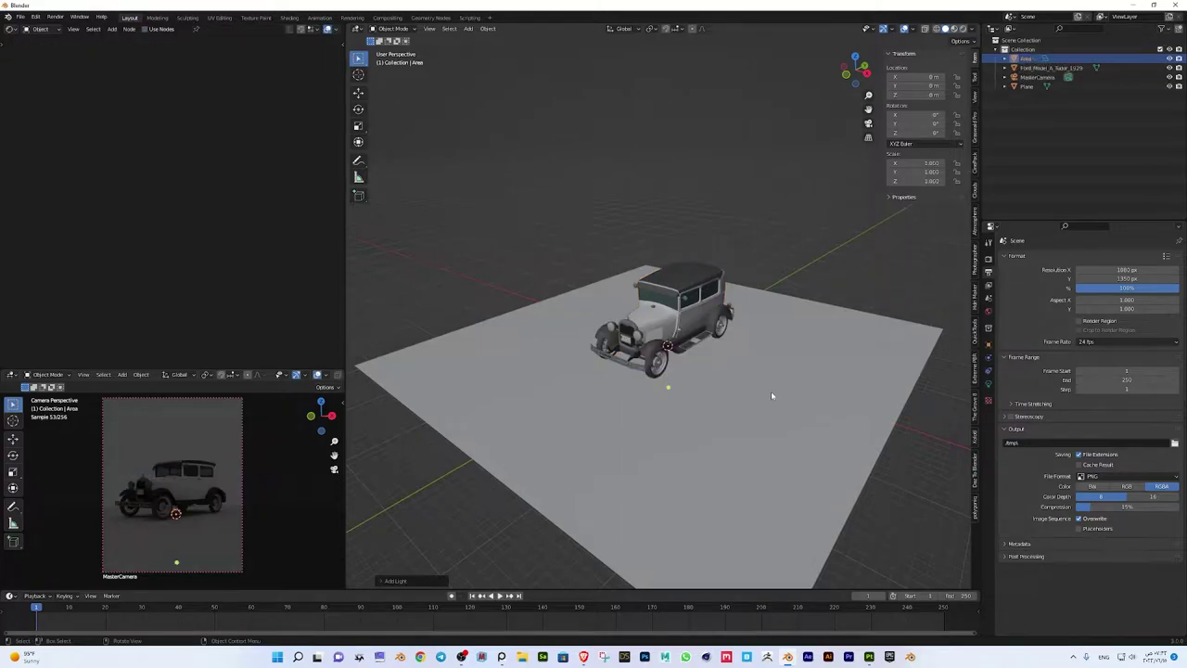
{"action": "key", "text": "g"}
{"action": "key", "text": "z"}
{"action": "key", "text": "Return"}
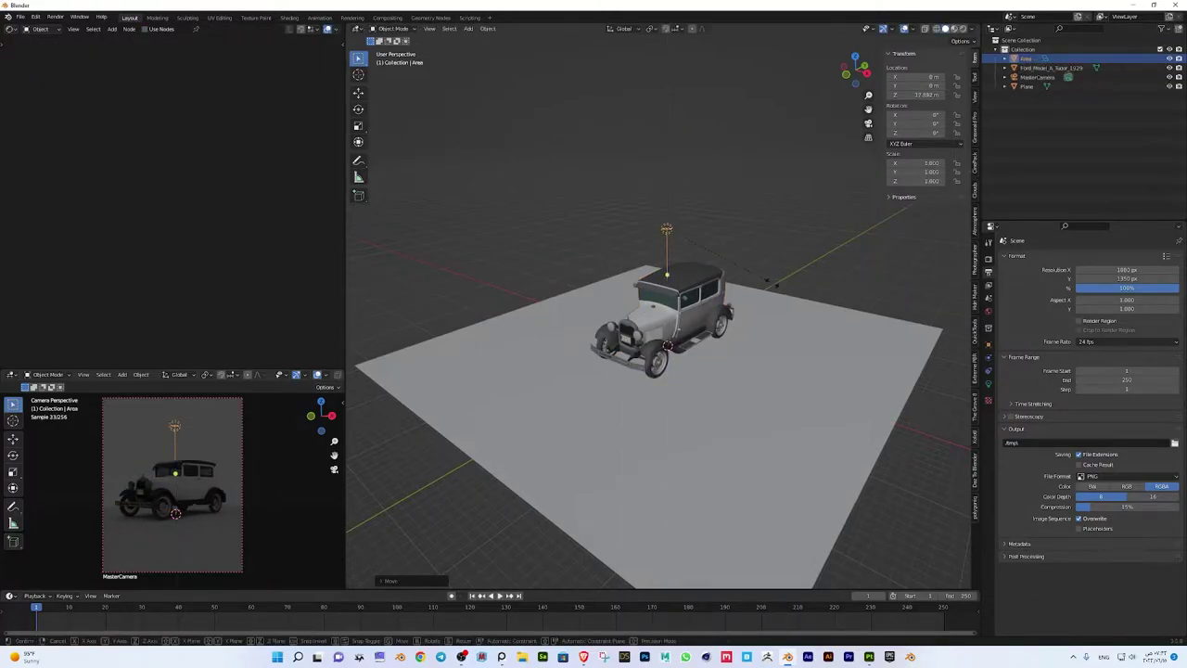
{"action": "key", "text": "s"}
{"action": "left_click", "coordinate": [789, 443]}
Enlarge the area light further while its light settings are showing
{"action": "left_click", "coordinate": [988, 383]}
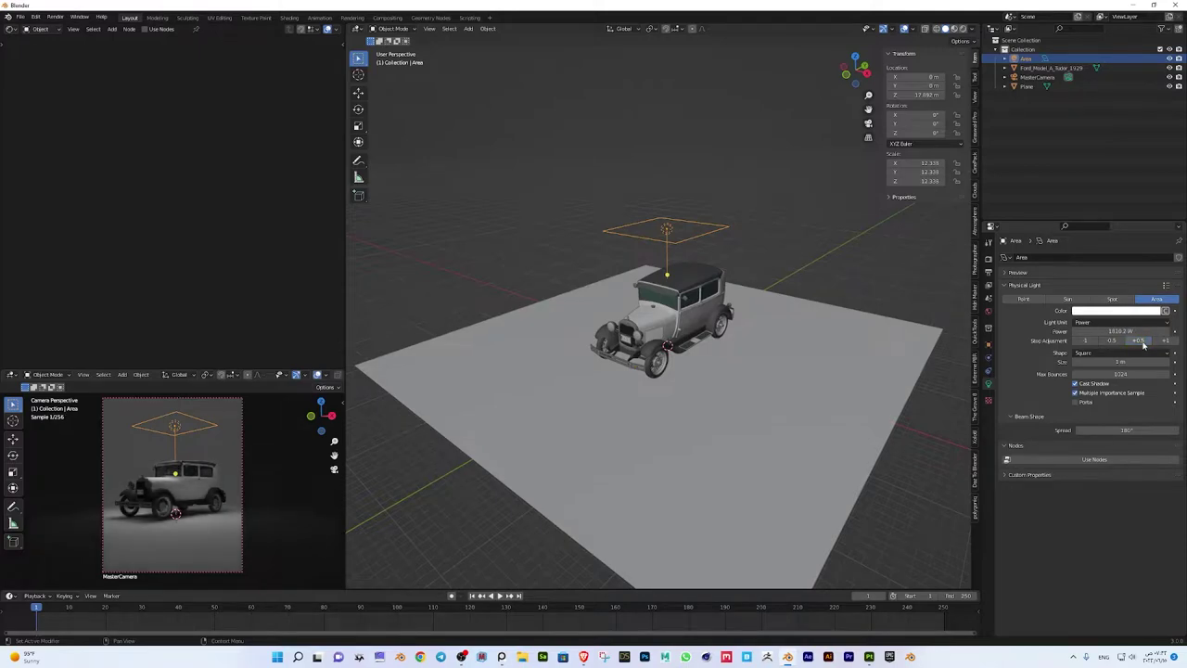
{"action": "key", "text": "s"}
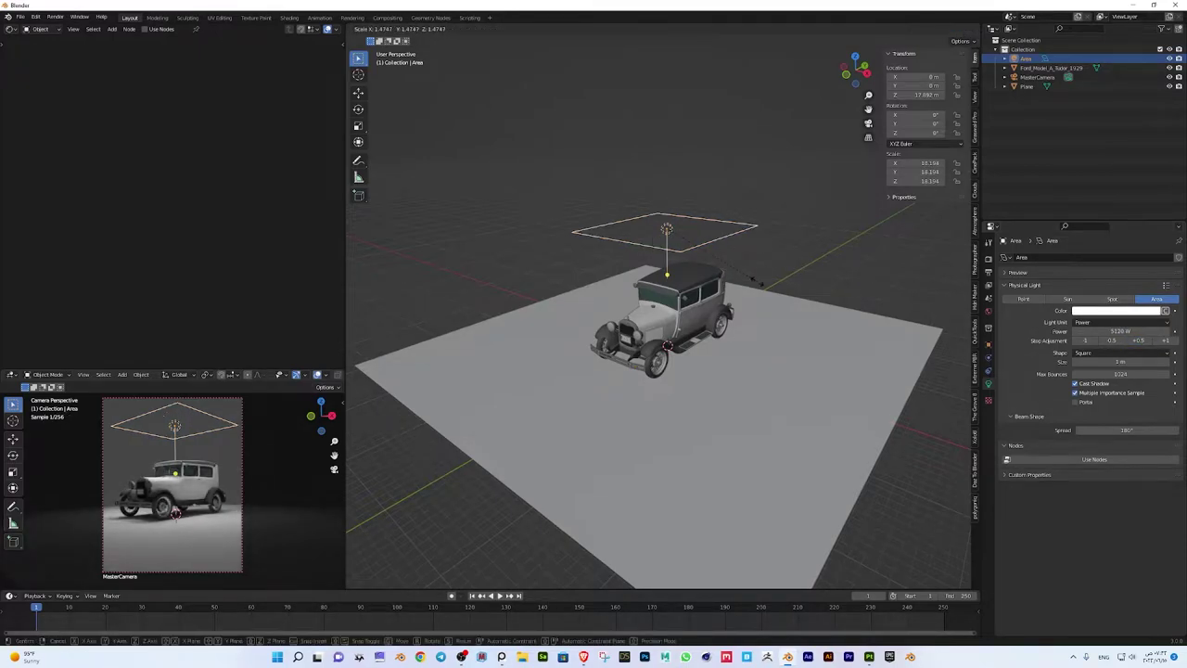
{"action": "left_click", "coordinate": [764, 336]}
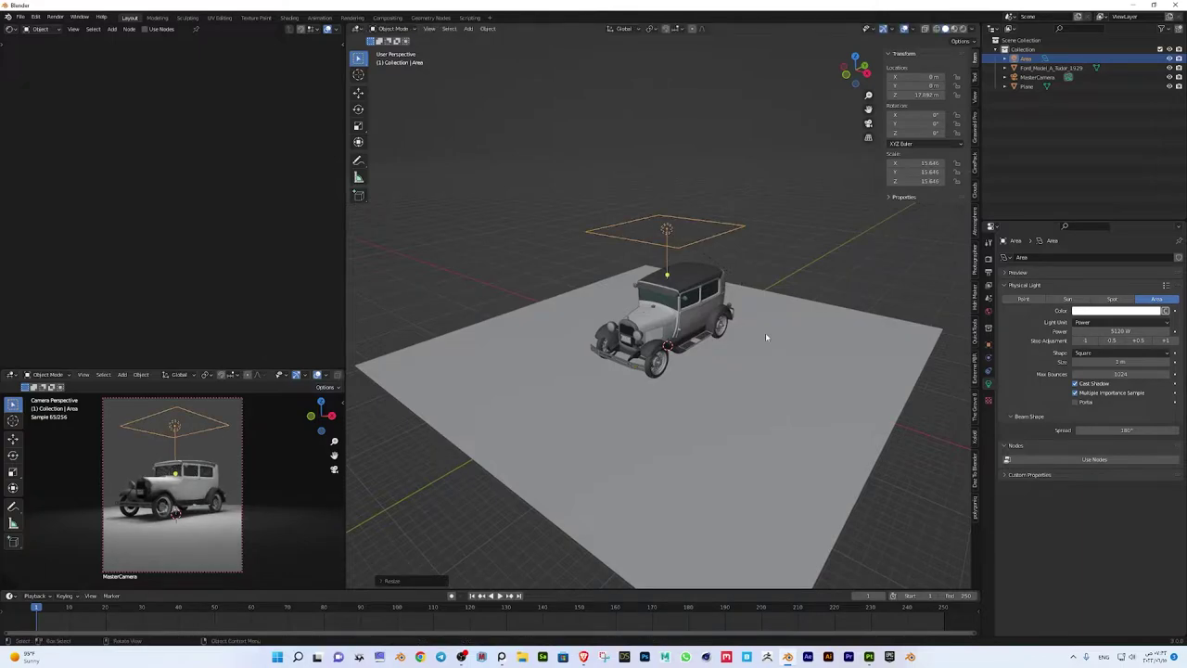
{"action": "middle_click_drag", "start_coordinate": [775, 331], "coordinate": [792, 330]}
Duplicate the area light beside the car and tilt it 79.5° in front view
{"action": "key", "text": "shift+d"}
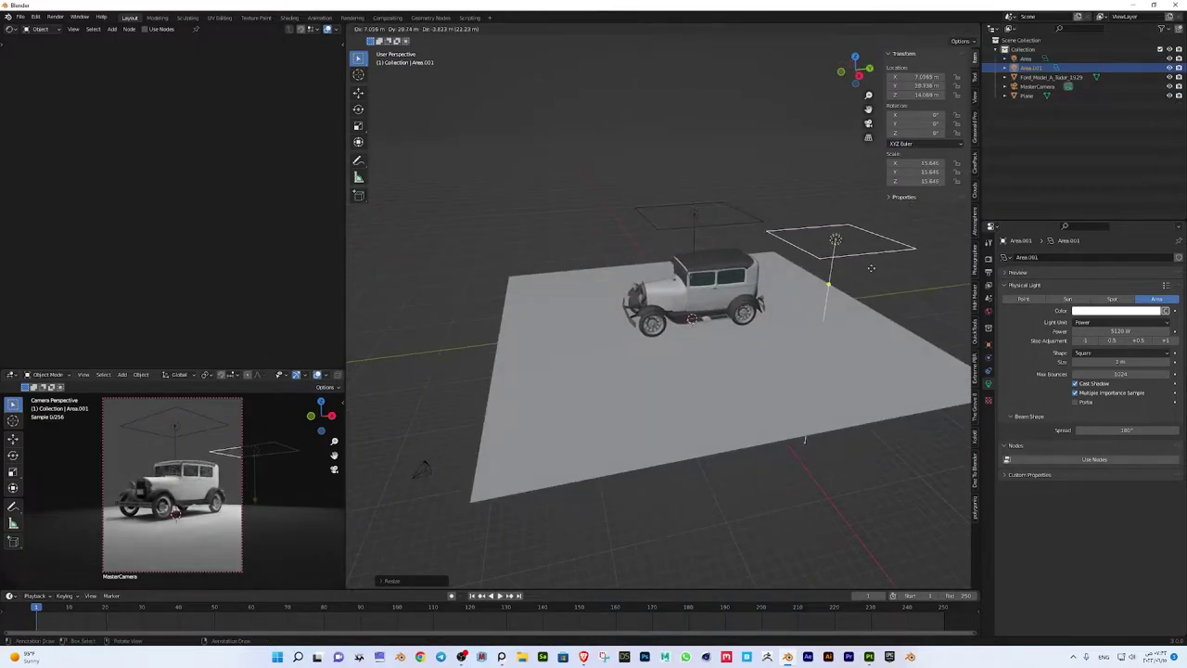
{"action": "left_click", "coordinate": [894, 297]}
{"action": "key", "text": "KP_1"}
{"action": "key", "text": "r"}
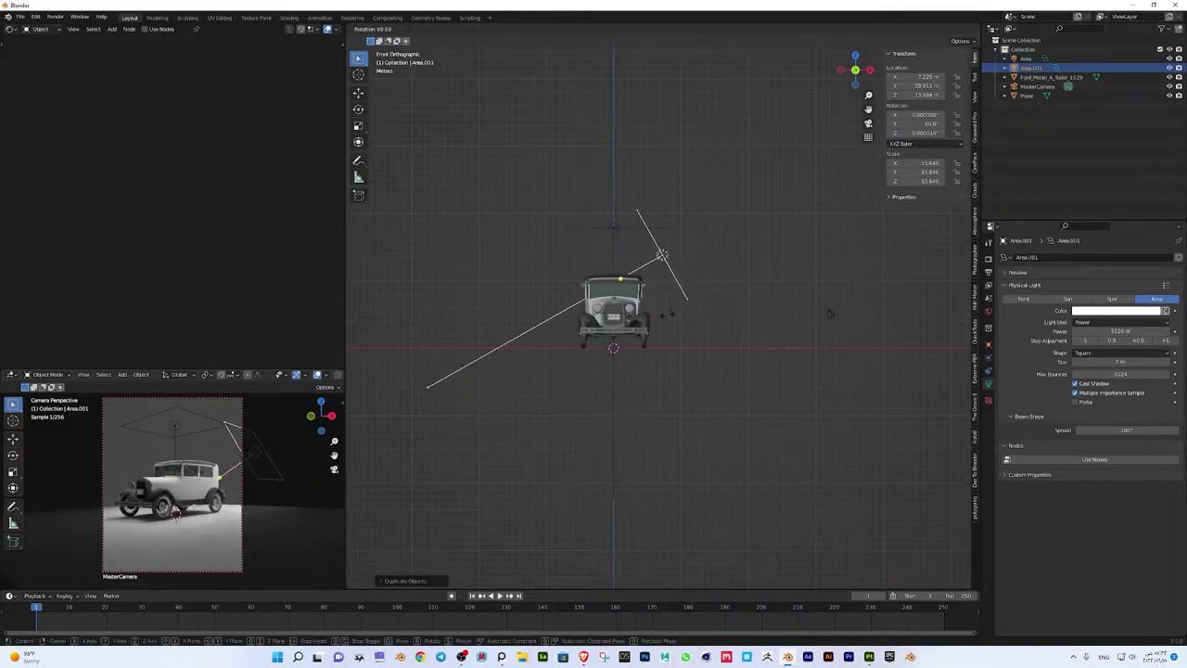
{"action": "left_click", "coordinate": [726, 287]}
Turn the duplicate light 78.5° in top view to aim at the car's side
{"action": "key", "text": "KP_3"}
{"action": "key", "text": "r"}
{"action": "right_click", "coordinate": [857, 380]}
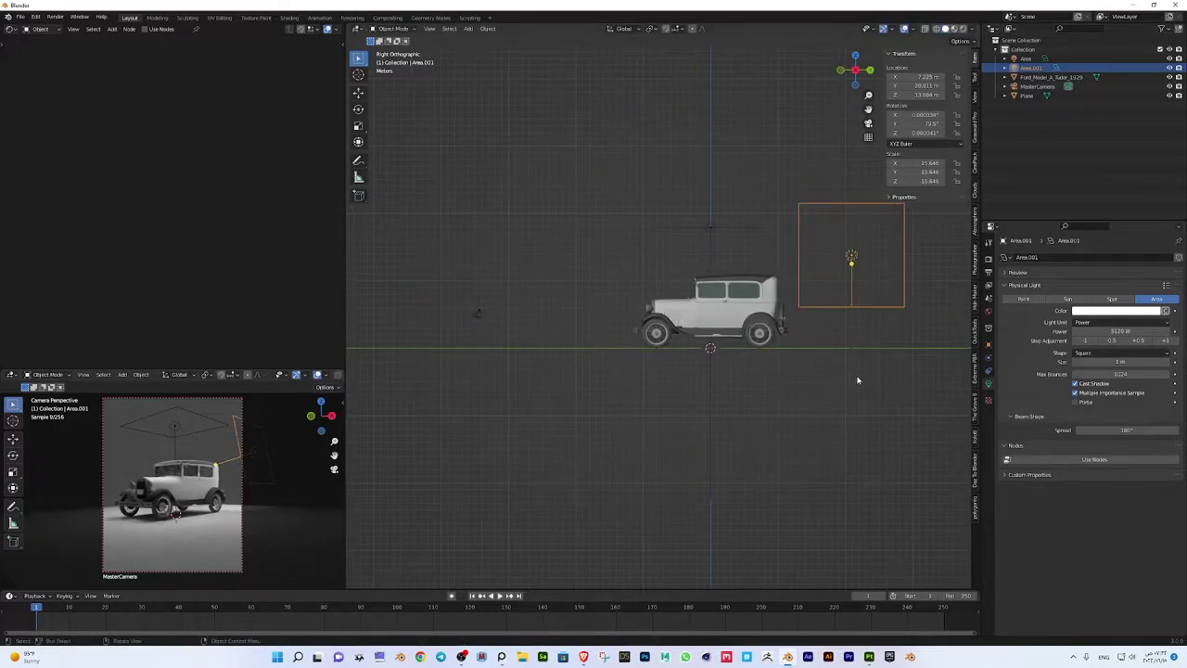
{"action": "key", "text": "KP_7"}
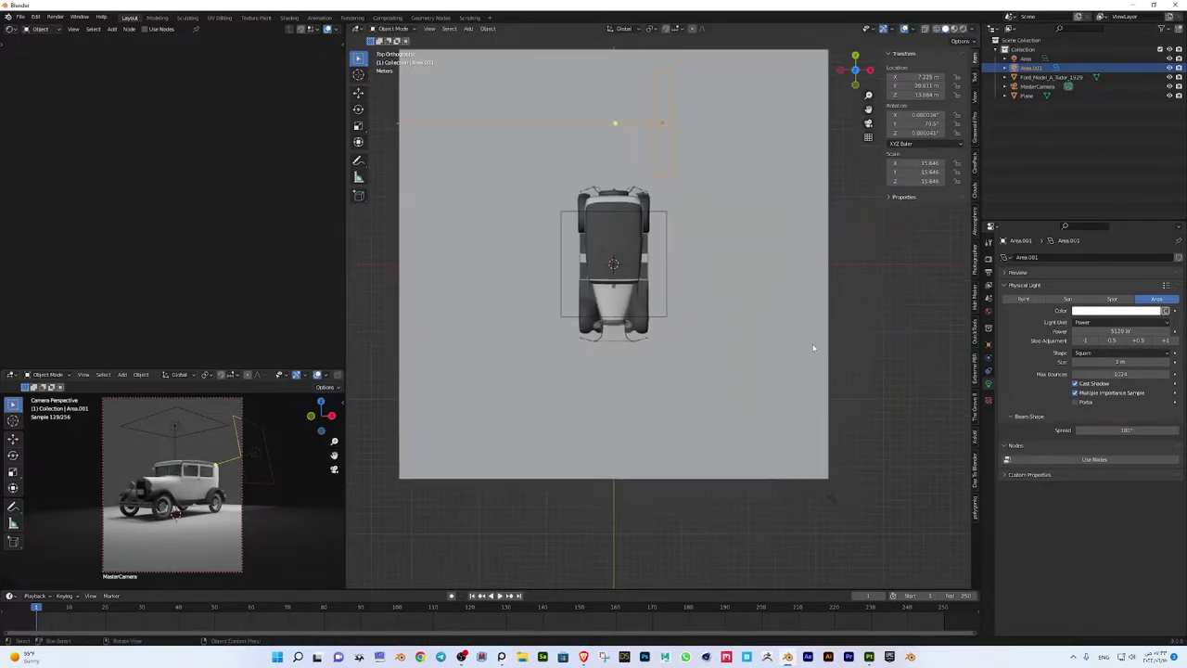
{"action": "key", "text": "r"}
{"action": "left_click", "coordinate": [768, 87]}
Lower the duplicate light vertically to about 11 m
{"action": "key", "text": "g"}
{"action": "key", "text": "z"}
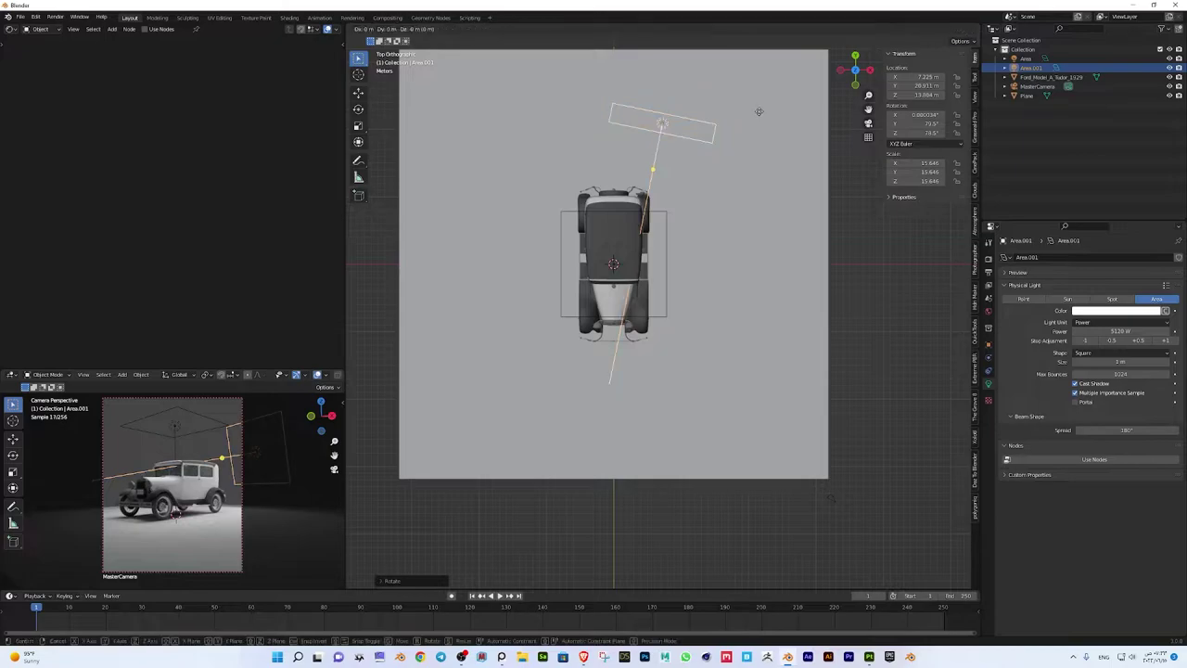
{"action": "left_click", "coordinate": [717, 316]}
{"action": "scroll", "coordinate": [718, 317], "scroll_direction": "up", "scroll_amount": 2}
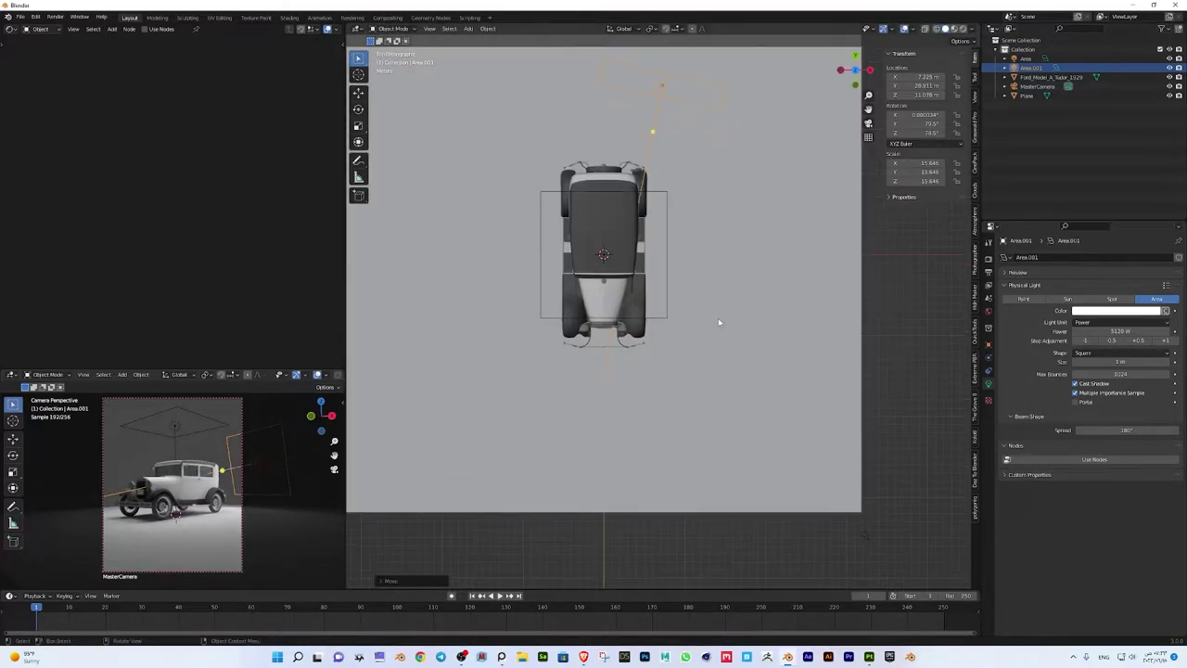
{"action": "scroll", "coordinate": [718, 318], "scroll_direction": "down", "scroll_amount": 4}
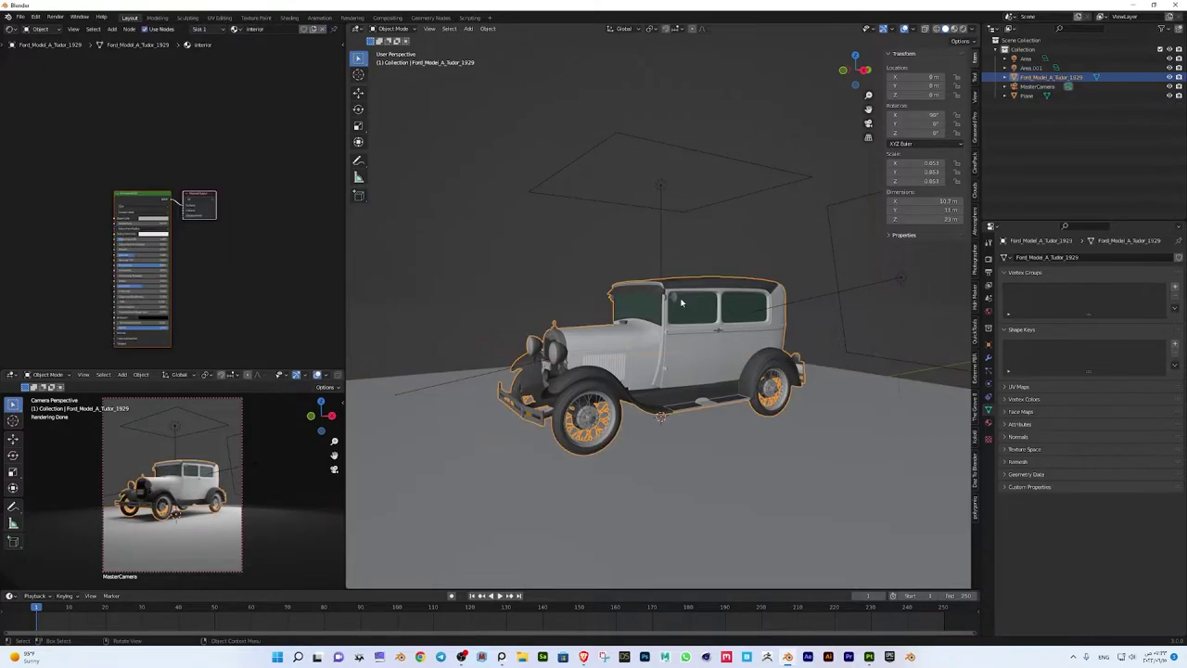
Separate the car mesh by material into individual objects and bring up Save As
{"action": "key", "text": "Tab"}
{"action": "key", "text": "p"}
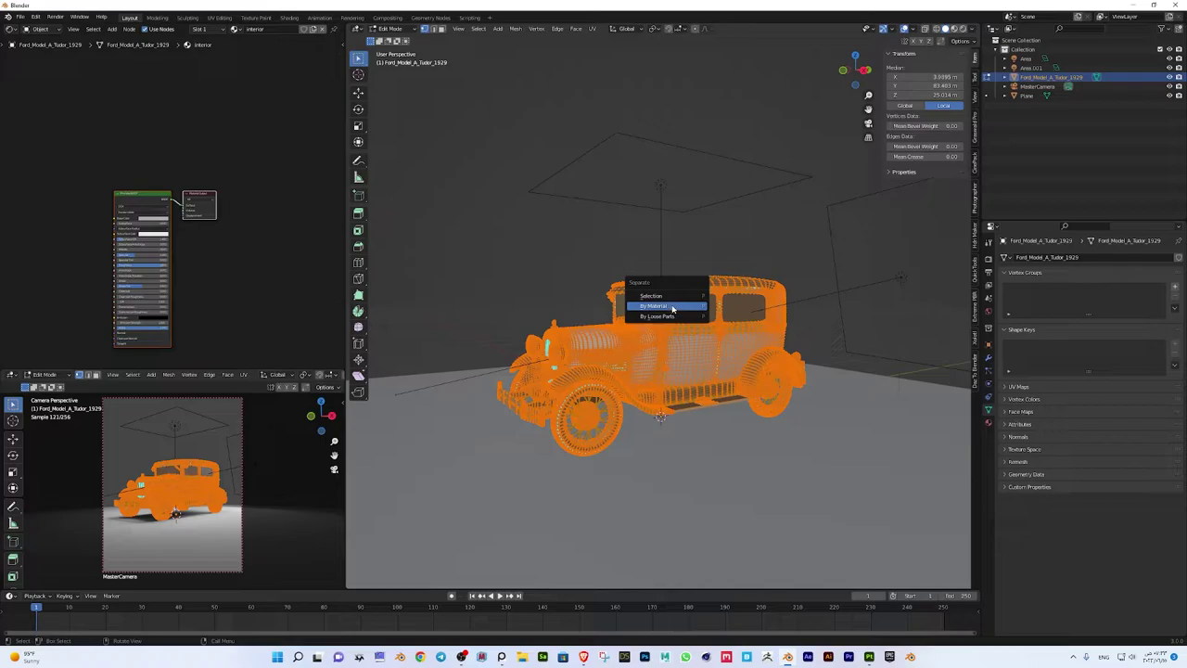
{"action": "left_click", "coordinate": [670, 305]}
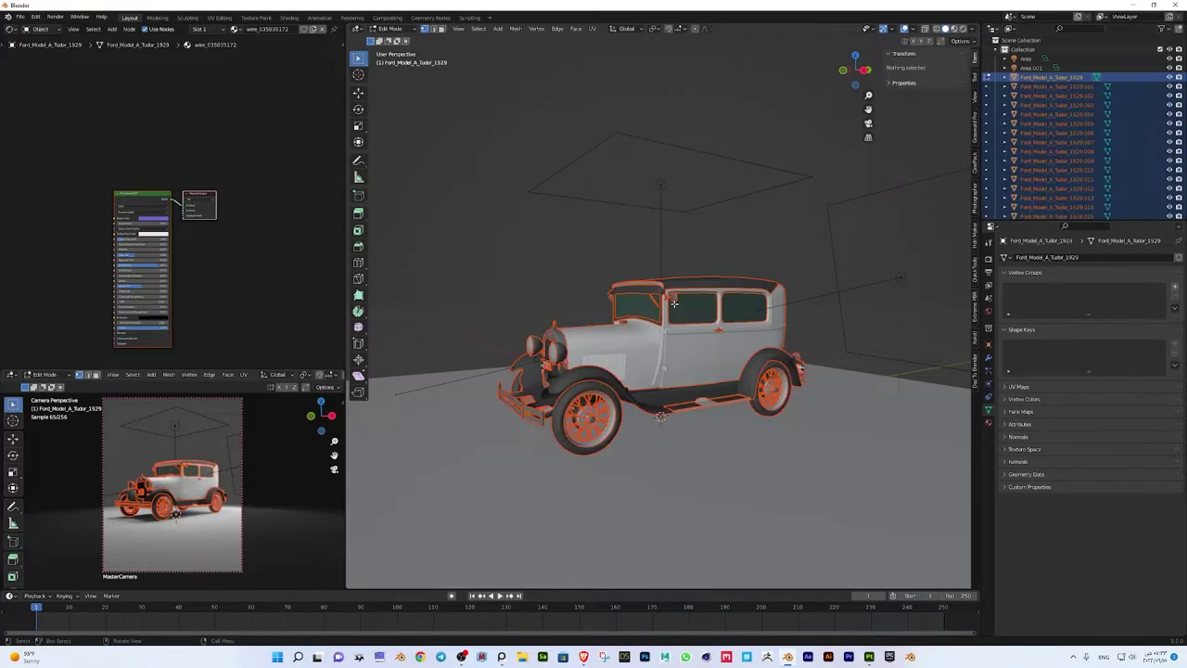
{"action": "left_click", "coordinate": [20, 17]}
{"action": "left_click", "coordinate": [47, 90]}
Save the scene as Ford_1929_Texturing.blend in E:\Blender\Projects\Ford1929
{"action": "left_click", "coordinate": [181, 328]}
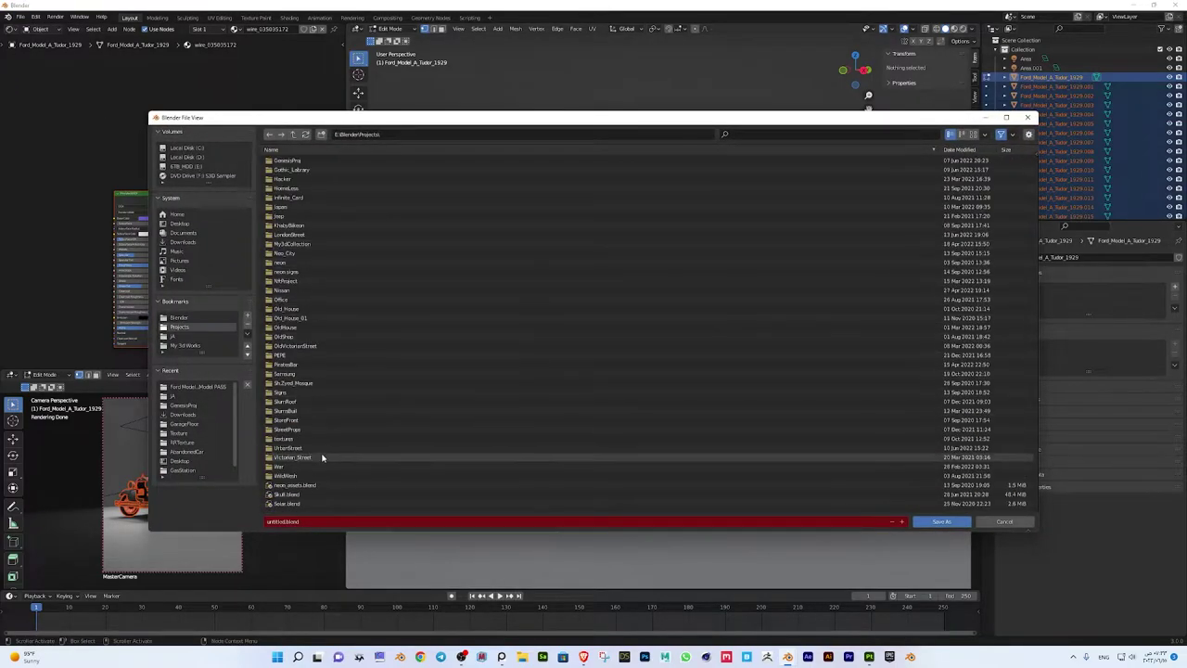
{"action": "left_click", "coordinate": [305, 244]}
{"action": "left_click", "coordinate": [285, 522]}
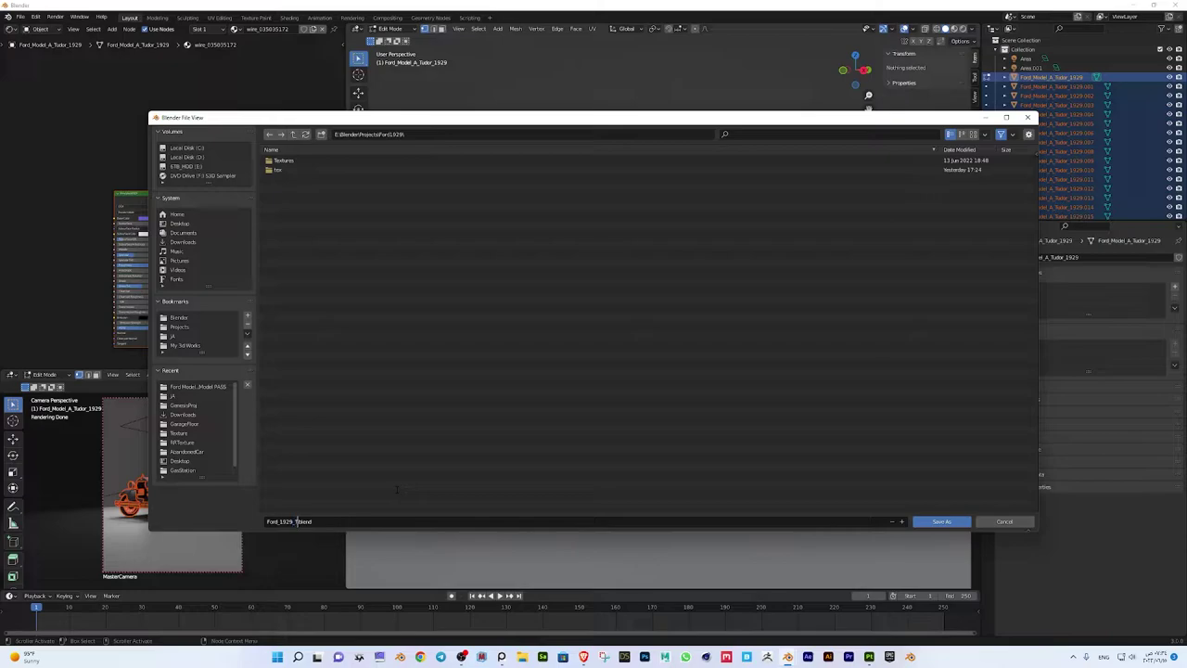
{"action": "key", "text": "Return"}
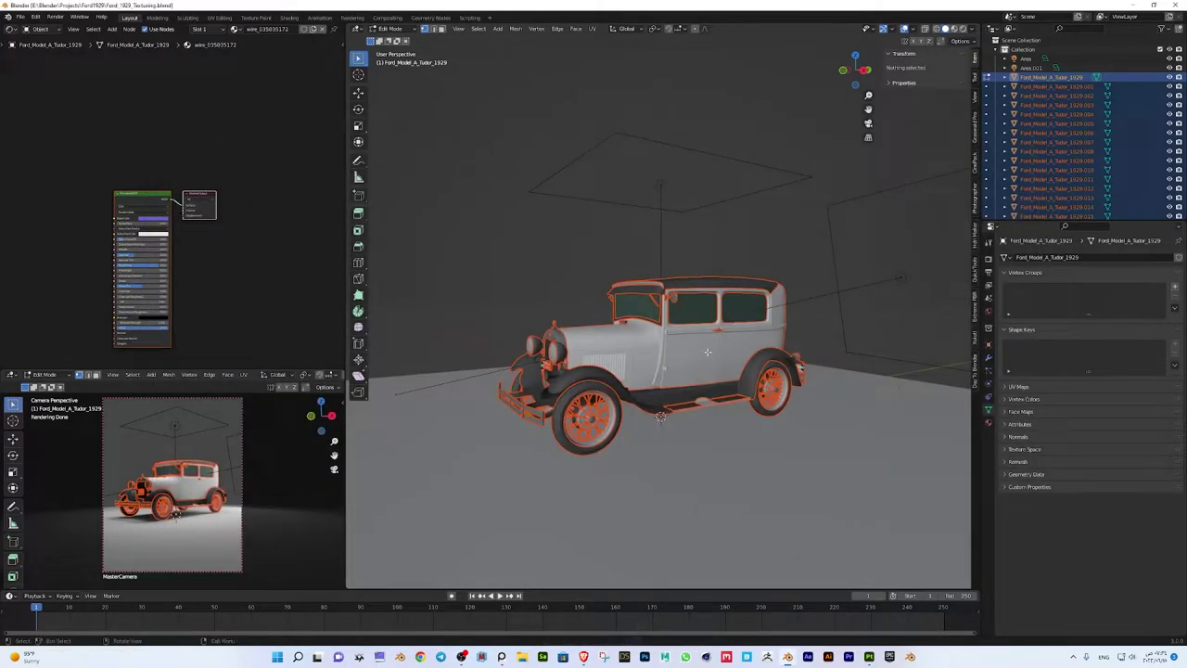
Isolate the dark body part Ford_Model_A_Tudor_1929.006 in local view
{"action": "key", "text": "Tab"}
{"action": "left_click", "coordinate": [578, 230]}
{"action": "left_click", "coordinate": [698, 283]}
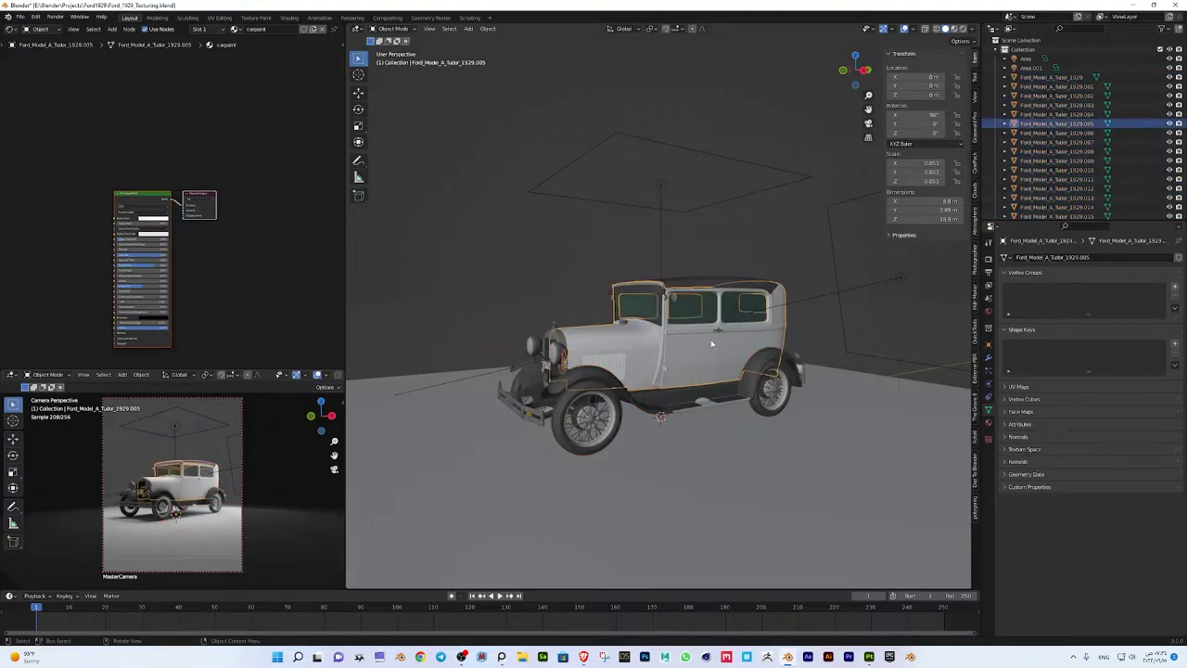
{"action": "left_click", "coordinate": [698, 284]}
{"action": "key", "text": "KP_Divide"}
{"action": "middle_click_drag", "start_coordinate": [695, 278], "coordinate": [717, 331]}
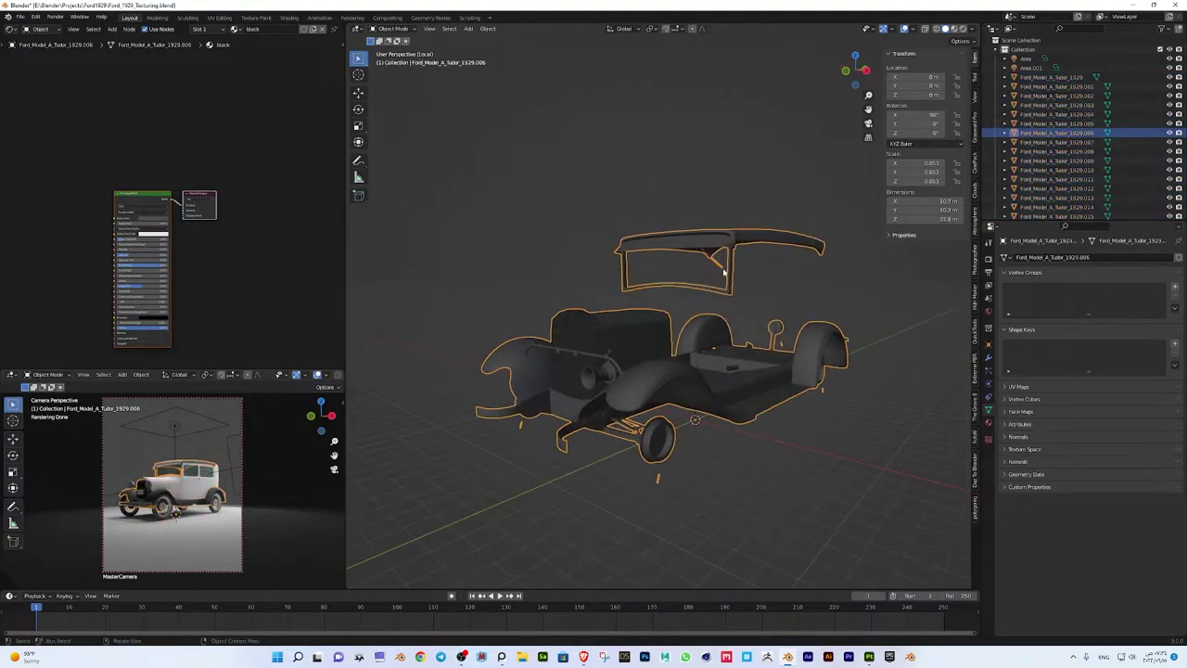
Box-select the roof geometry in X-ray and separate it into its own object
{"action": "key", "text": "Tab"}
{"action": "key", "text": "alt+z"}
{"action": "left_click_drag", "start_coordinate": [853, 299], "coordinate": [545, 152]}
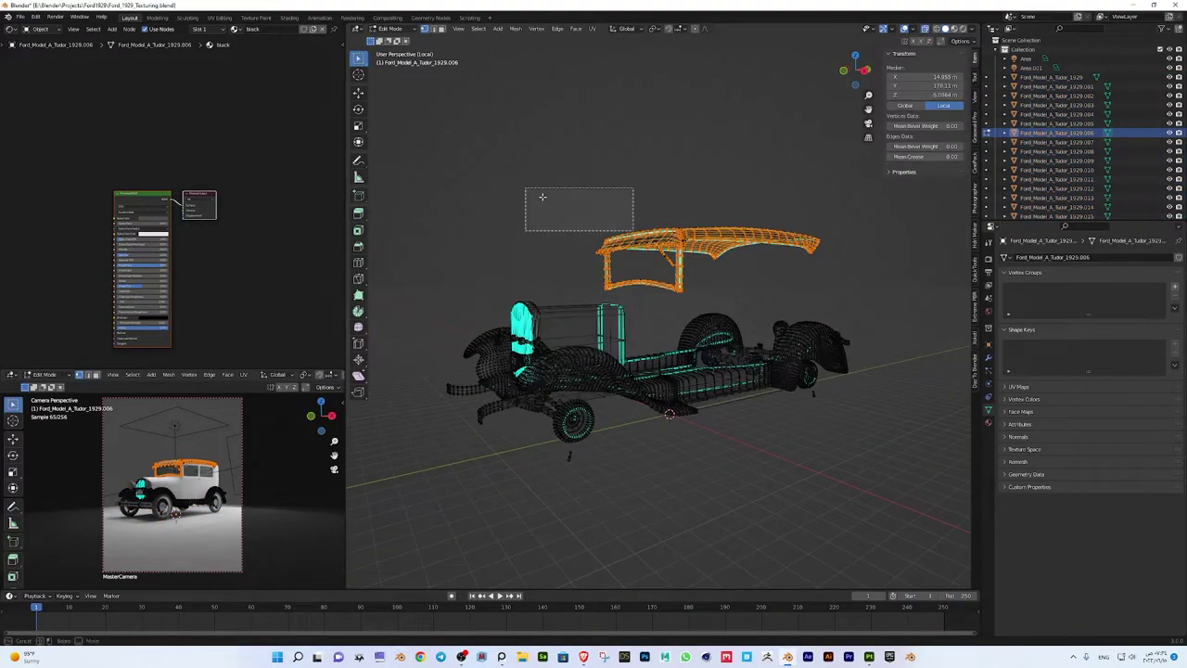
{"action": "left_click_drag", "start_coordinate": [542, 196], "coordinate": [861, 295]}
{"action": "key", "text": "p"}
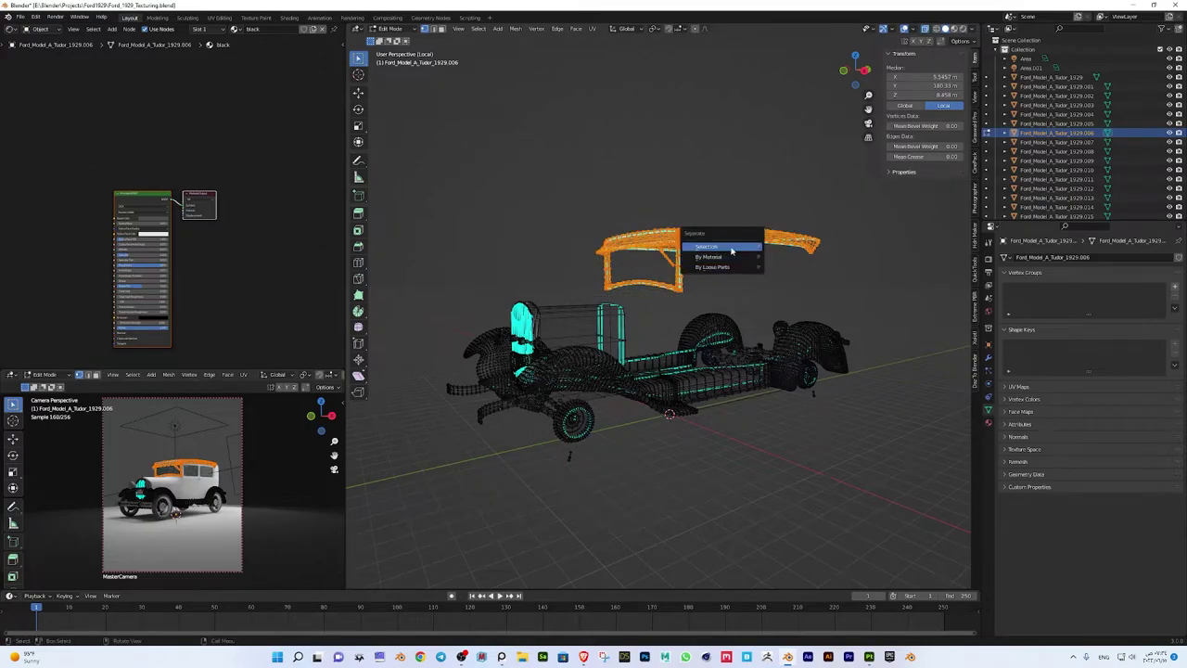
{"action": "left_click", "coordinate": [732, 250]}
Replace the roof object's old material with a new one named BlackTop
{"action": "key", "text": "Tab"}
{"action": "key", "text": "alt+z"}
{"action": "left_click", "coordinate": [726, 233]}
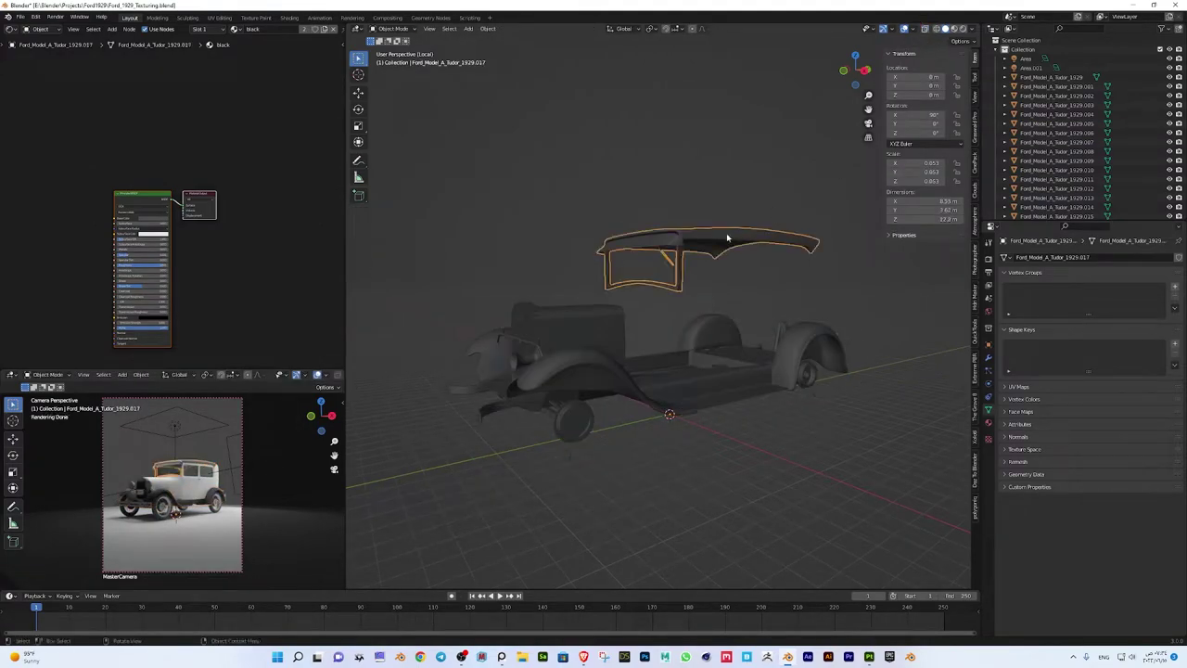
{"action": "left_click", "coordinate": [988, 423]}
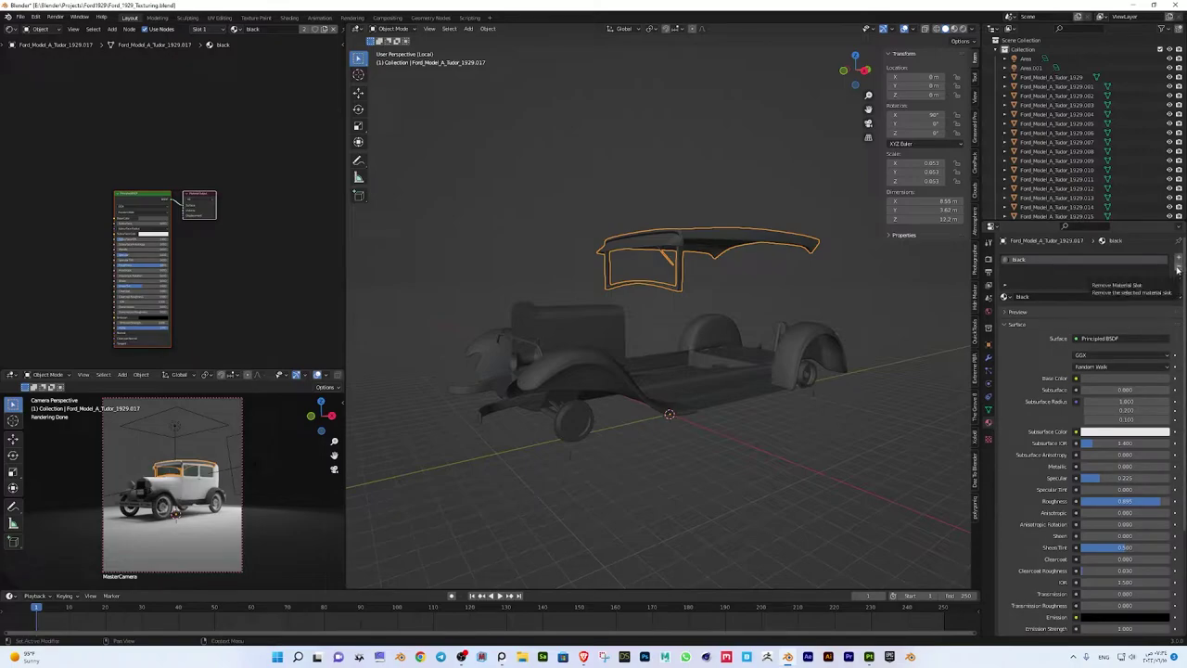
{"action": "left_click", "coordinate": [1175, 270]}
{"action": "left_click", "coordinate": [1055, 297]}
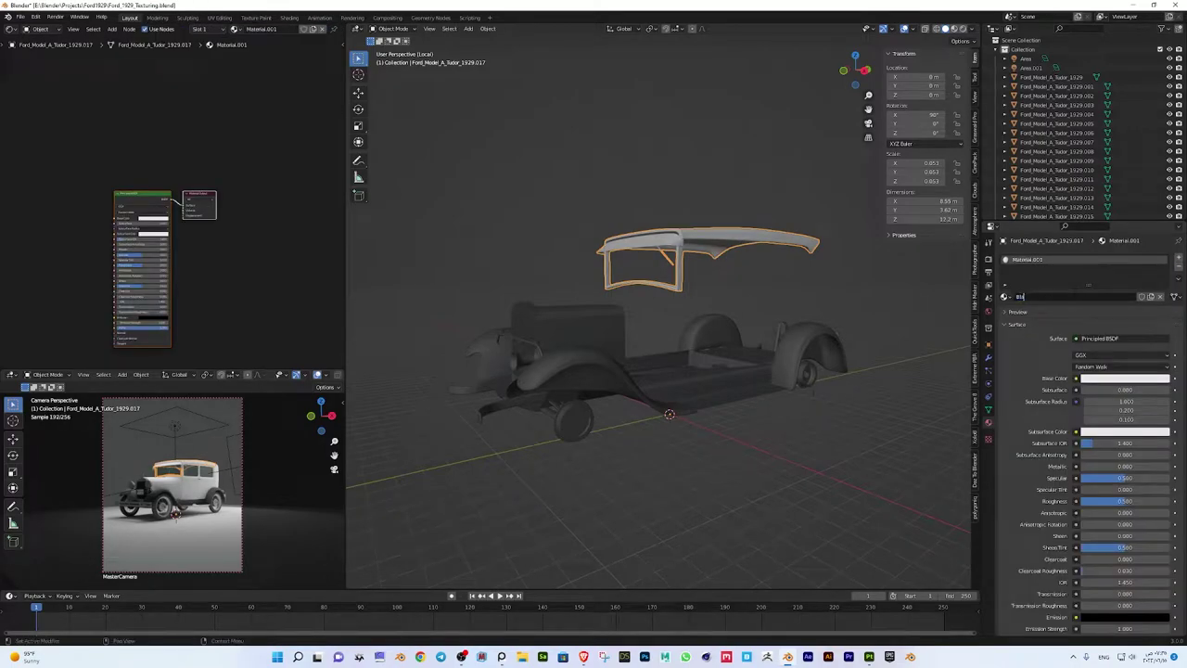
Give BlackTop a dark grey Base Color and rename the body's material blackSide
{"action": "left_click", "coordinate": [1104, 381]}
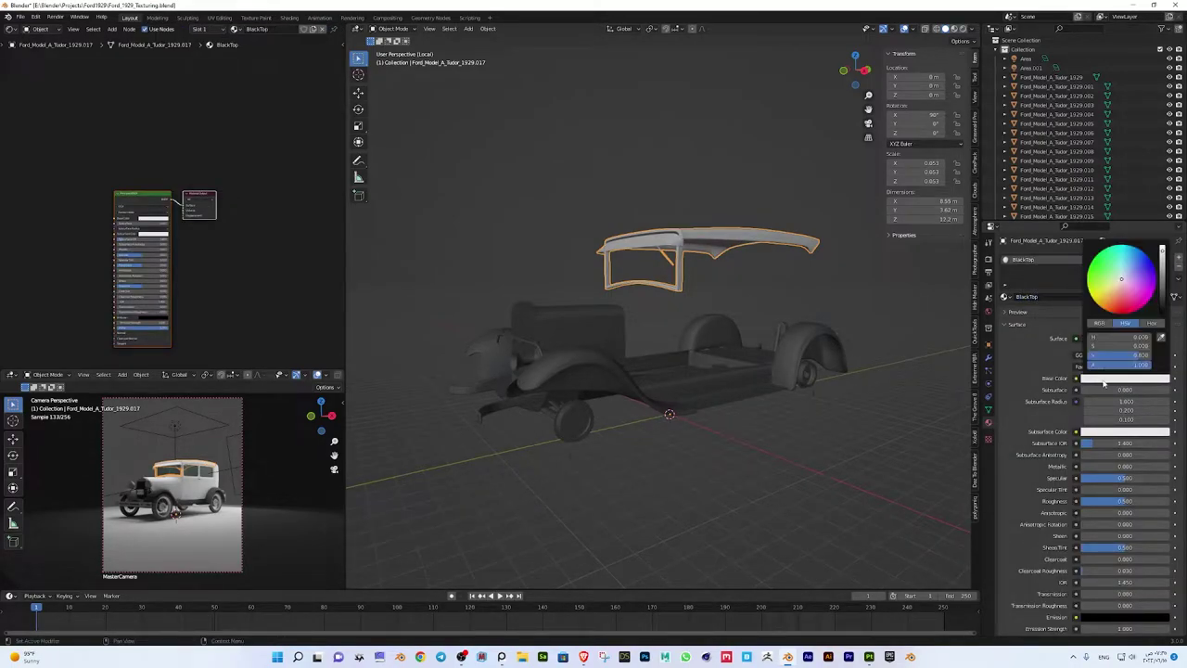
{"action": "mouse_move", "coordinate": [1125, 355]}
{"action": "left_mouse_down"}
{"action": "mouse_move", "coordinate": [1099, 355]}
{"action": "mouse_move", "coordinate": [1136, 341]}
{"action": "mouse_move", "coordinate": [1149, 357]}
{"action": "left_mouse_up"}
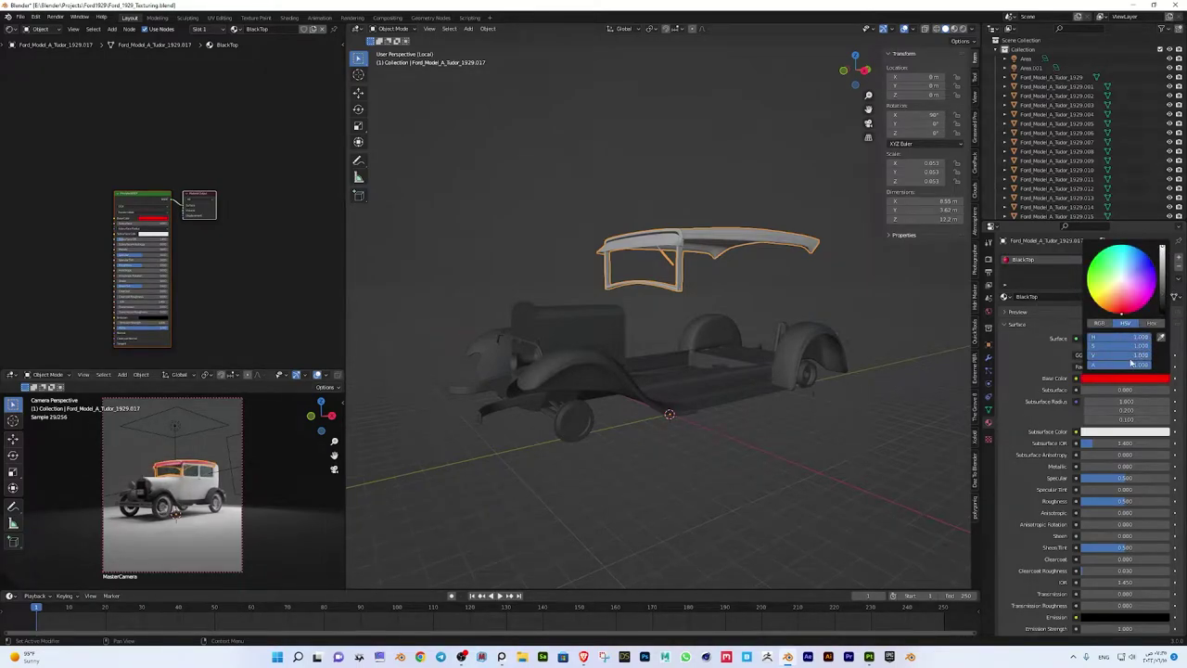
{"action": "left_click", "coordinate": [1114, 382]}
{"action": "left_click", "coordinate": [1119, 278]}
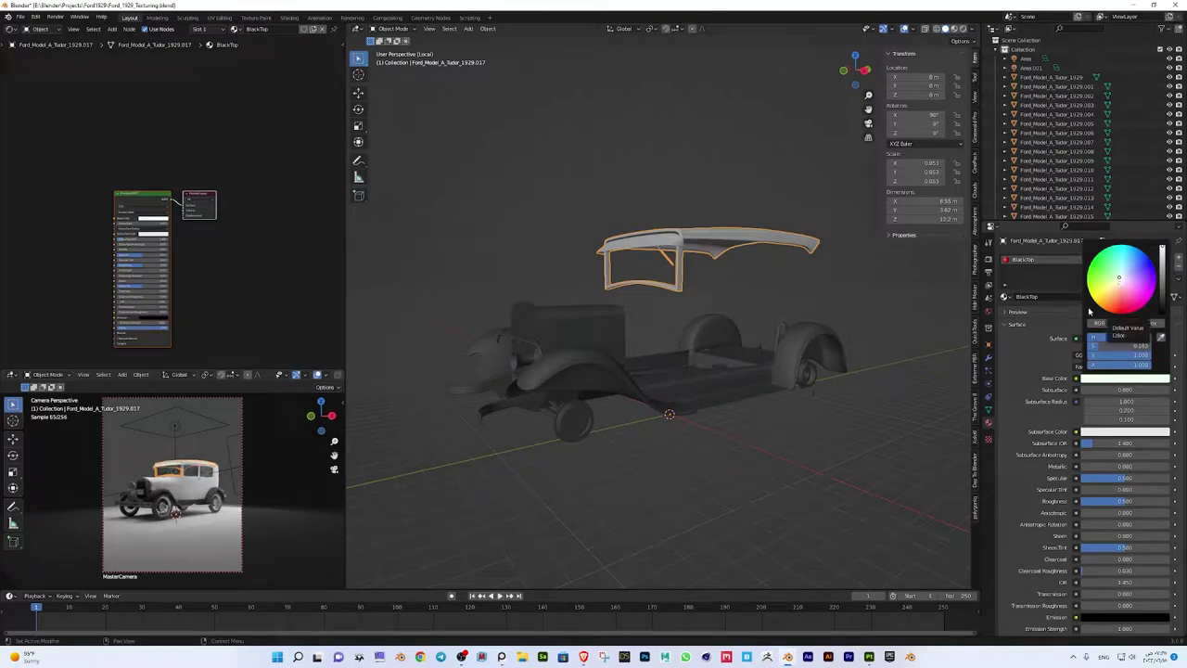
{"action": "scroll", "coordinate": [1121, 284], "scroll_direction": "down", "scroll_amount": 2}
{"action": "scroll", "coordinate": [1127, 283], "scroll_direction": "down", "scroll_amount": 2}
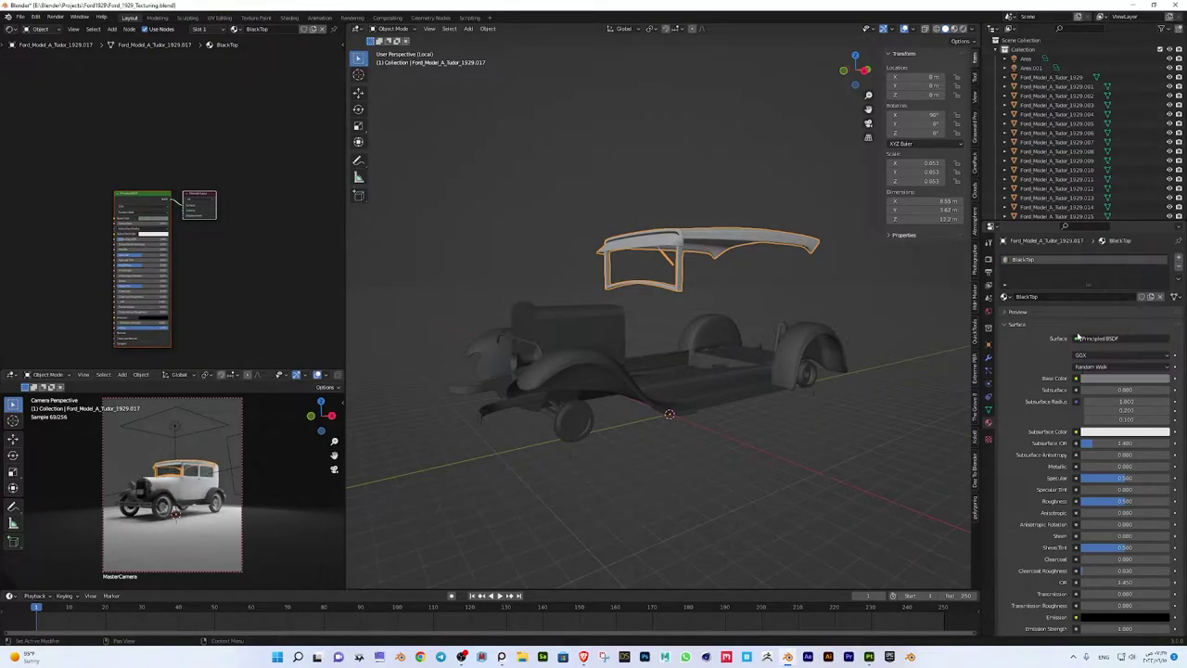
{"action": "left_click", "coordinate": [669, 322]}
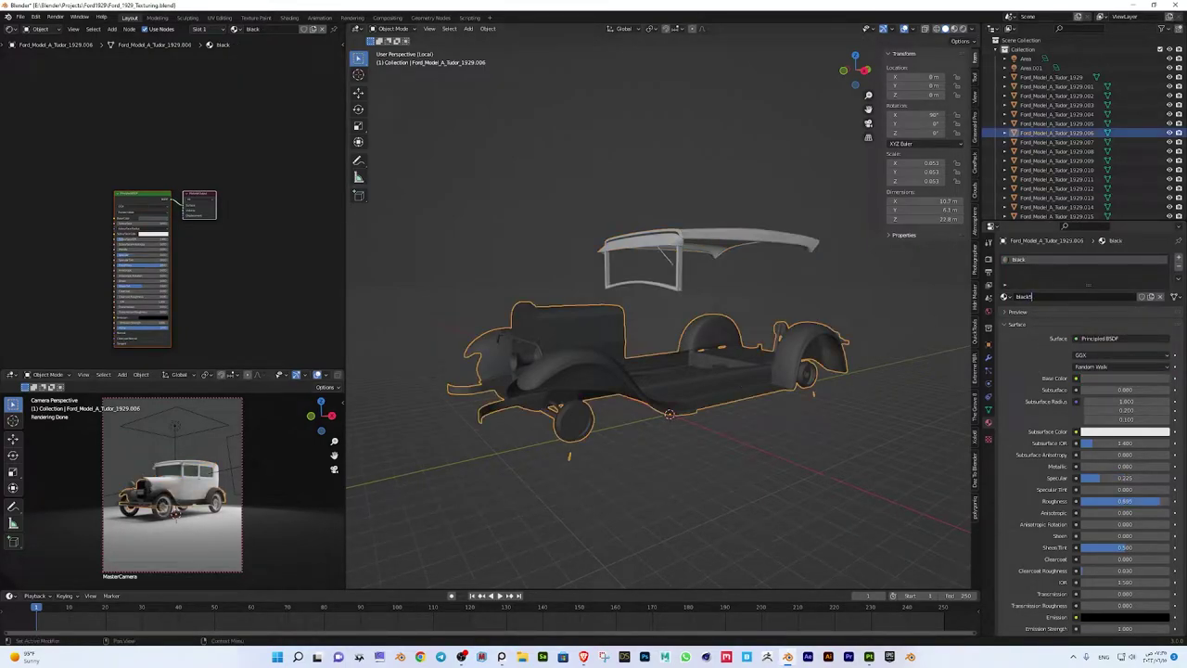
{"action": "left_click", "coordinate": [25, 13]}
Save the file, then select the whole roof mesh and cube-project its UVs
{"action": "left_click", "coordinate": [37, 92]}
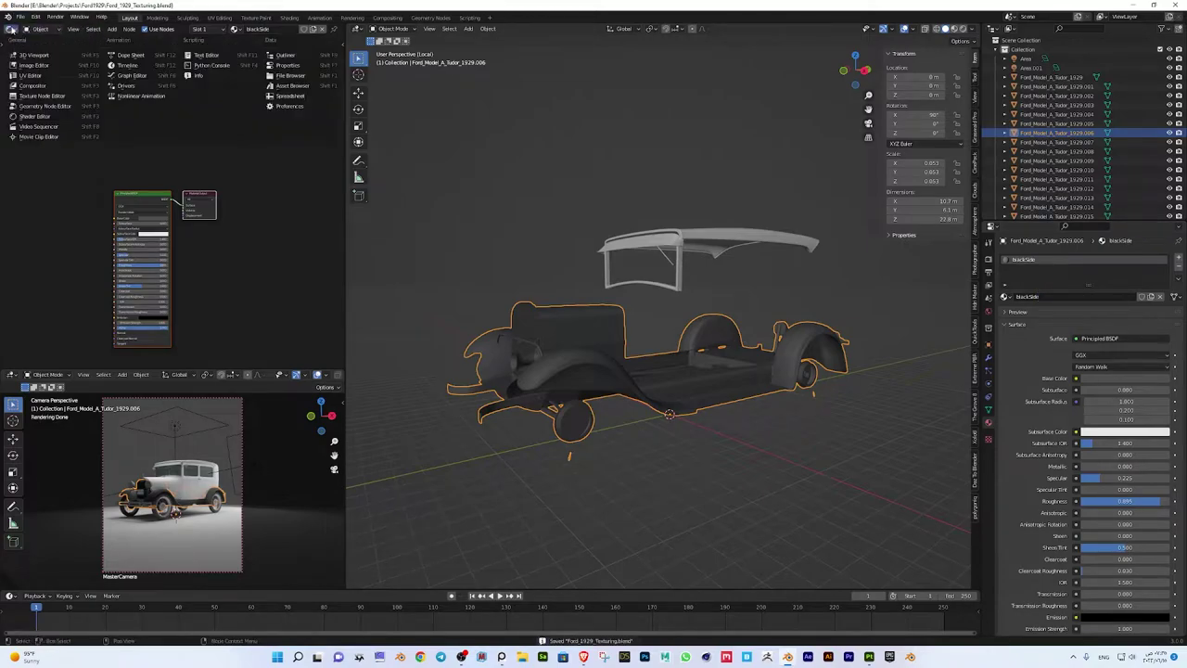
{"action": "key", "text": "shift+F10"}
{"action": "left_click_drag", "start_coordinate": [344, 263], "coordinate": [335, 263]}
{"action": "left_click", "coordinate": [722, 230]}
{"action": "key", "text": "Tab"}
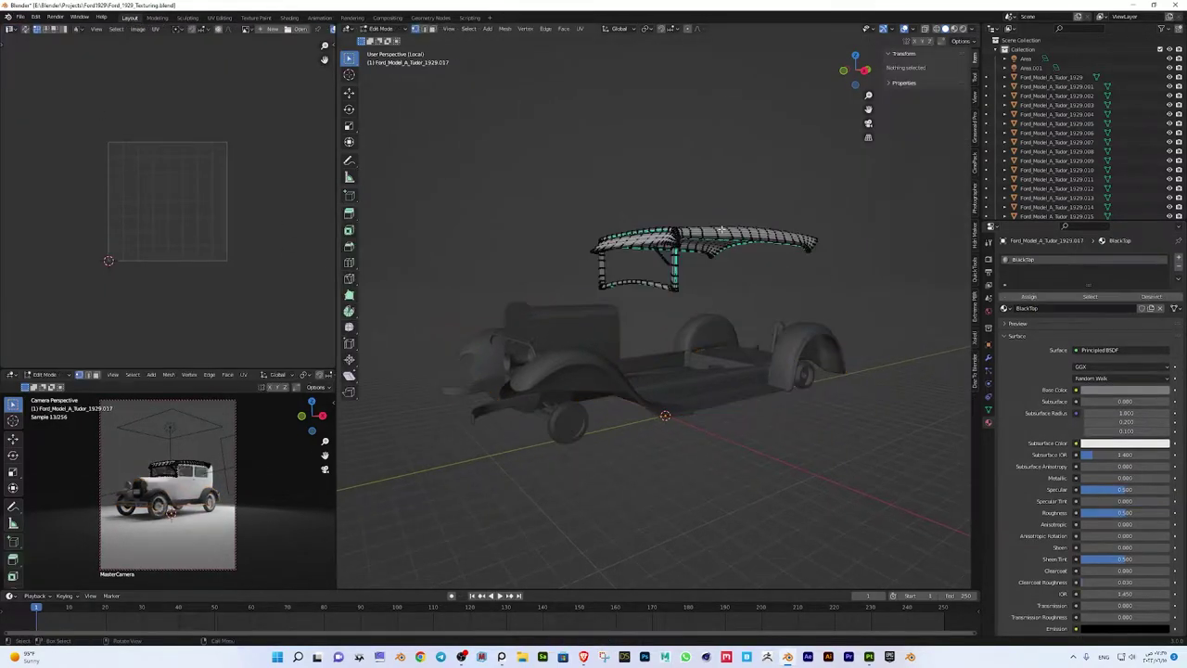
{"action": "key", "text": "a"}
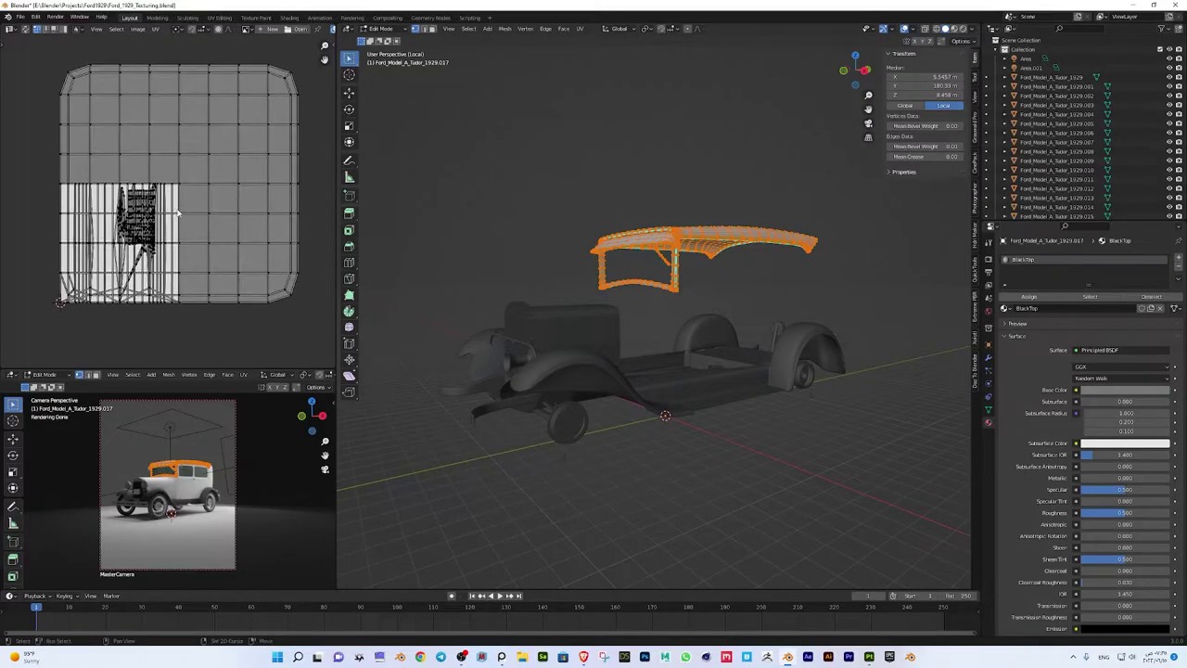
{"action": "key", "text": "u"}
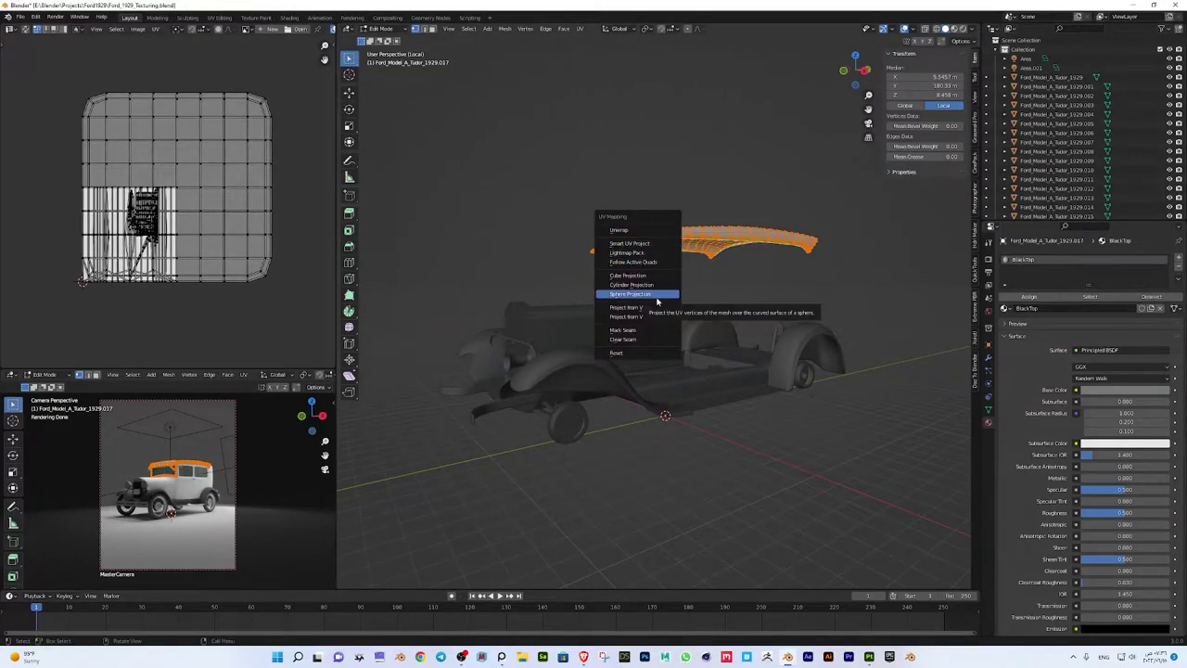
{"action": "left_click", "coordinate": [630, 275]}
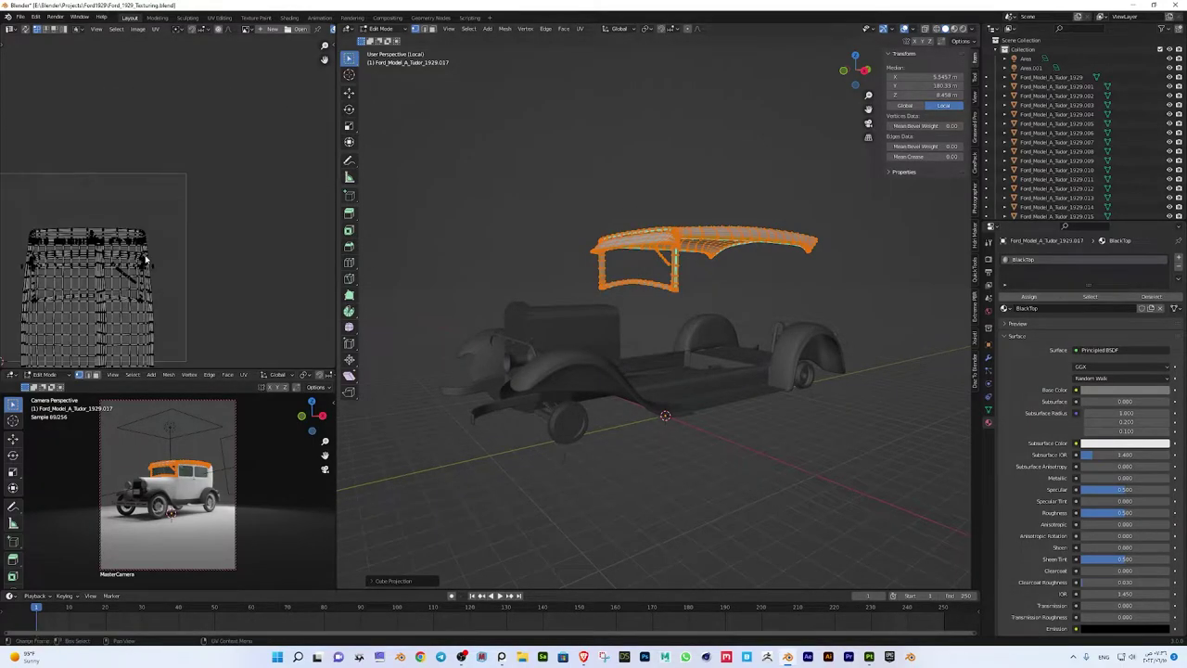
Re-unwrap the roof with Smart UV Project and save as Ford 1929_Texturing.blend
{"action": "scroll", "coordinate": [199, 190], "scroll_direction": "up", "scroll_amount": 2}
{"action": "key", "text": "u"}
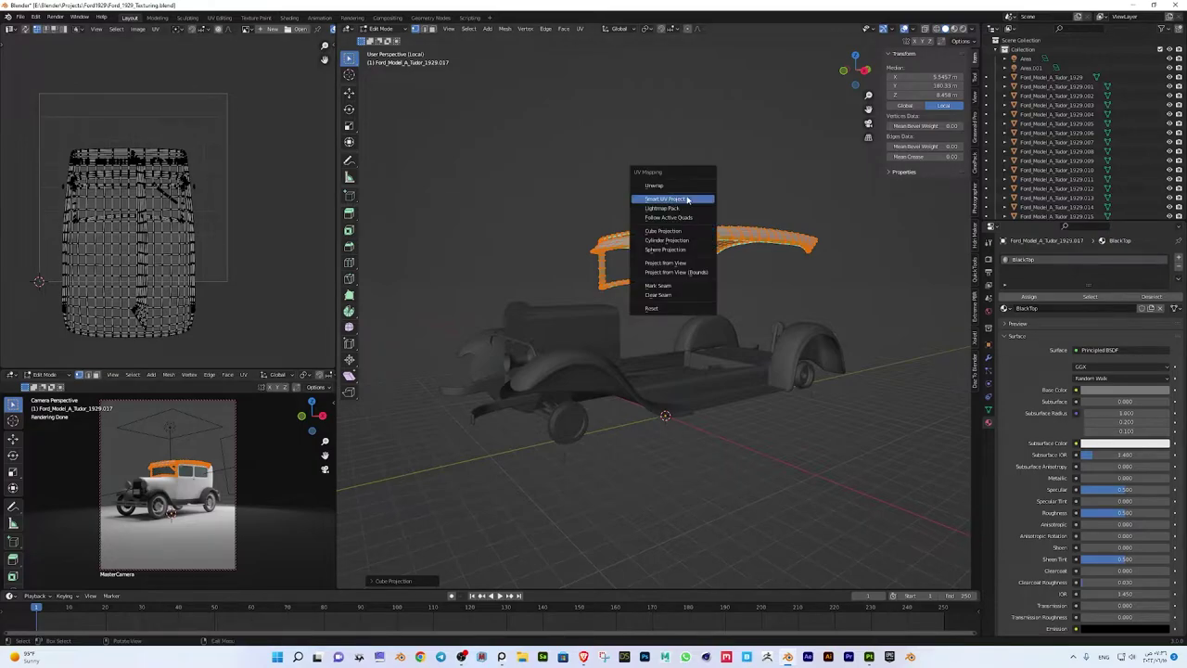
{"action": "left_click", "coordinate": [672, 200]}
{"action": "left_click", "coordinate": [686, 272]}
{"action": "key", "text": "ctrl+s"}
Select all roof UVs in the UV editor and unwrap them
{"action": "scroll", "coordinate": [181, 88], "scroll_direction": "up", "scroll_amount": 2}
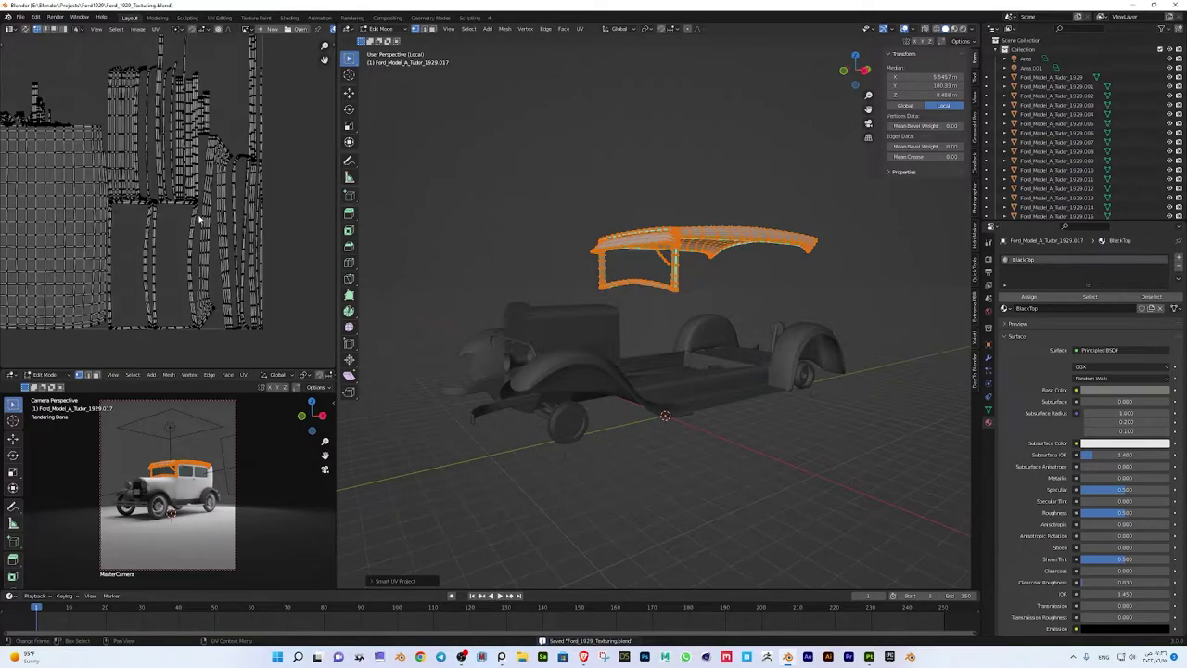
{"action": "scroll", "coordinate": [149, 167], "scroll_direction": "down", "scroll_amount": 2}
{"action": "key", "text": "a"}
{"action": "right_click", "coordinate": [121, 217]}
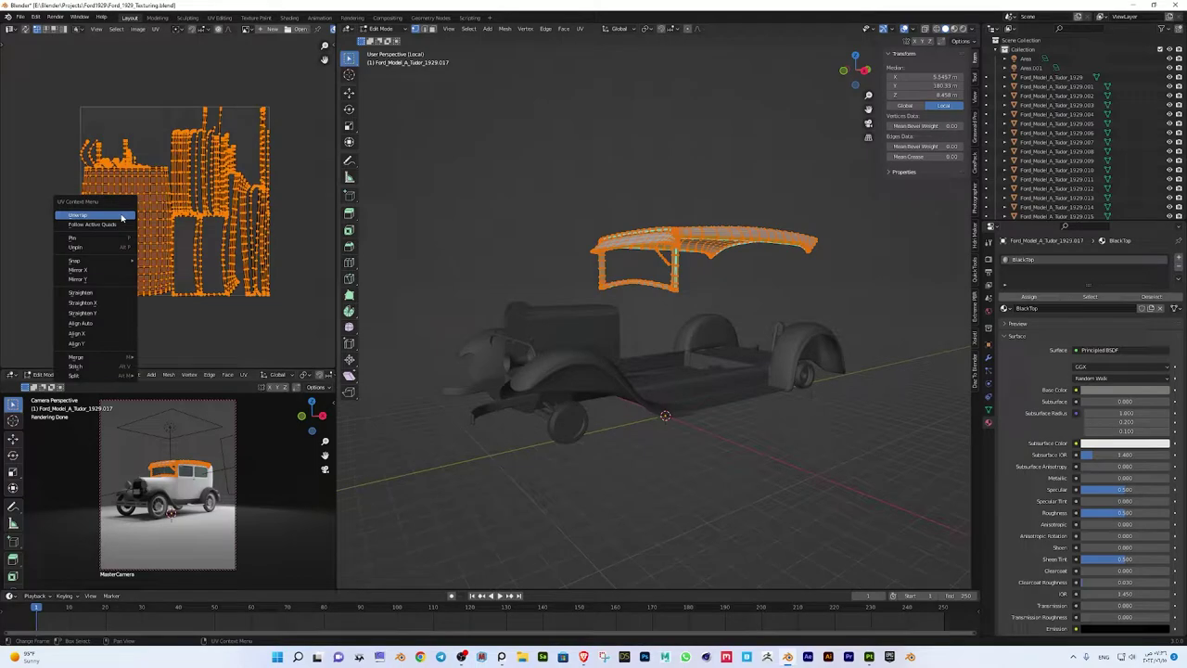
{"action": "left_click", "coordinate": [143, 241]}
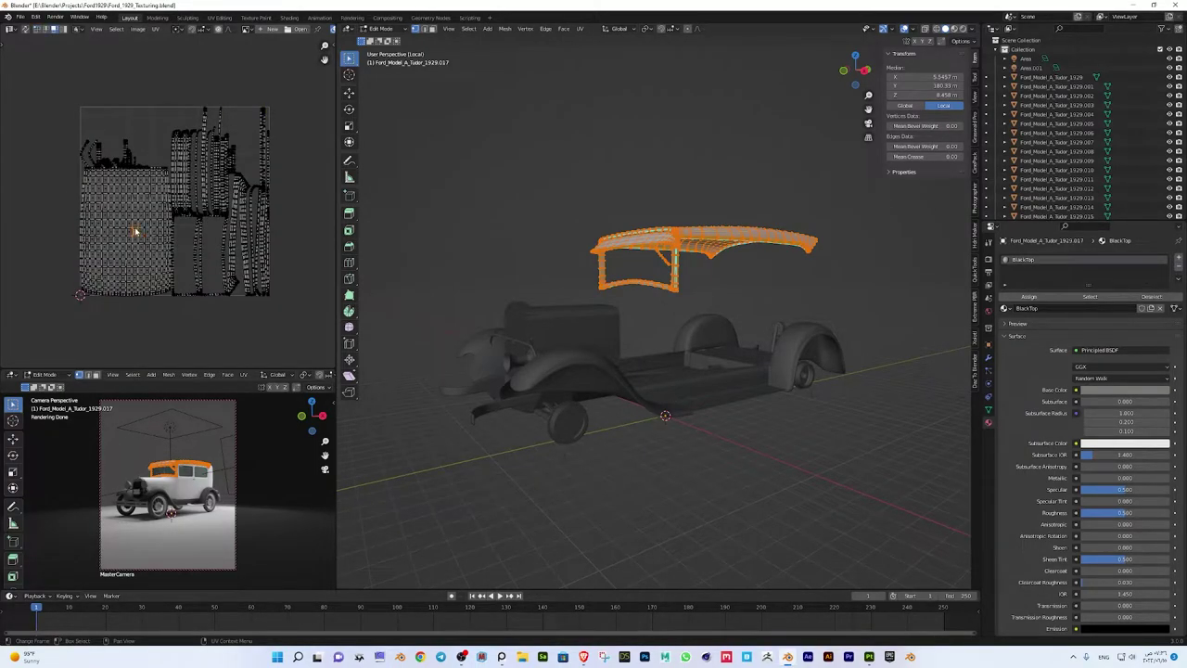
{"action": "scroll", "coordinate": [103, 234], "scroll_direction": "up", "scroll_amount": 3}
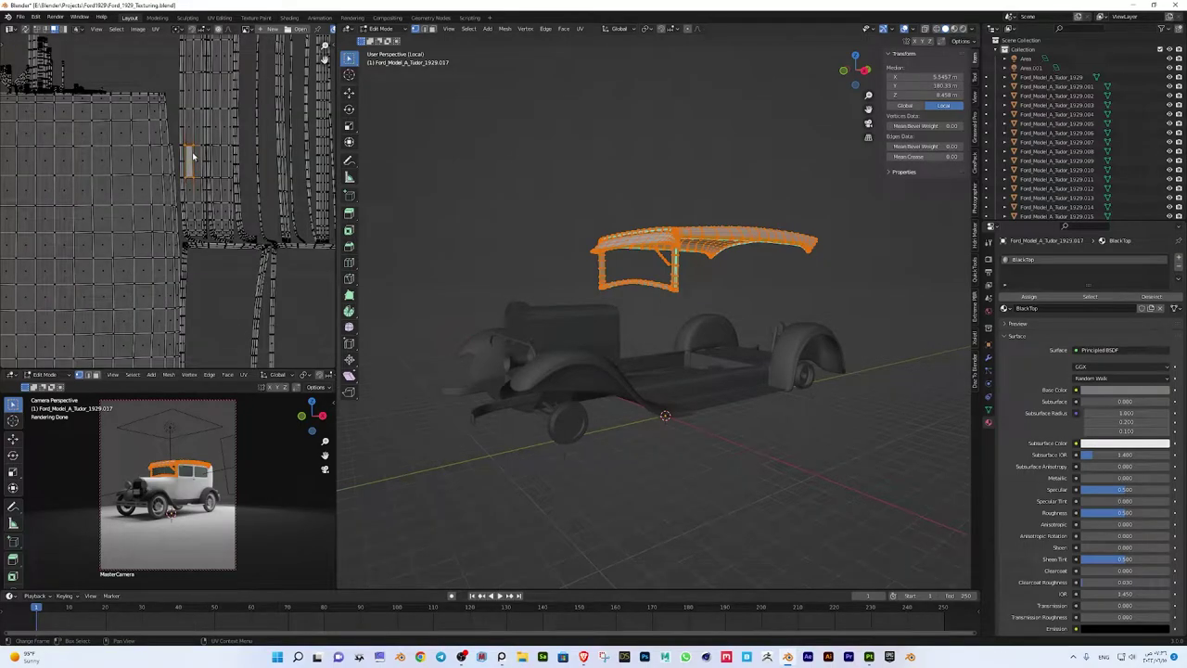
Align the roof's UV islands, return to Object Mode and select the chassis piece
{"action": "key", "text": "a"}
{"action": "scroll", "coordinate": [193, 157], "scroll_direction": "down", "scroll_amount": 3}
{"action": "right_click", "coordinate": [65, 209]}
{"action": "left_click", "coordinate": [55, 291]}
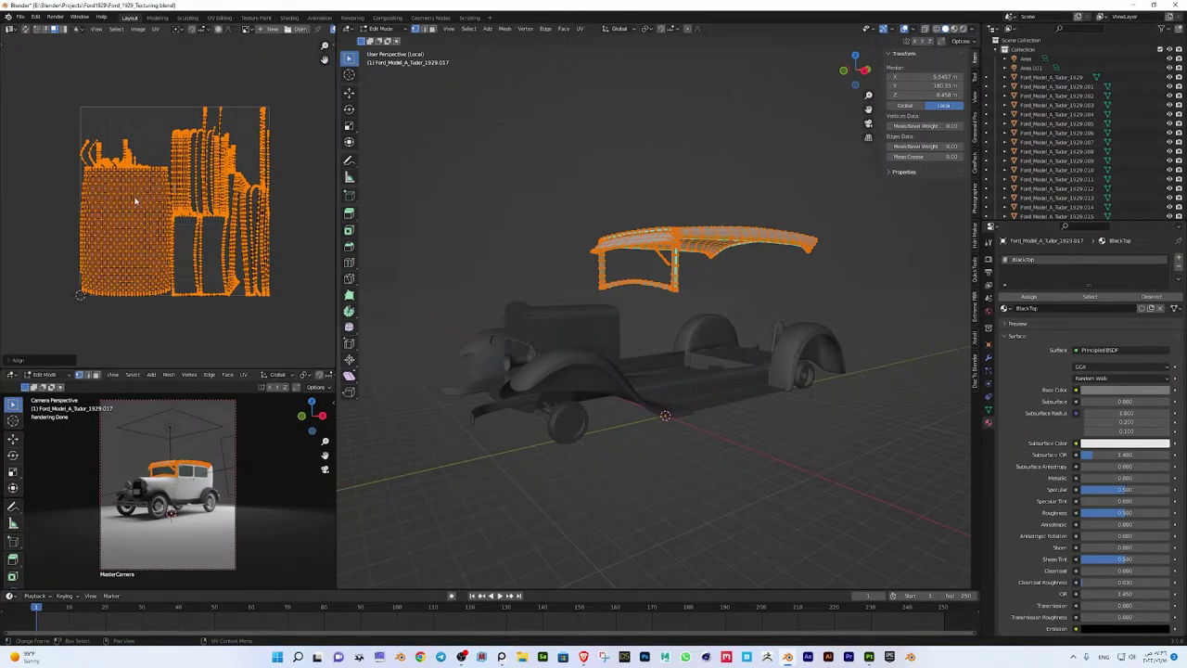
{"action": "scroll", "coordinate": [134, 199], "scroll_direction": "up", "scroll_amount": 3}
{"action": "scroll", "coordinate": [139, 176], "scroll_direction": "up", "scroll_amount": 2}
{"action": "scroll", "coordinate": [144, 148], "scroll_direction": "down", "scroll_amount": 4}
{"action": "scroll", "coordinate": [149, 123], "scroll_direction": "down", "scroll_amount": 1}
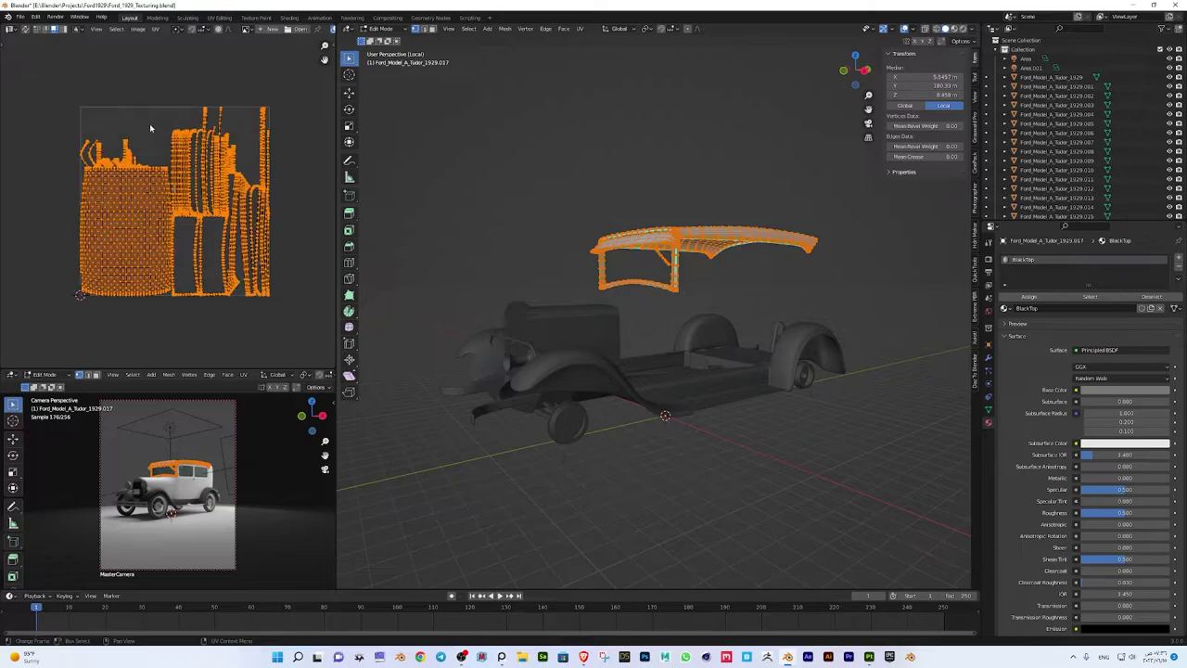
{"action": "key", "text": "Tab"}
{"action": "left_click", "coordinate": [621, 338]}
Smart UV Project the whole chassis and fenders piece (.006), then exit local view to show the car
{"action": "key", "text": "ctrl+s"}
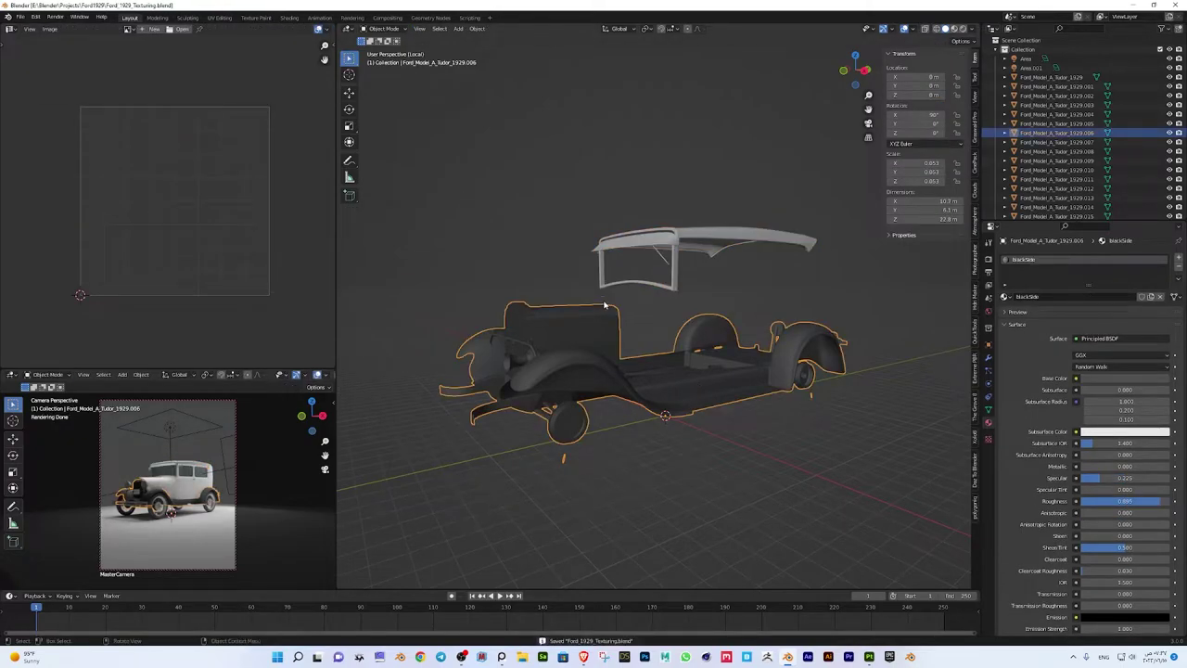
{"action": "left_click", "coordinate": [296, 375]}
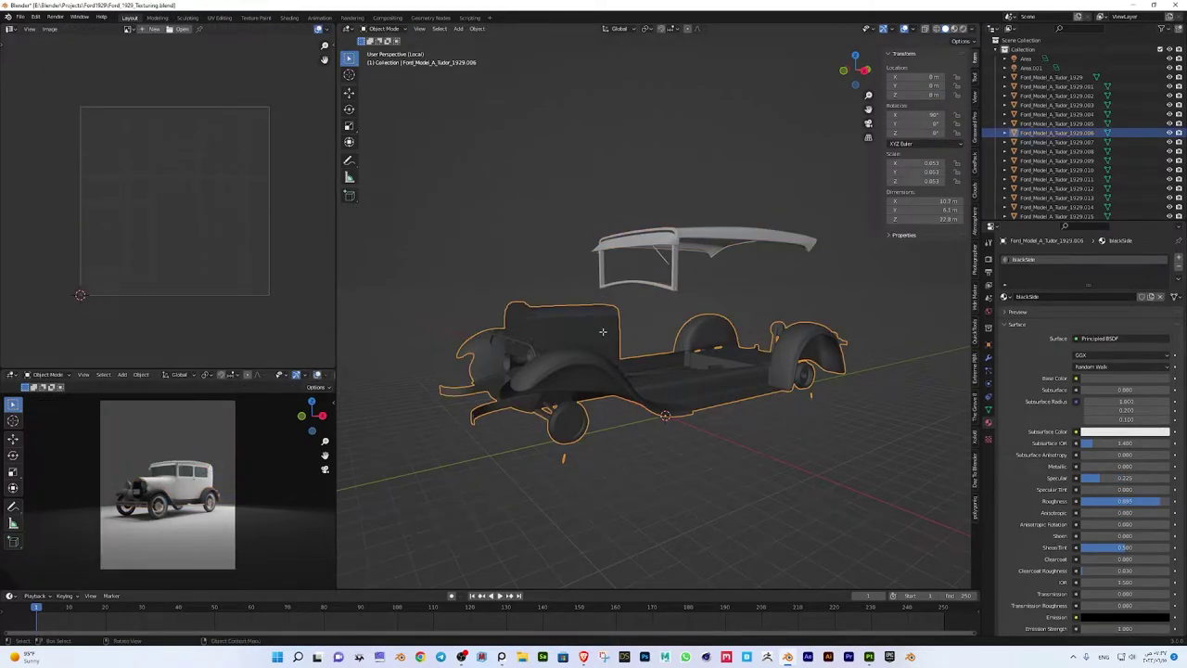
{"action": "key", "text": "Tab"}
{"action": "key", "text": "a"}
{"action": "key", "text": "u"}
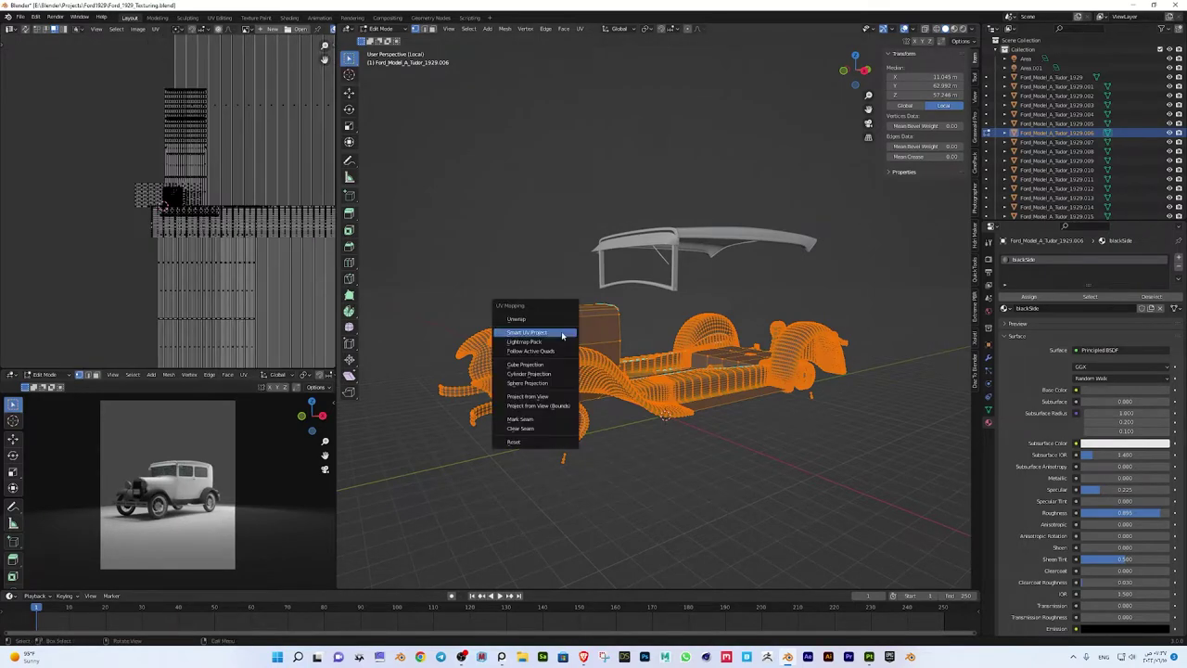
{"action": "left_click", "coordinate": [562, 333]}
{"action": "left_click", "coordinate": [544, 410]}
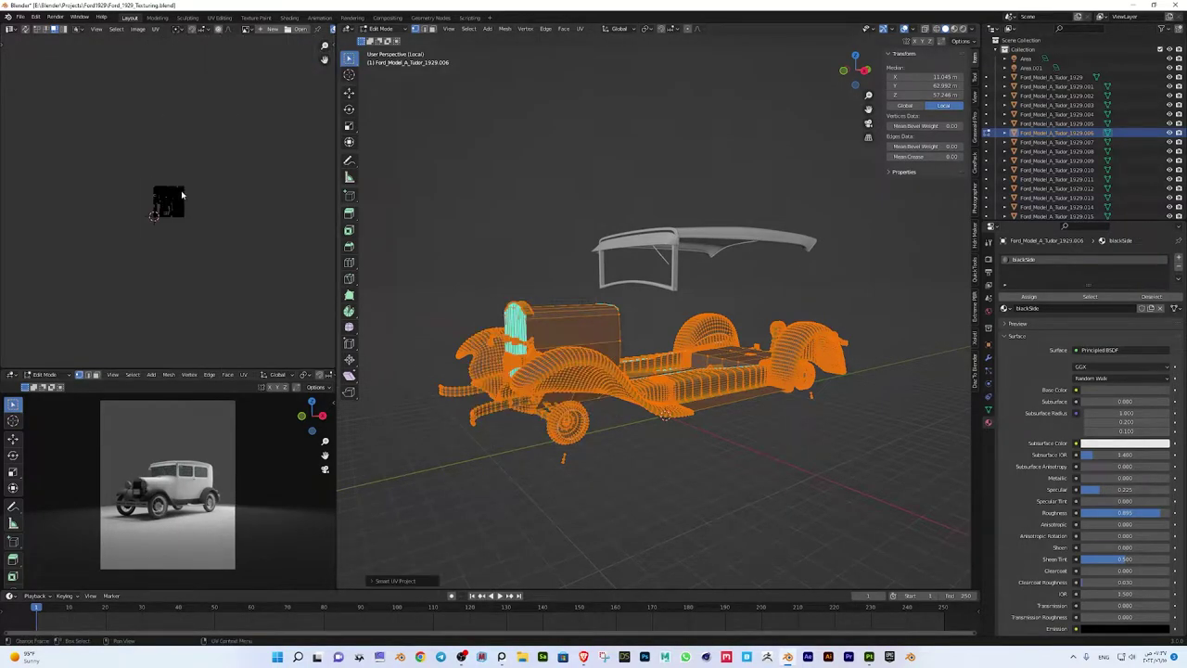
{"action": "scroll", "coordinate": [219, 188], "scroll_direction": "up", "scroll_amount": 3}
{"action": "key", "text": "Tab"}
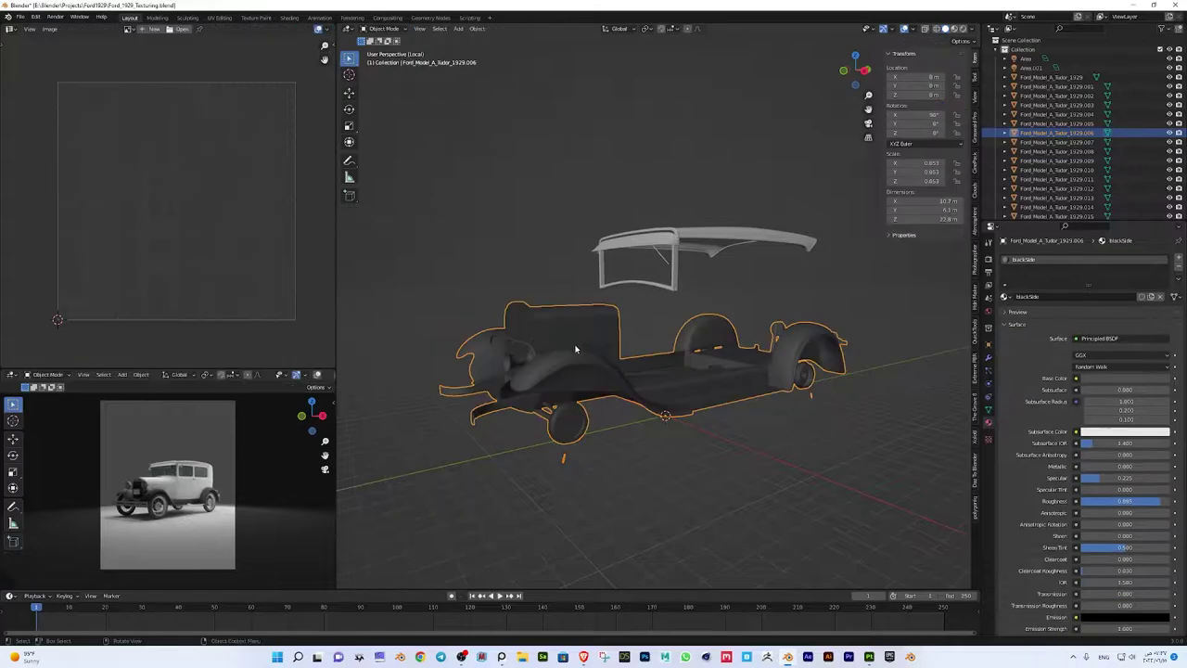
{"action": "key", "text": "KP_Divide"}
{"action": "left_click", "coordinate": [677, 288]}
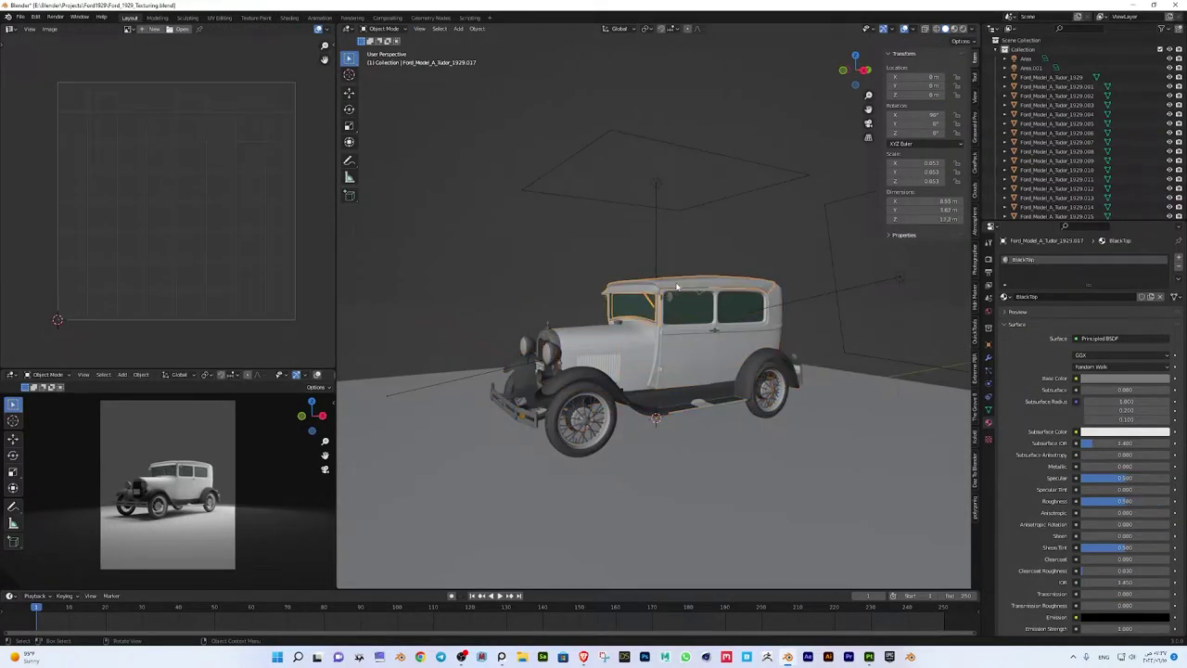
Smart UV Project the entire painted body shell (.005)
{"action": "left_click", "coordinate": [685, 357]}
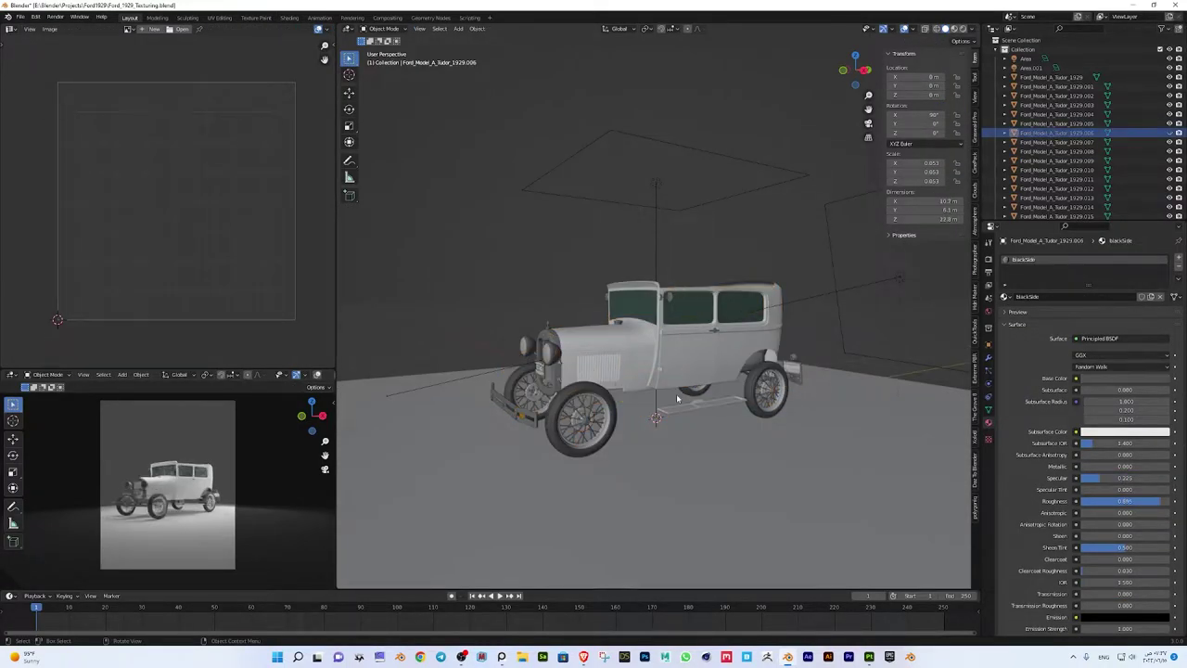
{"action": "scroll", "coordinate": [688, 385], "scroll_direction": "up", "scroll_amount": 3}
{"action": "key", "text": "Tab"}
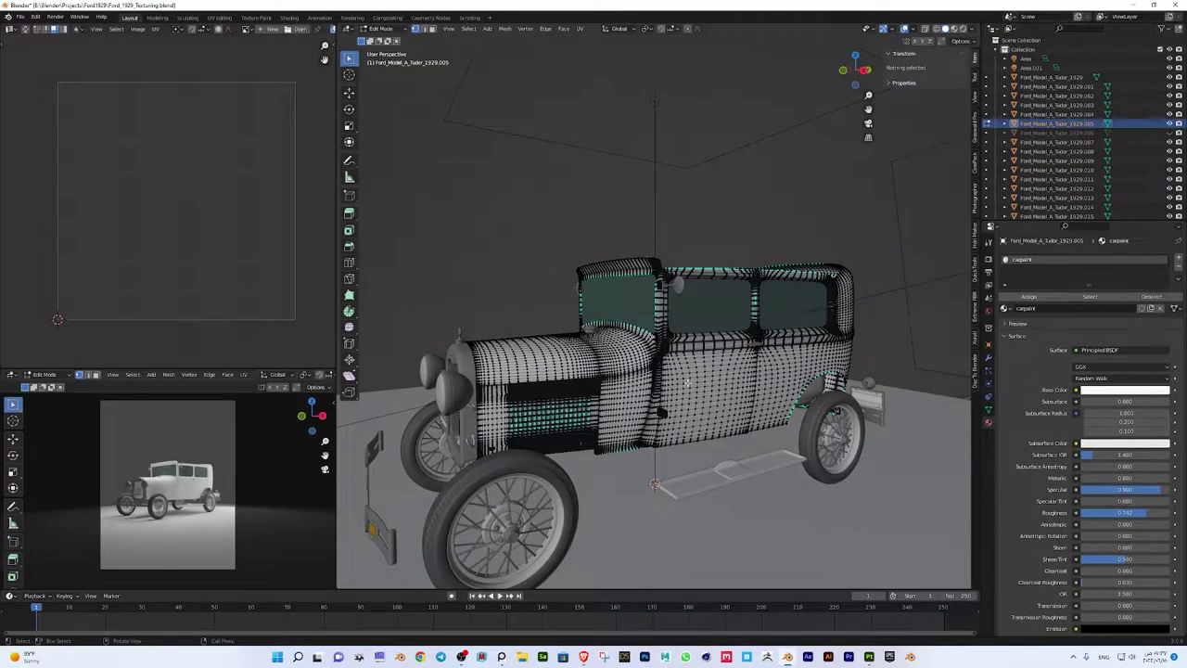
{"action": "key", "text": "a"}
{"action": "key", "text": "u"}
{"action": "left_click", "coordinate": [584, 343]}
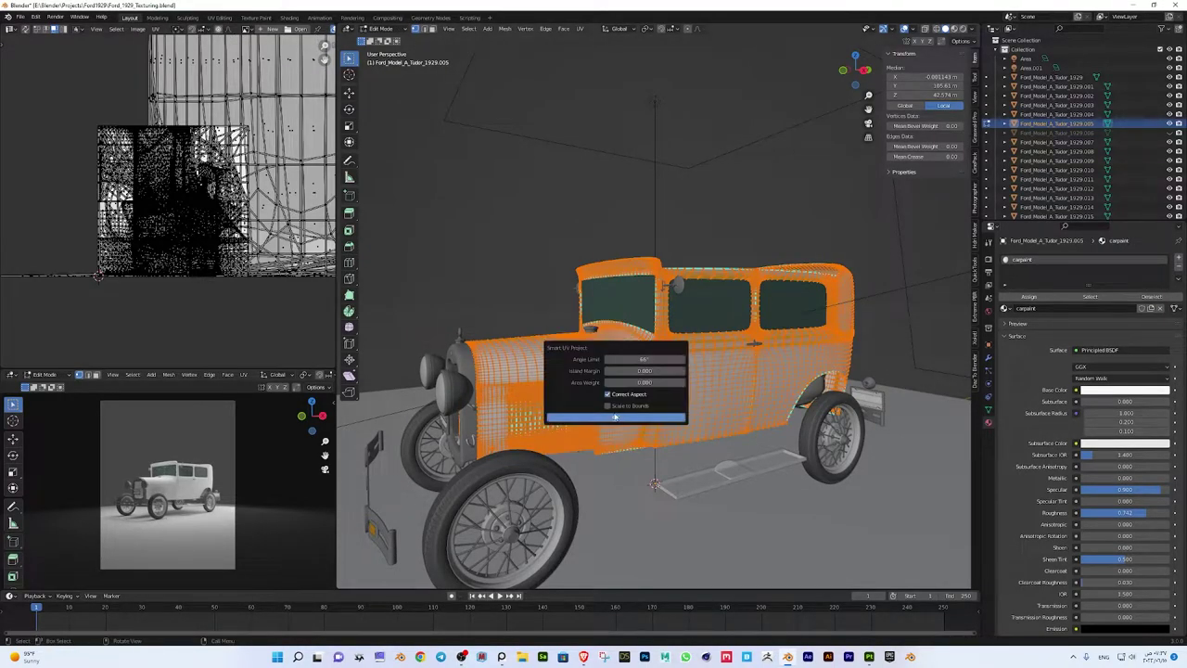
{"action": "left_click", "coordinate": [615, 417]}
{"action": "key", "text": "Tab"}
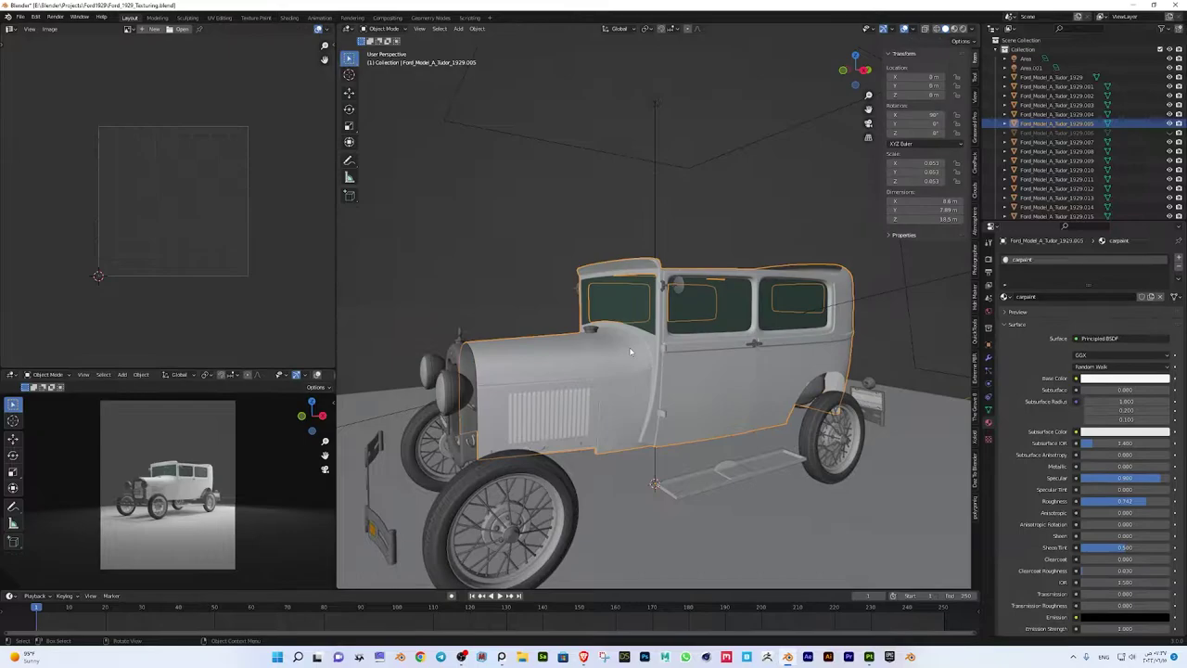
Smart UV Project the interior piece (.001), hide both parts, and select the green glass in front view
{"action": "scroll", "coordinate": [652, 389], "scroll_direction": "down", "scroll_amount": 3}
{"action": "left_click", "coordinate": [681, 347]}
{"action": "key", "text": "Tab"}
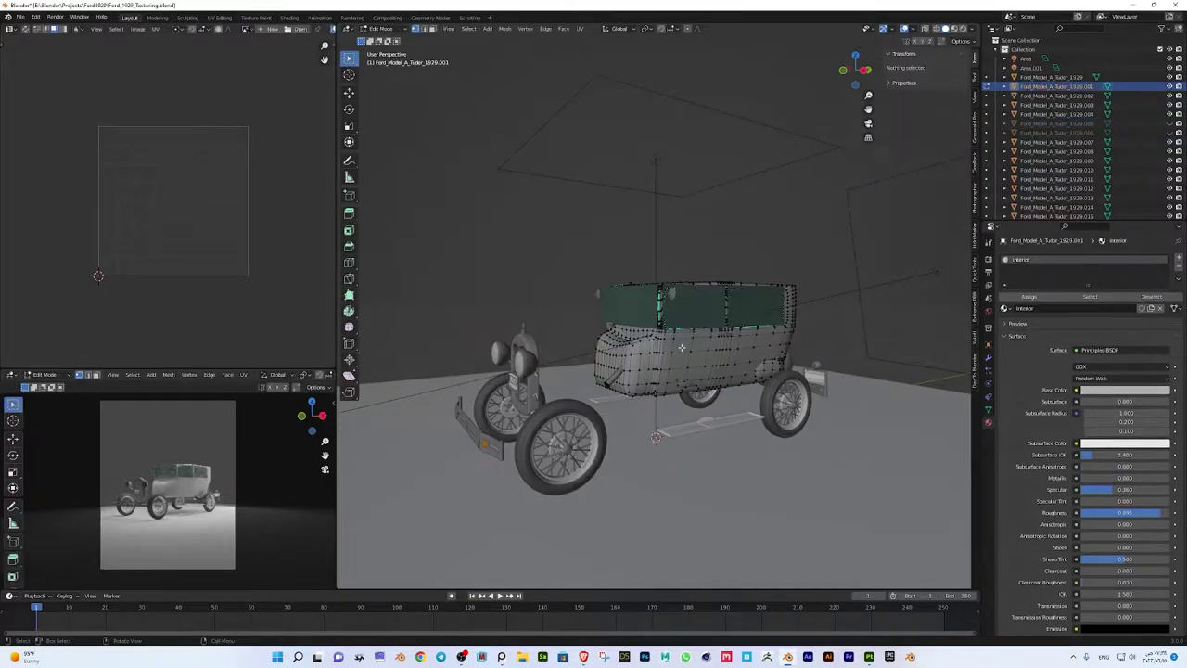
{"action": "key", "text": "a"}
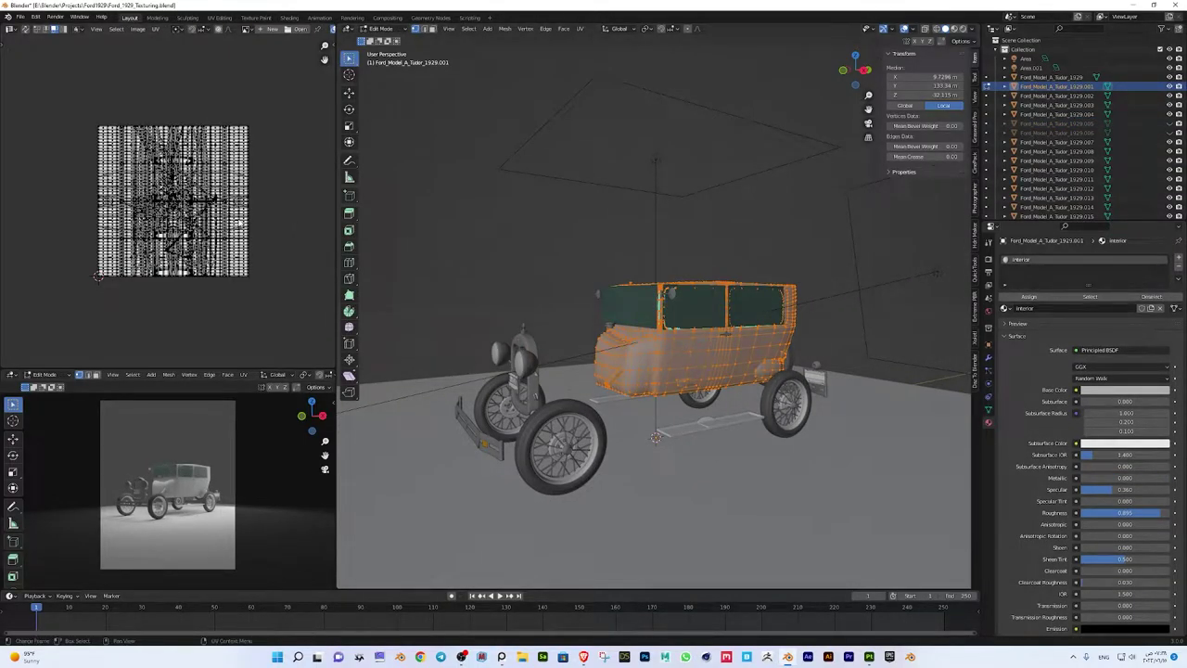
{"action": "key", "text": "u"}
{"action": "key", "text": "u"}
{"action": "left_click", "coordinate": [631, 433]}
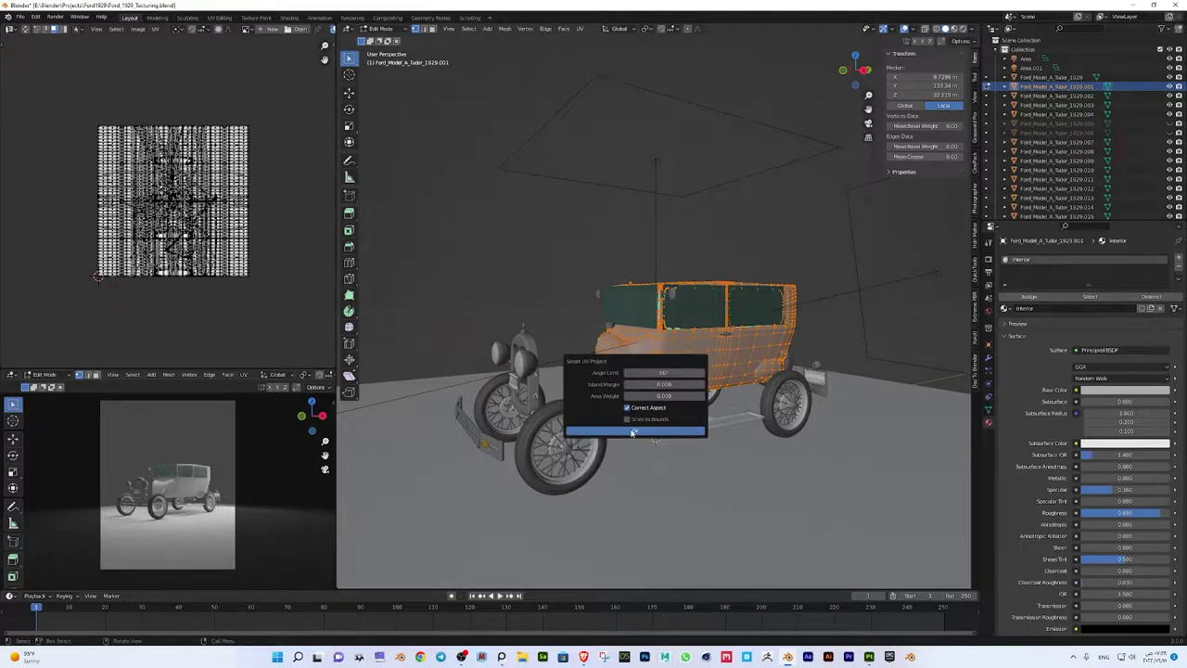
{"action": "left_click", "coordinate": [631, 433]}
{"action": "key", "text": "Tab"}
{"action": "key", "text": "h"}
{"action": "left_click", "coordinate": [654, 316]}
{"action": "key", "text": "KP_1"}
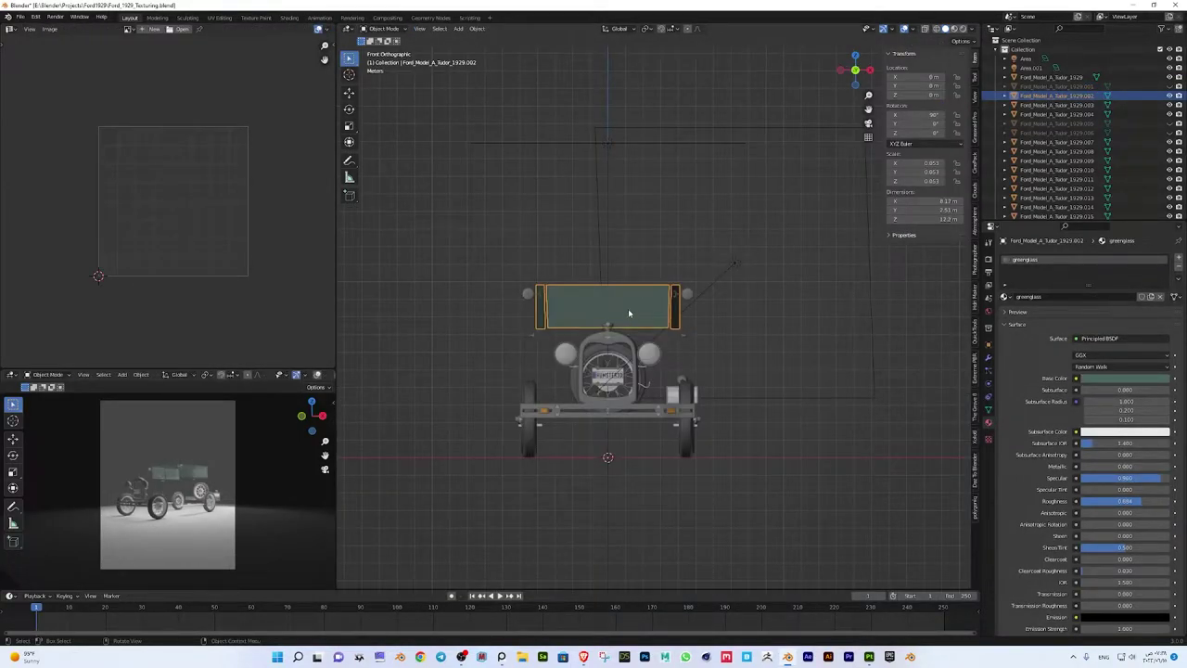
Separate the front, right and back glass panels into their own objects
{"action": "key", "text": "Tab"}
{"action": "middle_click_drag", "start_coordinate": [619, 303], "coordinate": [670, 299]}
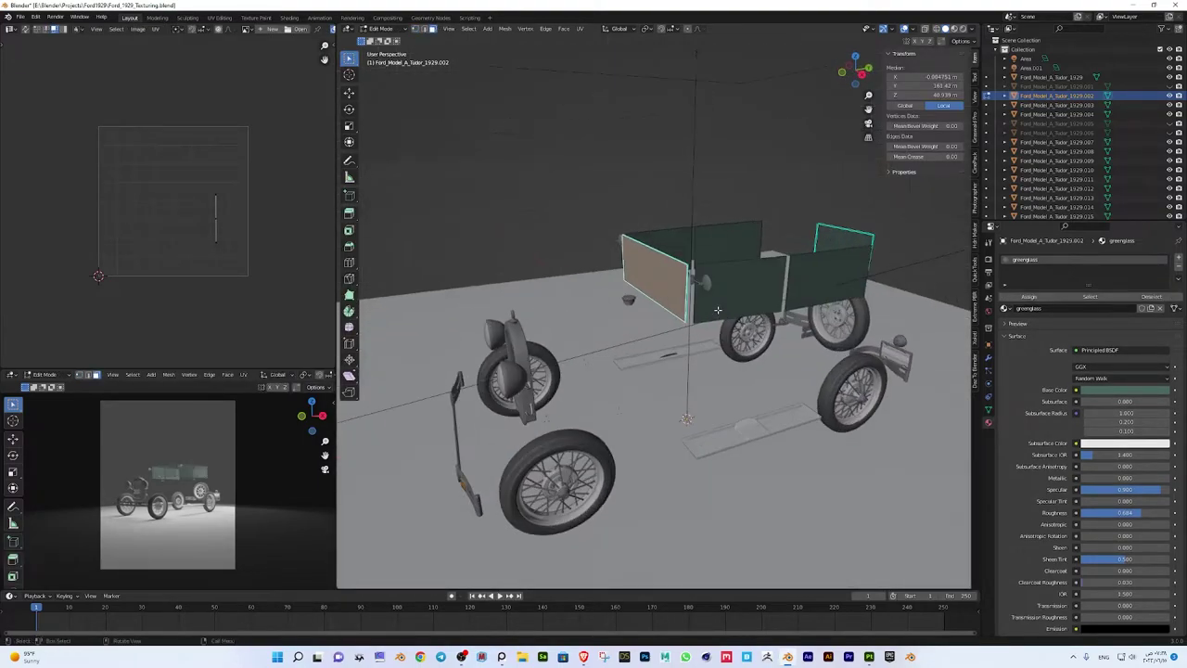
{"action": "key", "text": "p"}
{"action": "left_click", "coordinate": [664, 306]}
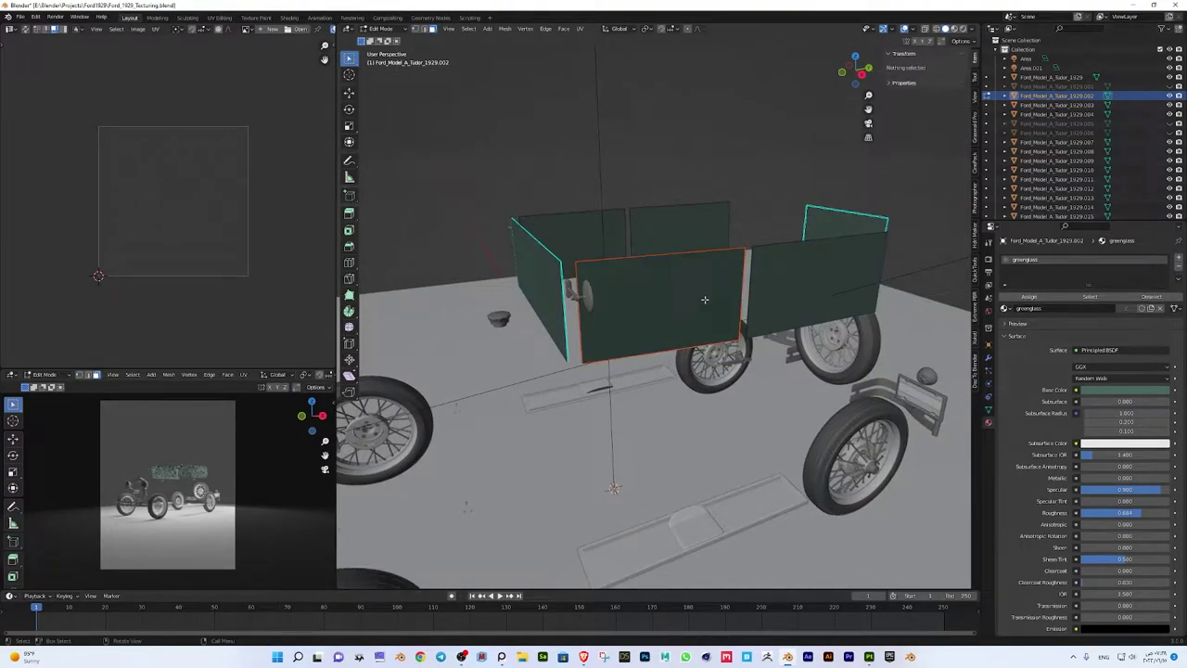
{"action": "left_click", "coordinate": [769, 278]}
{"action": "key", "text": "p"}
{"action": "left_click", "coordinate": [770, 283]}
{"action": "left_click", "coordinate": [670, 226]}
{"action": "key", "text": "p"}
{"action": "left_click", "coordinate": [611, 228]}
{"action": "key", "text": "p"}
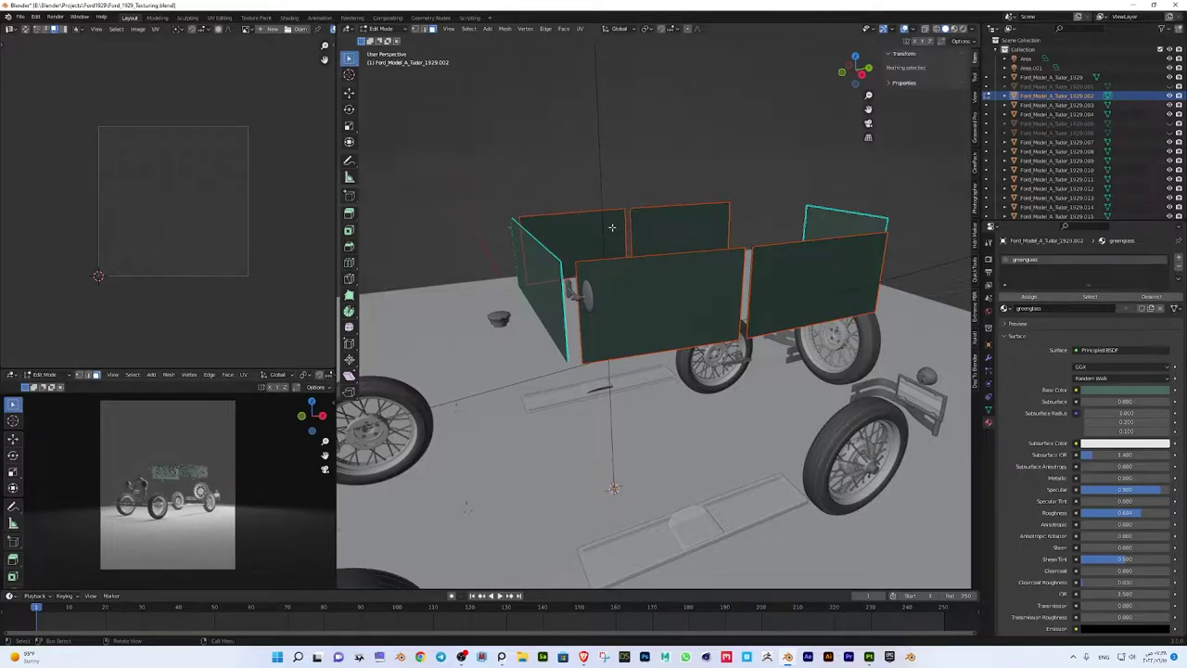
{"action": "left_click", "coordinate": [824, 216]}
Separate the right-rear and left side glass panes, then leave Edit Mode
{"action": "key", "text": "p"}
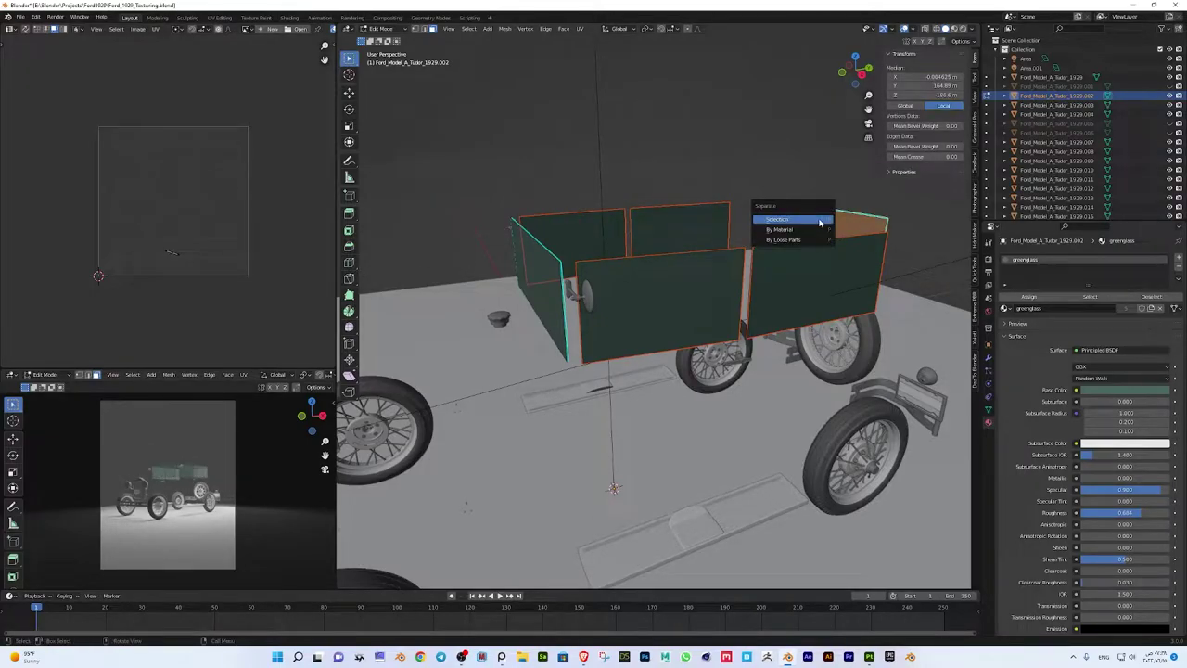
{"action": "left_click", "coordinate": [818, 219]}
{"action": "middle_click_drag", "start_coordinate": [818, 219], "coordinate": [593, 267]}
{"action": "left_click", "coordinate": [573, 261]}
{"action": "key", "text": "p"}
{"action": "left_click", "coordinate": [594, 270]}
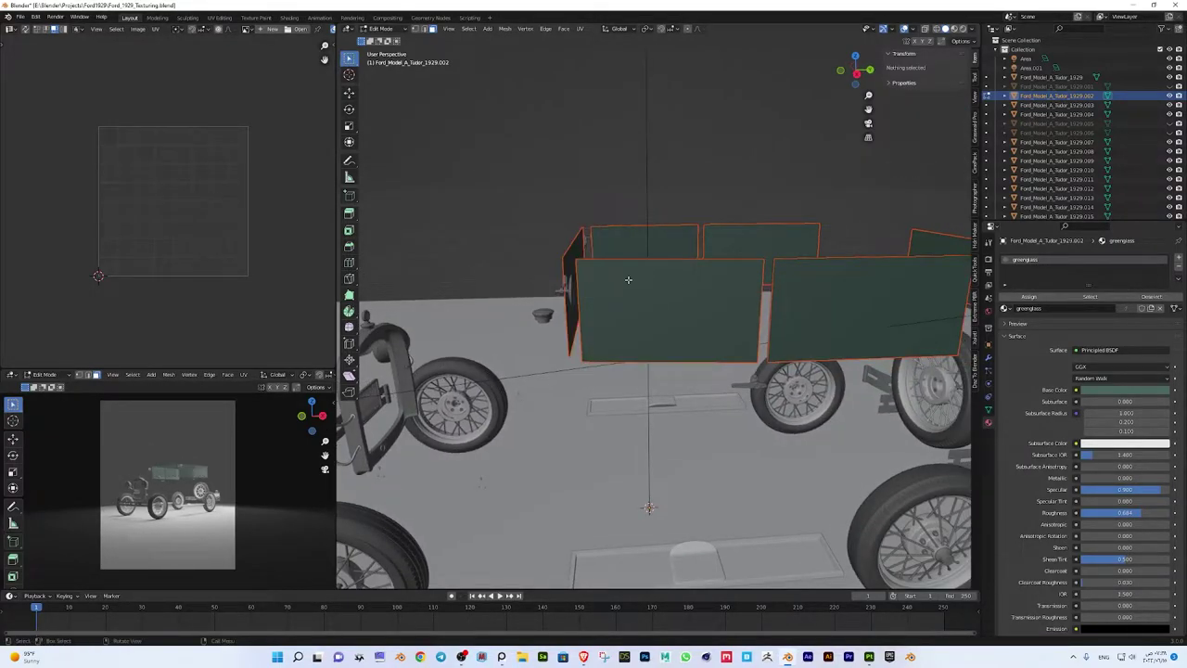
{"action": "key", "text": "Tab"}
Select the right and two back glass panels and view them from the right side
{"action": "left_click", "coordinate": [678, 294]}
{"action": "key", "text": "KP_1"}
{"action": "scroll", "coordinate": [664, 308], "scroll_direction": "down", "scroll_amount": 2}
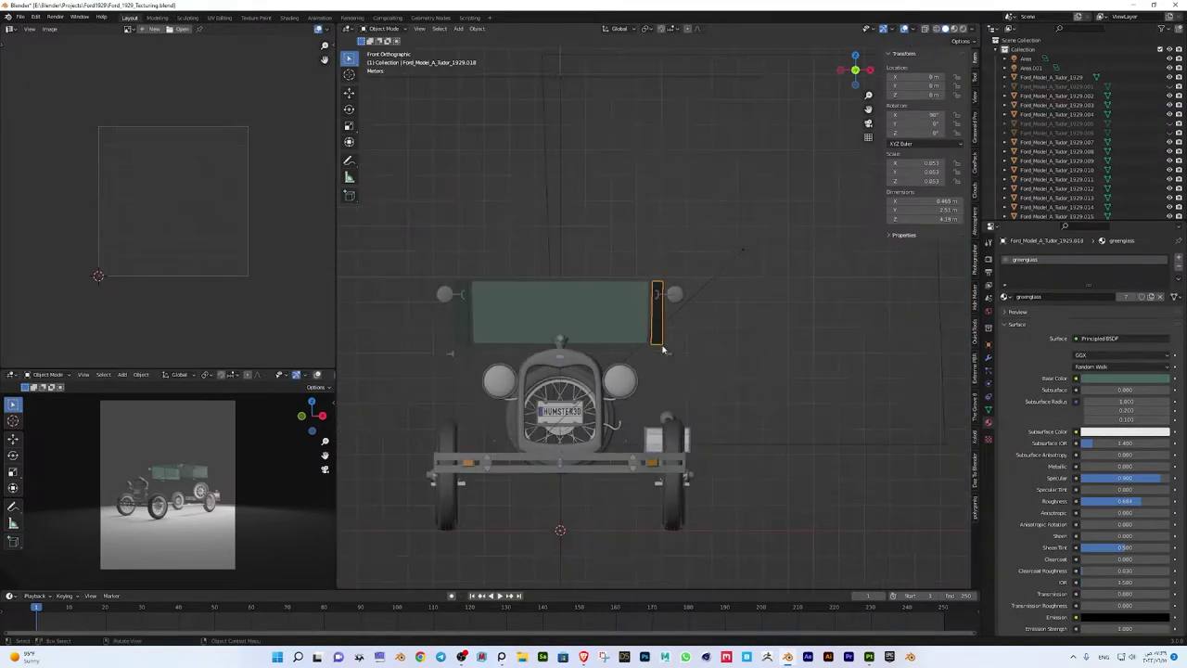
{"action": "key", "text": "KP_3"}
{"action": "middle_click_drag", "start_coordinate": [663, 308], "coordinate": [702, 311]}
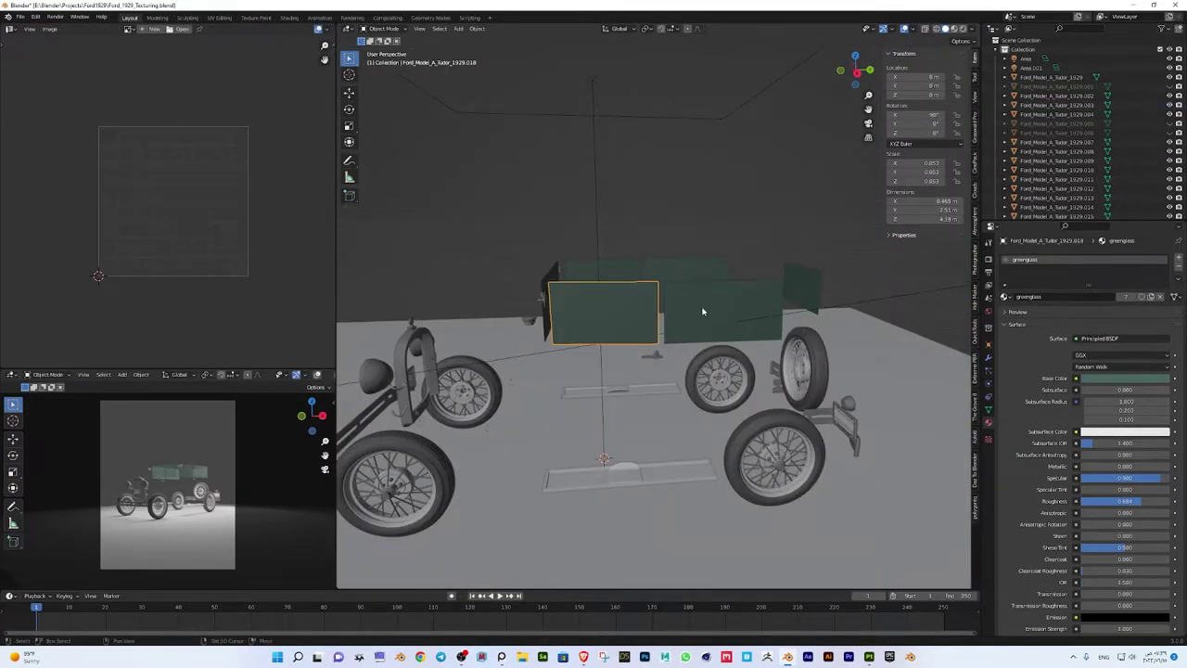
{"action": "left_click", "coordinate": [702, 312], "text": "shift"}
{"action": "left_click", "coordinate": [686, 269], "text": "shift"}
{"action": "left_click", "coordinate": [615, 276], "text": "shift"}
{"action": "key", "text": "KP_3"}
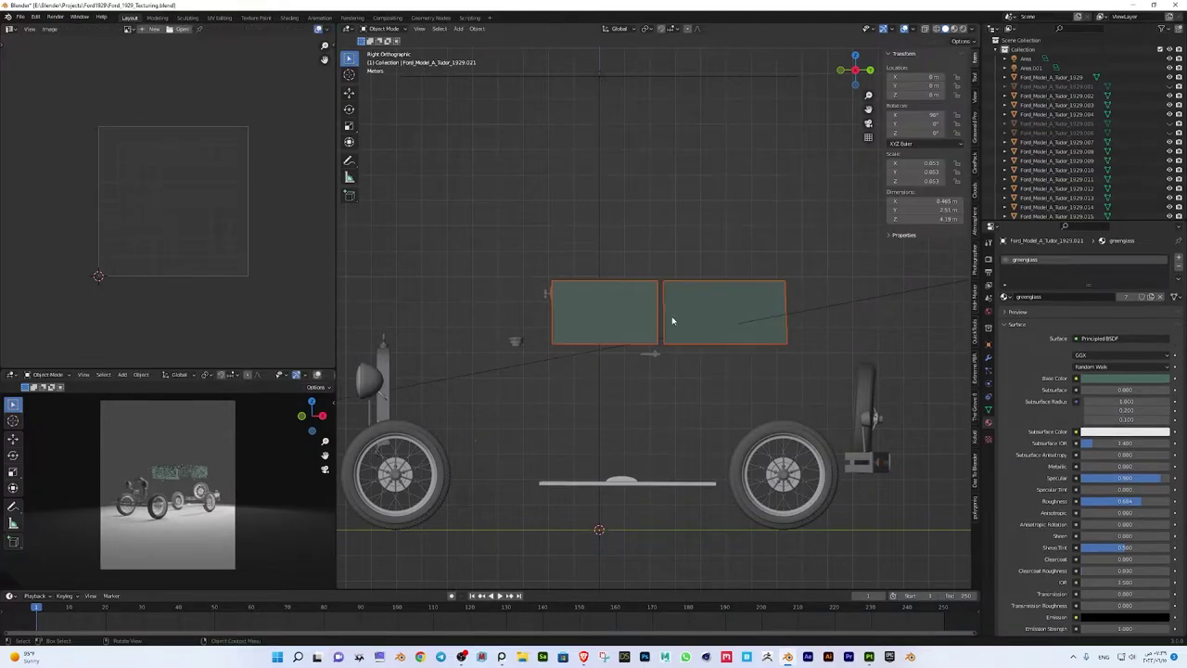
{"action": "middle_click_drag", "start_coordinate": [669, 323], "coordinate": [675, 319]}
{"action": "key", "text": "KP_3"}
Project the right glass panel's UVs from the view and resize the island
{"action": "key", "text": "Tab"}
{"action": "left_click", "coordinate": [710, 308]}
{"action": "key", "text": "u"}
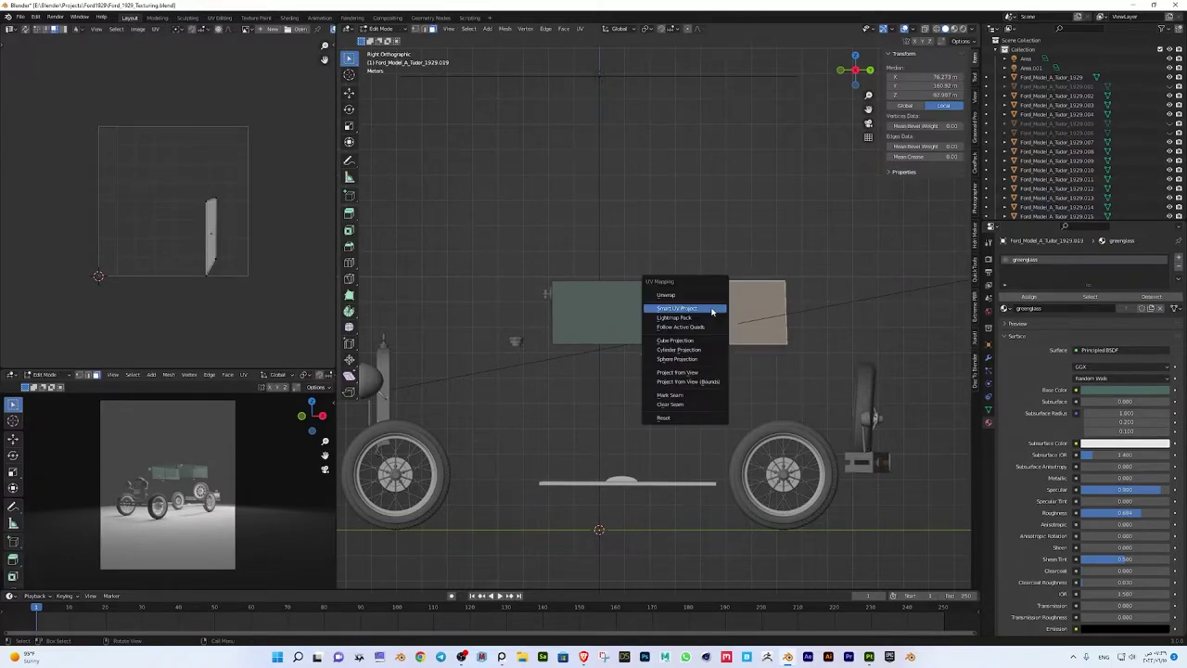
{"action": "left_click", "coordinate": [686, 372]}
{"action": "key", "text": "s"}
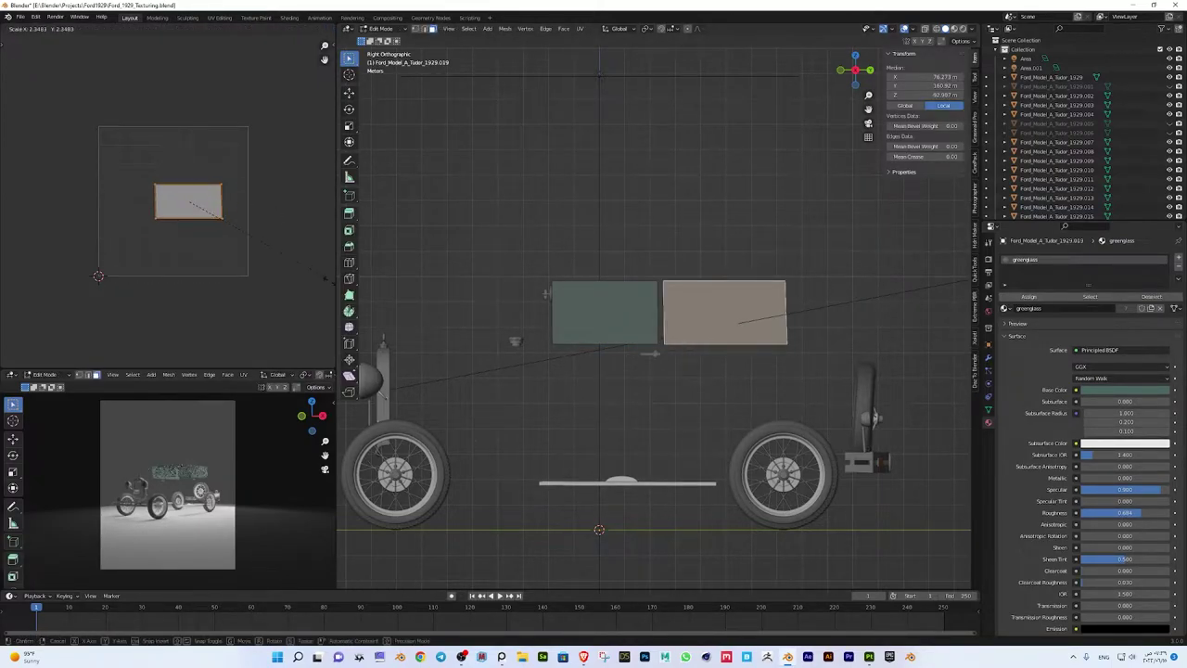
{"action": "left_click", "coordinate": [188, 254]}
{"action": "key", "text": "s"}
{"action": "left_click", "coordinate": [243, 224]}
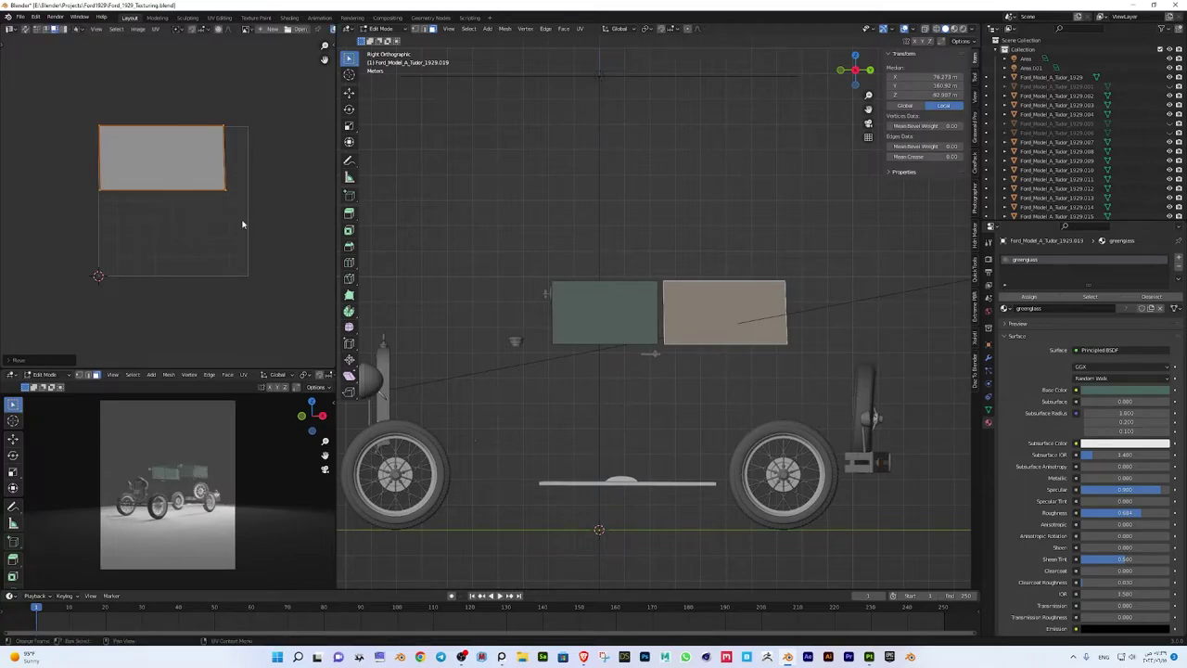
{"action": "key", "text": "ctrl+z"}
Project the left and upper-right panels' UVs from the right view and move one island above the others
{"action": "left_click", "coordinate": [607, 310], "text": "shift"}
{"action": "middle_click_drag", "start_coordinate": [607, 310], "coordinate": [723, 252]}
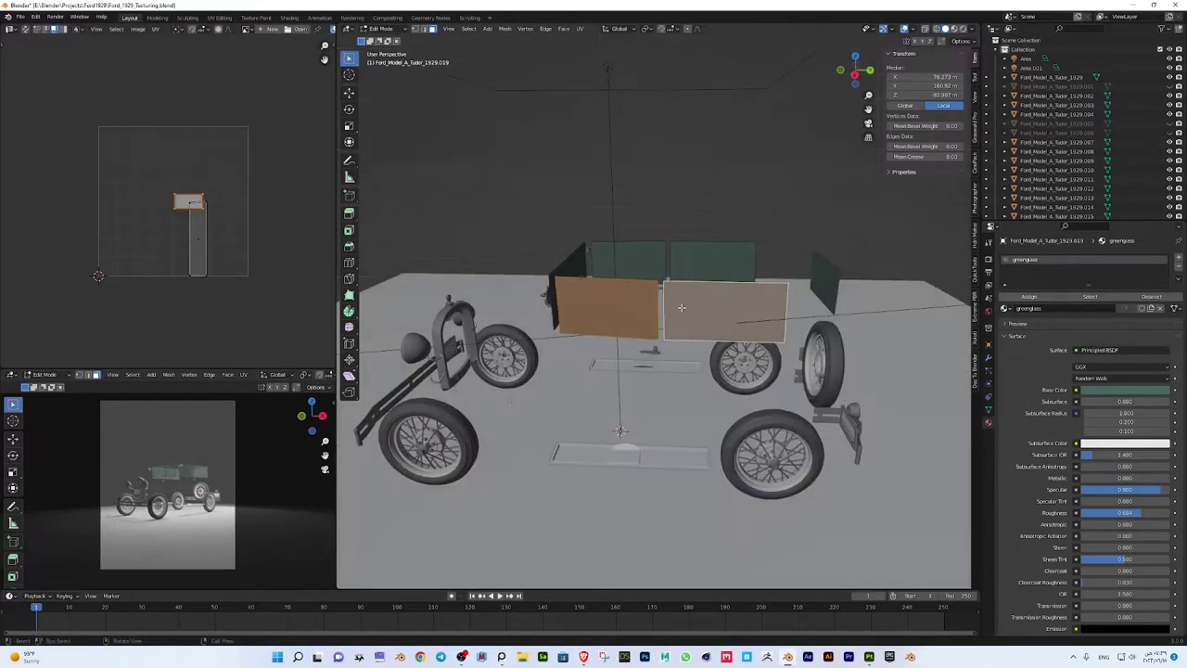
{"action": "left_click", "coordinate": [724, 252], "text": "shift"}
{"action": "key", "text": "KP_3"}
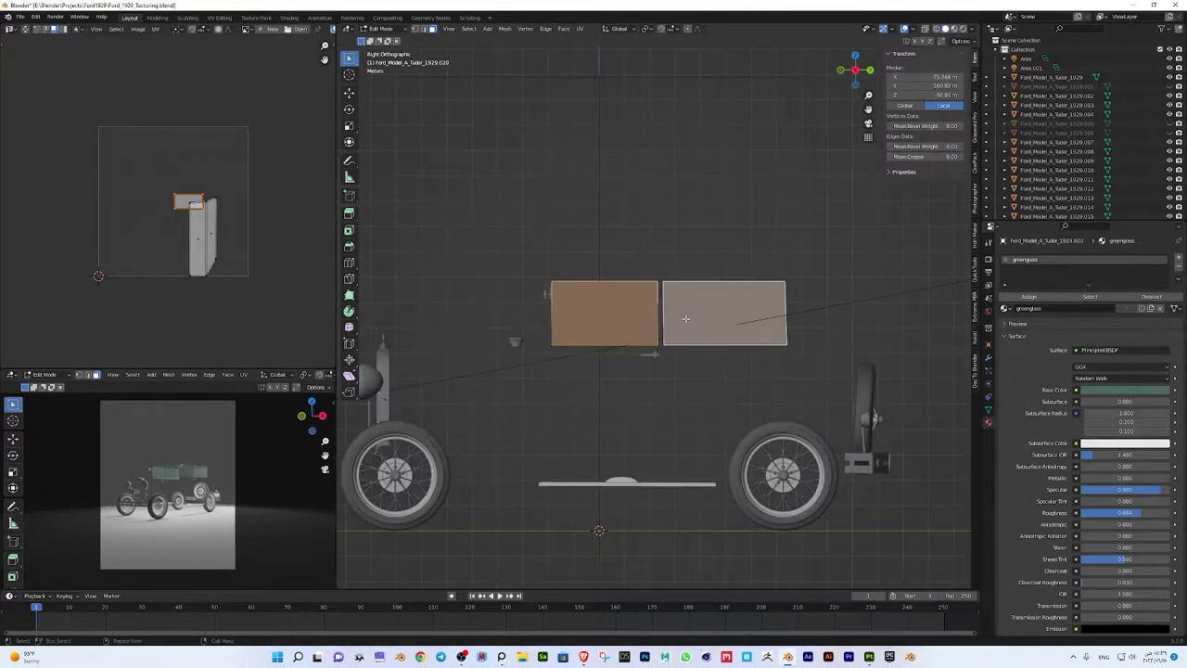
{"action": "key", "text": "u"}
{"action": "left_click", "coordinate": [686, 312]}
{"action": "scroll", "coordinate": [222, 204], "scroll_direction": "up", "scroll_amount": 3}
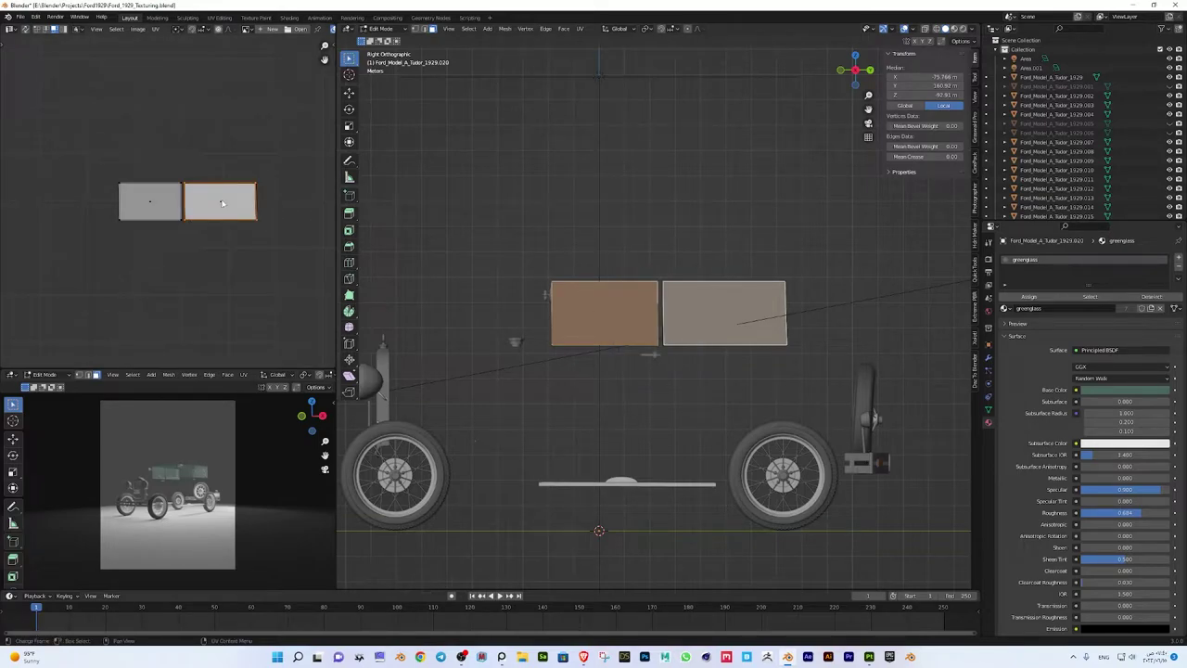
{"action": "scroll", "coordinate": [151, 201], "scroll_direction": "down", "scroll_amount": 3}
{"action": "key", "text": "g"}
{"action": "left_click", "coordinate": [216, 230]}
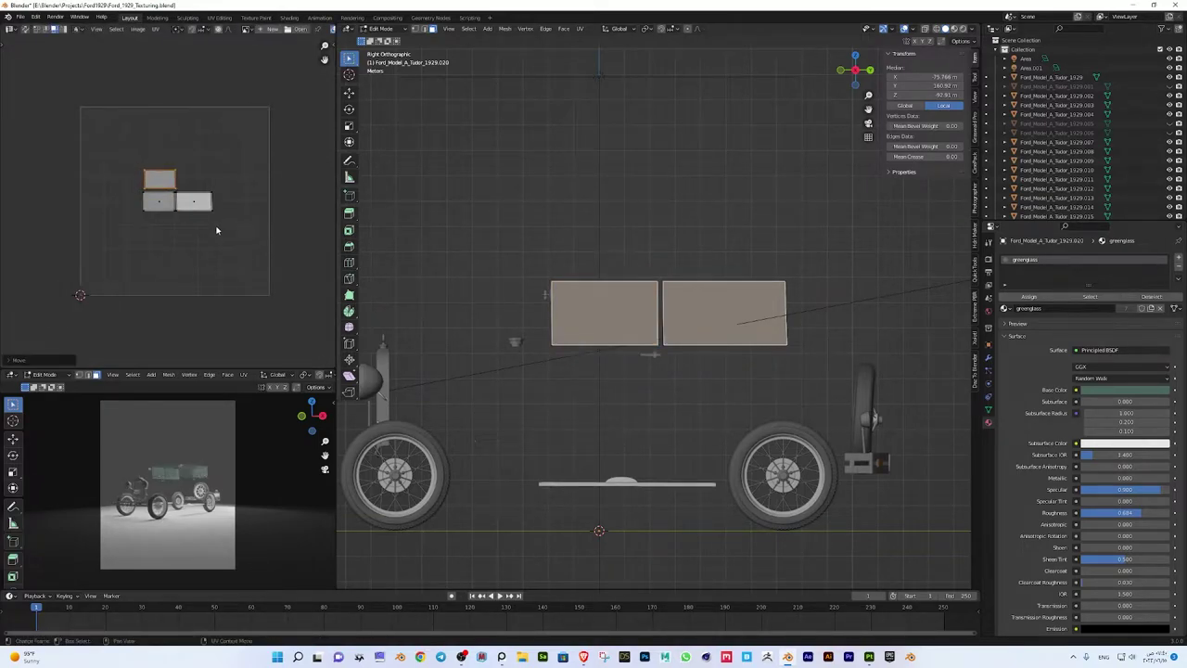
Scale all UV islands up to fill the UV square
{"action": "key", "text": "a"}
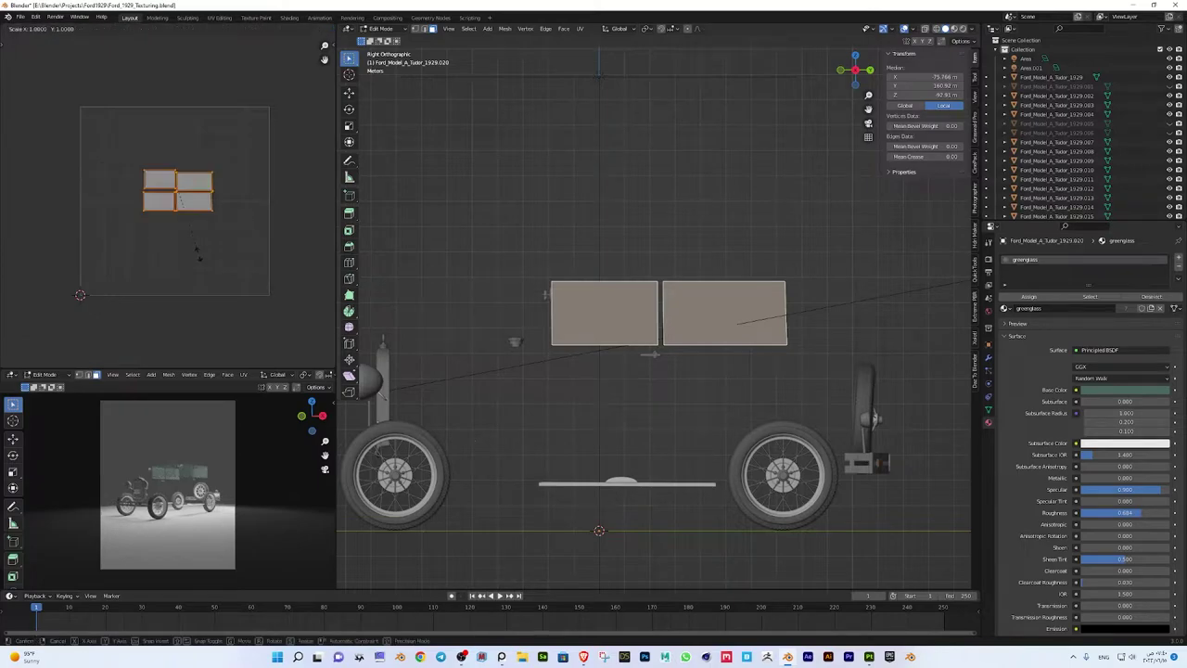
{"action": "key", "text": "s"}
{"action": "left_click", "coordinate": [296, 294]}
{"action": "scroll", "coordinate": [296, 295], "scroll_direction": "up", "scroll_amount": 2}
{"action": "left_click_drag", "start_coordinate": [336, 247], "coordinate": [478, 246]}
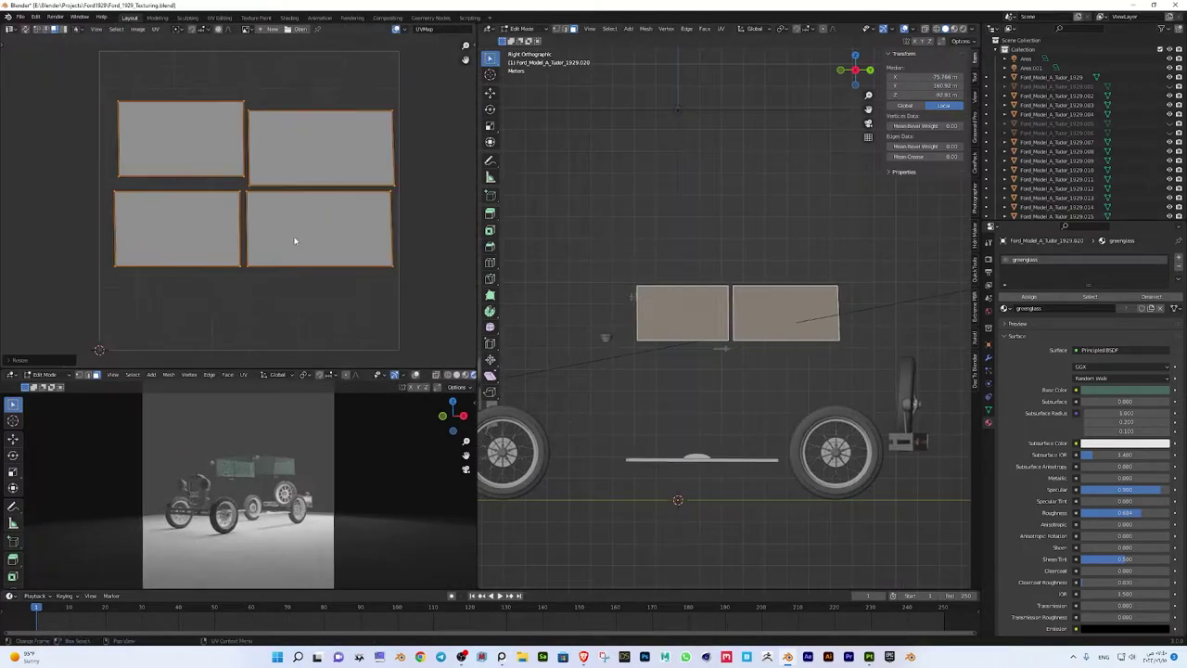
Arrange the four side-glass islands into a 2 × 2 grid inside the square and deselect
{"action": "left_click", "coordinate": [288, 141]}
{"action": "key", "text": "g"}
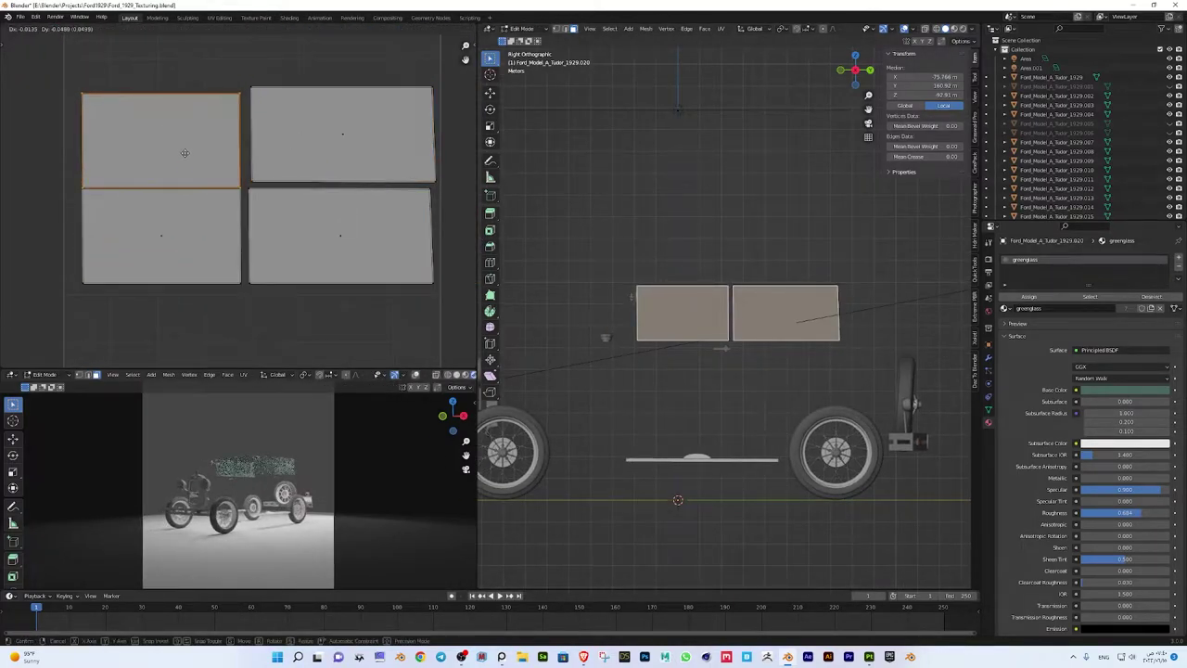
{"action": "left_click", "coordinate": [186, 153]}
{"action": "left_click", "coordinate": [370, 149]}
{"action": "key", "text": "g"}
{"action": "left_click", "coordinate": [370, 148]}
{"action": "key", "text": "a"}
{"action": "scroll", "coordinate": [207, 256], "scroll_direction": "down", "scroll_amount": 2}
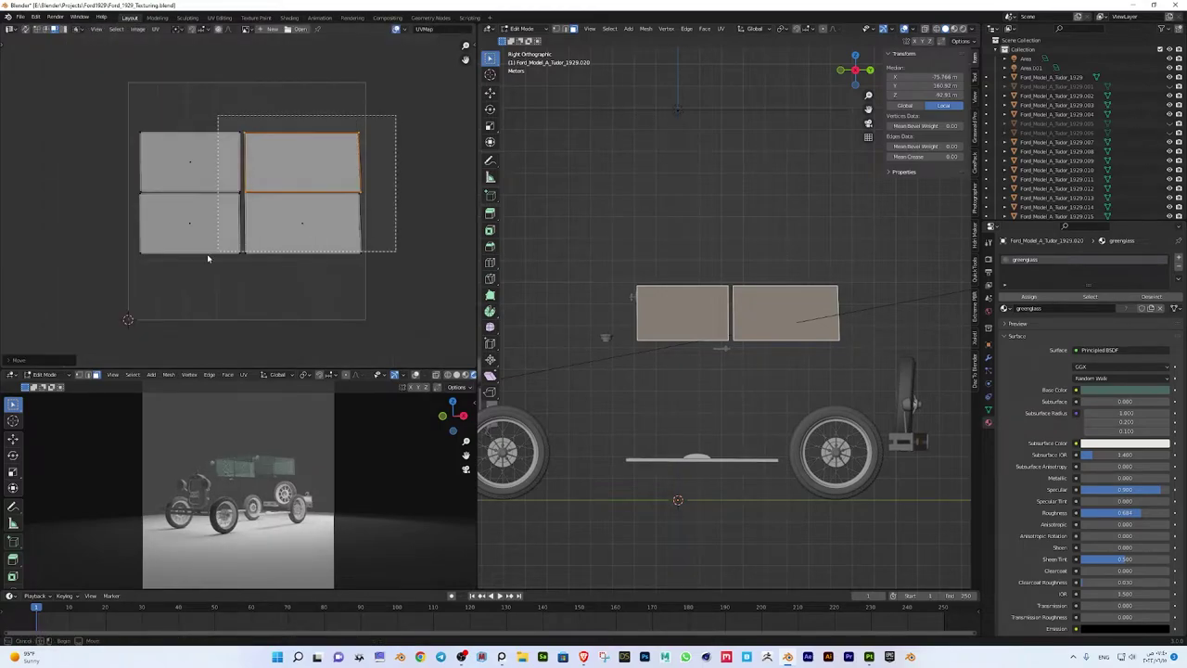
{"action": "key", "text": "g"}
{"action": "left_click", "coordinate": [368, 277]}
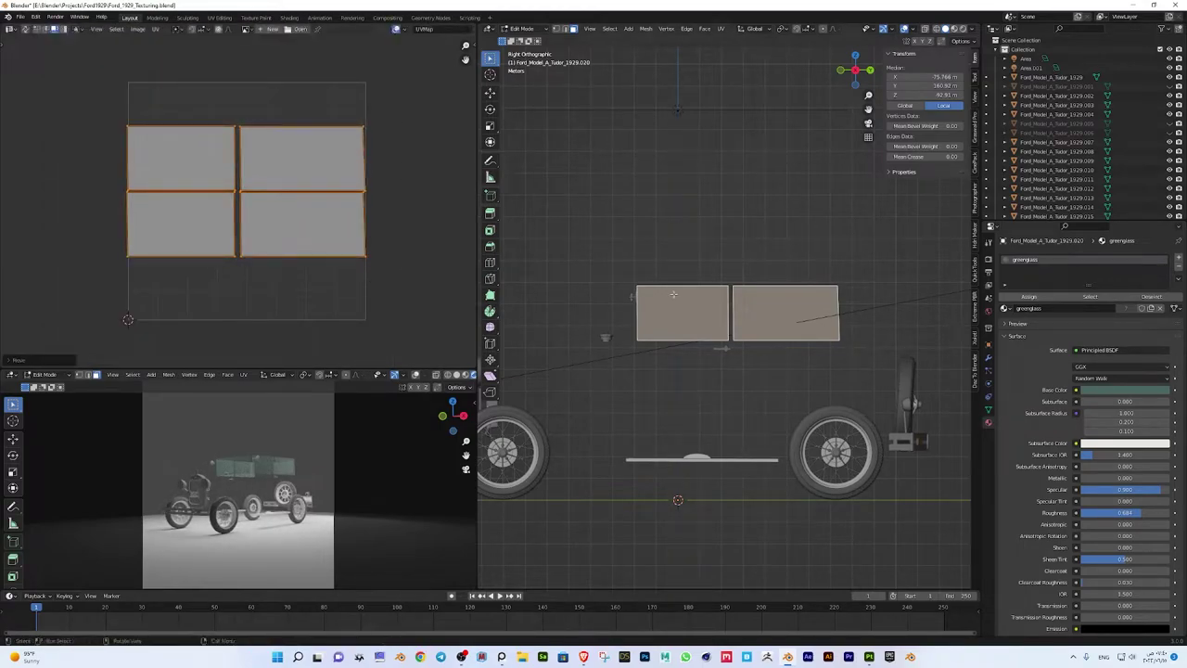
{"action": "mouse_move", "coordinate": [612, 278]}
{"action": "middle_mouse_down"}
{"action": "mouse_move", "coordinate": [702, 267]}
{"action": "mouse_move", "coordinate": [686, 287]}
{"action": "mouse_move", "coordinate": [702, 304]}
{"action": "middle_mouse_up"}
{"action": "key", "text": "alt+a"}
Select the front glass panel in Edit Mode and Project from View from the front
{"action": "key", "text": "Tab"}
{"action": "left_click", "coordinate": [702, 304]}
{"action": "key", "text": "Tab"}
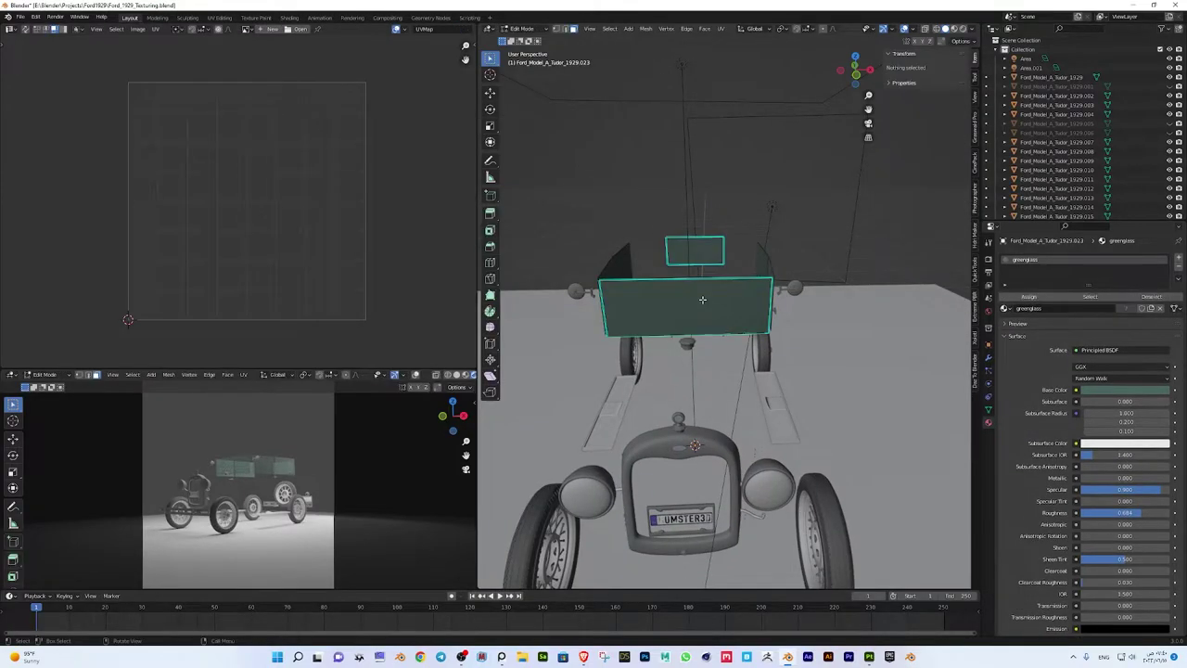
{"action": "left_click", "coordinate": [705, 251]}
{"action": "left_click", "coordinate": [716, 272]}
{"action": "middle_click_drag", "start_coordinate": [715, 271], "coordinate": [684, 269]}
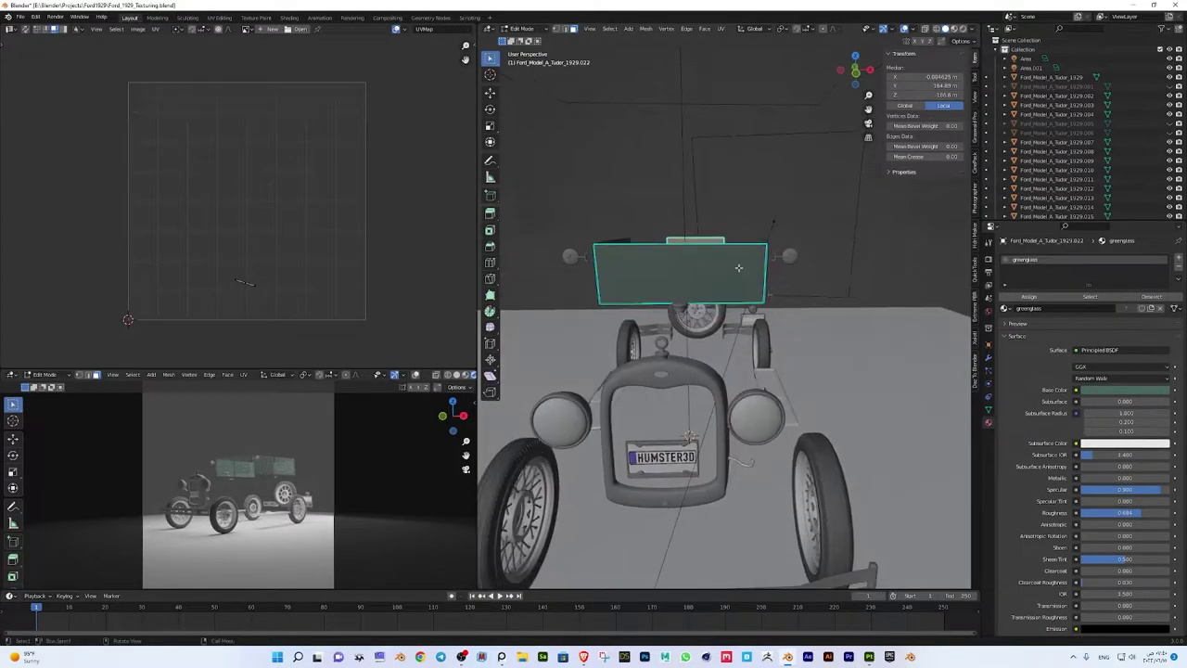
{"action": "left_click", "coordinate": [684, 269]}
{"action": "key", "text": "KP_1"}
{"action": "key", "text": "u"}
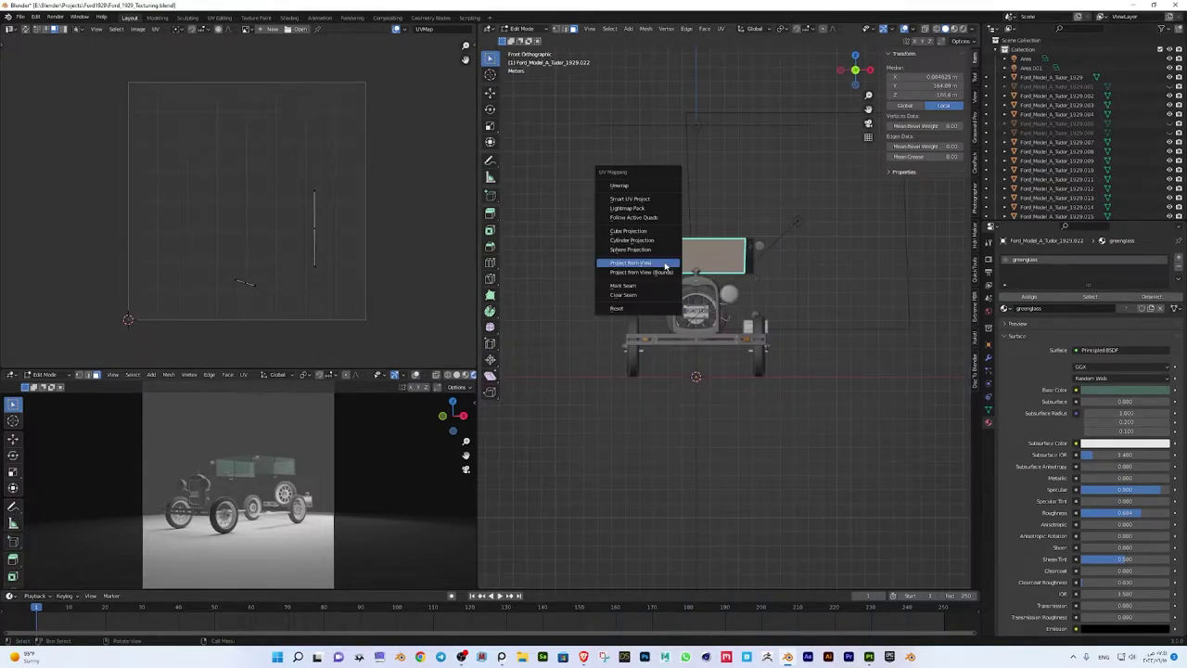
{"action": "left_click", "coordinate": [664, 265]}
Stack the three glass UV islands in rows, scale and move them to fill the square
{"action": "left_click", "coordinate": [457, 375]}
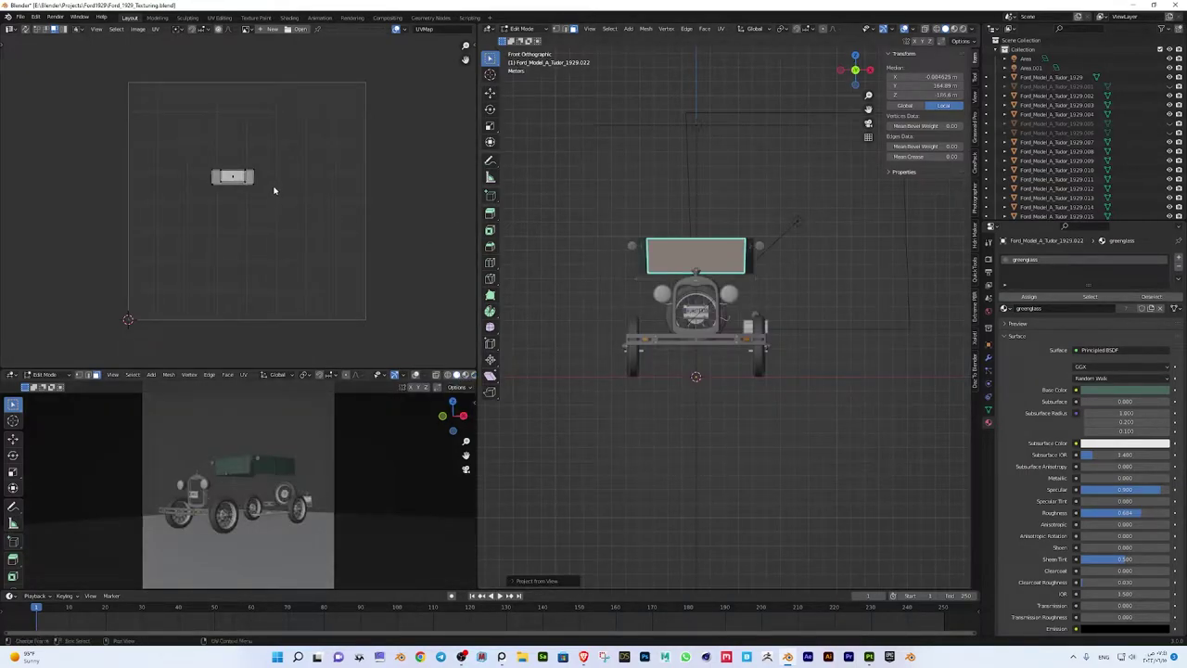
{"action": "scroll", "coordinate": [302, 122], "scroll_direction": "up", "scroll_amount": 2}
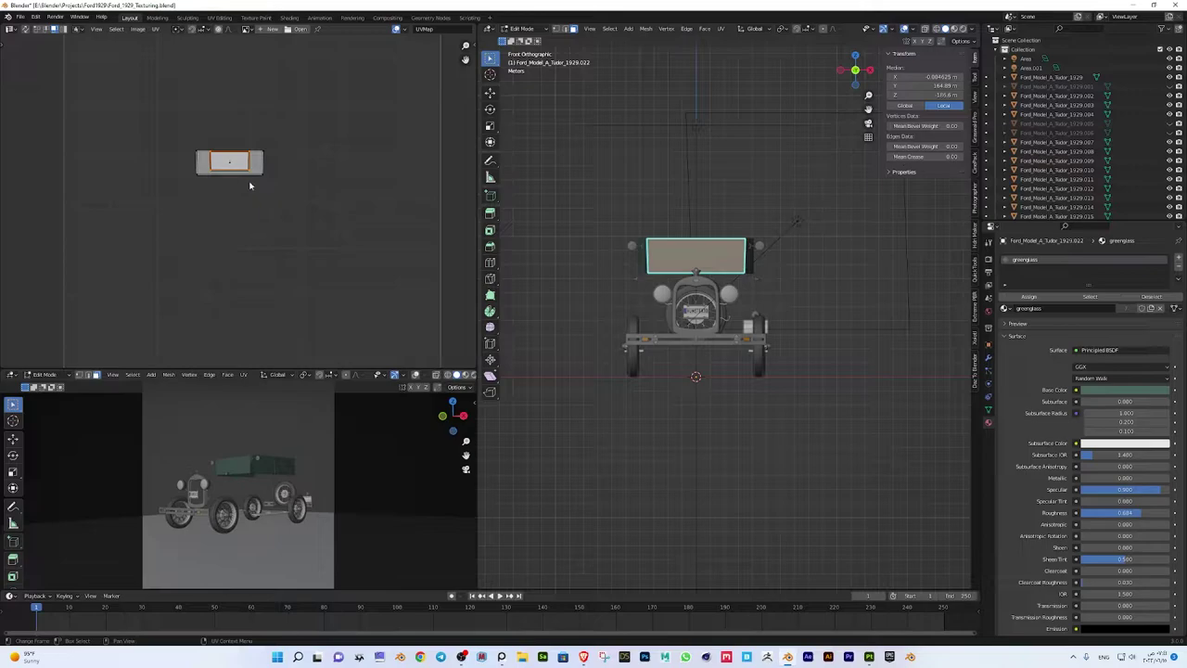
{"action": "mouse_move", "coordinate": [239, 154]}
{"action": "left_mouse_down"}
{"action": "mouse_move", "coordinate": [239, 183]}
{"action": "mouse_move", "coordinate": [245, 138]}
{"action": "mouse_move", "coordinate": [230, 213]}
{"action": "left_mouse_up"}
{"action": "left_click", "coordinate": [230, 162]}
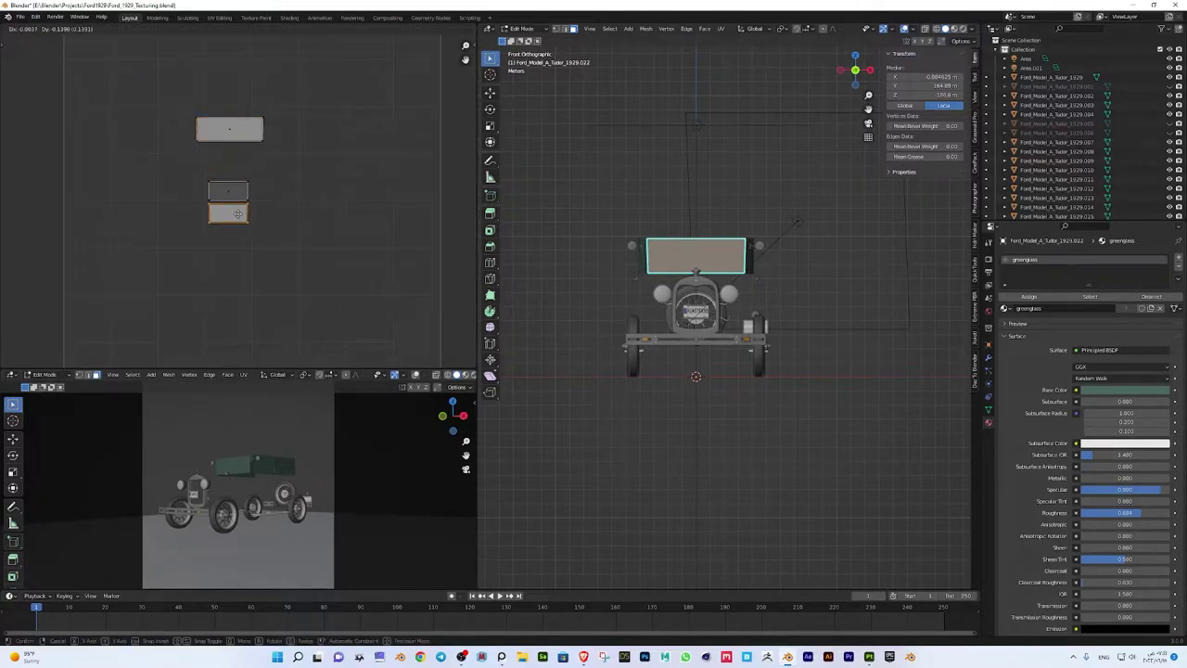
{"action": "key", "text": "a"}
{"action": "scroll", "coordinate": [232, 176], "scroll_direction": "down", "scroll_amount": 3}
{"action": "key", "text": "s"}
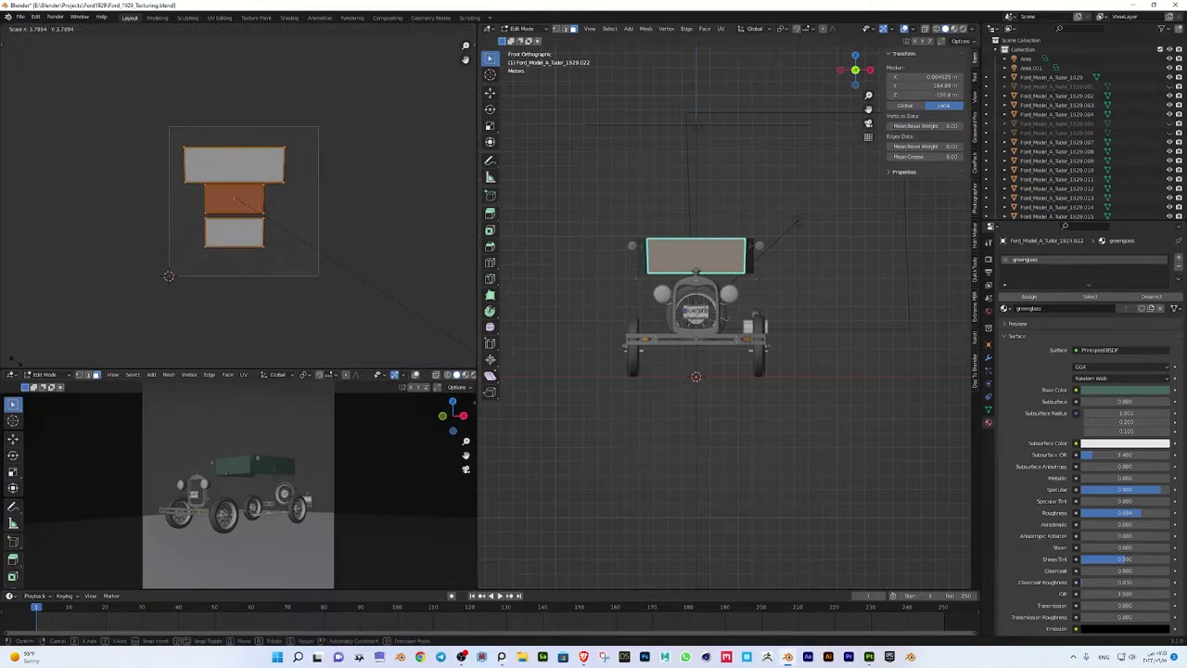
{"action": "left_click", "coordinate": [133, 98]}
{"action": "key", "text": "g"}
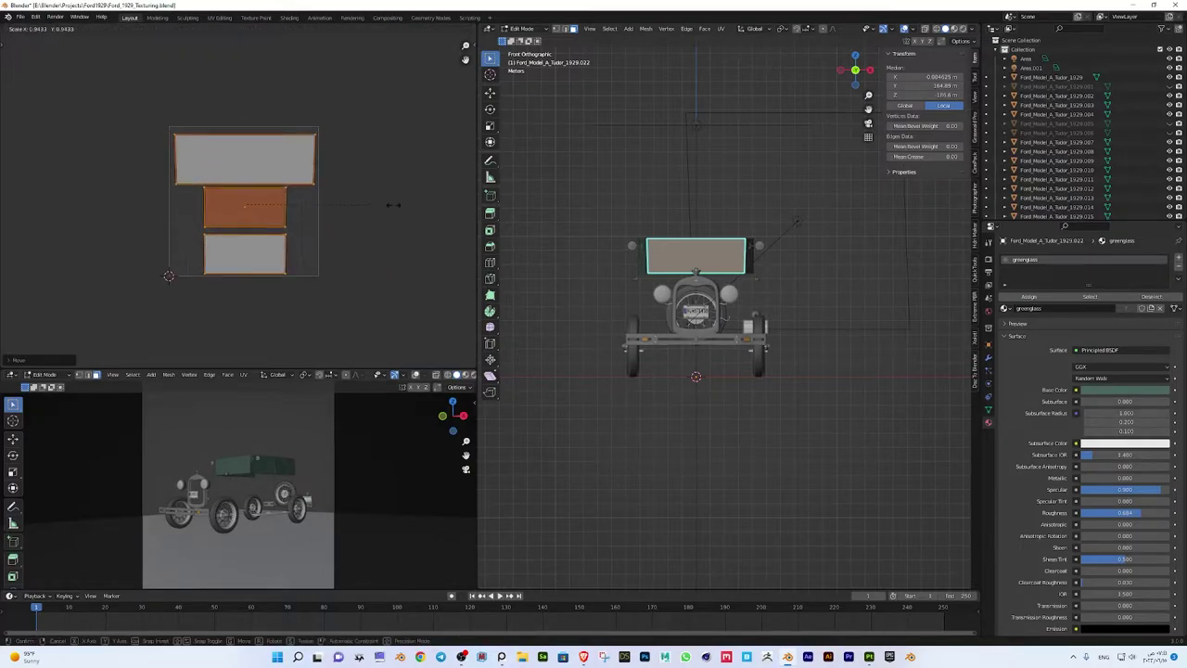
{"action": "left_click", "coordinate": [379, 208]}
{"action": "key", "text": "Tab"}
Apply Shade Smooth to the green body panels
{"action": "middle_click_drag", "start_coordinate": [741, 278], "coordinate": [684, 276]}
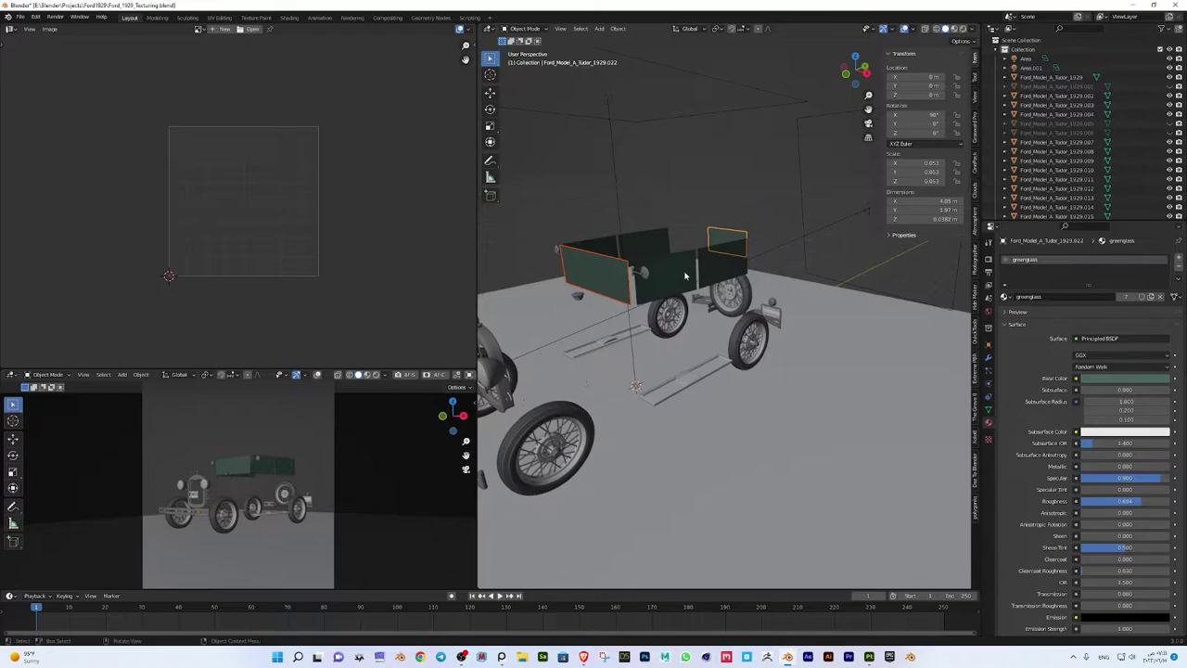
{"action": "right_click", "coordinate": [599, 248]}
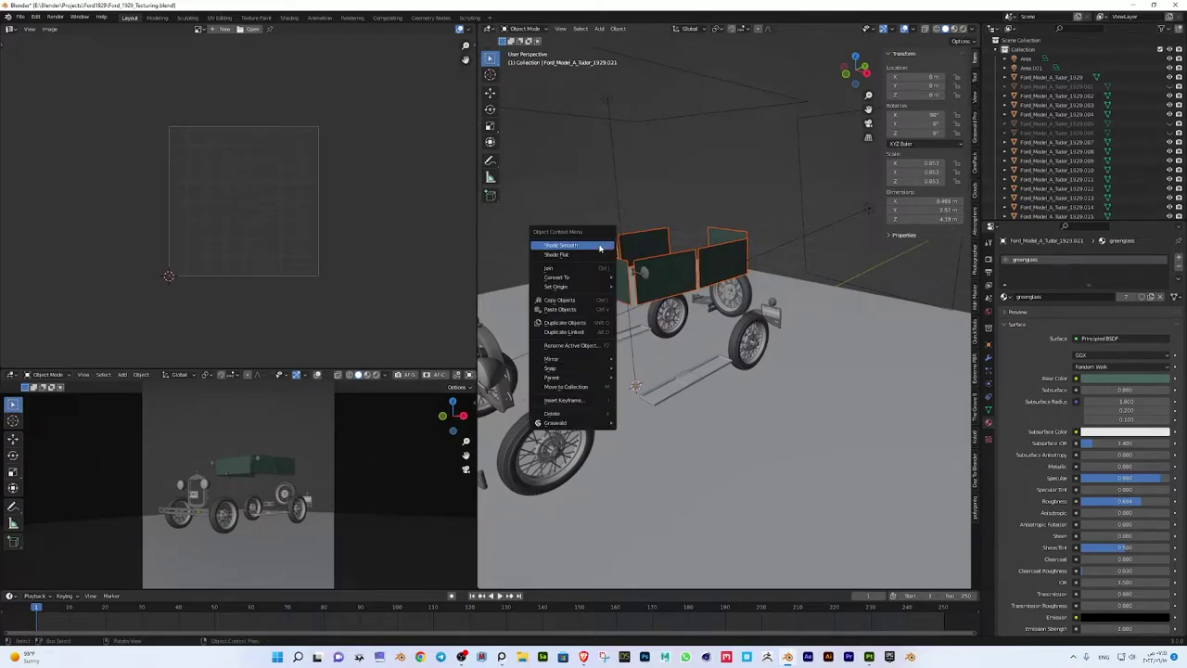
{"action": "left_click", "coordinate": [570, 271]}
{"action": "key", "text": "ctrl+z"}
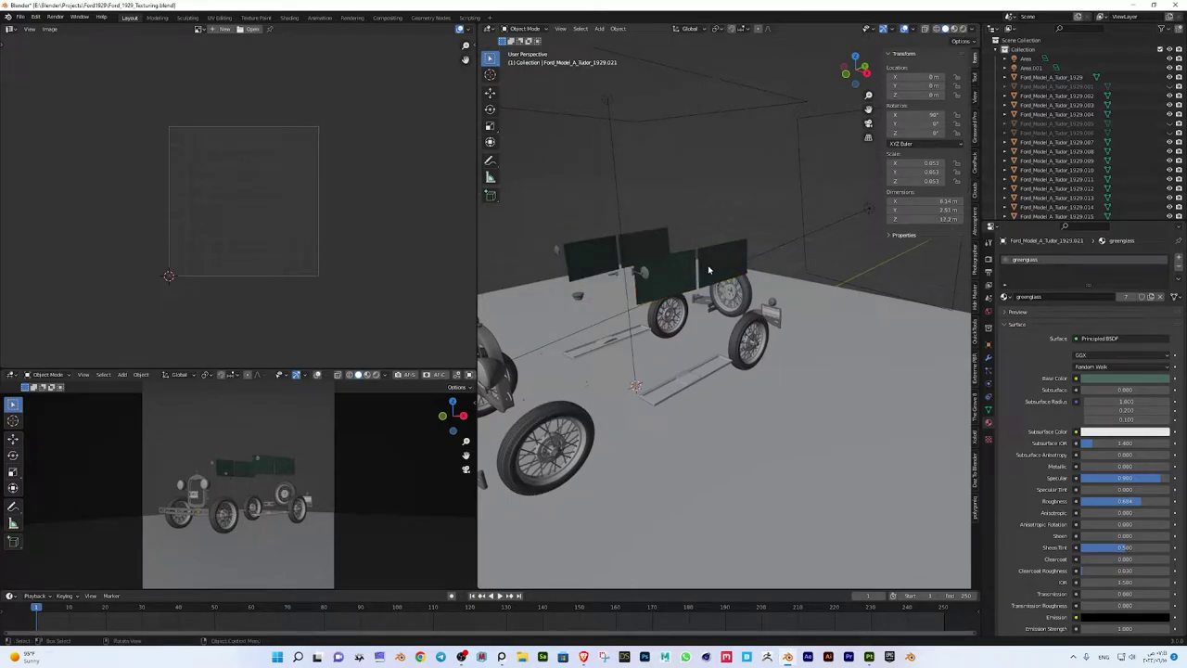
Select the Ford_Model_A_Tudor_1929.002 body panel from a lower side angle
{"action": "left_click", "coordinate": [708, 269]}
{"action": "middle_click_drag", "start_coordinate": [709, 269], "coordinate": [716, 250]}
{"action": "left_click", "coordinate": [713, 258]}
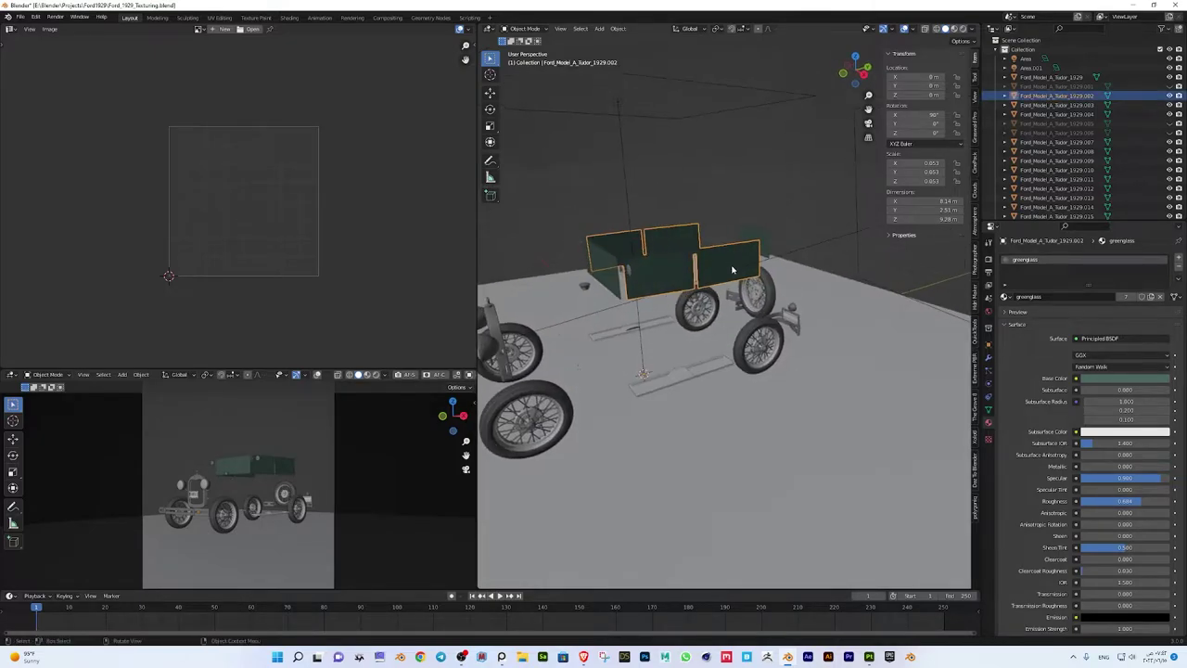
{"action": "key", "text": "g"}
{"action": "right_click", "coordinate": [691, 241]}
{"action": "middle_click_drag", "start_coordinate": [697, 227], "coordinate": [706, 239]}
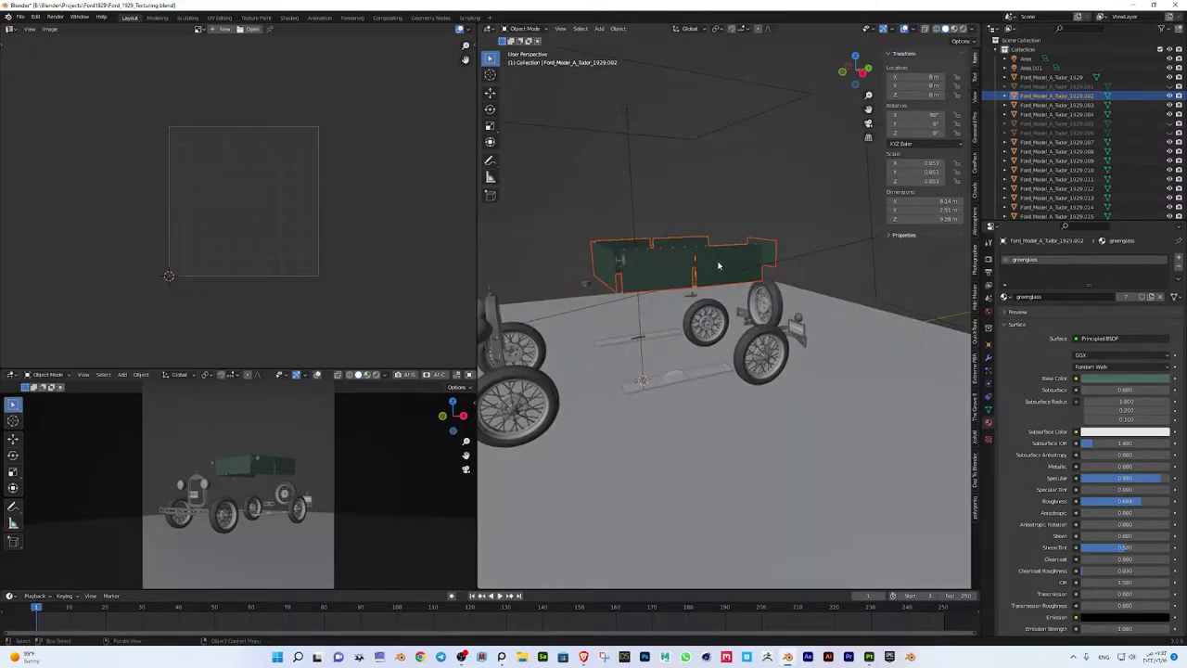
{"action": "left_click", "coordinate": [718, 267]}
{"action": "left_click", "coordinate": [685, 264]}
Select the side window panels, switch to the Numpad 3 view and enter Edit Mode
{"action": "left_click", "coordinate": [686, 264]}
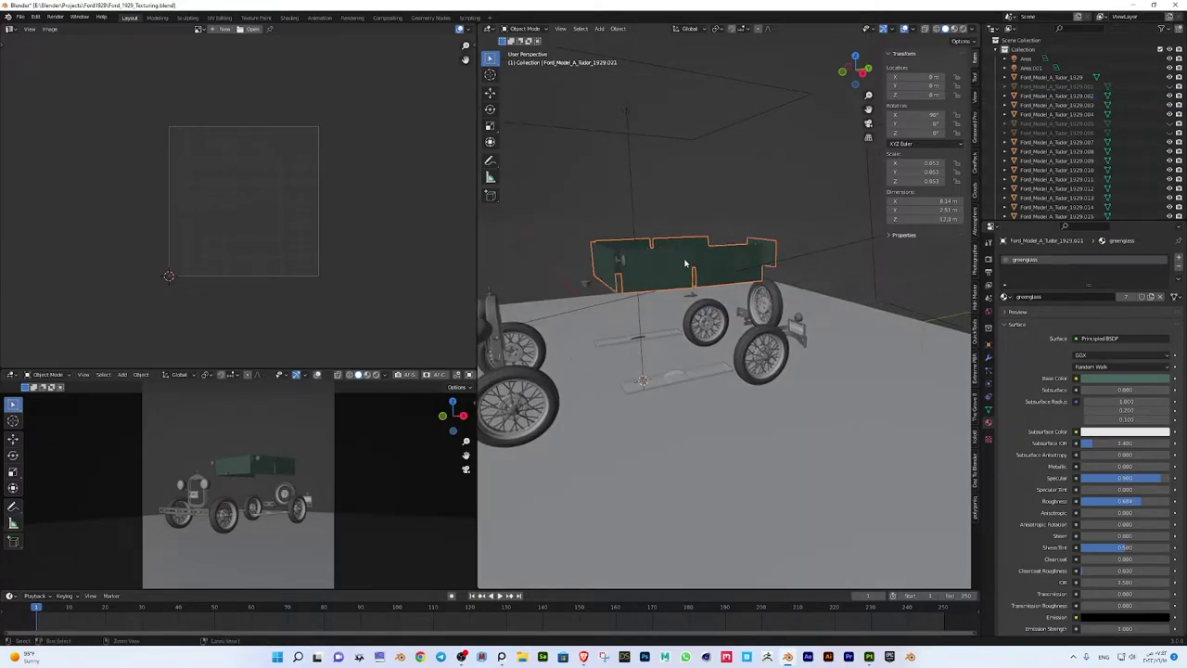
{"action": "left_click", "coordinate": [685, 264]}
{"action": "left_click", "coordinate": [672, 256]}
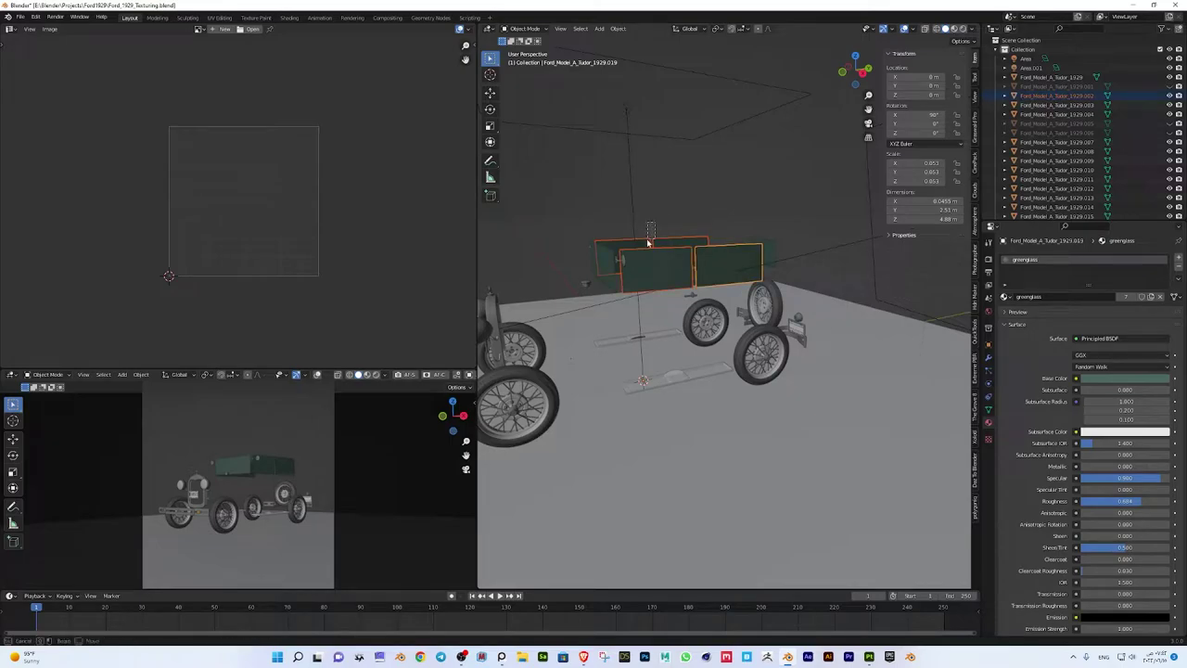
{"action": "left_click", "coordinate": [701, 274]}
{"action": "left_click", "coordinate": [701, 274]}
{"action": "key", "text": "KP_3"}
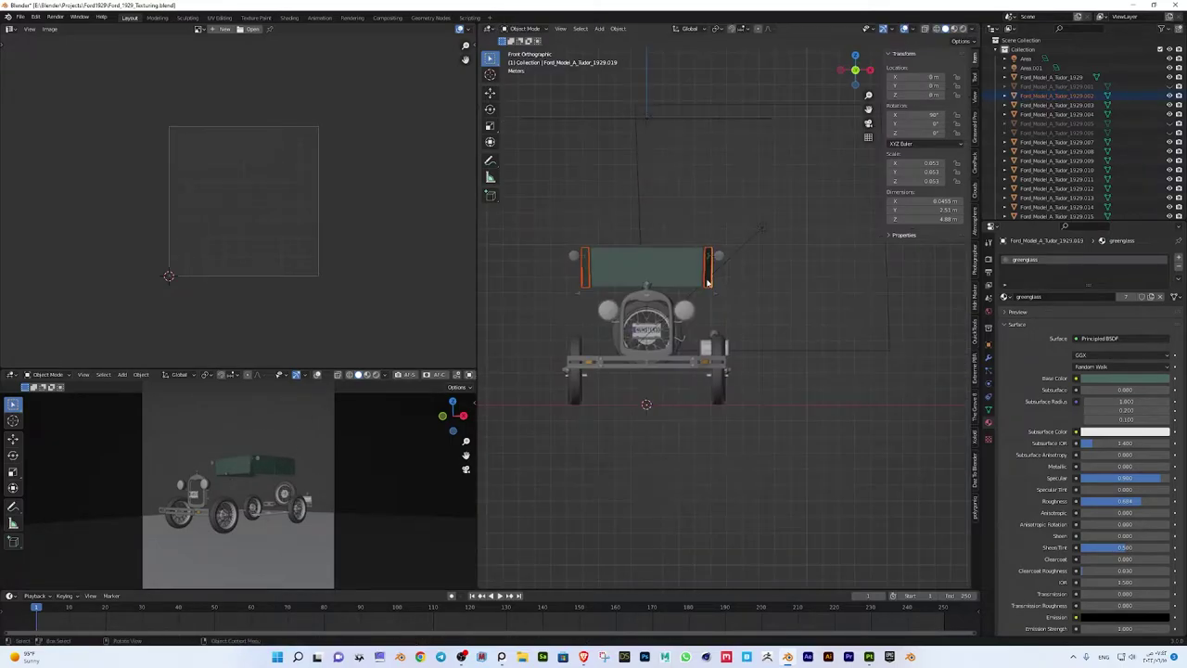
{"action": "key", "text": "Tab"}
Select all side-panel faces and Project from View from the right side
{"action": "key", "text": "a"}
{"action": "middle_click_drag", "start_coordinate": [698, 230], "coordinate": [793, 206]}
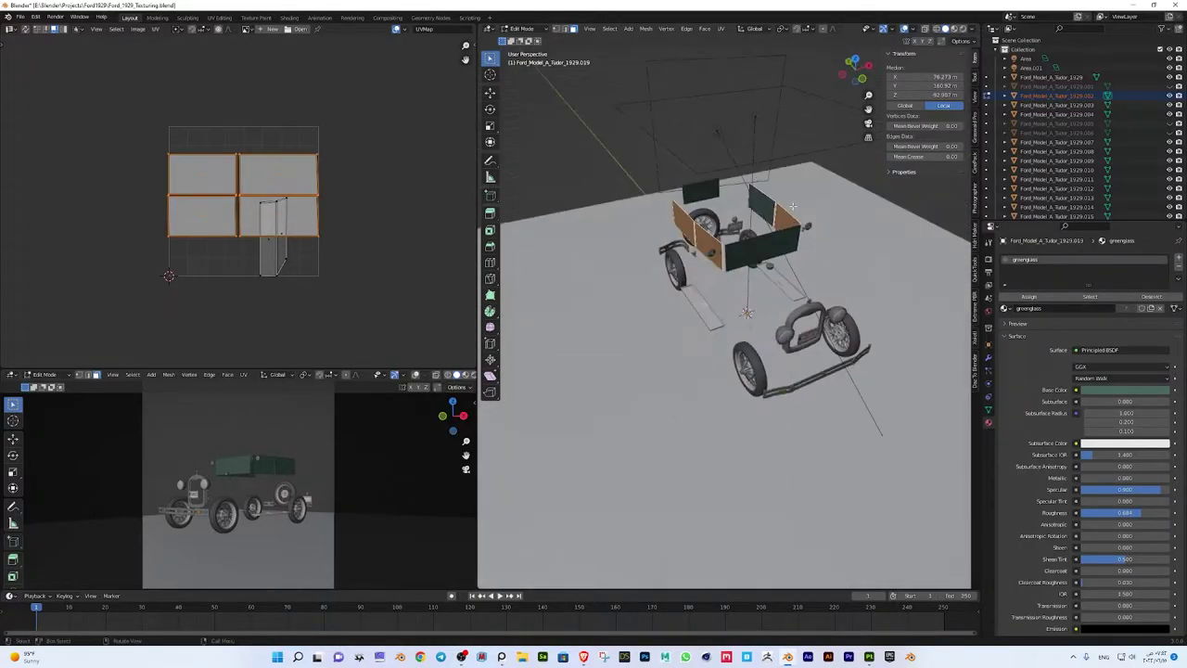
{"action": "key", "text": "KP_3"}
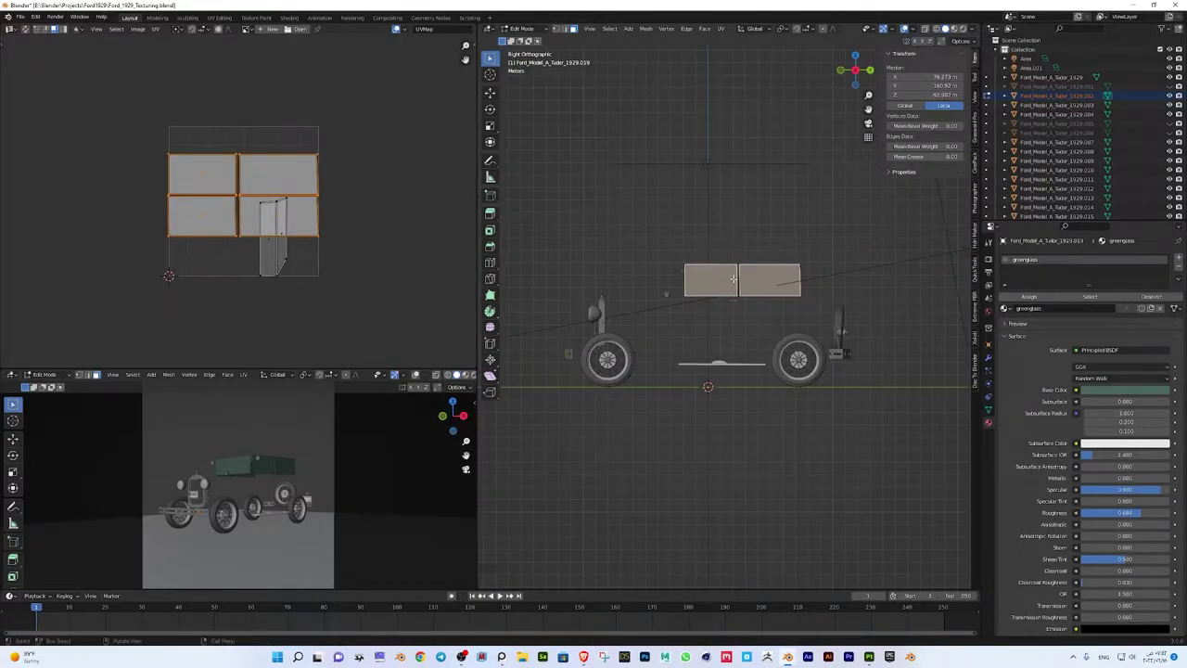
{"action": "key", "text": "u"}
{"action": "left_click", "coordinate": [734, 282]}
{"action": "key", "text": "s"}
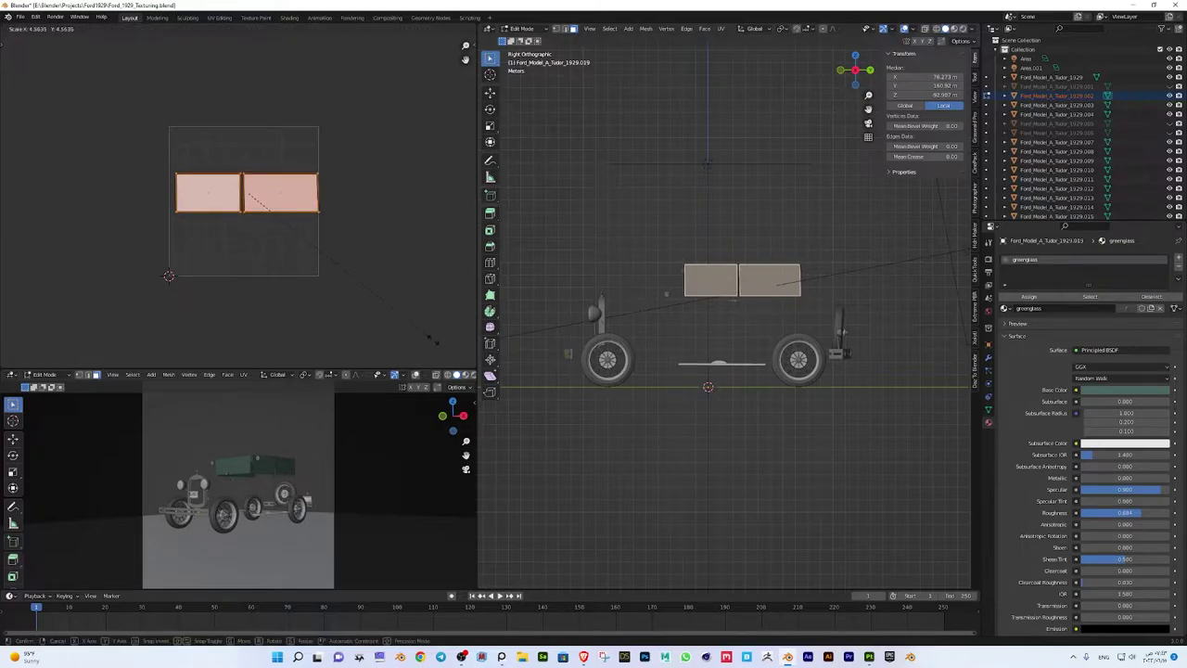
{"action": "key", "text": "g"}
{"action": "left_click", "coordinate": [402, 267]}
Rearrange the eight islands into a two-column grid and scale them to fill the square
{"action": "scroll", "coordinate": [361, 225], "scroll_direction": "up", "scroll_amount": 2}
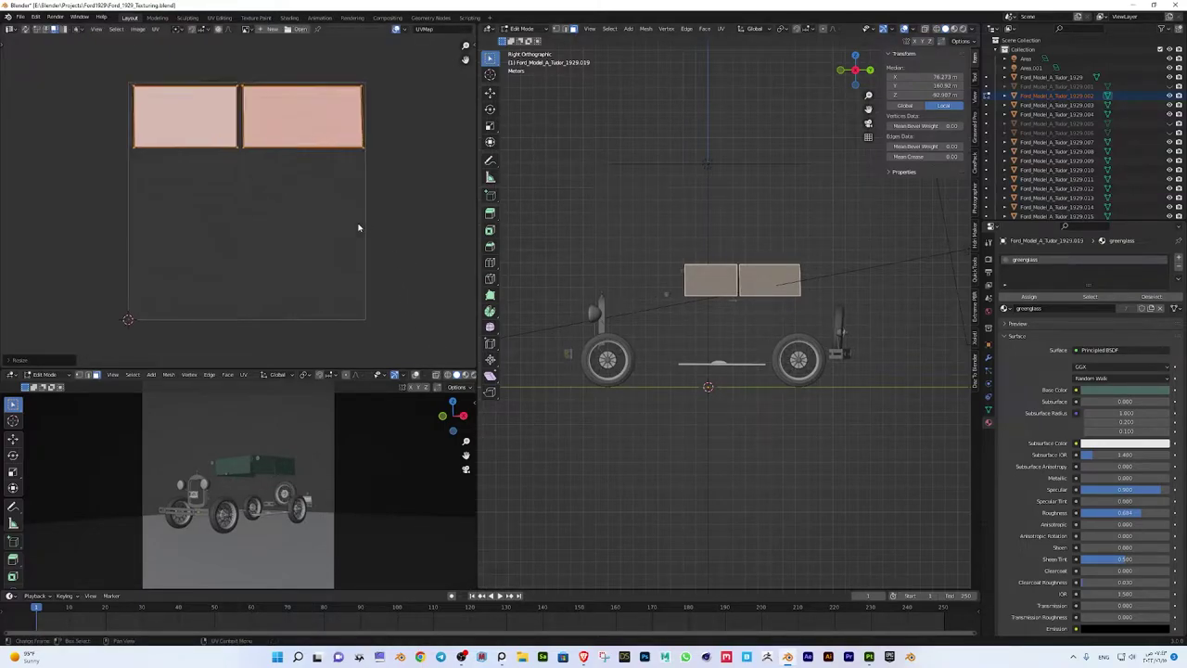
{"action": "left_click", "coordinate": [202, 128], "text": "shift"}
{"action": "key", "text": "g"}
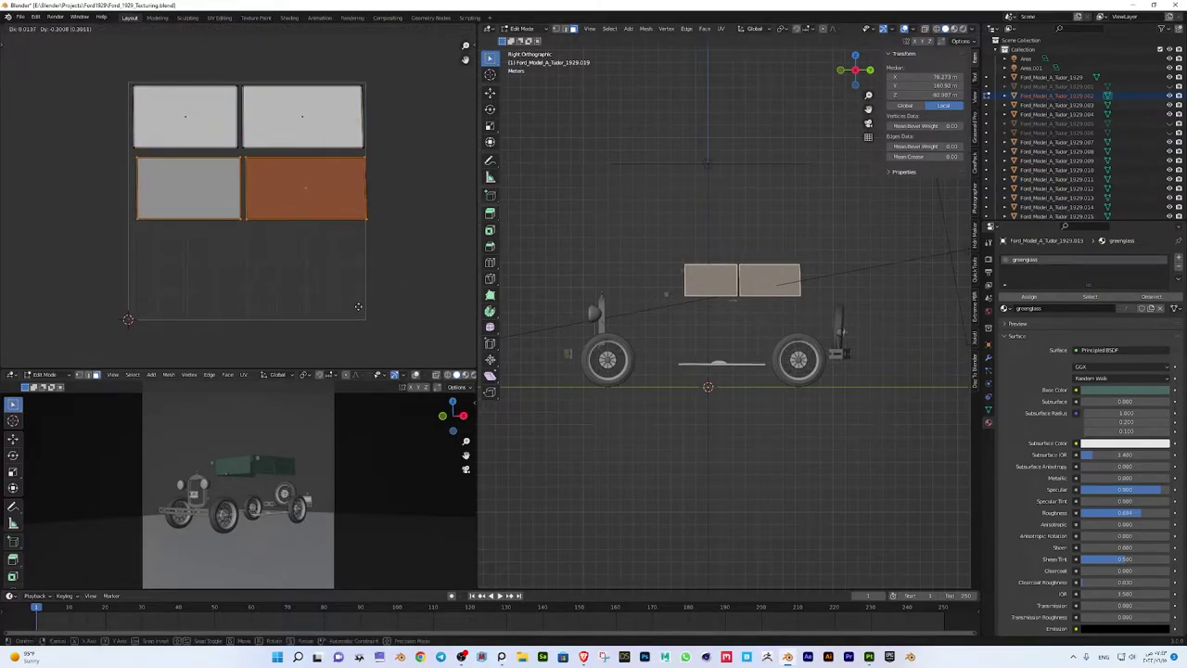
{"action": "left_click", "coordinate": [382, 67]}
{"action": "key", "text": "g"}
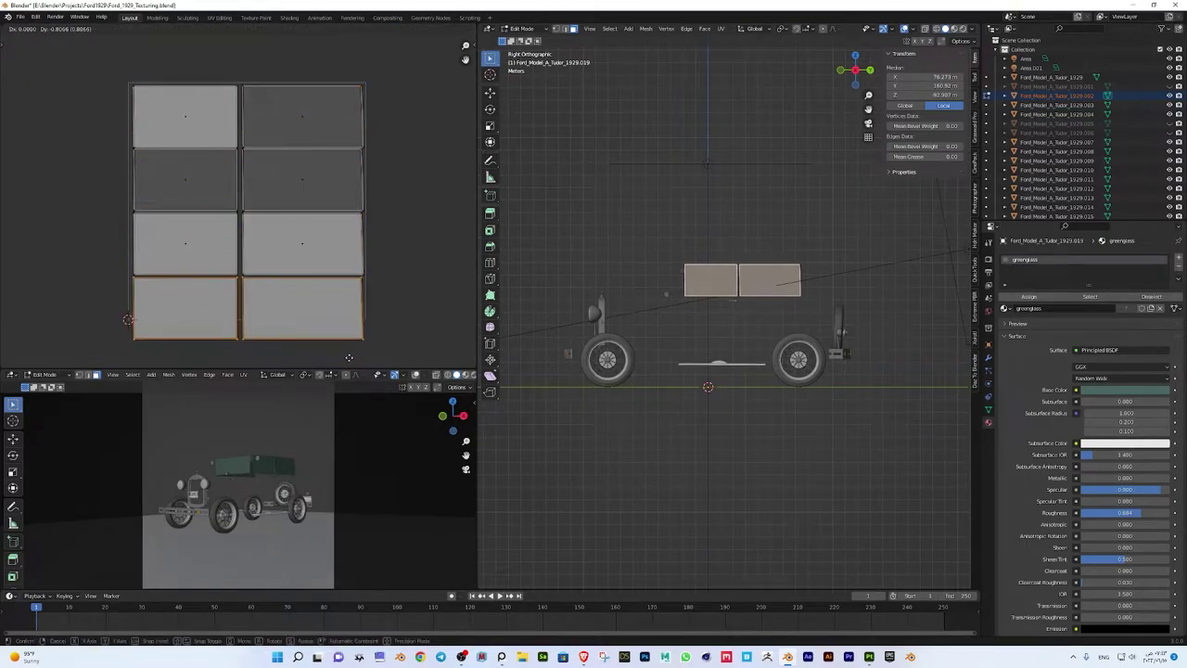
{"action": "left_click", "coordinate": [382, 132]}
{"action": "left_click_drag", "start_coordinate": [406, 39], "coordinate": [128, 371]}
{"action": "key", "text": "s"}
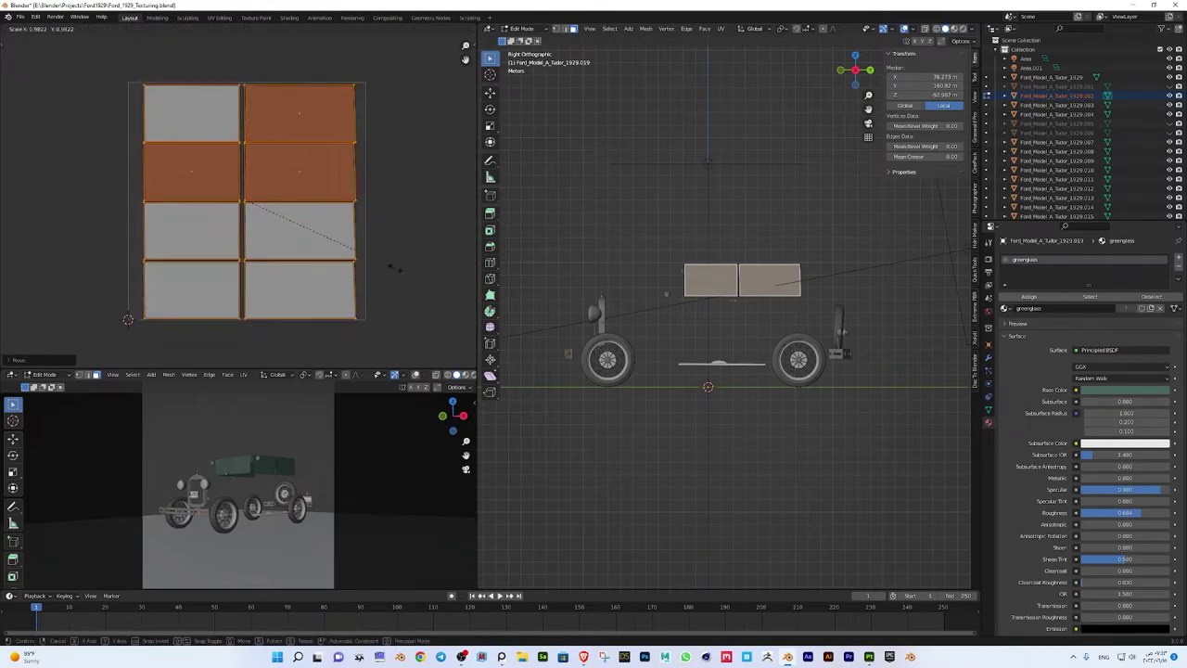
{"action": "left_click", "coordinate": [391, 266]}
{"action": "left_click", "coordinate": [391, 266]}
{"action": "key", "text": "Tab"}
Unwrap the windscreen glass panel from the front view
{"action": "middle_click_drag", "start_coordinate": [649, 306], "coordinate": [739, 274]}
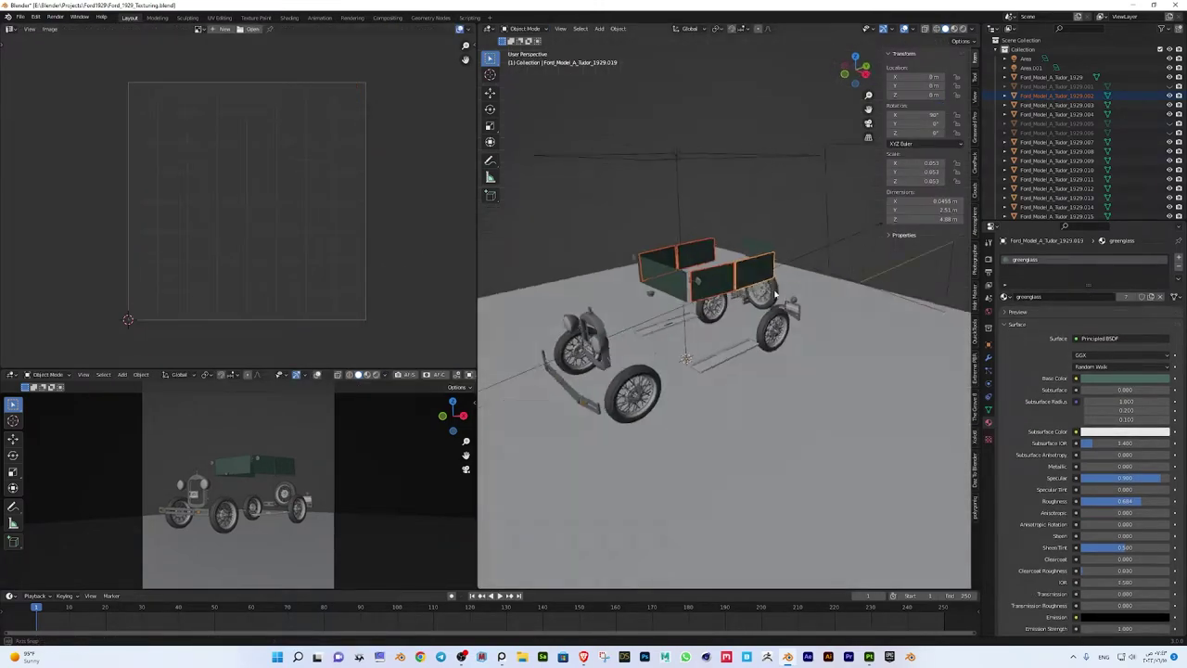
{"action": "key", "text": "Tab"}
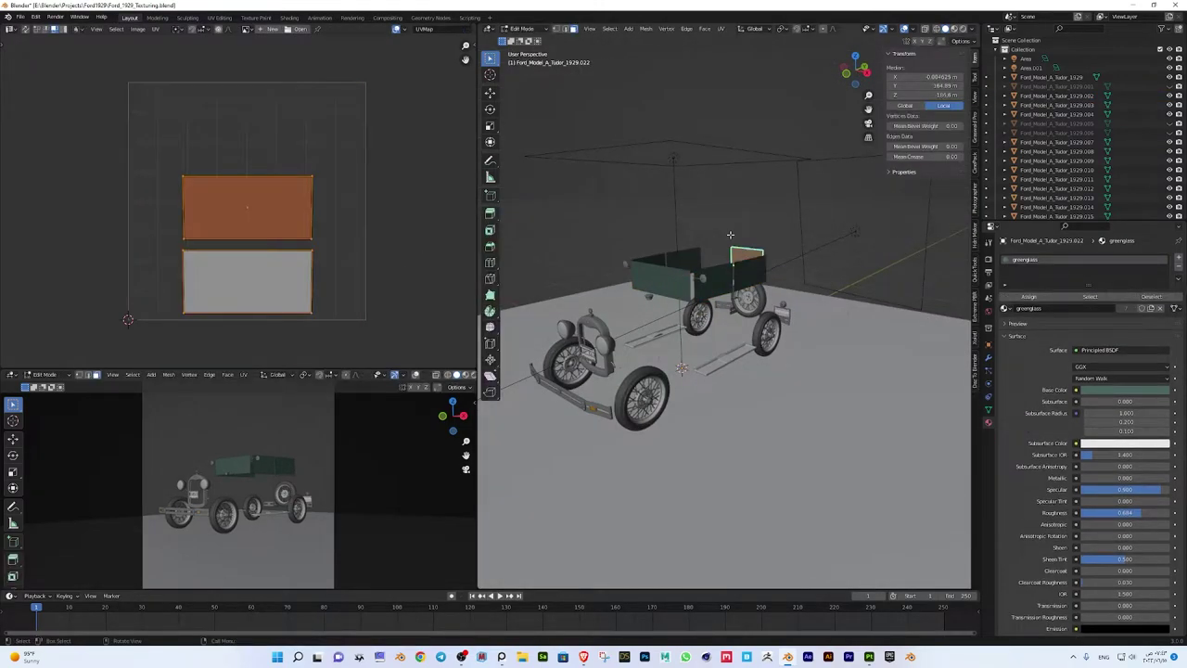
{"action": "key", "text": "KP_1"}
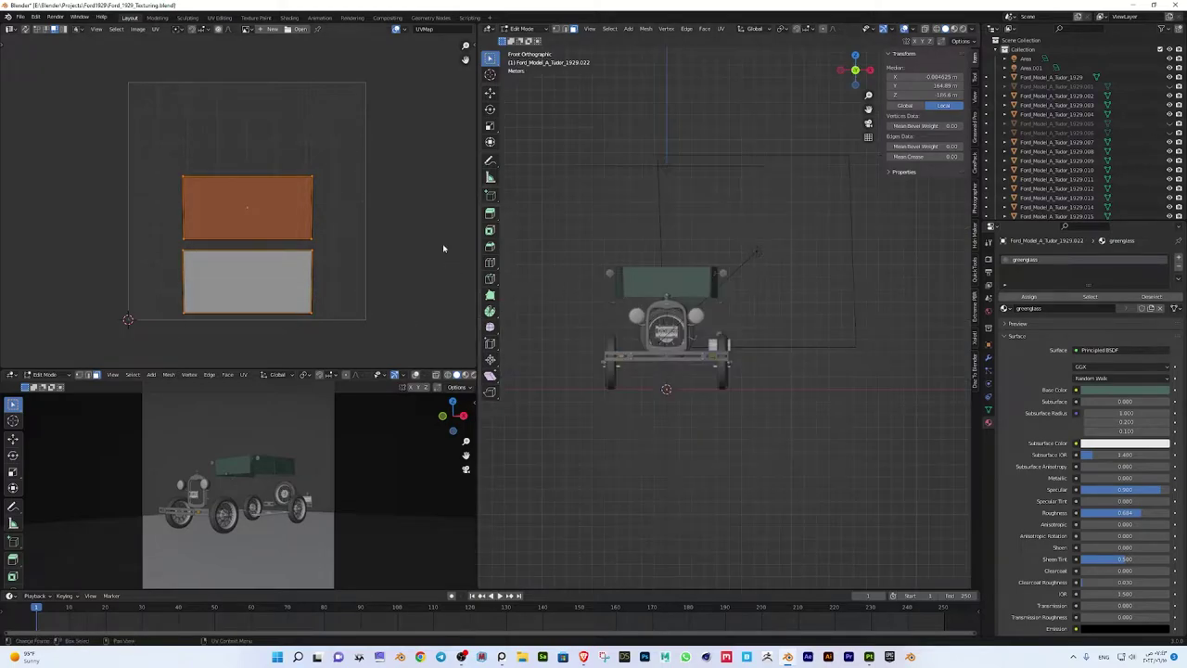
{"action": "key", "text": "u"}
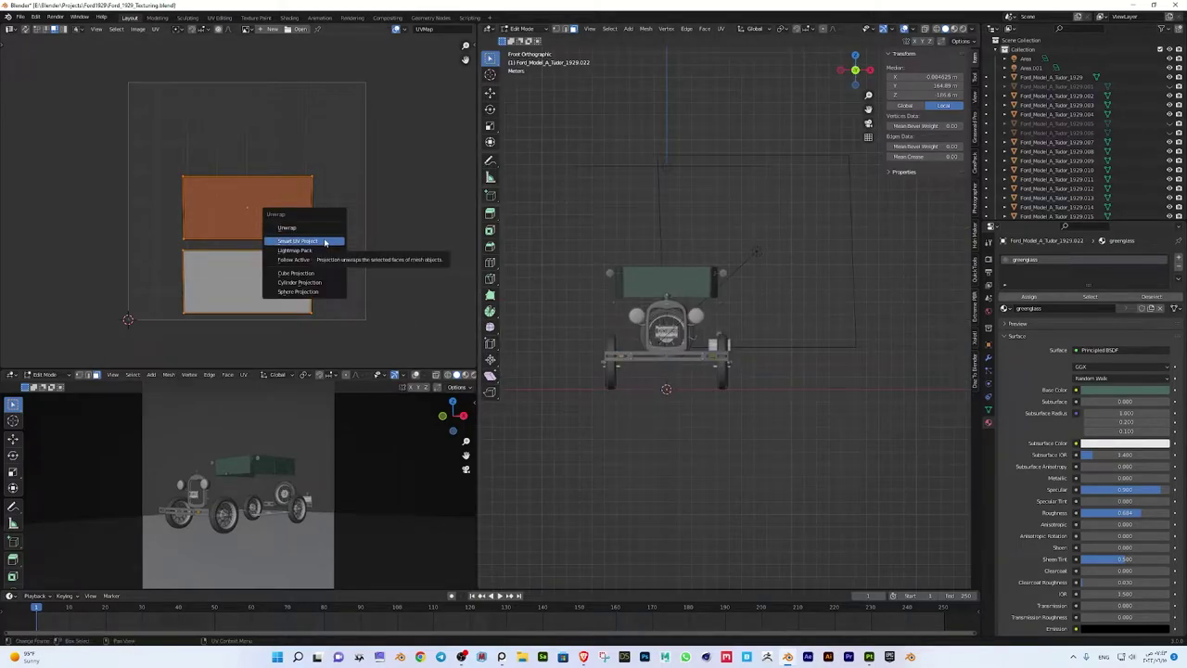
{"action": "left_click", "coordinate": [603, 269]}
{"action": "mouse_move", "coordinate": [603, 269]}
{"action": "middle_mouse_down"}
{"action": "mouse_move", "coordinate": [660, 250]}
{"action": "mouse_move", "coordinate": [645, 280]}
{"action": "middle_mouse_up"}
{"action": "key", "text": "Tab"}
{"action": "key", "text": "Tab"}
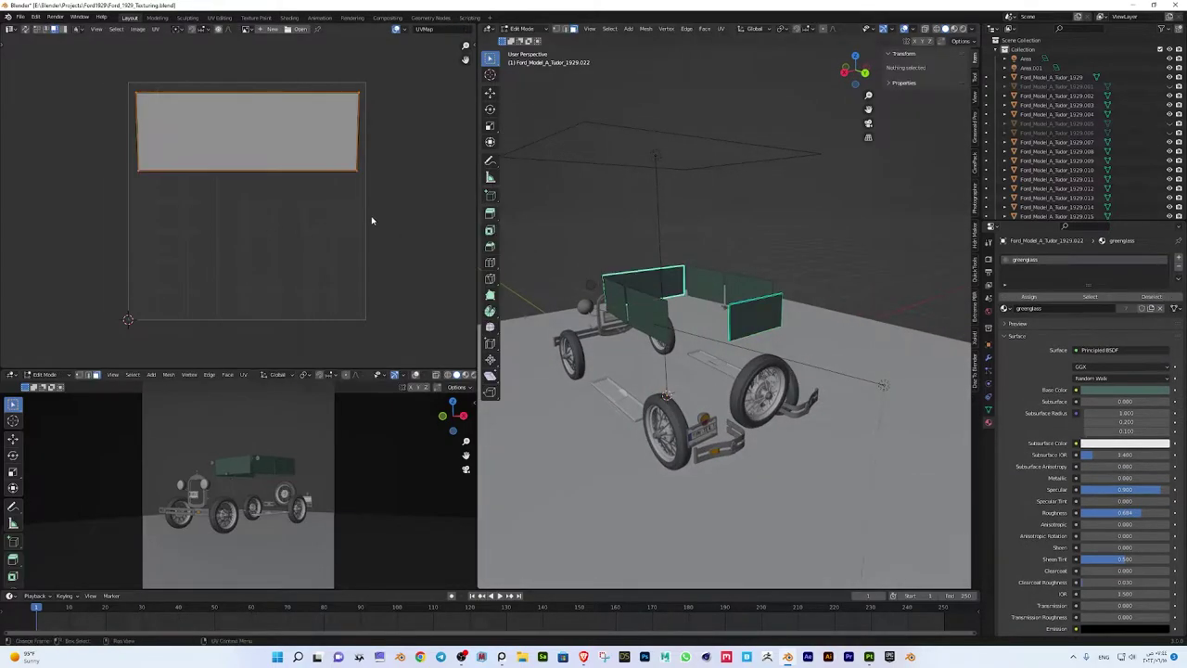
Try a Smart UV Project unwrap on the windscreen panel
{"action": "key", "text": "KP_1"}
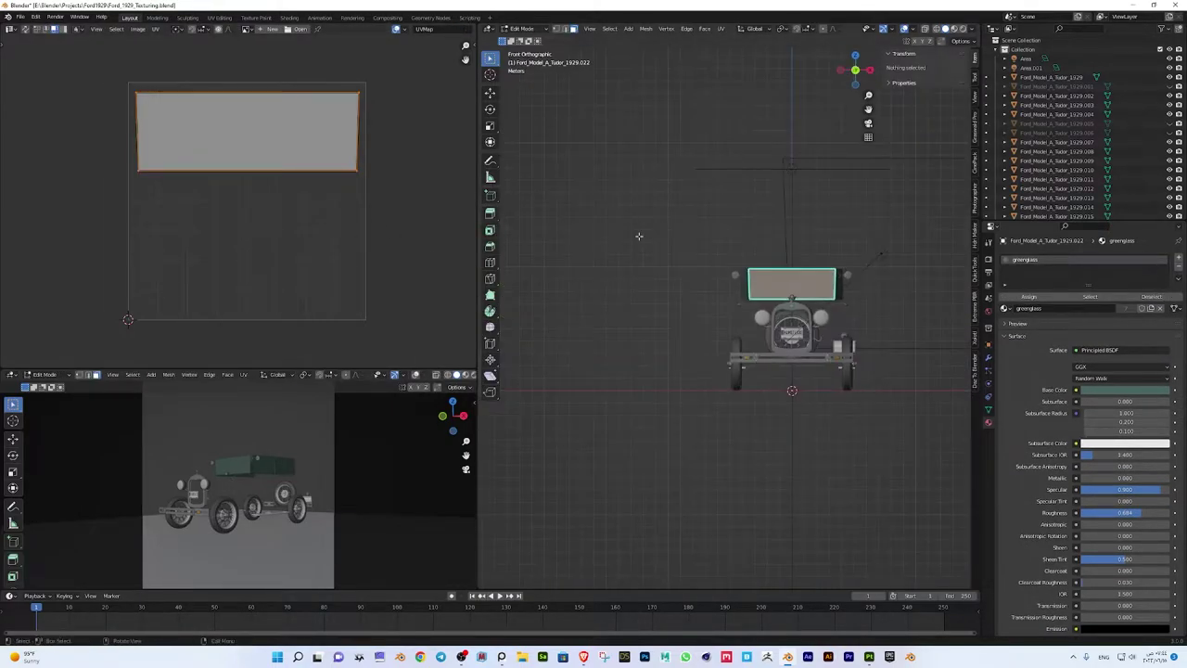
{"action": "key", "text": "u"}
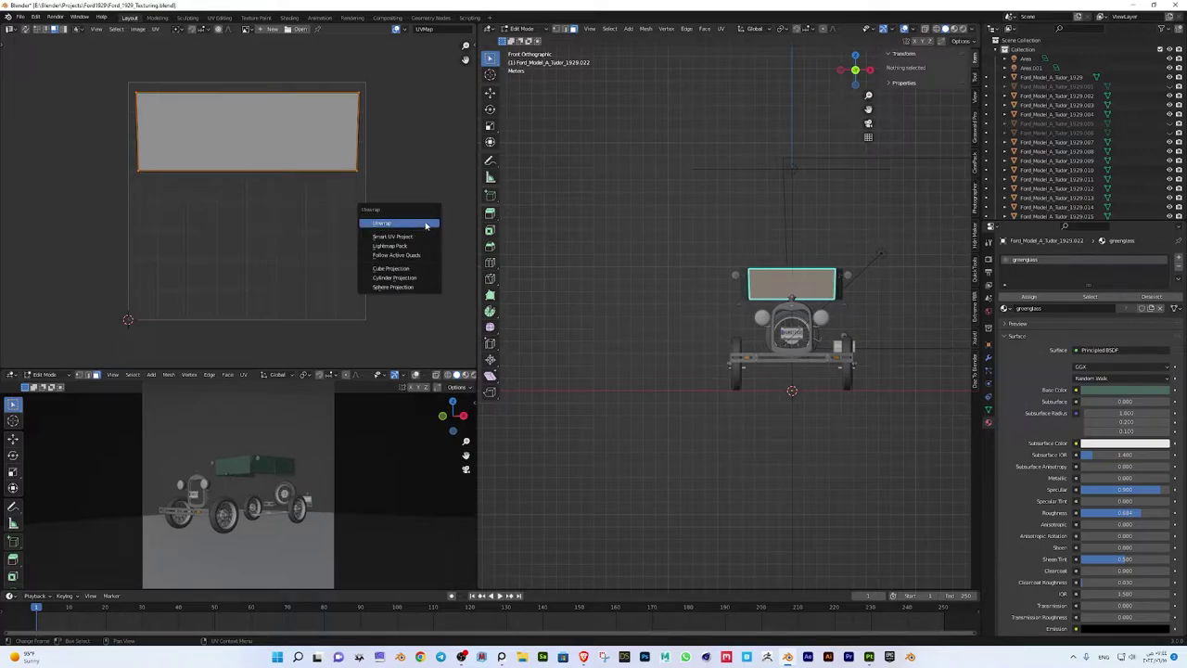
{"action": "key", "text": "u"}
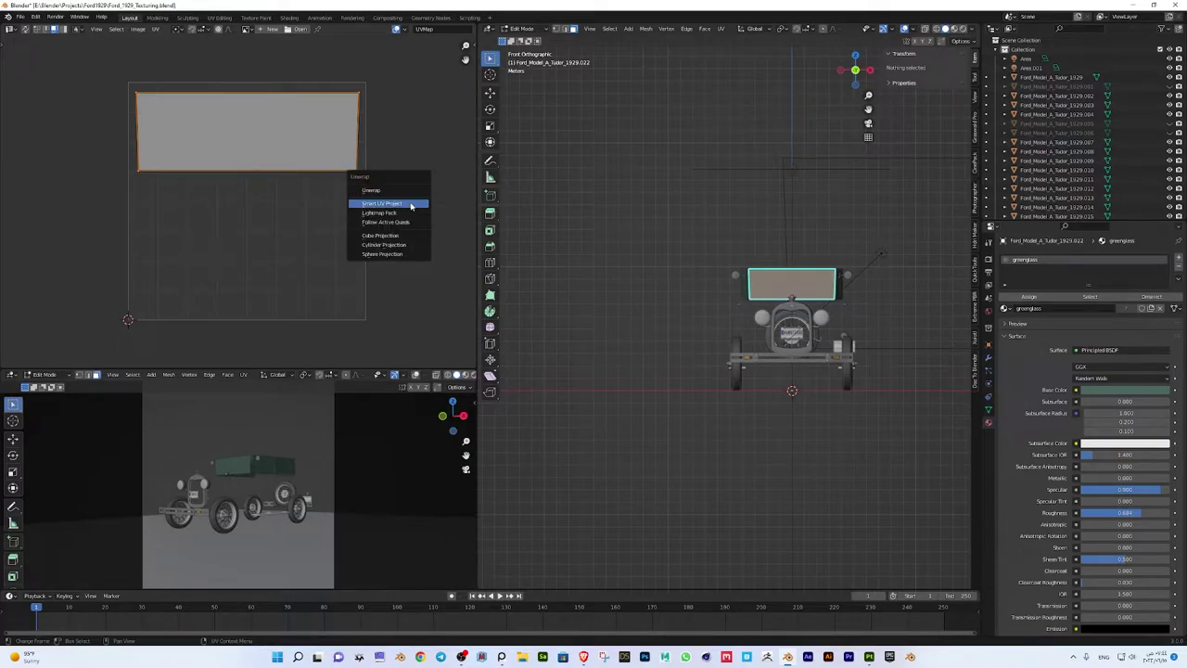
{"action": "left_click", "coordinate": [414, 201]}
{"action": "left_click", "coordinate": [416, 278]}
{"action": "key", "text": "u"}
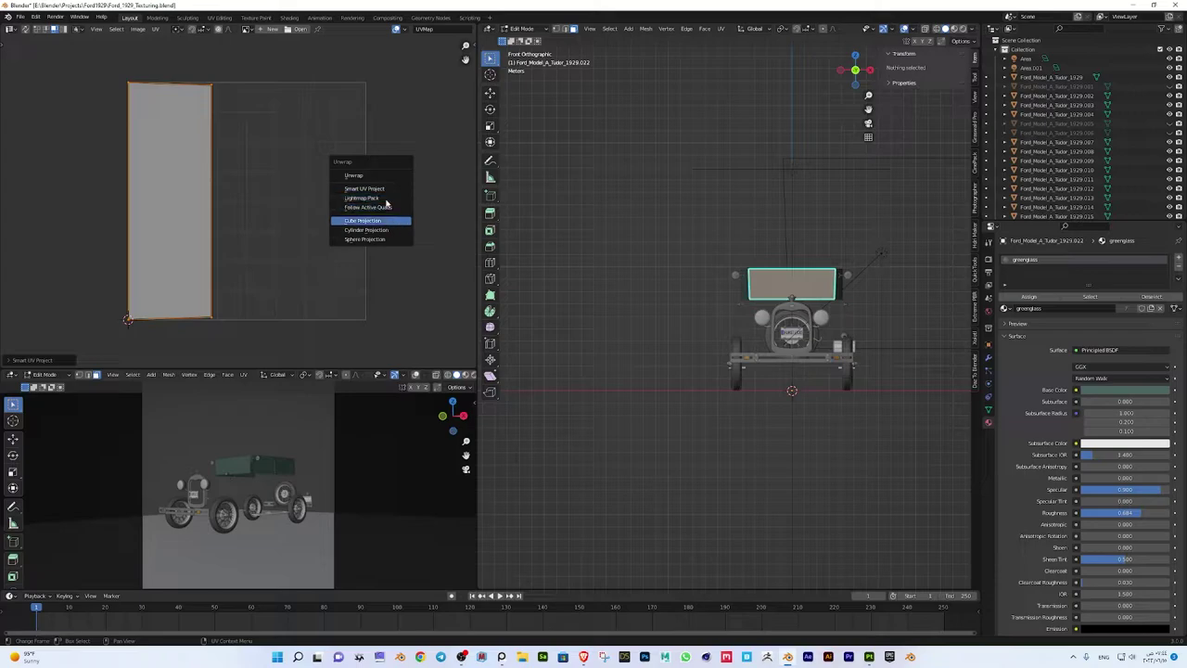
Re-project the windscreen from the front view and stretch its island into a wide rectangle
{"action": "key", "text": "u"}
{"action": "left_click", "coordinate": [771, 270]}
{"action": "key", "text": "s"}
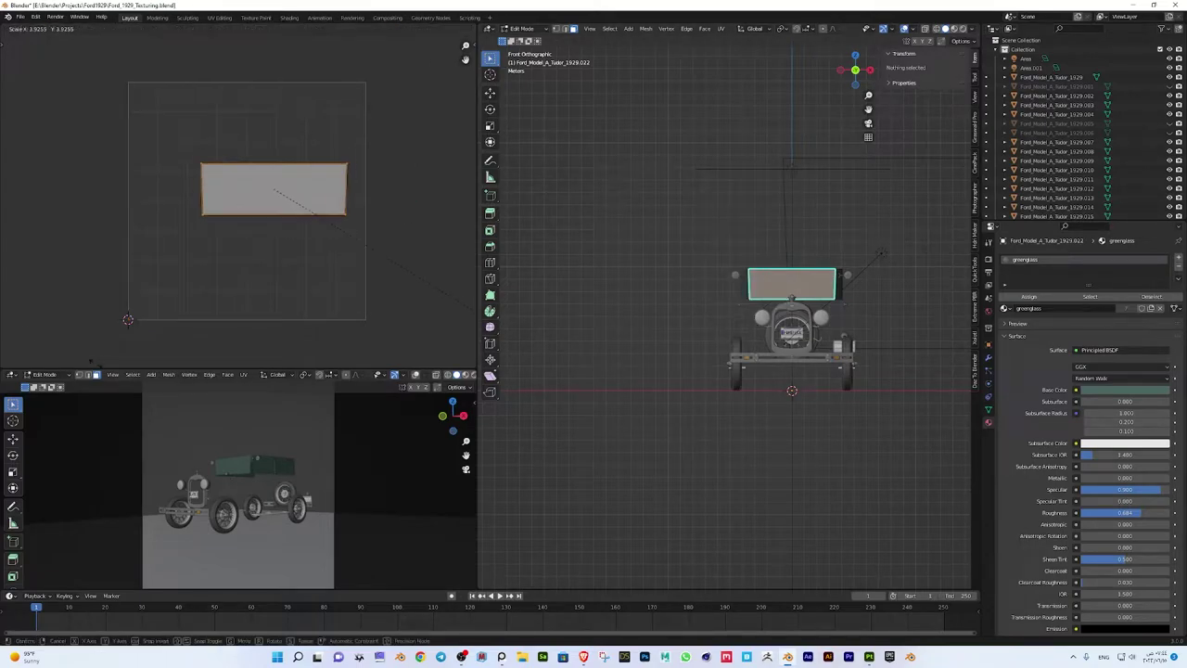
{"action": "left_click", "coordinate": [137, 53]}
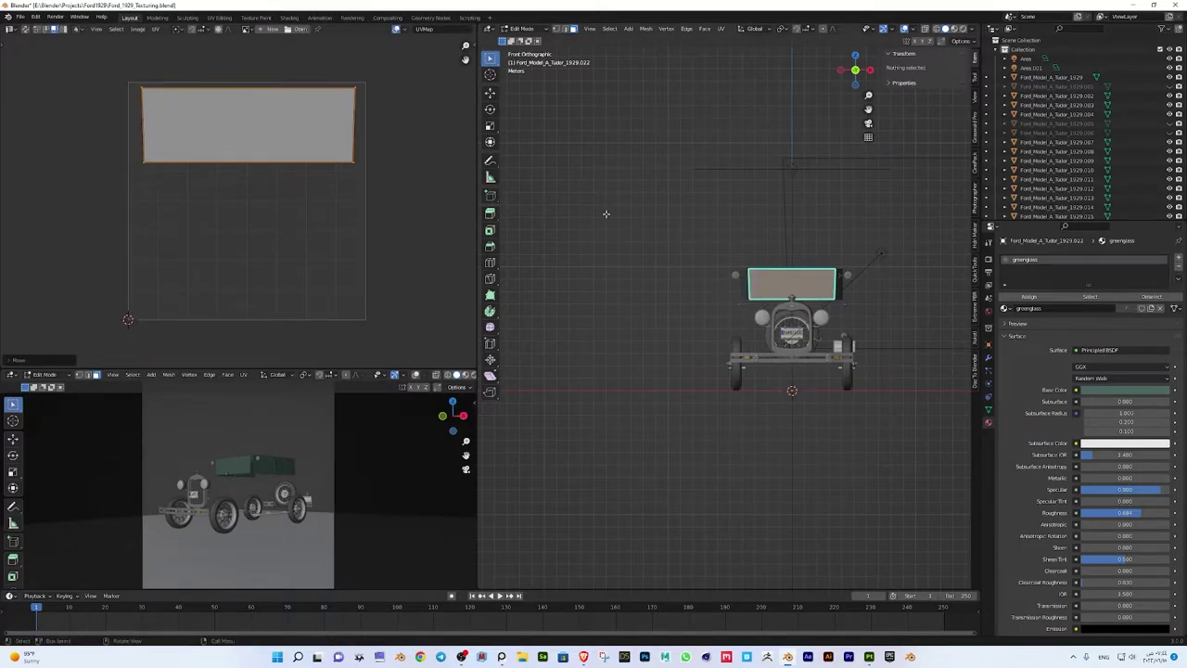
{"action": "key", "text": "Tab"}
{"action": "middle_click_drag", "start_coordinate": [559, 176], "coordinate": [768, 266]}
{"action": "scroll", "coordinate": [735, 338], "scroll_direction": "down", "scroll_amount": 4}
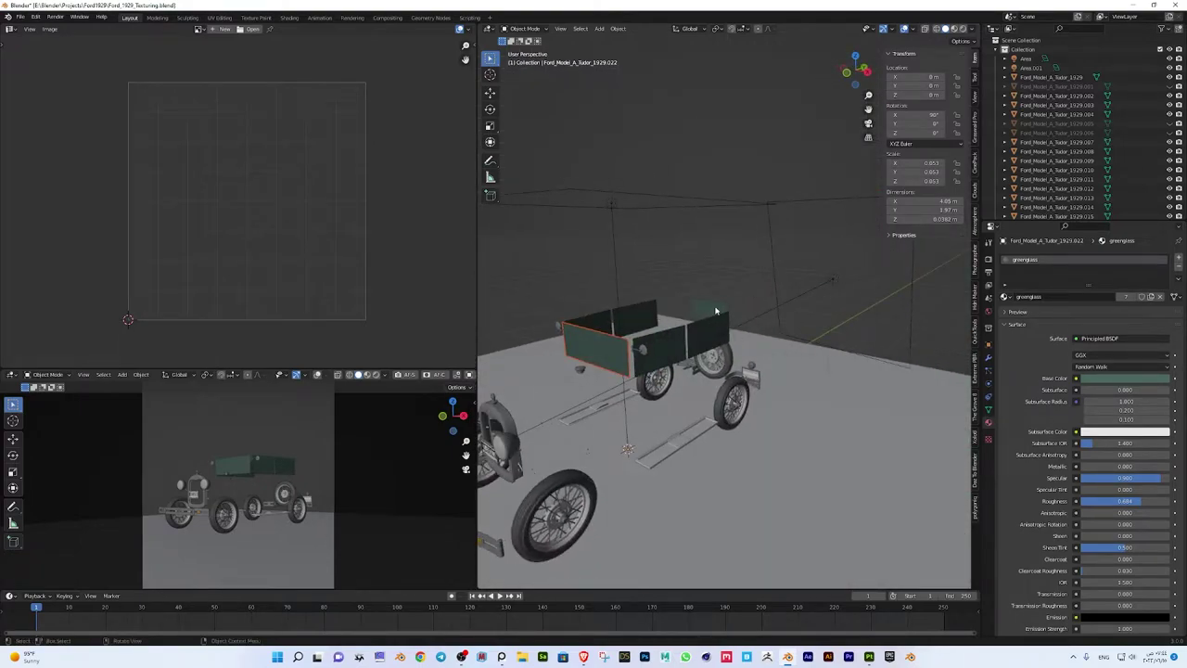
Select the green glass panels and hide them
{"action": "left_click", "coordinate": [610, 349]}
{"action": "key", "text": "Tab"}
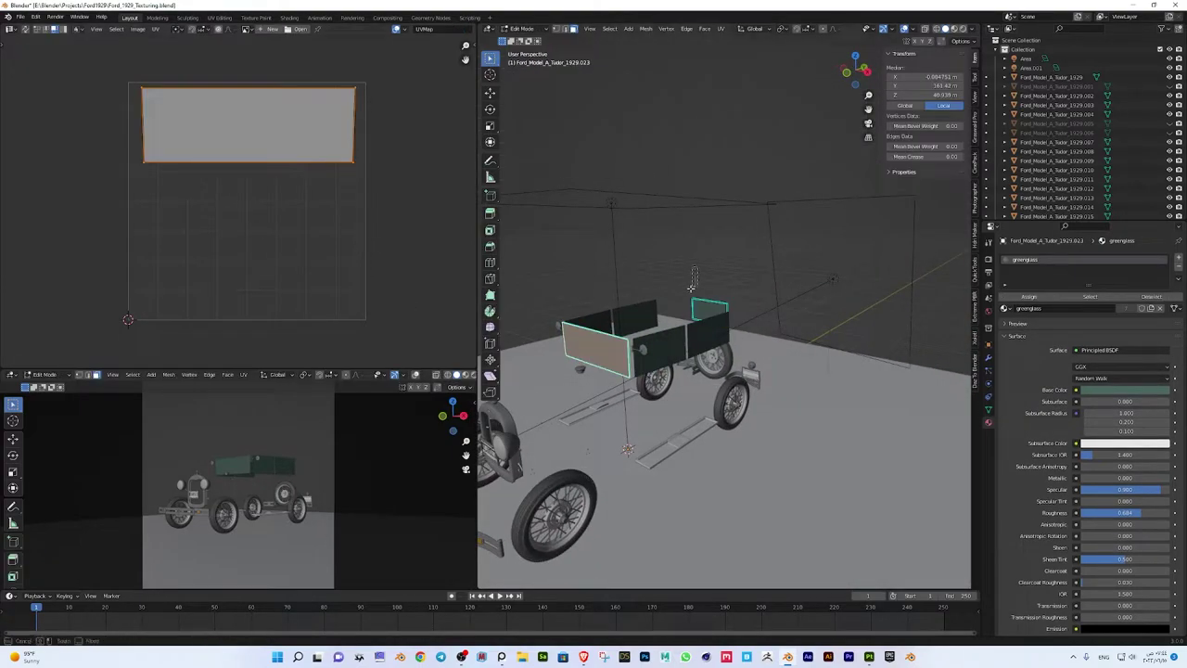
{"action": "left_click", "coordinate": [691, 285]}
{"action": "key", "text": "Tab"}
{"action": "middle_click_drag", "start_coordinate": [691, 286], "coordinate": [624, 306]}
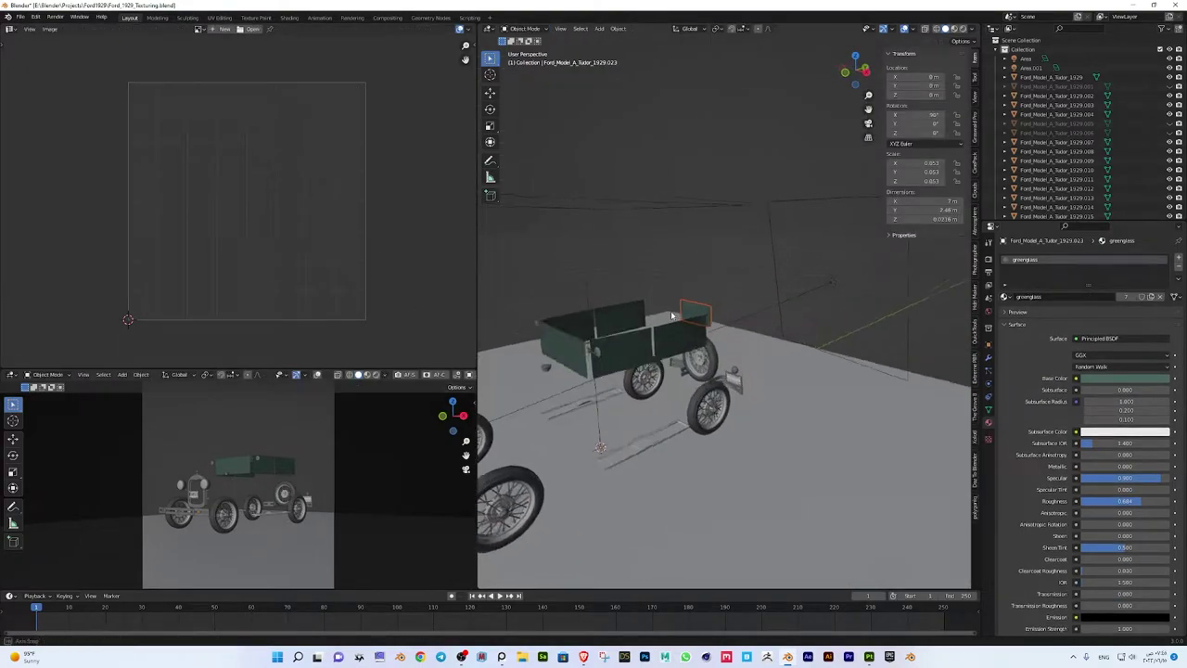
{"action": "left_click", "coordinate": [624, 306], "text": "shift"}
{"action": "left_click", "coordinate": [574, 348], "text": "shift"}
{"action": "mouse_move", "coordinate": [575, 347]}
{"action": "middle_mouse_down"}
{"action": "mouse_move", "coordinate": [531, 331]}
{"action": "mouse_move", "coordinate": [642, 291]}
{"action": "mouse_move", "coordinate": [598, 368]}
{"action": "middle_mouse_up"}
{"action": "key", "text": "h"}
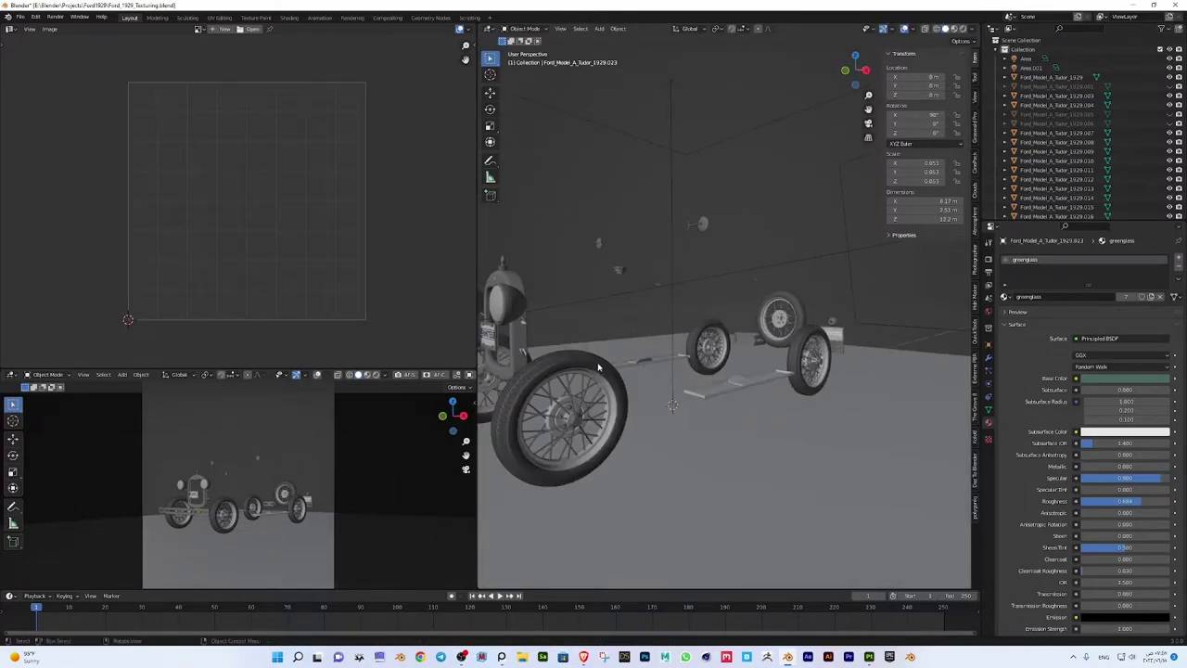
Apply Smart UV Project to the tire object, .013
{"action": "left_click", "coordinate": [598, 368]}
{"action": "scroll", "coordinate": [632, 346], "scroll_direction": "down", "scroll_amount": 3}
{"action": "key", "text": "Tab"}
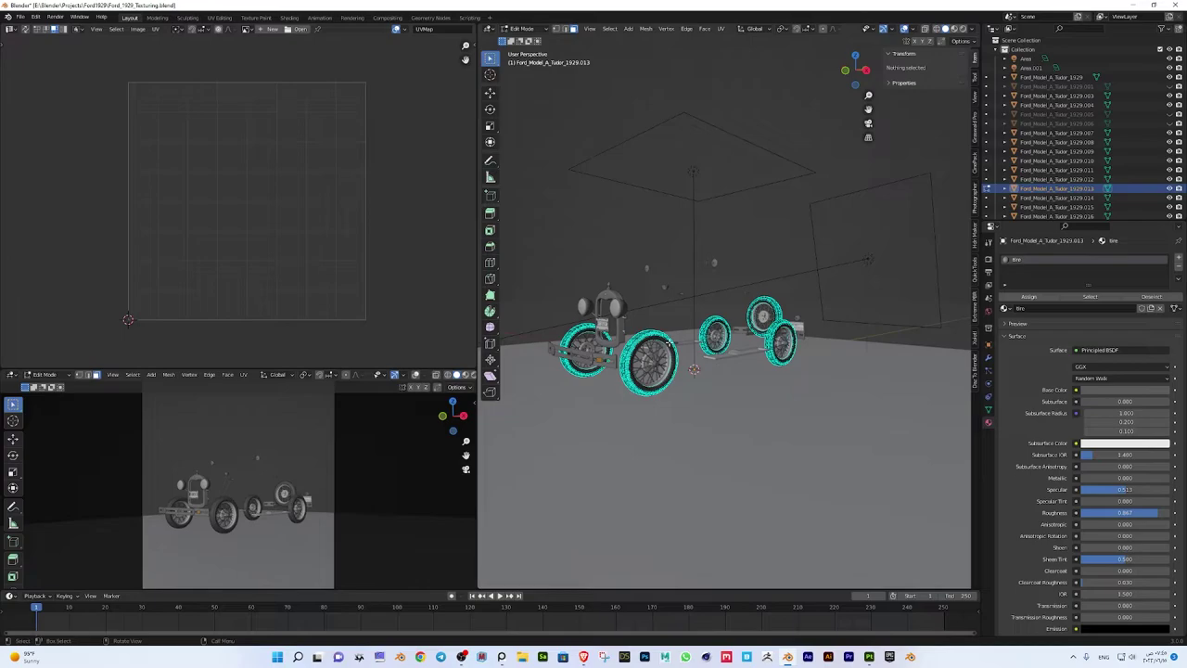
{"action": "key", "text": "u"}
{"action": "left_click", "coordinate": [642, 286]}
{"action": "left_click", "coordinate": [643, 360]}
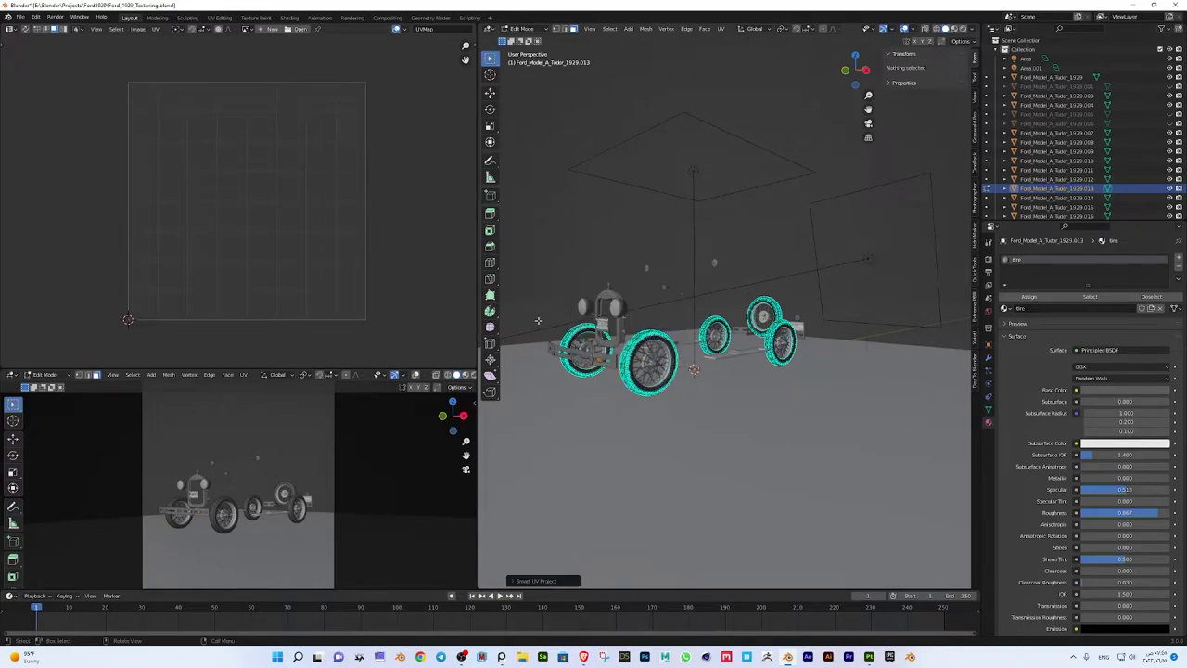
{"action": "key", "text": "u"}
{"action": "left_click", "coordinate": [614, 339]}
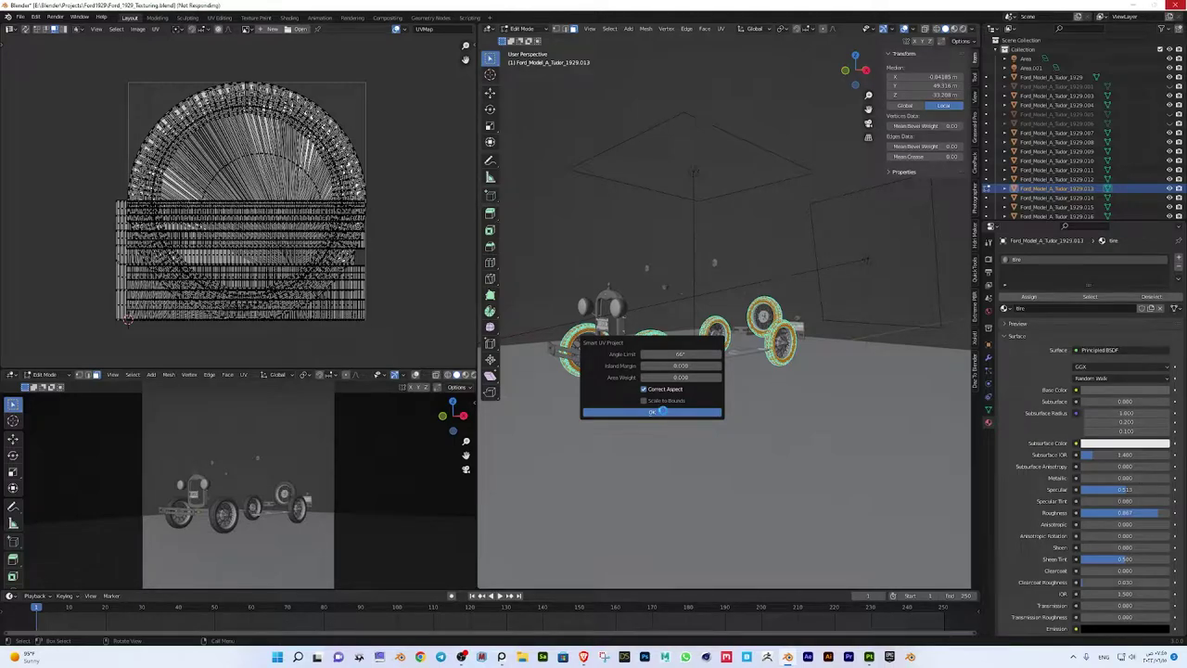
Smart UV unwrap the chassis frame and hide it
{"action": "key", "text": "Tab"}
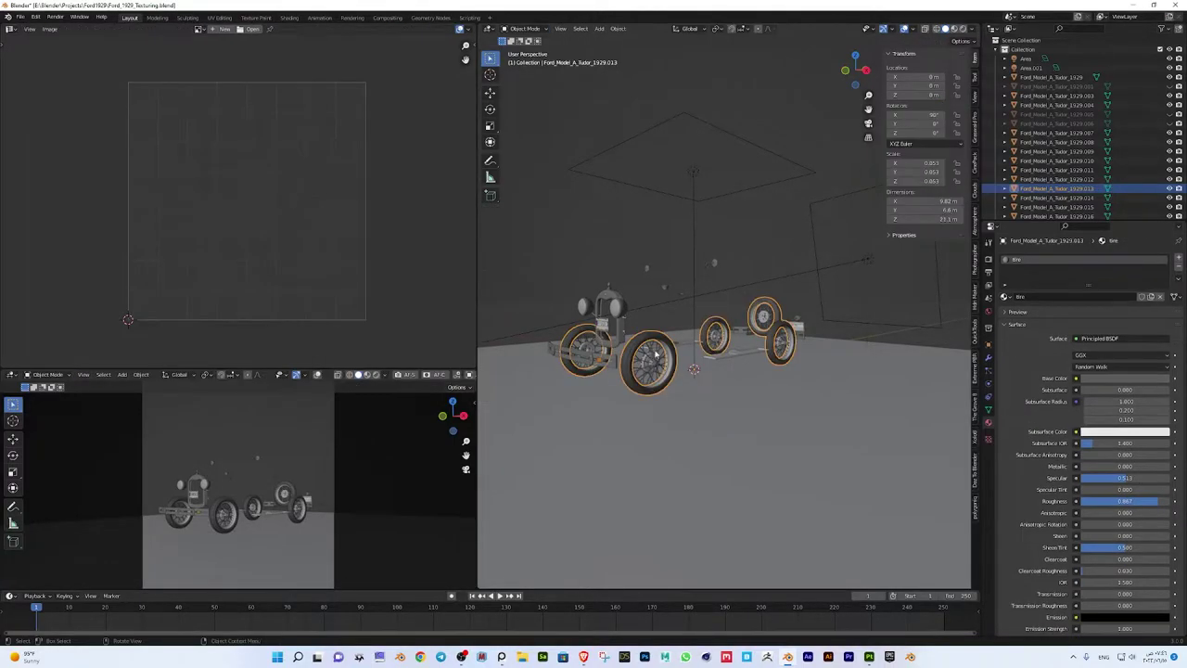
{"action": "scroll", "coordinate": [674, 361], "scroll_direction": "up", "scroll_amount": 2}
{"action": "left_click", "coordinate": [746, 383]}
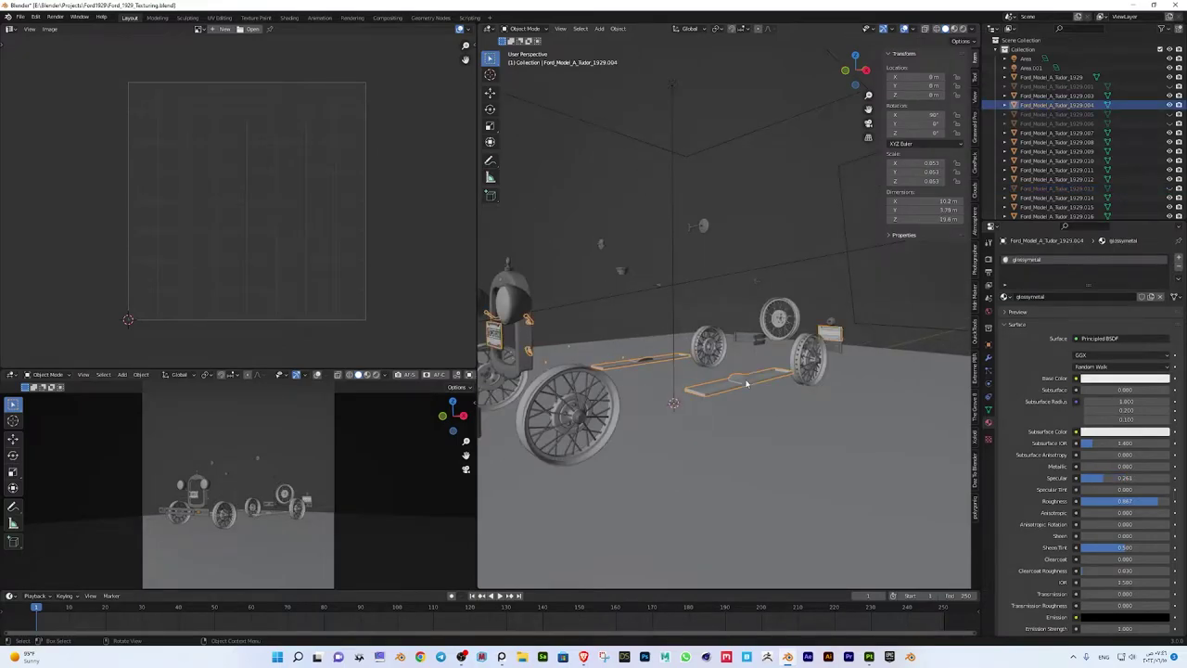
{"action": "key", "text": "Tab"}
{"action": "key", "text": "a"}
{"action": "key", "text": "u"}
{"action": "left_click", "coordinate": [737, 347]}
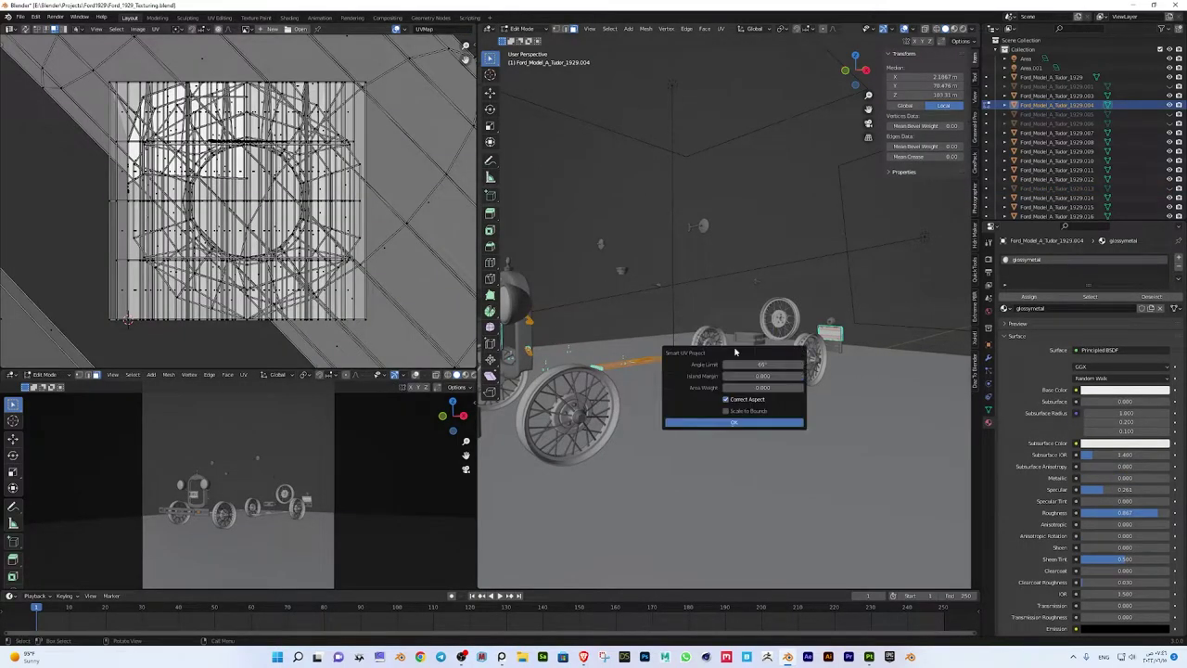
{"action": "left_click", "coordinate": [738, 422]}
{"action": "key", "text": "Tab"}
{"action": "key", "text": "h"}
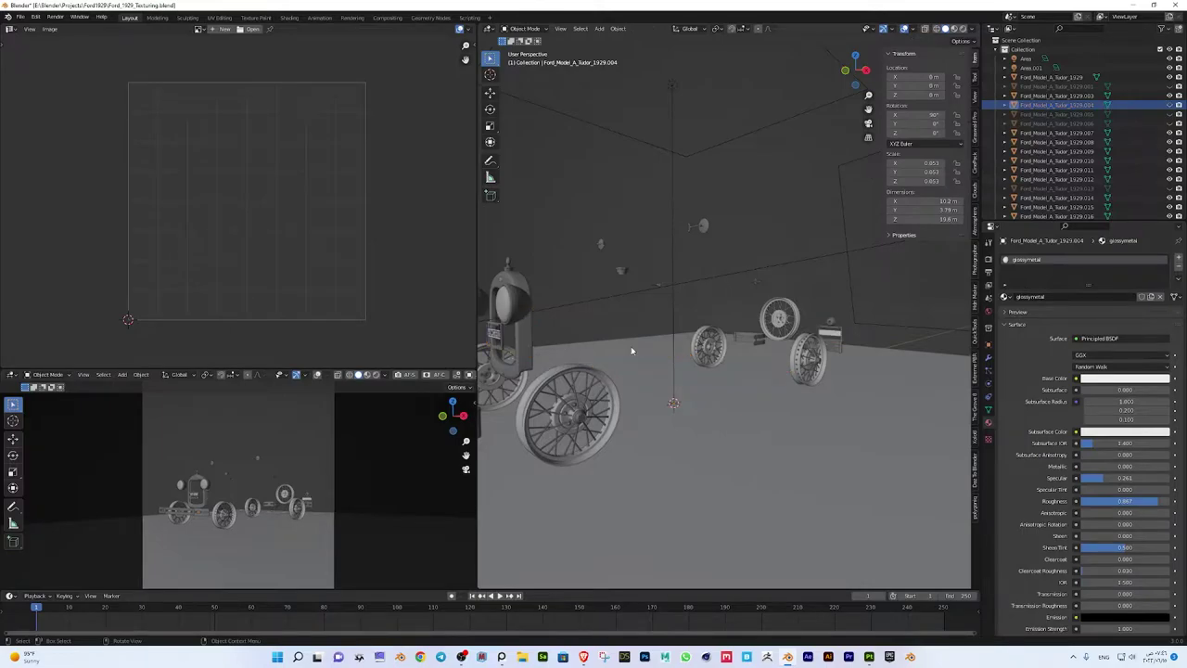
Smart UV unwrap the wheel rims, then hide them
{"action": "middle_click_drag", "start_coordinate": [630, 346], "coordinate": [782, 335]}
{"action": "left_click", "coordinate": [781, 336]}
{"action": "key", "text": "Tab"}
{"action": "key", "text": "a"}
{"action": "key", "text": "u"}
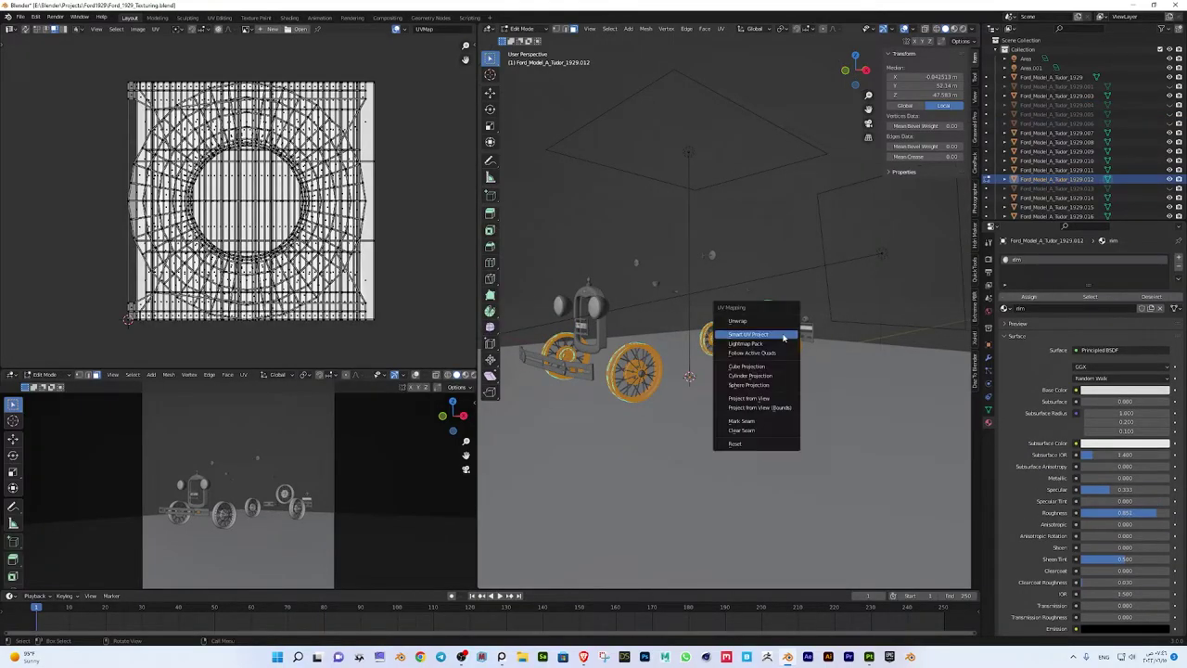
{"action": "left_click", "coordinate": [742, 336]}
{"action": "left_click", "coordinate": [763, 394]}
{"action": "key", "text": "Tab"}
{"action": "key", "text": "alt+h"}
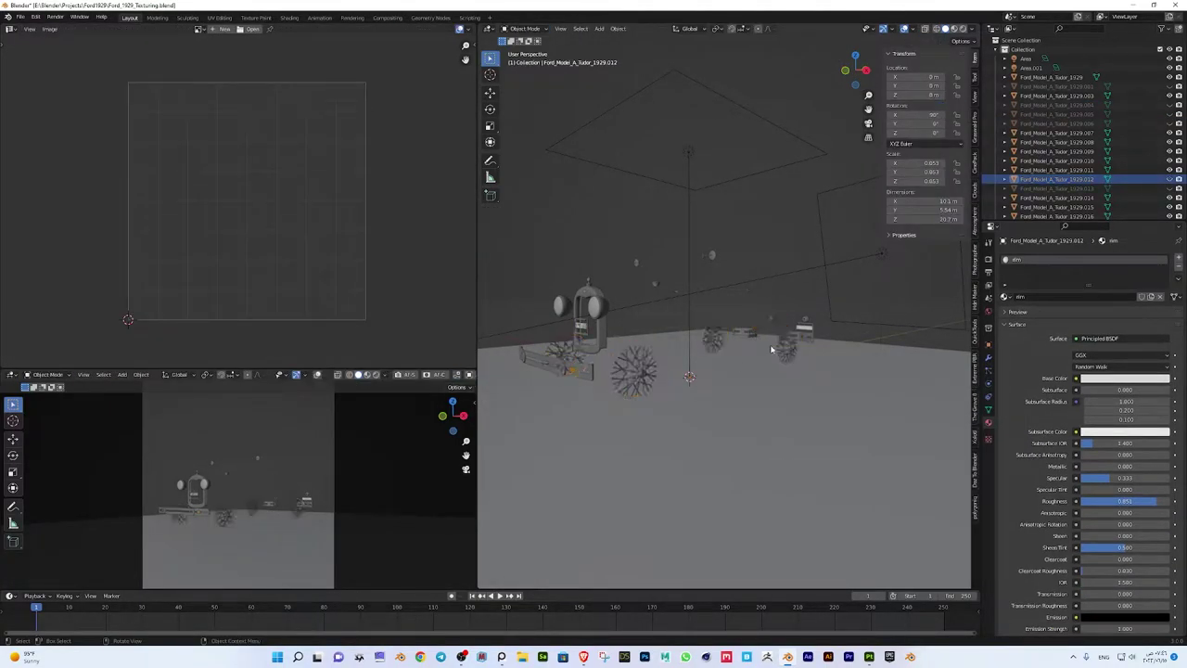
Smart UV unwrap the chrome parts and hide them
{"action": "key", "text": "Tab"}
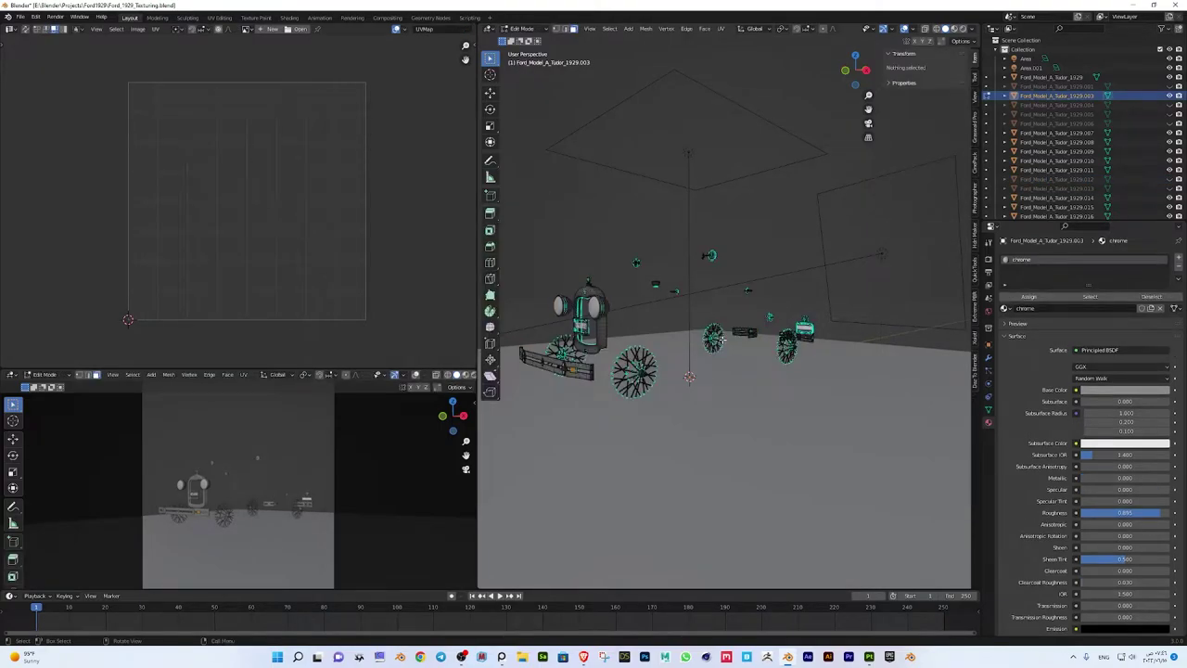
{"action": "key", "text": "a"}
{"action": "key", "text": "u"}
{"action": "left_click", "coordinate": [724, 340]}
{"action": "left_click", "coordinate": [722, 406]}
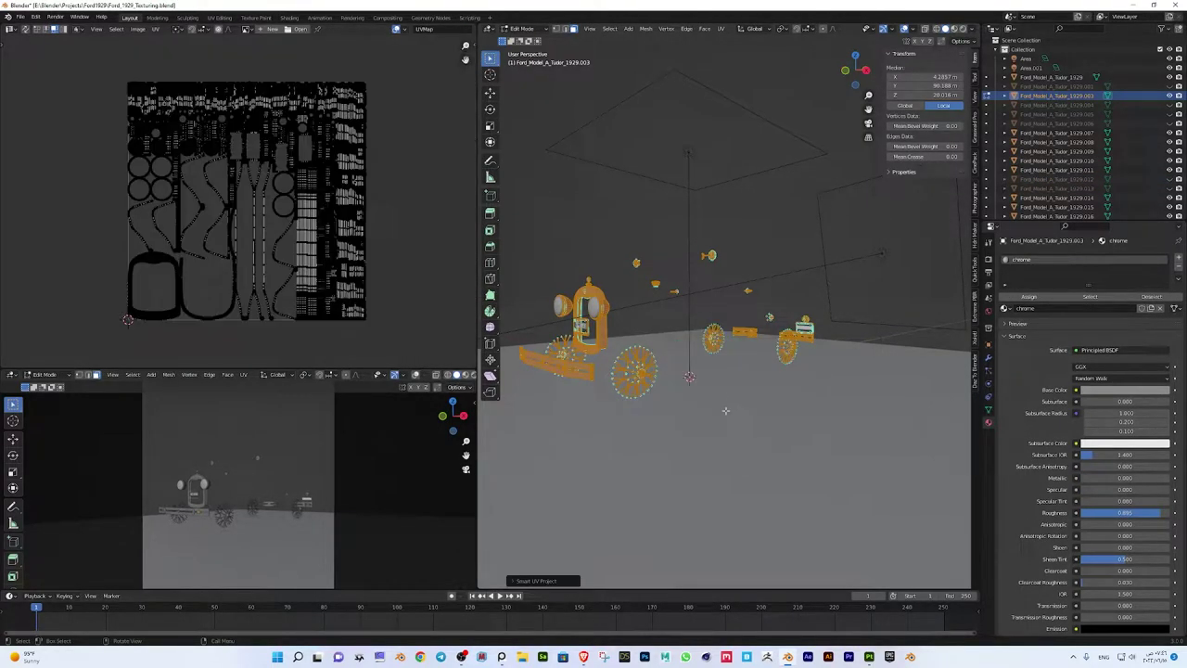
{"action": "key", "text": "Tab"}
{"action": "key", "text": "h"}
Smart UV unwrap the mirror object
{"action": "middle_click_drag", "start_coordinate": [668, 344], "coordinate": [684, 357]}
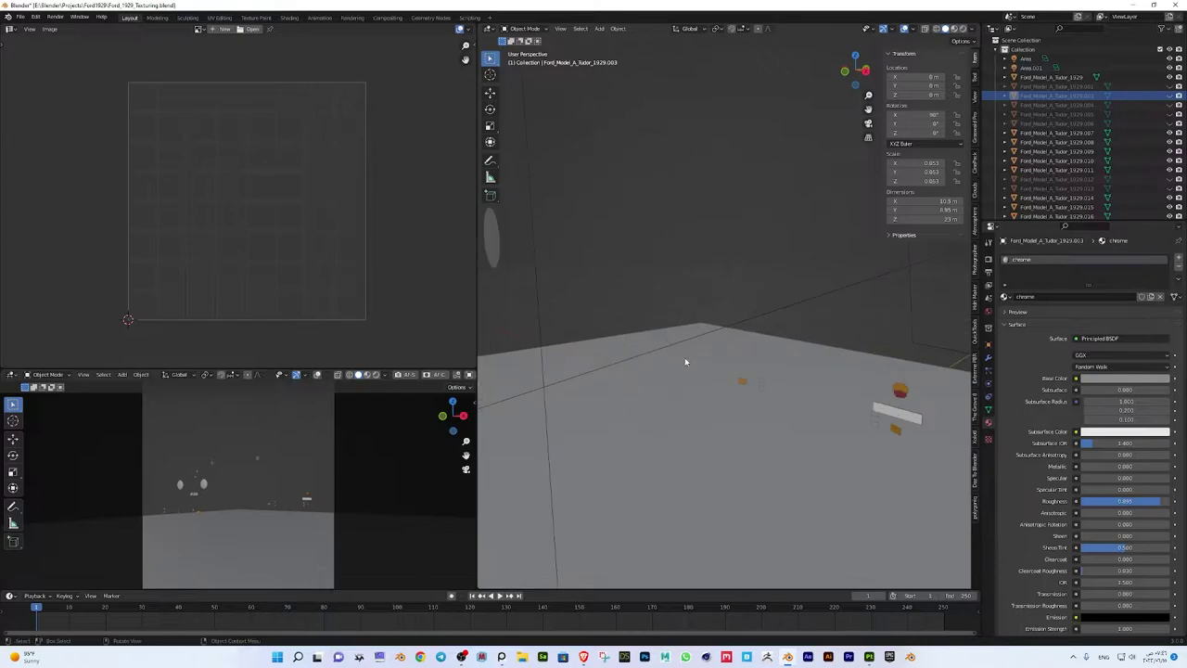
{"action": "left_click", "coordinate": [690, 288]}
{"action": "key", "text": "Tab"}
{"action": "key", "text": "a"}
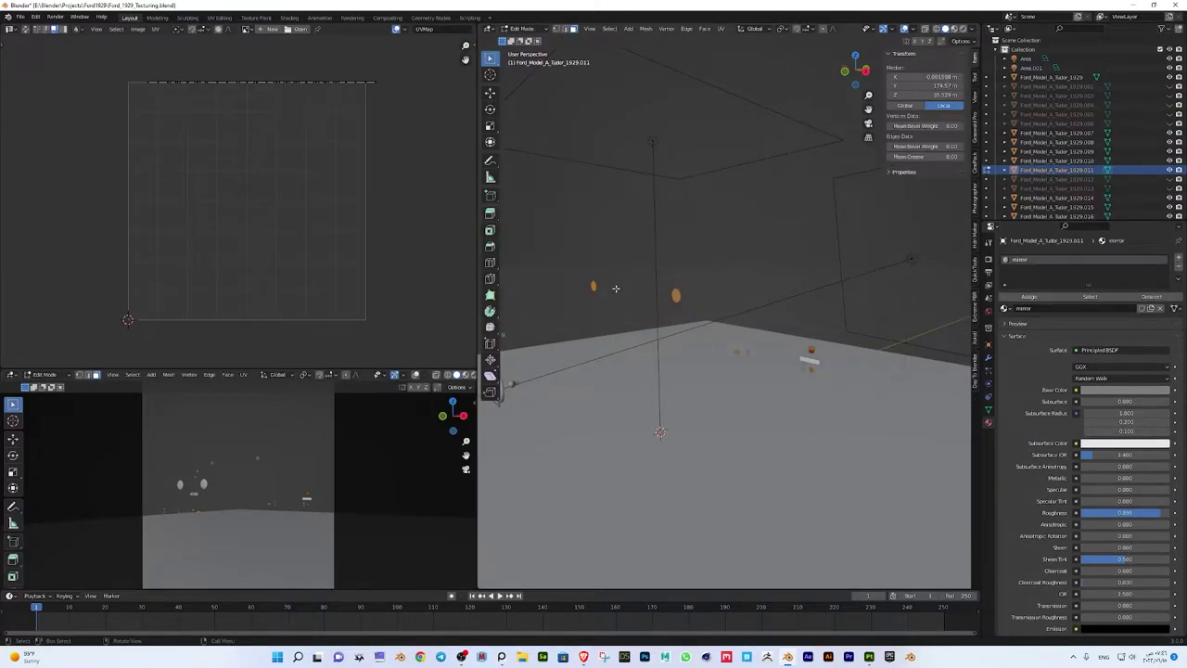
{"action": "key", "text": "u"}
{"action": "left_click", "coordinate": [615, 288]}
{"action": "left_click", "coordinate": [610, 360]}
{"action": "key", "text": "Tab"}
Select the headlight glass object
{"action": "mouse_move", "coordinate": [609, 359]}
{"action": "middle_mouse_down"}
{"action": "mouse_move", "coordinate": [649, 324]}
{"action": "mouse_move", "coordinate": [707, 313]}
{"action": "middle_mouse_up"}
{"action": "scroll", "coordinate": [649, 324], "scroll_direction": "up", "scroll_amount": 3}
{"action": "left_click", "coordinate": [706, 313]}
Smart UV Project the headlights and the blue part
{"action": "key", "text": "Tab"}
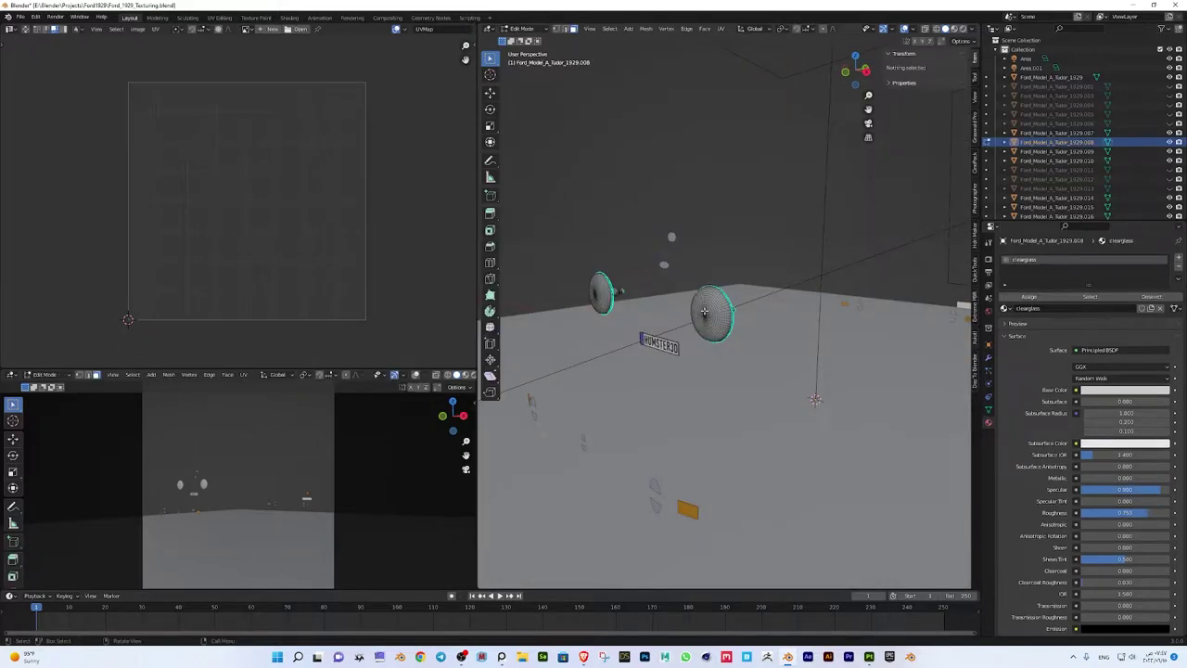
{"action": "key", "text": "a"}
{"action": "key", "text": "u"}
{"action": "left_click", "coordinate": [704, 314]}
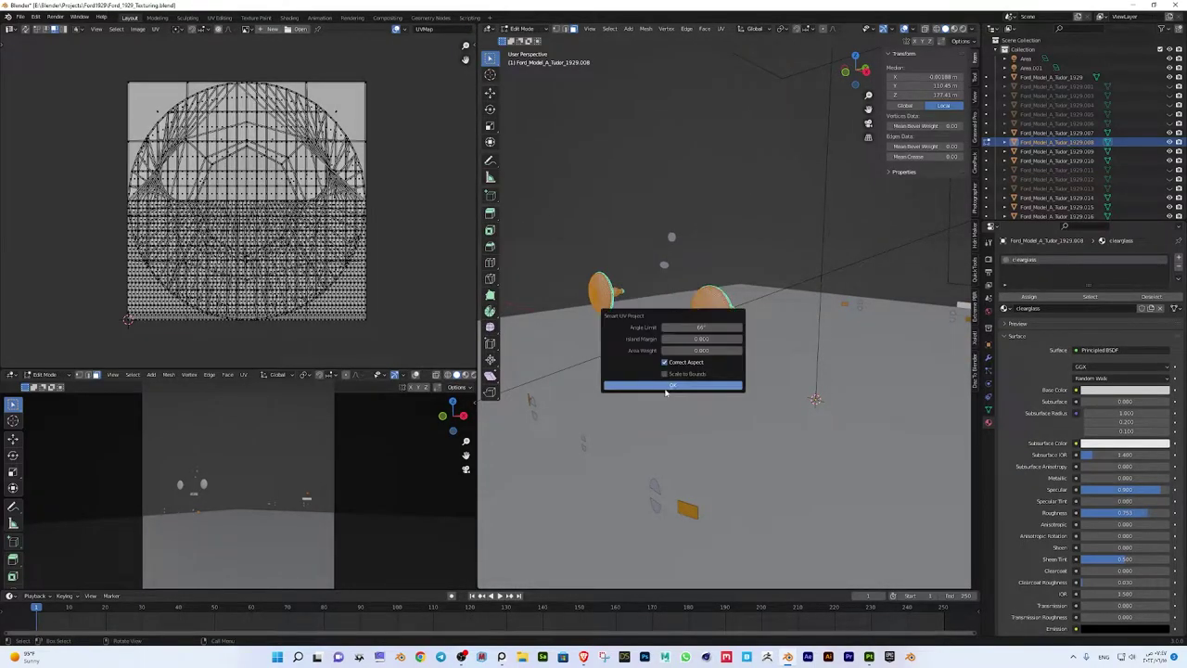
{"action": "left_click", "coordinate": [666, 381]}
{"action": "key", "text": "Tab"}
{"action": "left_click", "coordinate": [666, 267]}
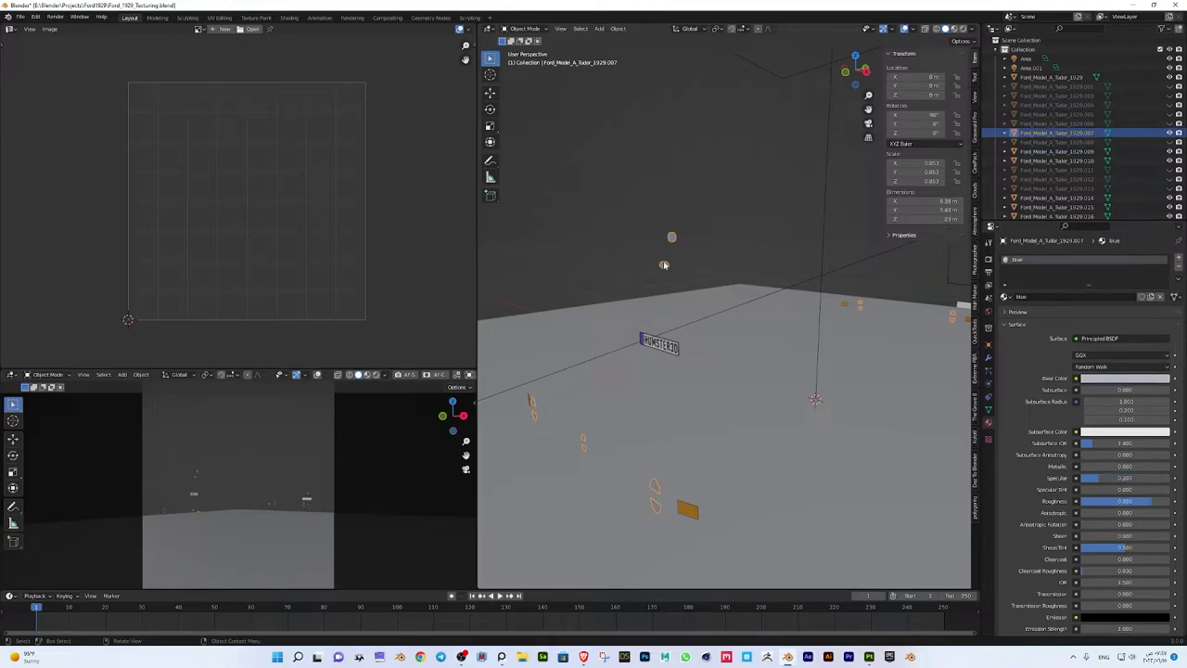
{"action": "key", "text": "Tab"}
{"action": "key", "text": "a"}
{"action": "key", "text": "u"}
{"action": "left_click", "coordinate": [664, 266]}
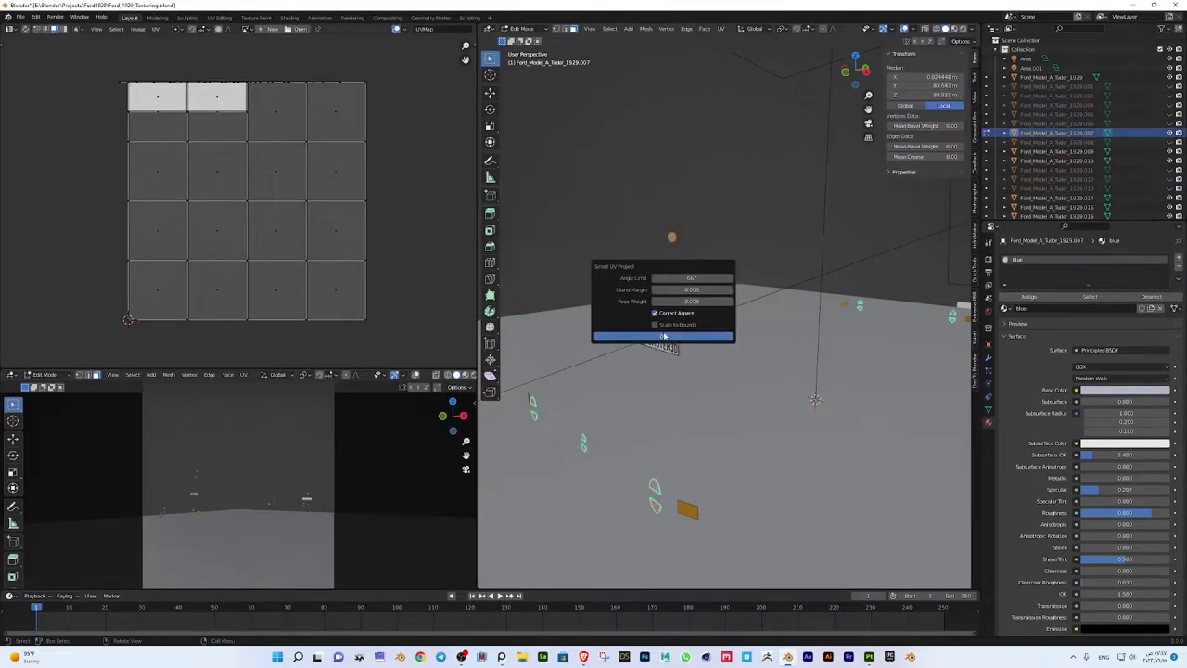
{"action": "left_click", "coordinate": [664, 337]}
{"action": "key", "text": "Tab"}
Smart UV Project the orange glass and the red glass objects
{"action": "left_click", "coordinate": [692, 513]}
{"action": "key", "text": "Tab"}
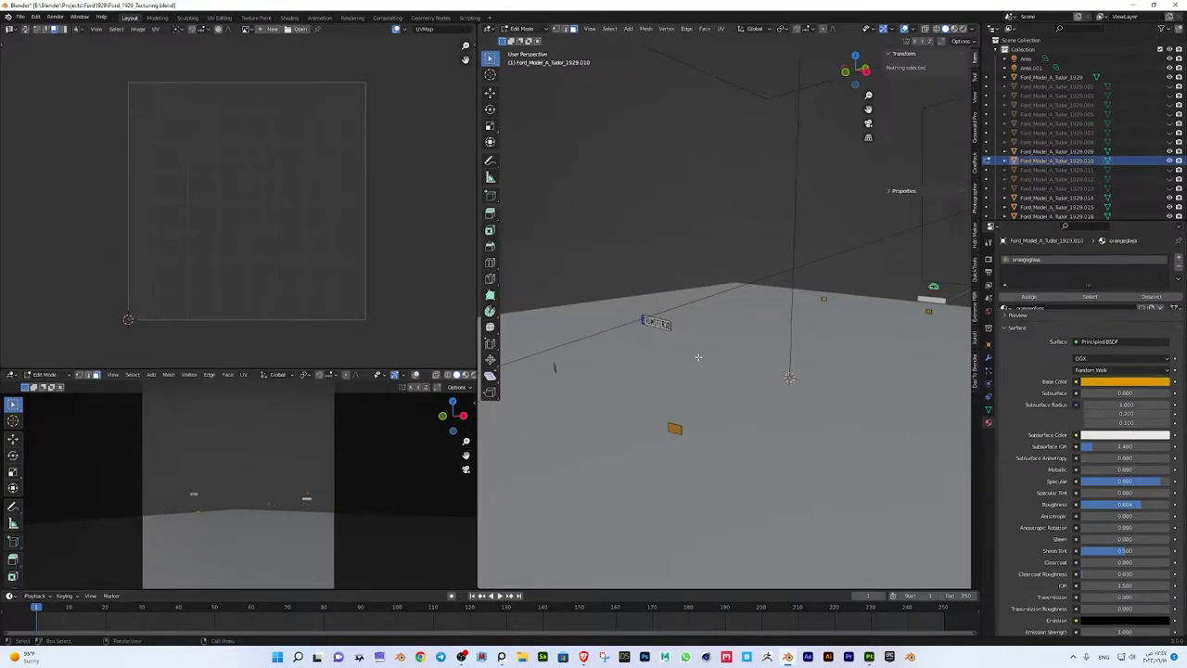
{"action": "key", "text": "a"}
{"action": "key", "text": "u"}
{"action": "left_click", "coordinate": [693, 360]}
{"action": "left_click", "coordinate": [692, 433]}
{"action": "key", "text": "Tab"}
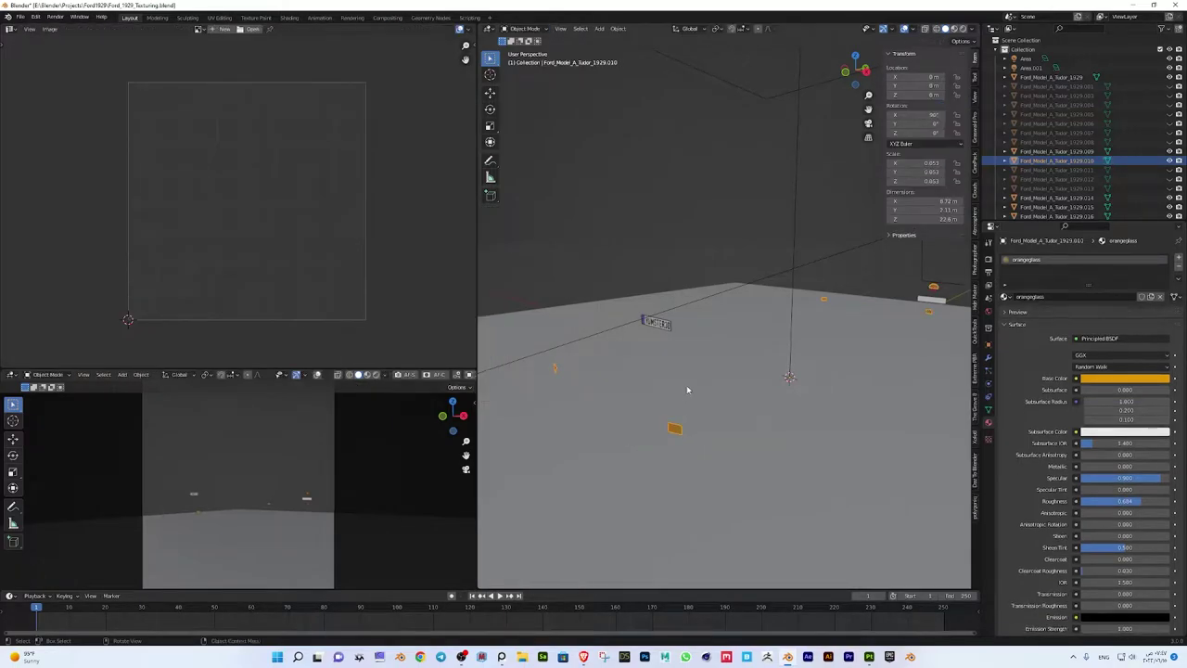
{"action": "mouse_move", "coordinate": [686, 385]}
{"action": "middle_mouse_down"}
{"action": "mouse_move", "coordinate": [851, 342]}
{"action": "mouse_move", "coordinate": [654, 347]}
{"action": "middle_mouse_up"}
{"action": "left_click", "coordinate": [848, 309]}
{"action": "key", "text": "Tab"}
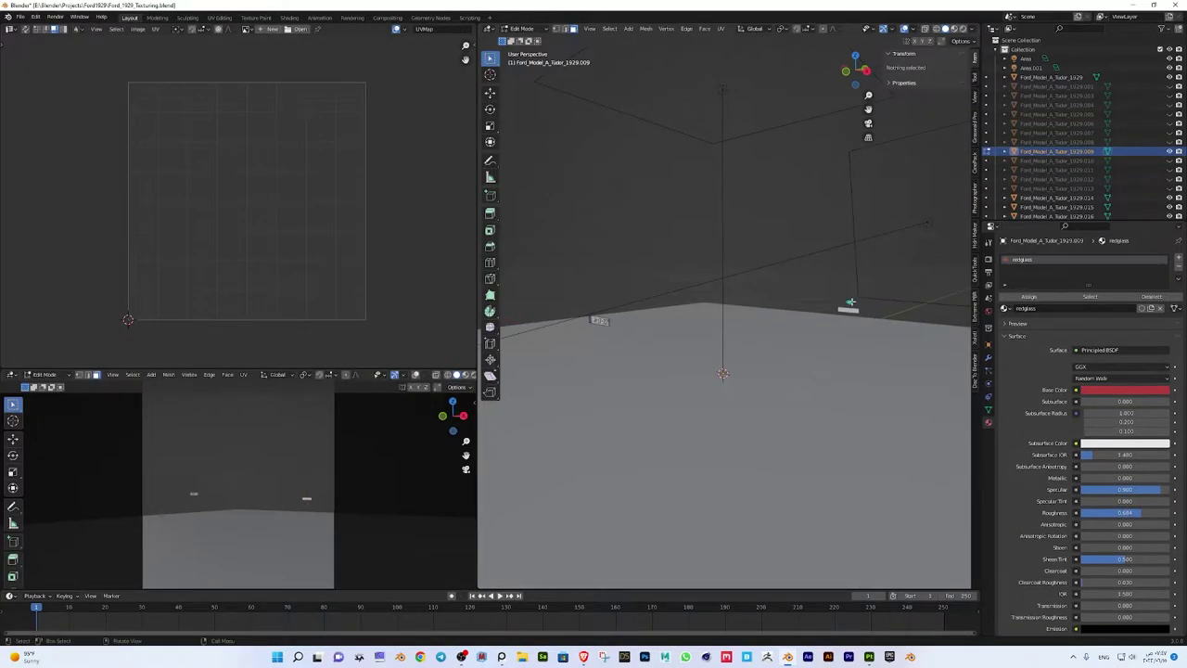
{"action": "key", "text": "u"}
{"action": "left_click", "coordinate": [853, 302]}
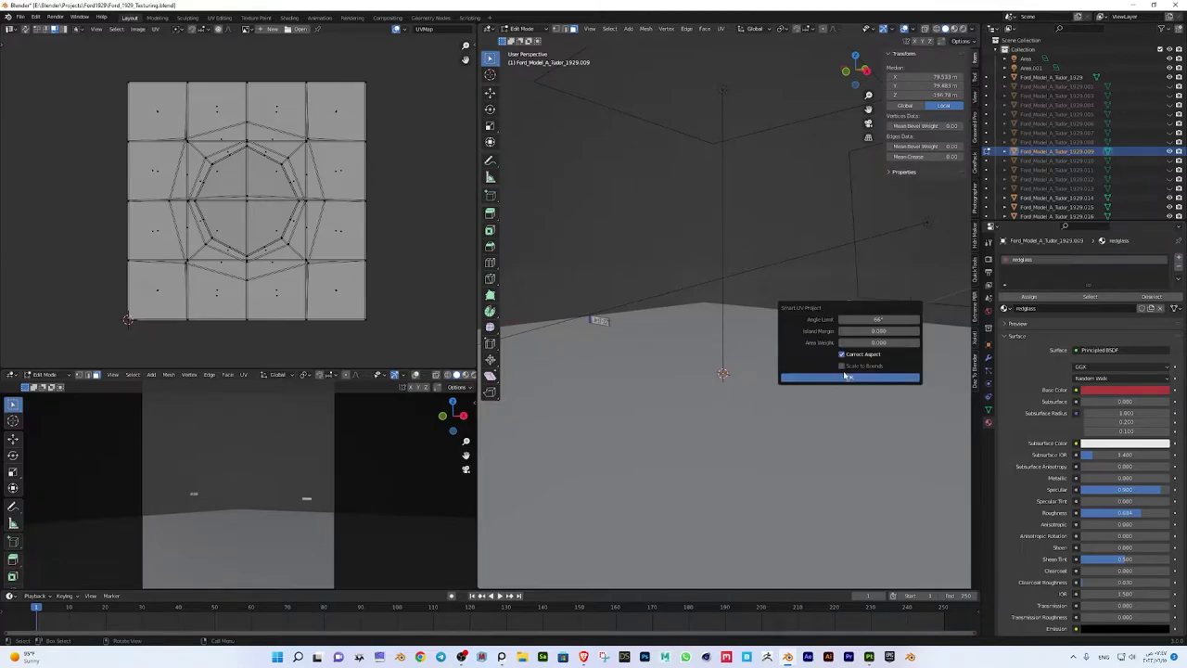
{"action": "left_click", "coordinate": [848, 372]}
{"action": "key", "text": "Tab"}
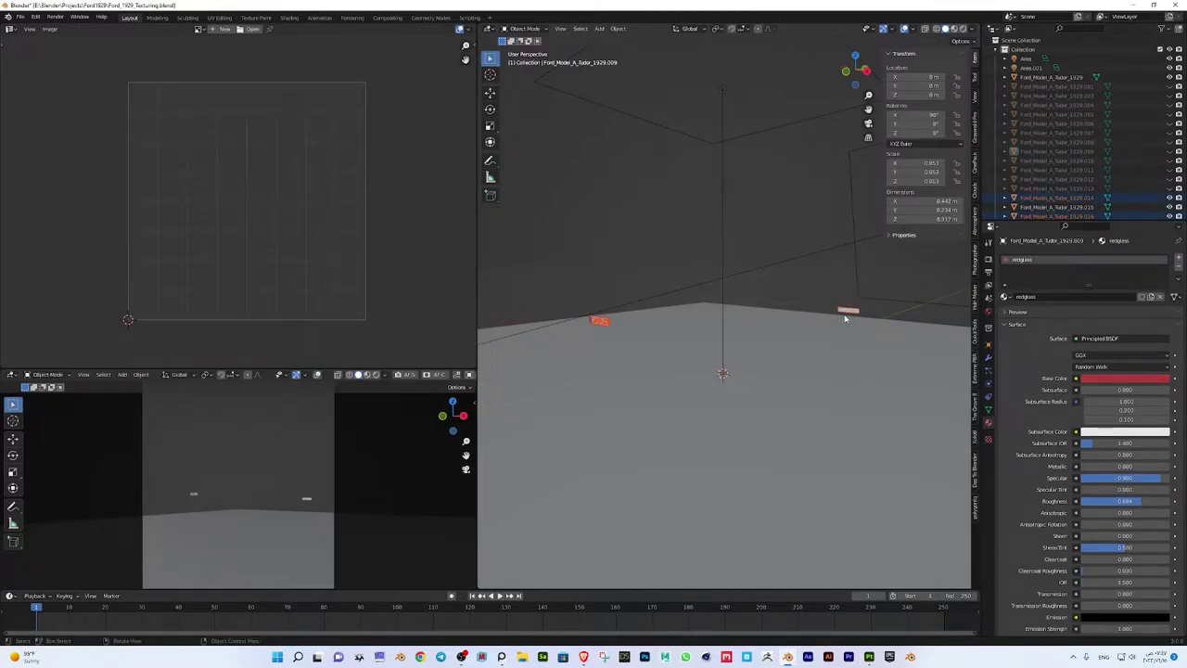
Smart UV Project the small wire-material part and one more small part
{"action": "scroll", "coordinate": [843, 317], "scroll_direction": "up", "scroll_amount": 2}
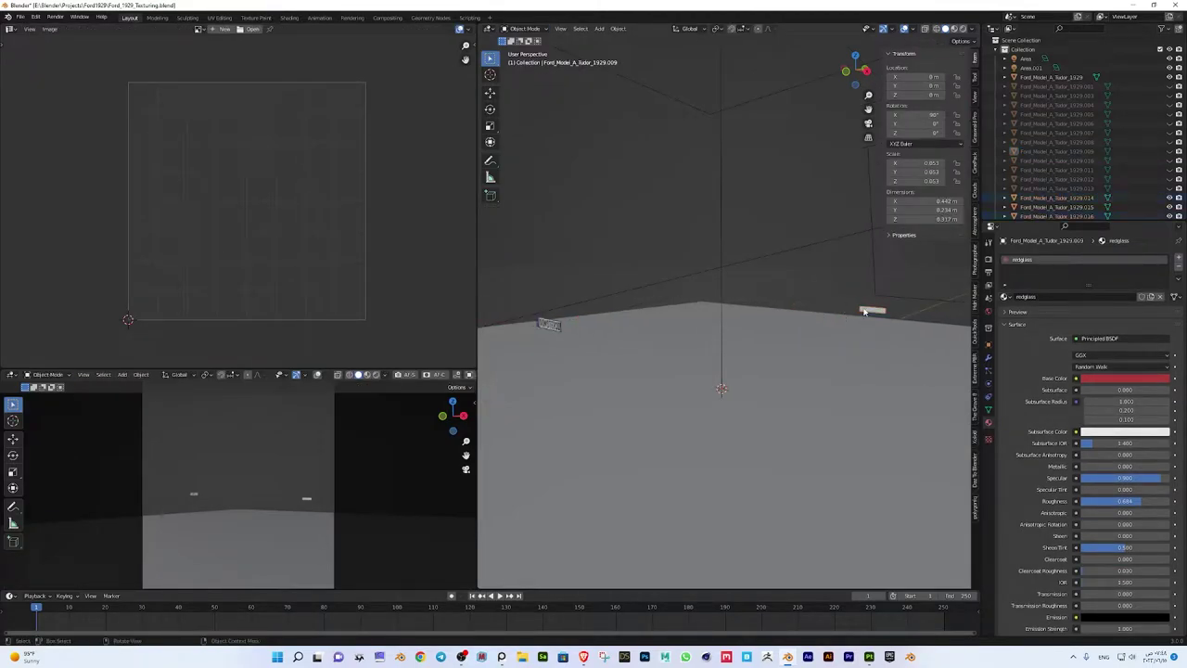
{"action": "left_click", "coordinate": [863, 312]}
{"action": "key", "text": "Tab"}
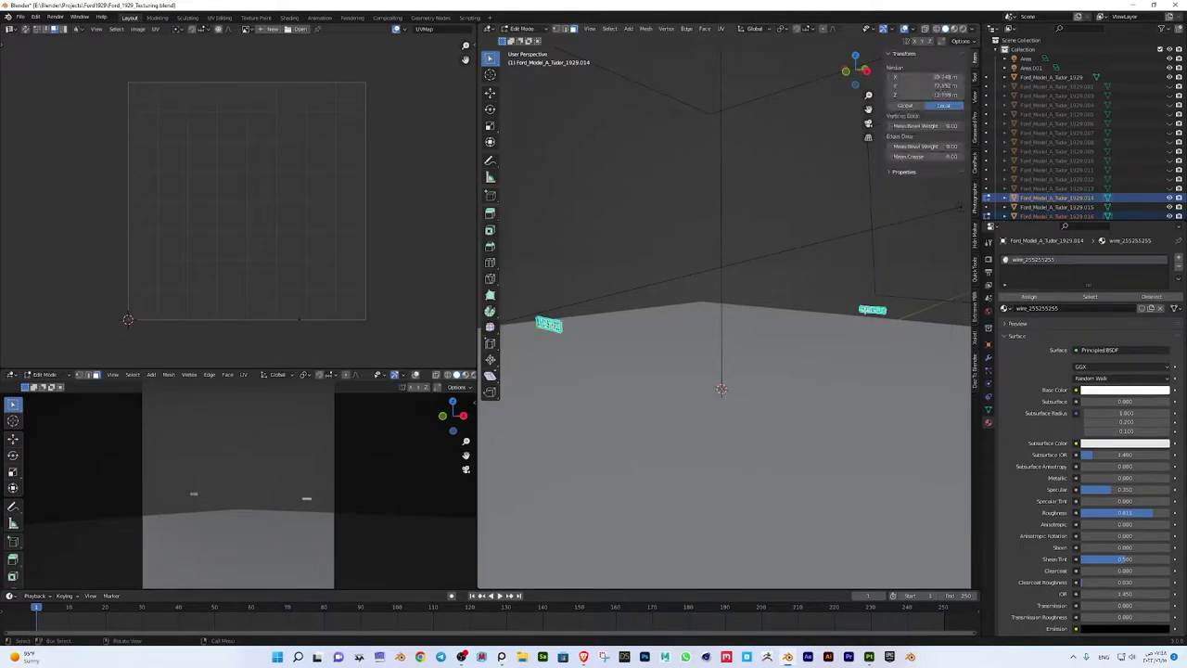
{"action": "key", "text": "u"}
{"action": "left_click", "coordinate": [825, 310]}
{"action": "left_click", "coordinate": [856, 384]}
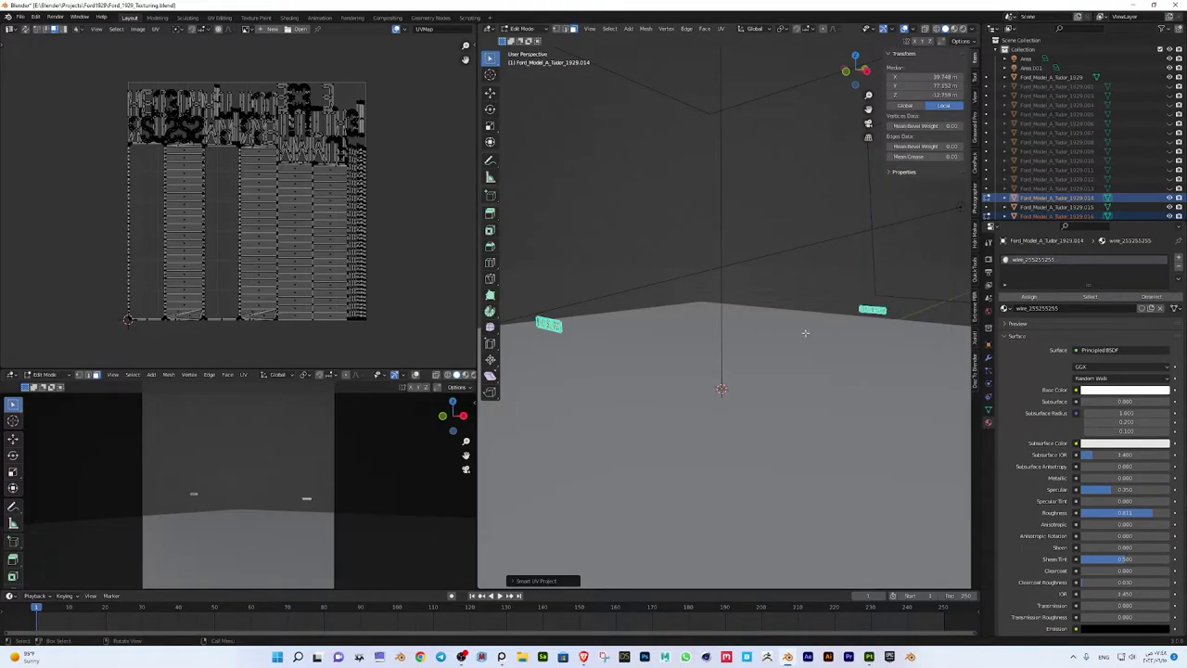
{"action": "key", "text": "Tab"}
{"action": "left_click", "coordinate": [538, 323]}
{"action": "key", "text": "Tab"}
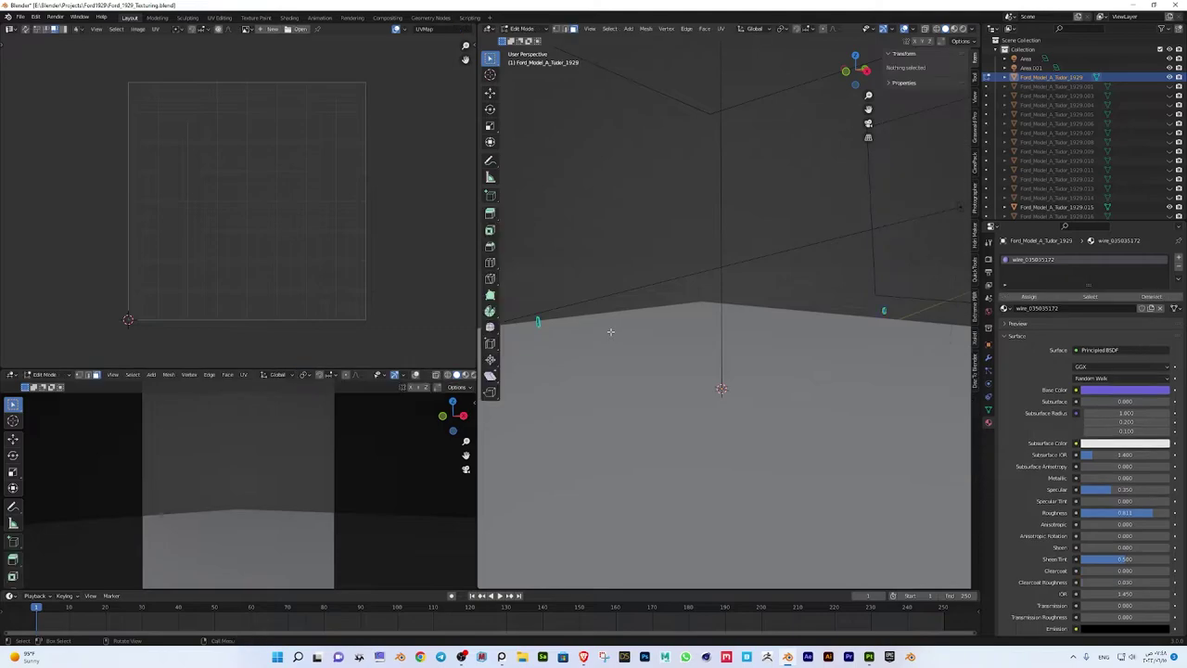
{"action": "key", "text": "u"}
{"action": "left_click", "coordinate": [612, 339]}
{"action": "left_click", "coordinate": [612, 408]}
{"action": "key", "text": "Tab"}
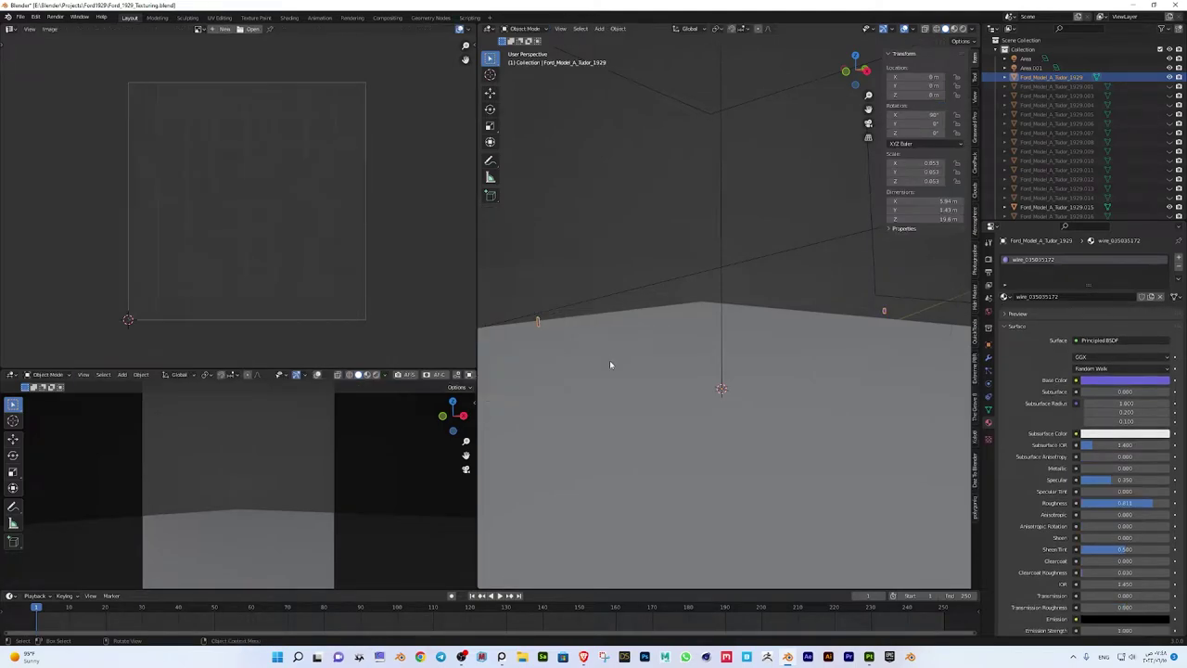
Select the whole car, save over Ford_1929_Texturing.blend, then select the roof piece
{"action": "middle_click_drag", "start_coordinate": [609, 360], "coordinate": [717, 353]}
{"action": "key", "text": "a"}
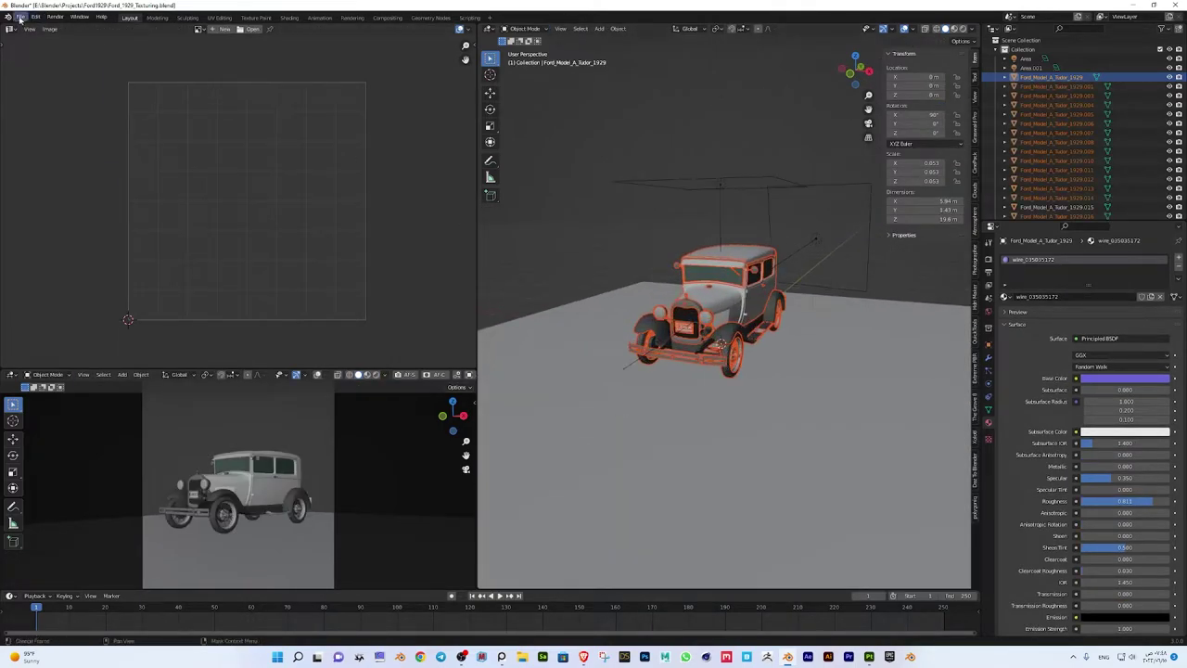
{"action": "left_click", "coordinate": [19, 17]}
{"action": "left_click", "coordinate": [41, 128]}
{"action": "left_click", "coordinate": [298, 179]}
{"action": "left_click", "coordinate": [941, 521]}
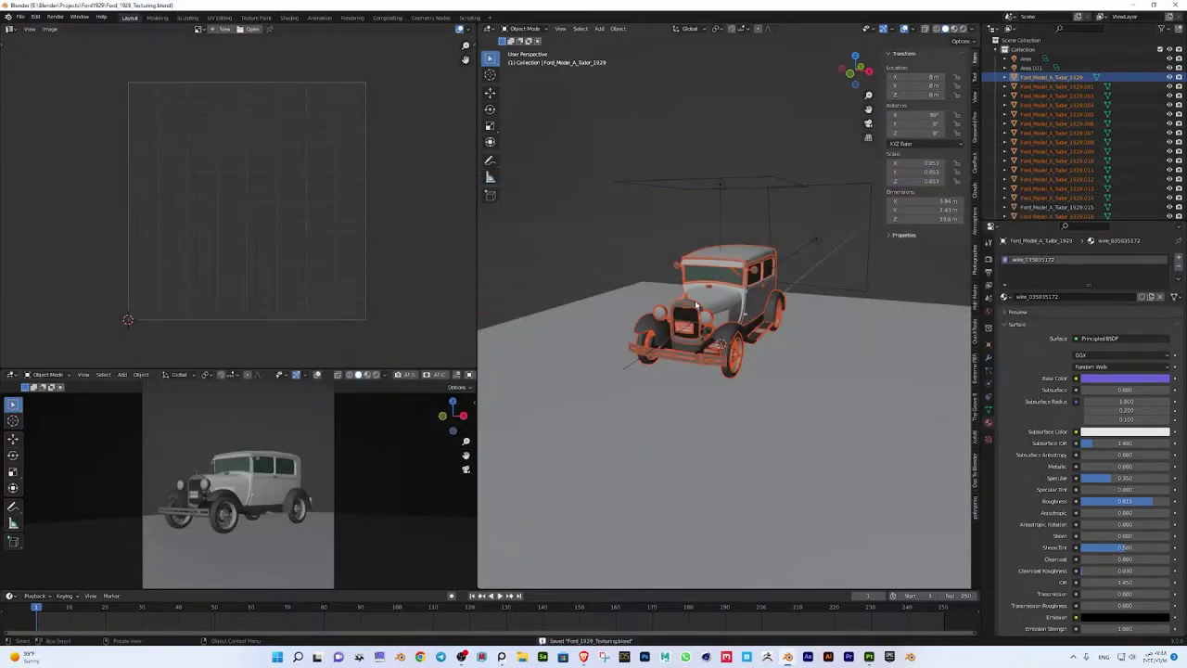
{"action": "mouse_move", "coordinate": [698, 305]}
{"action": "middle_mouse_down"}
{"action": "mouse_move", "coordinate": [762, 314]}
{"action": "mouse_move", "coordinate": [784, 295]}
{"action": "middle_mouse_up"}
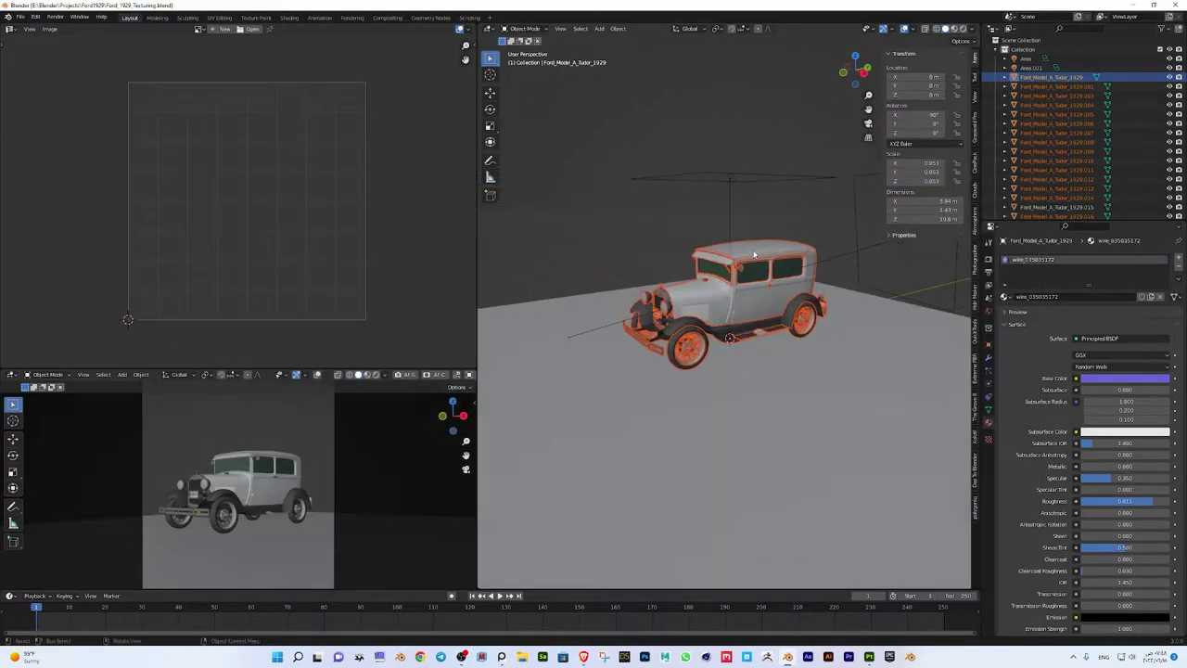
{"action": "left_click", "coordinate": [774, 271]}
Open the Substance Painter Live Link product page from the Gumroad library, then return to Blender
{"action": "left_click", "coordinate": [973, 436]}
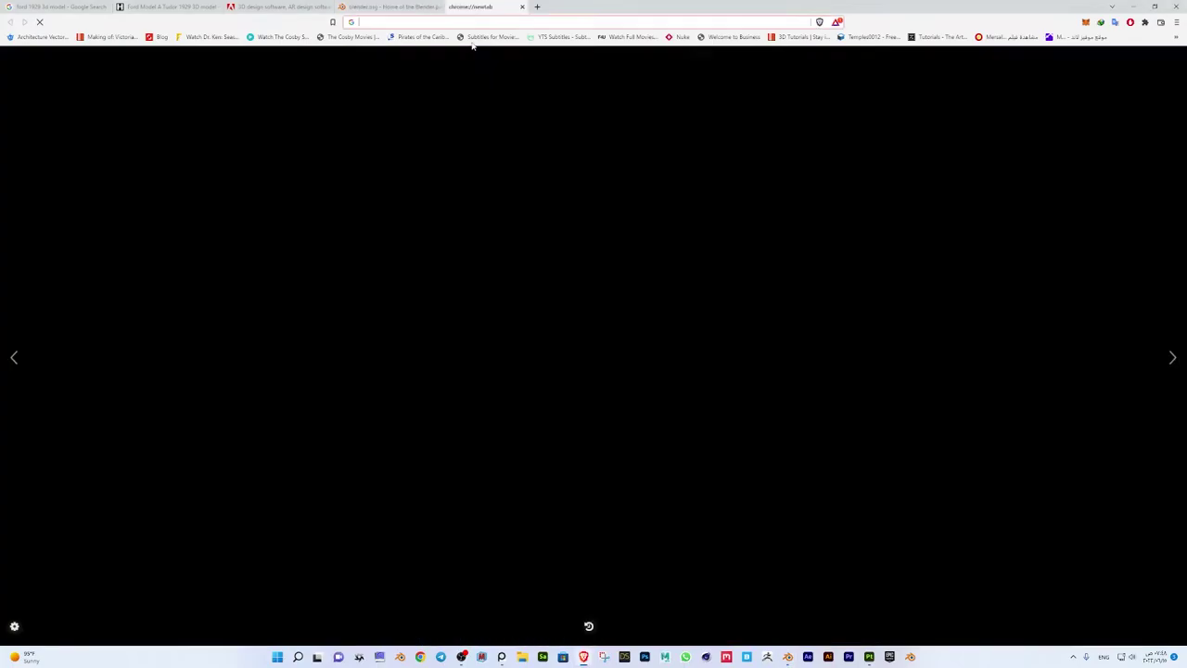
{"action": "type", "text": "gum"}
{"action": "key", "text": "Return"}
{"action": "scroll", "coordinate": [504, 290], "scroll_direction": "down", "scroll_amount": 2}
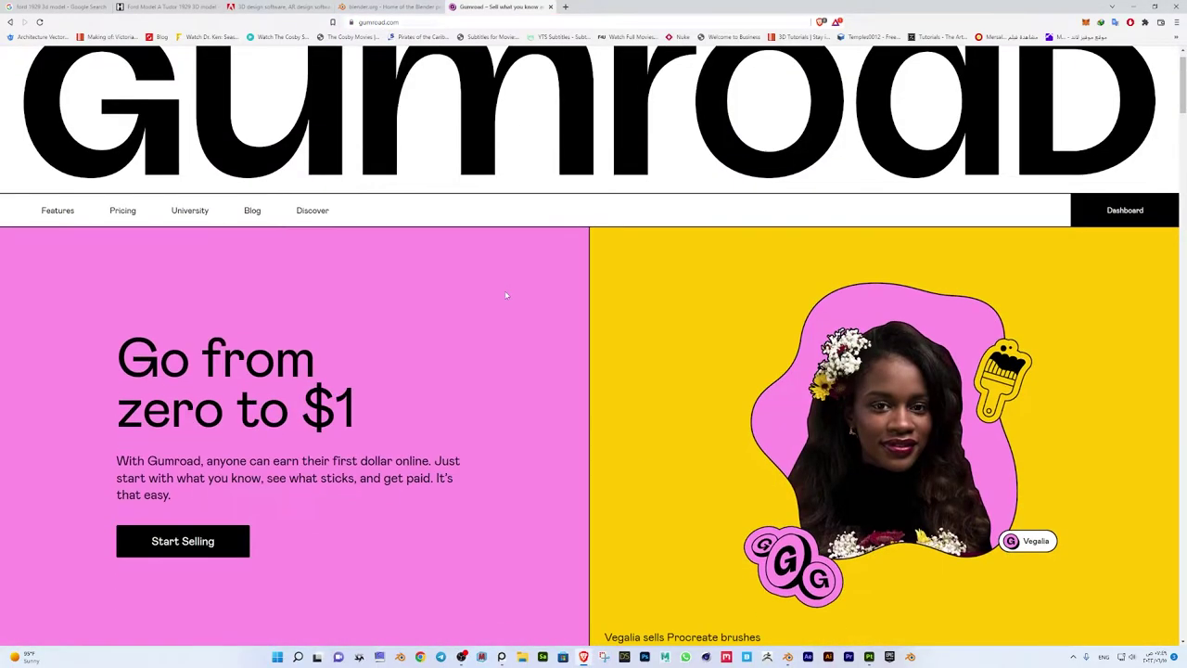
{"action": "left_click", "coordinate": [1126, 106]}
{"action": "scroll", "coordinate": [401, 286], "scroll_direction": "down", "scroll_amount": 2}
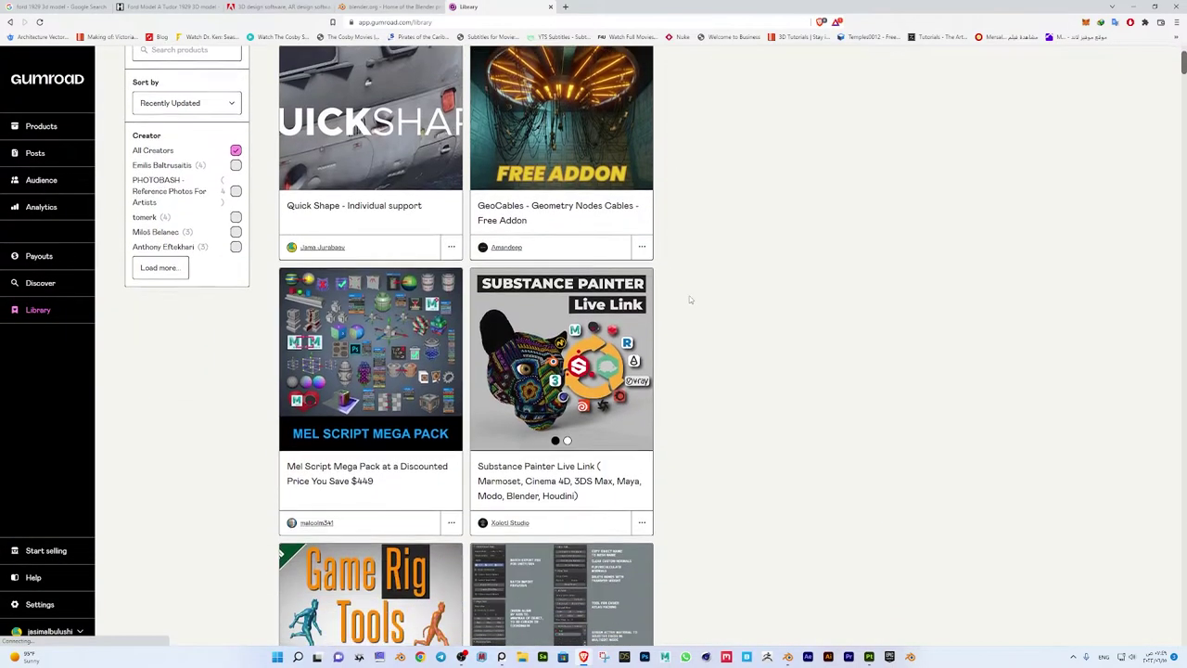
{"action": "left_click", "coordinate": [608, 287]}
{"action": "left_click_drag", "start_coordinate": [169, 84], "coordinate": [419, 151]}
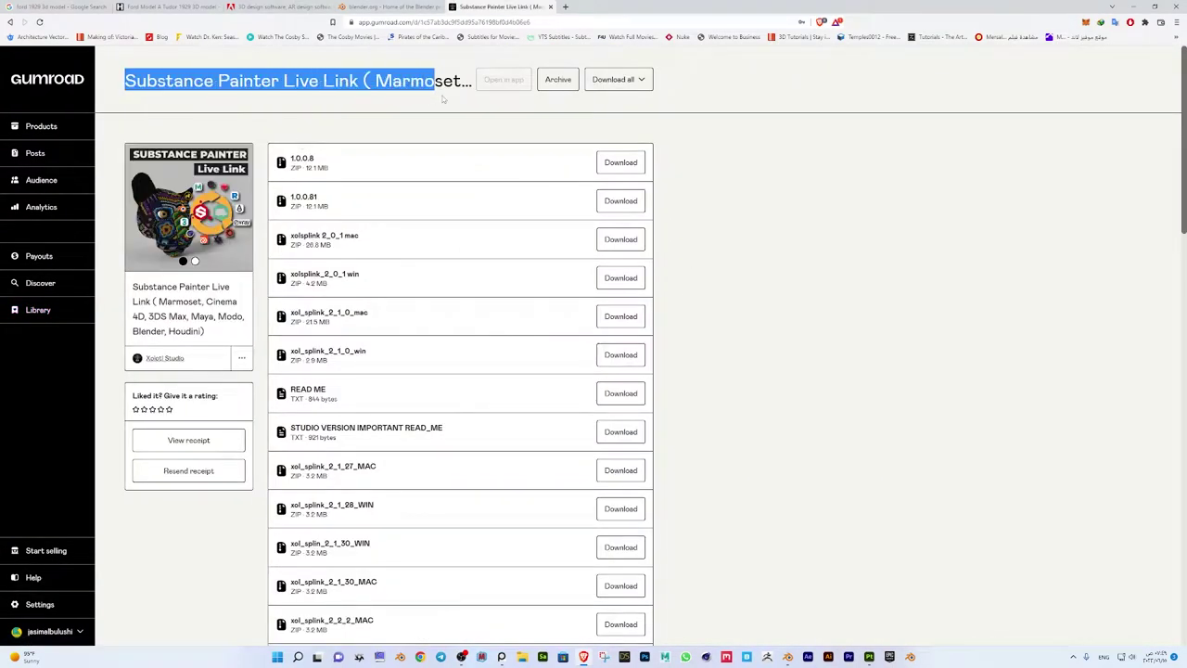
{"action": "scroll", "coordinate": [392, 267], "scroll_direction": "down", "scroll_amount": 2}
{"action": "scroll", "coordinate": [393, 268], "scroll_direction": "up", "scroll_amount": 2}
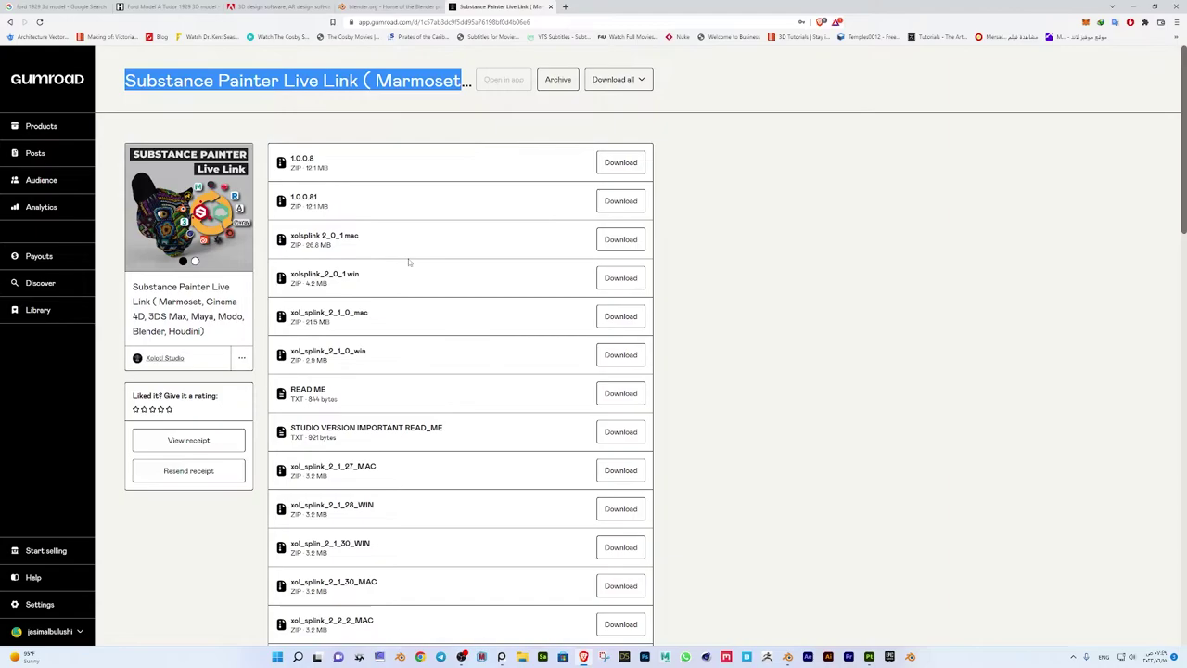
{"action": "left_click", "coordinate": [869, 656]}
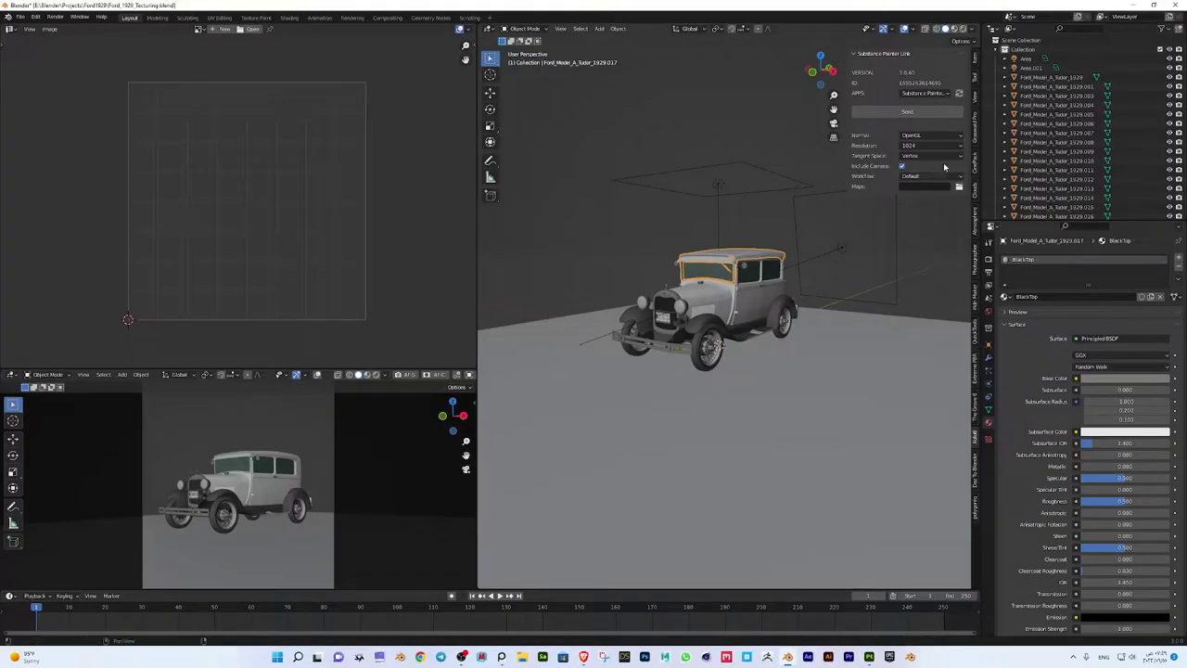
Select every car part from first to last in the Outliner and send them to Substance Painter
{"action": "left_click", "coordinate": [1053, 77]}
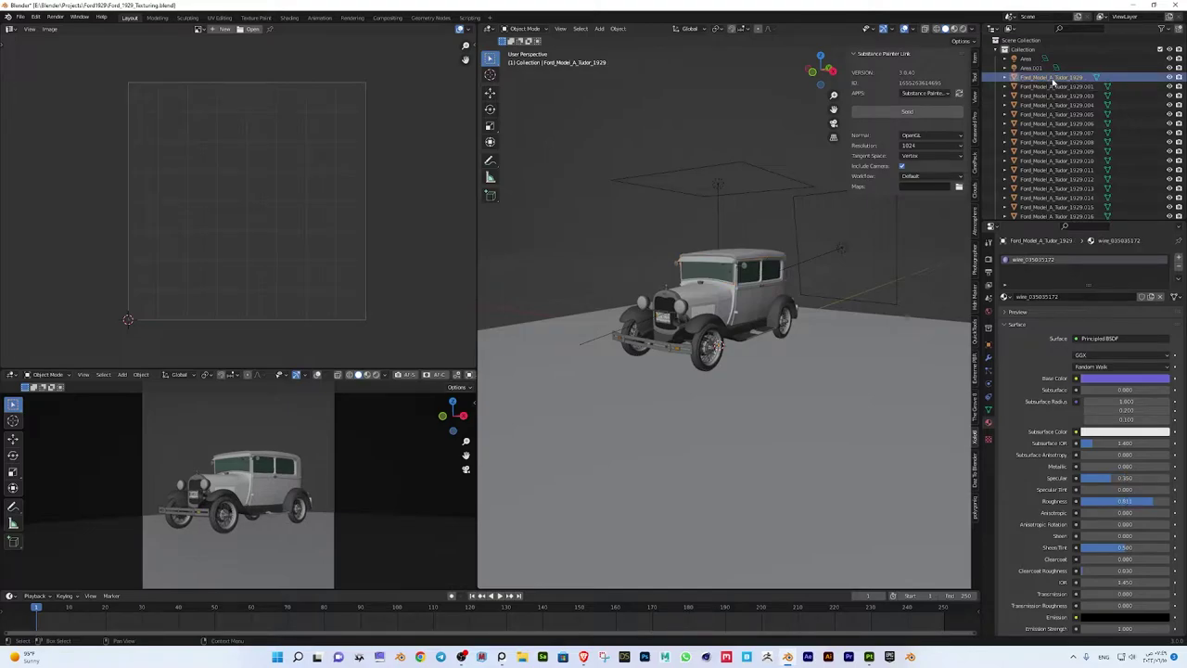
{"action": "scroll", "coordinate": [1052, 140], "scroll_direction": "down", "scroll_amount": 2}
{"action": "left_click", "coordinate": [1048, 192], "text": "shift"}
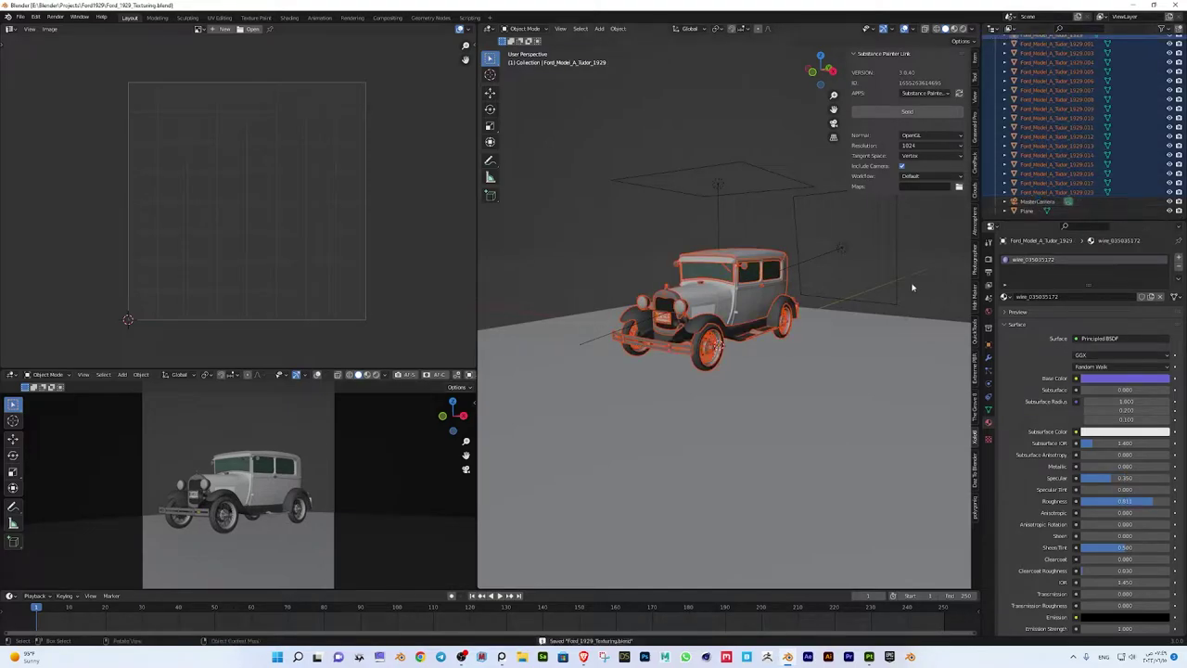
{"action": "left_click", "coordinate": [918, 113]}
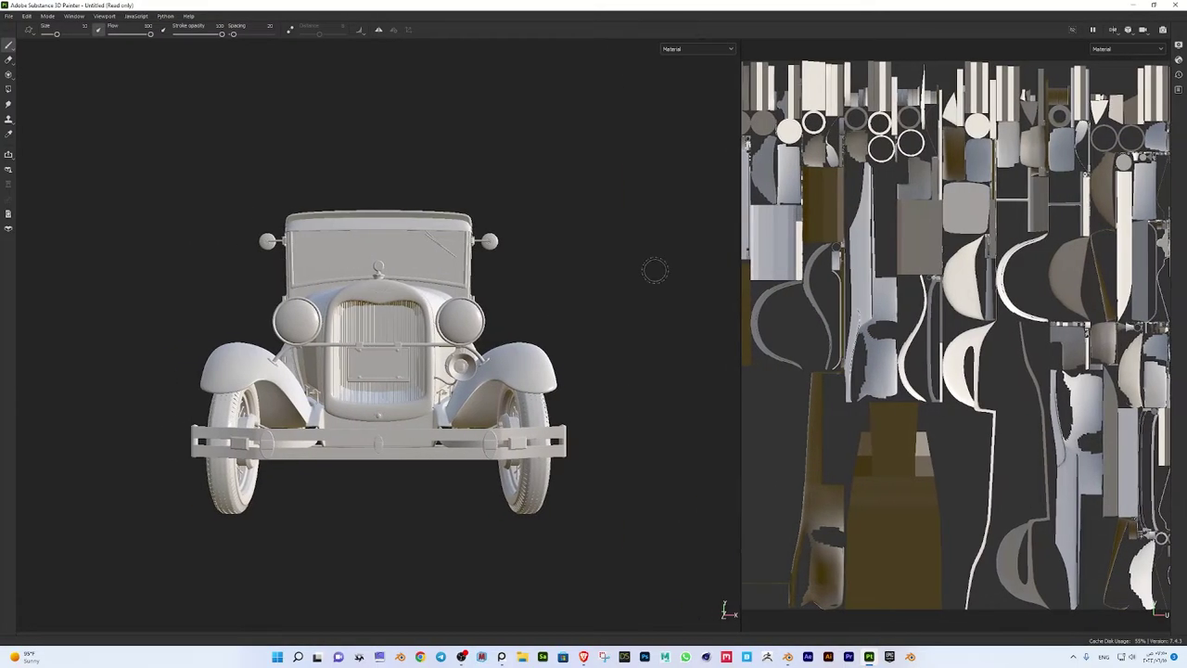
Save the project over Tex_autosave_1.spp, confirming the overwrite, and give the UV view more room
{"action": "left_click_drag", "start_coordinate": [654, 269], "coordinate": [483, 278], "text": "alt"}
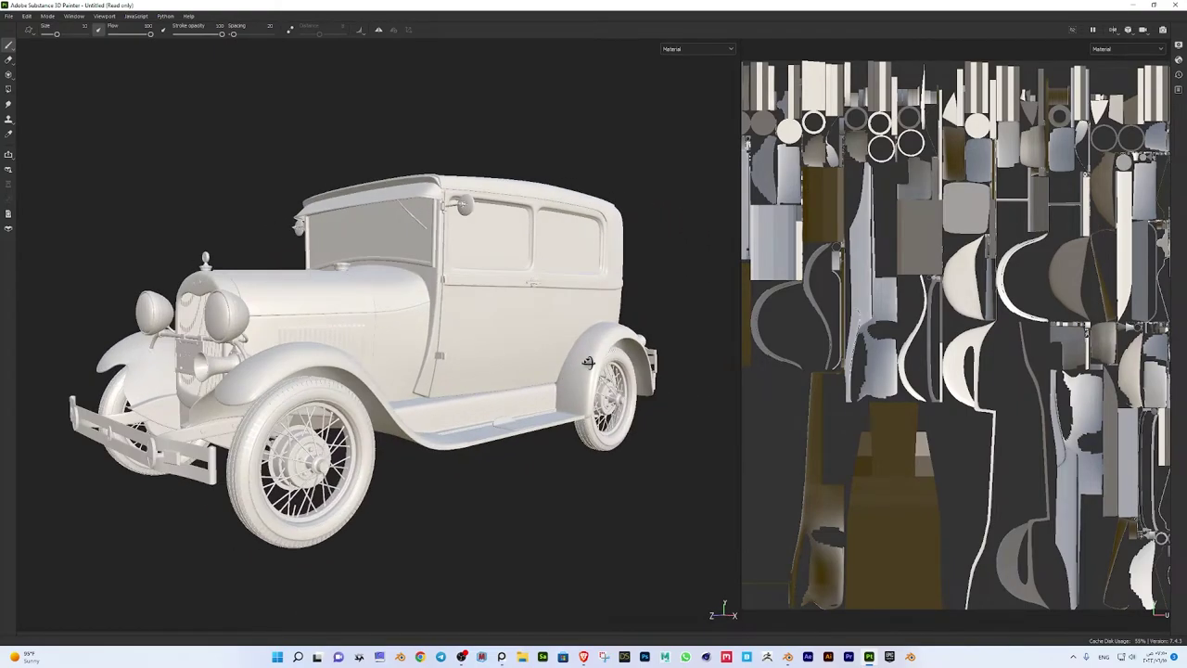
{"action": "left_click", "coordinate": [8, 16]}
{"action": "left_click", "coordinate": [36, 109]}
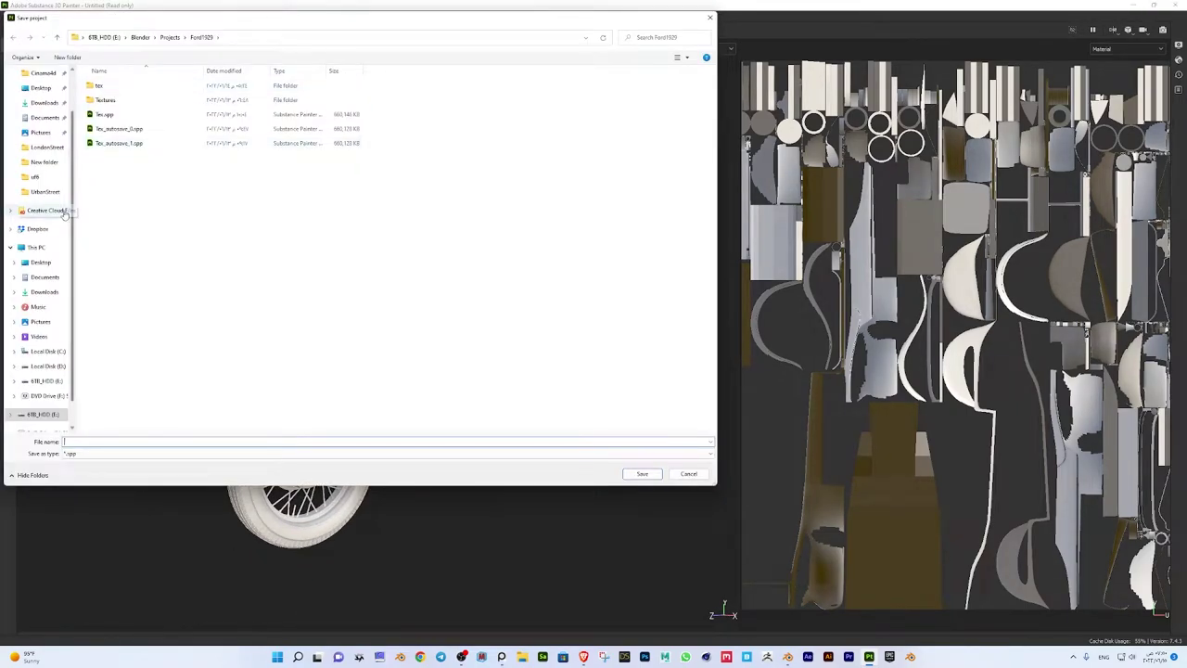
{"action": "left_click", "coordinate": [139, 144]}
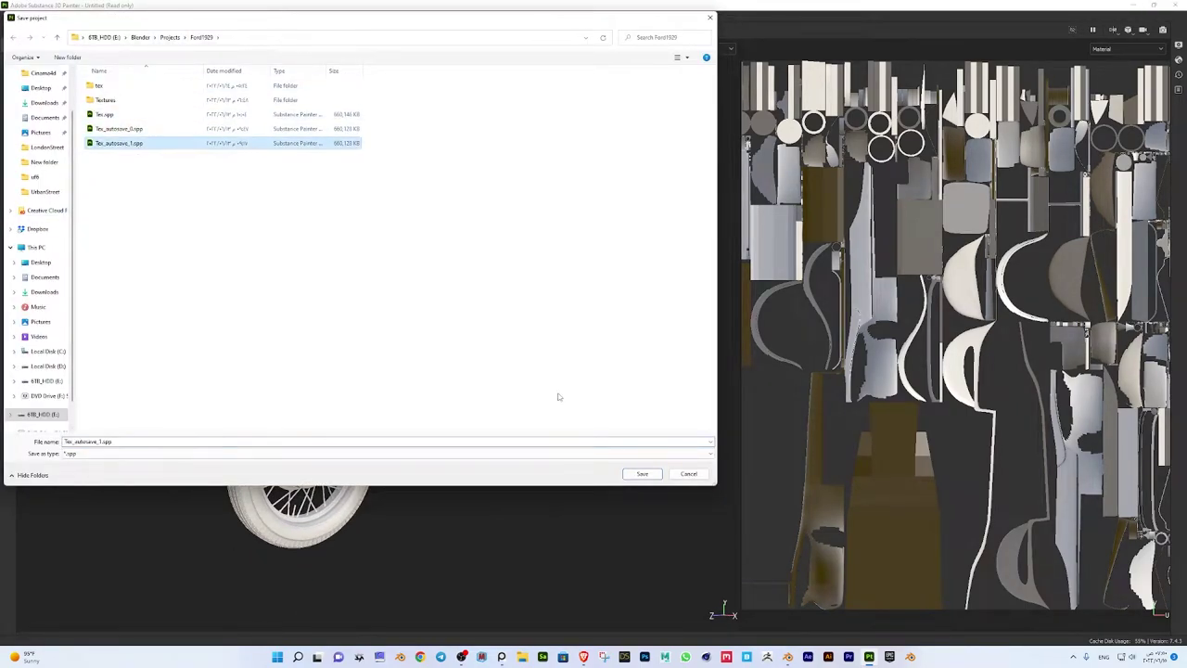
{"action": "left_click", "coordinate": [642, 474]}
{"action": "left_click", "coordinate": [644, 325]}
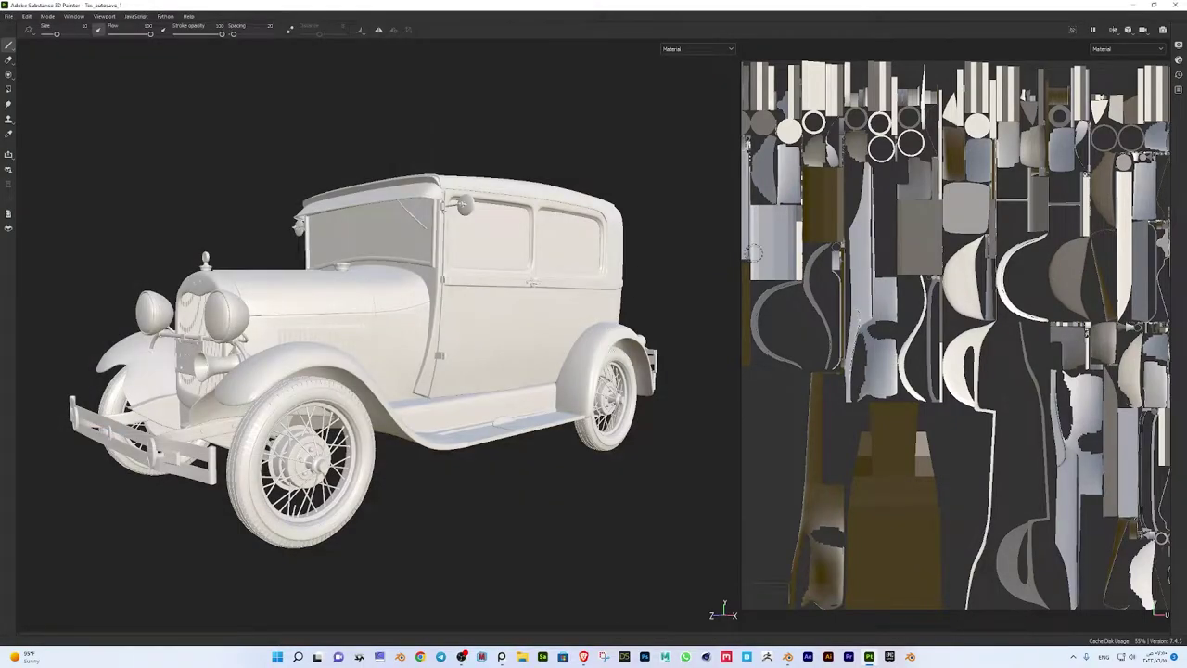
{"action": "left_click_drag", "start_coordinate": [741, 253], "coordinate": [660, 254]}
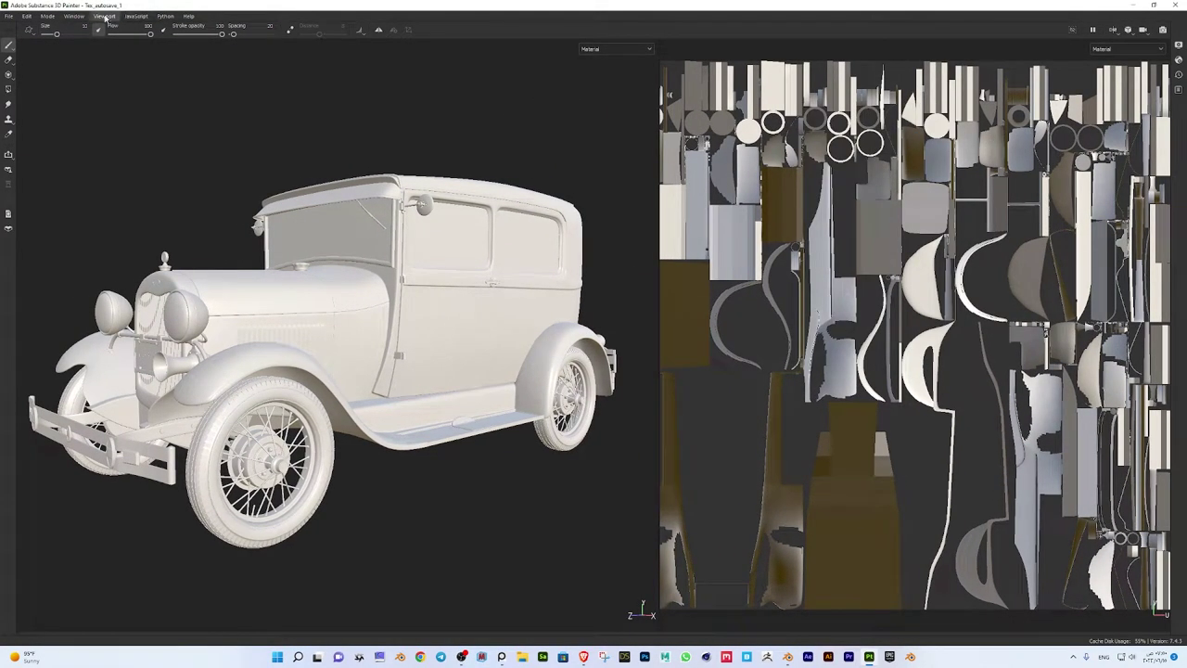
{"action": "left_click", "coordinate": [105, 17]}
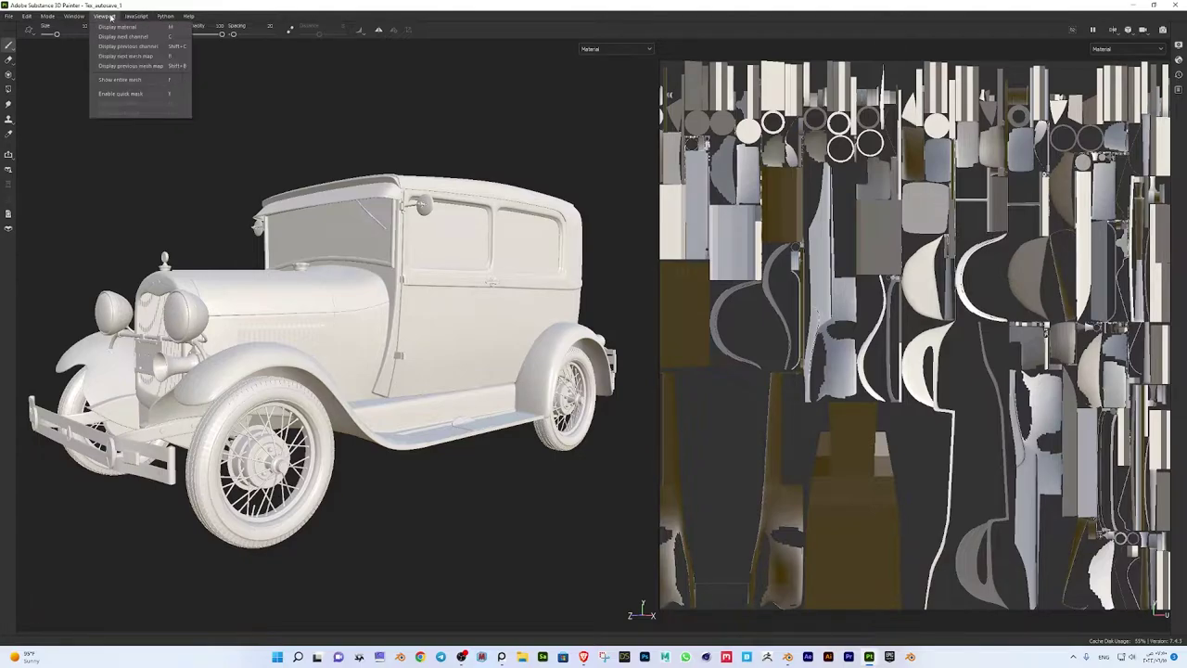
{"action": "mouse_move", "coordinate": [74, 16]}
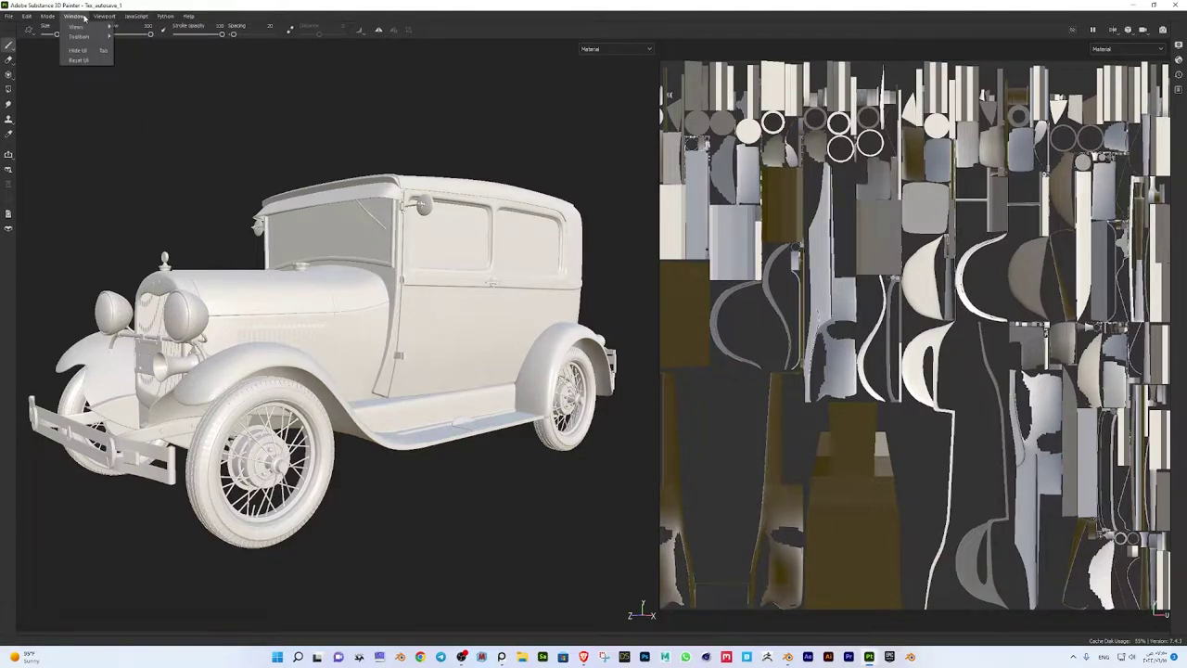
Reset the interface, enlarge the 3D view and texture set list, and hide the body panels
{"action": "left_click", "coordinate": [78, 59]}
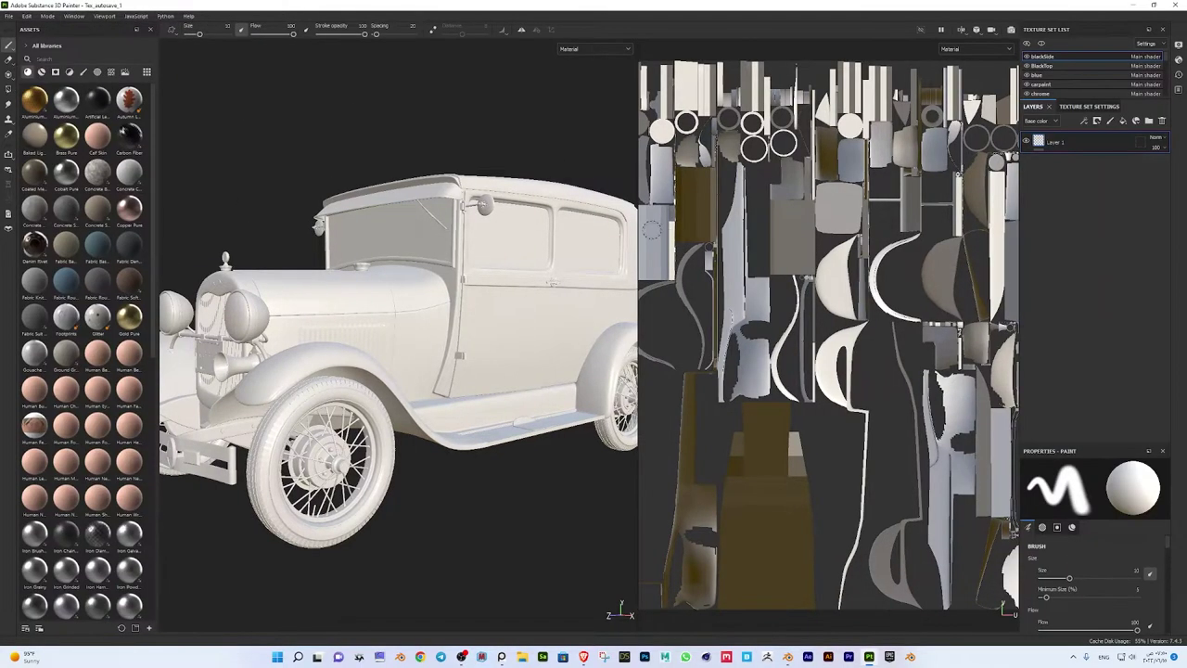
{"action": "left_click_drag", "start_coordinate": [638, 218], "coordinate": [773, 264]}
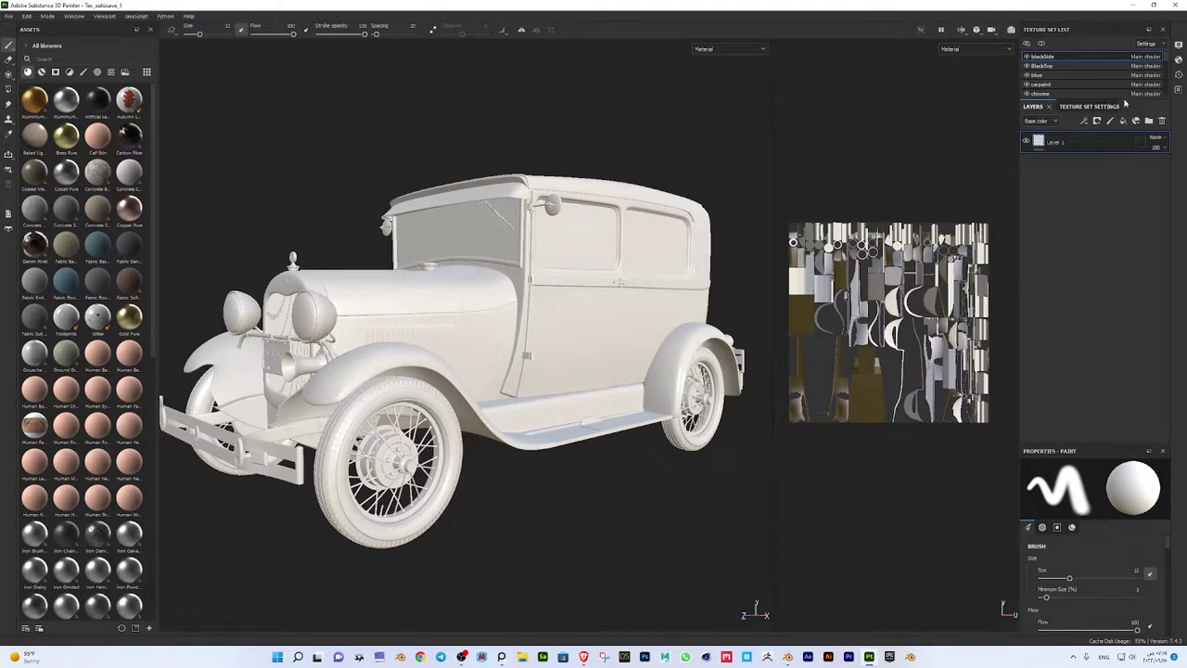
{"action": "left_click_drag", "start_coordinate": [1125, 98], "coordinate": [1125, 224]}
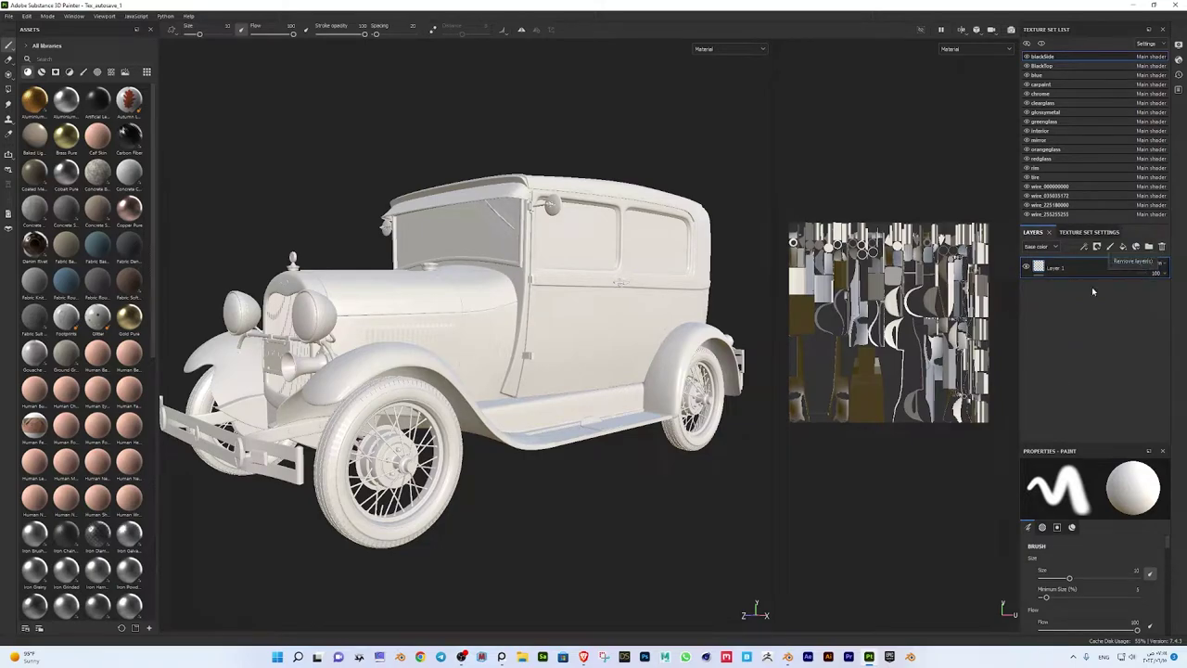
{"action": "scroll", "coordinate": [580, 369], "scroll_direction": "down", "scroll_amount": 2}
{"action": "left_click_drag", "start_coordinate": [528, 438], "coordinate": [599, 503], "text": "alt"}
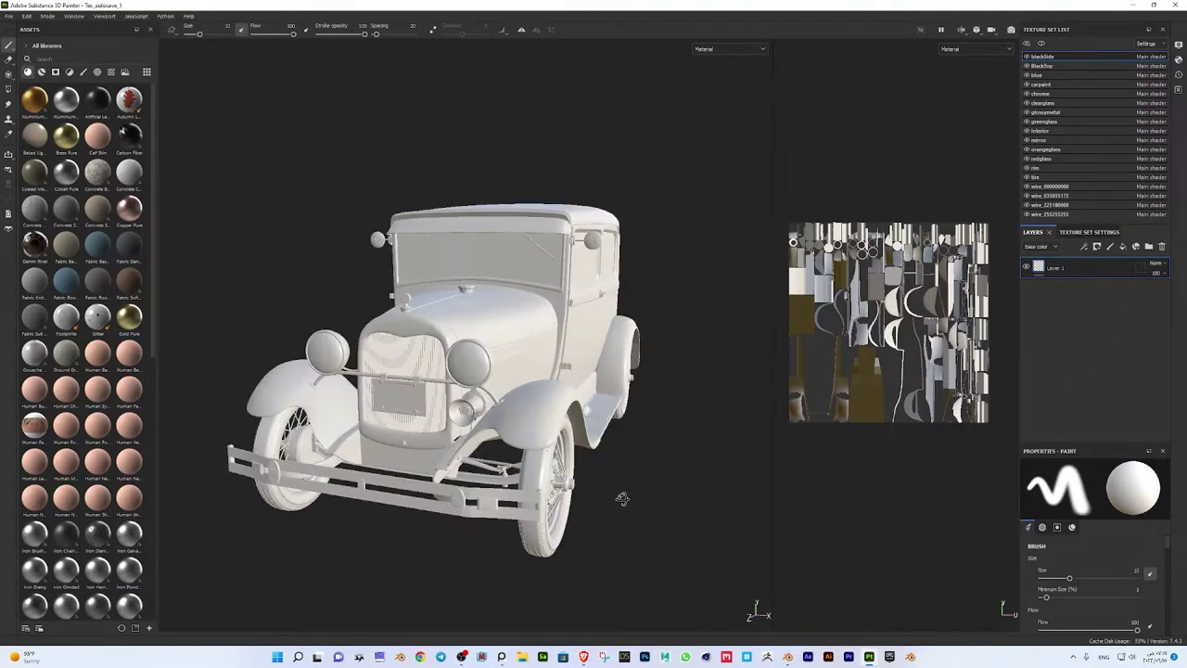
{"action": "left_click", "coordinate": [1040, 44]}
{"action": "mouse_move", "coordinate": [604, 657]}
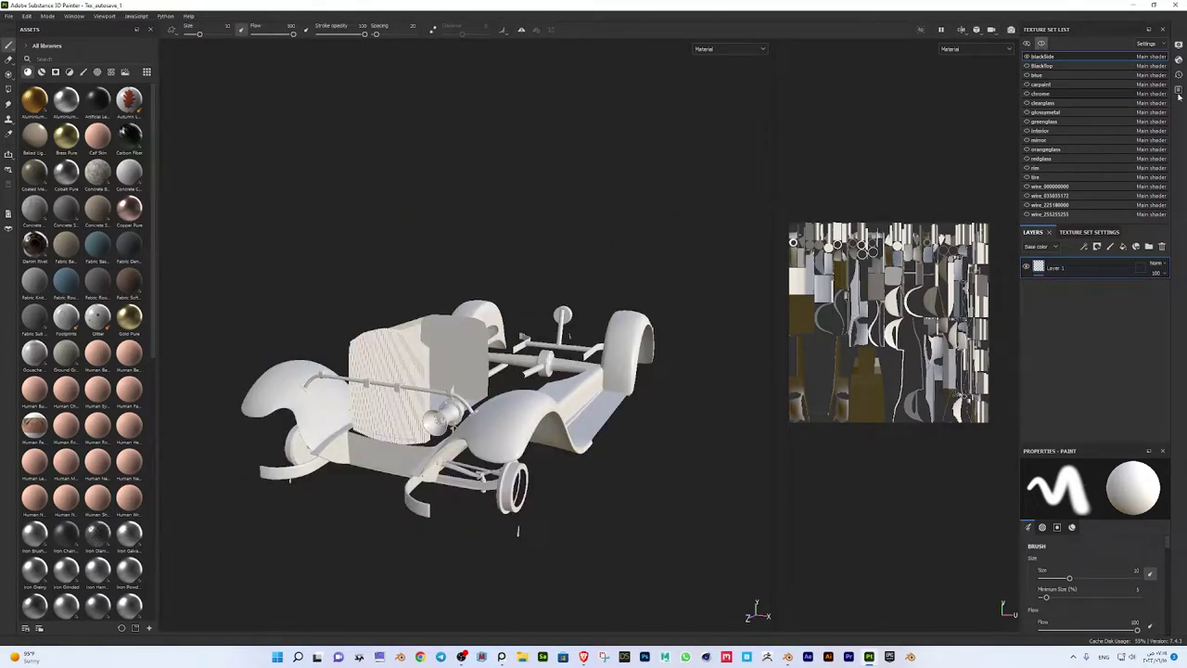
Open the old-car reference photos and pan the board onto one car photo
{"action": "left_click", "coordinate": [501, 657]}
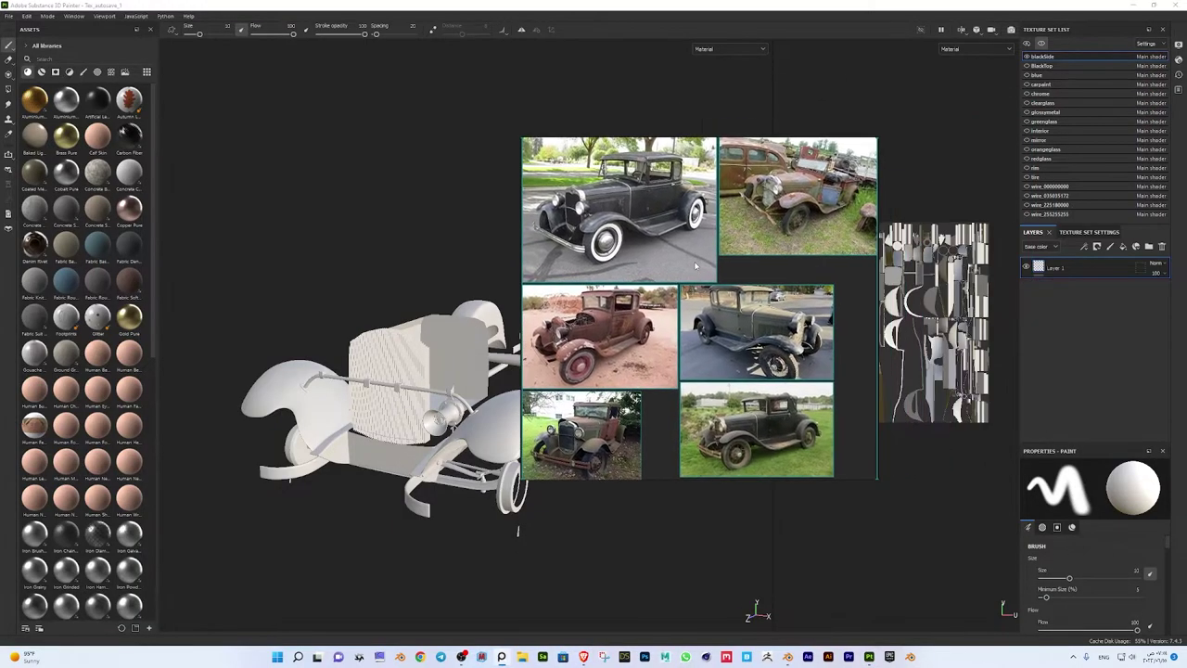
{"action": "scroll", "coordinate": [702, 274], "scroll_direction": "up", "scroll_amount": 3}
{"action": "left_click_drag", "start_coordinate": [702, 275], "coordinate": [635, 177]}
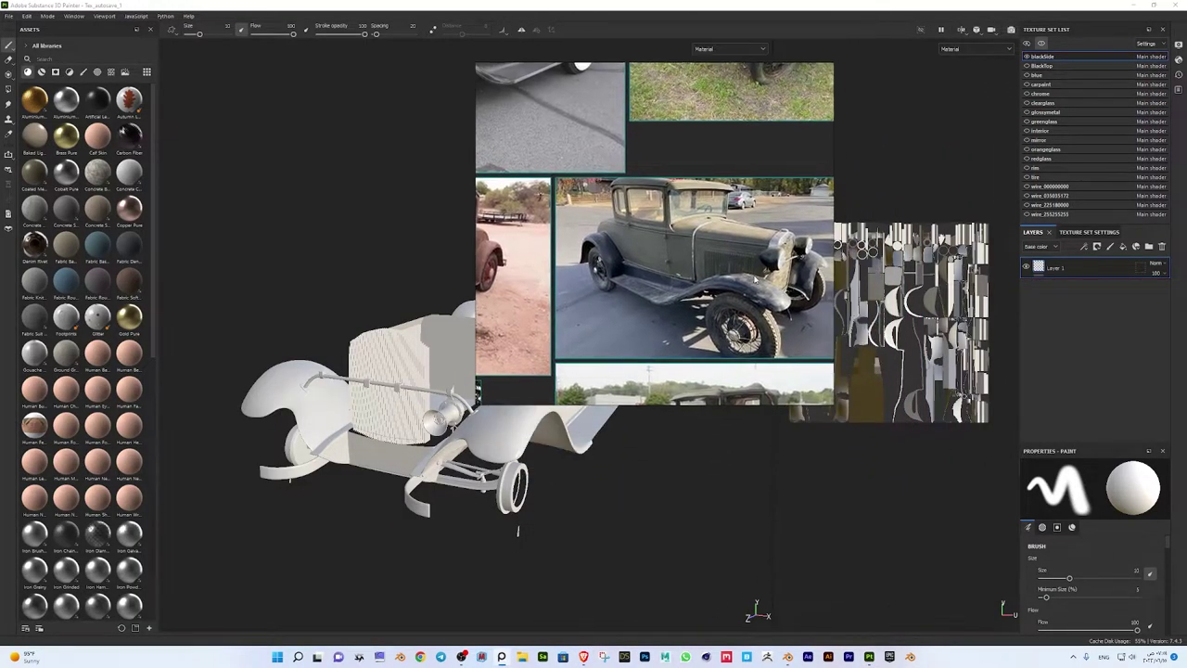
{"action": "scroll", "coordinate": [635, 177], "scroll_direction": "down", "scroll_amount": 3}
{"action": "scroll", "coordinate": [686, 288], "scroll_direction": "up", "scroll_amount": 2}
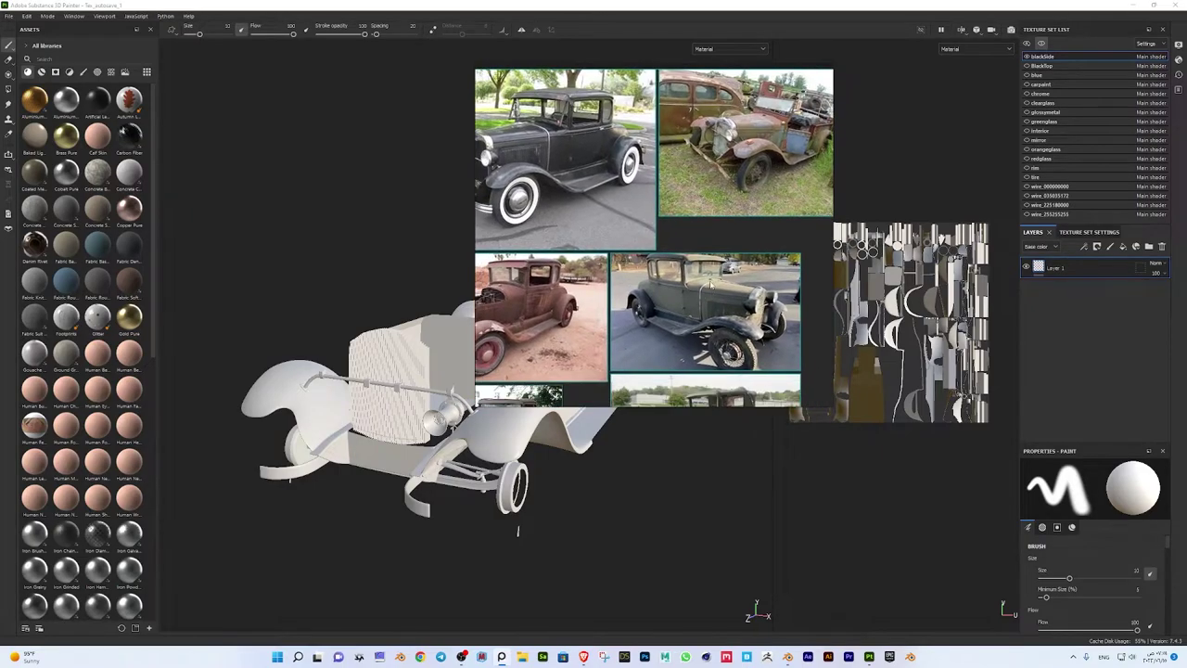
{"action": "scroll", "coordinate": [687, 287], "scroll_direction": "down", "scroll_amount": 4}
{"action": "scroll", "coordinate": [686, 287], "scroll_direction": "up", "scroll_amount": 3}
{"action": "left_click_drag", "start_coordinate": [687, 288], "coordinate": [619, 283]}
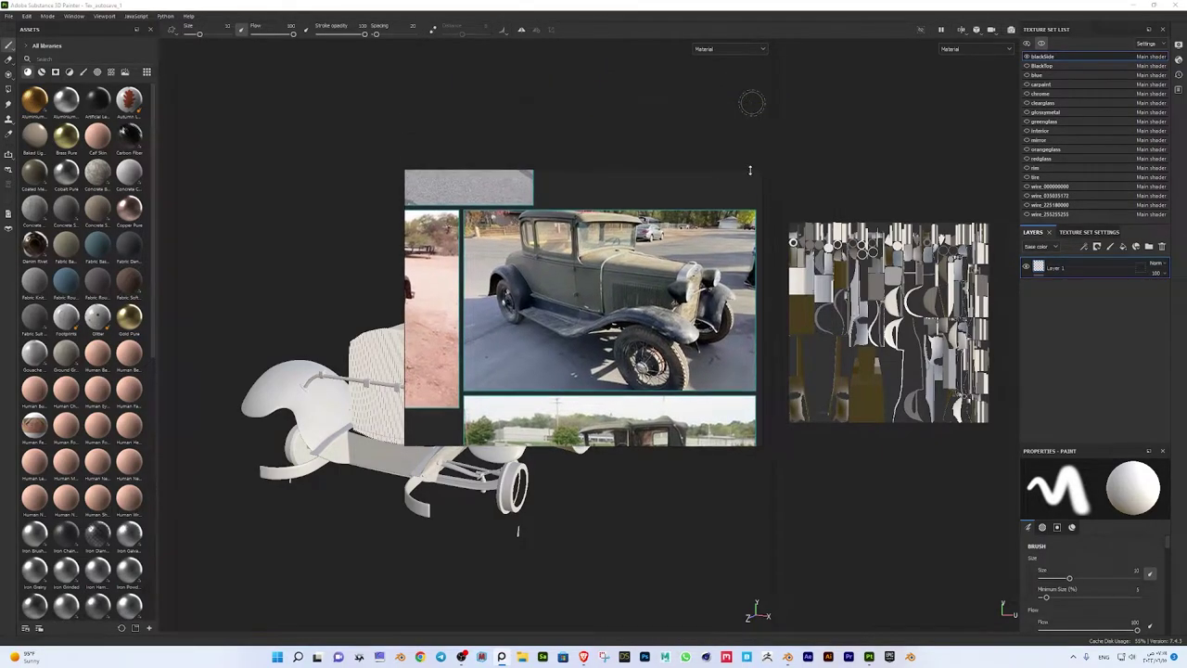
Crop the reference window to a single car photo, then unhide all texture sets
{"action": "left_click_drag", "start_coordinate": [689, 448], "coordinate": [689, 390]}
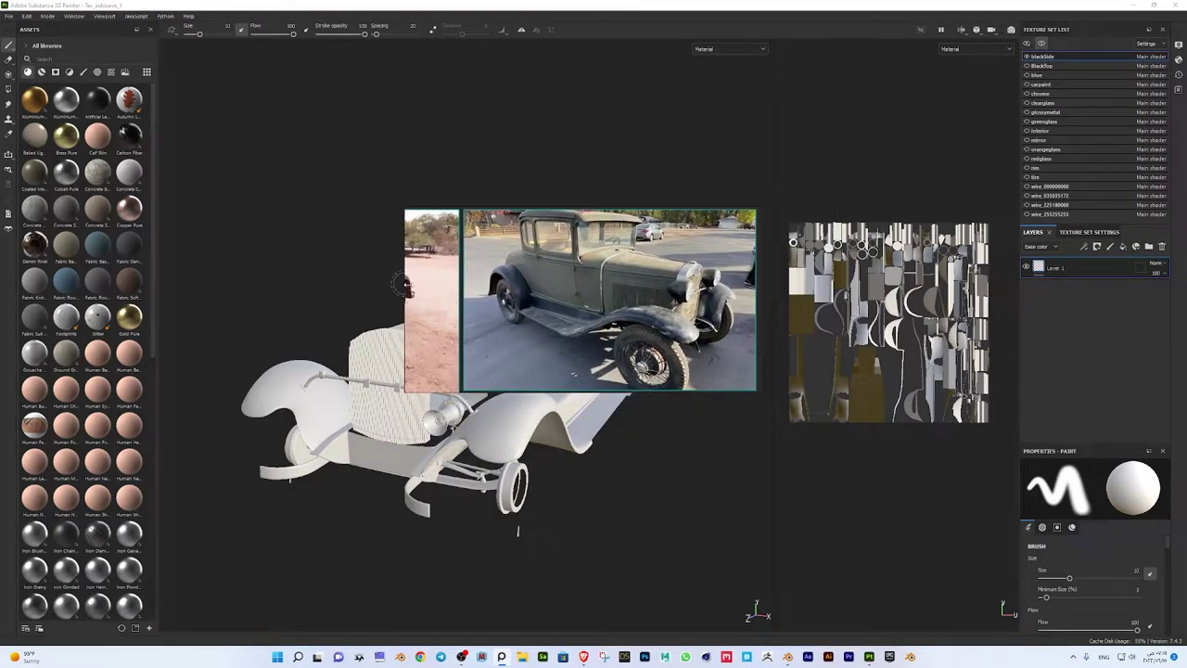
{"action": "left_click_drag", "start_coordinate": [404, 283], "coordinate": [455, 282]}
{"action": "left_click_drag", "start_coordinate": [646, 252], "coordinate": [356, 88]}
{"action": "scroll", "coordinate": [356, 87], "scroll_direction": "down", "scroll_amount": 3}
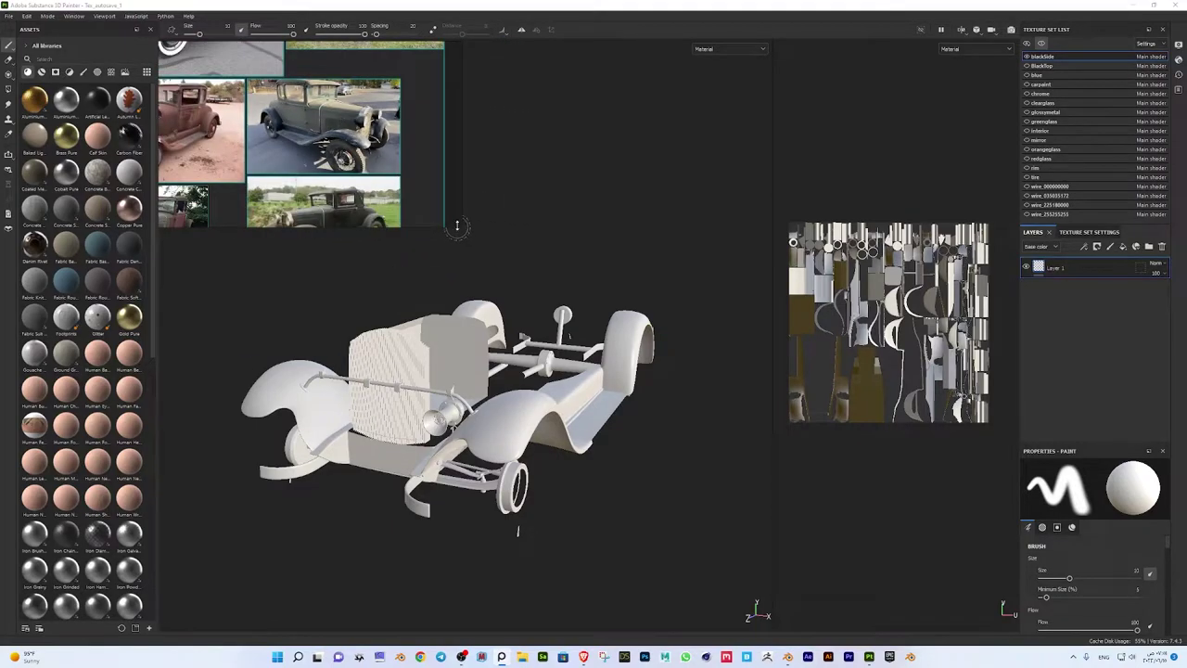
{"action": "left_click_drag", "start_coordinate": [456, 223], "coordinate": [406, 172]}
{"action": "left_click_drag", "start_coordinate": [329, 37], "coordinate": [329, 78]}
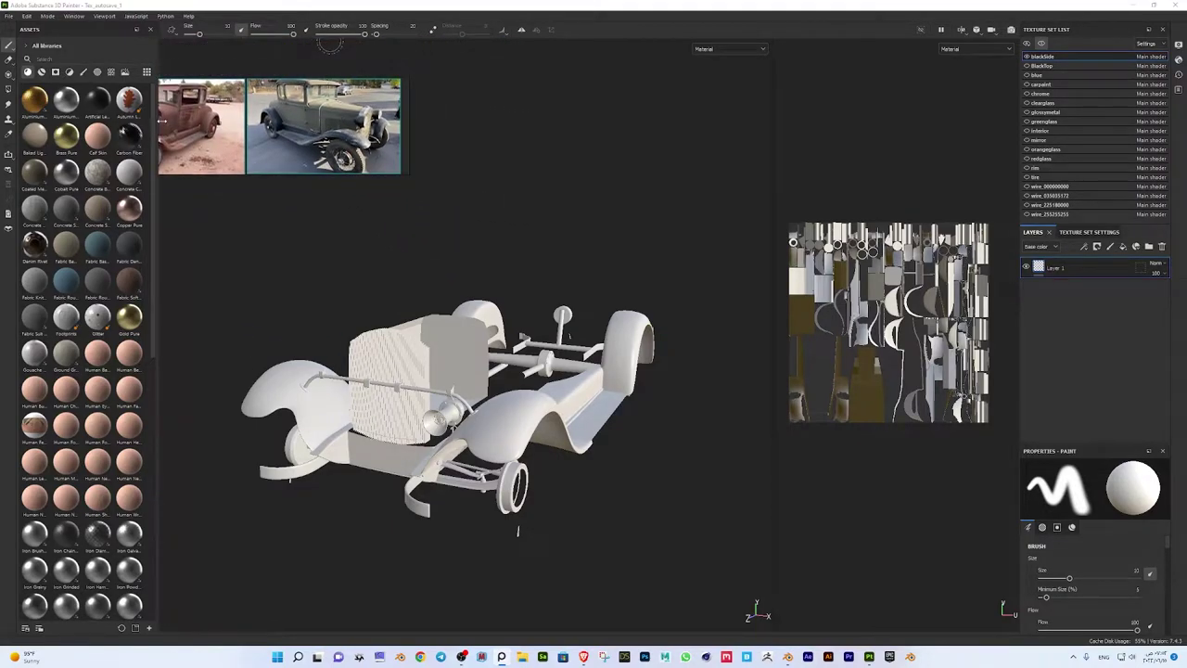
{"action": "left_click_drag", "start_coordinate": [161, 120], "coordinate": [245, 121]}
{"action": "scroll", "coordinate": [325, 120], "scroll_direction": "up", "scroll_amount": 2}
{"action": "mouse_move", "coordinate": [350, 119]}
{"action": "left_mouse_down"}
{"action": "mouse_move", "coordinate": [323, 119]}
{"action": "mouse_move", "coordinate": [274, 83]}
{"action": "left_mouse_up"}
{"action": "left_click", "coordinate": [1043, 45]}
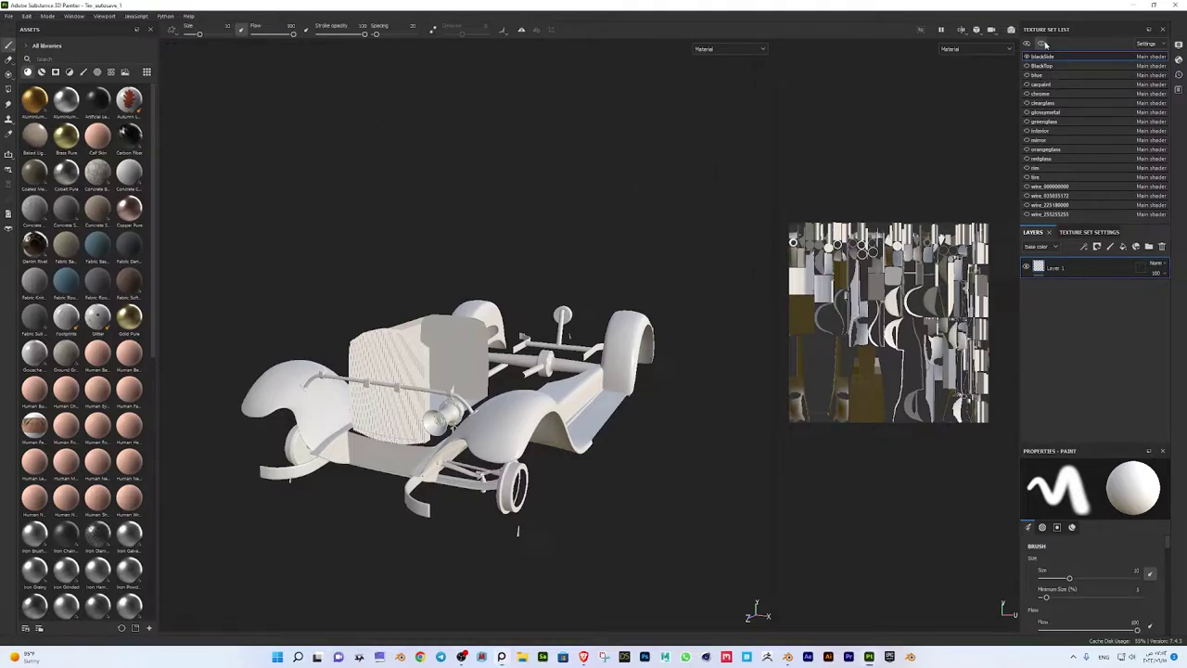
{"action": "left_click", "coordinate": [1043, 45]}
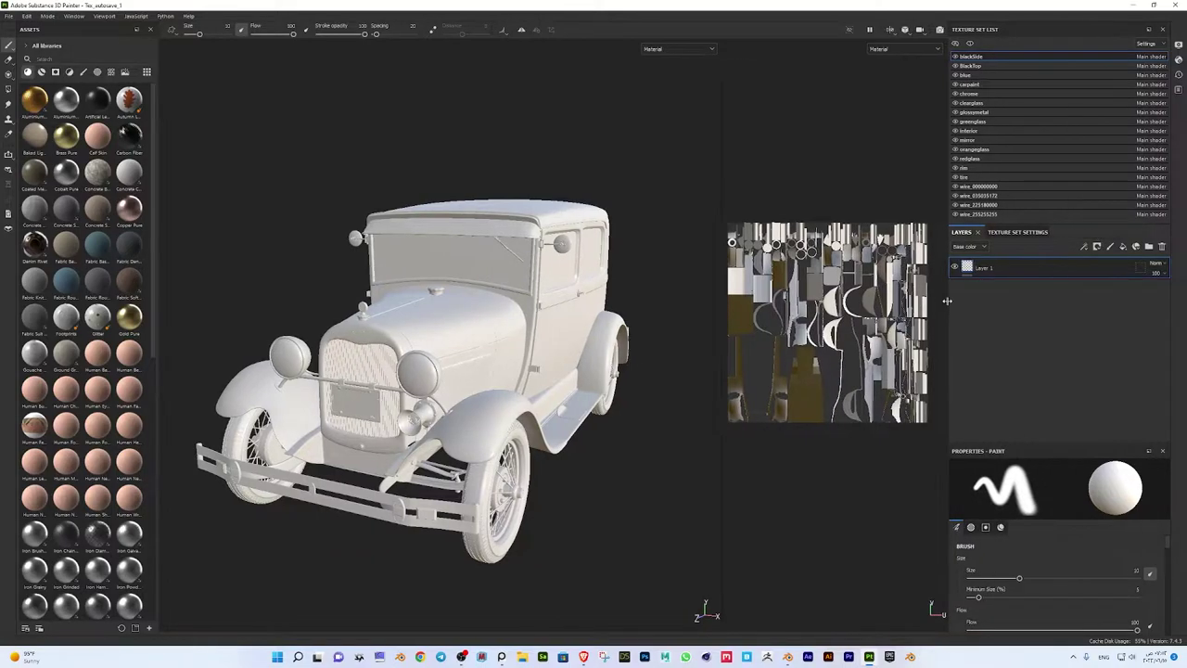
Set up Bake Mesh Maps with 4096 output size, unchecking World space normal and ID
{"action": "left_click", "coordinate": [1016, 233]}
{"action": "scroll", "coordinate": [1057, 352], "scroll_direction": "down", "scroll_amount": 3}
{"action": "scroll", "coordinate": [1057, 353], "scroll_direction": "down", "scroll_amount": 3}
{"action": "left_click", "coordinate": [1129, 363]}
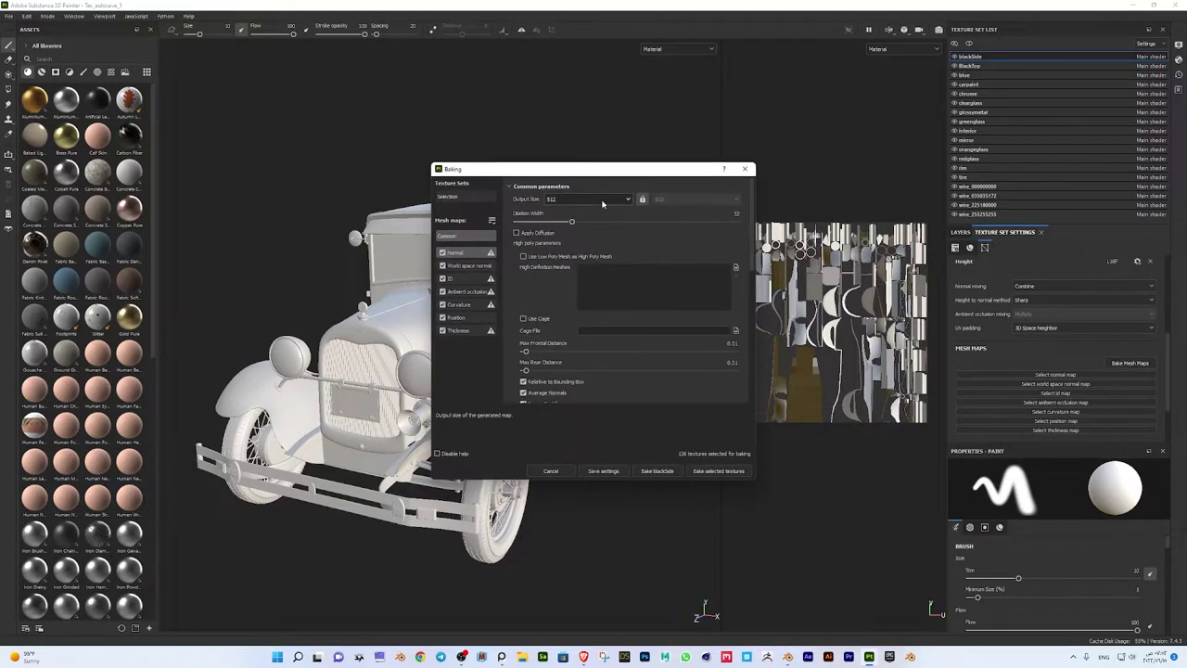
{"action": "left_click", "coordinate": [589, 198]}
{"action": "left_click", "coordinate": [572, 275]}
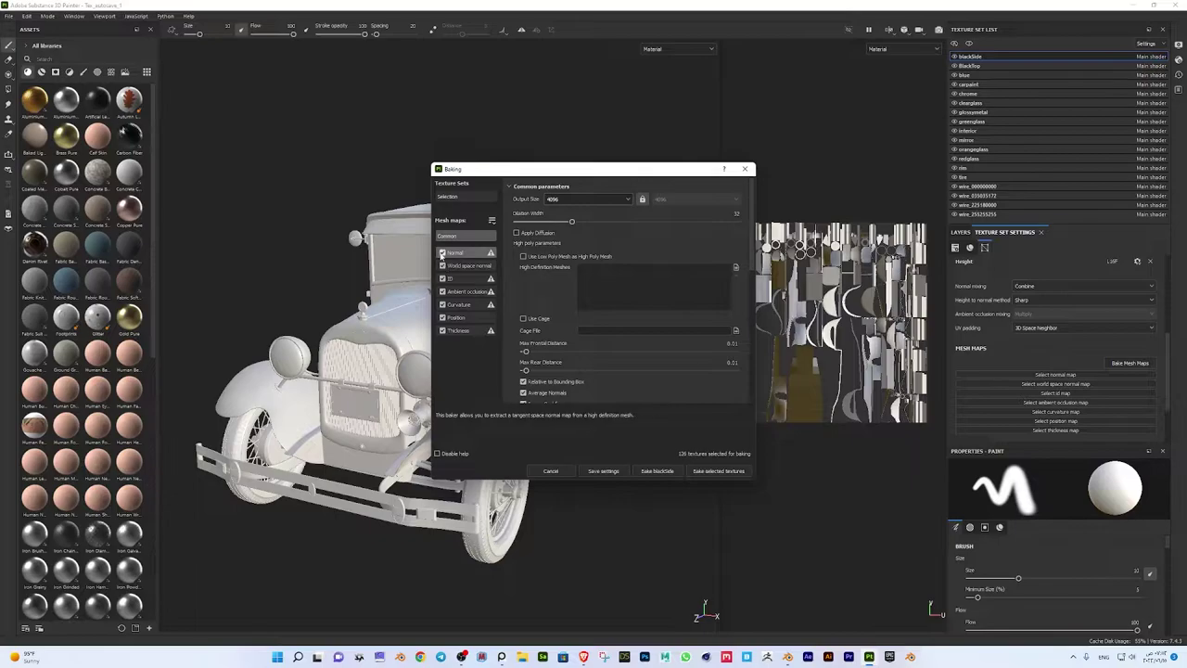
{"action": "left_click", "coordinate": [442, 265]}
{"action": "left_click", "coordinate": [442, 278]}
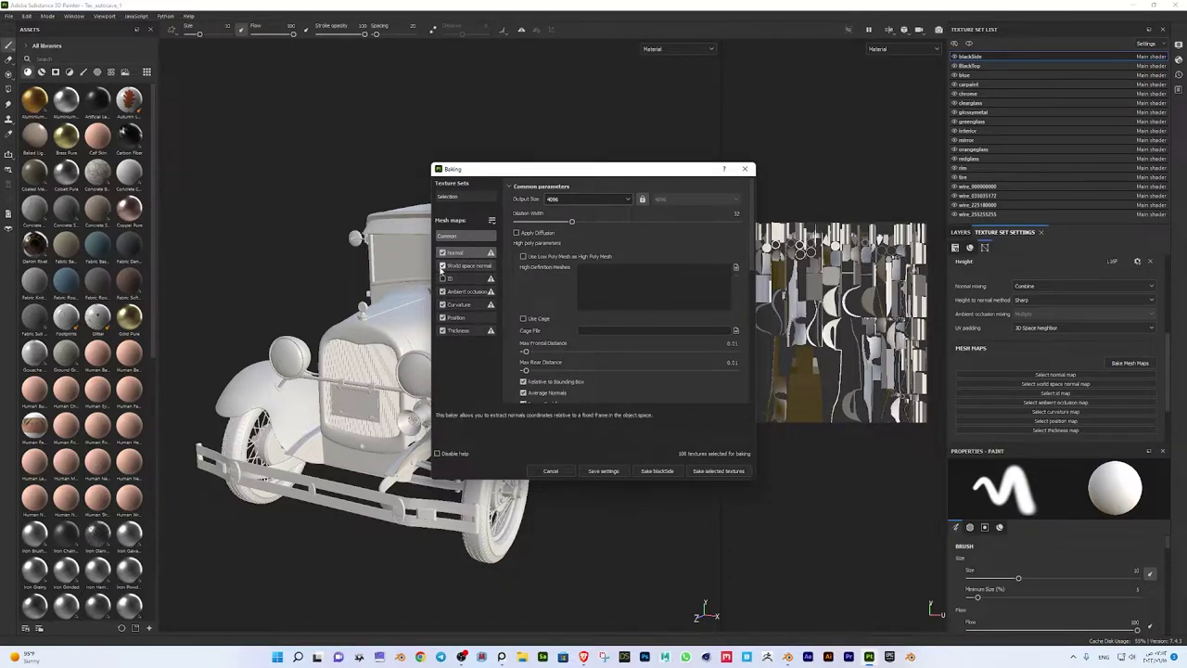
Bake the mesh maps for all texture sets and close the finished bake report
{"action": "left_click", "coordinate": [715, 470]}
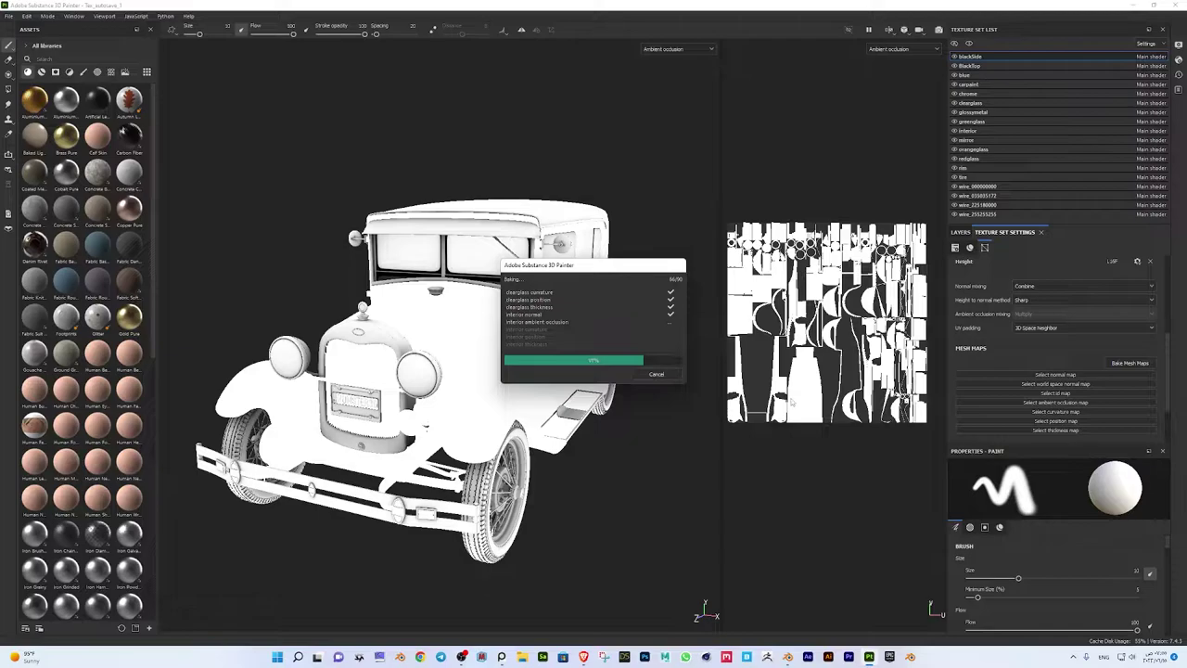
{"action": "left_click", "coordinate": [1164, 555]}
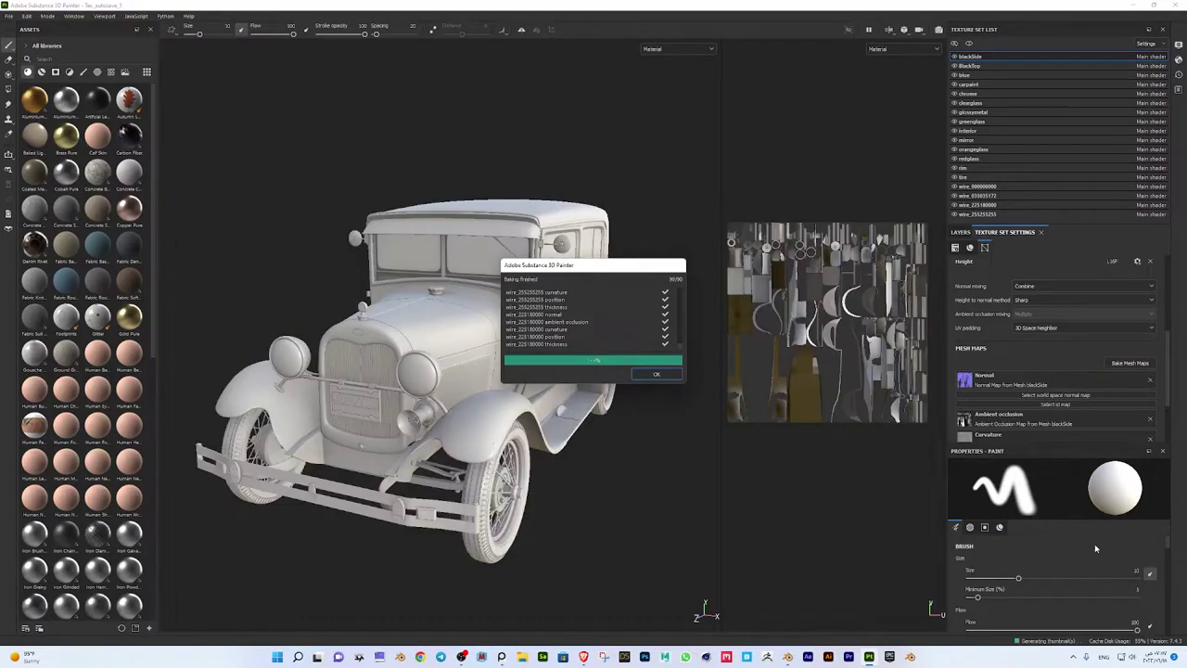
{"action": "left_click", "coordinate": [656, 373]}
Rebalance the assets, 3D and UV panels, then select carpaint and show its layer stack
{"action": "left_click_drag", "start_coordinate": [721, 180], "coordinate": [796, 232]}
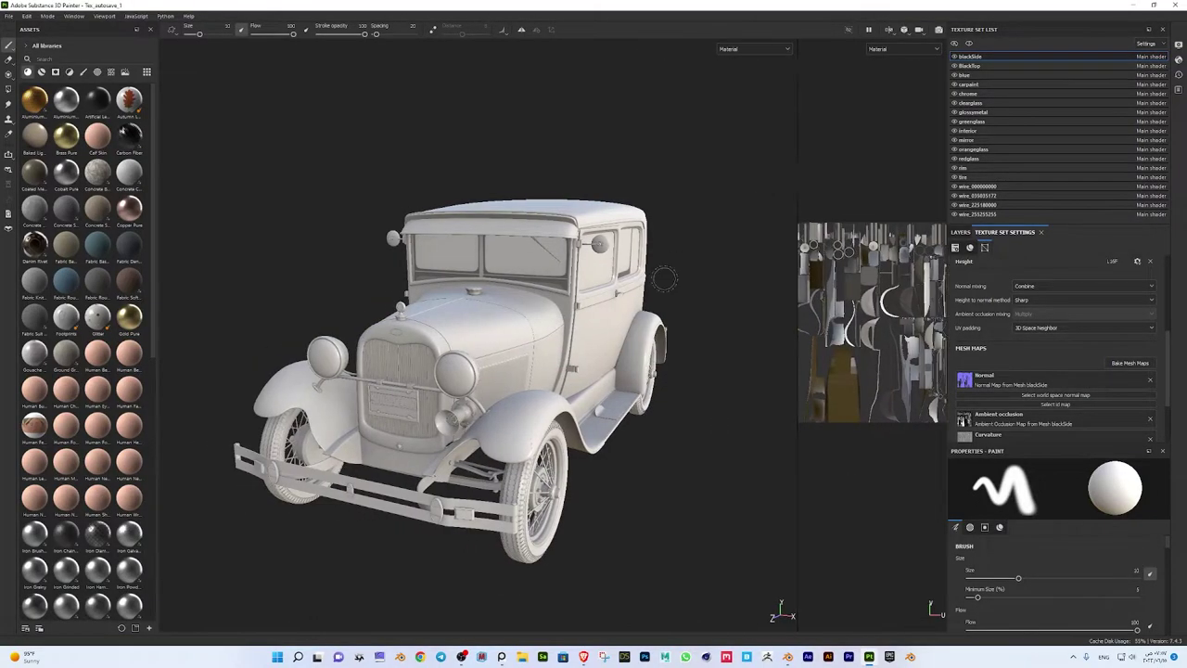
{"action": "left_click_drag", "start_coordinate": [664, 278], "coordinate": [712, 283], "text": "alt"}
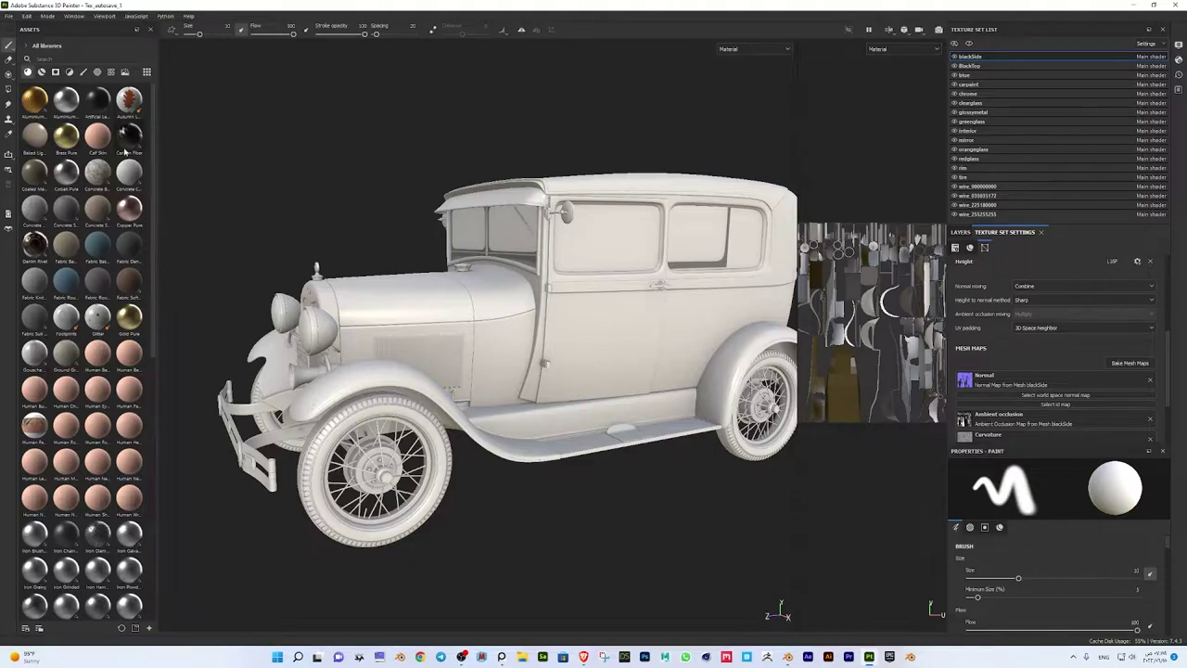
{"action": "left_click_drag", "start_coordinate": [153, 160], "coordinate": [258, 168]}
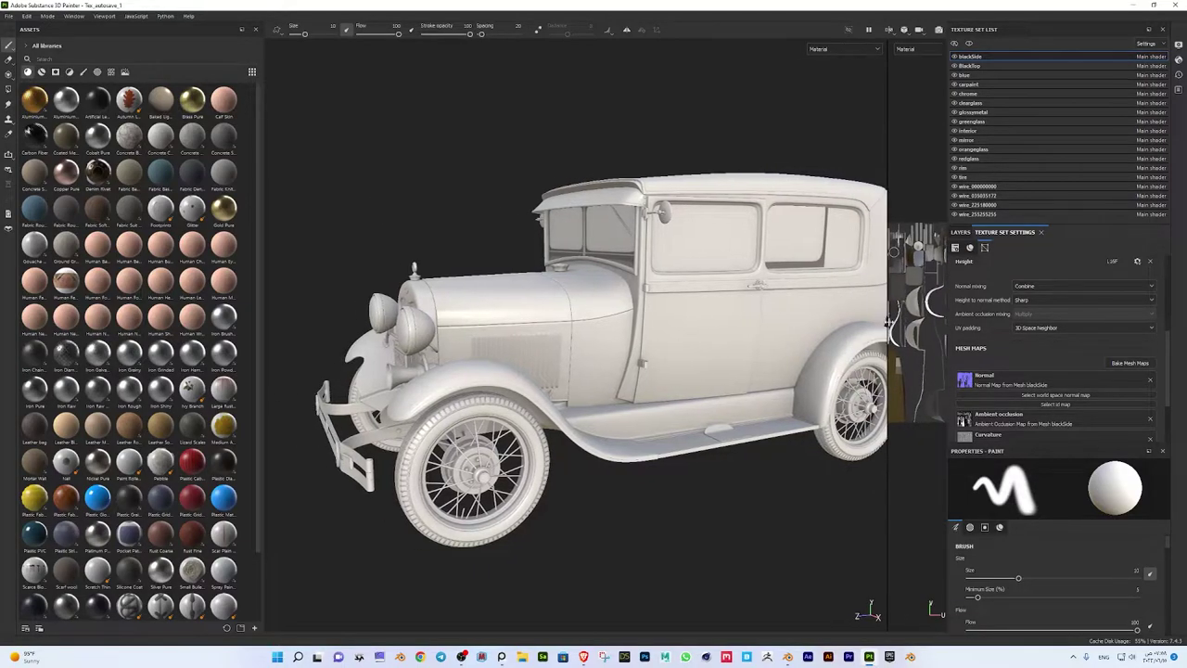
{"action": "left_click_drag", "start_coordinate": [817, 315], "coordinate": [893, 315]}
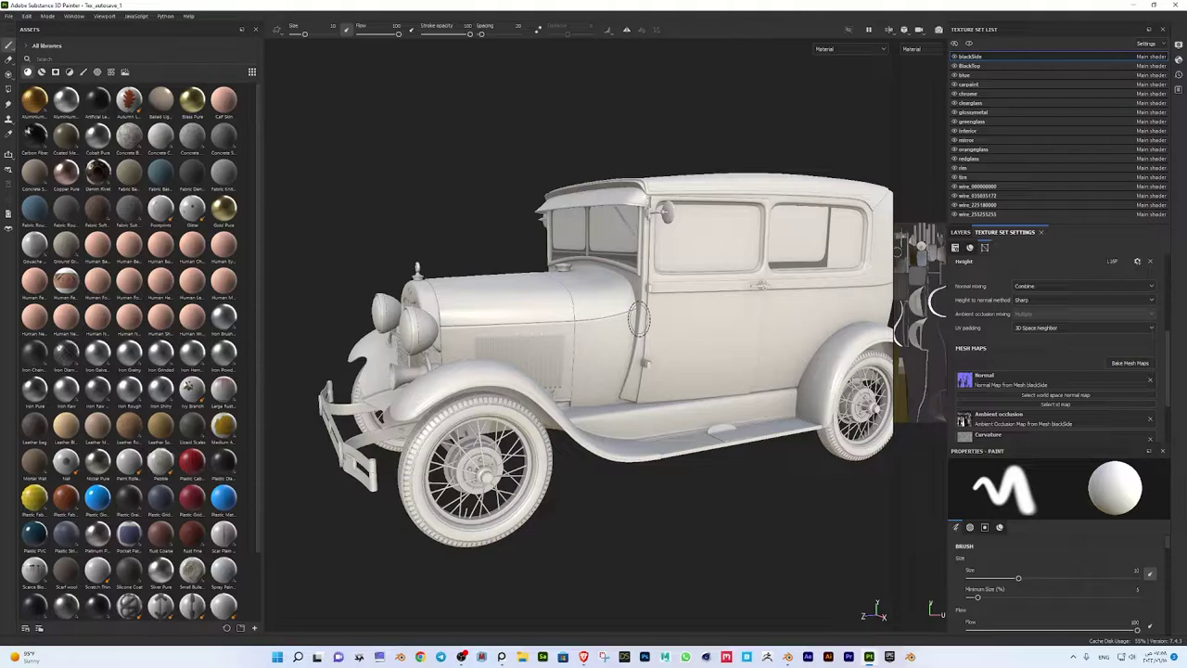
{"action": "left_click_drag", "start_coordinate": [893, 149], "coordinate": [744, 148]}
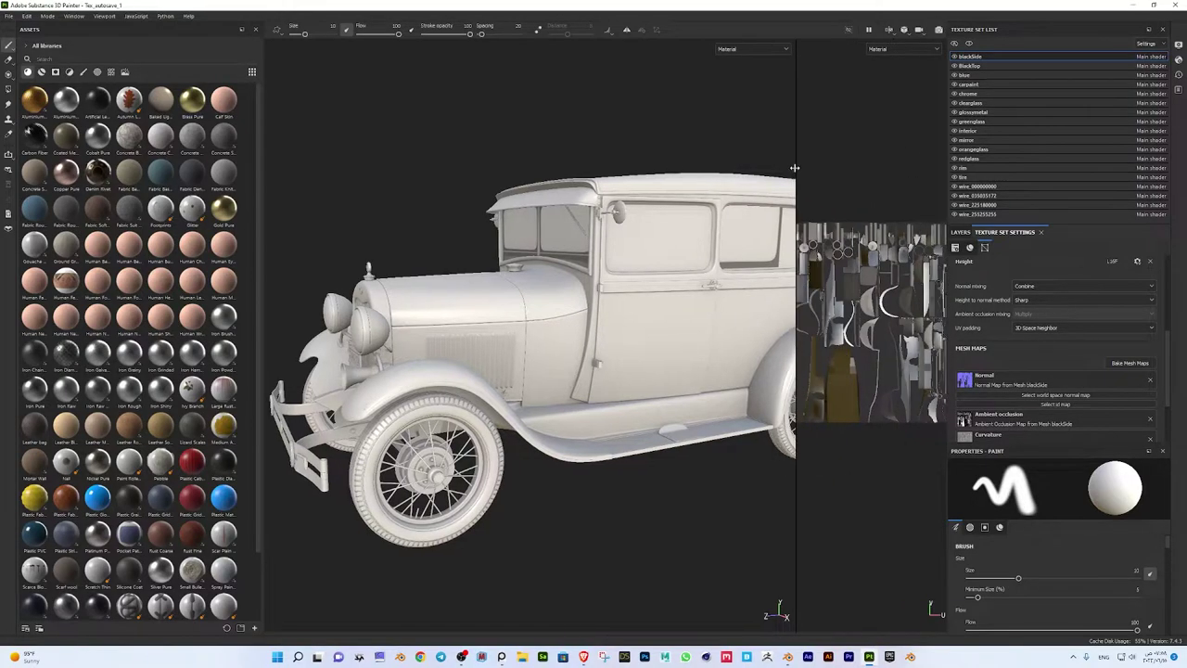
{"action": "left_click_drag", "start_coordinate": [704, 306], "coordinate": [612, 320], "text": "alt"}
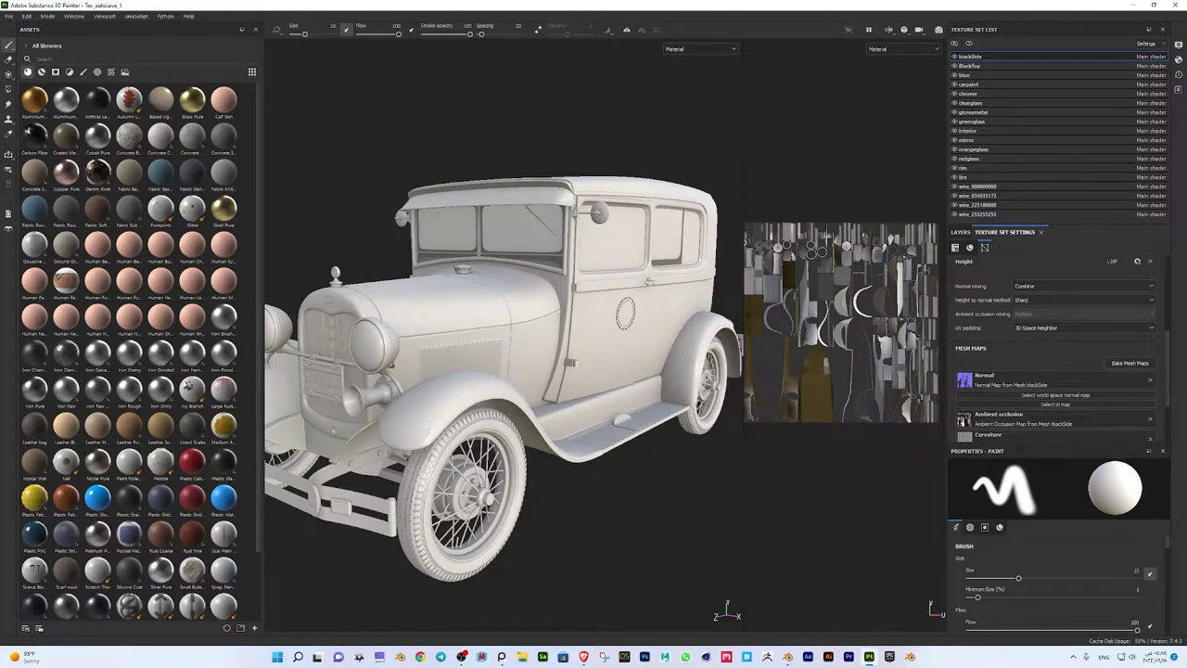
{"action": "left_click", "coordinate": [969, 84]}
{"action": "left_click", "coordinate": [961, 232]}
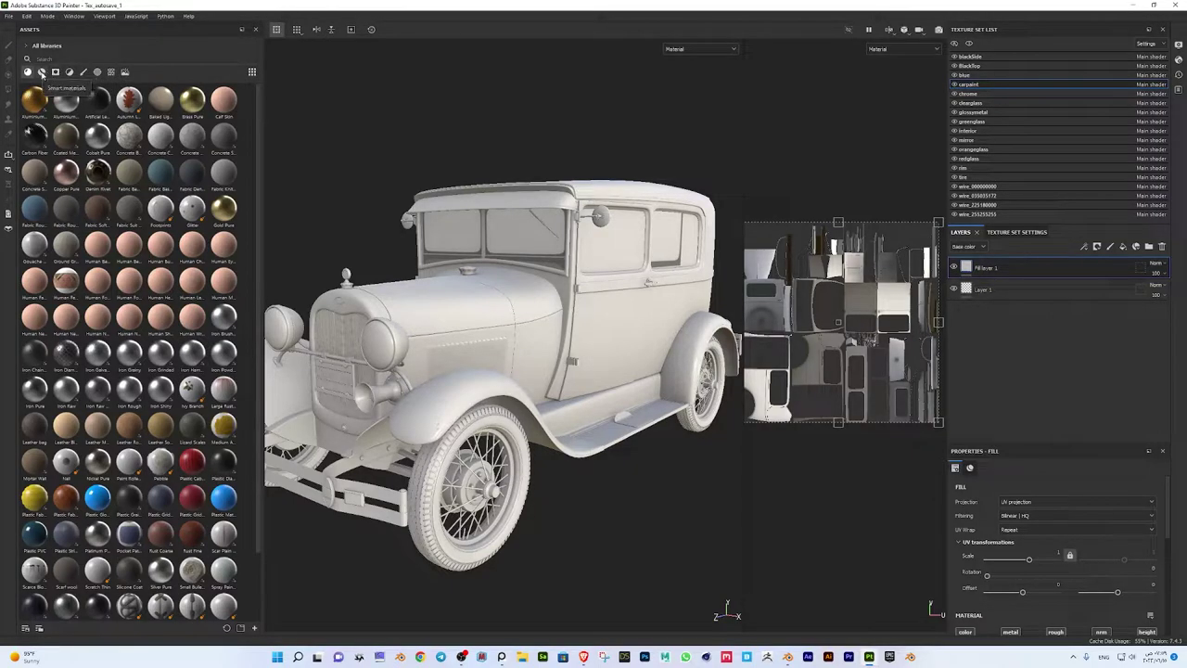
{"action": "mouse_move", "coordinate": [192, 171]}
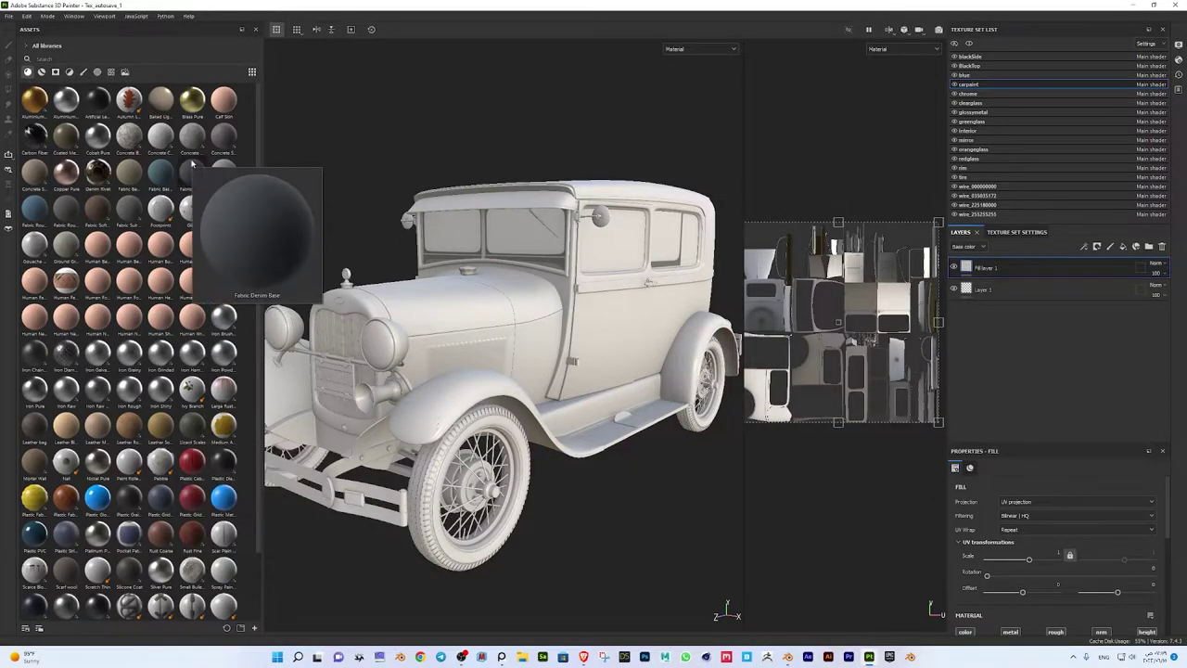
Show the project's baked textures in a wider Assets panel with large thumbnails
{"action": "left_click", "coordinate": [251, 74]}
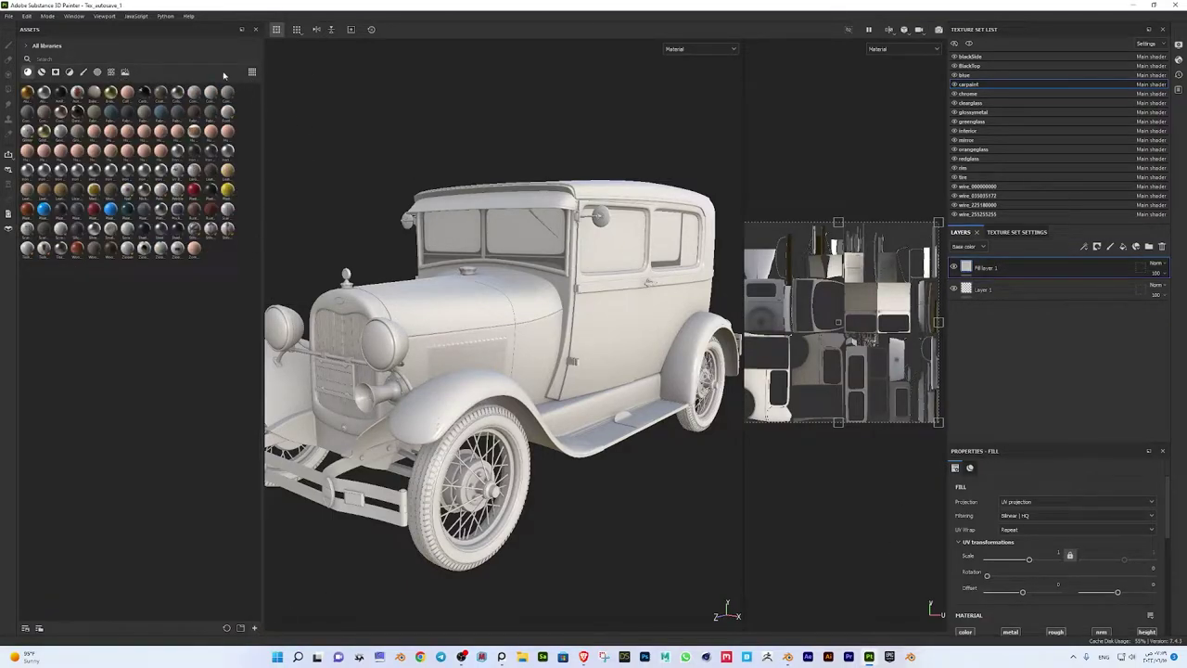
{"action": "left_click", "coordinate": [41, 72]}
{"action": "left_click", "coordinate": [69, 72]}
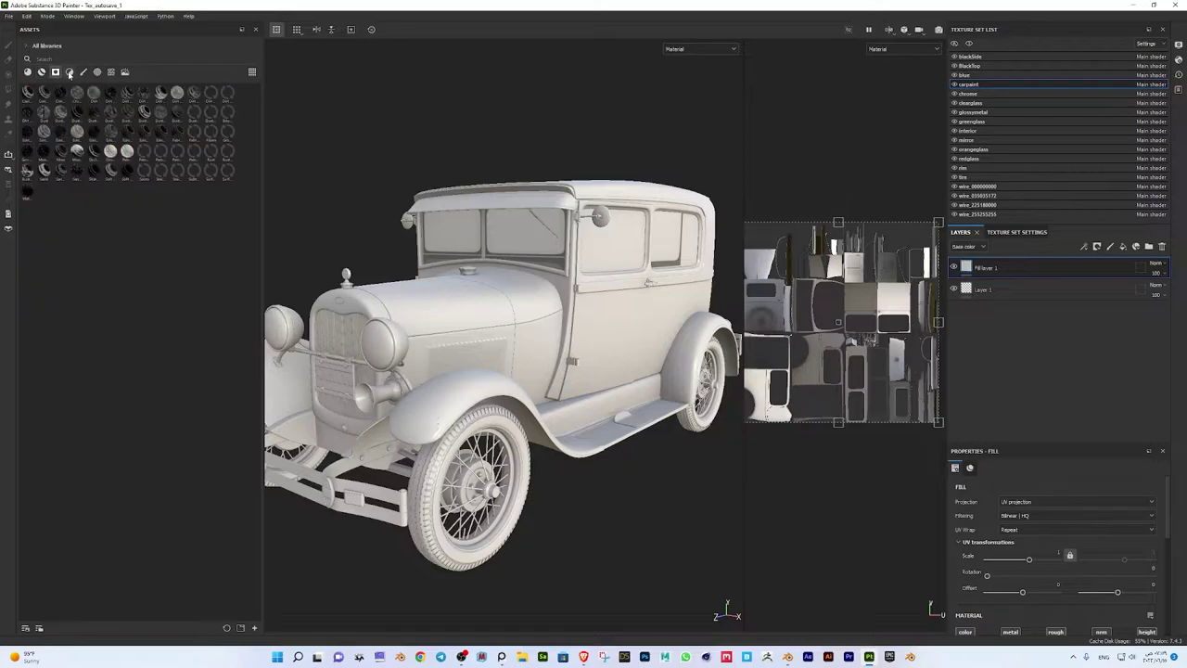
{"action": "left_click", "coordinate": [84, 74]}
{"action": "left_click", "coordinate": [111, 73]}
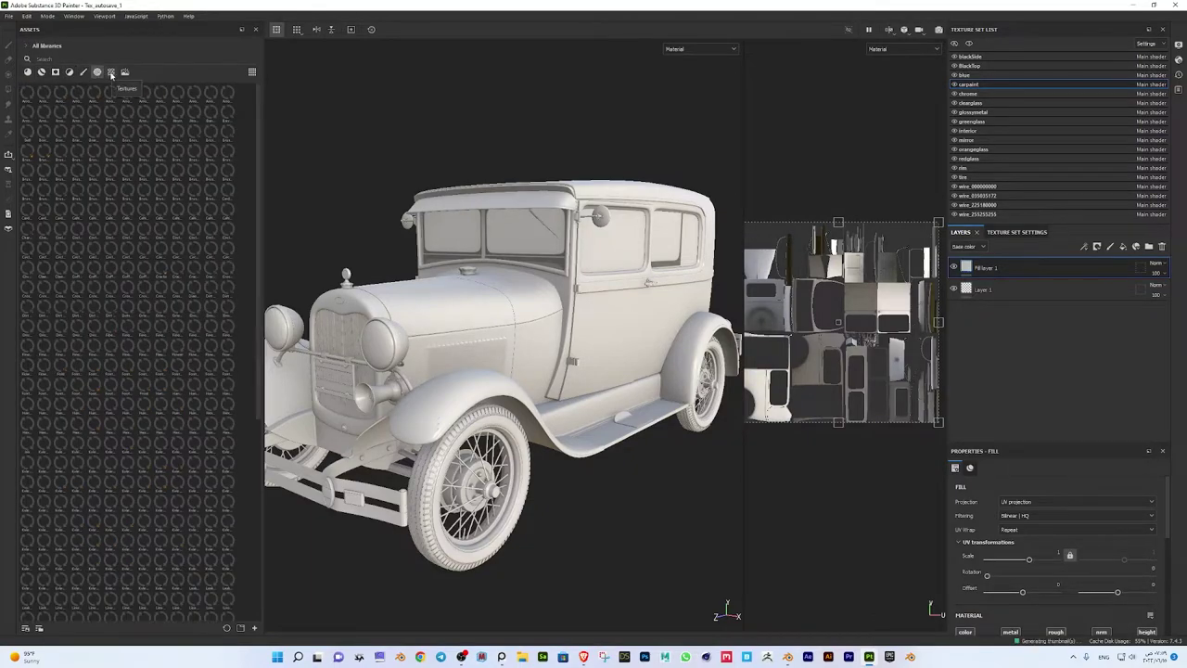
{"action": "left_click", "coordinate": [125, 73]}
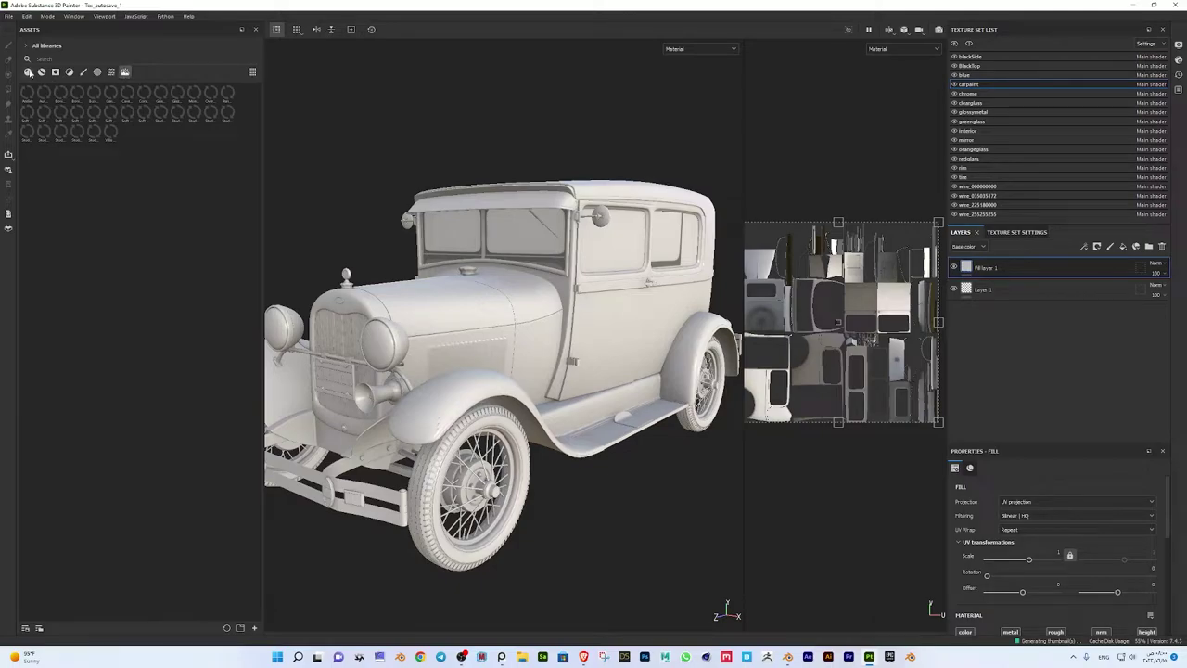
{"action": "left_click", "coordinate": [29, 73]}
{"action": "left_click", "coordinate": [41, 73]}
{"action": "left_click", "coordinate": [112, 72]}
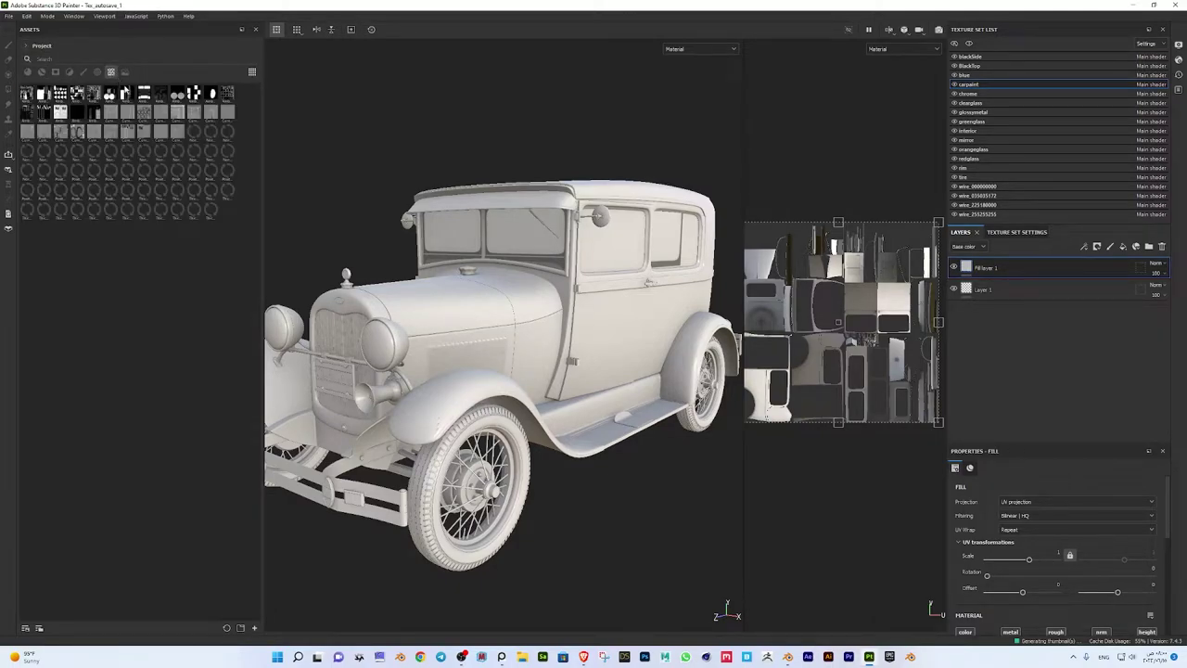
{"action": "left_click_drag", "start_coordinate": [265, 153], "coordinate": [281, 154]}
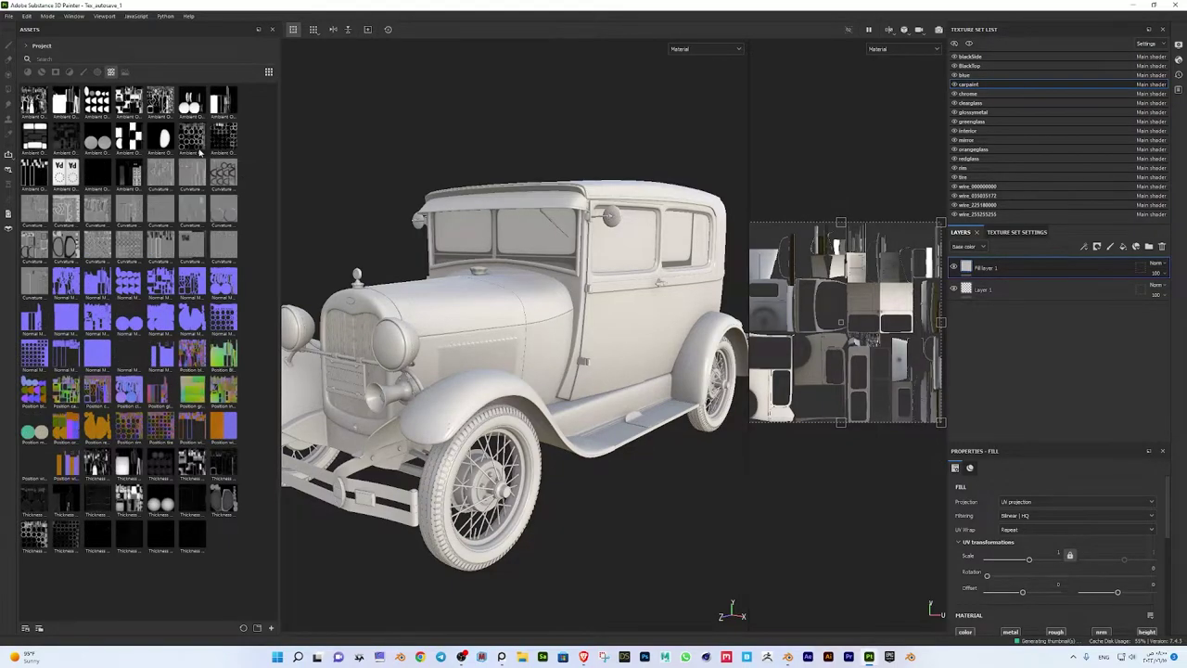
{"action": "left_click_drag", "start_coordinate": [281, 143], "coordinate": [337, 146]}
{"action": "left_click", "coordinate": [328, 71]}
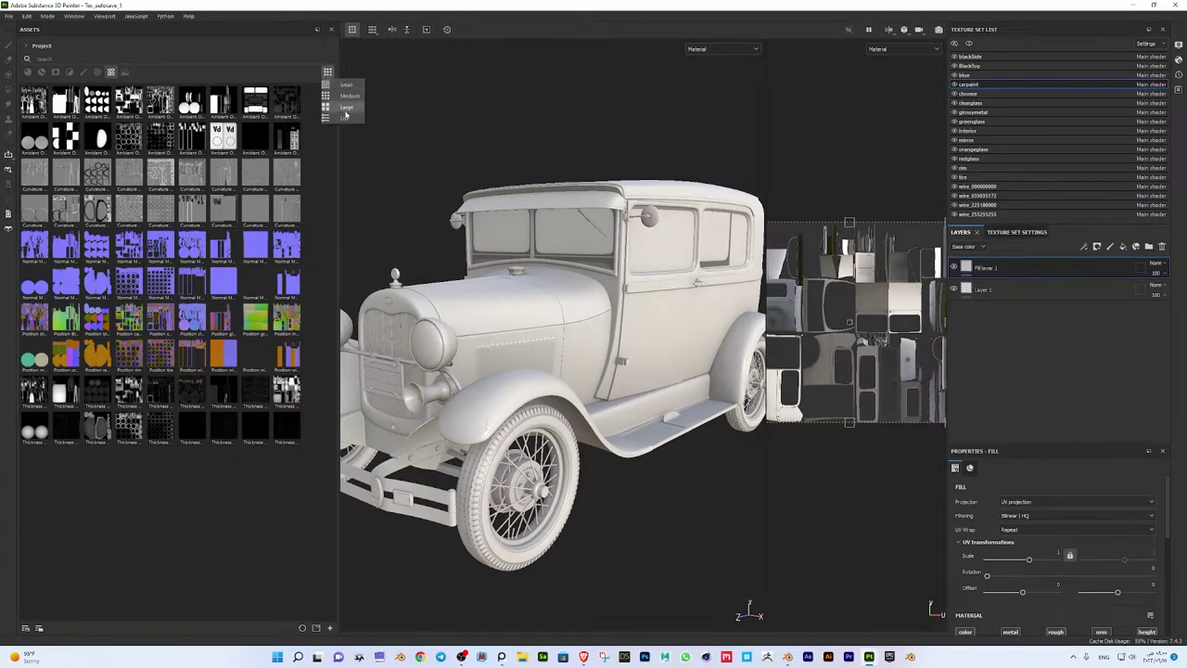
{"action": "left_click", "coordinate": [344, 112]}
{"action": "mouse_move", "coordinate": [110, 185]}
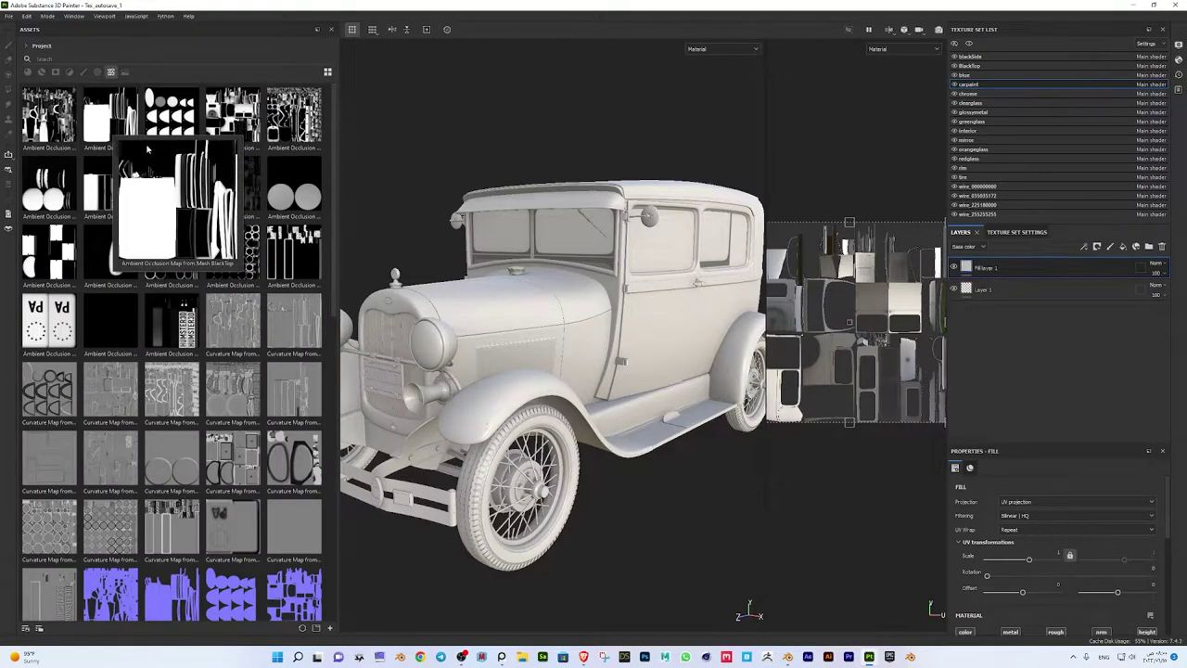
Drop the carpaint AO map into Base color, blend Multiply, opacity around 50
{"action": "mouse_move", "coordinate": [236, 120]}
{"action": "left_mouse_down"}
{"action": "mouse_move", "coordinate": [1039, 271]}
{"action": "mouse_move", "coordinate": [1057, 568]}
{"action": "mouse_move", "coordinate": [1055, 556]}
{"action": "left_mouse_up"}
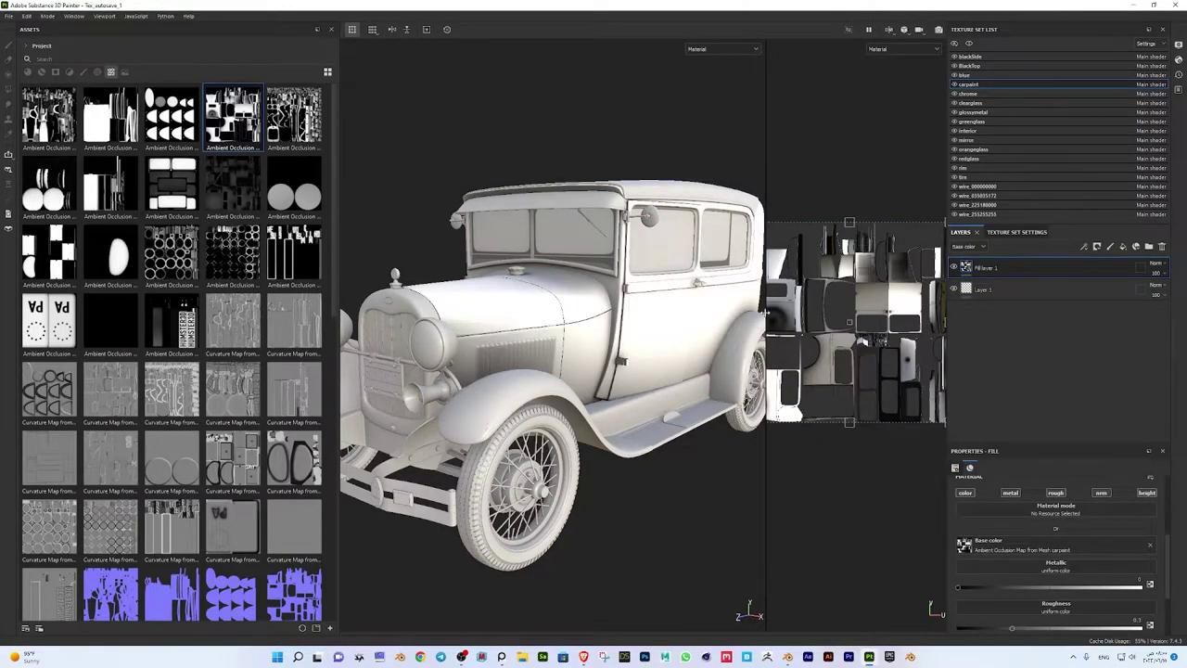
{"action": "left_click", "coordinate": [1154, 263]}
{"action": "left_click", "coordinate": [1141, 313]}
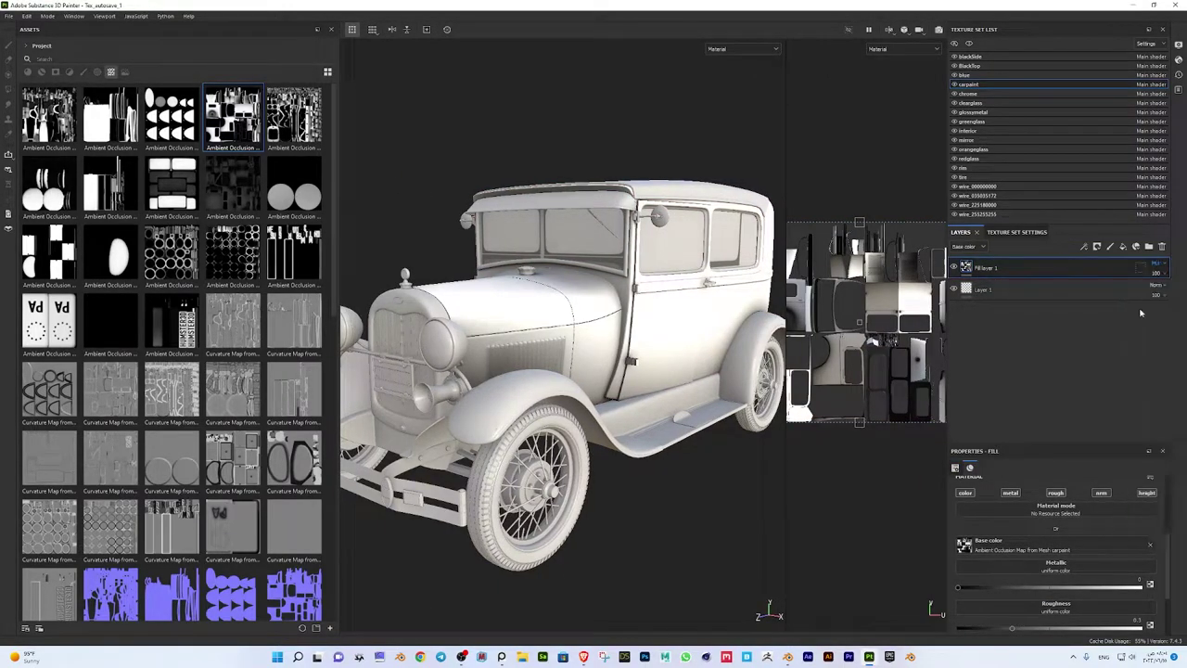
{"action": "left_click", "coordinate": [1156, 274]}
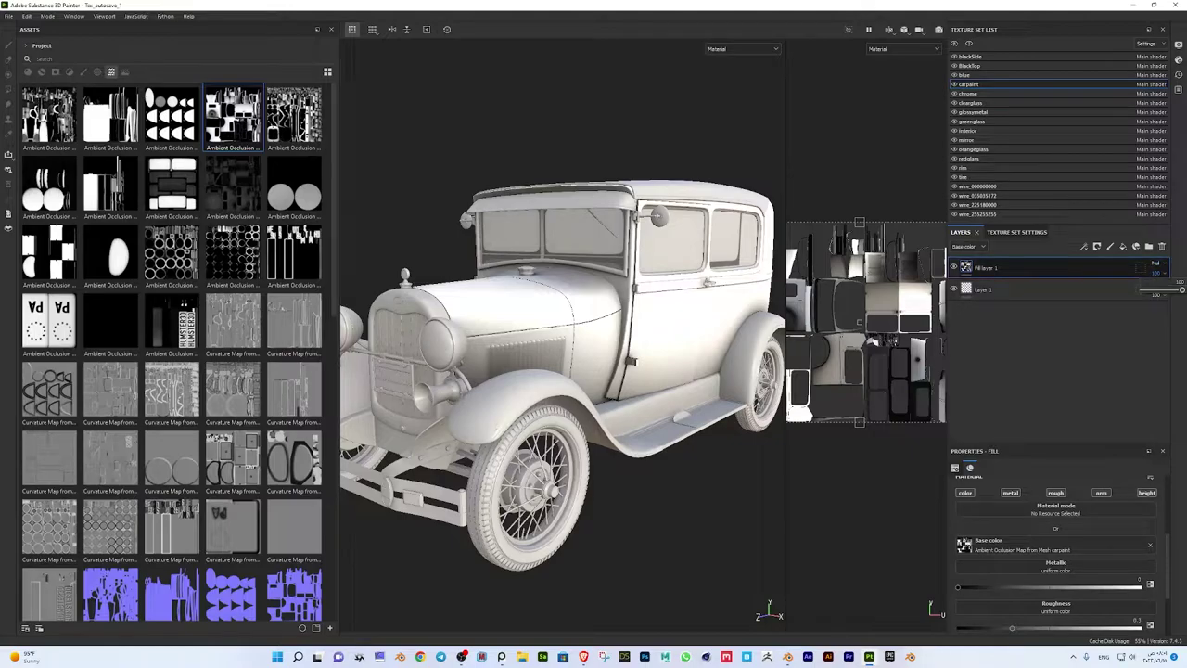
{"action": "left_click", "coordinate": [1179, 280]}
{"action": "left_click_drag", "start_coordinate": [1180, 289], "coordinate": [1162, 291]}
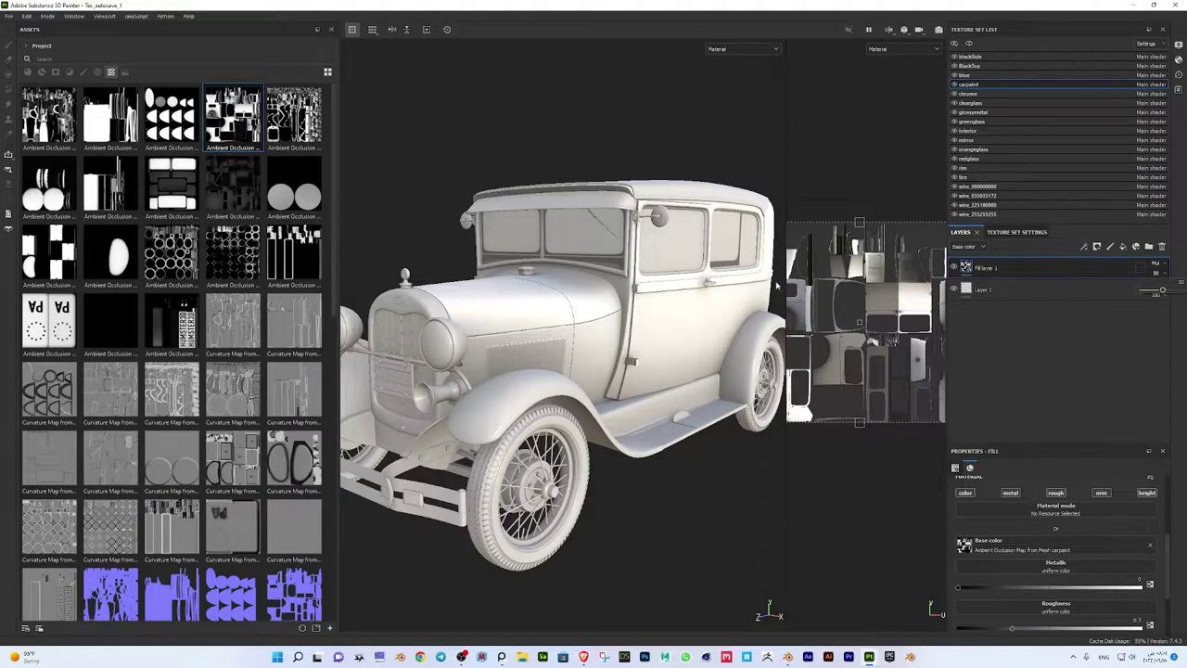
{"action": "mouse_move", "coordinate": [777, 287]}
{"action": "left_mouse_down", "text": "alt"}
{"action": "mouse_move", "coordinate": [610, 362]}
{"action": "mouse_move", "coordinate": [661, 379]}
{"action": "left_mouse_up", "text": "alt"}
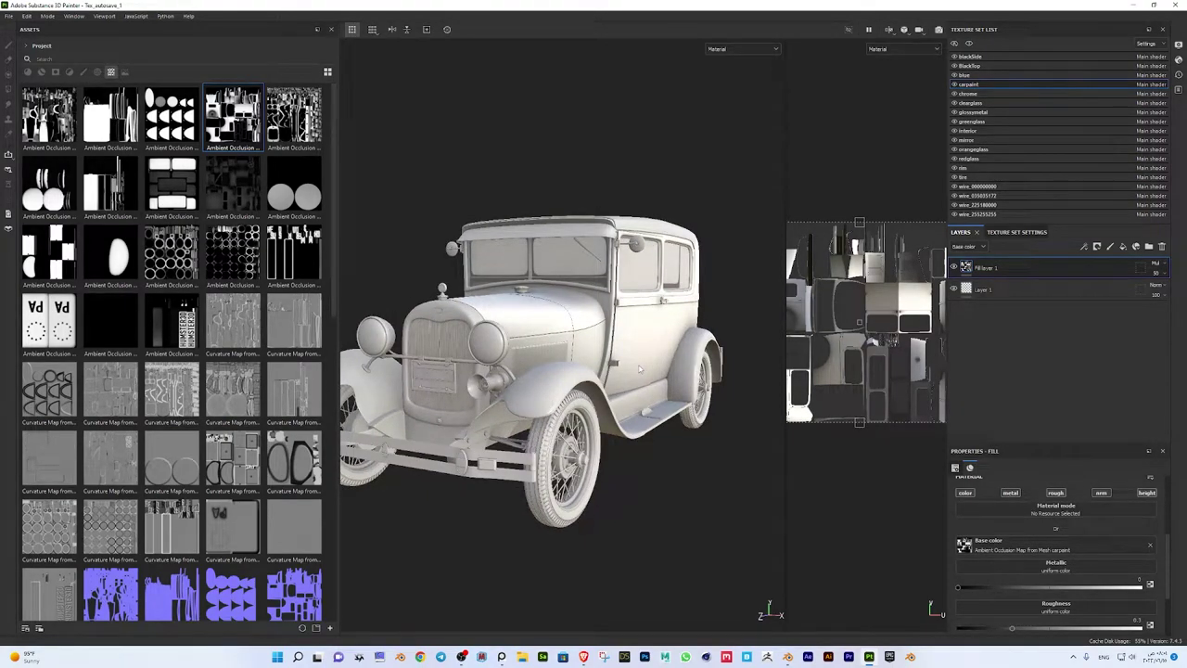
{"action": "left_click_drag", "start_coordinate": [1162, 290], "coordinate": [1148, 287]}
Add a new fill layer below Fill layer 1 and shift its base color hue to green
{"action": "left_click", "coordinate": [1123, 246]}
{"action": "left_click_drag", "start_coordinate": [1063, 268], "coordinate": [1065, 298]}
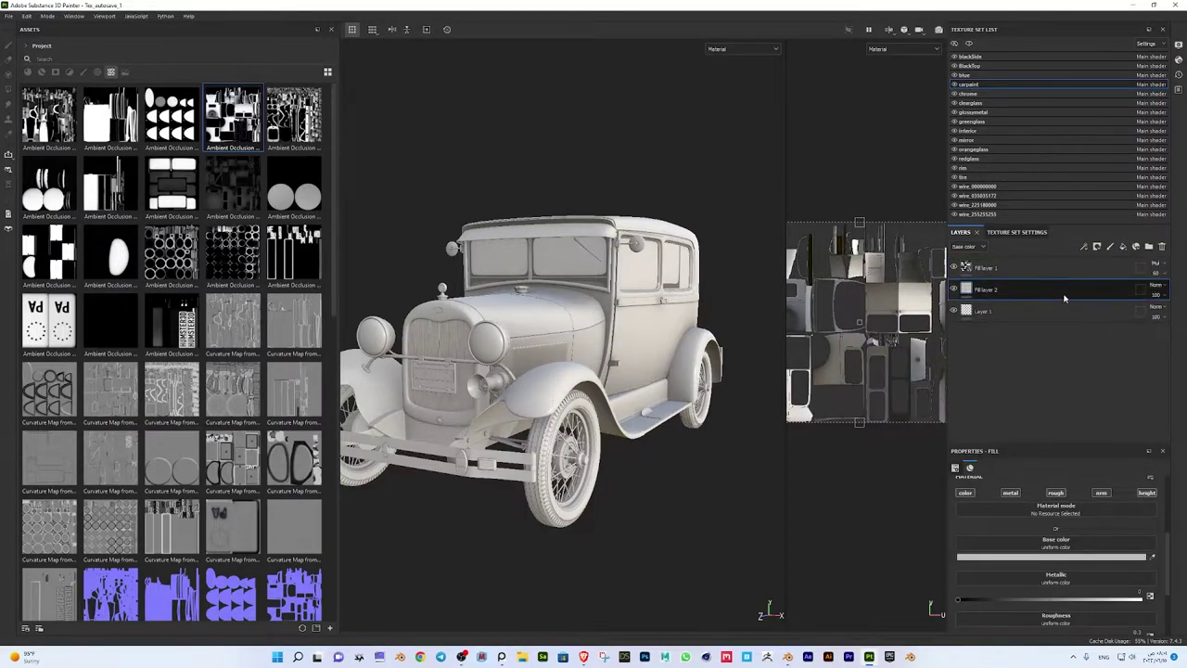
{"action": "left_click", "coordinate": [1048, 556]}
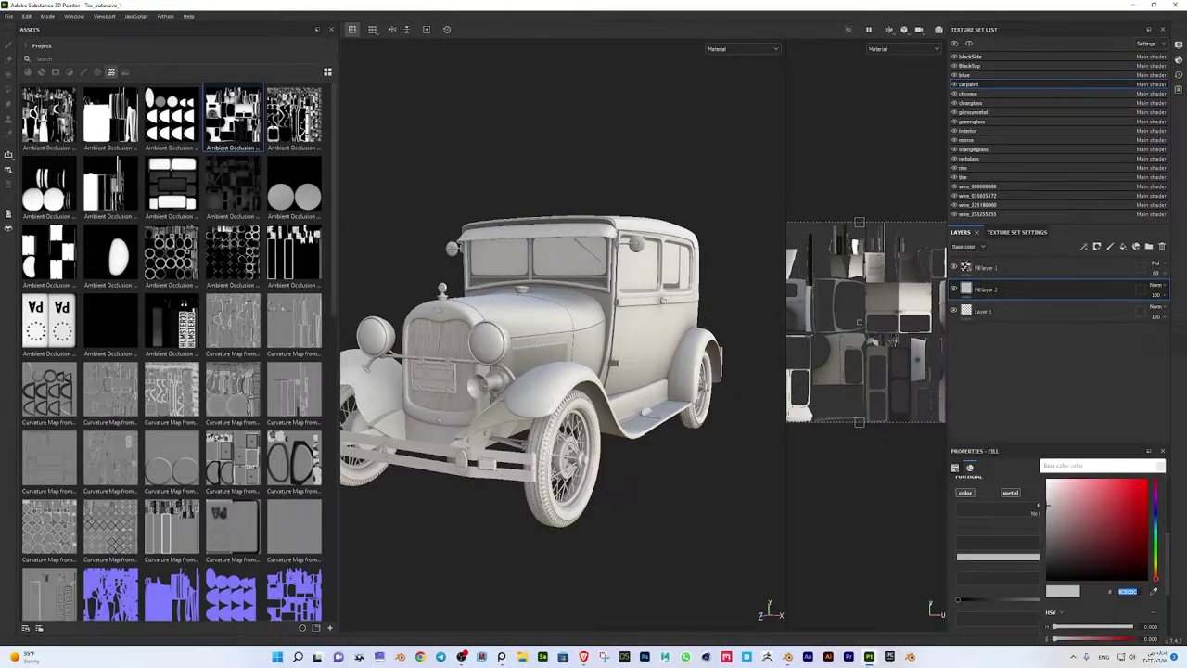
{"action": "left_click", "coordinate": [501, 656]}
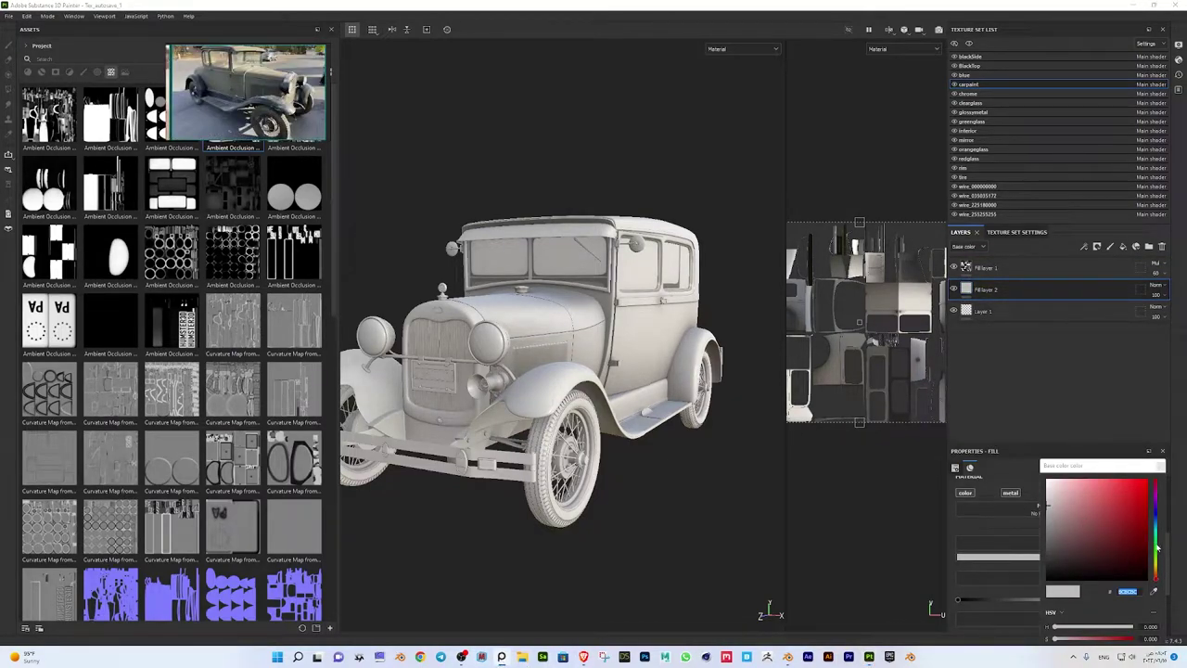
{"action": "left_click_drag", "start_coordinate": [1155, 547], "coordinate": [1156, 519]}
{"action": "left_click", "coordinate": [501, 656]}
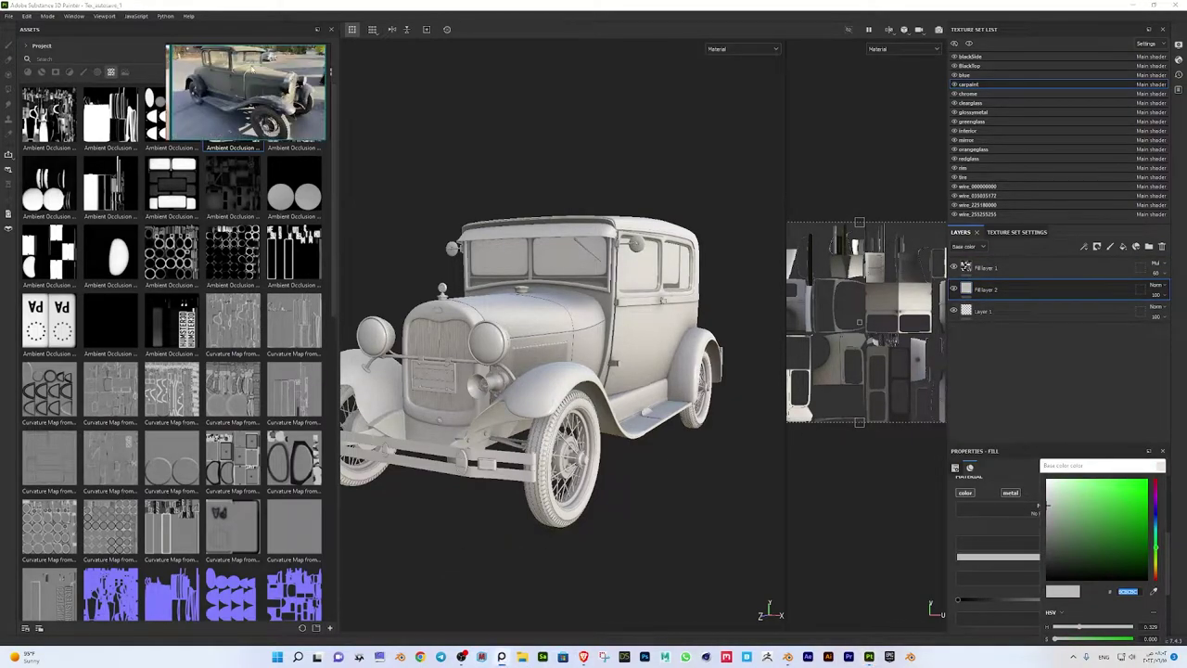
Pin the car reference photo viewer so it stays always on top
{"action": "right_click", "coordinate": [501, 657]}
{"action": "left_click", "coordinate": [275, 62]}
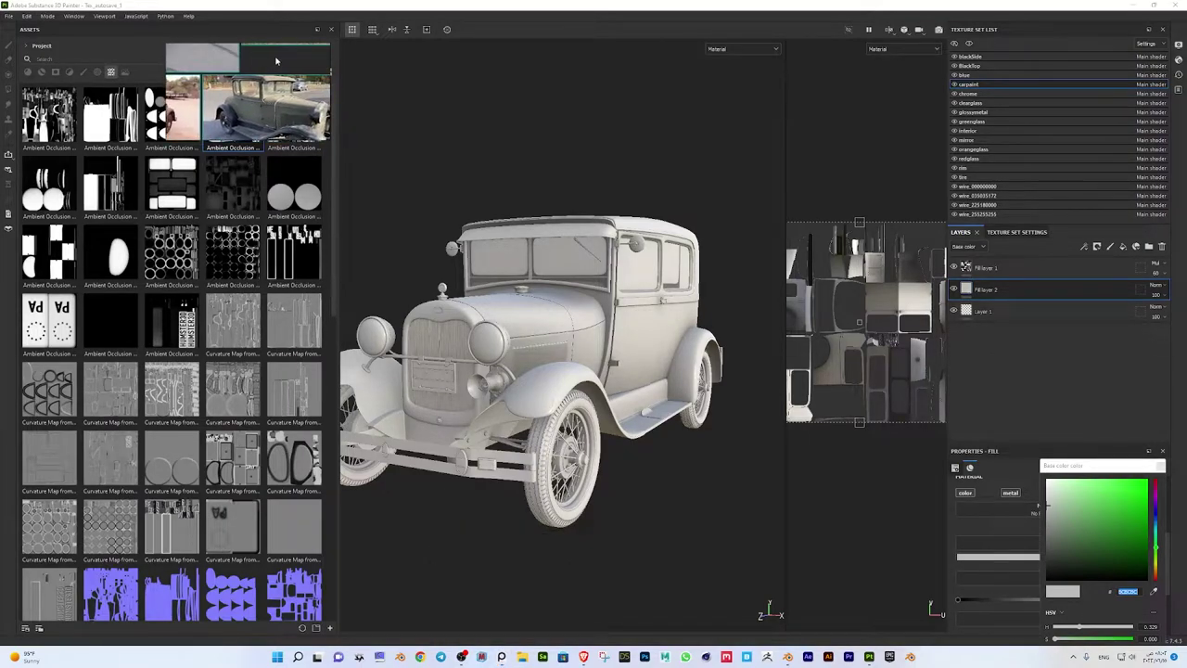
{"action": "right_click", "coordinate": [275, 61]}
{"action": "left_click", "coordinate": [411, 186]}
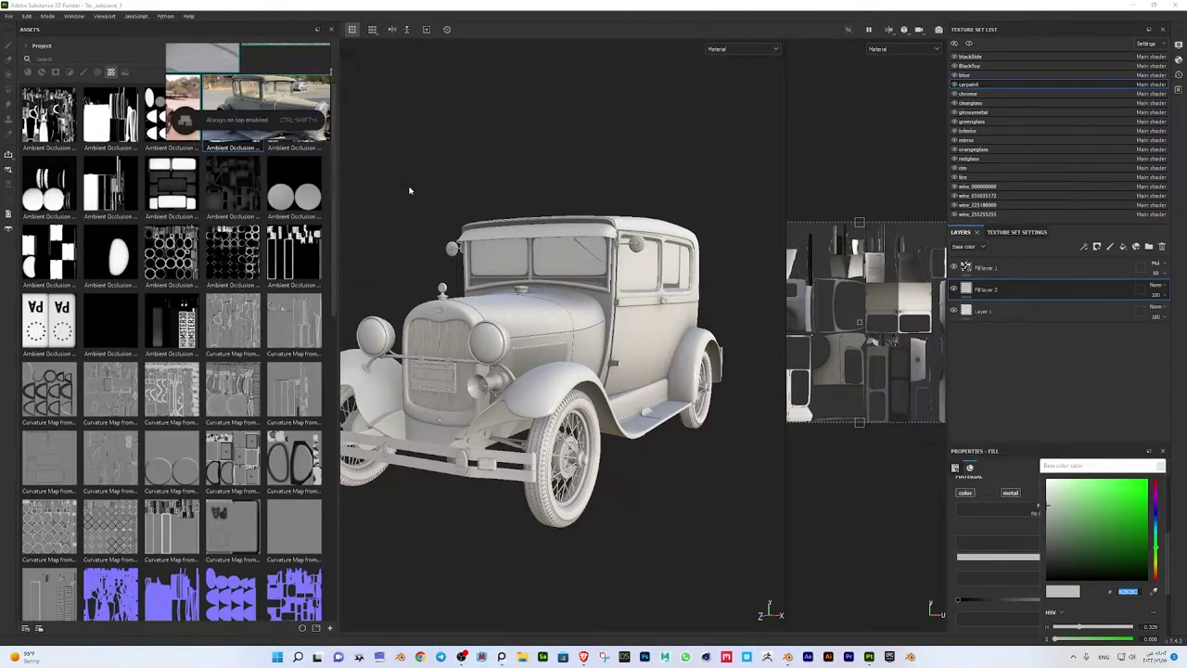
Adjust the base color to a muted dark olive green matching the reference photo
{"action": "scroll", "coordinate": [241, 84], "scroll_direction": "up", "scroll_amount": 5}
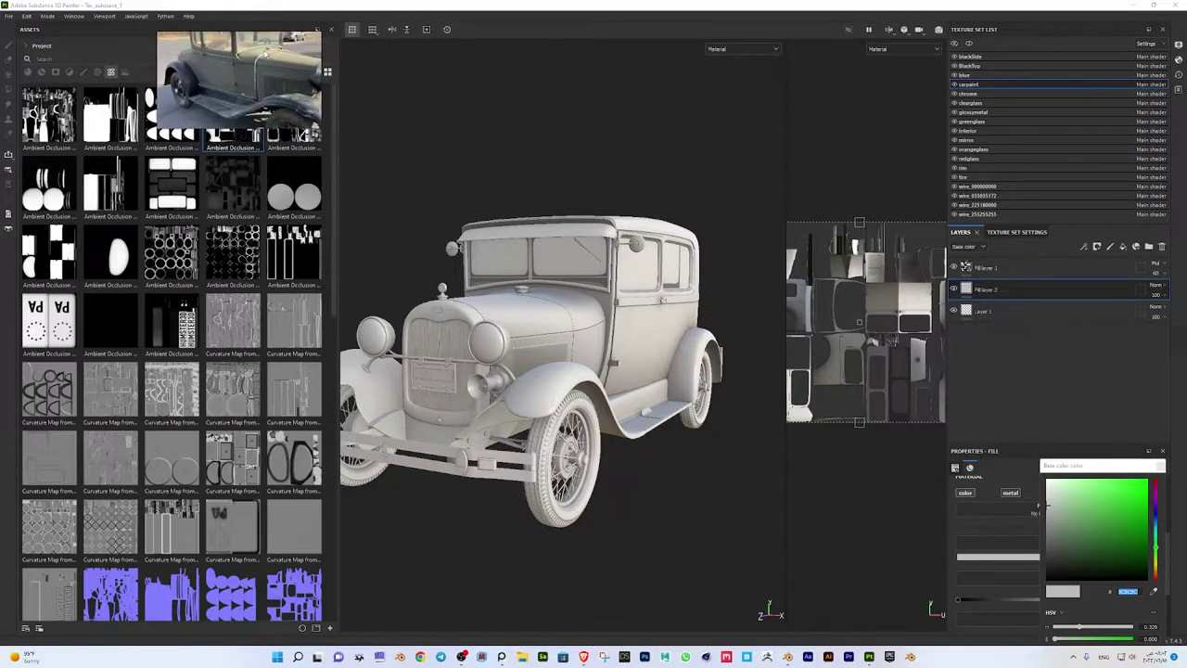
{"action": "left_click_drag", "start_coordinate": [1074, 510], "coordinate": [1059, 546]}
{"action": "left_click", "coordinate": [650, 438]}
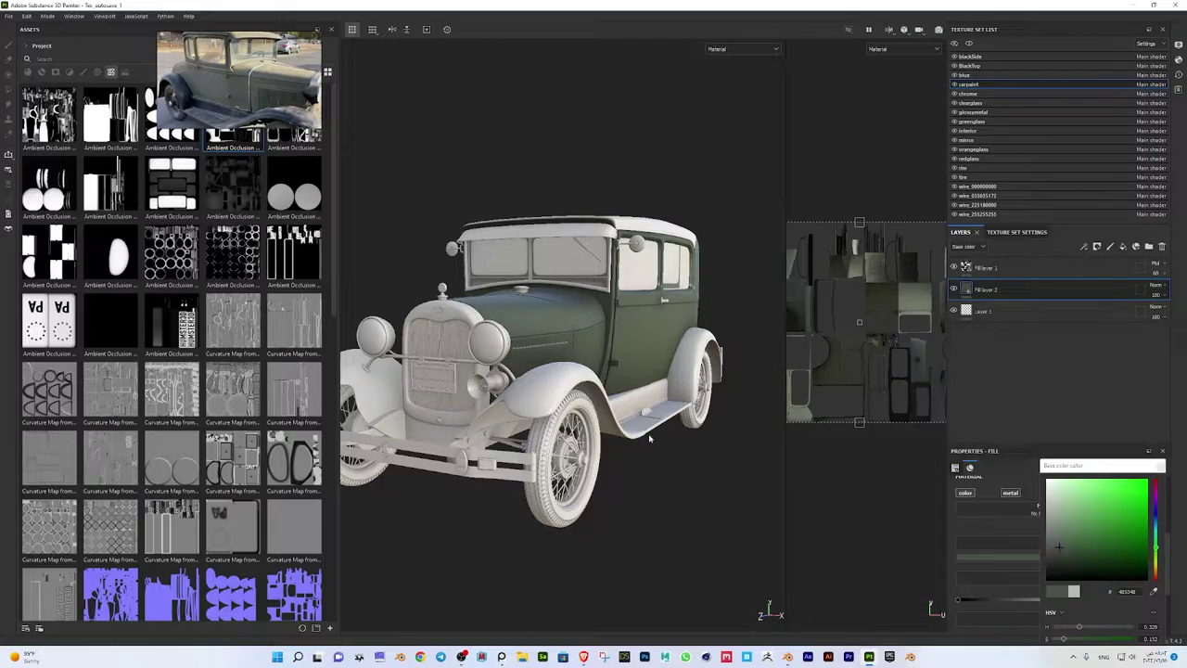
{"action": "left_click_drag", "start_coordinate": [342, 276], "coordinate": [163, 276]}
{"action": "mouse_move", "coordinate": [704, 380]}
{"action": "left_mouse_down", "text": "alt"}
{"action": "mouse_move", "coordinate": [581, 335]}
{"action": "mouse_move", "coordinate": [612, 343]}
{"action": "left_mouse_up", "text": "alt"}
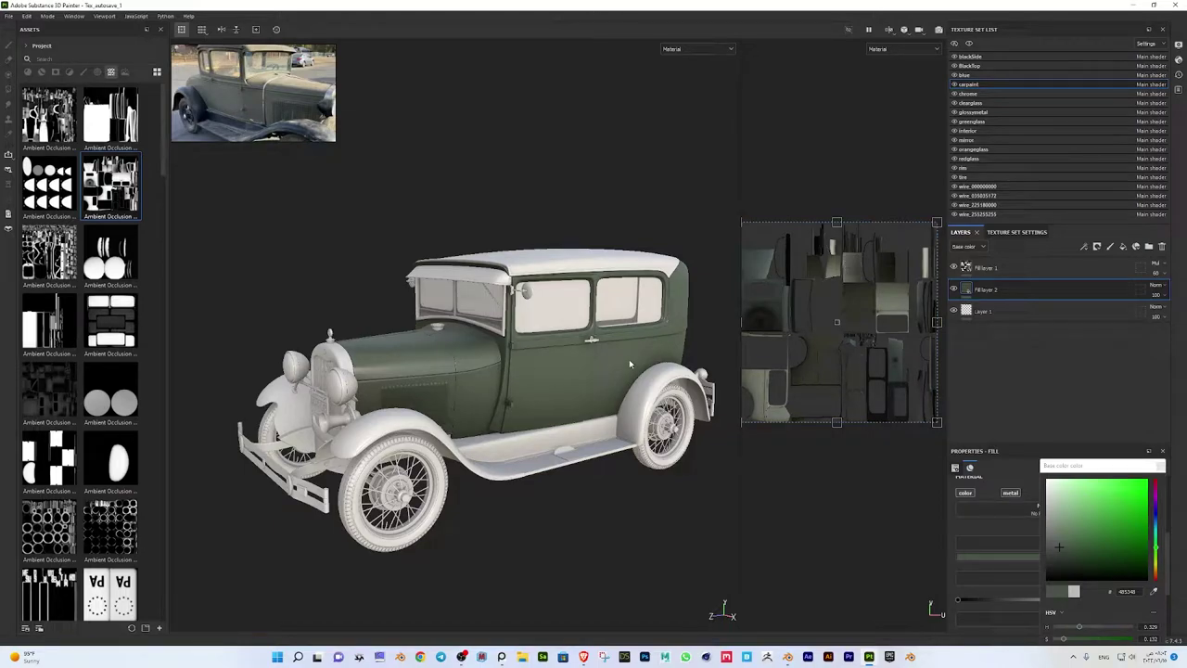
Rename Fill layer 2 to 'body'
{"action": "double_click", "coordinate": [986, 290]}
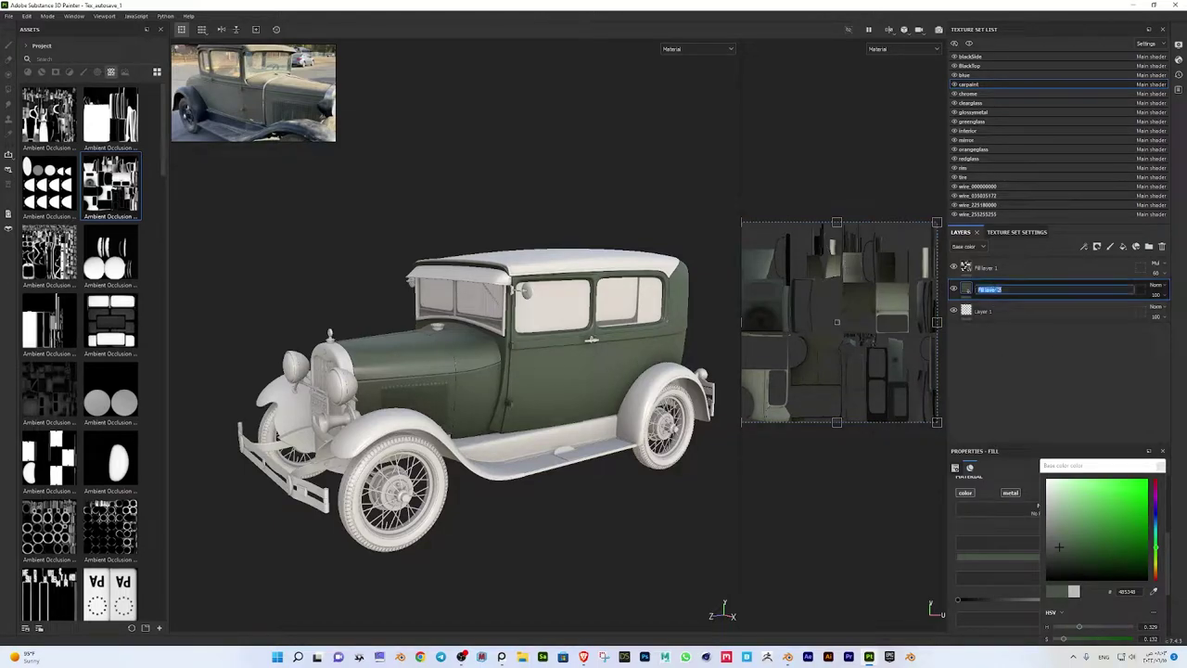
{"action": "type", "text": "body"}
{"action": "key", "text": "Return"}
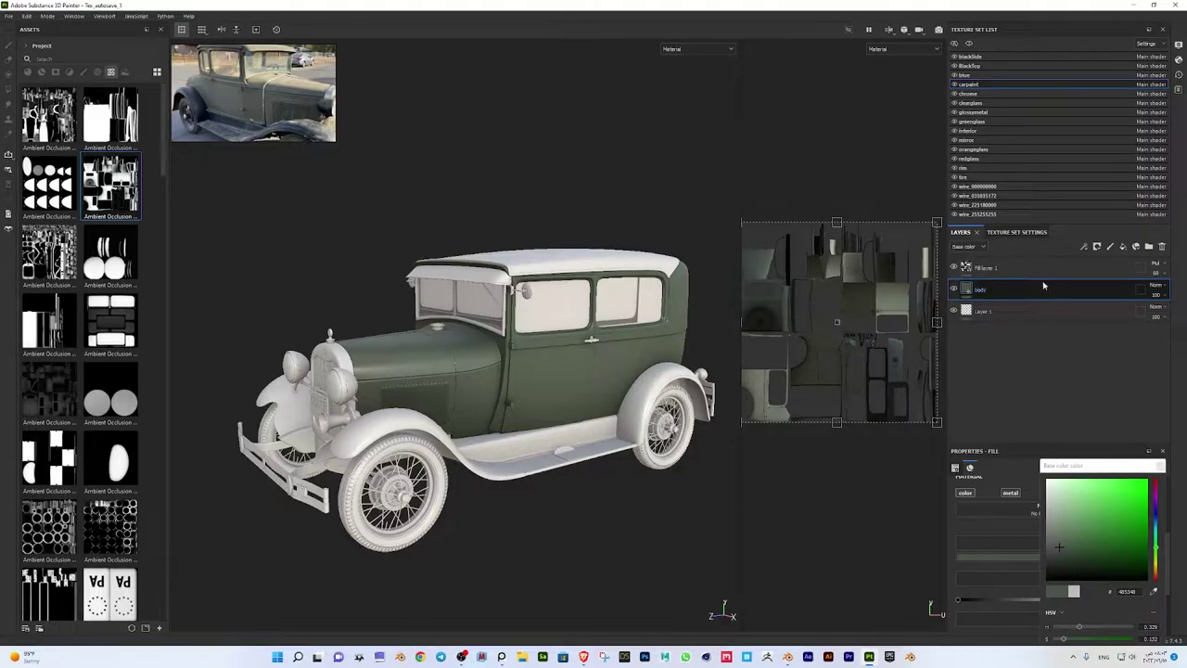
Compare the color, metallic and roughness channels, leaving the body layer's metallic channel off
{"action": "left_click", "coordinate": [1095, 427]}
{"action": "left_click", "coordinate": [964, 492]}
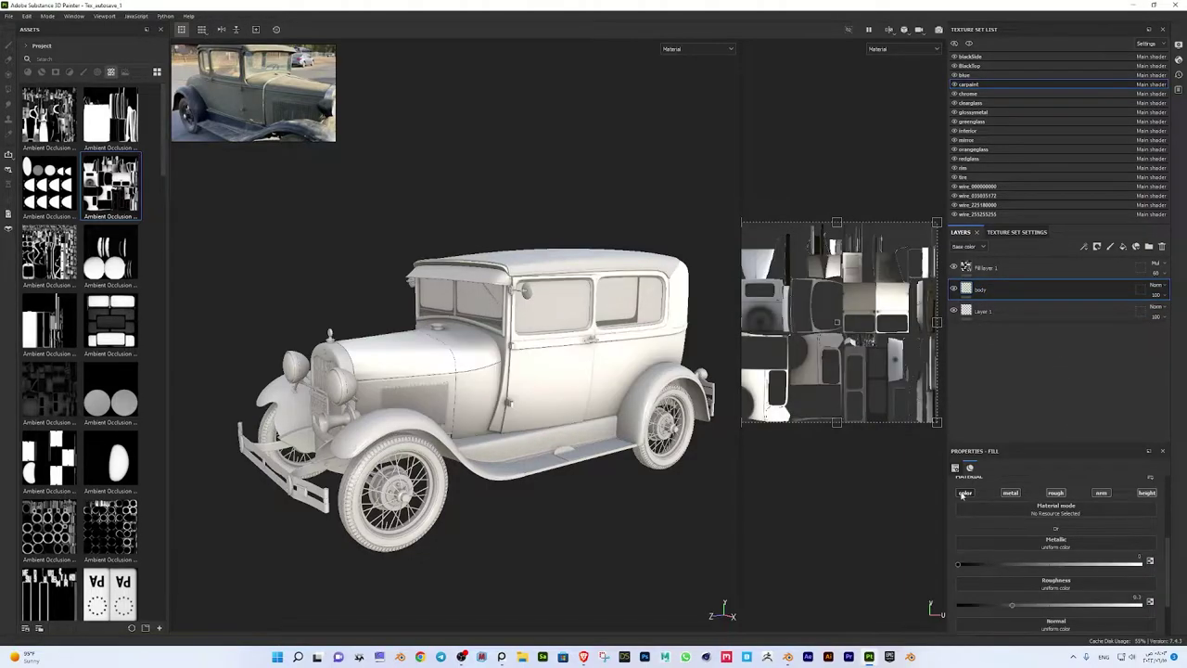
{"action": "left_click", "coordinate": [965, 492]}
{"action": "left_click", "coordinate": [1010, 492]}
{"action": "left_click", "coordinate": [1010, 492]}
{"action": "left_click", "coordinate": [1055, 492]}
{"action": "left_click", "coordinate": [1056, 493]}
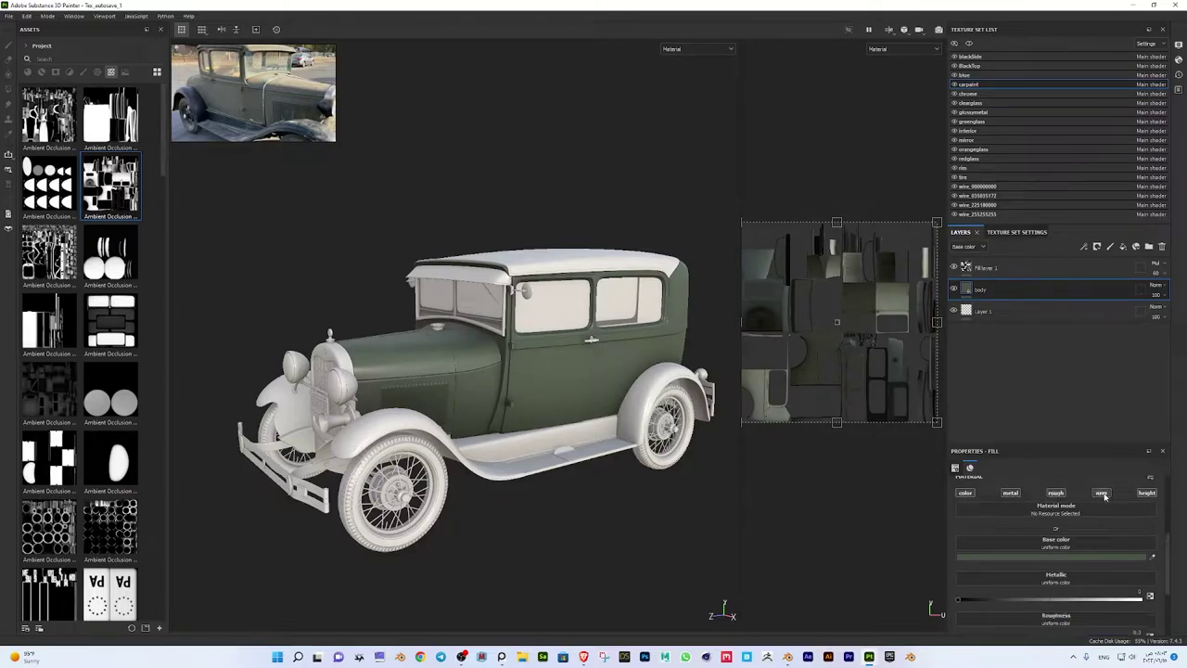
{"action": "left_click", "coordinate": [1010, 494]}
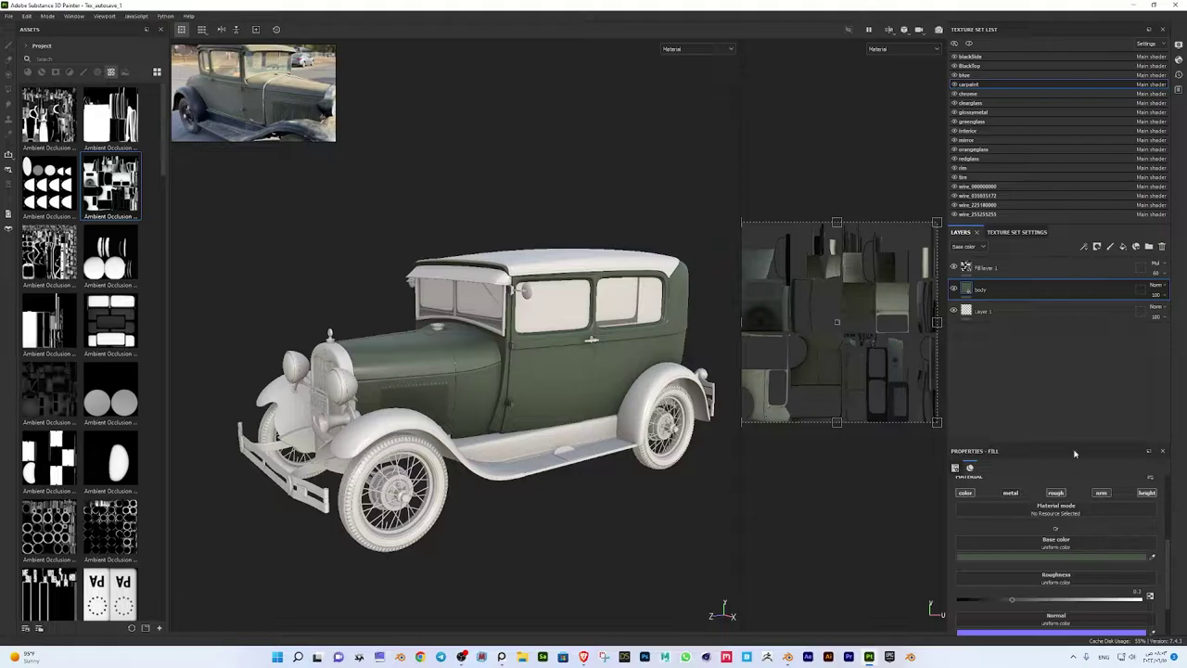
Set the body fill's projection to Tri-planar projection
{"action": "scroll", "coordinate": [1057, 556], "scroll_direction": "up", "scroll_amount": 3}
{"action": "left_click", "coordinate": [1076, 497]}
{"action": "left_click", "coordinate": [1029, 524]}
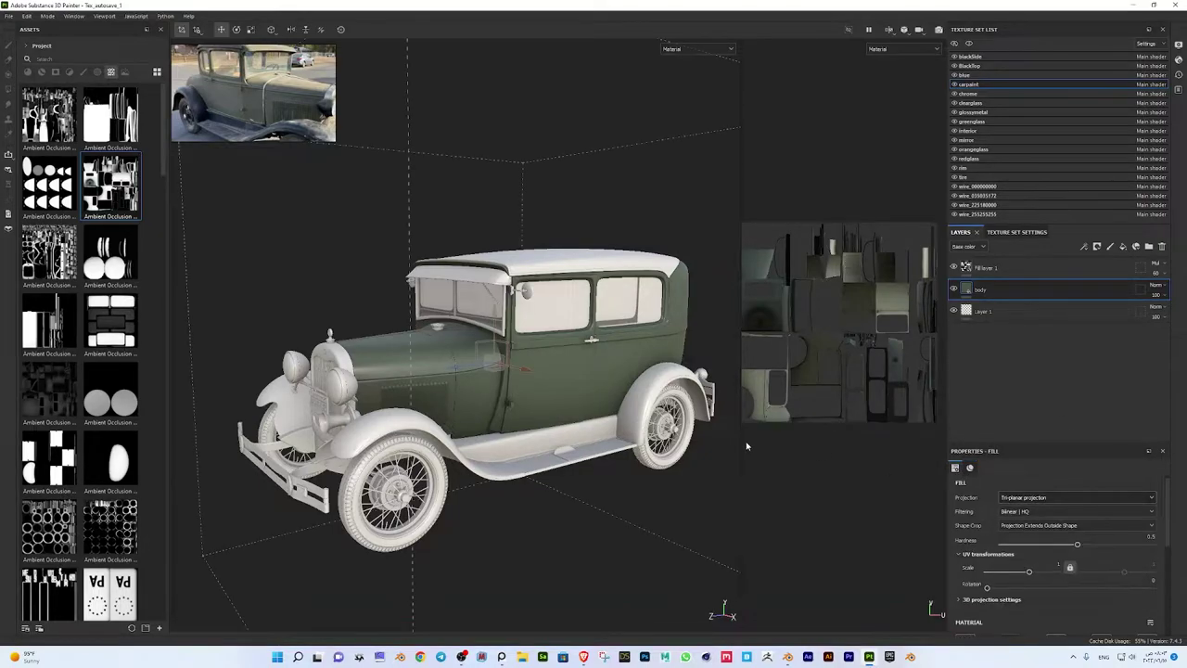
{"action": "left_click_drag", "start_coordinate": [741, 446], "coordinate": [680, 446]}
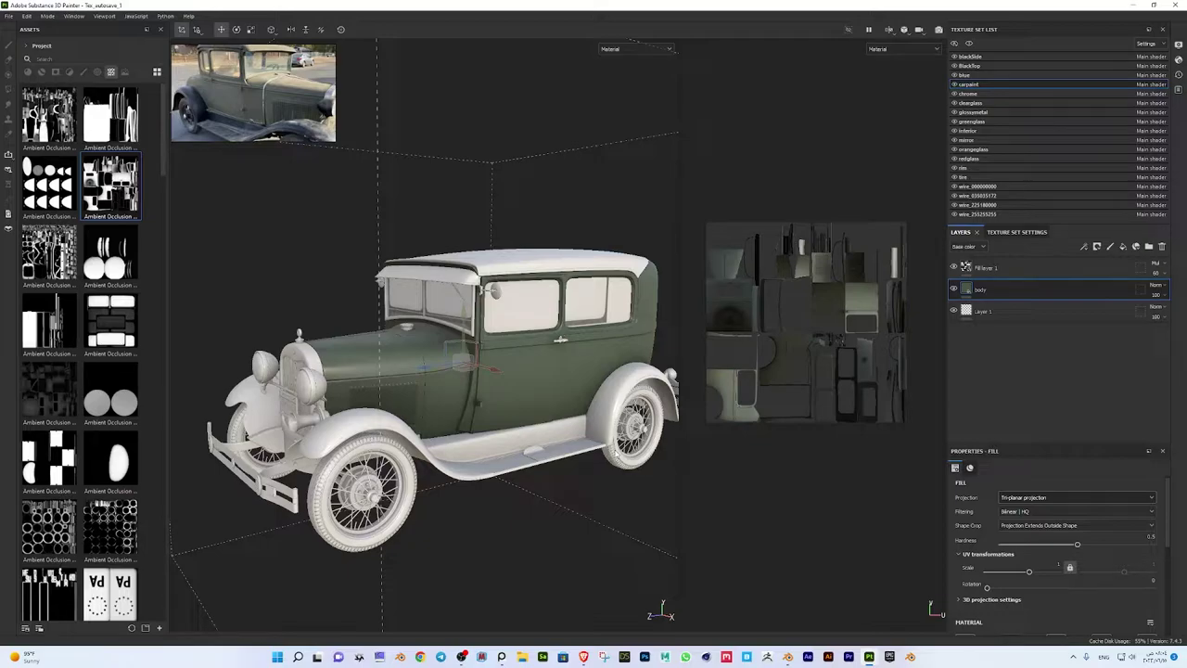
{"action": "middle_click_drag", "start_coordinate": [678, 303], "coordinate": [742, 303], "text": "alt"}
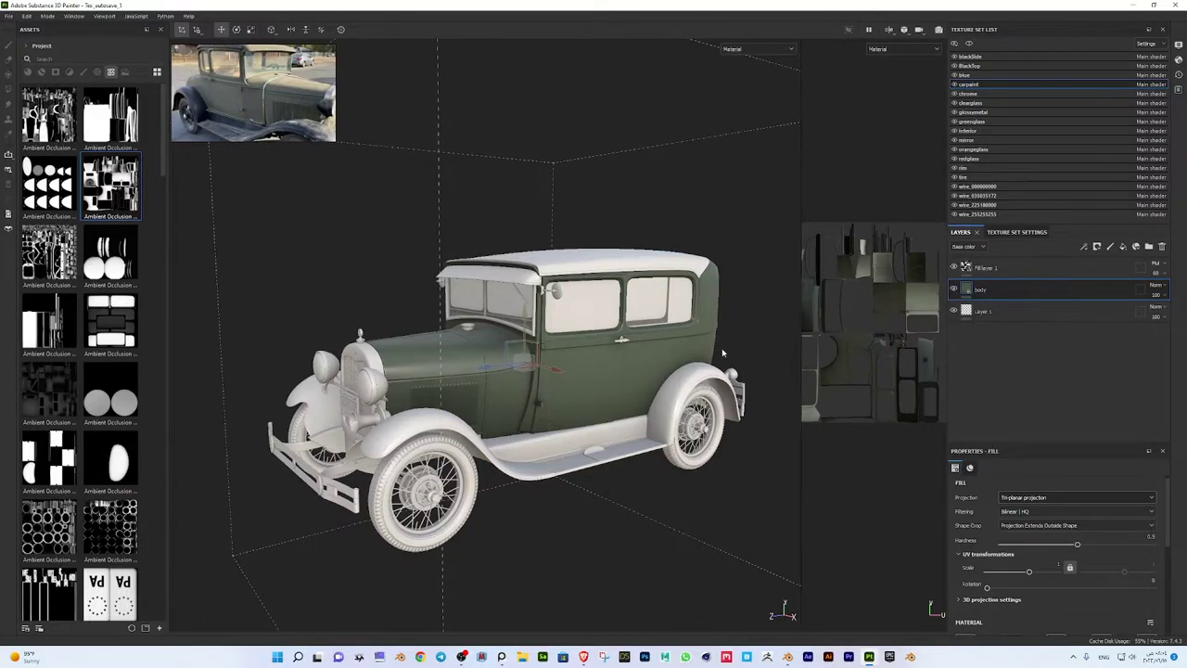
Search all asset libraries for 'rust' and add Steel Rust as a layer above body
{"action": "left_click", "coordinate": [30, 46]}
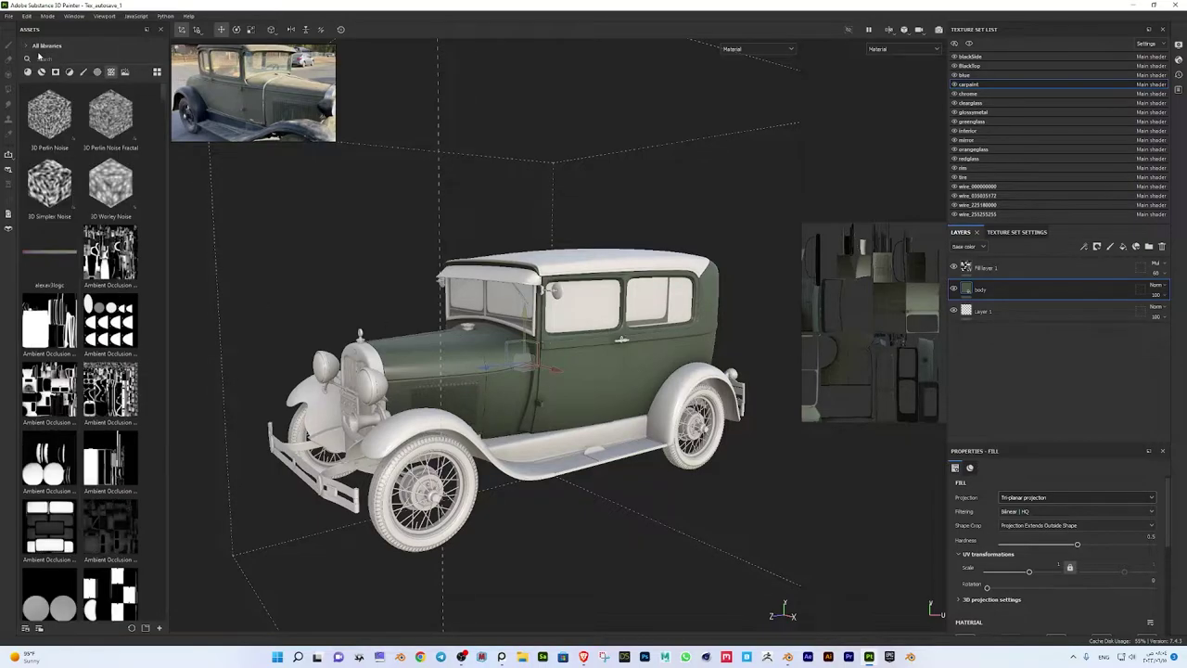
{"action": "left_click_drag", "start_coordinate": [170, 193], "coordinate": [275, 193]}
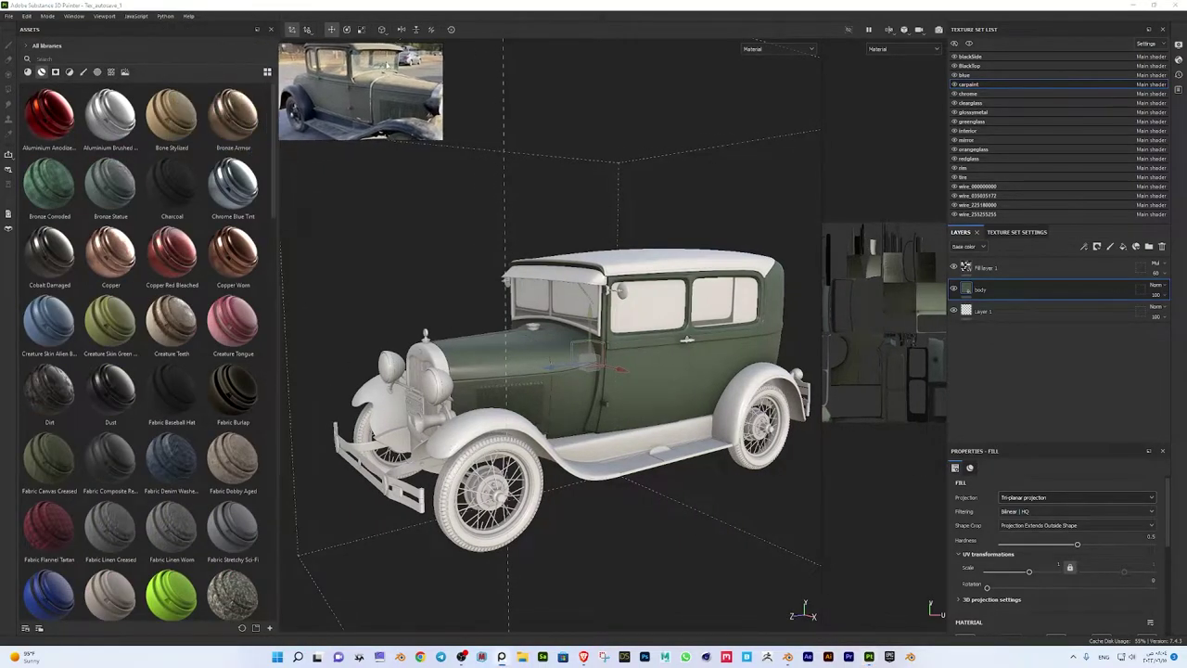
{"action": "scroll", "coordinate": [119, 471], "scroll_direction": "down", "scroll_amount": 3}
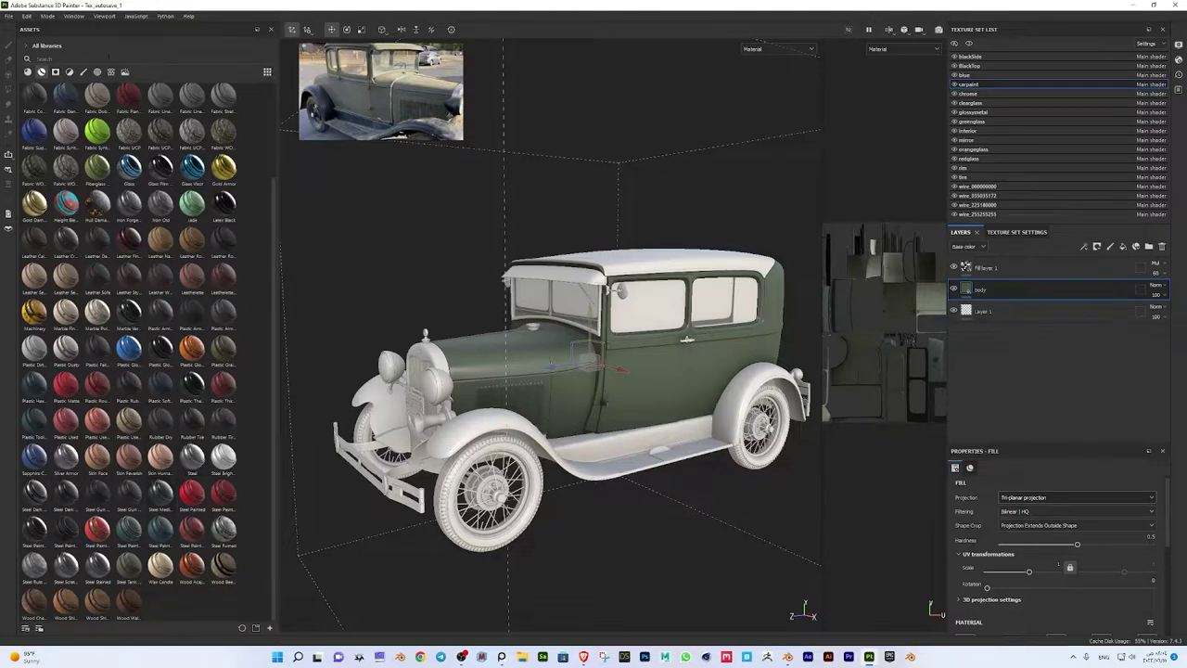
{"action": "left_click", "coordinate": [101, 58]}
{"action": "type", "text": "rust"}
{"action": "left_click_drag", "start_coordinate": [34, 100], "coordinate": [1020, 290]}
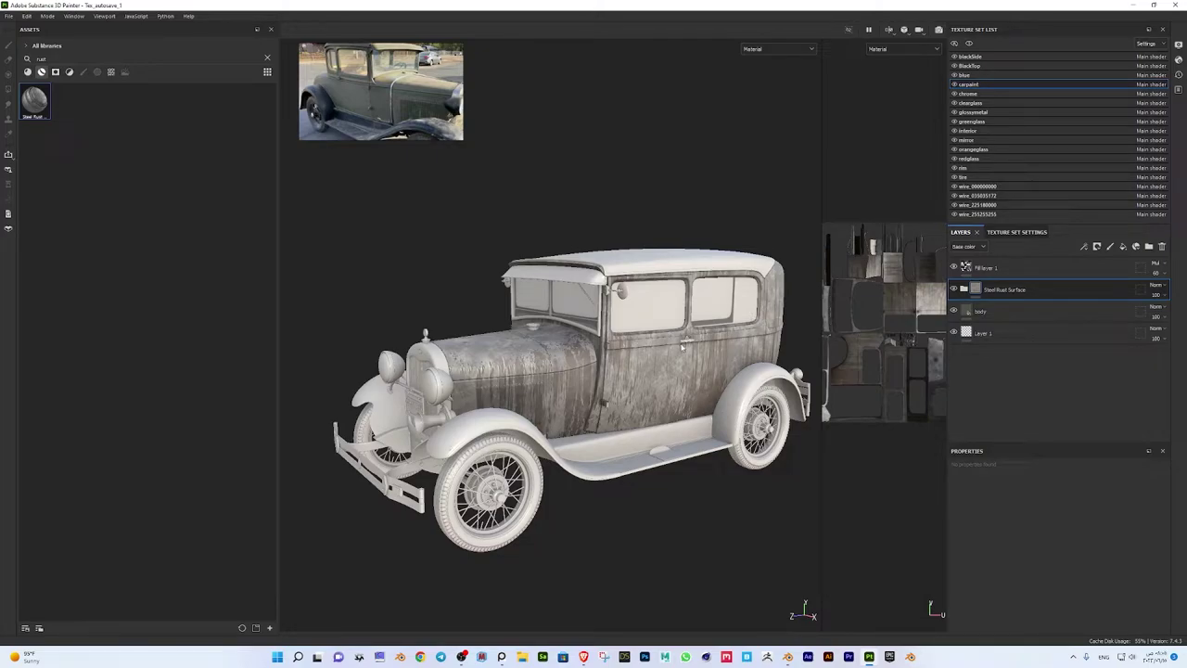
Review texture set settings, confirm the Steel Rust Surface layer name, and filter assets to smart masks
{"action": "left_click", "coordinate": [1016, 231]}
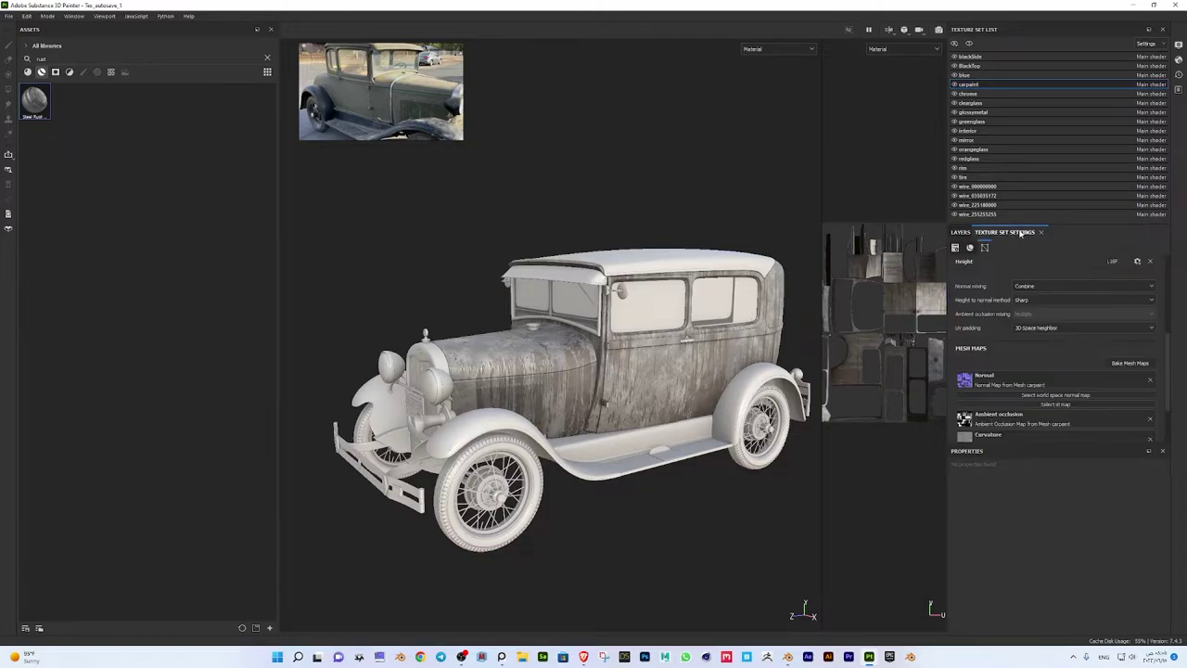
{"action": "scroll", "coordinate": [1054, 296], "scroll_direction": "up", "scroll_amount": 2}
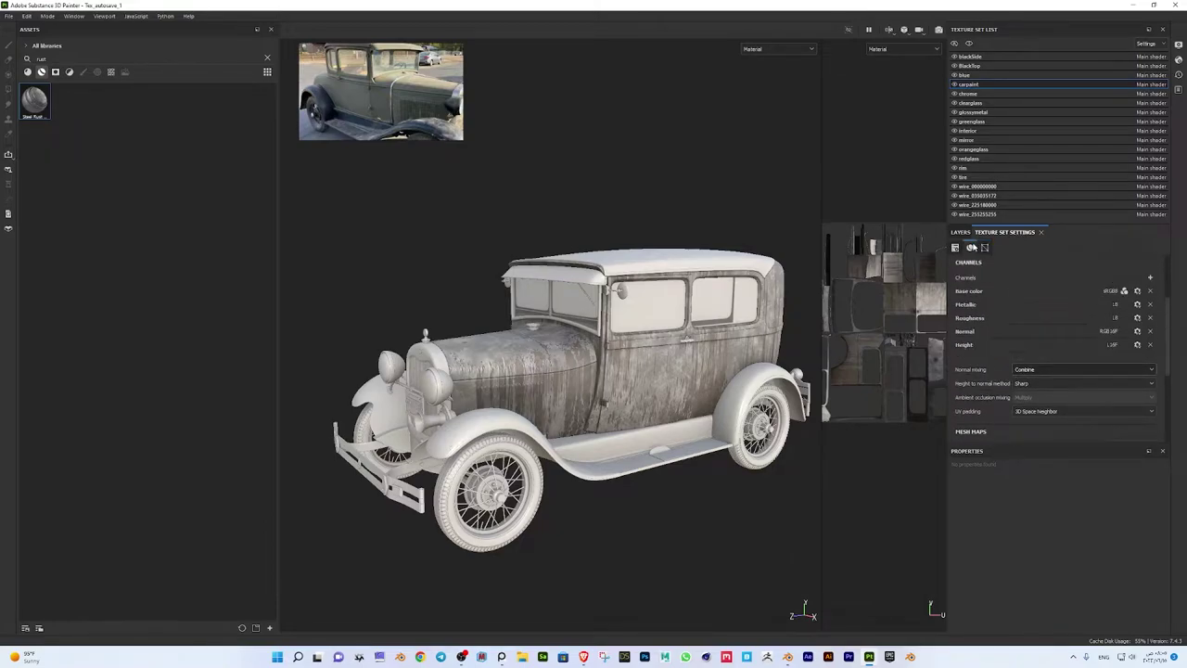
{"action": "scroll", "coordinate": [1055, 311], "scroll_direction": "up", "scroll_amount": 2}
{"action": "scroll", "coordinate": [1054, 323], "scroll_direction": "up", "scroll_amount": 2}
{"action": "scroll", "coordinate": [666, 371], "scroll_direction": "up", "scroll_amount": 3}
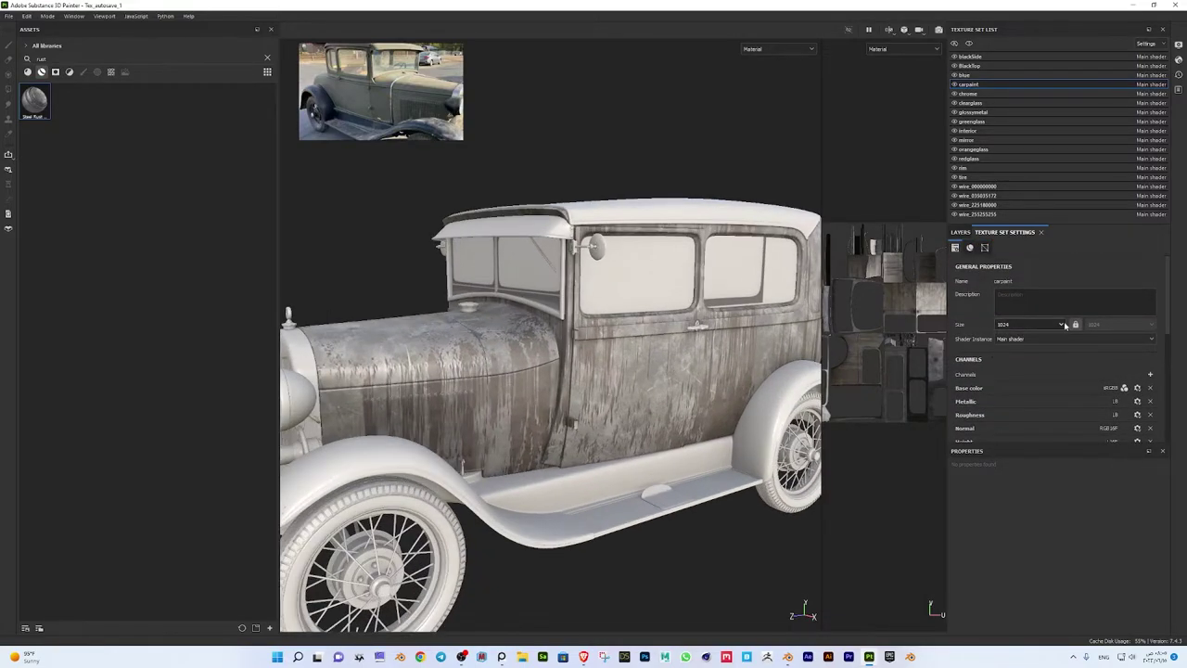
{"action": "scroll", "coordinate": [1008, 372], "scroll_direction": "down", "scroll_amount": 2}
{"action": "scroll", "coordinate": [1019, 383], "scroll_direction": "down", "scroll_amount": 2}
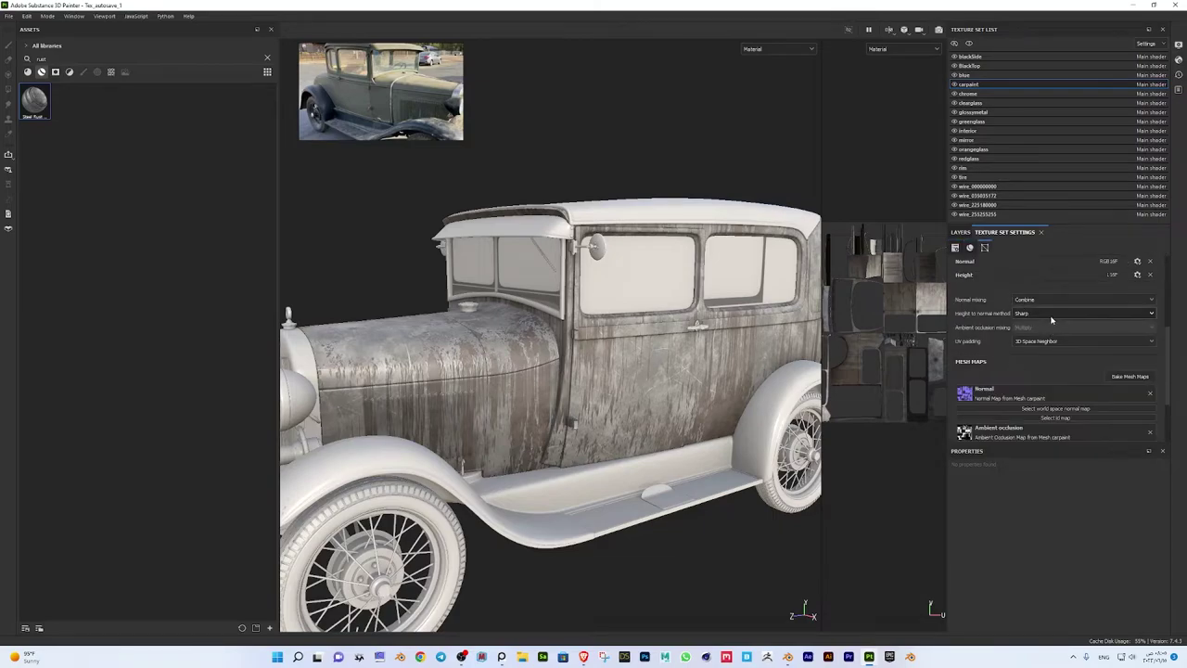
{"action": "scroll", "coordinate": [1019, 383], "scroll_direction": "down", "scroll_amount": 2}
{"action": "left_click", "coordinate": [960, 232]}
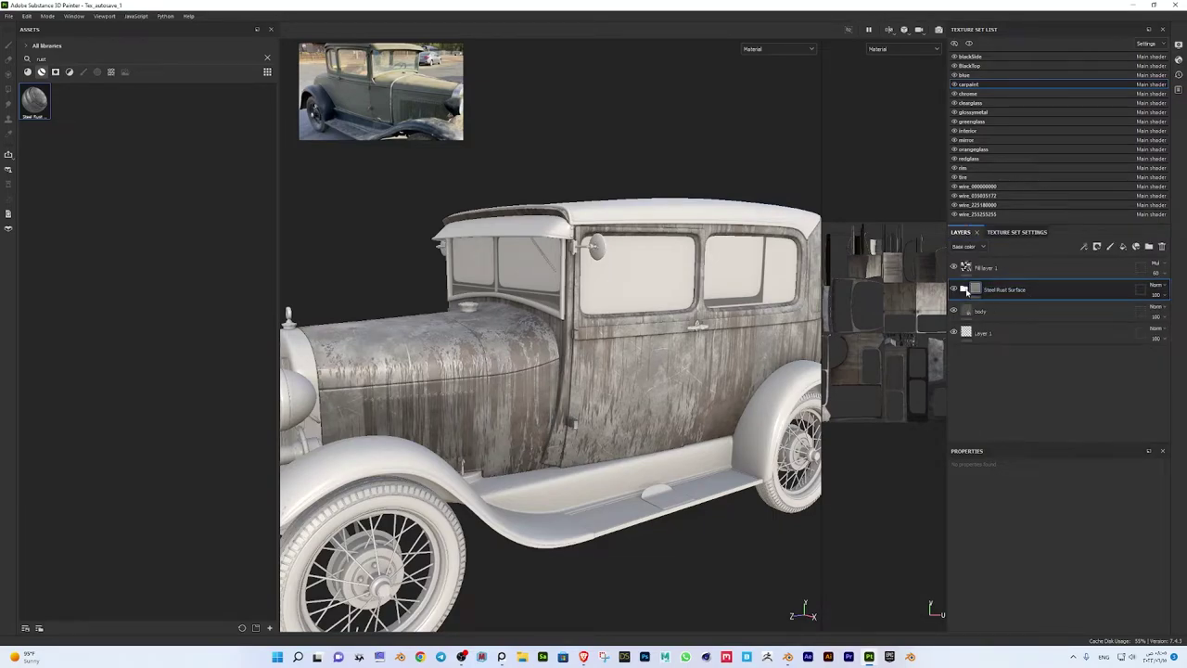
{"action": "key", "text": "Return"}
{"action": "left_click", "coordinate": [267, 57]}
{"action": "left_click", "coordinate": [54, 71]}
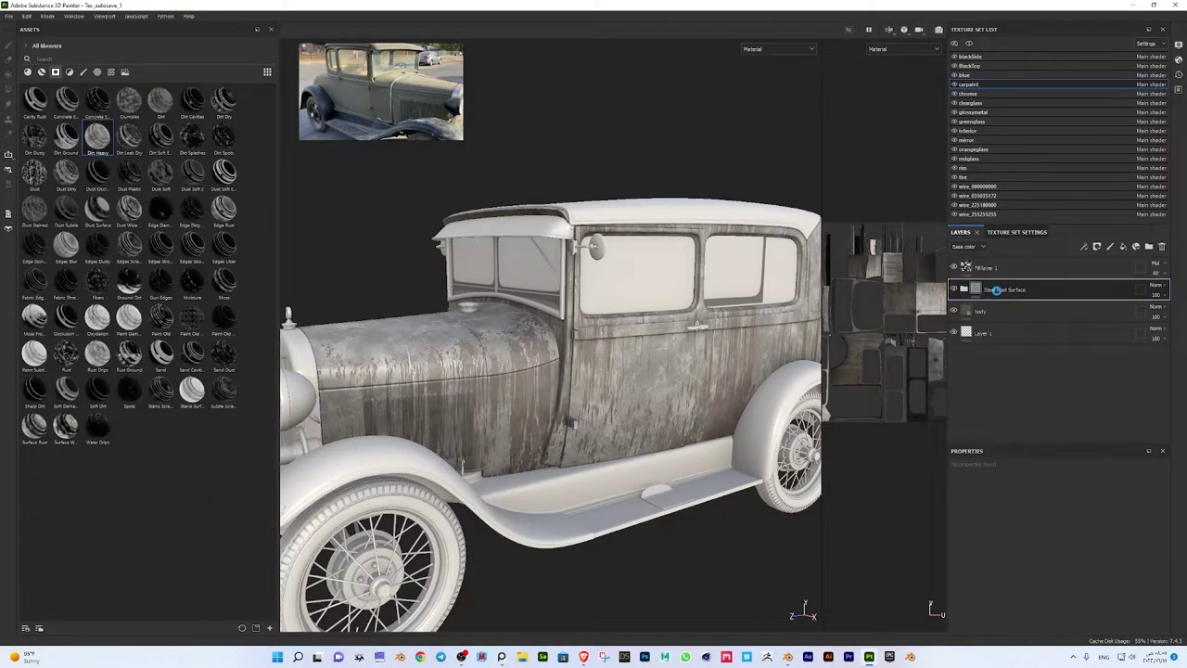
Apply the Cavity Rust smart mask to Steel Rust Surface, undoing two wrong masks first
{"action": "left_click_drag", "start_coordinate": [994, 289], "coordinate": [995, 290]}
{"action": "key", "text": "ctrl+z"}
{"action": "left_click_drag", "start_coordinate": [66, 136], "coordinate": [1001, 288]}
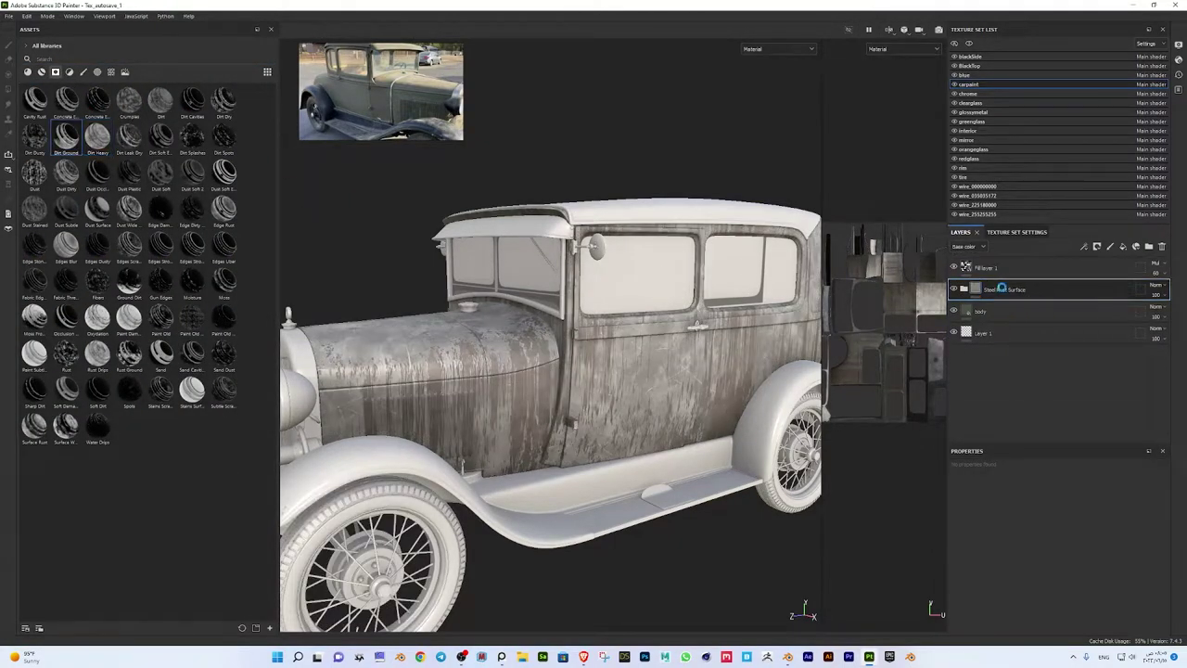
{"action": "key", "text": "ctrl+z"}
{"action": "left_click_drag", "start_coordinate": [34, 100], "coordinate": [1006, 293]}
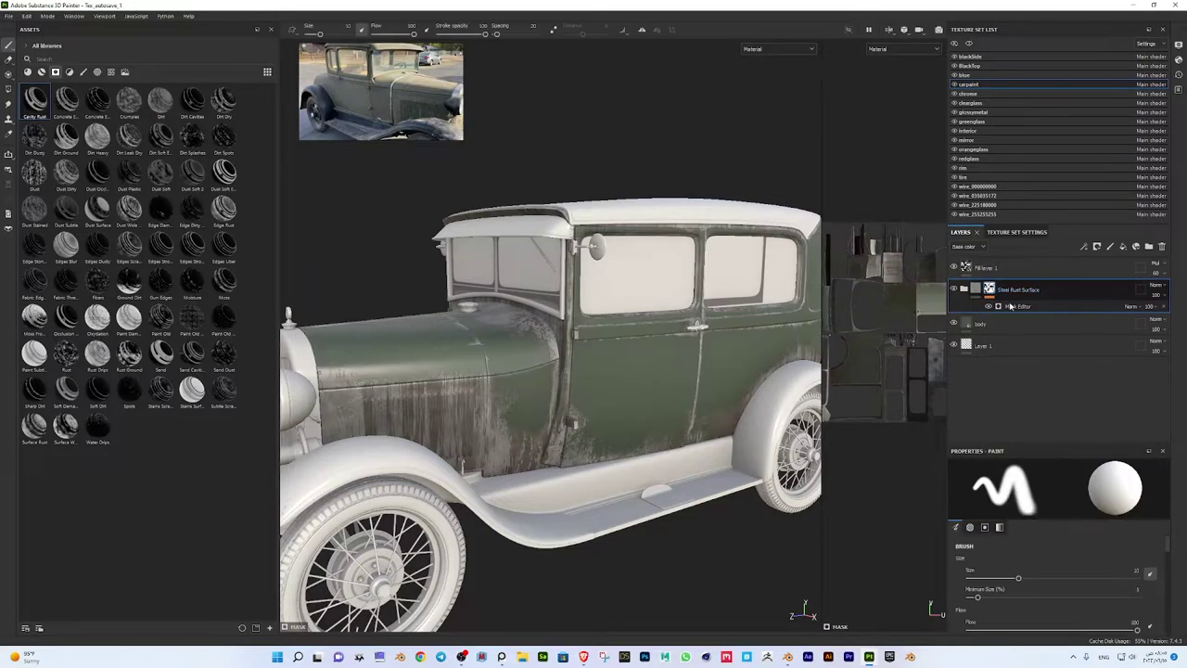
{"action": "left_click_drag", "start_coordinate": [822, 324], "coordinate": [854, 323]}
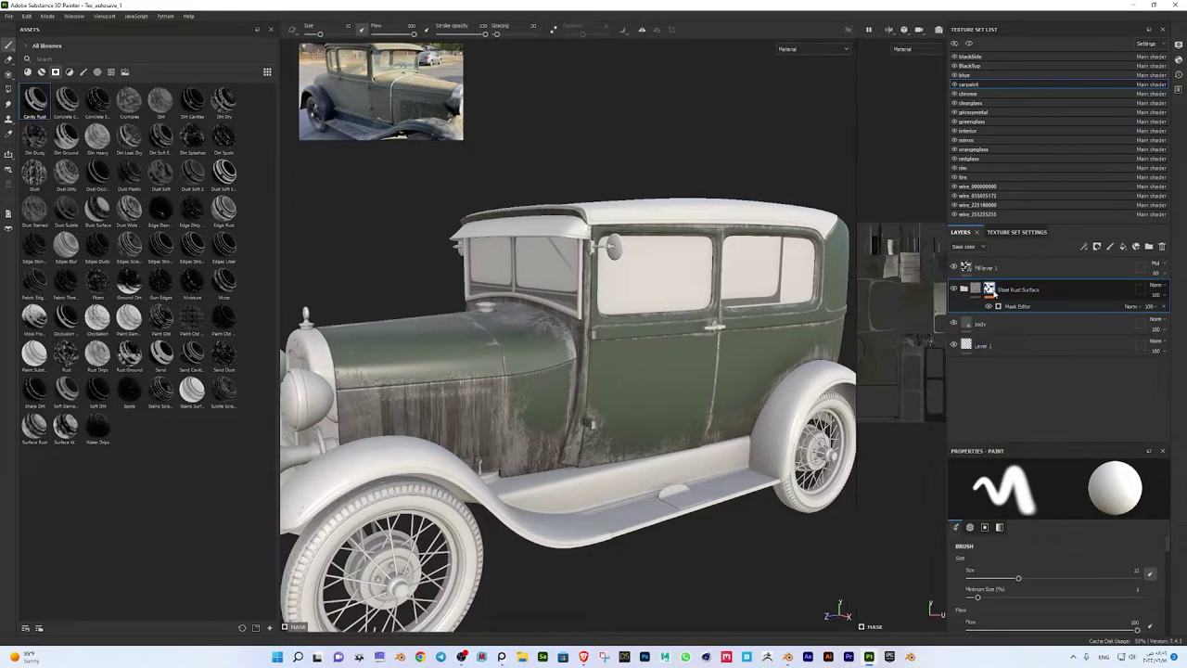
{"action": "left_click_drag", "start_coordinate": [1017, 578], "coordinate": [1011, 579]}
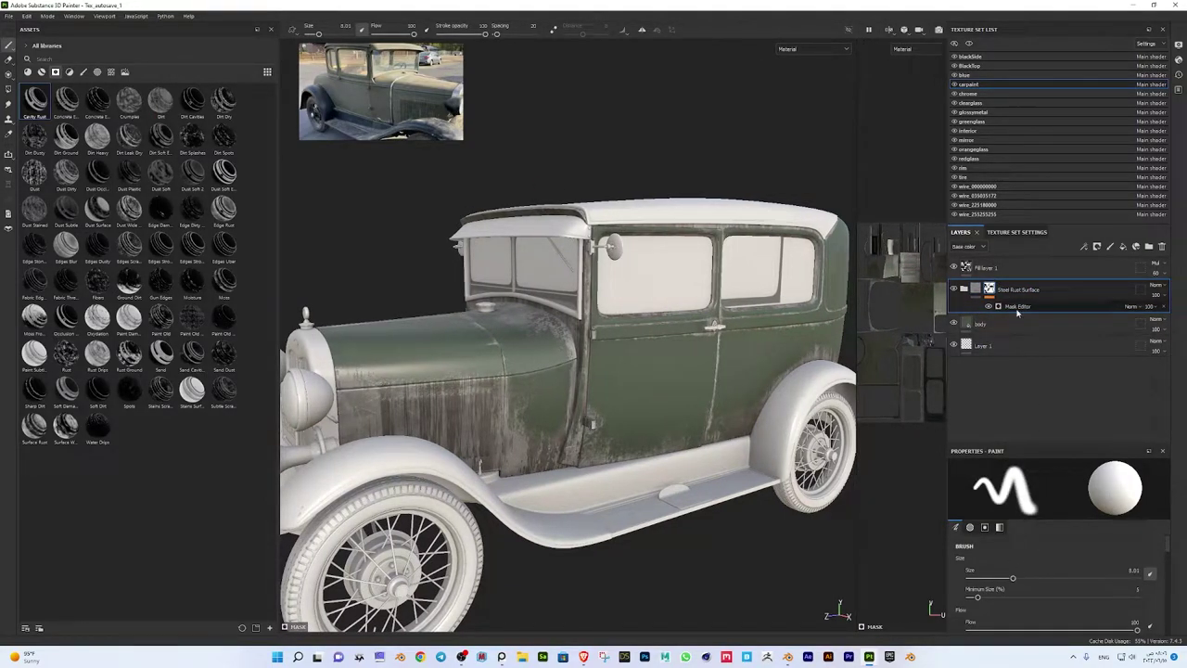
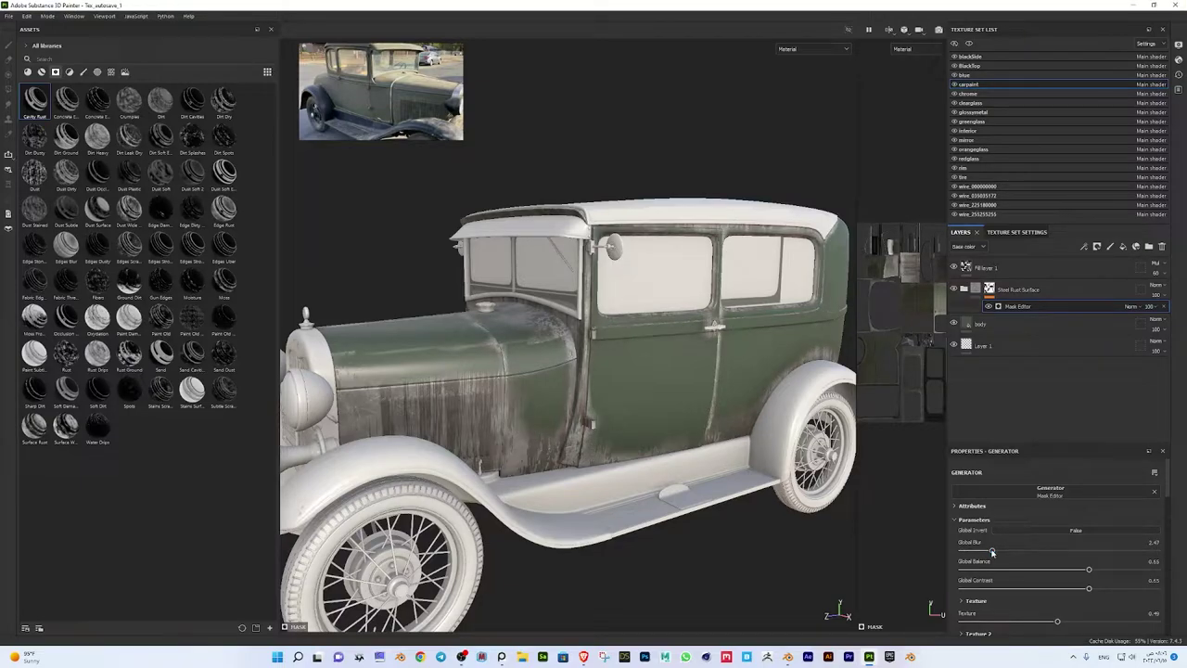
Set the Steel Rust Surface mask to Global Blur 0, Balance about 0.76 and Contrast 0.7
{"action": "left_click_drag", "start_coordinate": [992, 552], "coordinate": [977, 551]}
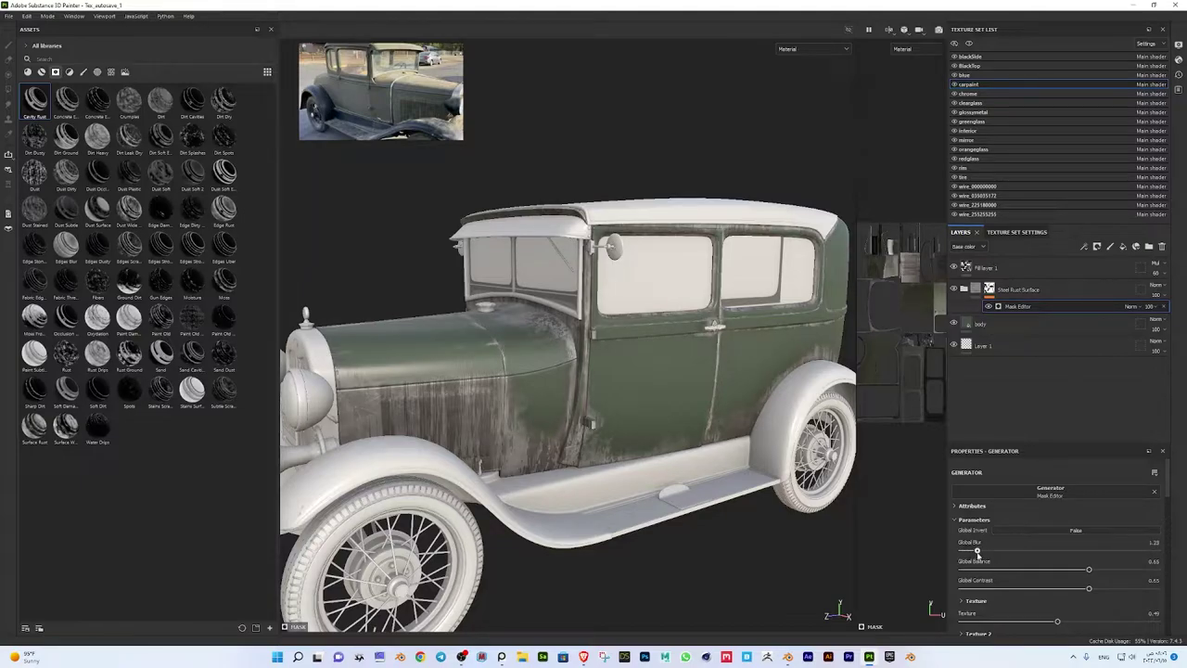
{"action": "mouse_move", "coordinate": [1088, 569]}
{"action": "left_mouse_down"}
{"action": "mouse_move", "coordinate": [1044, 570]}
{"action": "mouse_move", "coordinate": [1082, 569]}
{"action": "left_mouse_up"}
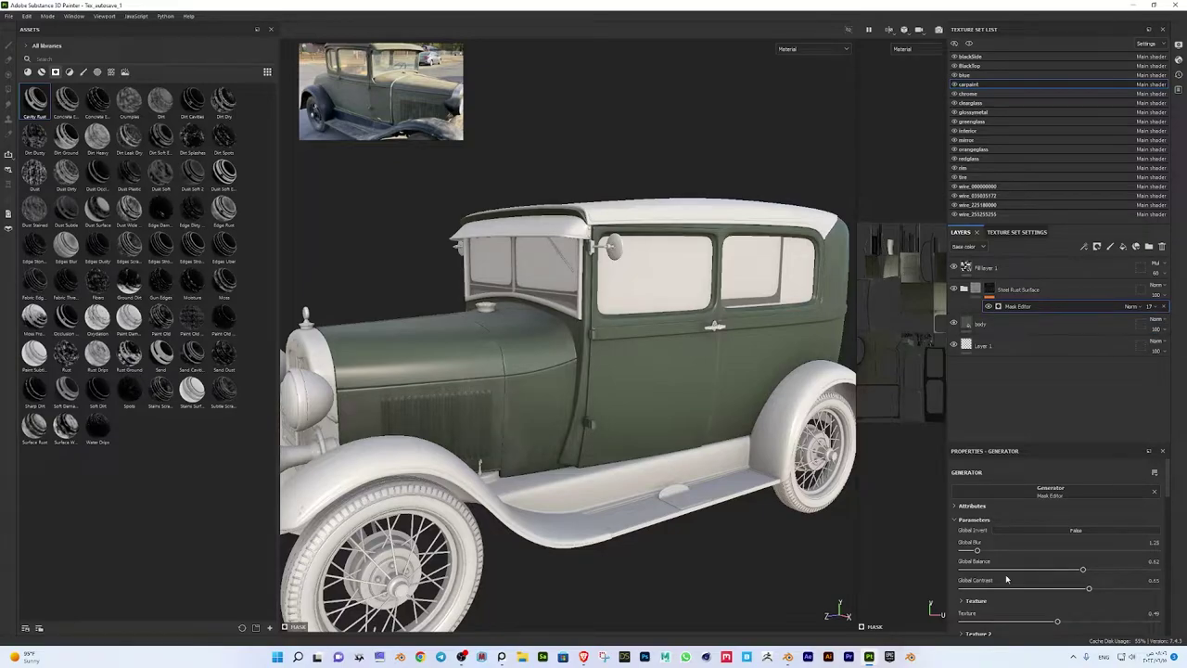
{"action": "mouse_move", "coordinate": [1076, 568]}
{"action": "left_mouse_down"}
{"action": "mouse_move", "coordinate": [1115, 567]}
{"action": "mouse_move", "coordinate": [1106, 589]}
{"action": "left_mouse_up"}
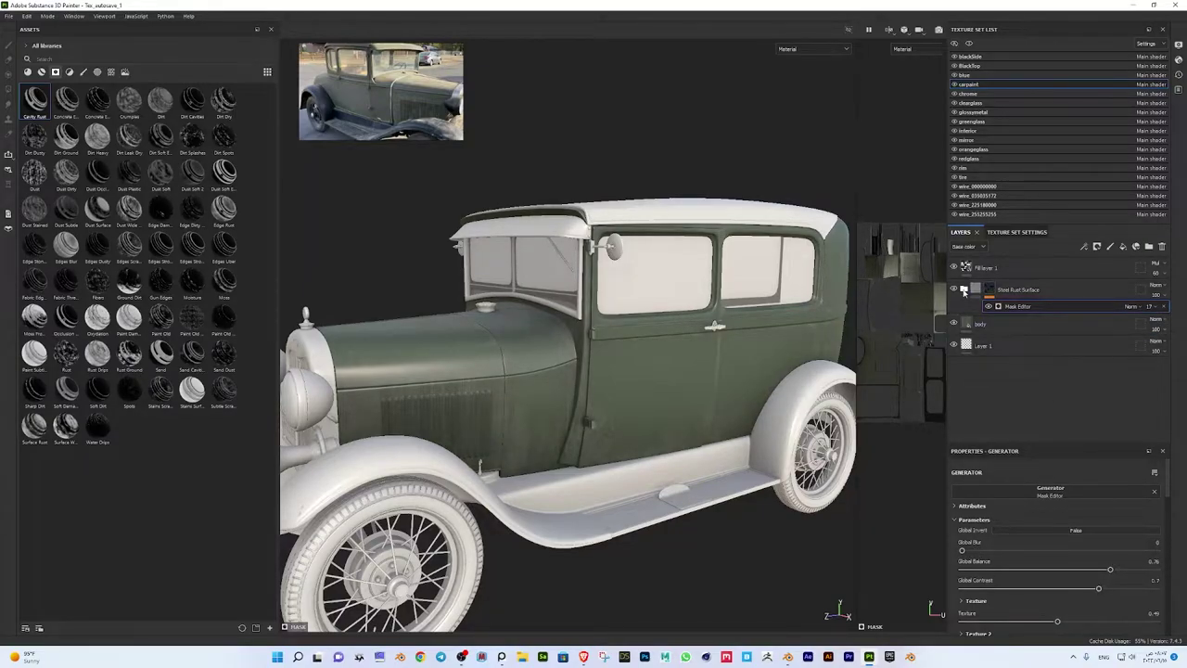
Search the assets for 'rus' and add Rust Fine as a layer above body
{"action": "left_click", "coordinate": [981, 323]}
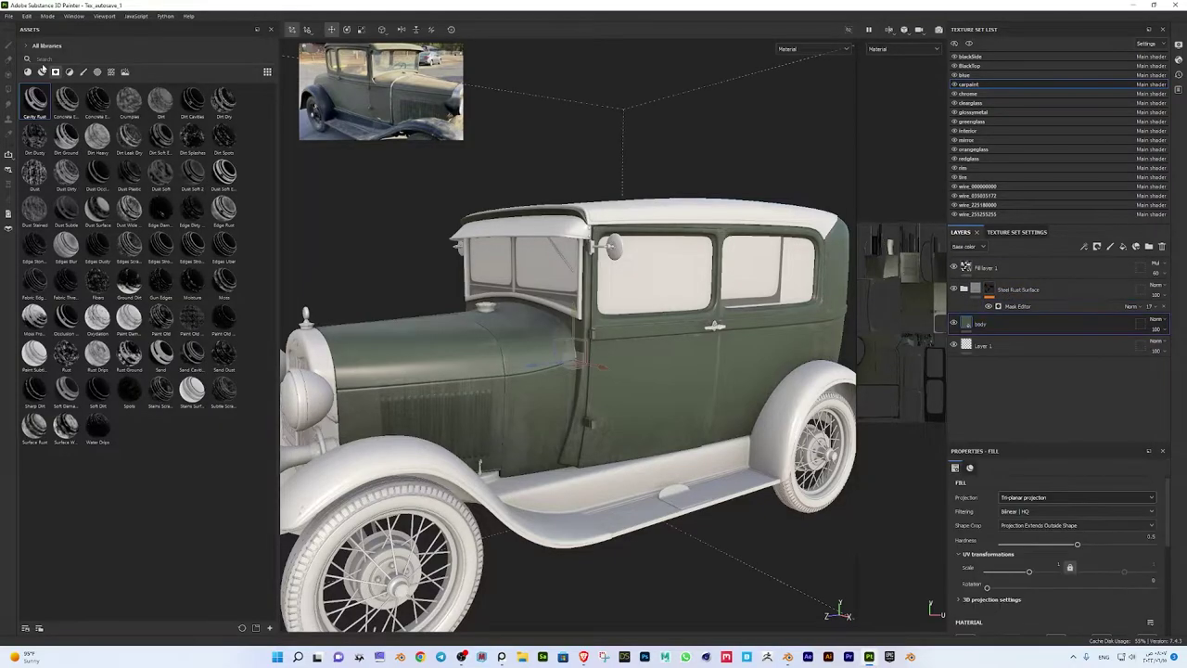
{"action": "left_click", "coordinate": [41, 72]}
{"action": "scroll", "coordinate": [198, 473], "scroll_direction": "down", "scroll_amount": 5}
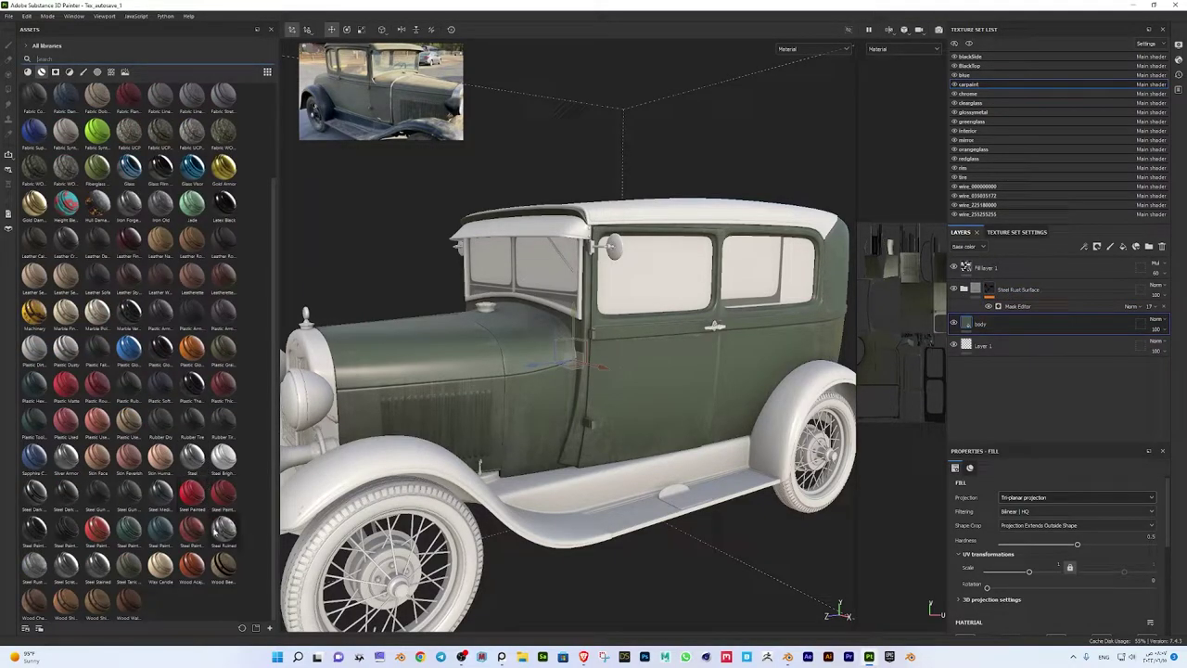
{"action": "scroll", "coordinate": [185, 408], "scroll_direction": "up", "scroll_amount": 3}
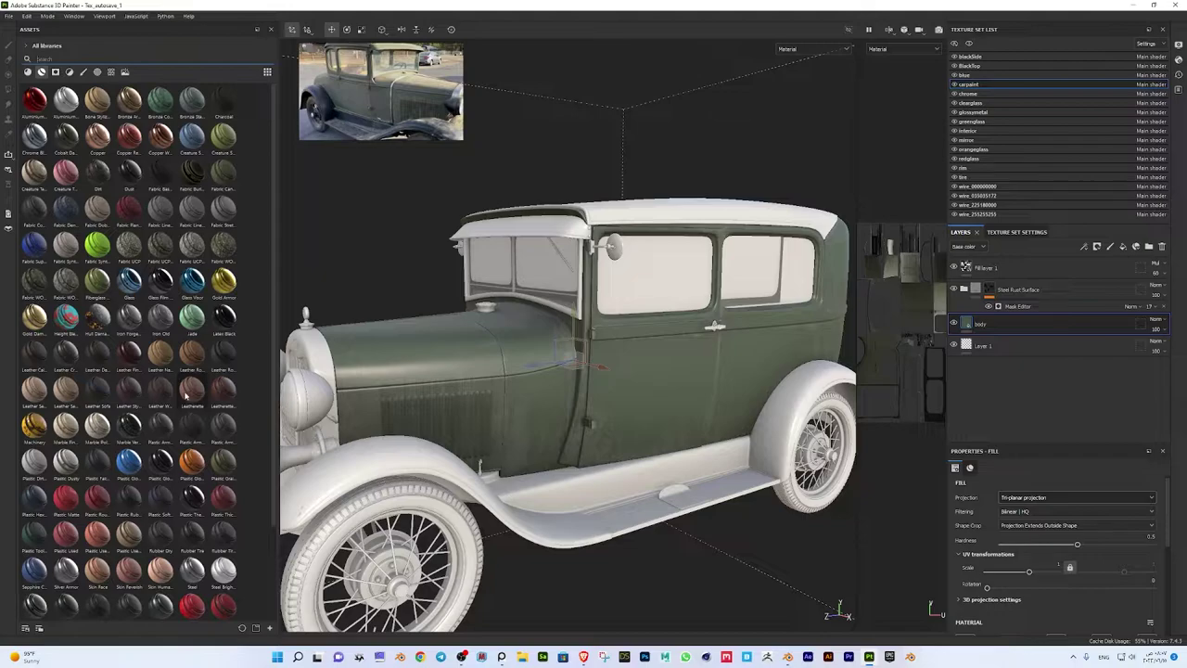
{"action": "left_click", "coordinate": [92, 59]}
{"action": "type", "text": "rus"}
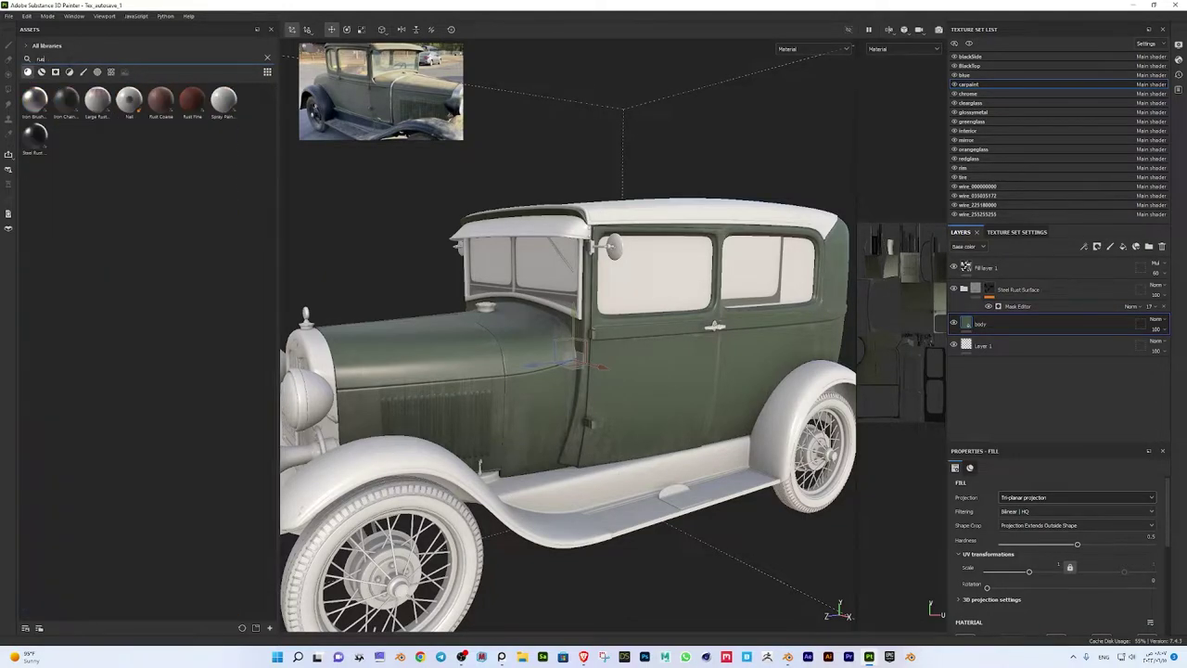
{"action": "left_click_drag", "start_coordinate": [192, 99], "coordinate": [1025, 320]}
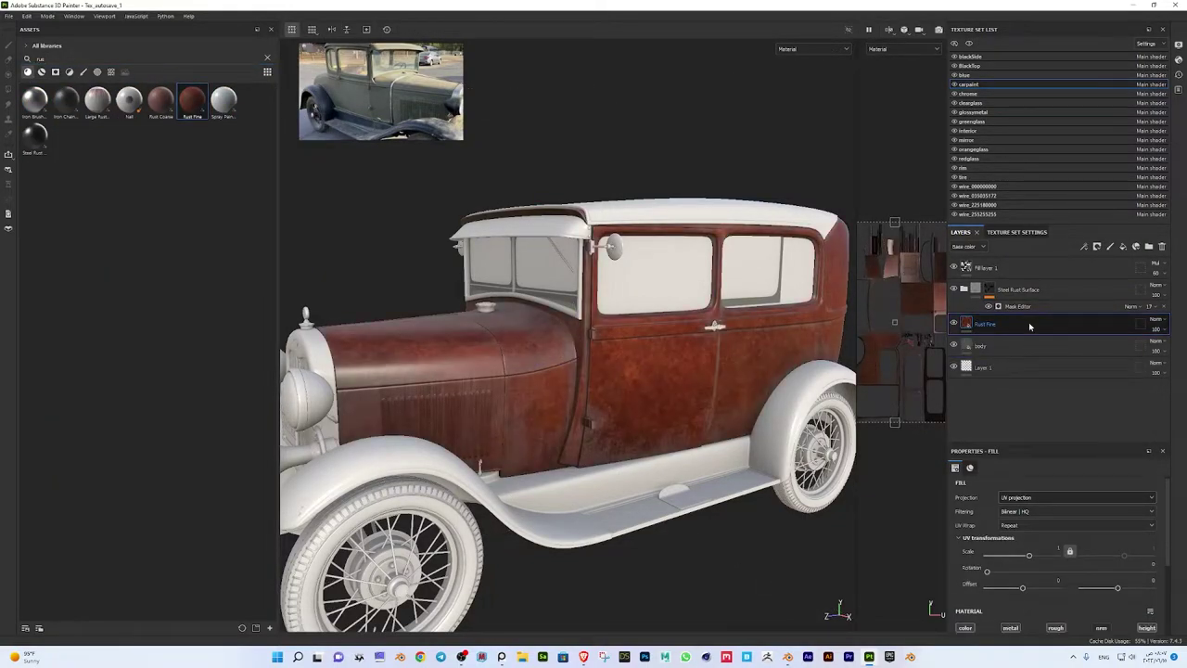
Switch the Rust Fine layer's projection to Tri-planar
{"action": "left_click", "coordinate": [1029, 324]}
{"action": "left_click", "coordinate": [1076, 497]}
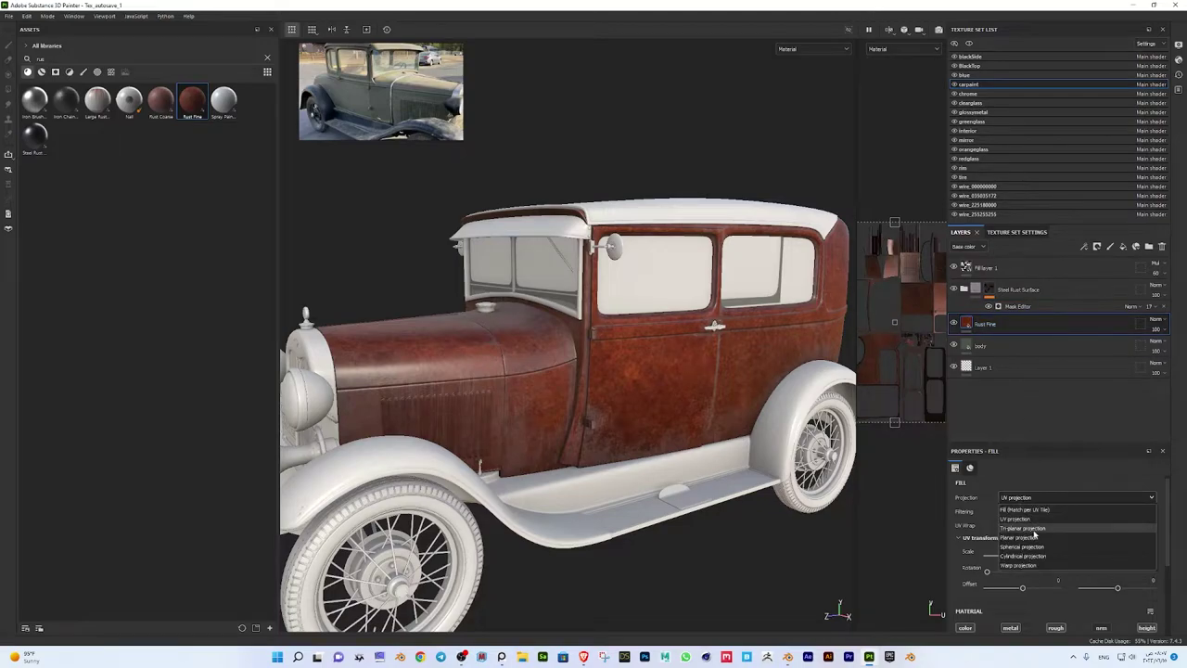
{"action": "left_click", "coordinate": [1020, 511]}
{"action": "scroll", "coordinate": [670, 427], "scroll_direction": "down", "scroll_amount": 2}
{"action": "key", "text": "r"}
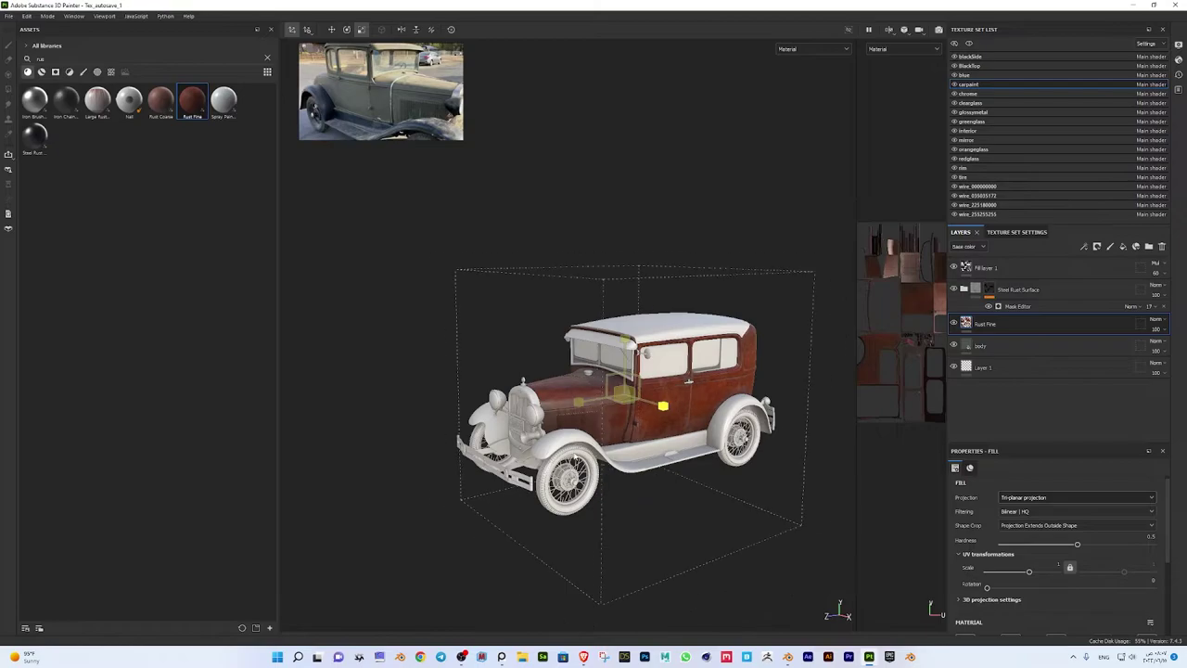
Apply the Cavity Rust smart mask to the Rust Fine layer
{"action": "scroll", "coordinate": [705, 386], "scroll_direction": "up", "scroll_amount": 5}
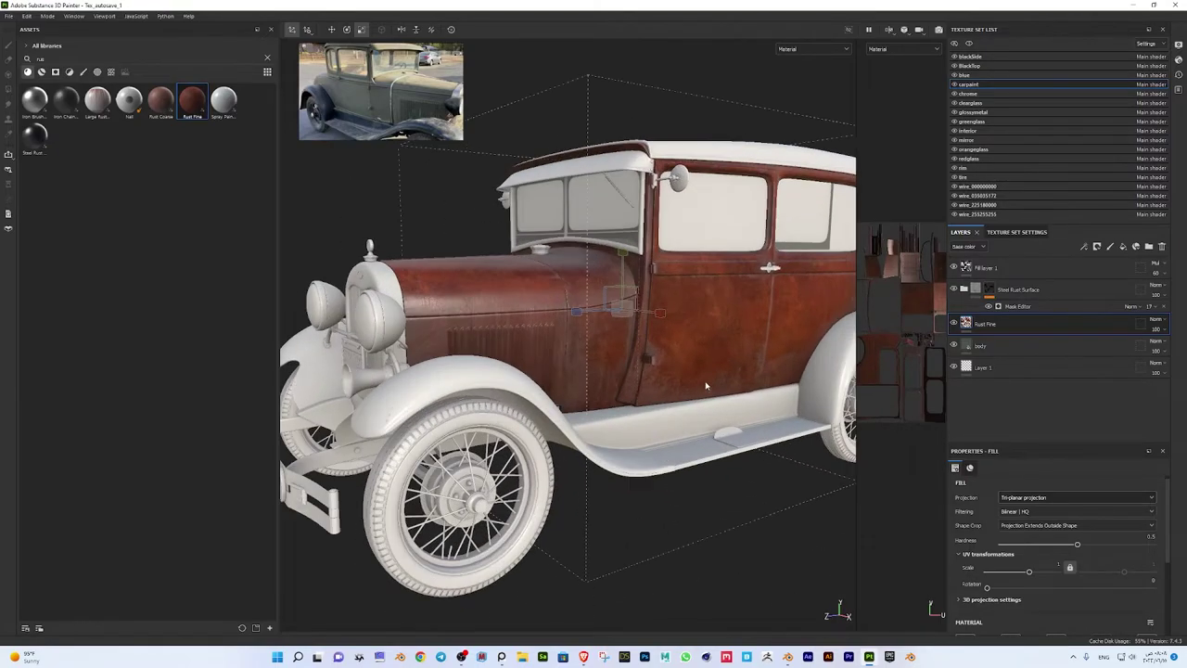
{"action": "left_click_drag", "start_coordinate": [707, 350], "coordinate": [686, 345], "text": "alt"}
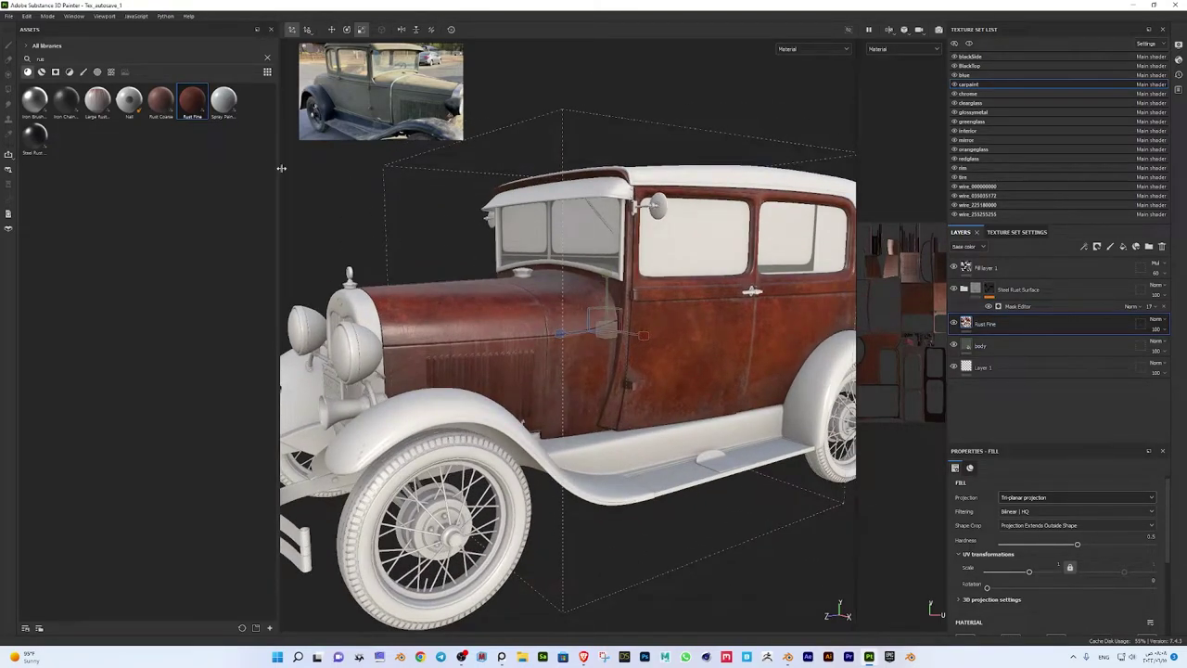
{"action": "mouse_move", "coordinate": [35, 100]}
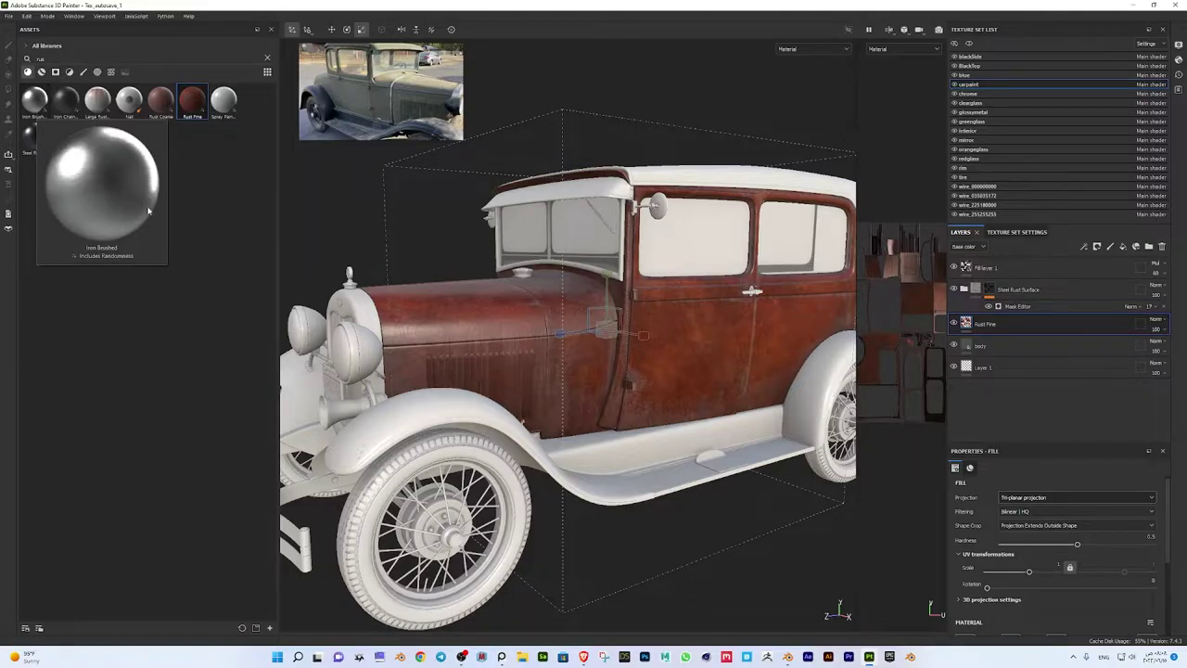
{"action": "left_click", "coordinate": [55, 72]}
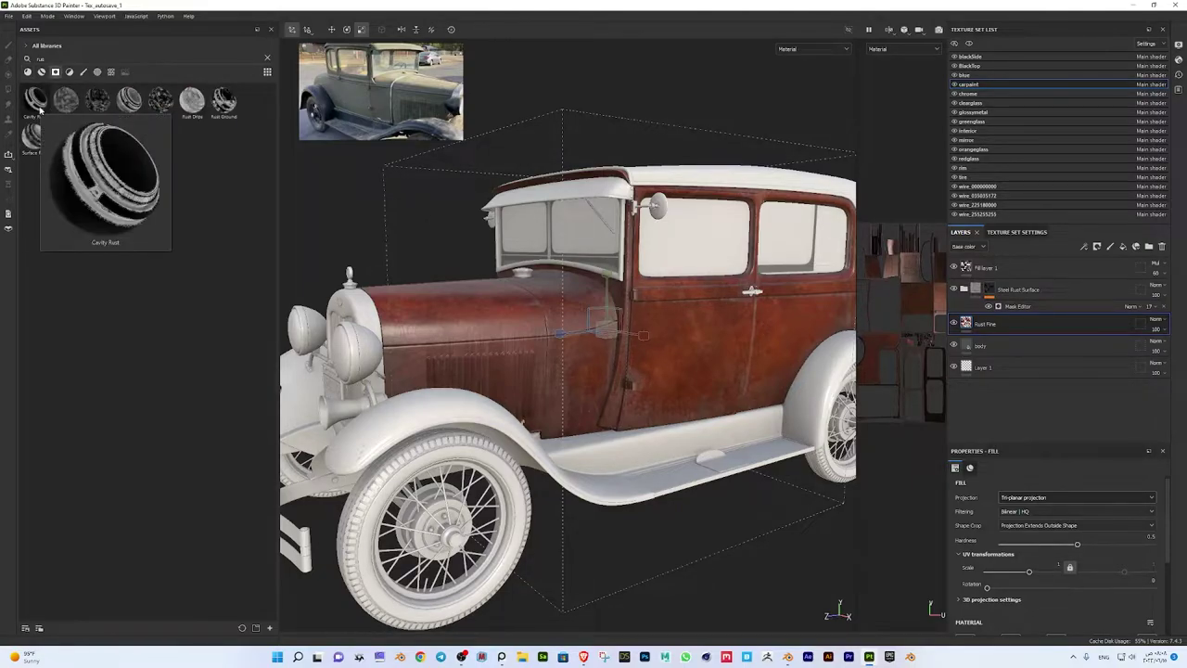
{"action": "mouse_move", "coordinate": [34, 99]}
{"action": "left_mouse_down"}
{"action": "mouse_move", "coordinate": [966, 323]}
{"action": "mouse_move", "coordinate": [1010, 292]}
{"action": "left_mouse_up"}
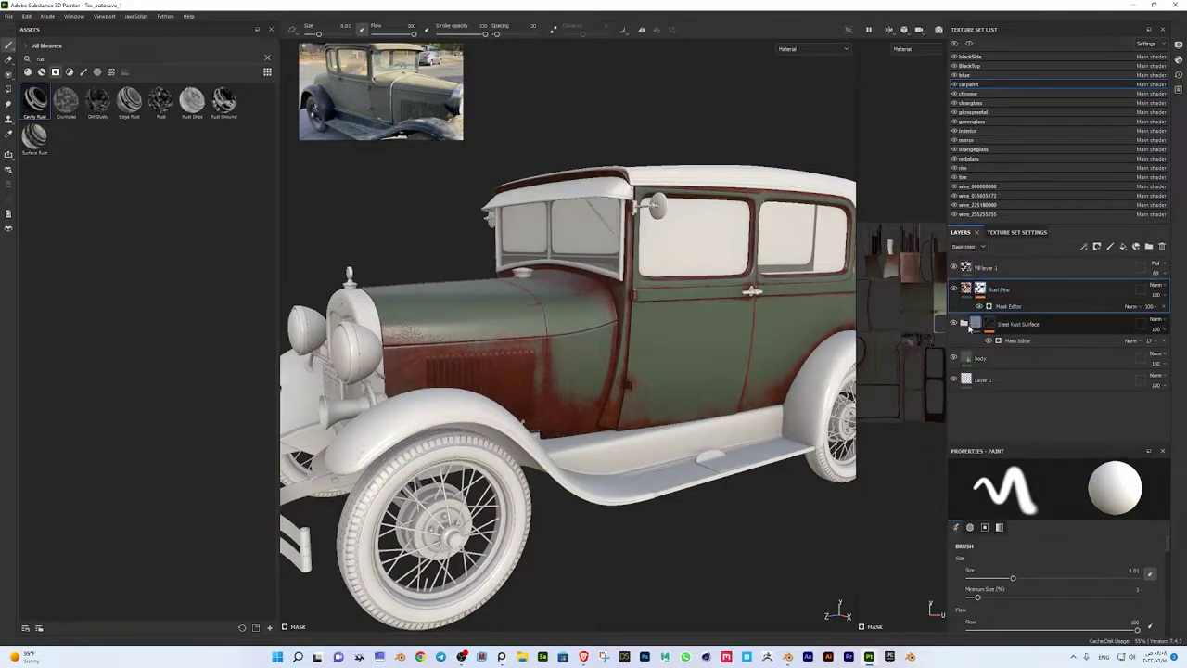
Lower Rust Fine's mask to Global Balance 0.53, Contrast 0.25 and Texture 2 0.44
{"action": "left_click", "coordinate": [1015, 306]}
{"action": "key", "text": "f"}
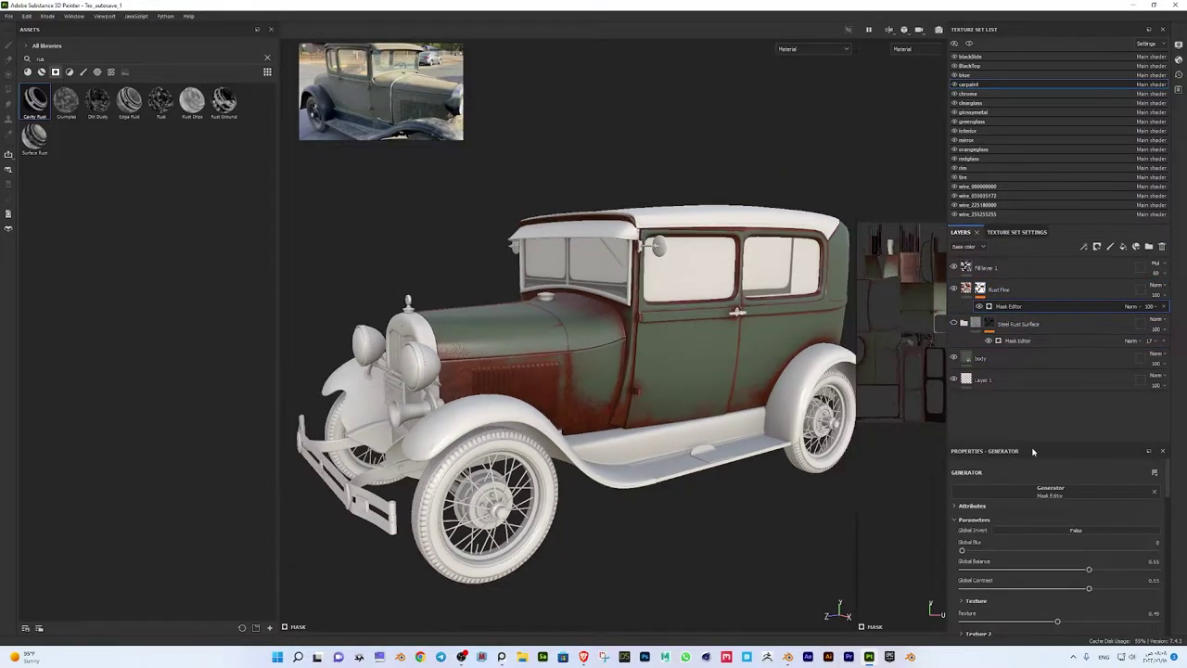
{"action": "mouse_move", "coordinate": [1089, 570]}
{"action": "left_mouse_down"}
{"action": "mouse_move", "coordinate": [1024, 569]}
{"action": "mouse_move", "coordinate": [1066, 570]}
{"action": "mouse_move", "coordinate": [1067, 588]}
{"action": "mouse_move", "coordinate": [981, 590]}
{"action": "mouse_move", "coordinate": [1010, 590]}
{"action": "mouse_move", "coordinate": [1025, 573]}
{"action": "left_mouse_up"}
{"action": "scroll", "coordinate": [1010, 590], "scroll_direction": "down", "scroll_amount": 3}
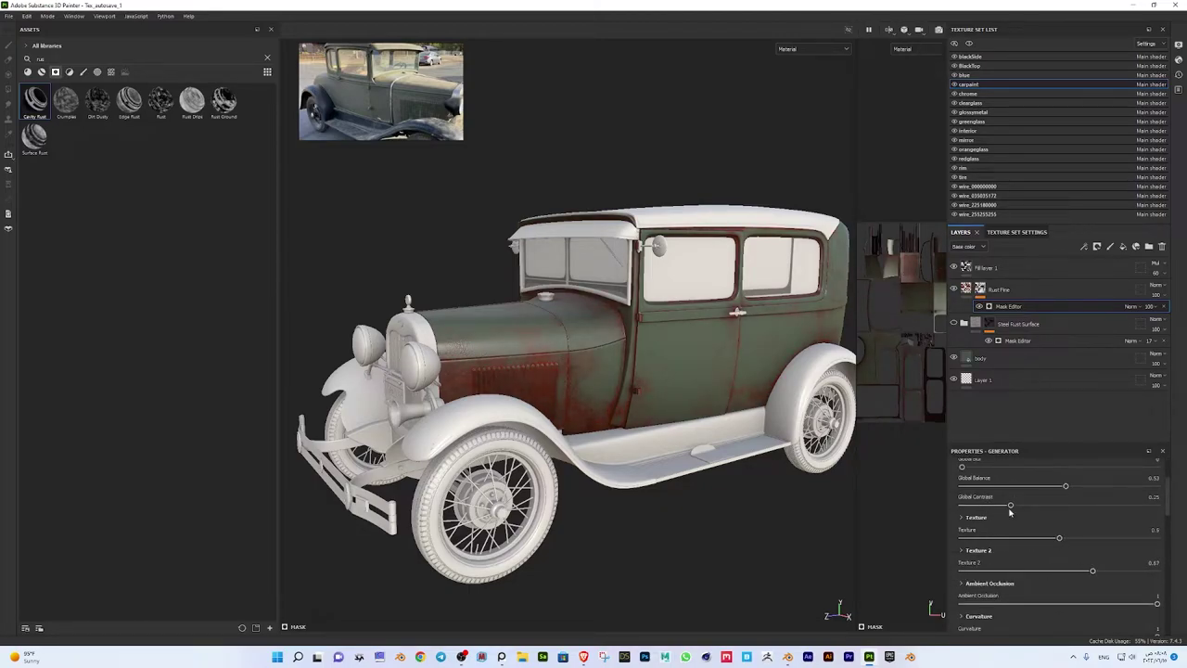
{"action": "scroll", "coordinate": [1009, 510], "scroll_direction": "down", "scroll_amount": 2}
{"action": "left_click_drag", "start_coordinate": [1091, 514], "coordinate": [981, 515]}
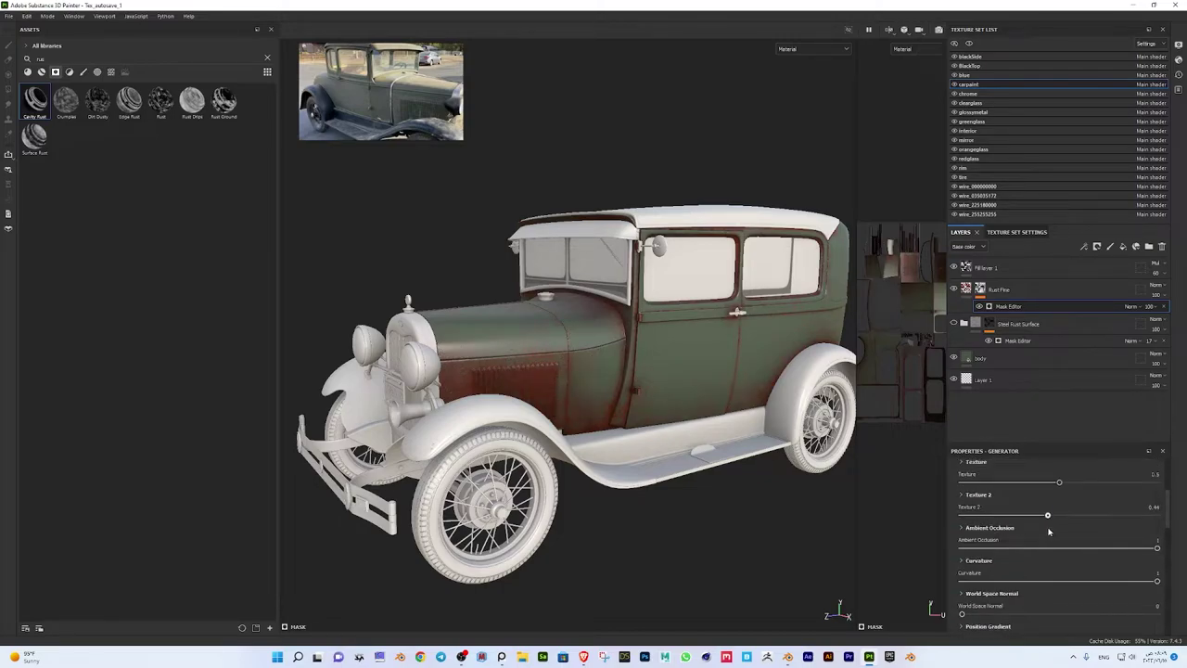
{"action": "left_click", "coordinate": [966, 288]}
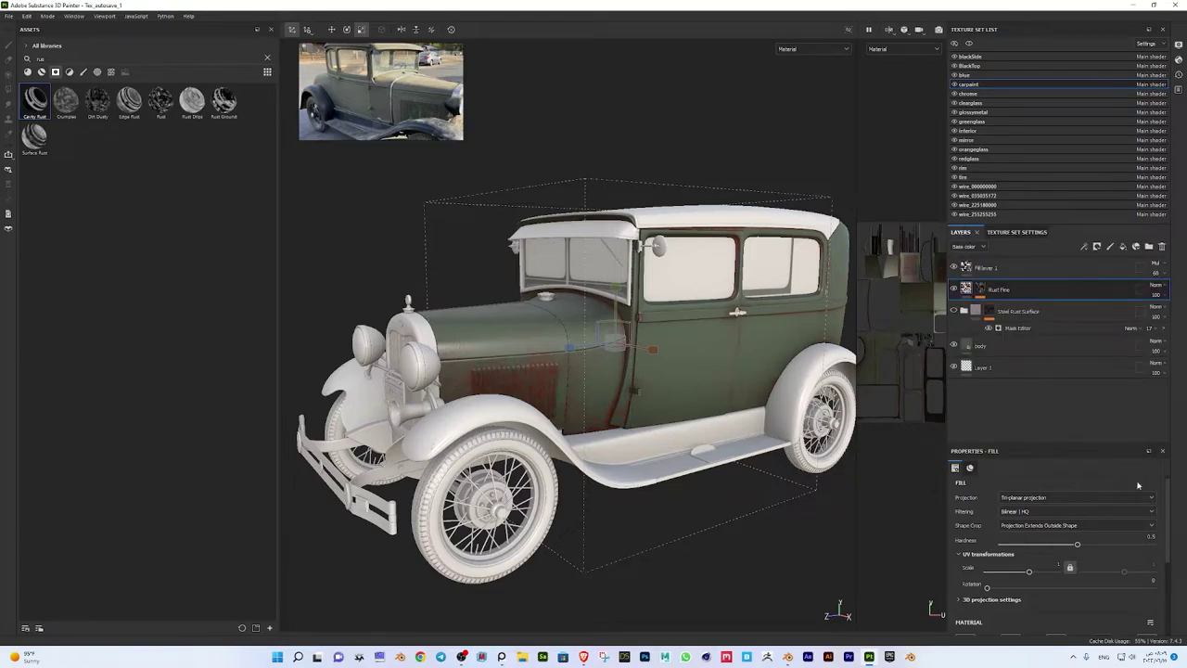
Shift Rust Fine's Rust Color toward a duller, more muted brown
{"action": "scroll", "coordinate": [1066, 520], "scroll_direction": "down", "scroll_amount": 2}
{"action": "left_click", "coordinate": [993, 519]}
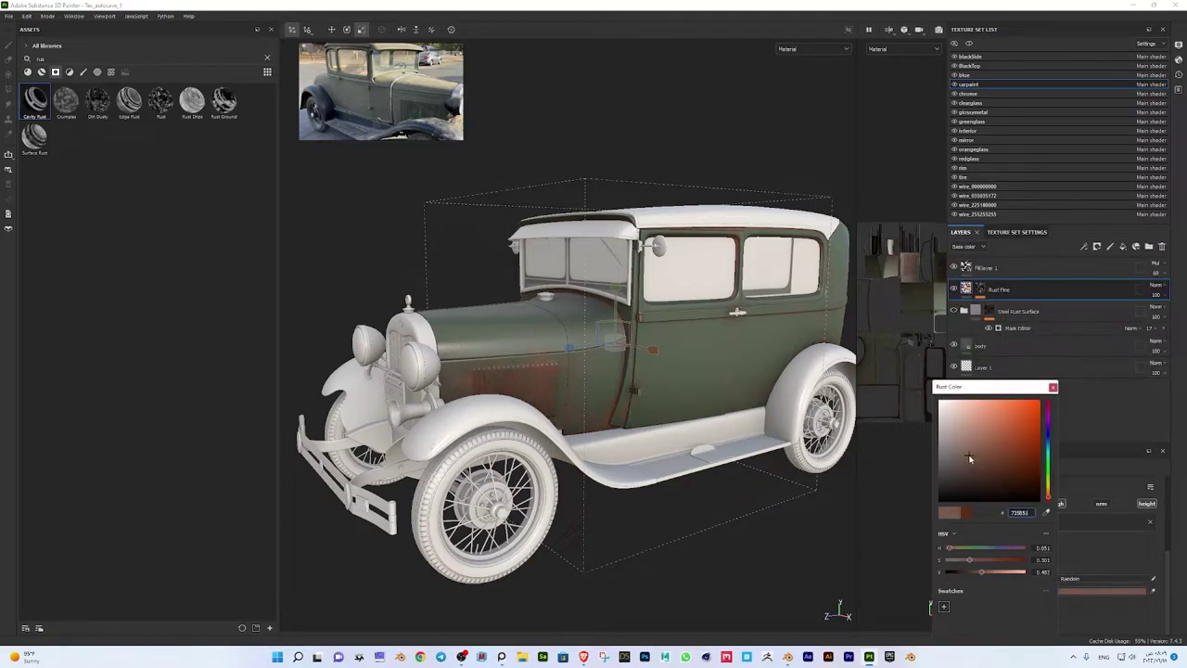
{"action": "left_click_drag", "start_coordinate": [970, 459], "coordinate": [964, 451]}
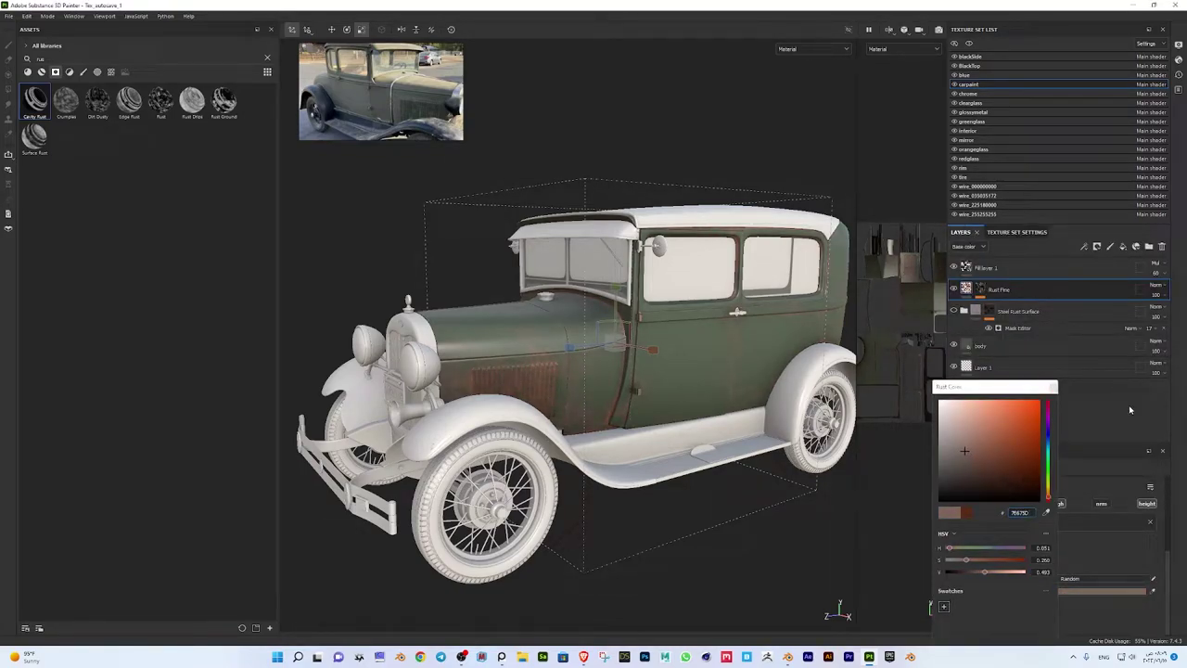
{"action": "left_click", "coordinate": [1051, 385]}
Select the body paint layer and review its material settings from a front view
{"action": "left_click", "coordinate": [1038, 344]}
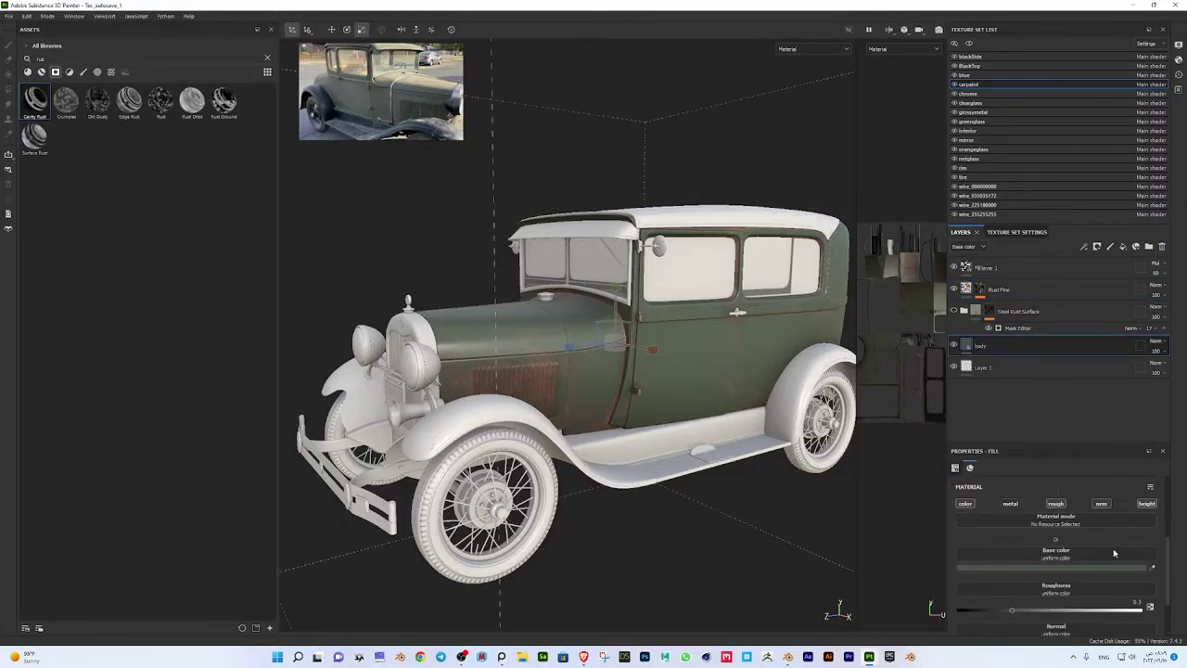
{"action": "scroll", "coordinate": [1167, 587], "scroll_direction": "down", "scroll_amount": 2}
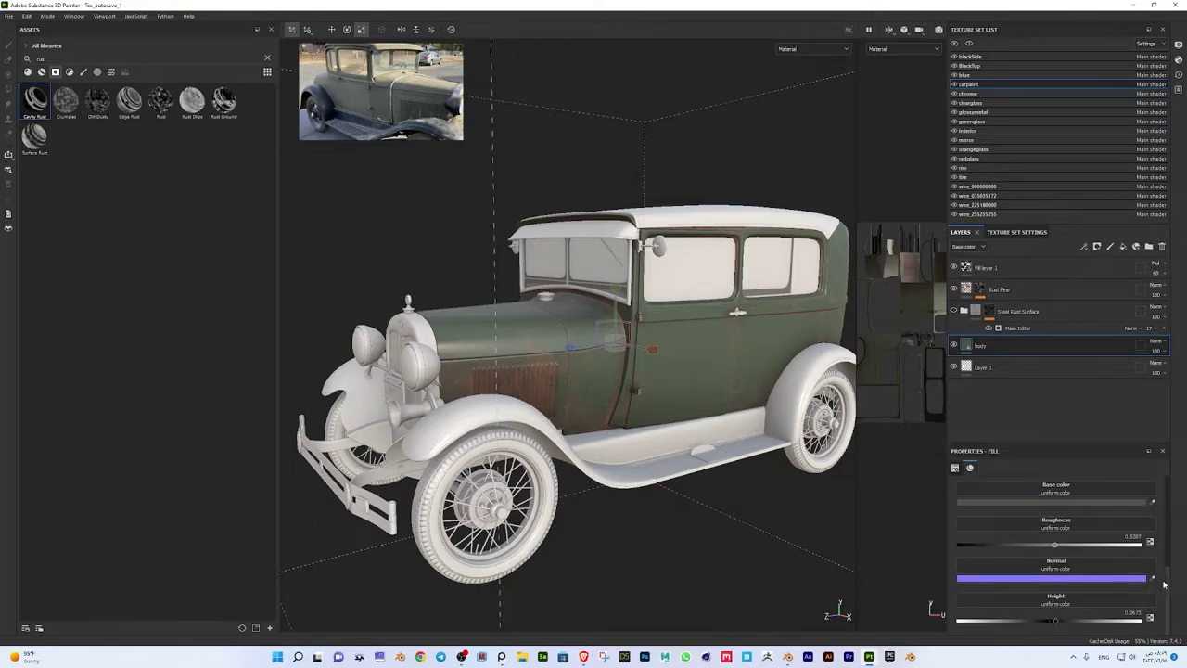
{"action": "scroll", "coordinate": [1164, 584], "scroll_direction": "up", "scroll_amount": 2}
{"action": "scroll", "coordinate": [1167, 541], "scroll_direction": "down", "scroll_amount": 4}
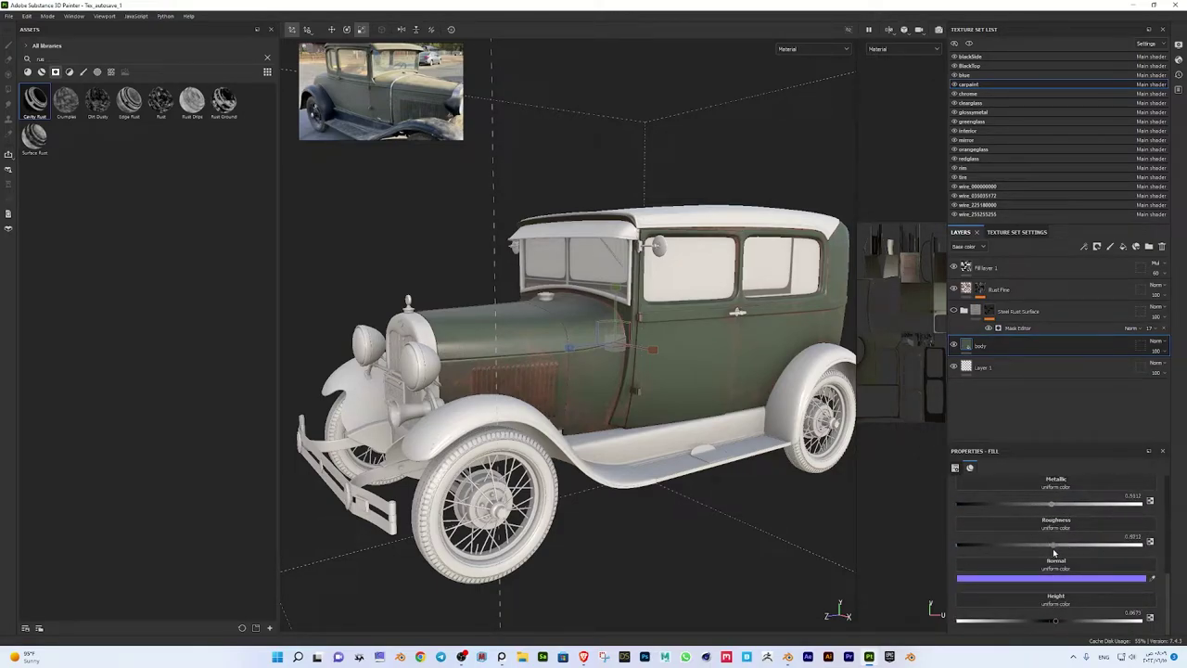
{"action": "scroll", "coordinate": [1054, 553], "scroll_direction": "up", "scroll_amount": 2}
{"action": "mouse_move", "coordinate": [770, 408]}
{"action": "left_mouse_down", "text": "alt"}
{"action": "mouse_move", "coordinate": [684, 377]}
{"action": "mouse_move", "coordinate": [593, 389]}
{"action": "left_mouse_up", "text": "alt"}
Try adding a generated mask to Rust Fine, then undo it
{"action": "left_click", "coordinate": [1004, 292]}
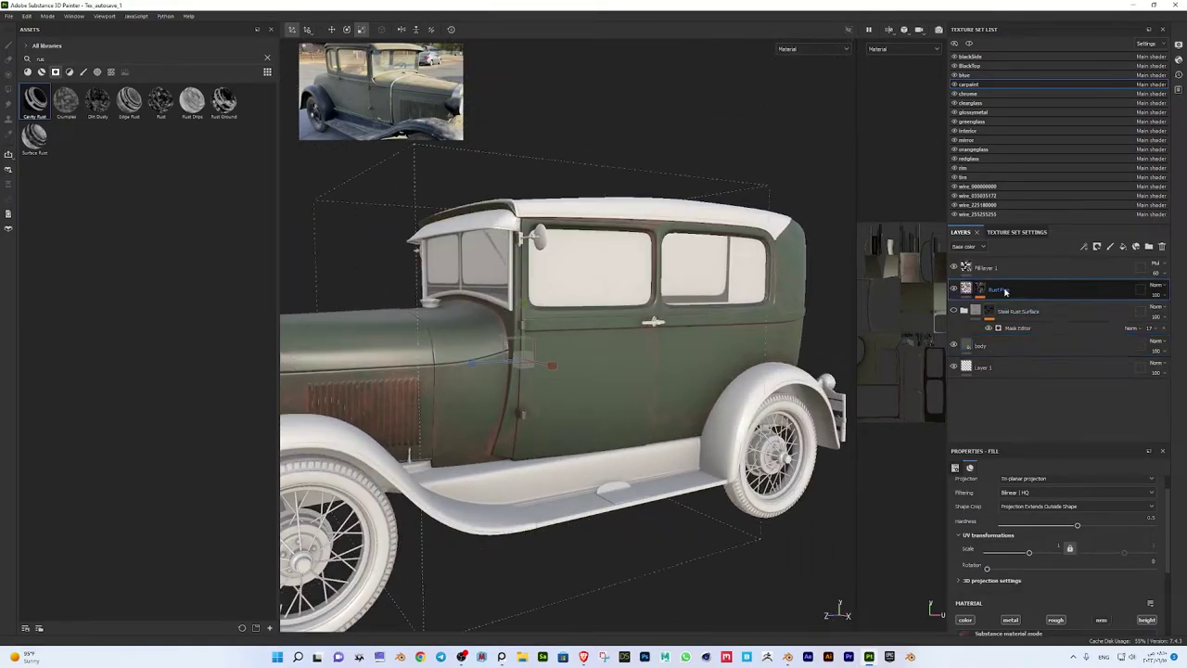
{"action": "left_click", "coordinate": [1039, 590]}
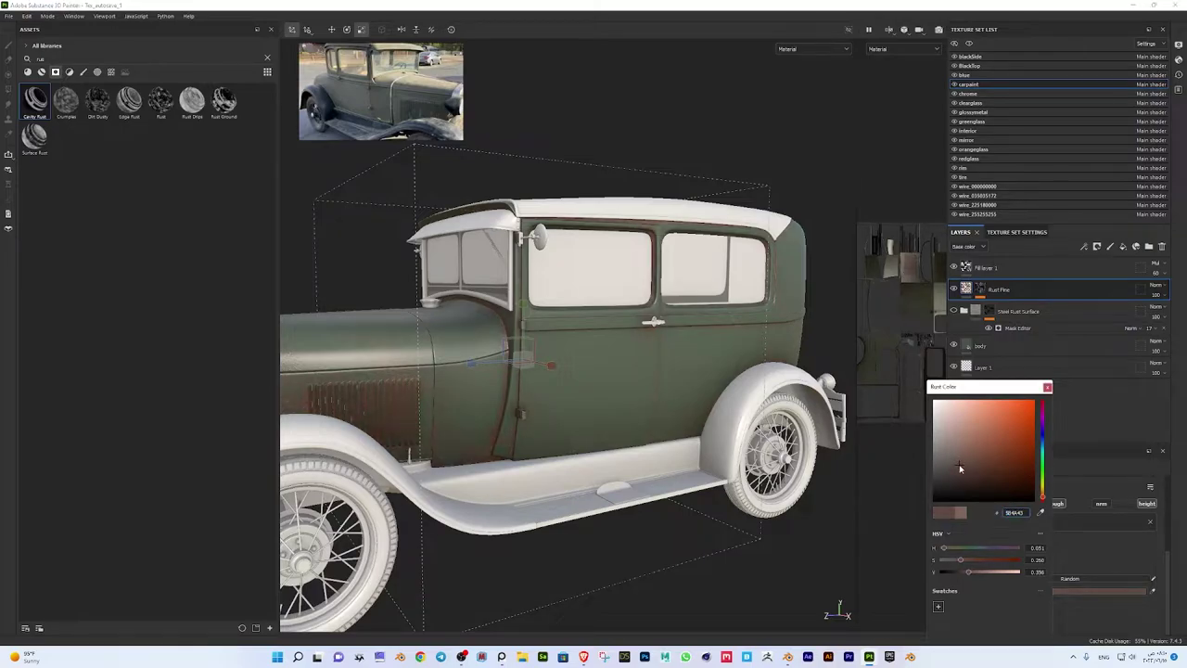
{"action": "left_click", "coordinate": [1047, 387]}
{"action": "left_click", "coordinate": [1110, 246]}
{"action": "left_click", "coordinate": [1020, 278]}
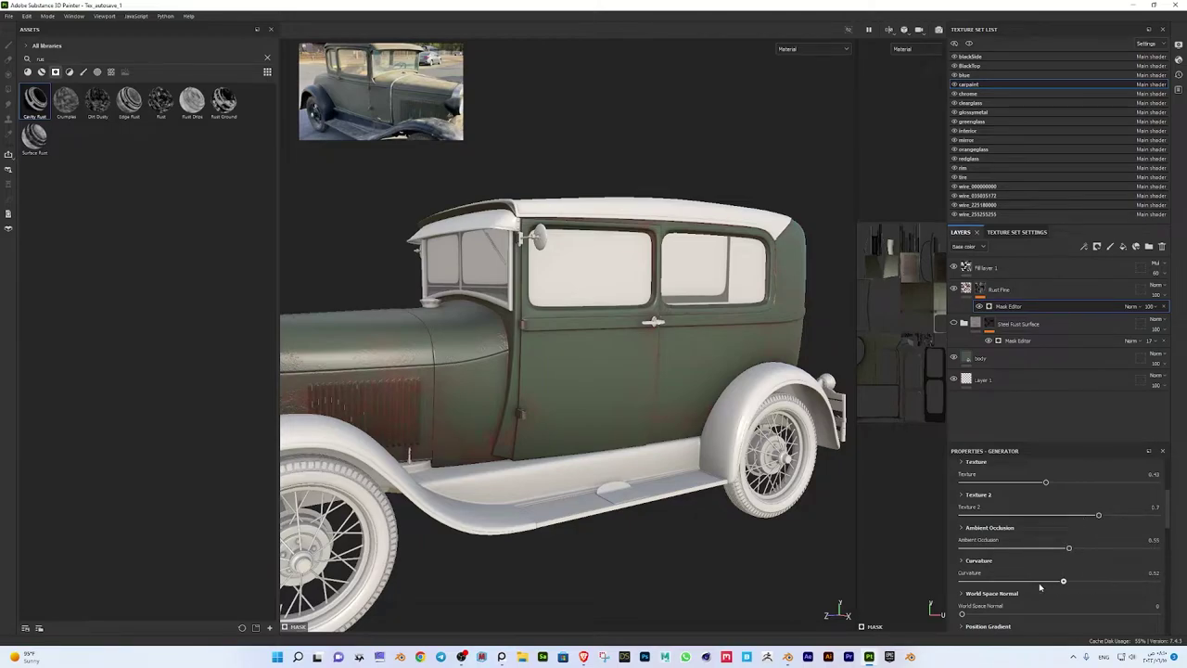
{"action": "key", "text": "ctrl+z"}
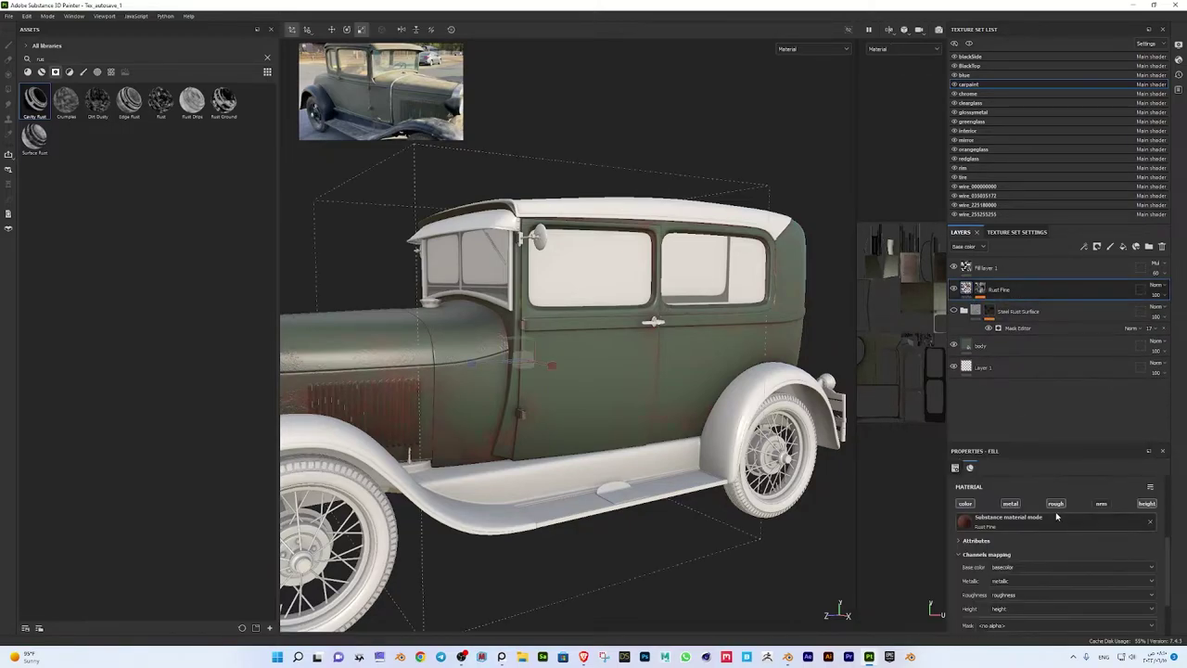
Turn off the Rust Fine layer's height and metallic channels
{"action": "left_click", "coordinate": [1146, 504]}
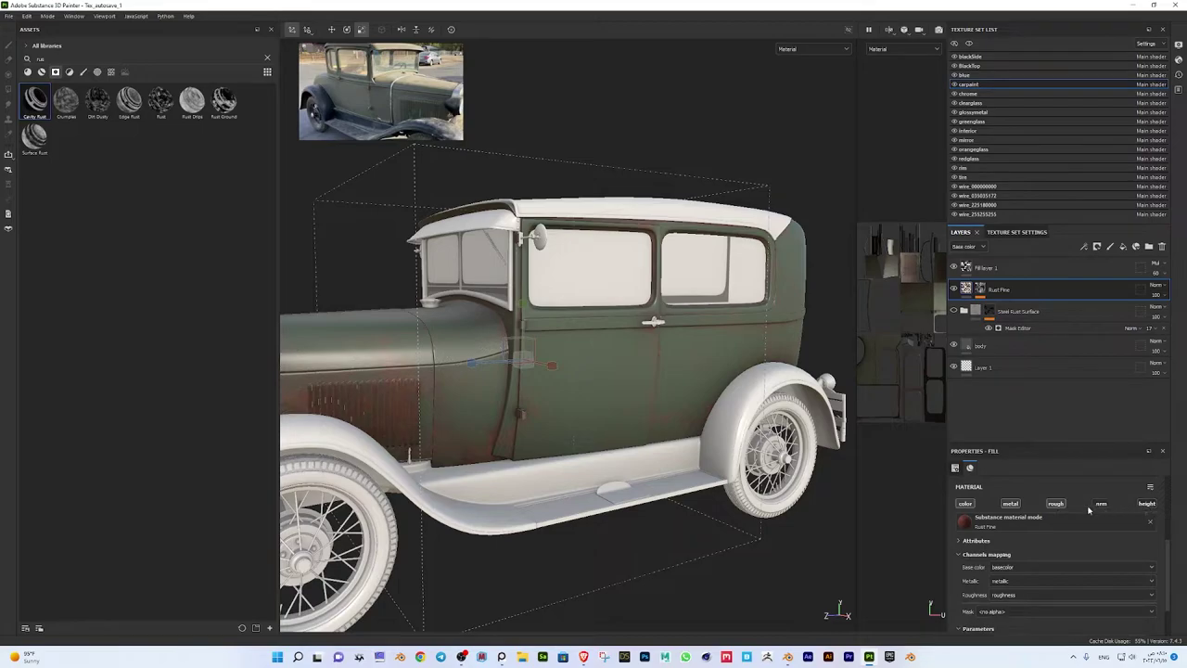
{"action": "left_click_drag", "start_coordinate": [546, 461], "coordinate": [684, 417], "text": "alt"}
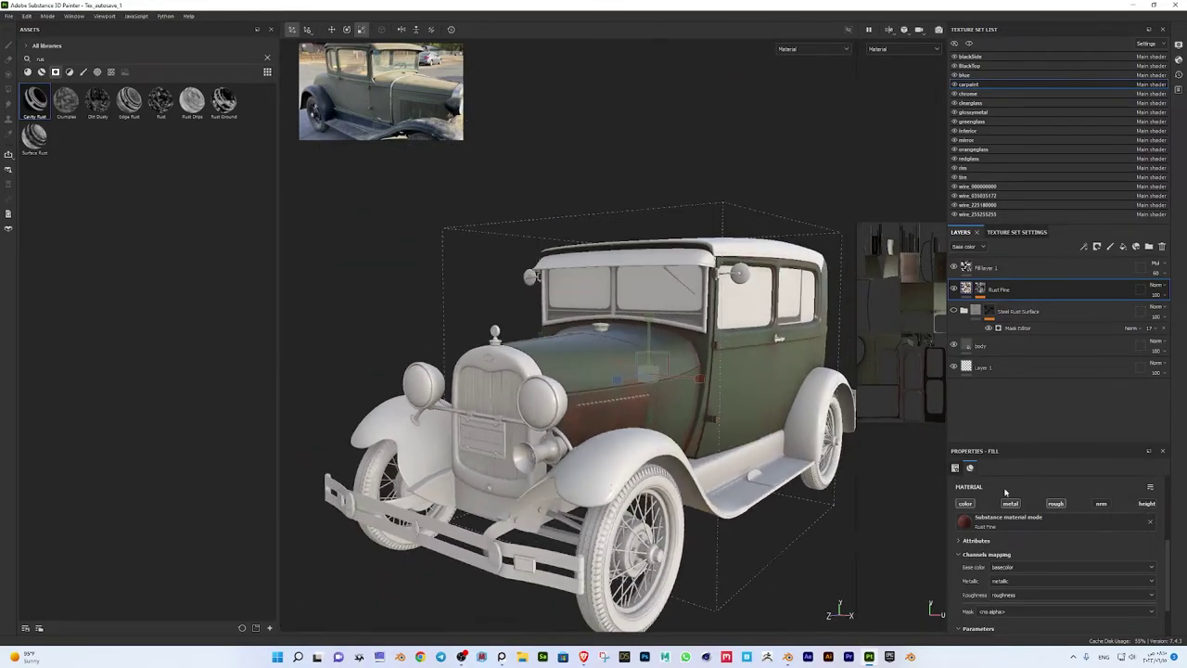
{"action": "left_click", "coordinate": [1010, 503]}
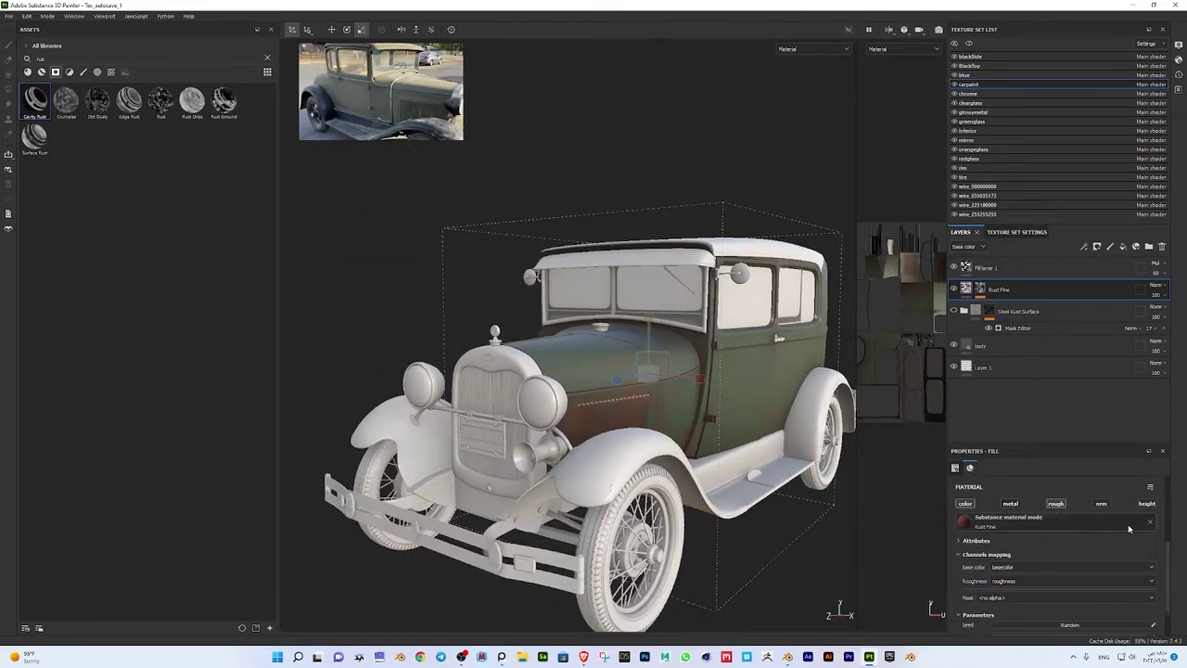
{"action": "scroll", "coordinate": [1172, 588], "scroll_direction": "down", "scroll_amount": 2}
Darken the Rust Fine colour to a dark reddish brown
{"action": "left_click", "coordinate": [1072, 599]}
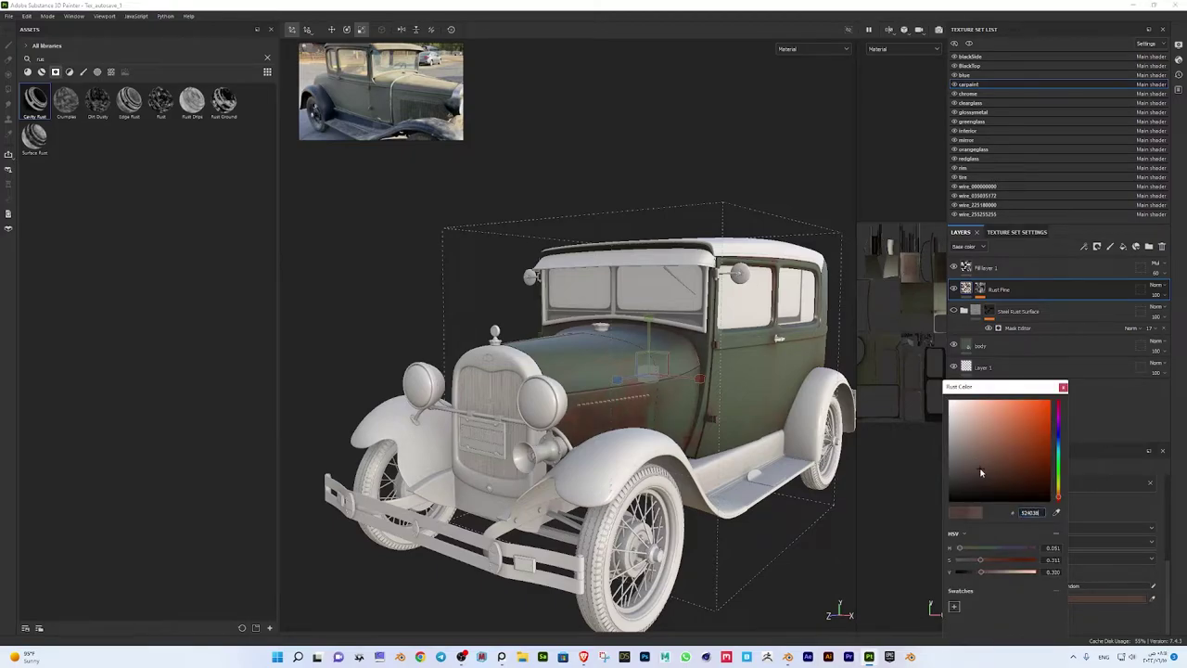
{"action": "left_click_drag", "start_coordinate": [755, 421], "coordinate": [686, 422], "text": "alt"}
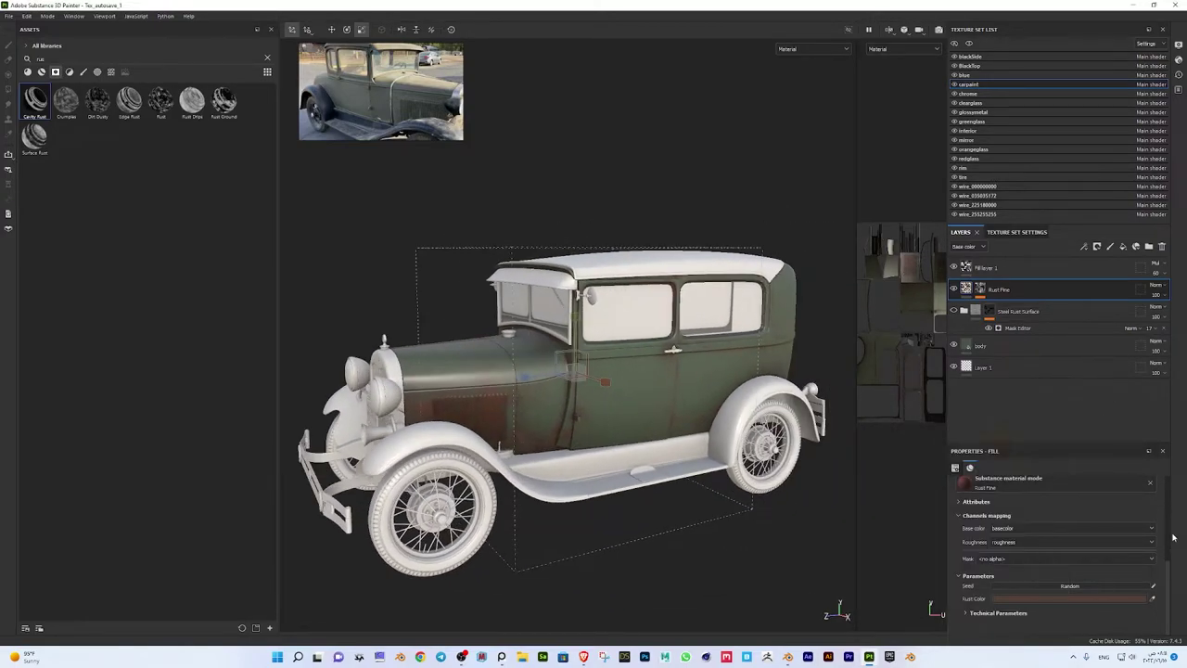
{"action": "scroll", "coordinate": [1079, 553], "scroll_direction": "up", "scroll_amount": 5}
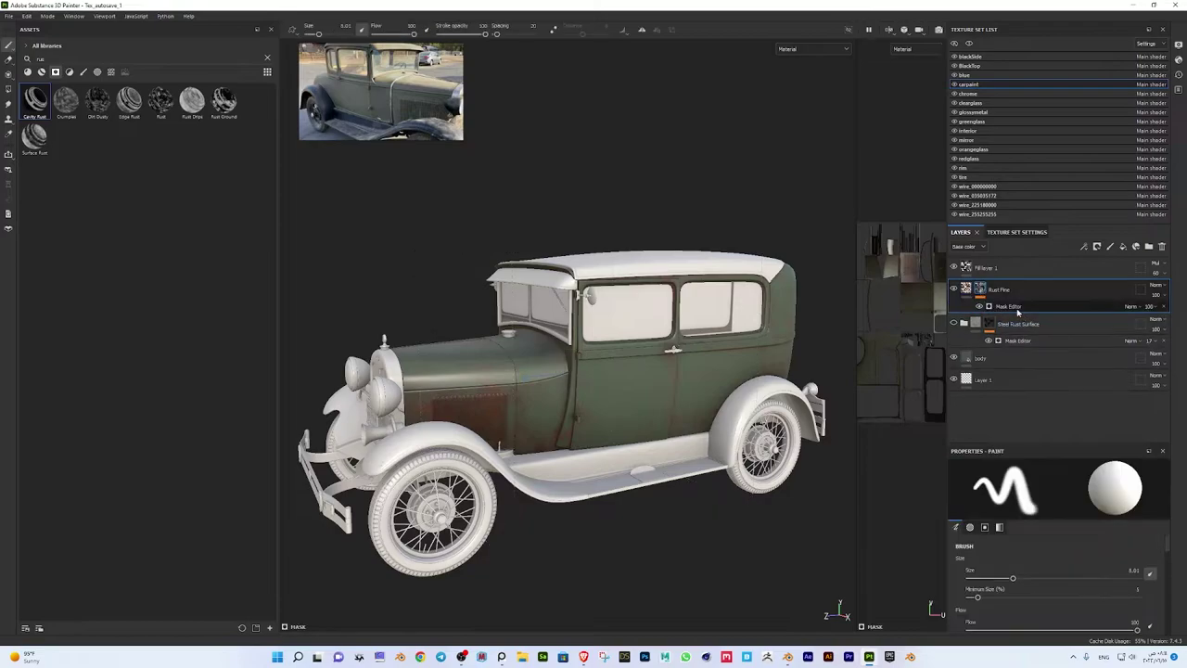
Give Rust Fine a Mask Editor generator with Global Balance 0.6 and Contrast 0.32
{"action": "left_click", "coordinate": [1001, 492]}
{"action": "scroll", "coordinate": [1090, 532], "scroll_direction": "down", "scroll_amount": 2}
{"action": "scroll", "coordinate": [1091, 532], "scroll_direction": "down", "scroll_amount": 3}
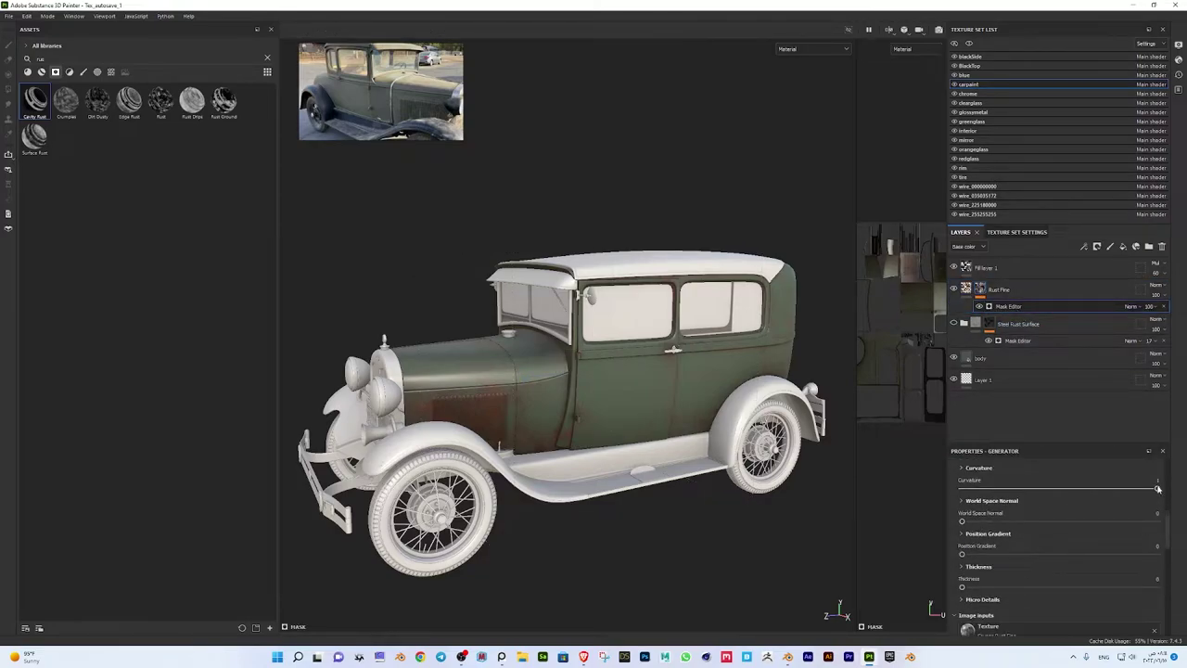
{"action": "scroll", "coordinate": [1111, 525], "scroll_direction": "up", "scroll_amount": 5}
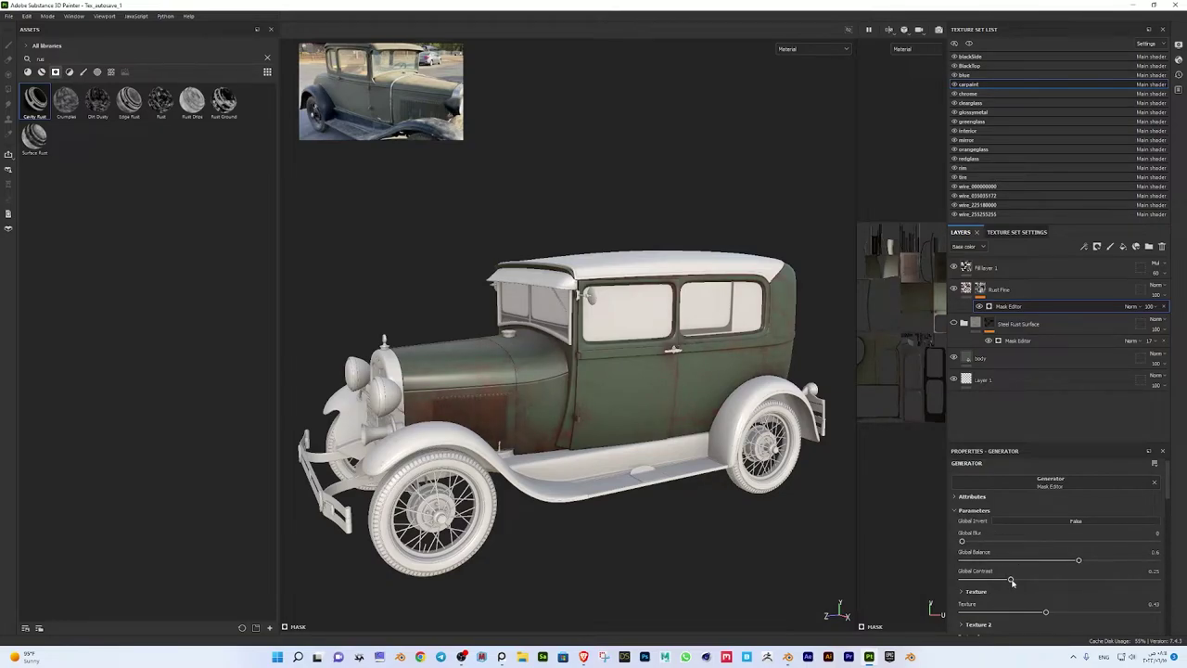
{"action": "left_click_drag", "start_coordinate": [723, 450], "coordinate": [686, 369], "text": "alt"}
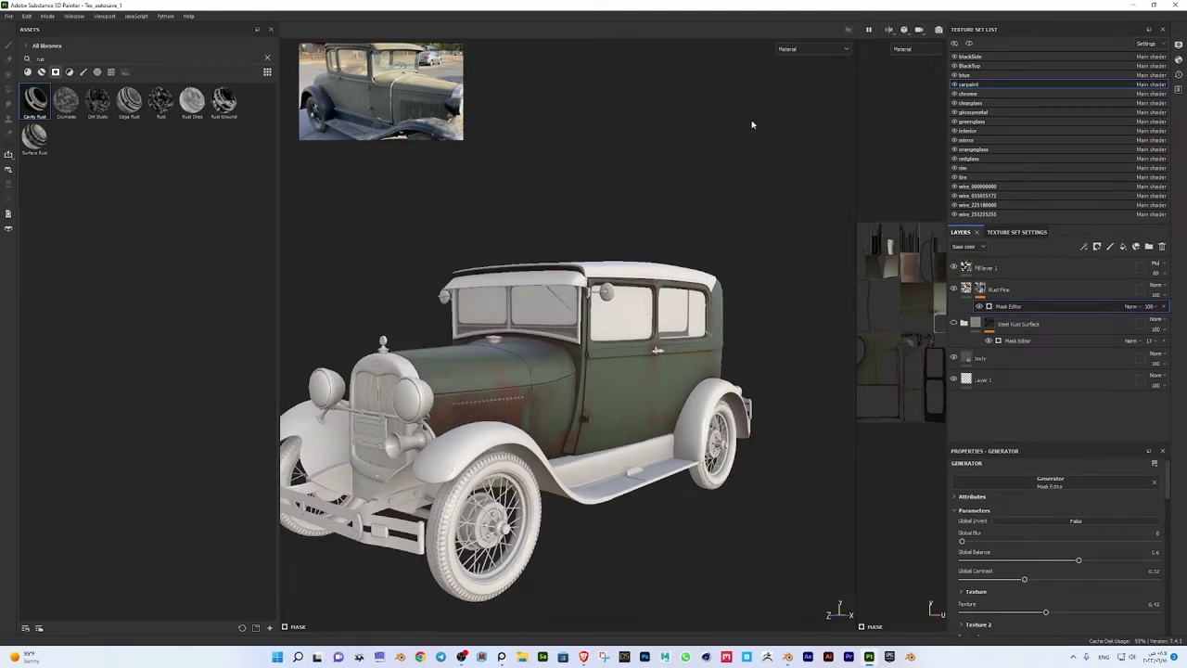
Isolate the carpaint texture set, then show all texture sets again
{"action": "left_click_drag", "start_coordinate": [657, 350], "coordinate": [649, 352], "text": "alt"}
{"action": "left_click", "coordinate": [969, 43]}
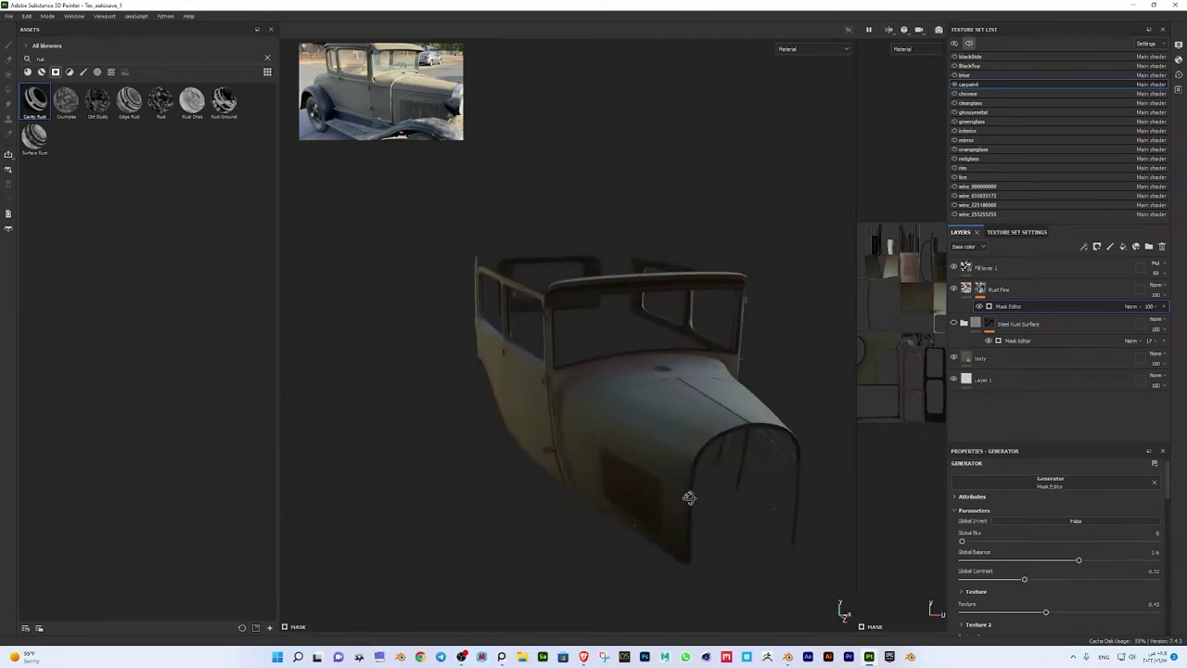
{"action": "mouse_move", "coordinate": [689, 492]}
{"action": "left_mouse_down", "text": "alt"}
{"action": "mouse_move", "coordinate": [698, 437]}
{"action": "mouse_move", "coordinate": [530, 424]}
{"action": "mouse_move", "coordinate": [679, 428]}
{"action": "mouse_move", "coordinate": [640, 427]}
{"action": "left_mouse_up", "text": "alt"}
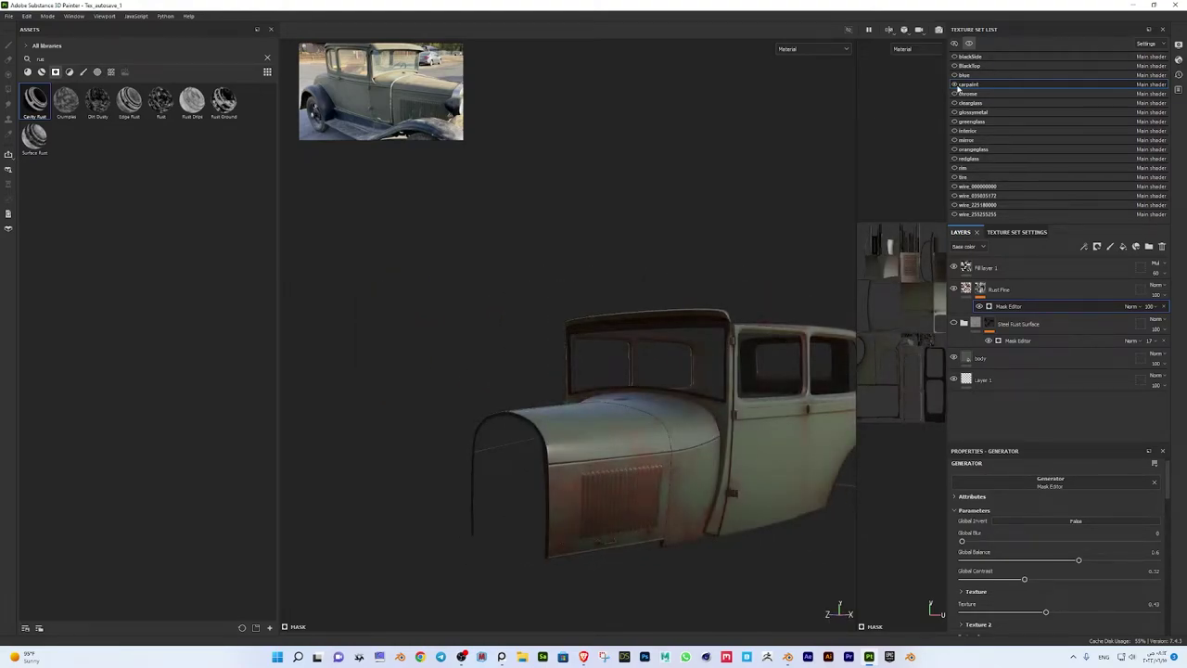
{"action": "right_click", "coordinate": [961, 57]}
{"action": "left_click", "coordinate": [975, 57]}
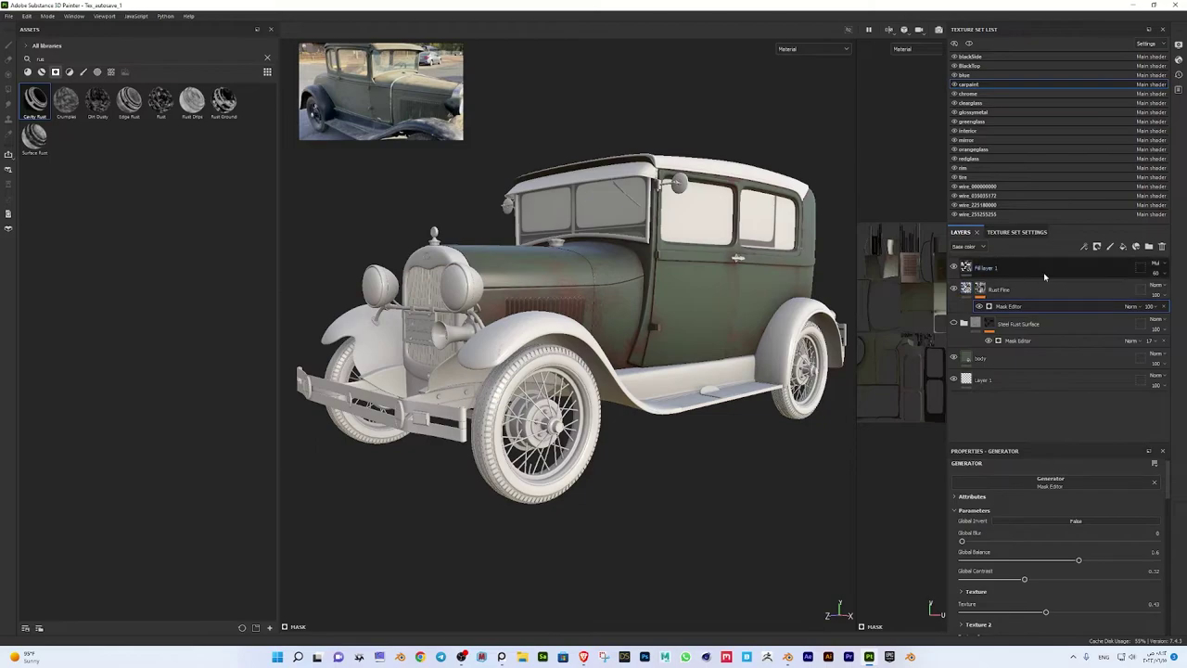
Lower the Steel Rust Surface mask's Global Balance to about 0.29
{"action": "left_click", "coordinate": [1067, 268]}
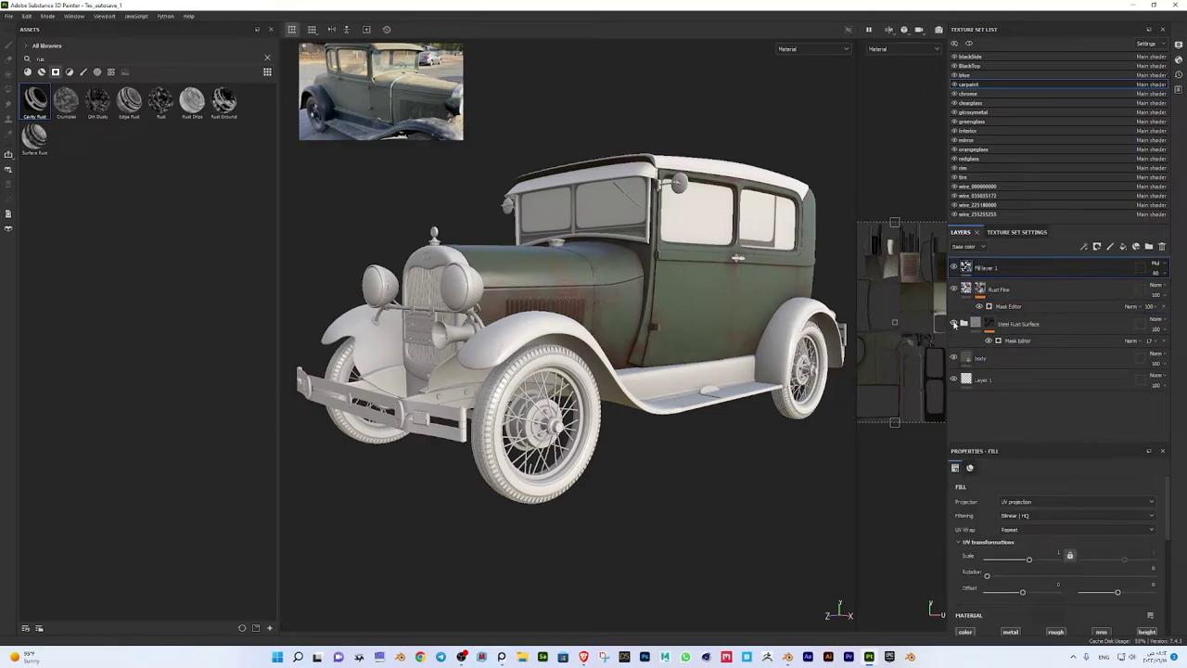
{"action": "left_click", "coordinate": [1010, 340]}
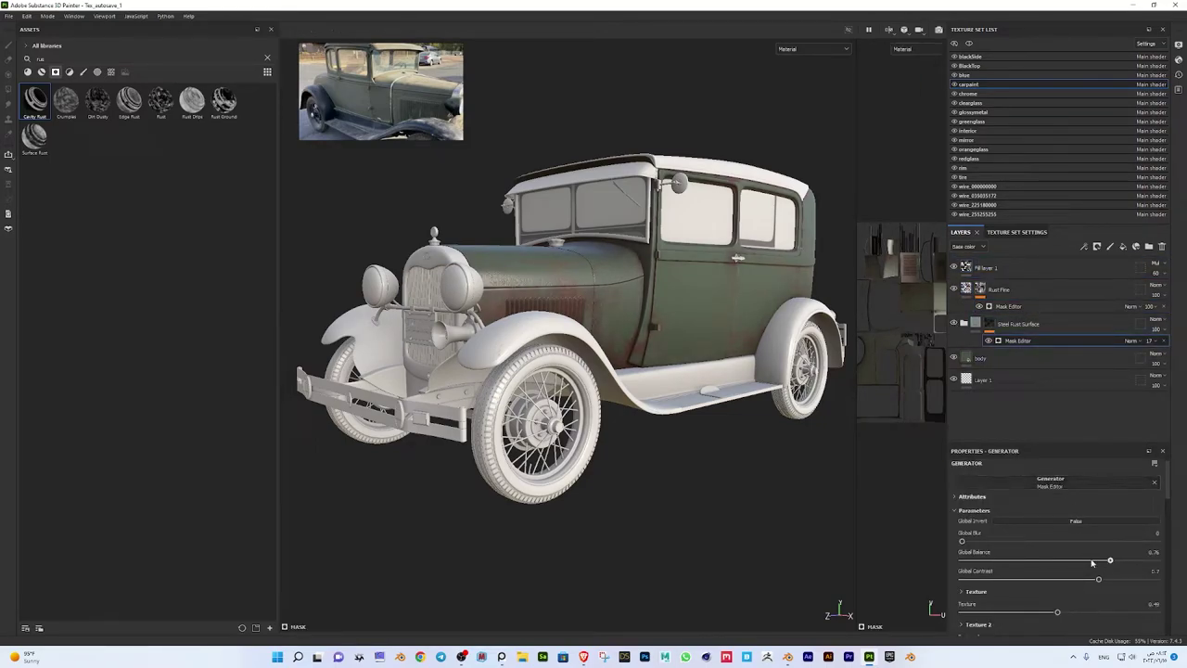
{"action": "left_click_drag", "start_coordinate": [1092, 562], "coordinate": [1023, 561]}
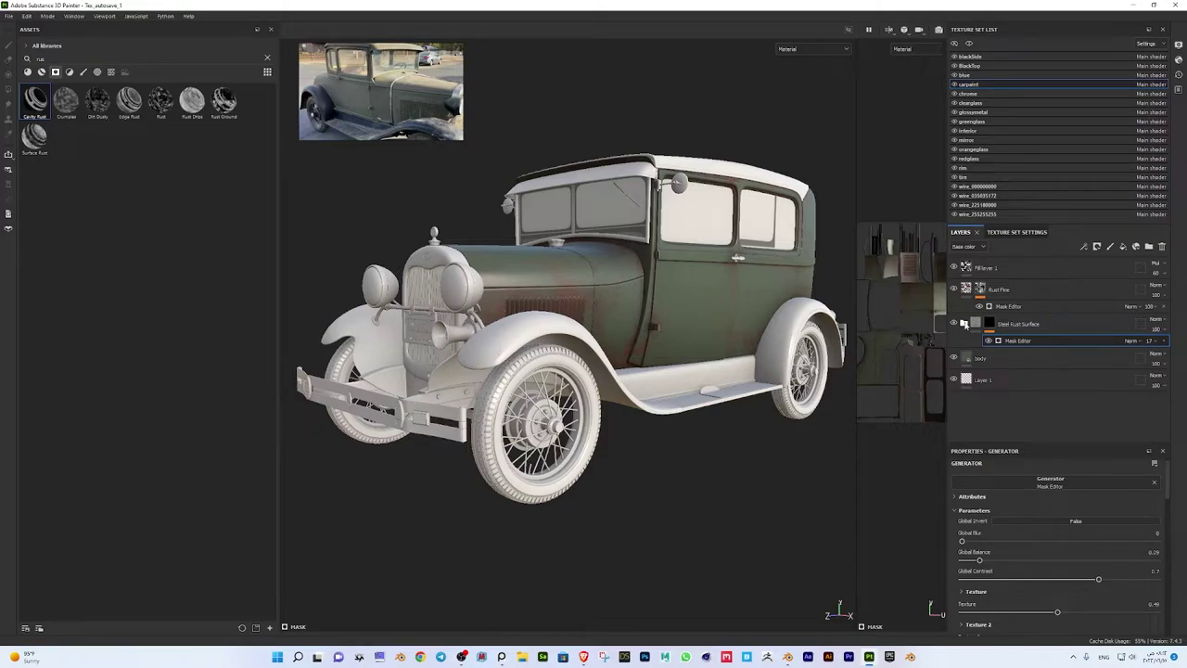
{"action": "left_click", "coordinate": [1036, 292]}
Duplicate Rust Fine with Ctrl+D, raise the copy's mask balance and adjust its colour
{"action": "key", "text": "ctrl+d"}
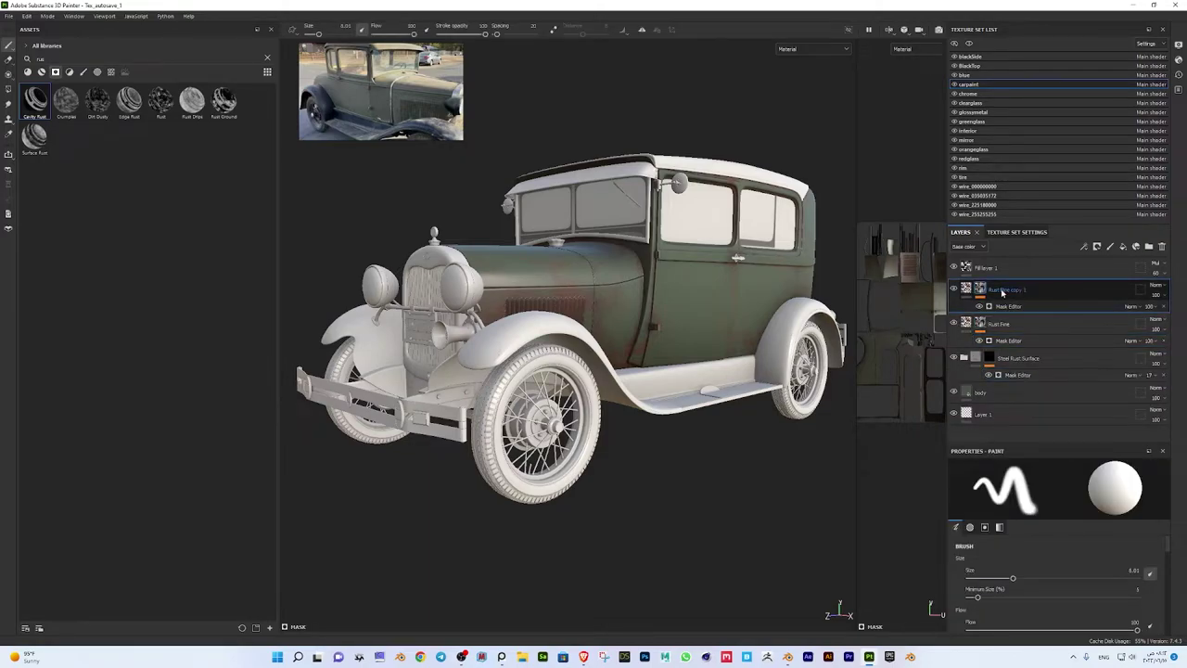
{"action": "left_click", "coordinate": [1020, 306]}
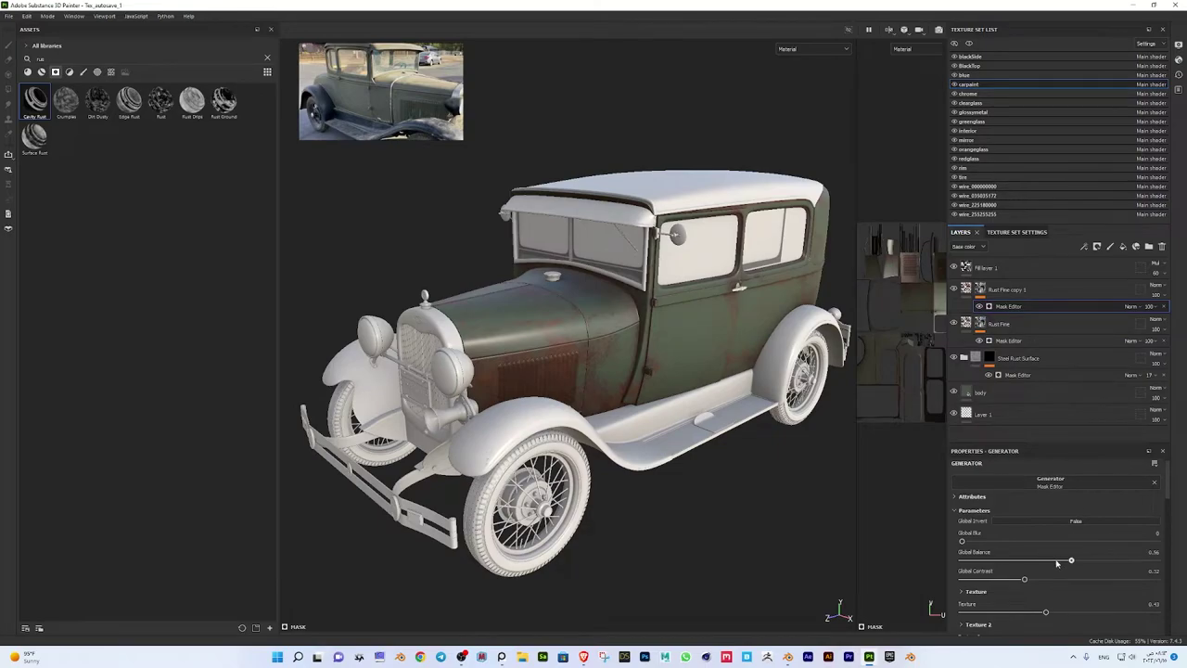
{"action": "left_click_drag", "start_coordinate": [1056, 562], "coordinate": [1151, 561]}
{"action": "left_click", "coordinate": [1007, 290]}
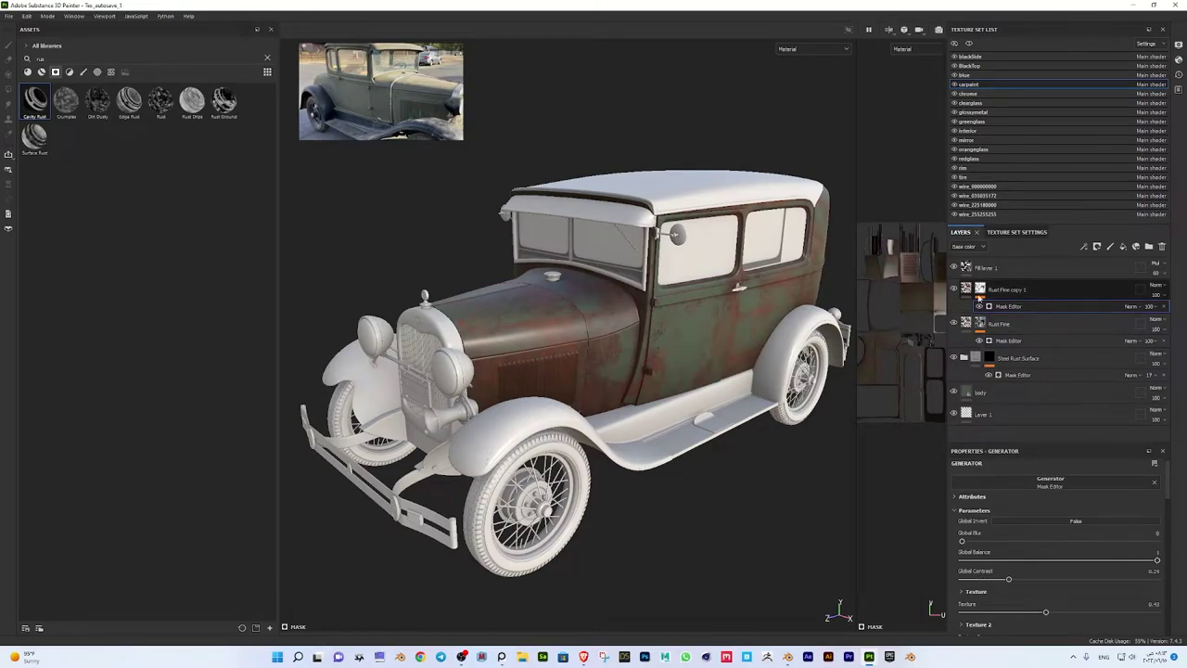
{"action": "left_click", "coordinate": [1020, 598]}
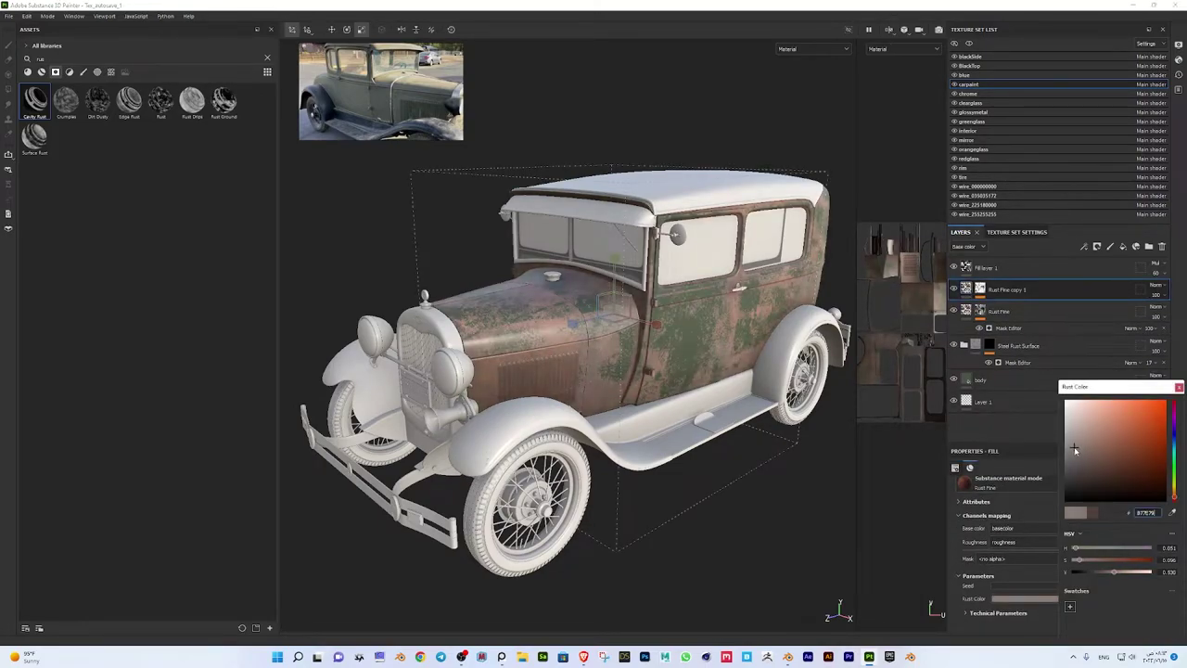
{"action": "left_click_drag", "start_coordinate": [1080, 445], "coordinate": [1082, 466]}
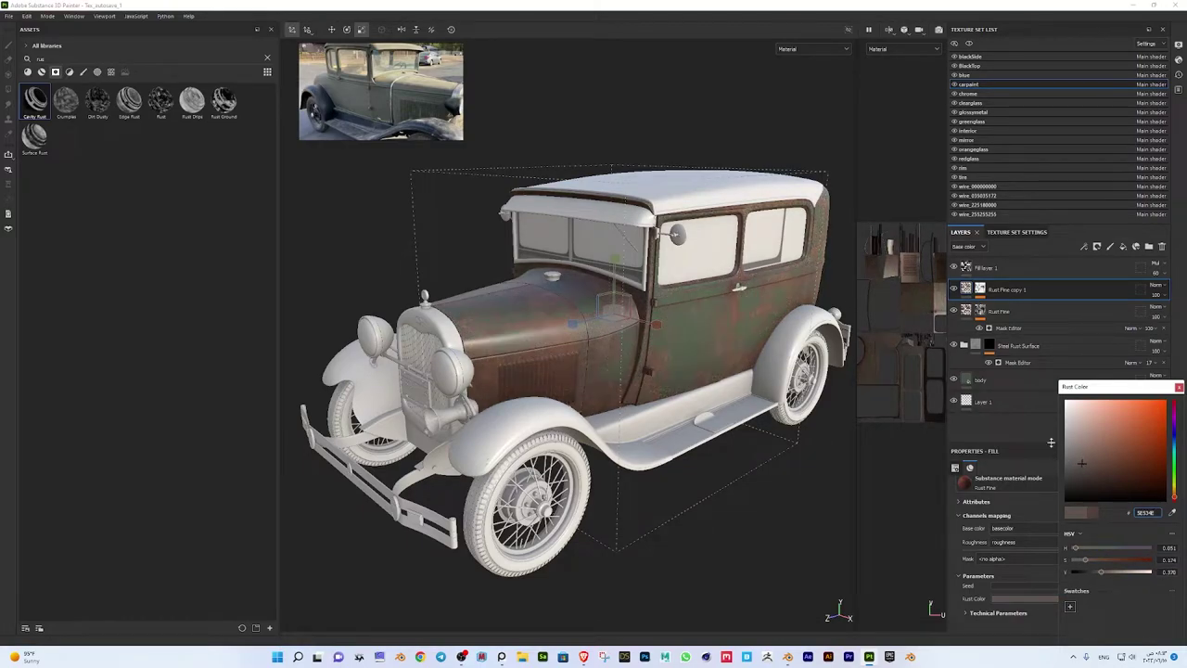
{"action": "left_click", "coordinate": [1050, 446]}
Try Crumple and Dirt Dusty mask effects and Rust / Rust Ground materials on the copy
{"action": "left_click", "coordinate": [1097, 246]}
{"action": "left_click", "coordinate": [1118, 278]}
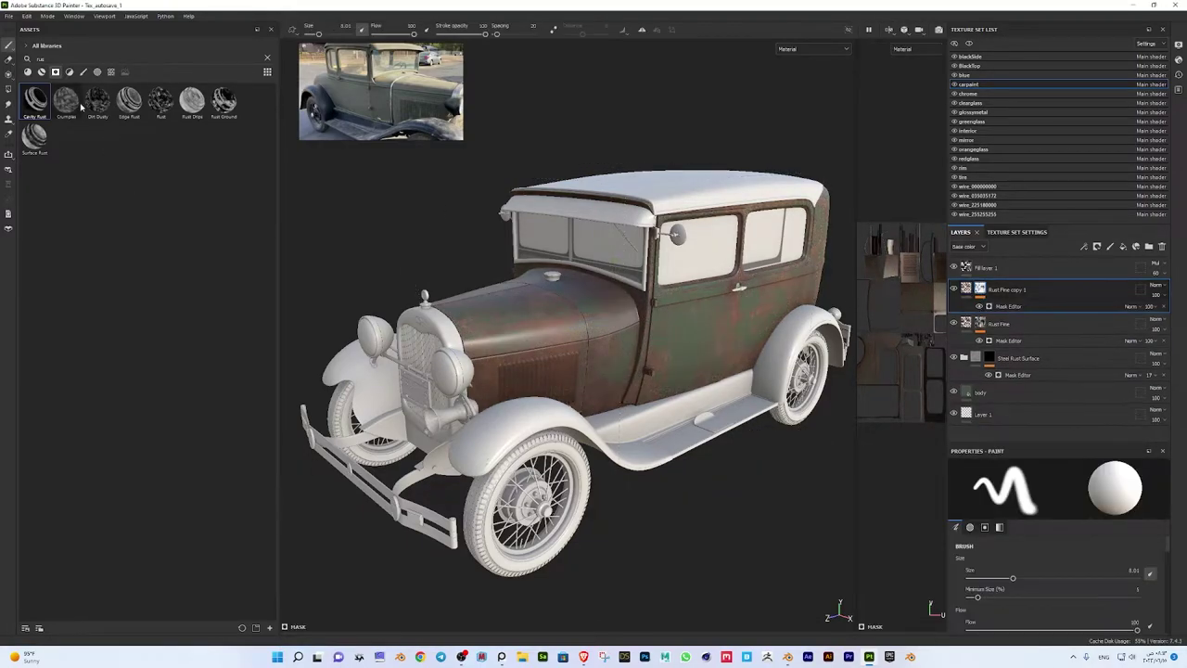
{"action": "left_click_drag", "start_coordinate": [66, 102], "coordinate": [1010, 311]}
{"action": "left_click_drag", "start_coordinate": [98, 100], "coordinate": [1013, 310]}
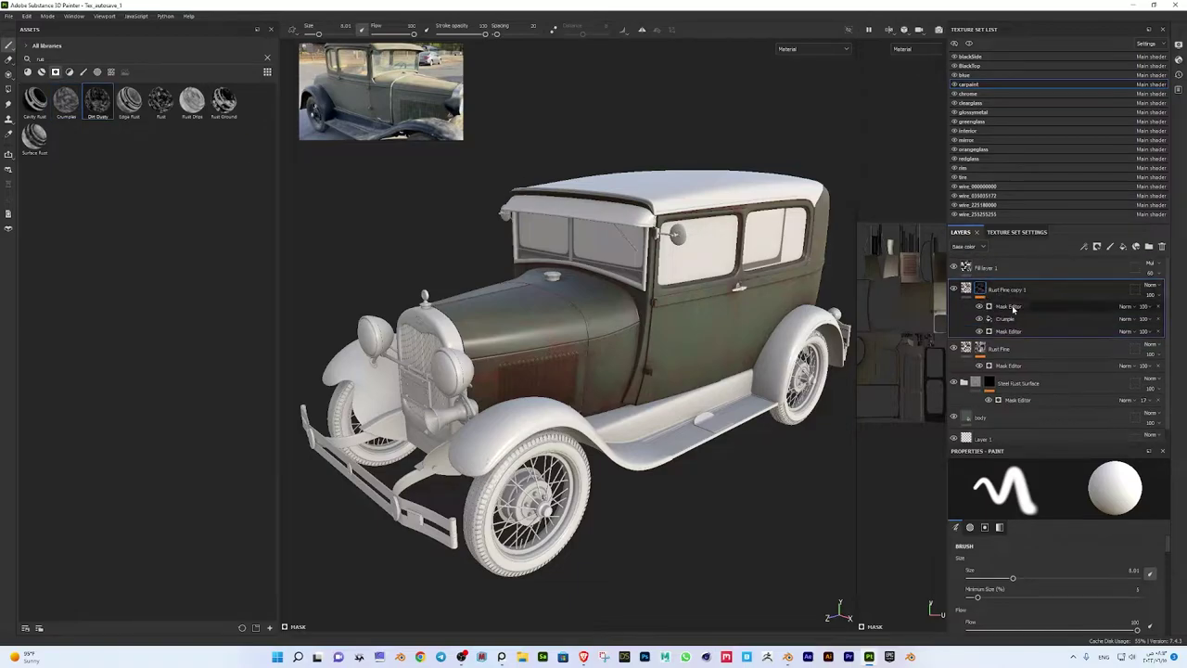
{"action": "left_click", "coordinate": [979, 292]}
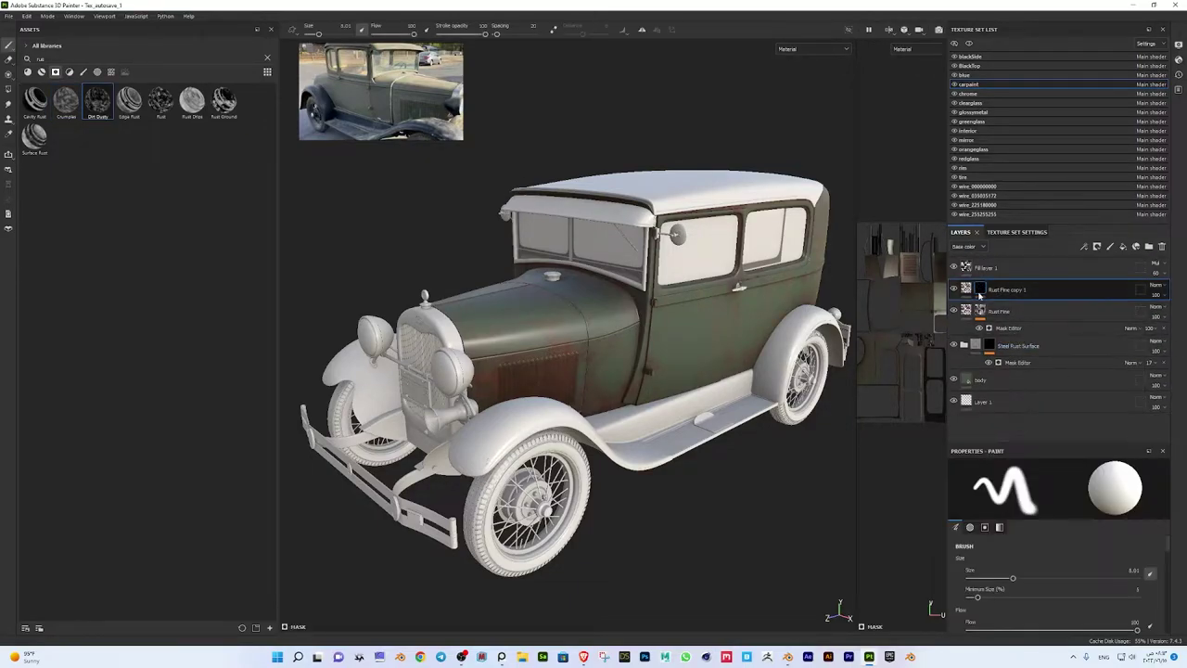
{"action": "left_click_drag", "start_coordinate": [160, 100], "coordinate": [985, 292]}
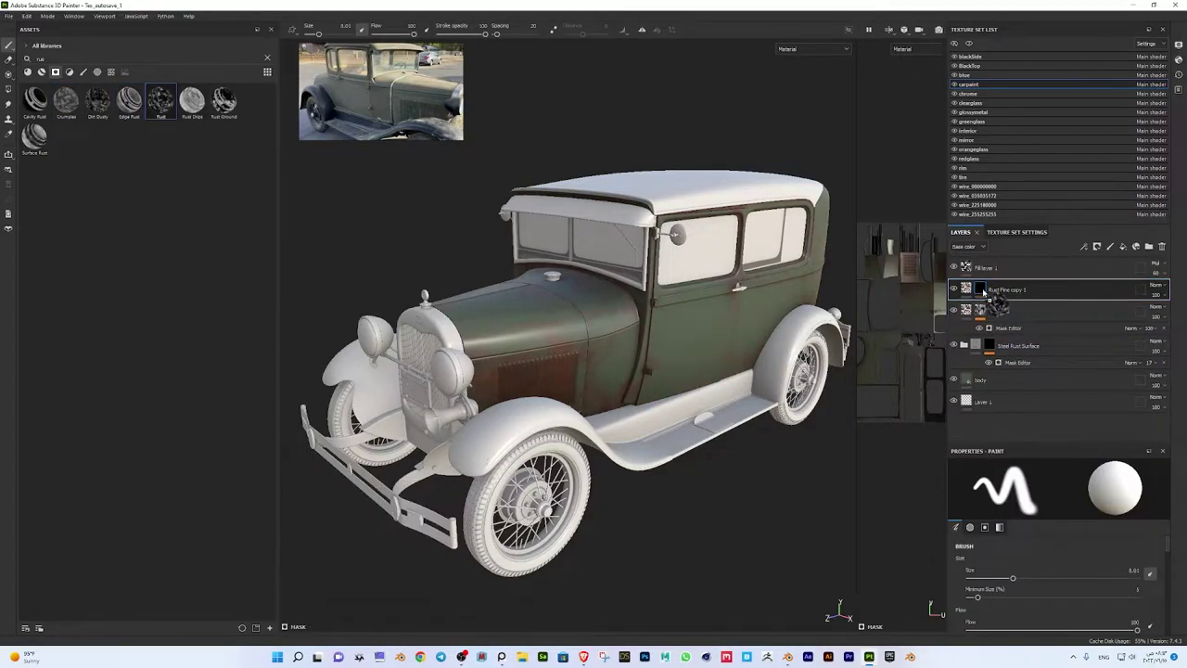
{"action": "mouse_move", "coordinate": [224, 100]}
{"action": "left_mouse_down"}
{"action": "mouse_move", "coordinate": [972, 311]}
{"action": "mouse_move", "coordinate": [981, 290]}
{"action": "left_mouse_up"}
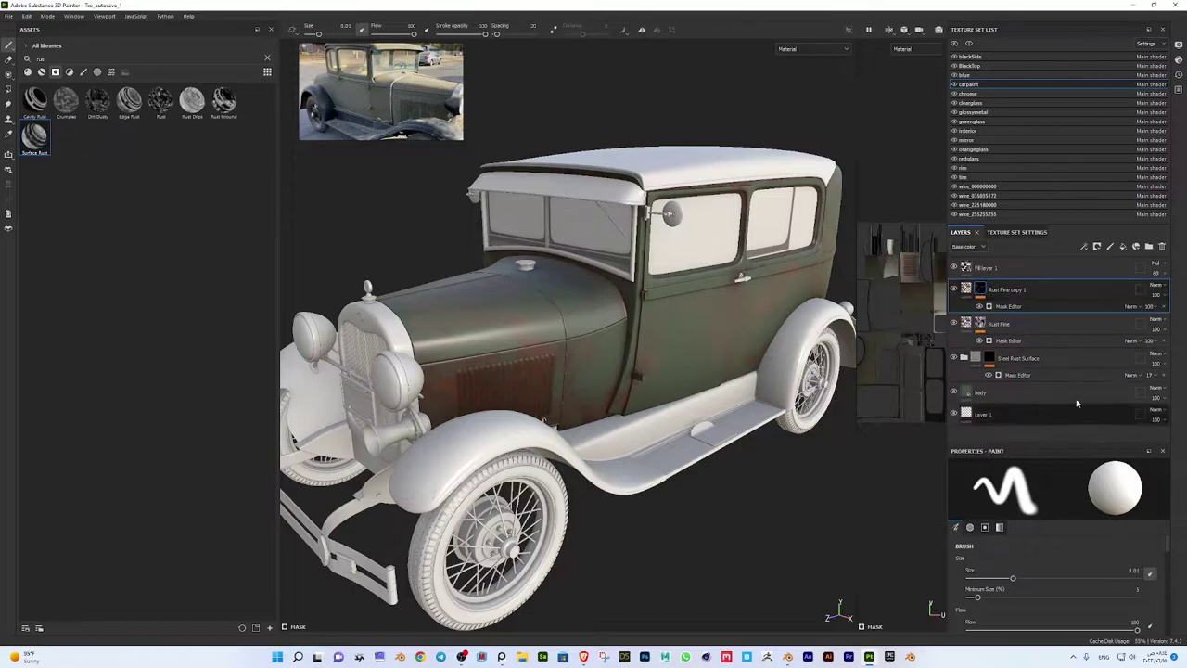
Darken Rust Fine copy 1's rust colour to a dark grey-brown (504A47)
{"action": "left_click", "coordinate": [1008, 306]}
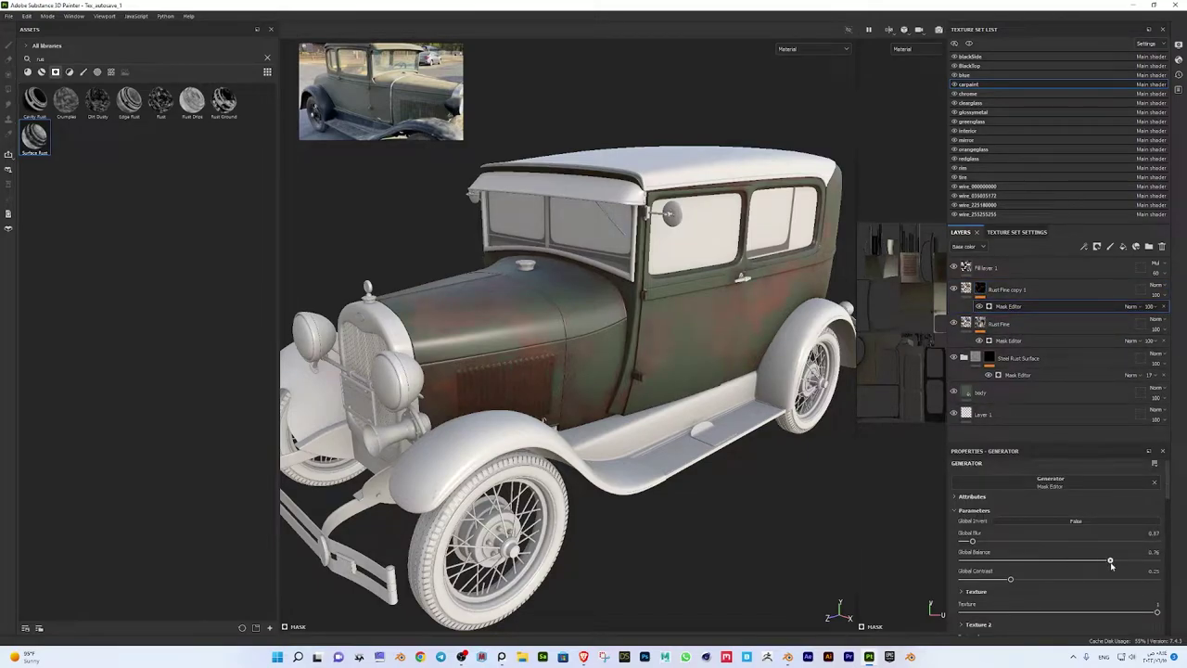
{"action": "left_click", "coordinate": [1020, 289]}
{"action": "left_click", "coordinate": [1020, 609]}
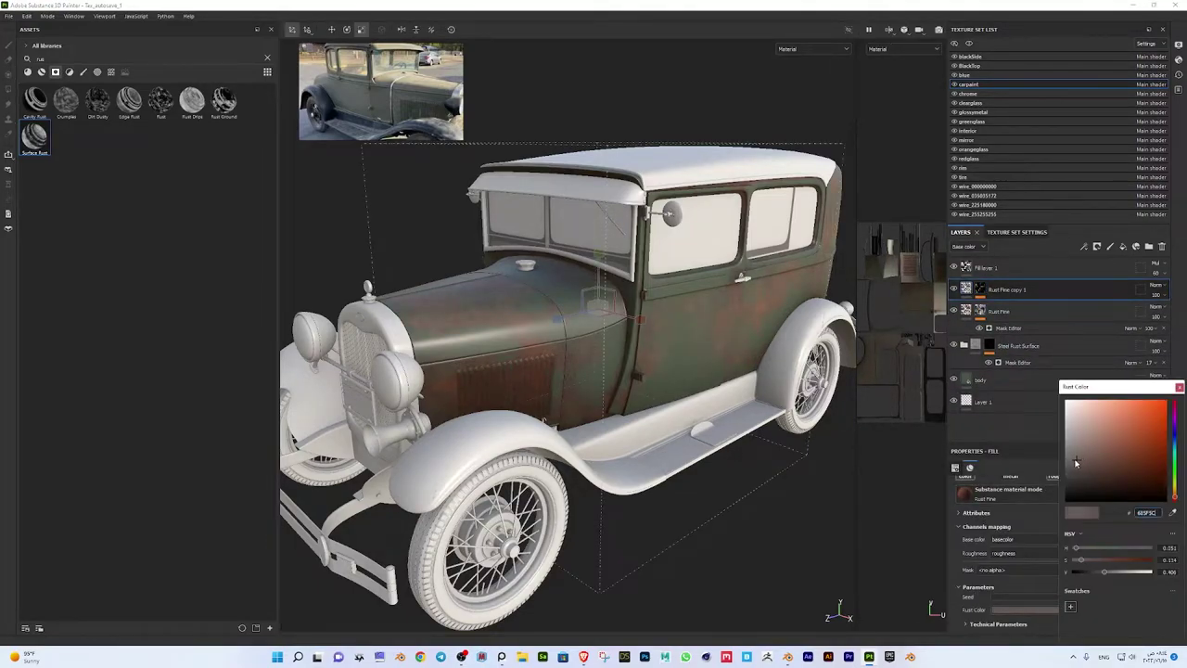
{"action": "left_click_drag", "start_coordinate": [1076, 462], "coordinate": [1075, 468]}
{"action": "left_click_drag", "start_coordinate": [762, 487], "coordinate": [704, 482], "text": "alt"}
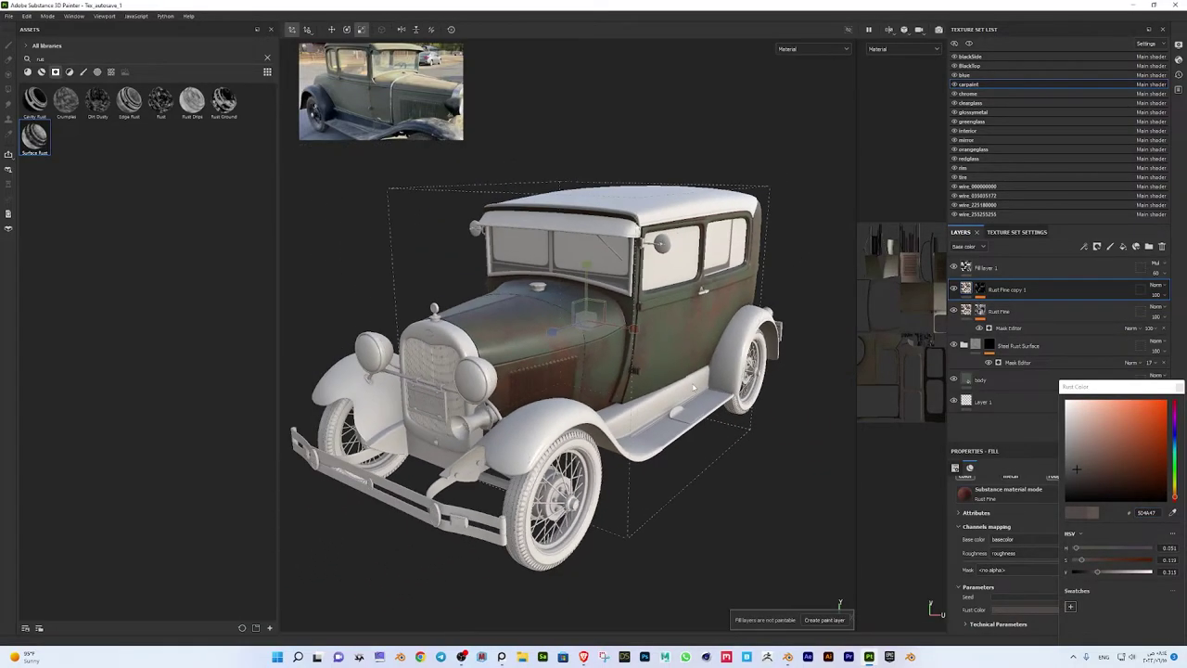
{"action": "mouse_move", "coordinate": [694, 387]}
{"action": "left_mouse_down", "text": "alt"}
{"action": "mouse_move", "coordinate": [511, 327]}
{"action": "mouse_move", "coordinate": [794, 393]}
{"action": "mouse_move", "coordinate": [558, 355]}
{"action": "mouse_move", "coordinate": [672, 376]}
{"action": "mouse_move", "coordinate": [682, 413]}
{"action": "mouse_move", "coordinate": [705, 399]}
{"action": "left_mouse_up", "text": "alt"}
Undo the last two changes and briefly check blacktop before returning to carpaint
{"action": "scroll", "coordinate": [1119, 511], "scroll_direction": "up", "scroll_amount": 3}
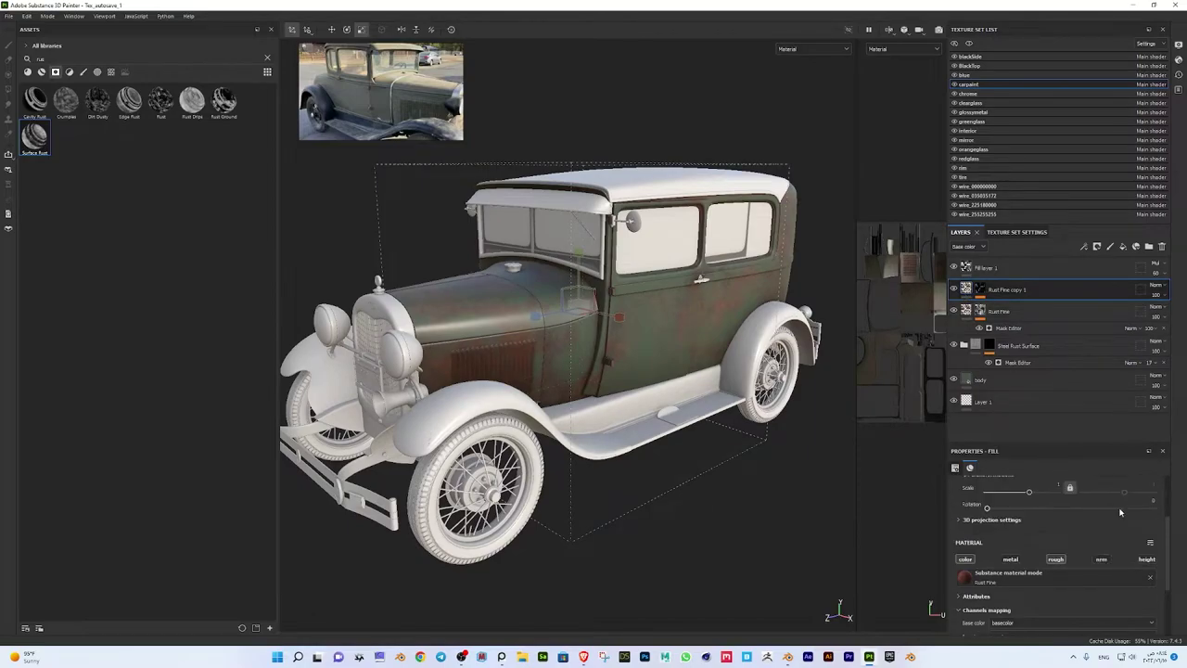
{"action": "key", "text": "ctrl+z"}
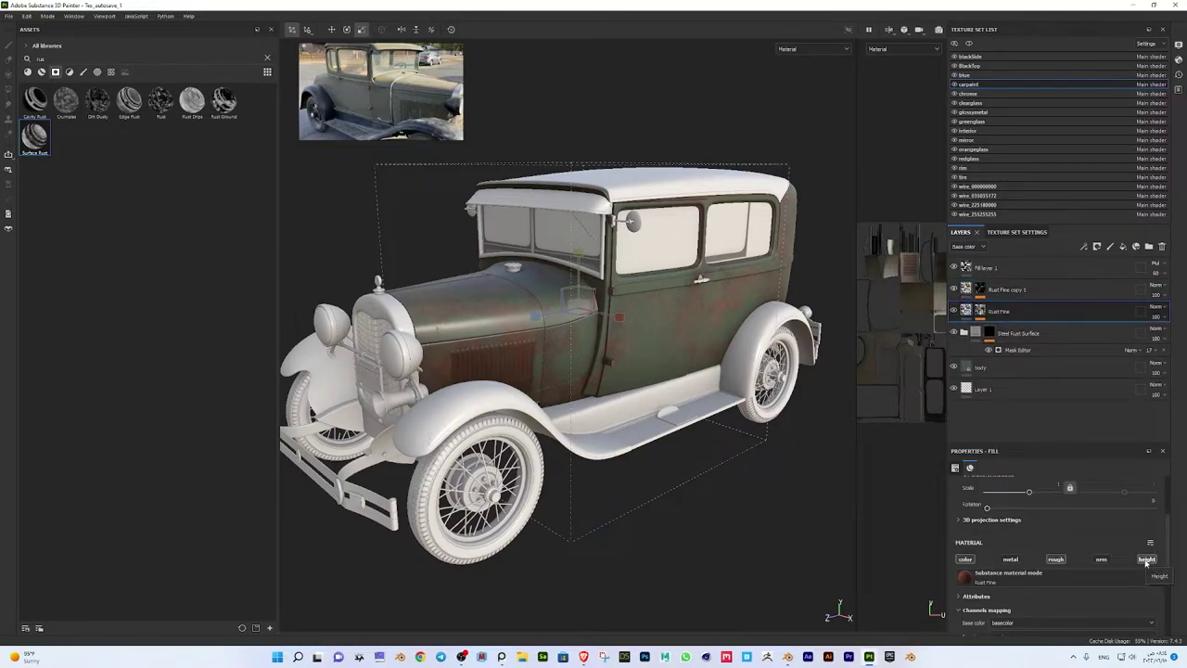
{"action": "key", "text": "ctrl+z"}
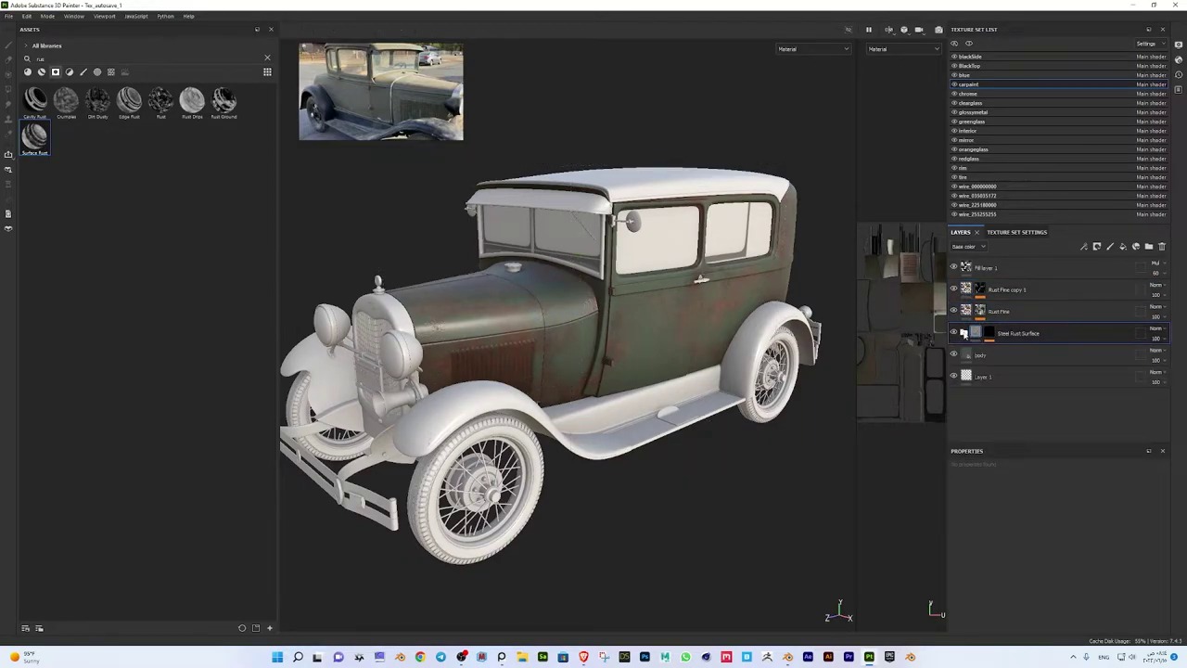
{"action": "left_click_drag", "start_coordinate": [582, 361], "coordinate": [614, 321], "text": "alt"}
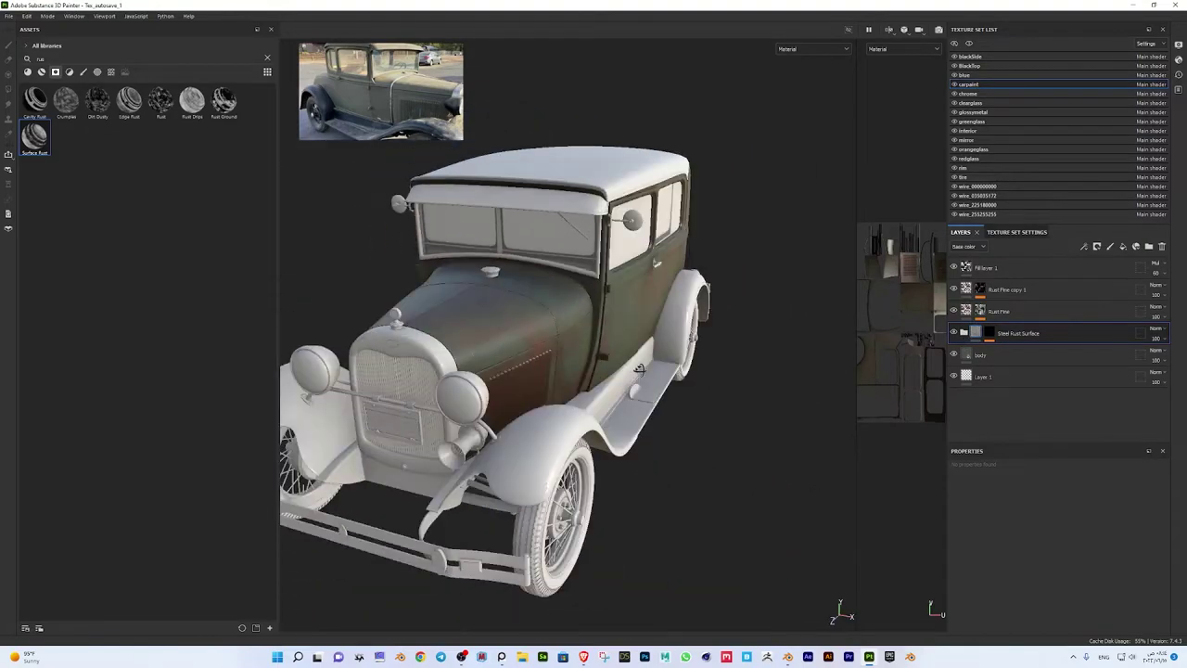
{"action": "left_click", "coordinate": [969, 66]}
{"action": "left_click", "coordinate": [968, 84]}
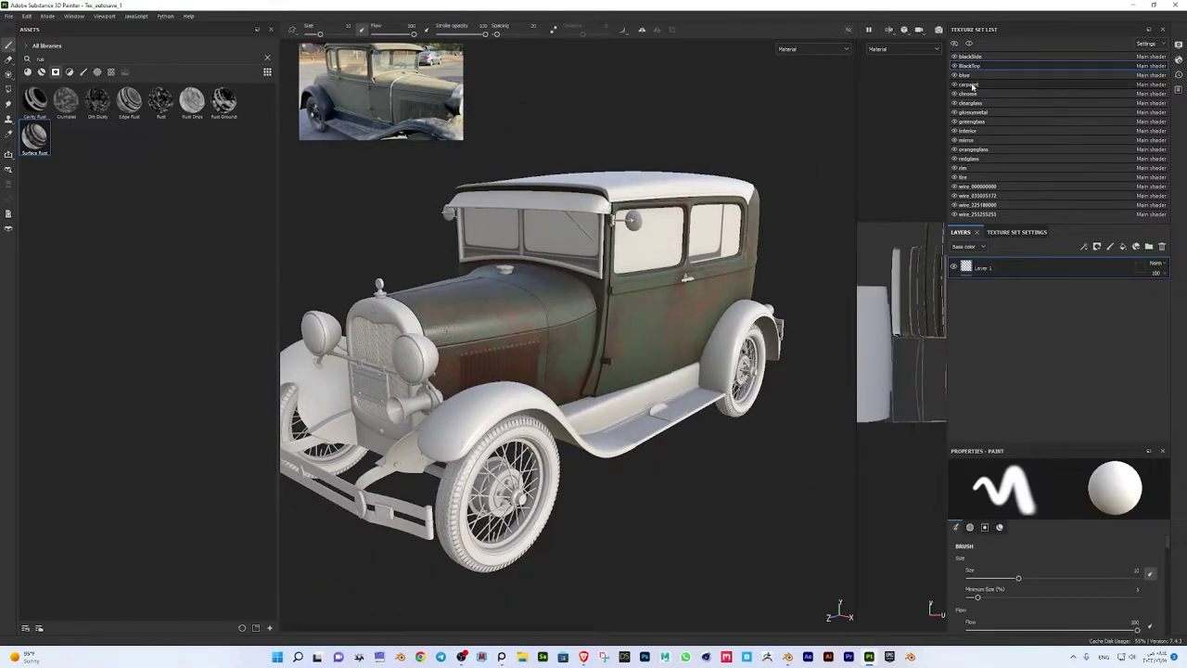
Group the selected layers into a folder named RustyCar and save it as a smart material
{"action": "right_click", "coordinate": [1048, 379]}
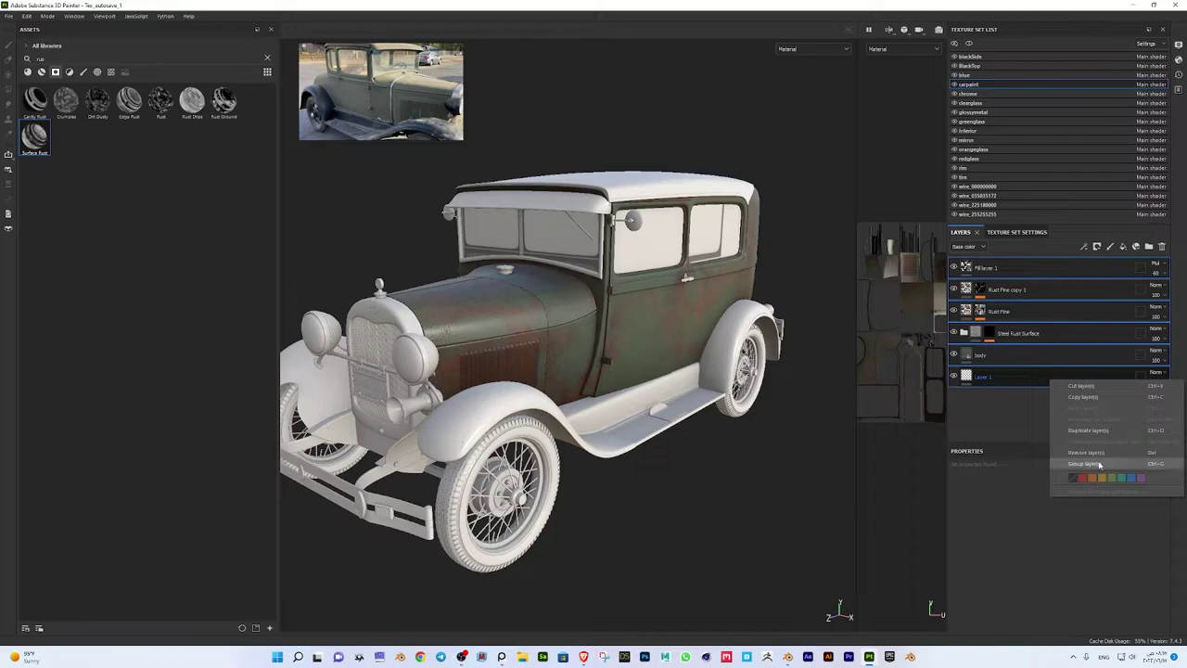
{"action": "left_click", "coordinate": [1086, 463]}
{"action": "double_click", "coordinate": [1001, 270]}
{"action": "type", "text": "RustyCar"}
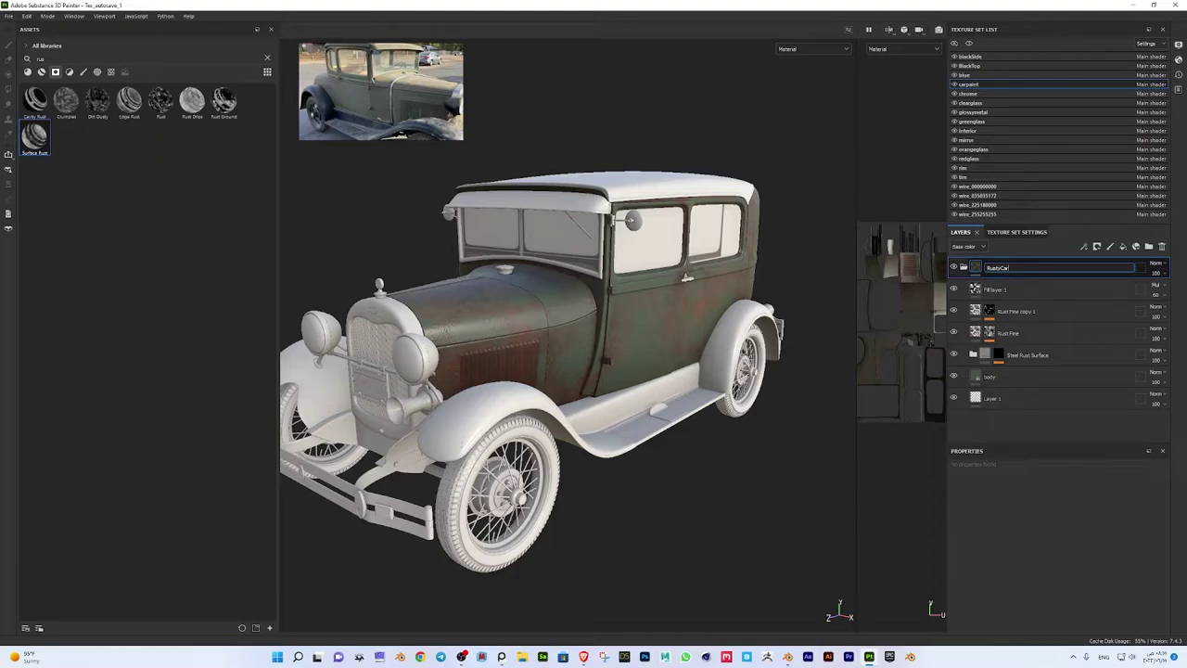
{"action": "key", "text": "Return"}
{"action": "right_click", "coordinate": [1047, 268]}
{"action": "left_click", "coordinate": [1080, 298]}
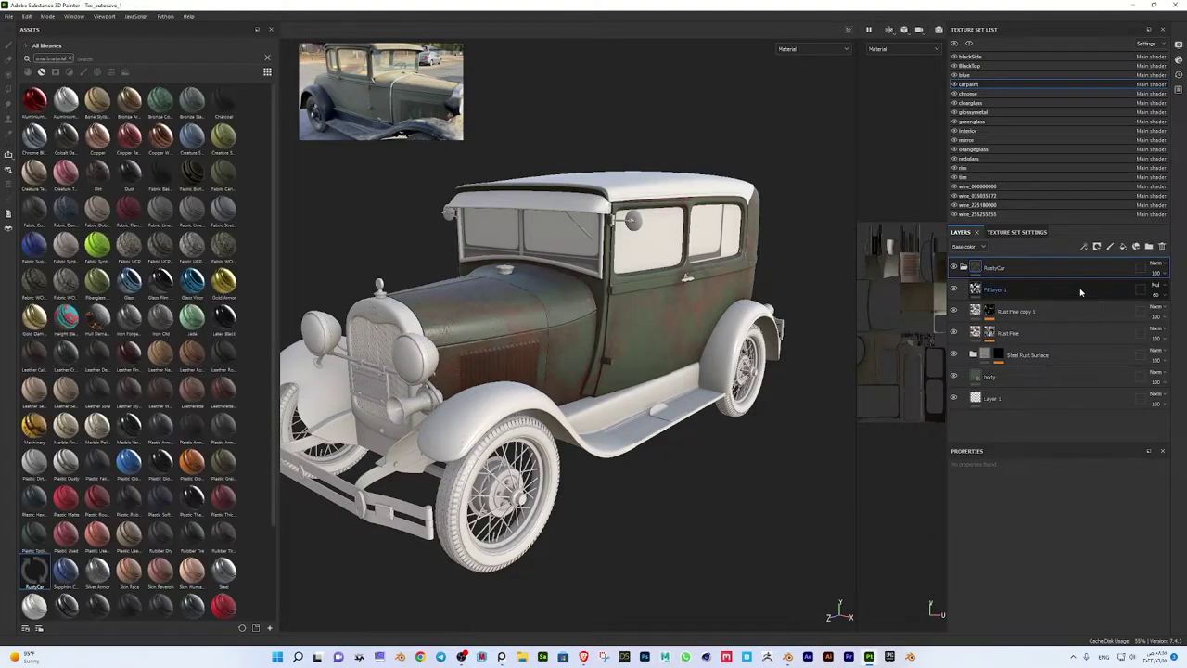
Paste the RustyCar layers into the blackside texture set
{"action": "left_click", "coordinate": [964, 267]}
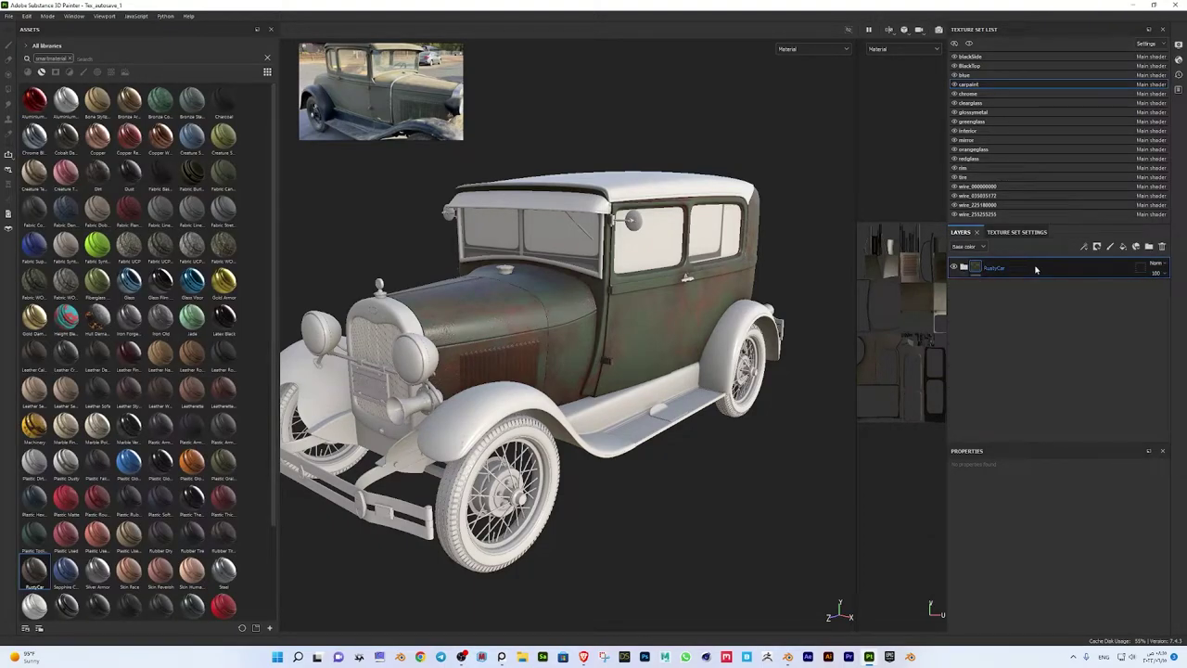
{"action": "left_click", "coordinate": [993, 58]}
{"action": "key", "text": "ctrl+v"}
{"action": "left_click", "coordinate": [964, 267]}
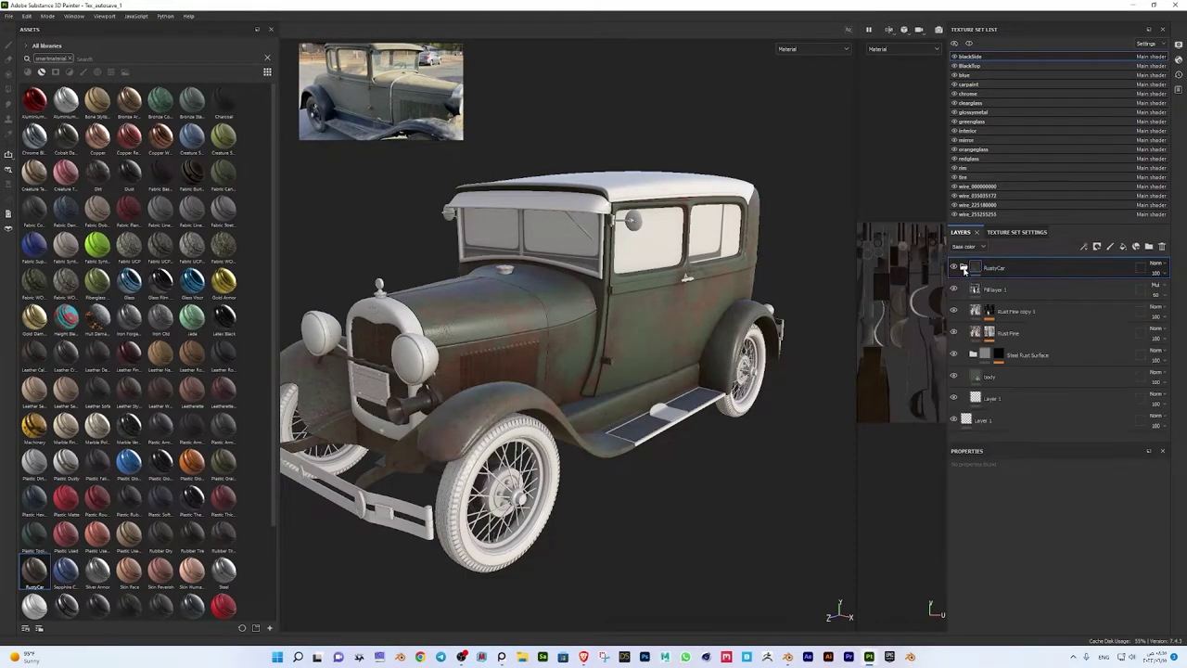
Darken the body fill almost to black and hide Steel Rust Surface and Rust Fine copy 1
{"action": "left_click", "coordinate": [988, 376]}
{"action": "left_click", "coordinate": [1057, 591]}
{"action": "left_click", "coordinate": [1062, 491]}
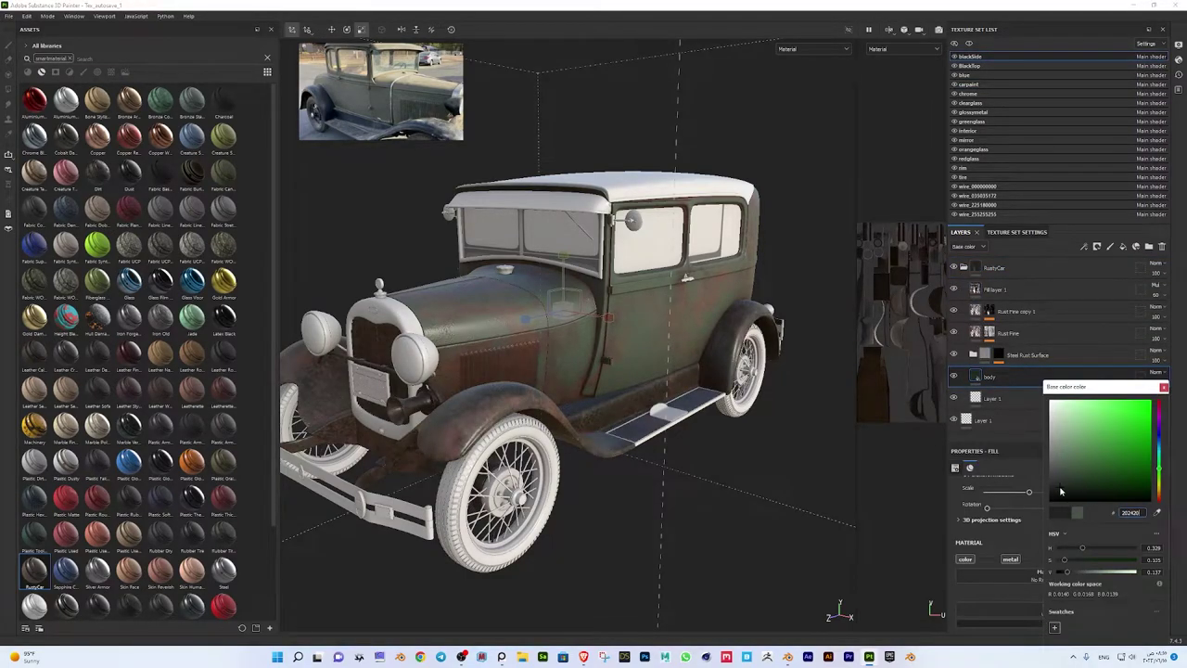
{"action": "left_click_drag", "start_coordinate": [1061, 491], "coordinate": [1059, 500]}
{"action": "left_click", "coordinate": [1051, 310]}
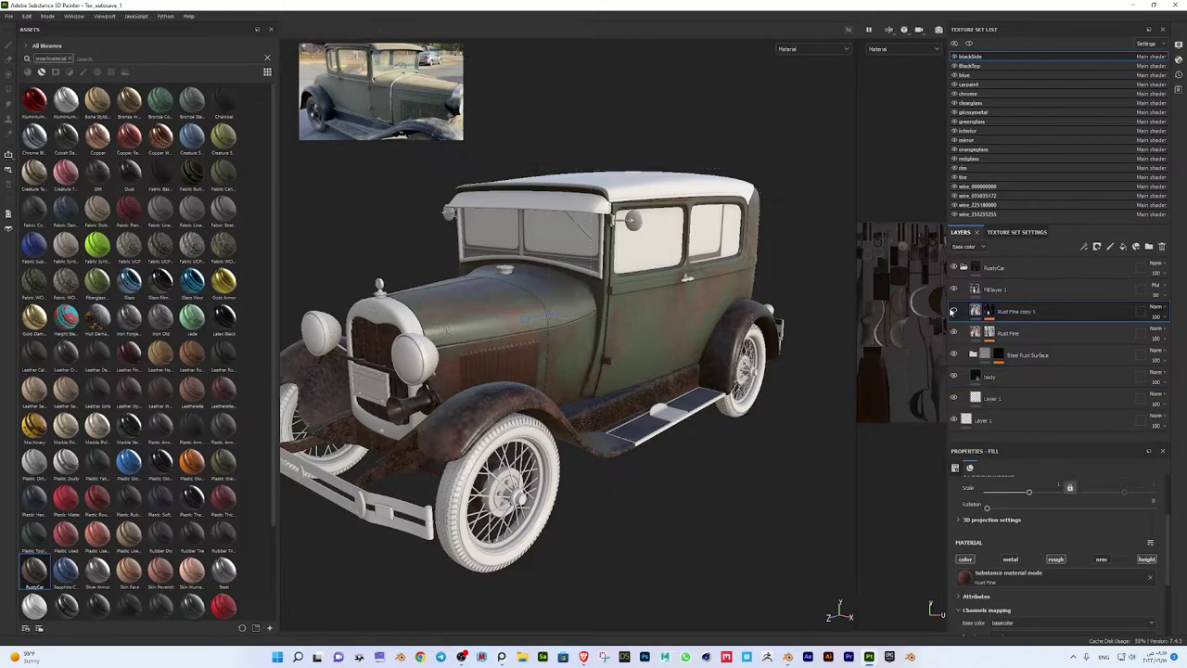
{"action": "left_click", "coordinate": [953, 355]}
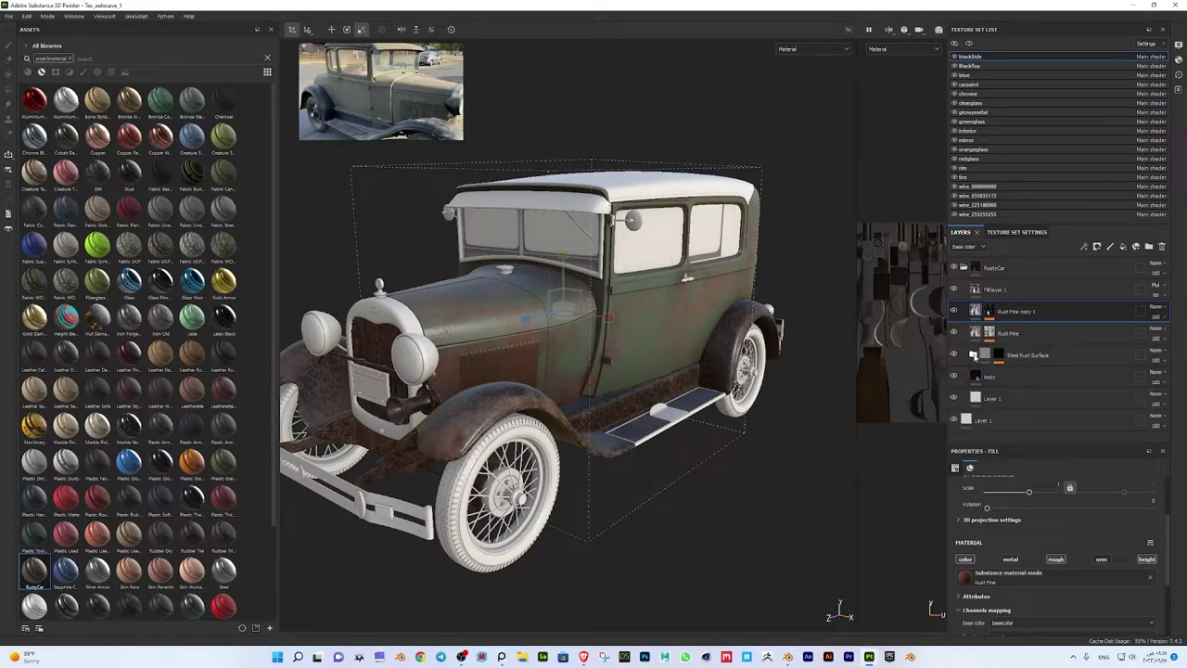
{"action": "left_click", "coordinate": [954, 312]}
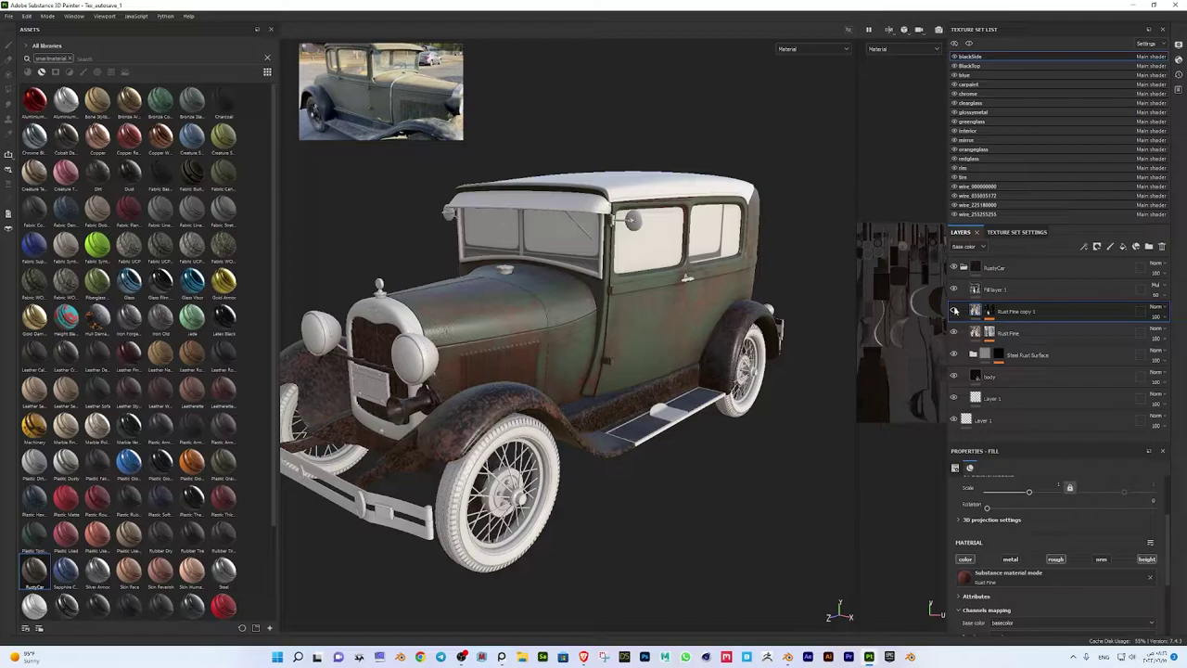
Set Fill layer 1's base colour to an ambient occlusion map
{"action": "left_click", "coordinate": [997, 290]}
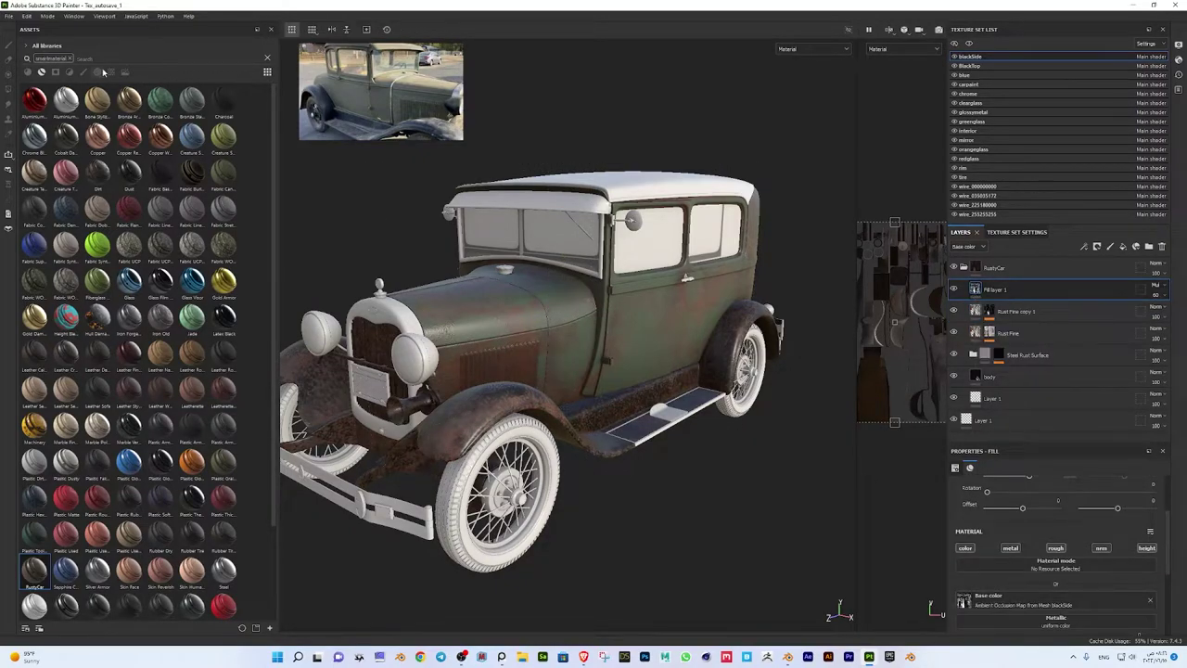
{"action": "left_click", "coordinate": [110, 72]}
{"action": "left_click", "coordinate": [70, 59]}
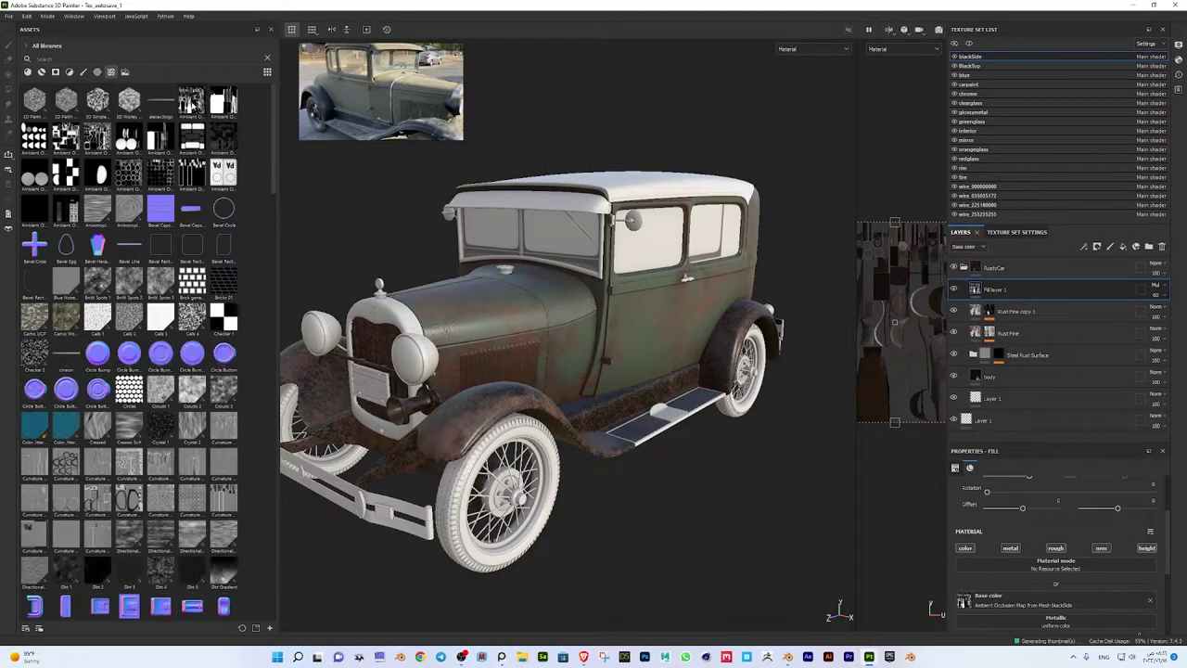
{"action": "mouse_move", "coordinate": [192, 104]}
{"action": "left_mouse_down"}
{"action": "mouse_move", "coordinate": [1025, 456]}
{"action": "mouse_move", "coordinate": [1066, 608]}
{"action": "left_mouse_up"}
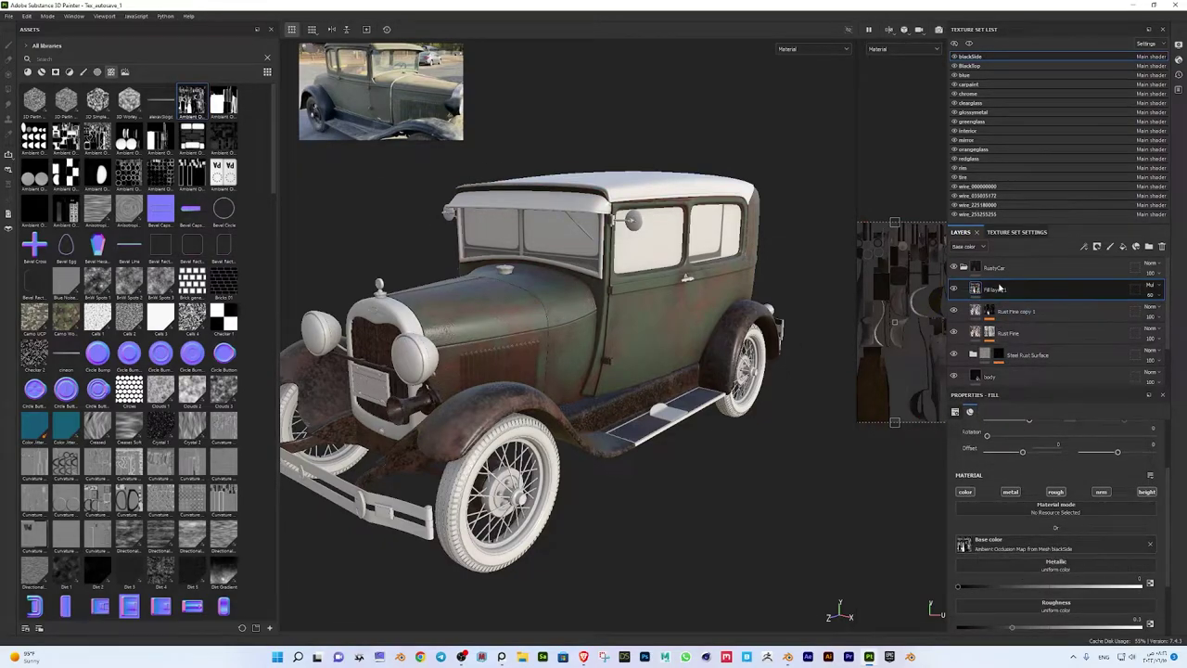
{"action": "scroll", "coordinate": [1027, 353], "scroll_direction": "down", "scroll_amount": 2}
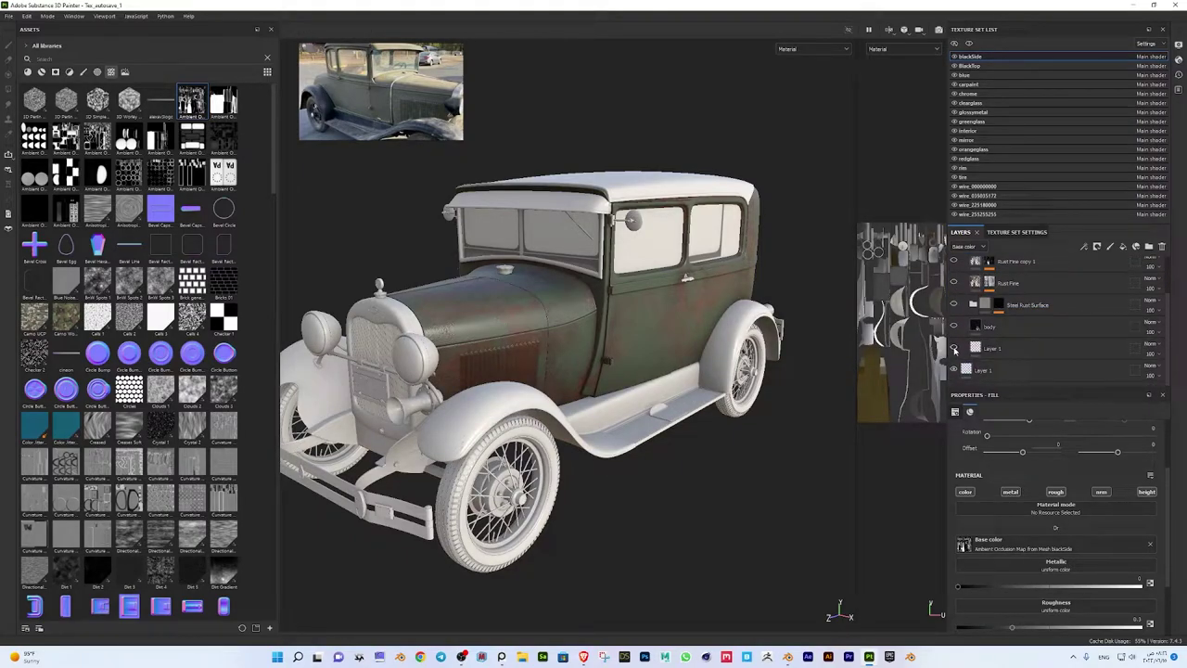
Re-enable Layer 1, lighten the body fill's near-black base colour slightly, and open Rust Fine's Mask Editor
{"action": "left_click", "coordinate": [954, 347]}
{"action": "left_click", "coordinate": [988, 326]}
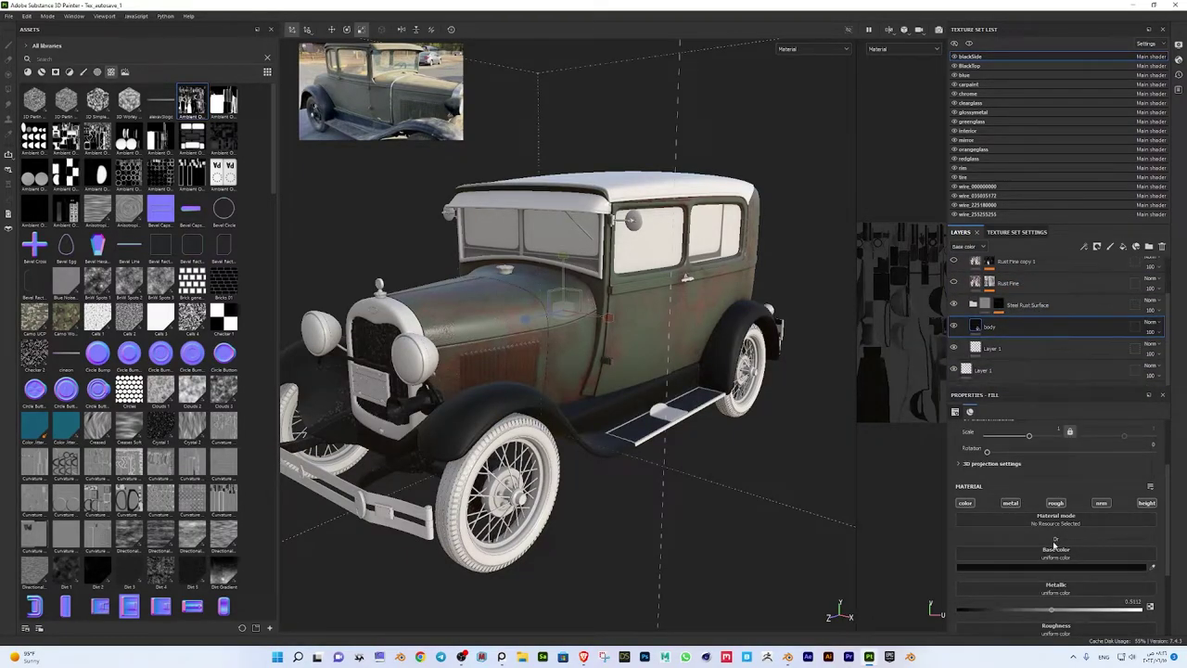
{"action": "left_click", "coordinate": [1054, 566]}
{"action": "left_click_drag", "start_coordinate": [932, 479], "coordinate": [928, 474]}
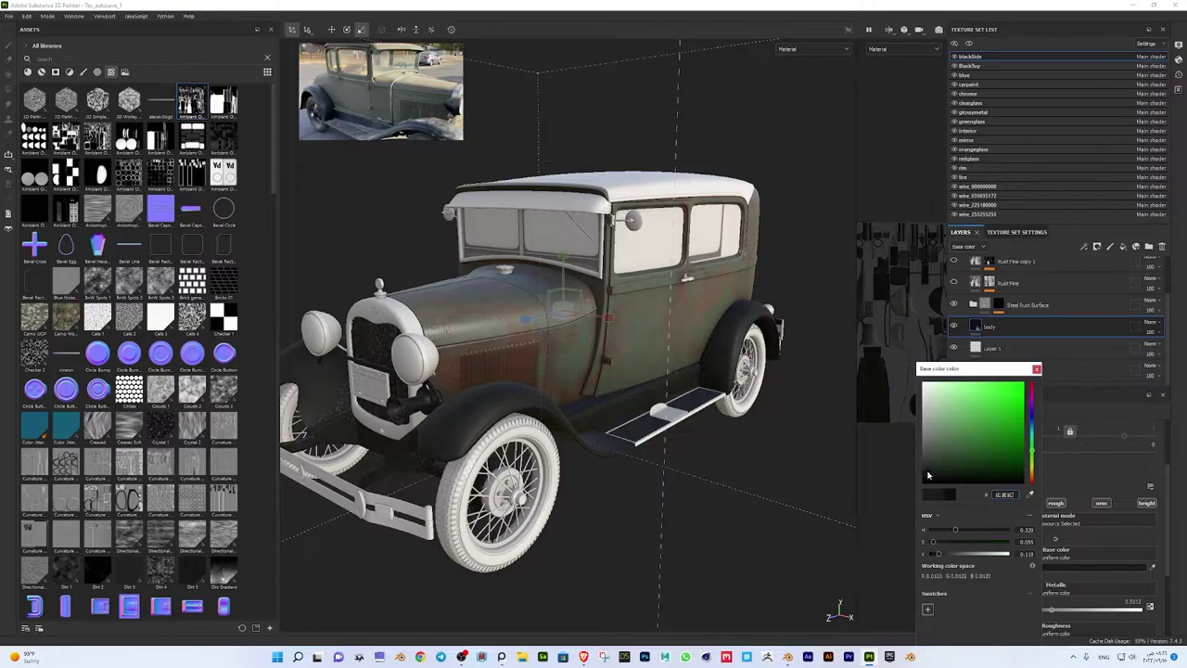
{"action": "left_click", "coordinate": [1083, 402]}
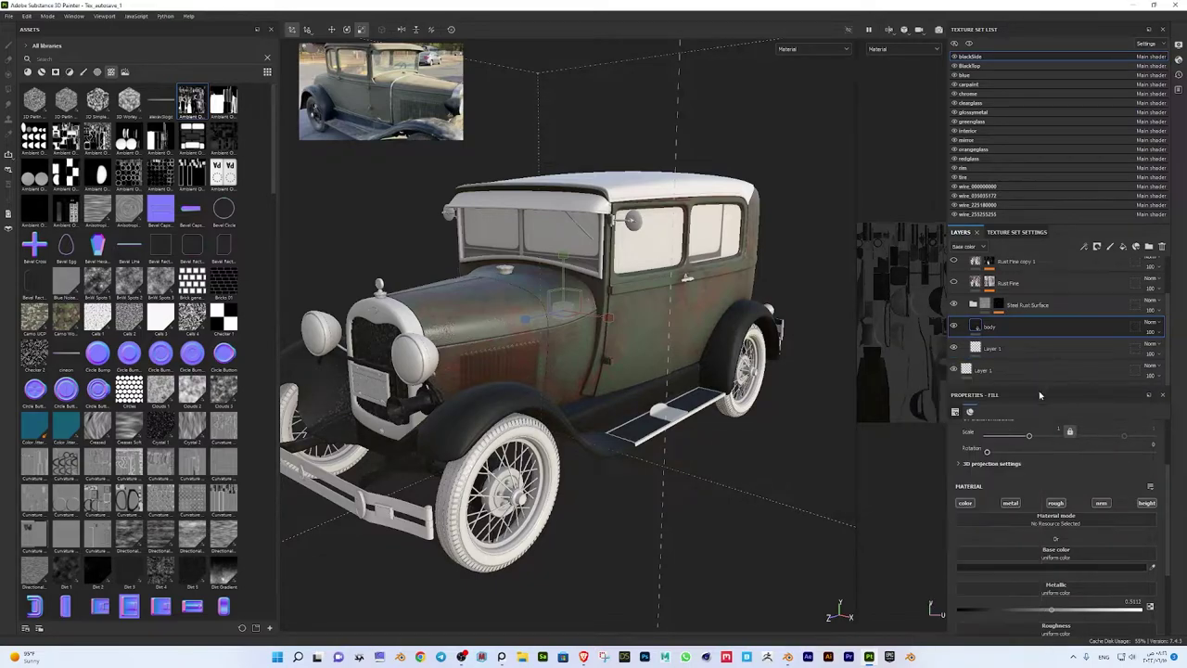
{"action": "left_click", "coordinate": [988, 283]}
{"action": "left_click", "coordinate": [1020, 299]}
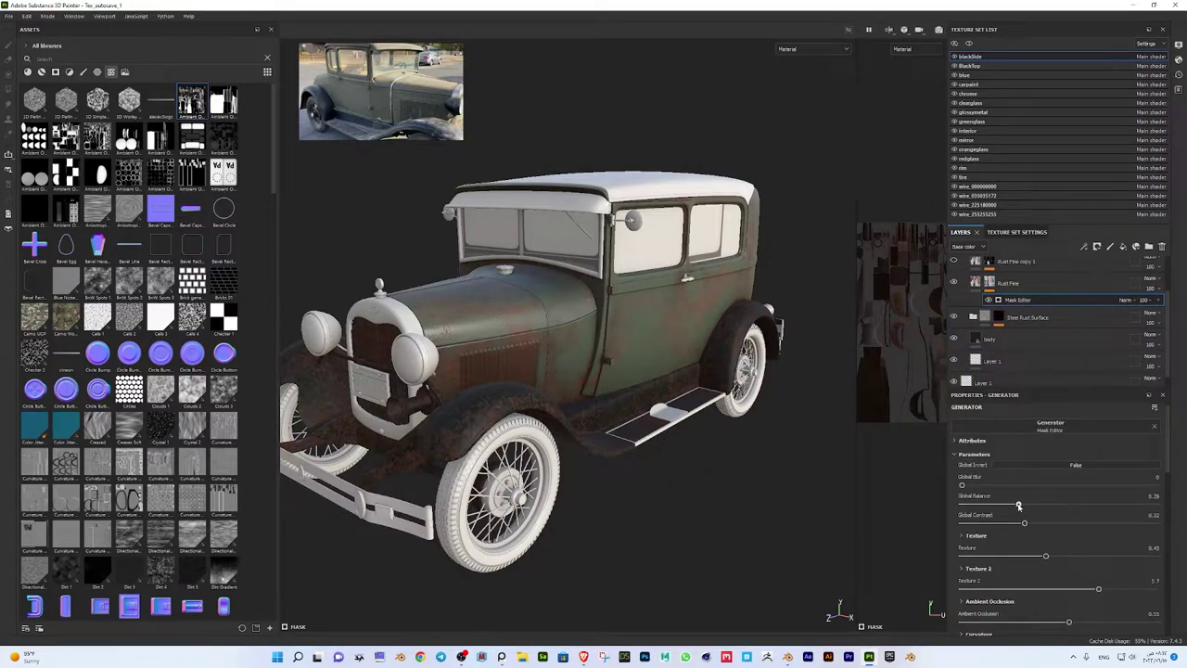
Replace Rust Fine's mask with the Dirt Ground smart mask, lowering Level to 0.61 and AO to 0.63
{"action": "left_click", "coordinate": [54, 71]}
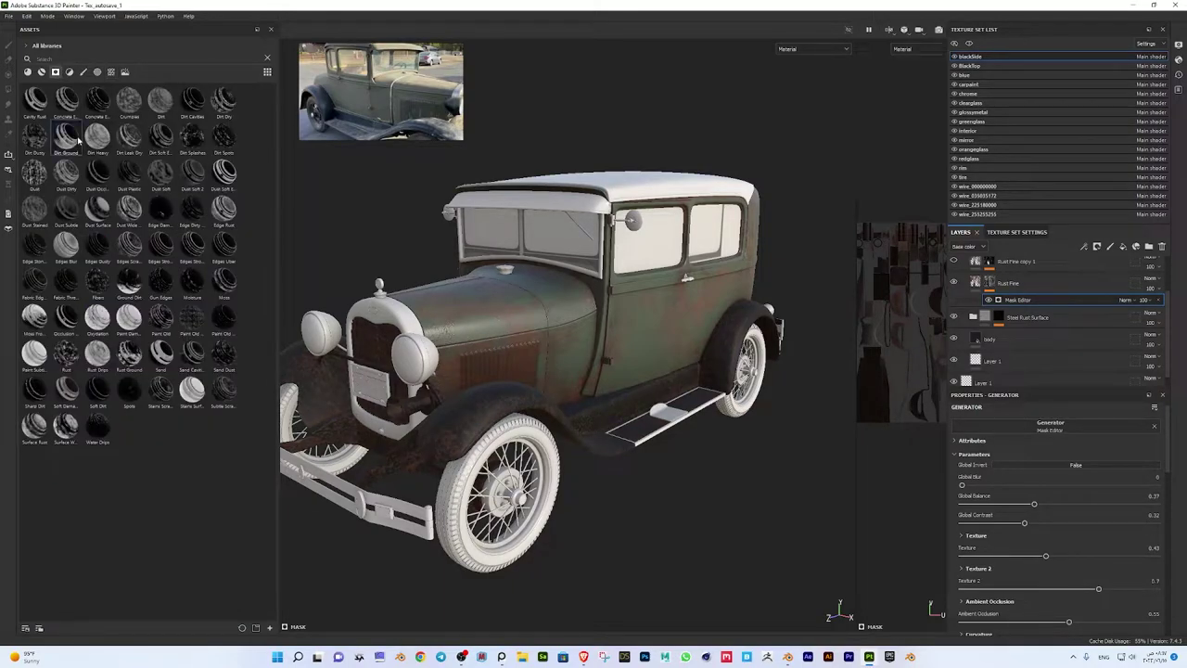
{"action": "left_click_drag", "start_coordinate": [79, 139], "coordinate": [1041, 304]}
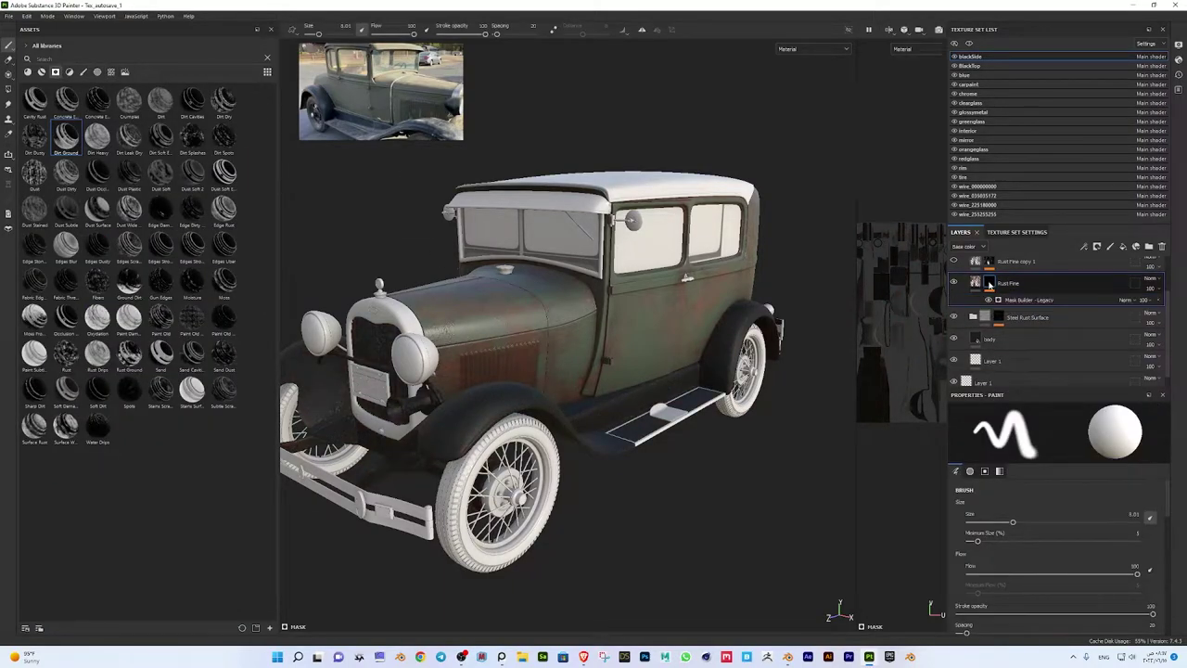
{"action": "left_click", "coordinate": [1027, 299]}
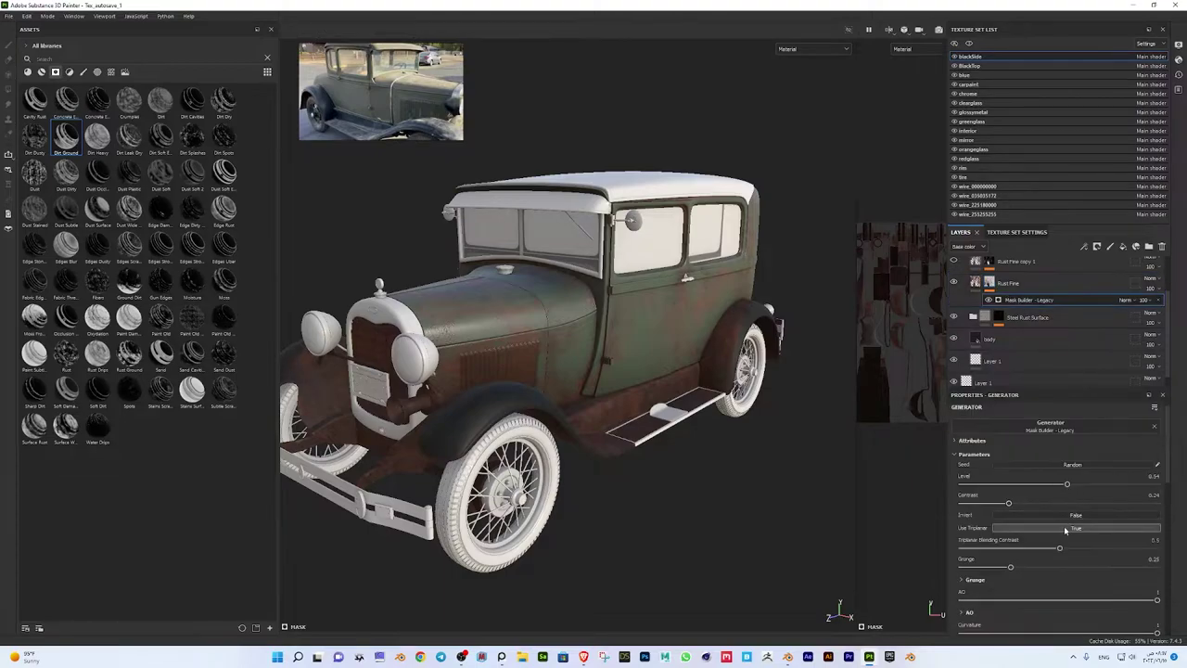
{"action": "mouse_move", "coordinate": [1067, 486]}
{"action": "left_mouse_down"}
{"action": "mouse_move", "coordinate": [986, 488]}
{"action": "mouse_move", "coordinate": [1022, 487]}
{"action": "left_mouse_up"}
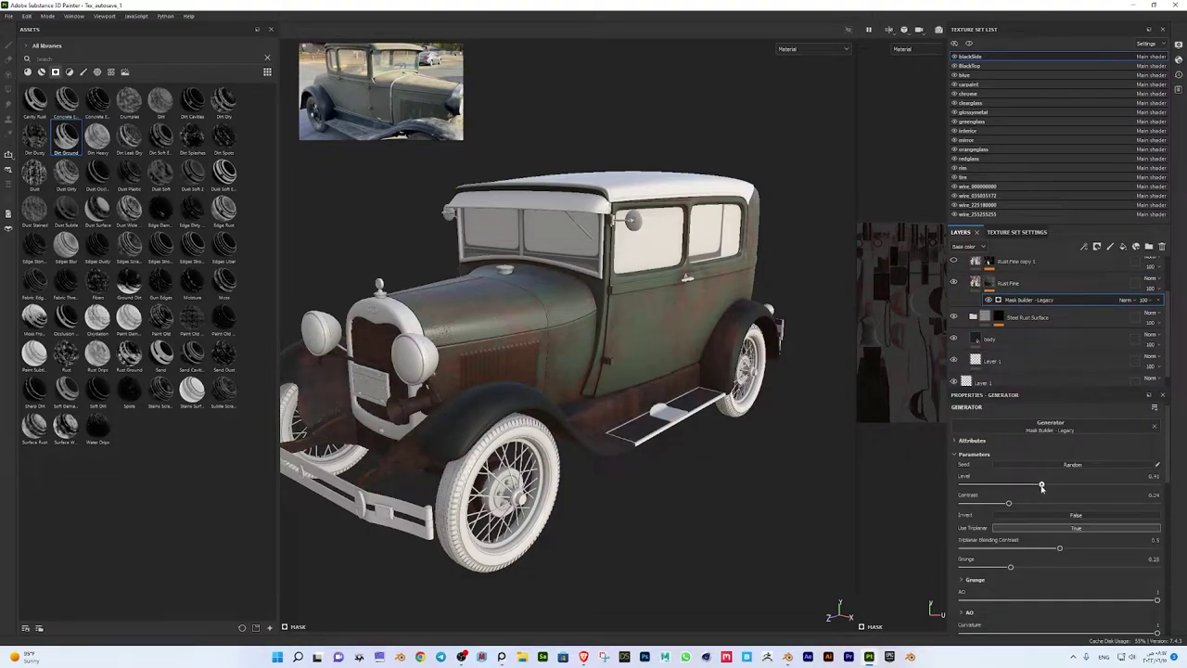
{"action": "scroll", "coordinate": [1052, 508], "scroll_direction": "down", "scroll_amount": 3}
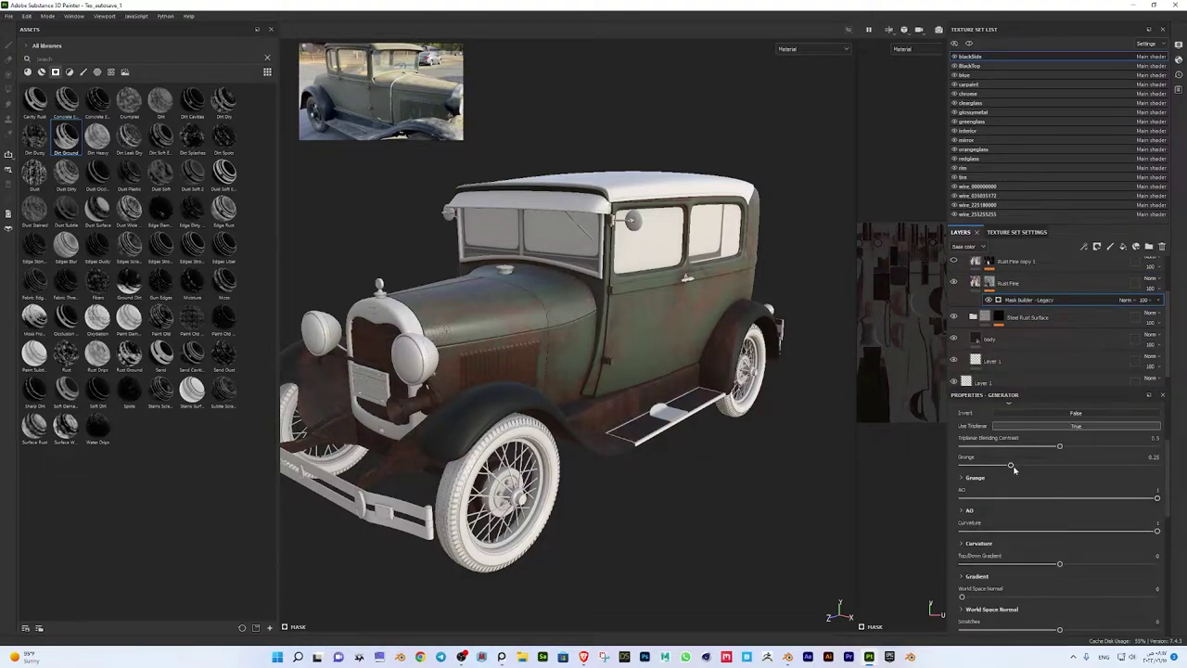
{"action": "left_click_drag", "start_coordinate": [1156, 498], "coordinate": [1140, 499]}
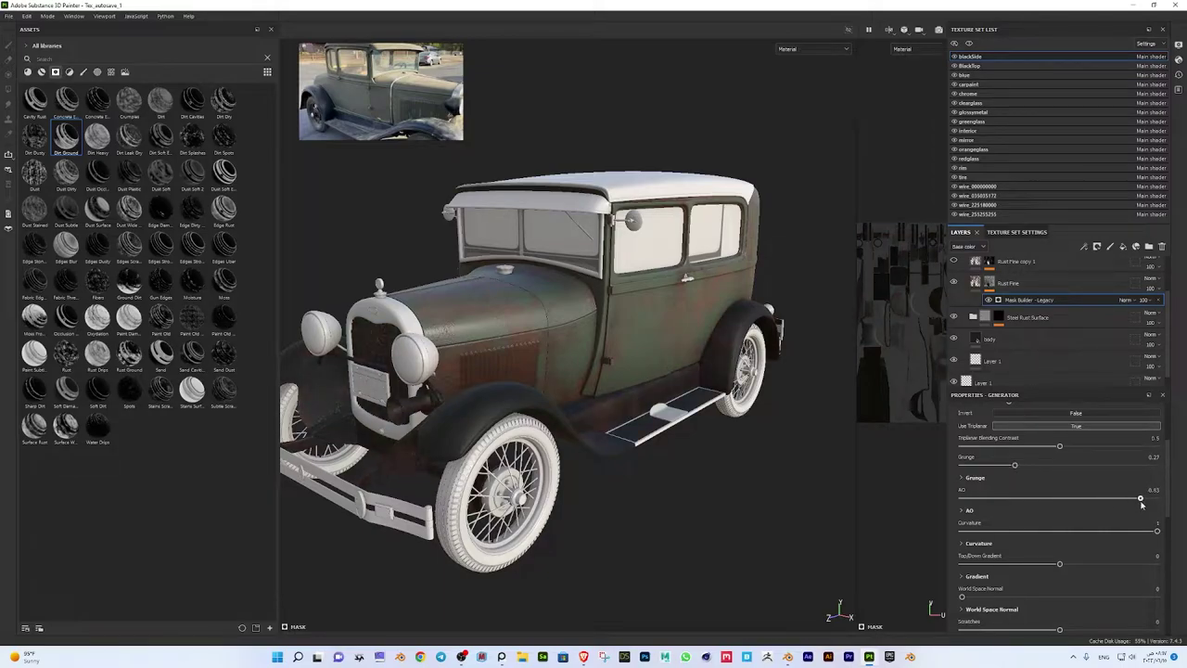
Set the body fill layer's Metallic to 1 and Roughness to about 0.29
{"action": "left_click", "coordinate": [1020, 339]}
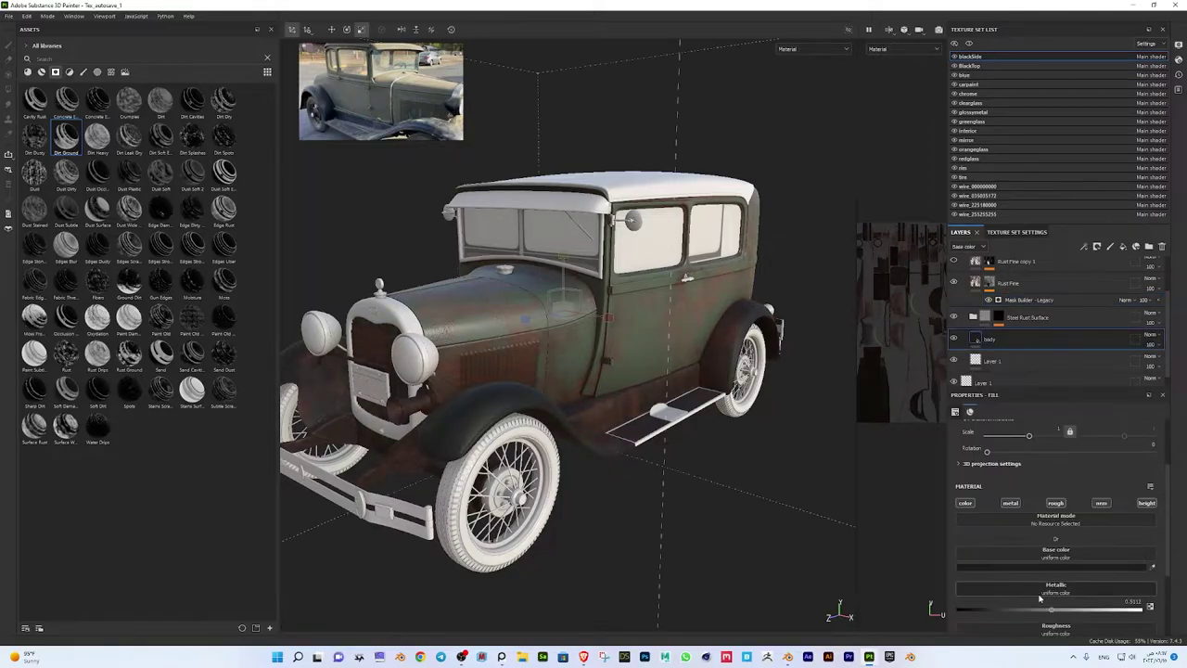
{"action": "left_click", "coordinate": [1037, 574]}
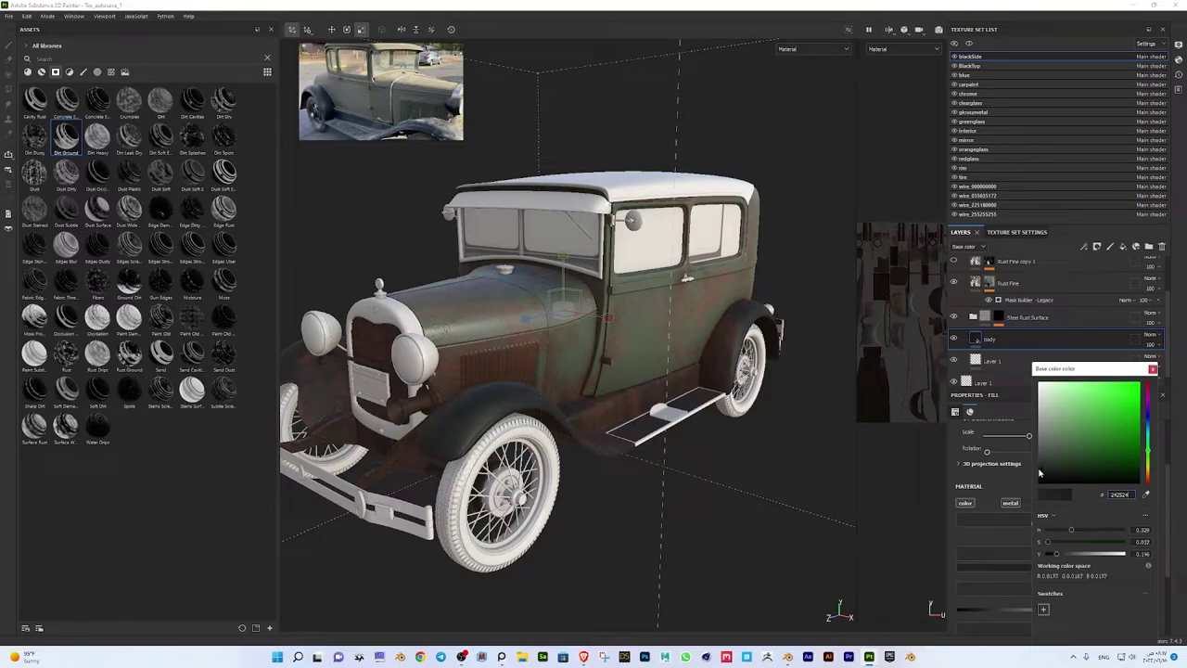
{"action": "left_click", "coordinate": [1152, 369]}
{"action": "scroll", "coordinate": [1076, 502], "scroll_direction": "down", "scroll_amount": 3}
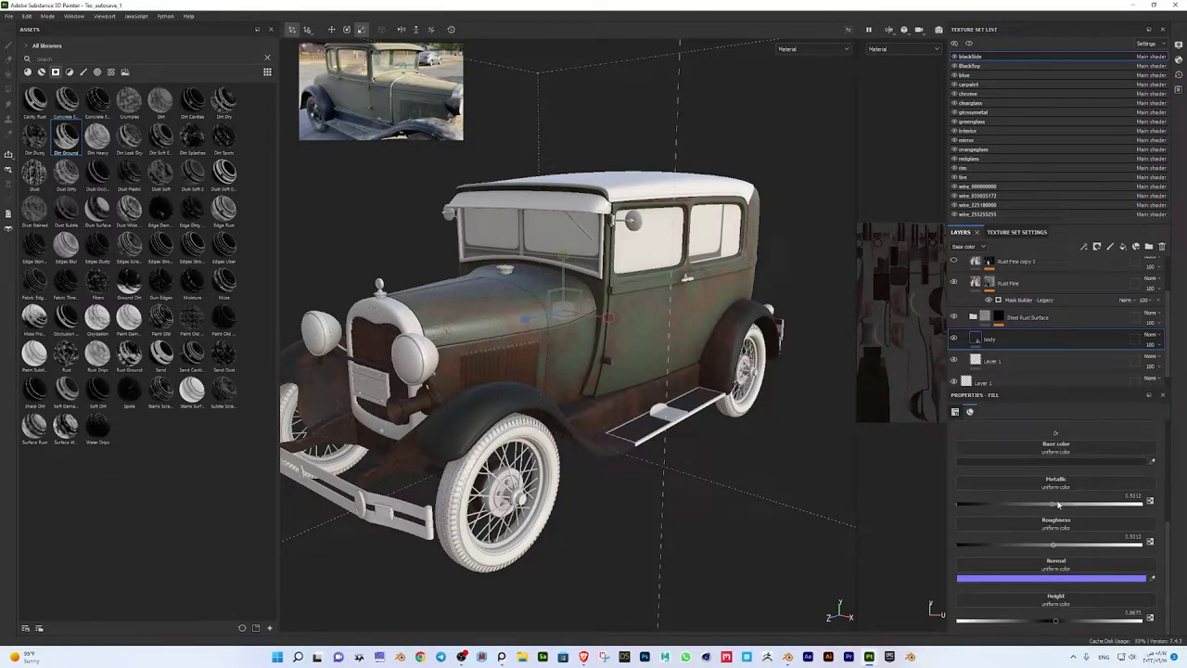
{"action": "left_click_drag", "start_coordinate": [1058, 503], "coordinate": [1141, 503]}
{"action": "left_click_drag", "start_coordinate": [1052, 544], "coordinate": [1002, 544]}
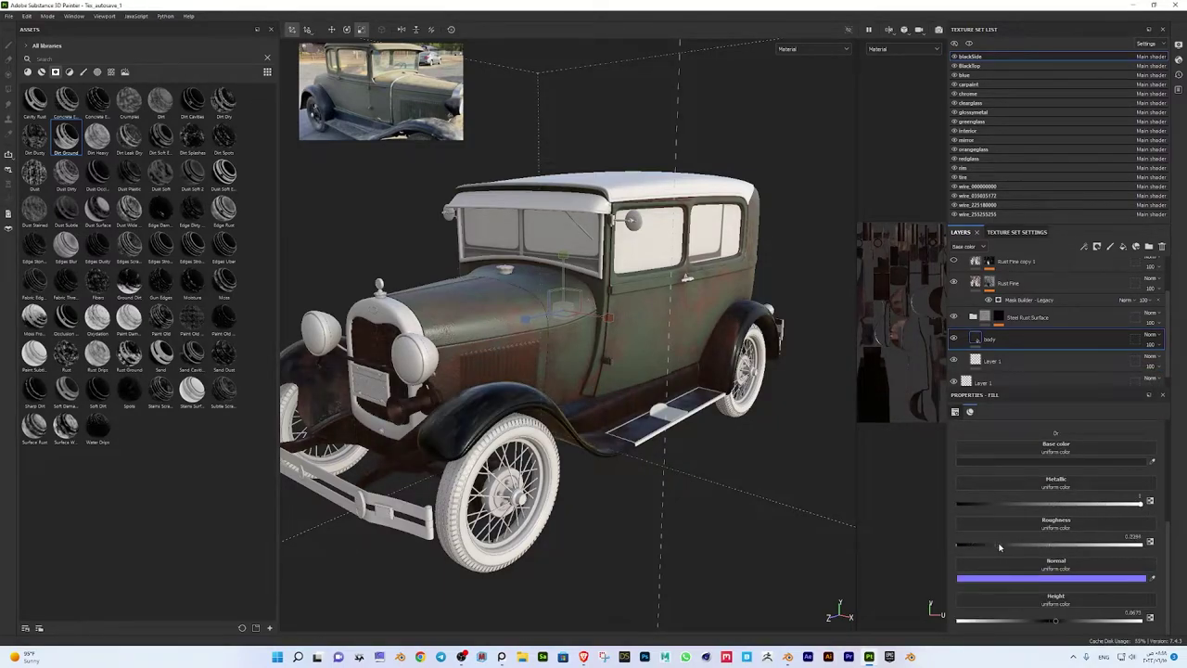
Fade Rust Fine copy 1's Mask Editor effect to 33 opacity and collapse the RustyCar folder
{"action": "scroll", "coordinate": [1000, 295], "scroll_direction": "up", "scroll_amount": 2}
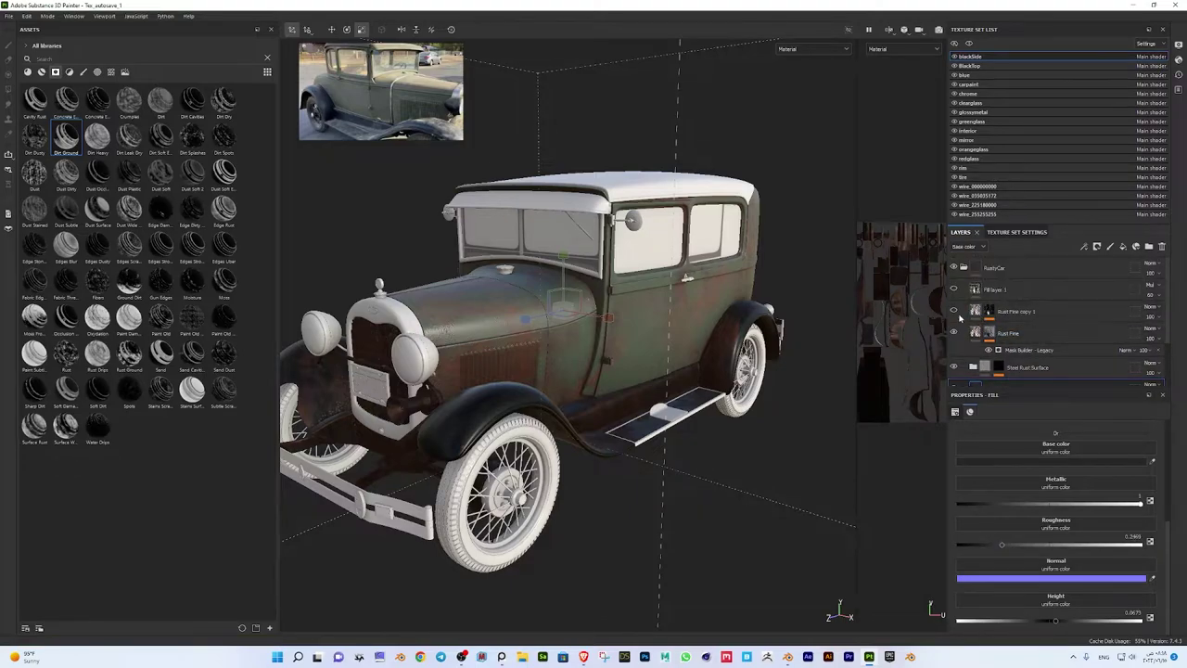
{"action": "left_click", "coordinate": [988, 313]}
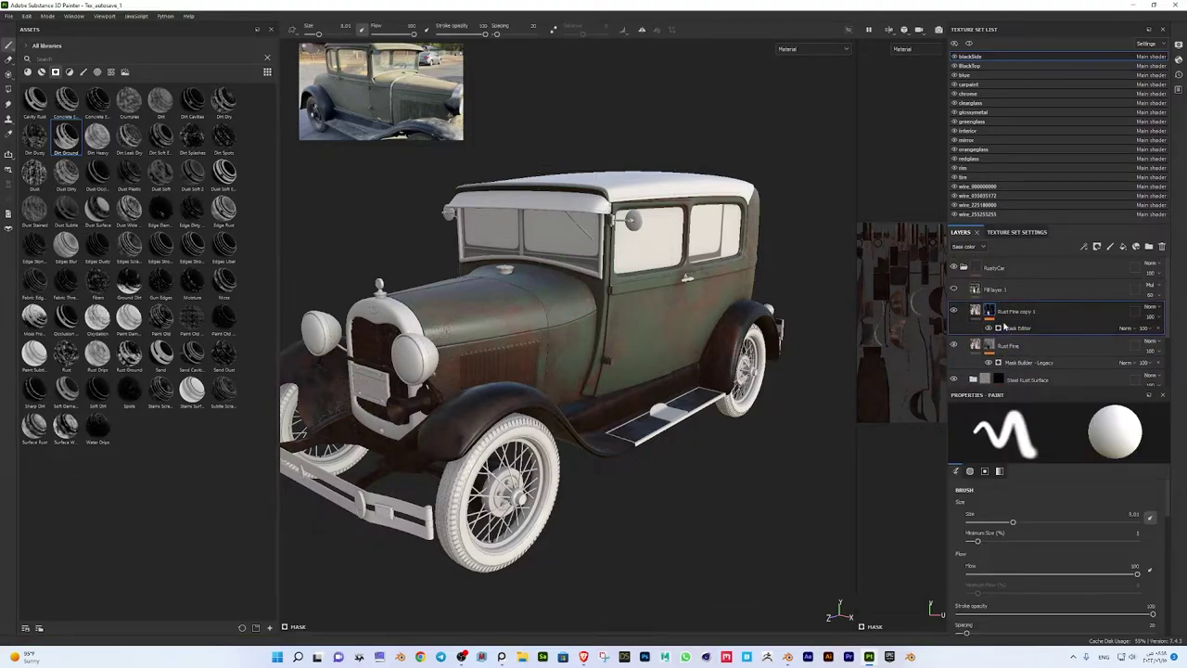
{"action": "left_click_drag", "start_coordinate": [1142, 329], "coordinate": [1081, 363]}
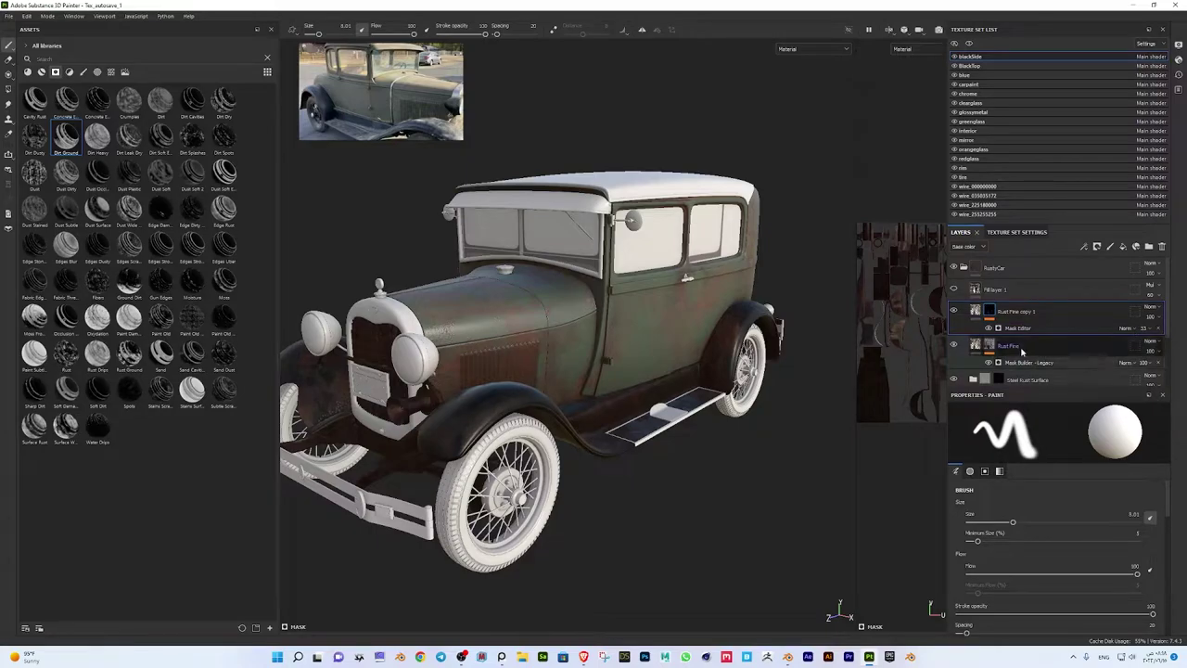
{"action": "left_click", "coordinate": [1032, 269]}
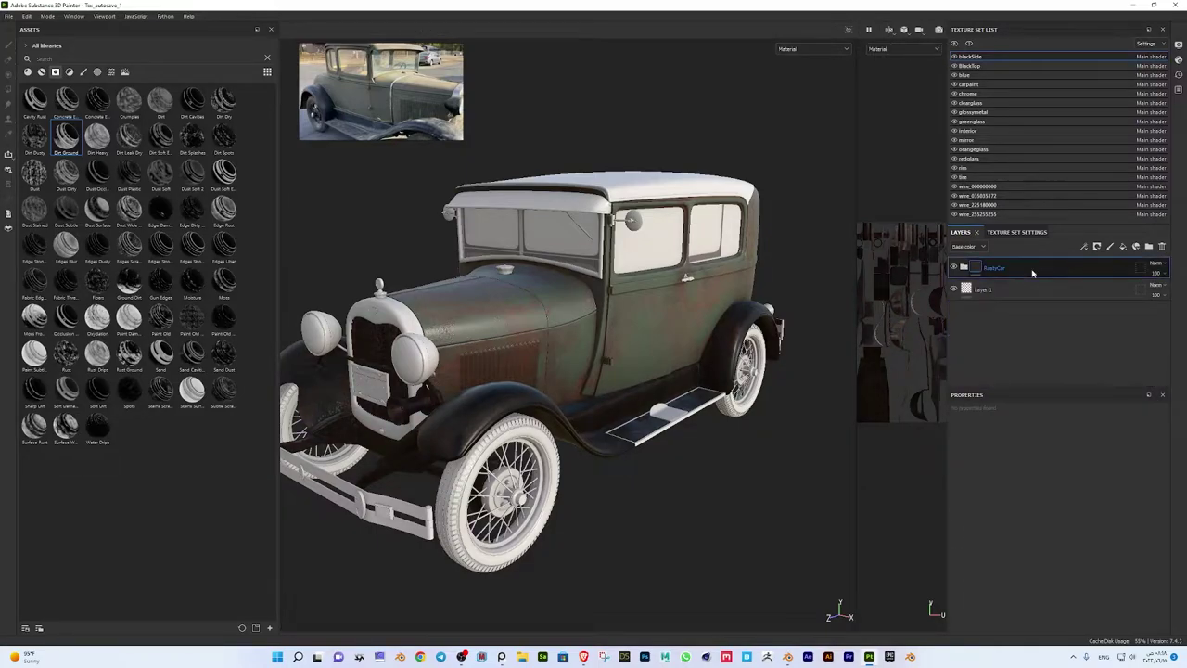
Inspect the blacktop texture set close up on the roof and door, then frame the whole car
{"action": "key", "text": "Down"}
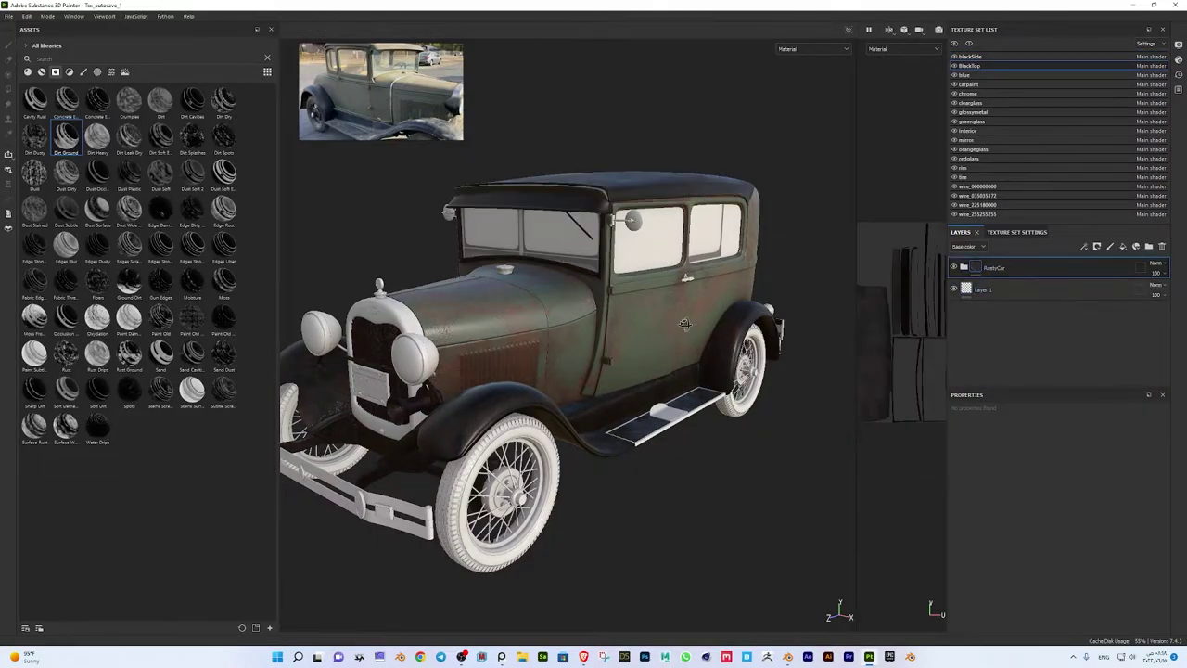
{"action": "left_click_drag", "start_coordinate": [556, 353], "coordinate": [602, 353], "text": "alt"}
{"action": "scroll", "coordinate": [603, 353], "scroll_direction": "up", "scroll_amount": 5}
{"action": "key", "text": "f"}
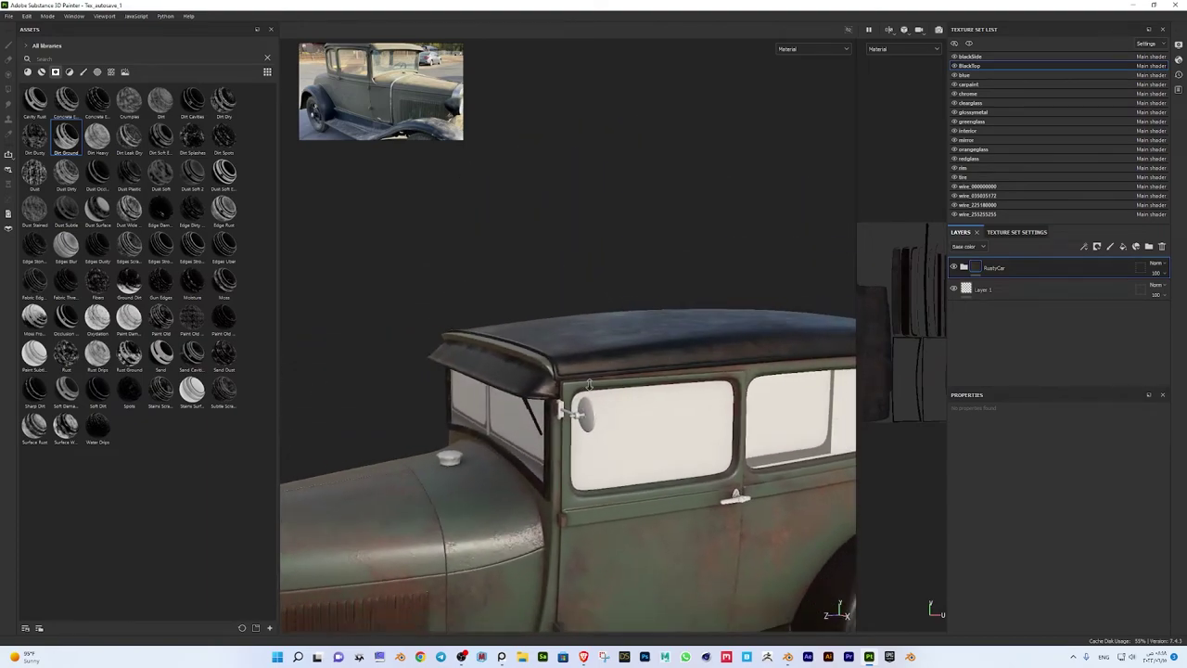
Add a fill layer to the blue texture set with a medium blue base colour
{"action": "key", "text": "Down"}
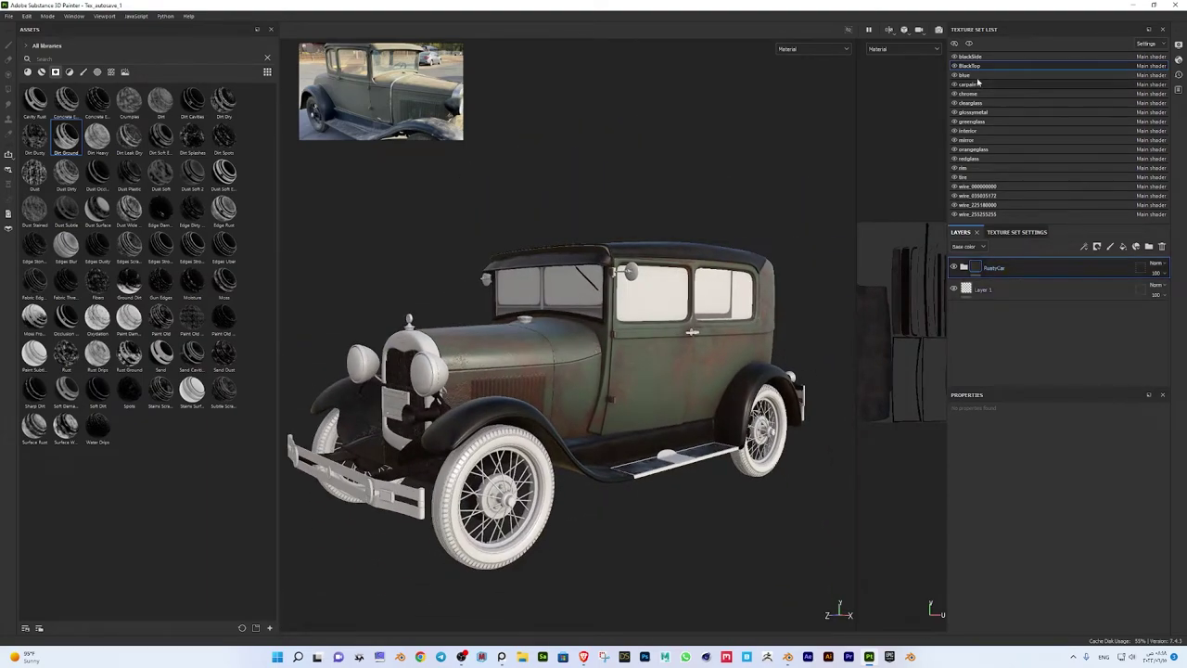
{"action": "left_click", "coordinate": [1125, 246]}
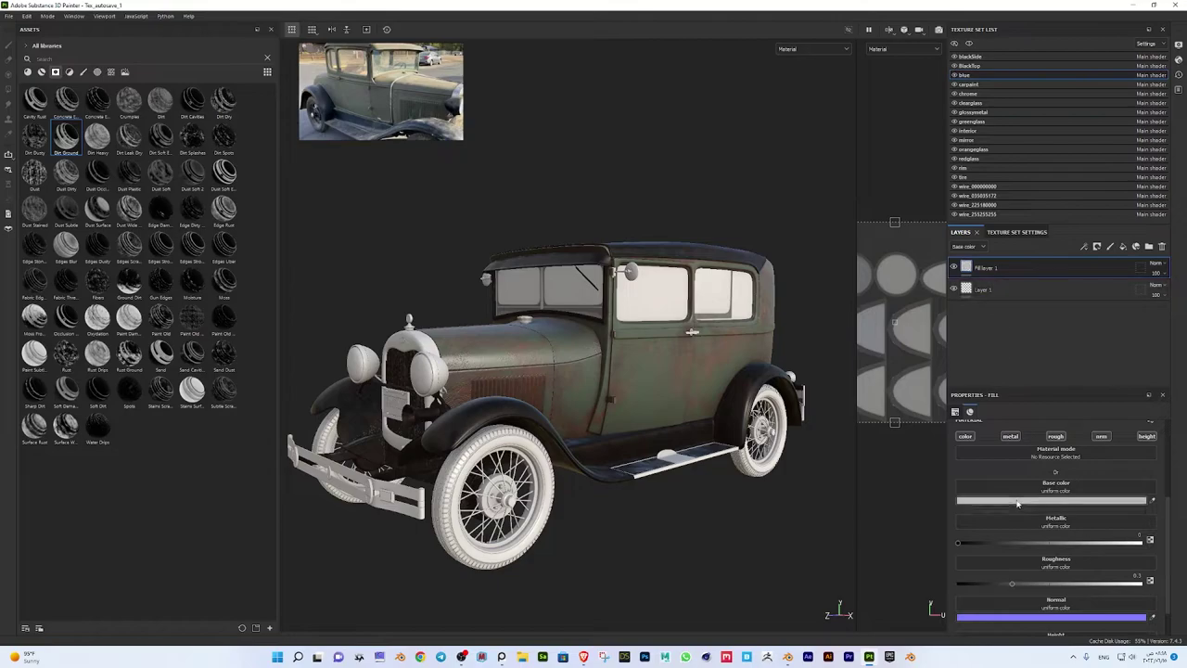
{"action": "left_click", "coordinate": [987, 500]}
{"action": "left_click_drag", "start_coordinate": [696, 432], "coordinate": [649, 436], "text": "alt"}
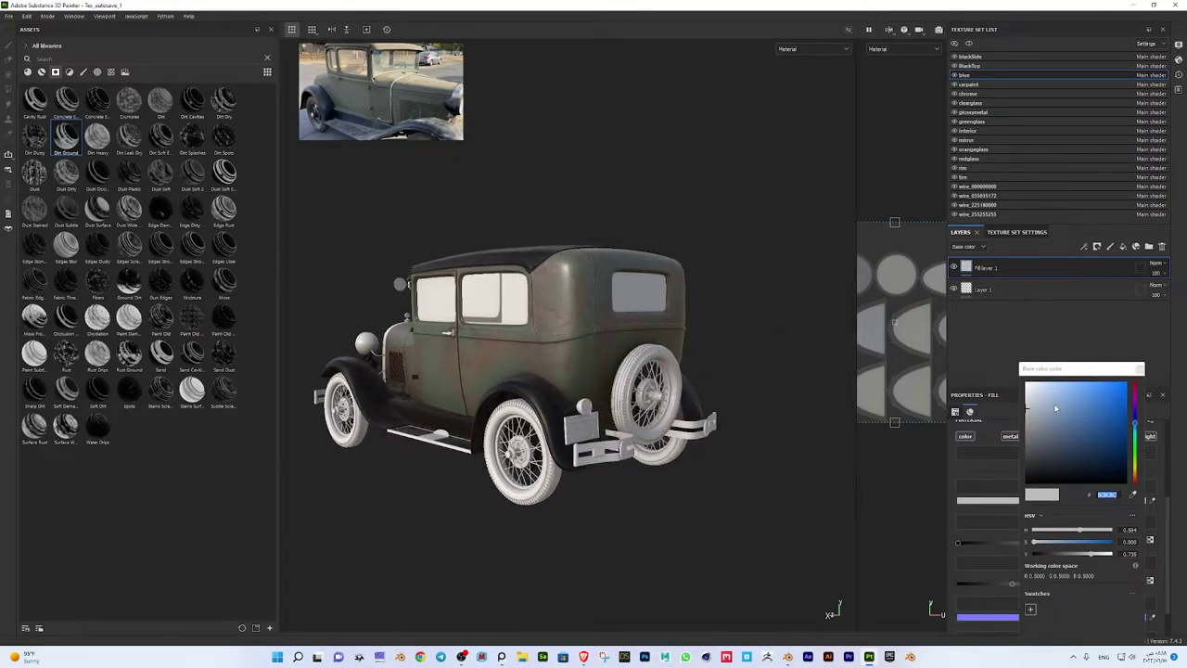
{"action": "left_click_drag", "start_coordinate": [1084, 413], "coordinate": [1095, 398]}
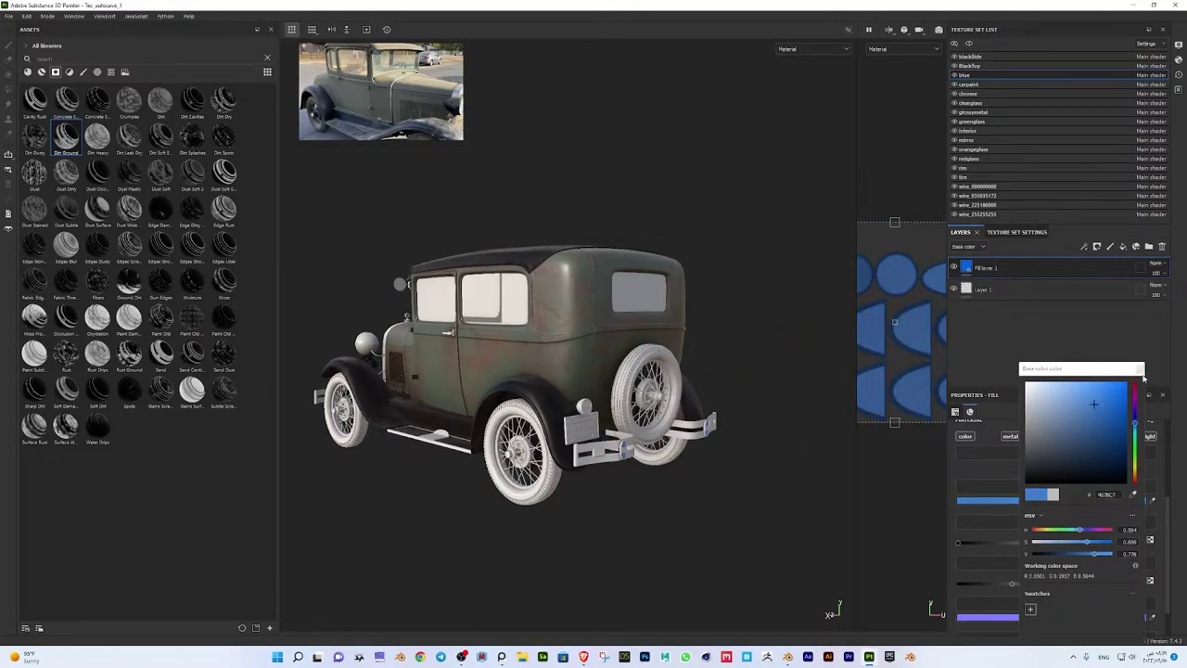
{"action": "mouse_move", "coordinate": [667, 445]}
{"action": "left_mouse_down", "text": "alt"}
{"action": "mouse_move", "coordinate": [603, 485]}
{"action": "mouse_move", "coordinate": [760, 469]}
{"action": "left_mouse_up", "text": "alt"}
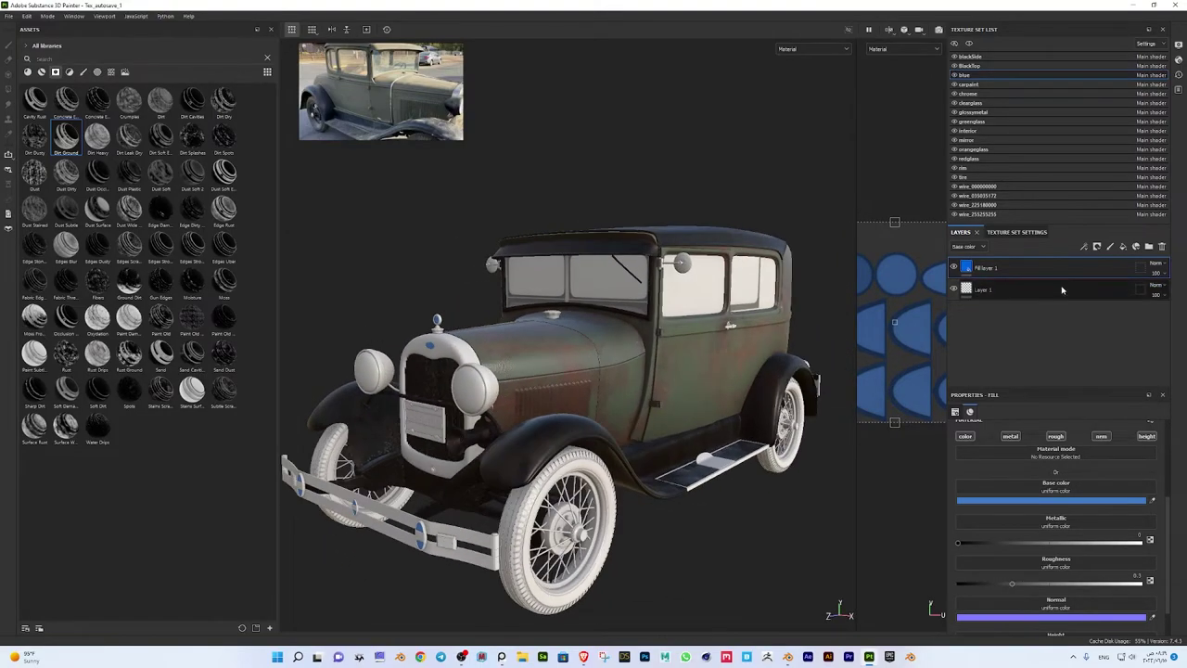
Search materials for 'glas' and add the Glass material as a new layer
{"action": "left_click", "coordinate": [40, 71]}
{"action": "left_click", "coordinate": [55, 59]}
{"action": "type", "text": "glas"}
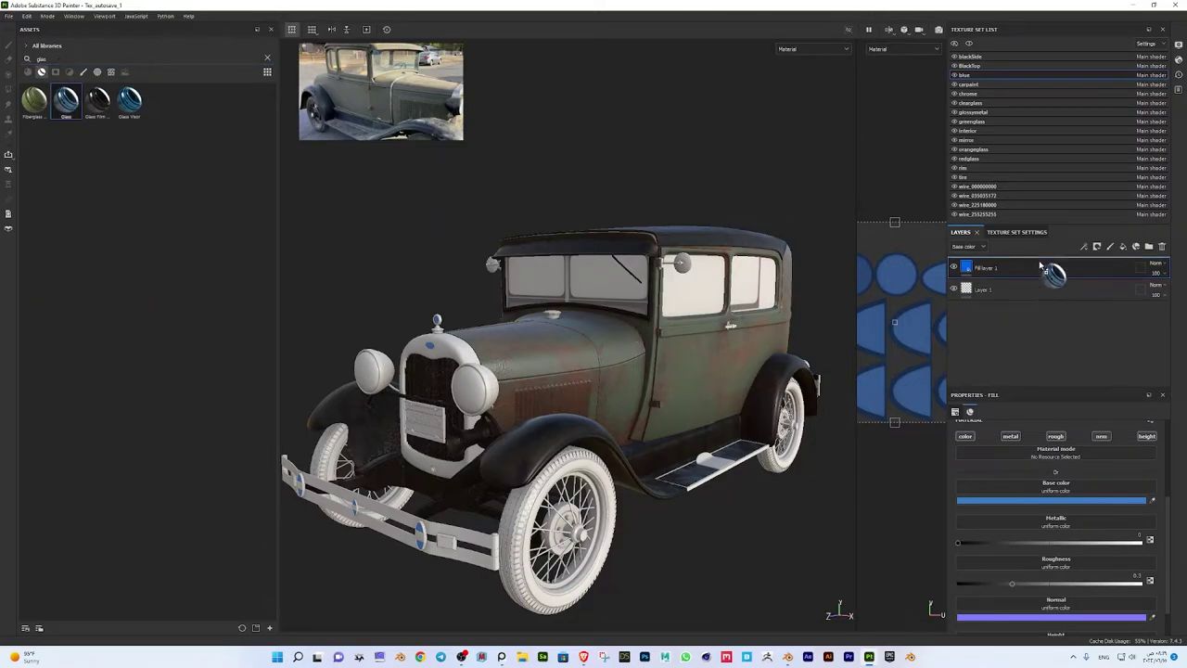
{"action": "left_click_drag", "start_coordinate": [1040, 265], "coordinate": [1039, 260]}
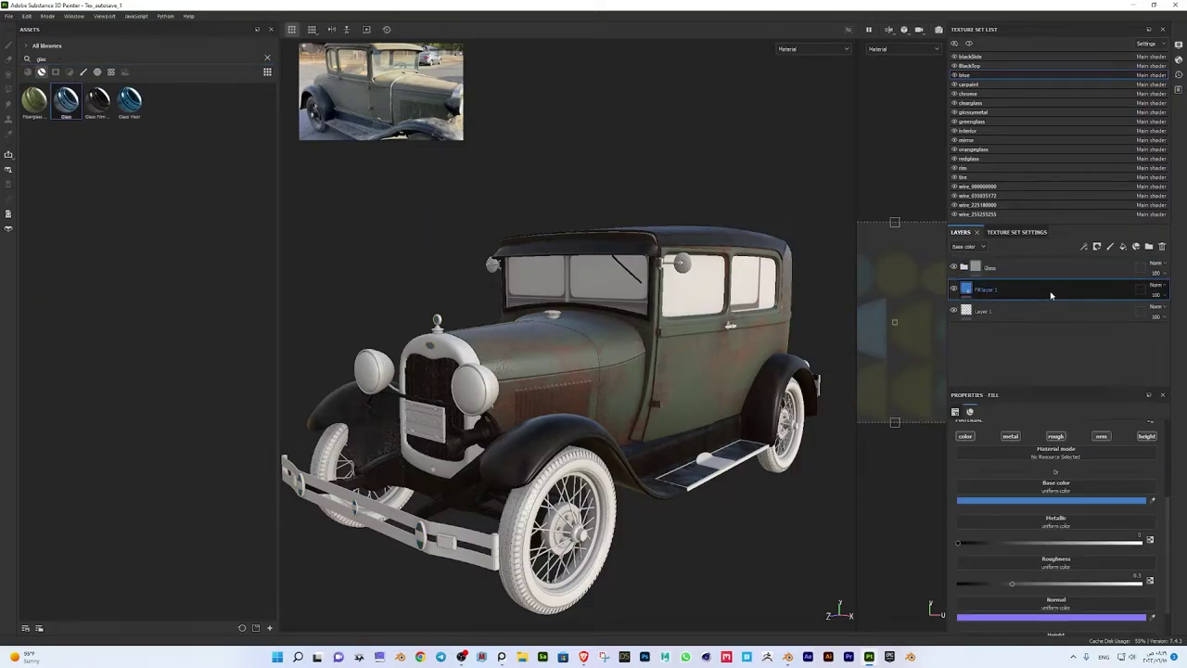
{"action": "left_click_drag", "start_coordinate": [623, 458], "coordinate": [686, 436], "text": "alt"}
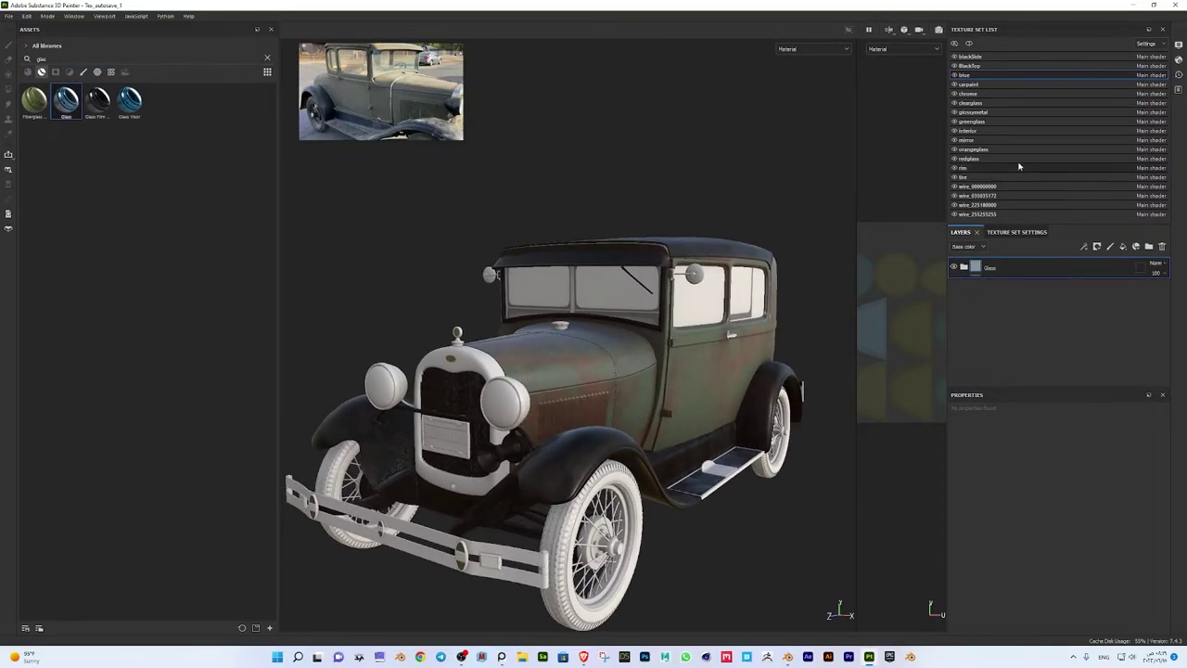
Paste the RustyCar layer group into the chrome texture set and expand it
{"action": "left_click", "coordinate": [967, 94]}
{"action": "key", "text": "ctrl+v"}
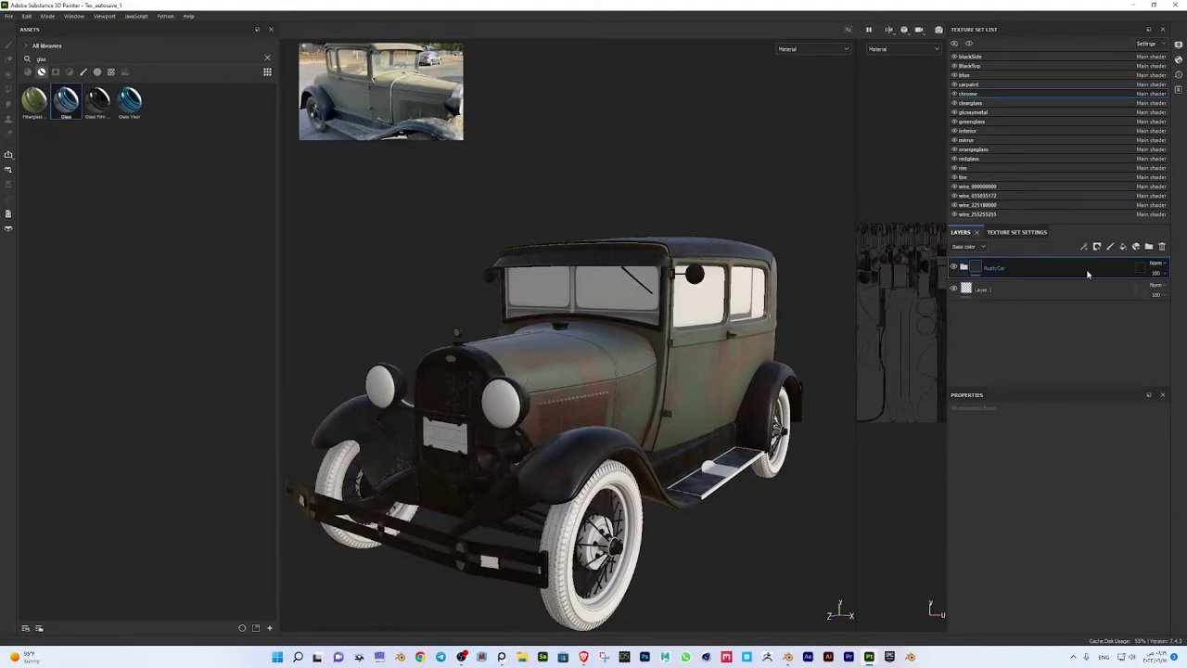
{"action": "left_click", "coordinate": [964, 267]}
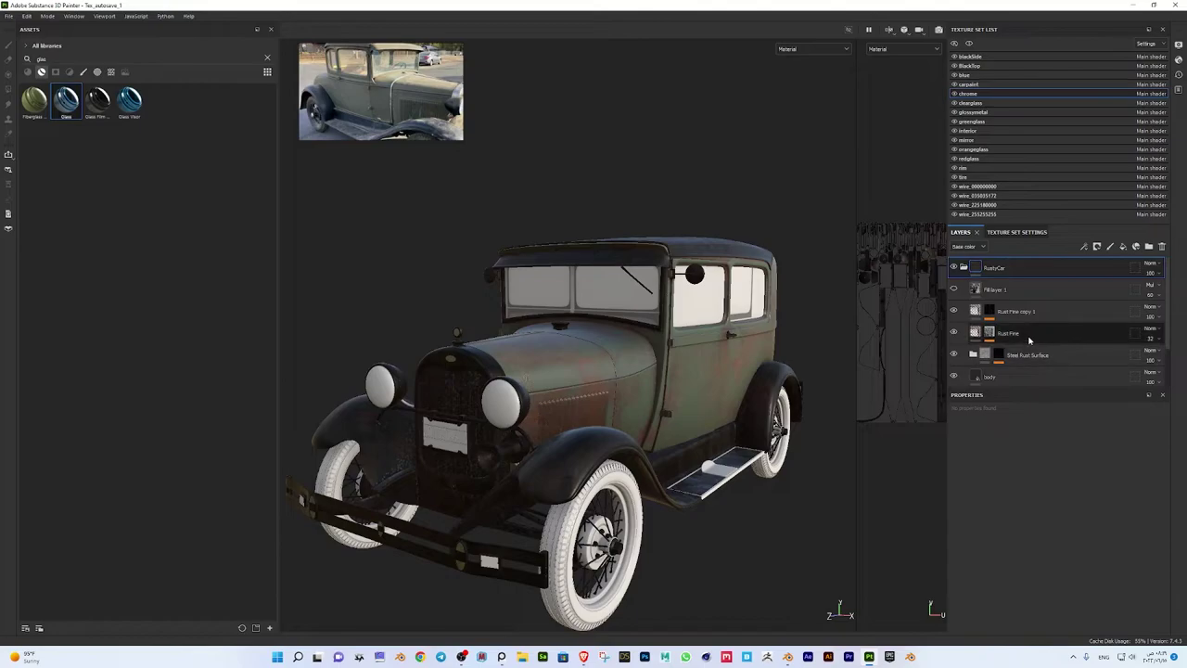
{"action": "left_click", "coordinate": [1009, 291]}
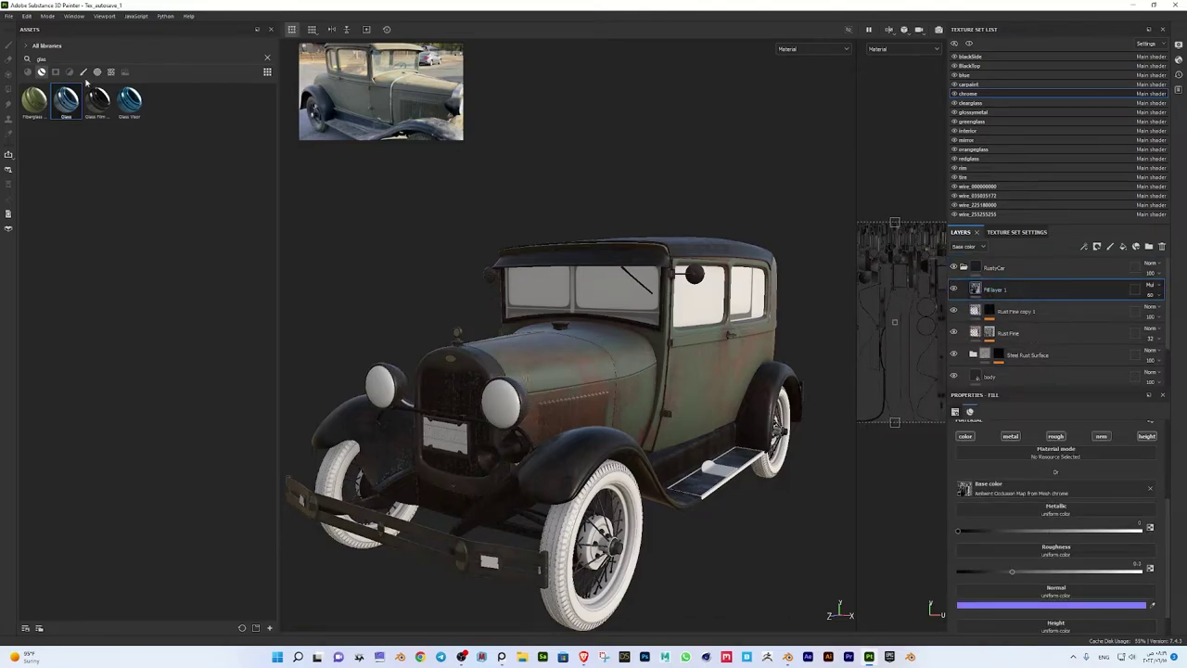
{"action": "left_click", "coordinate": [267, 57]}
{"action": "mouse_move", "coordinate": [97, 136]}
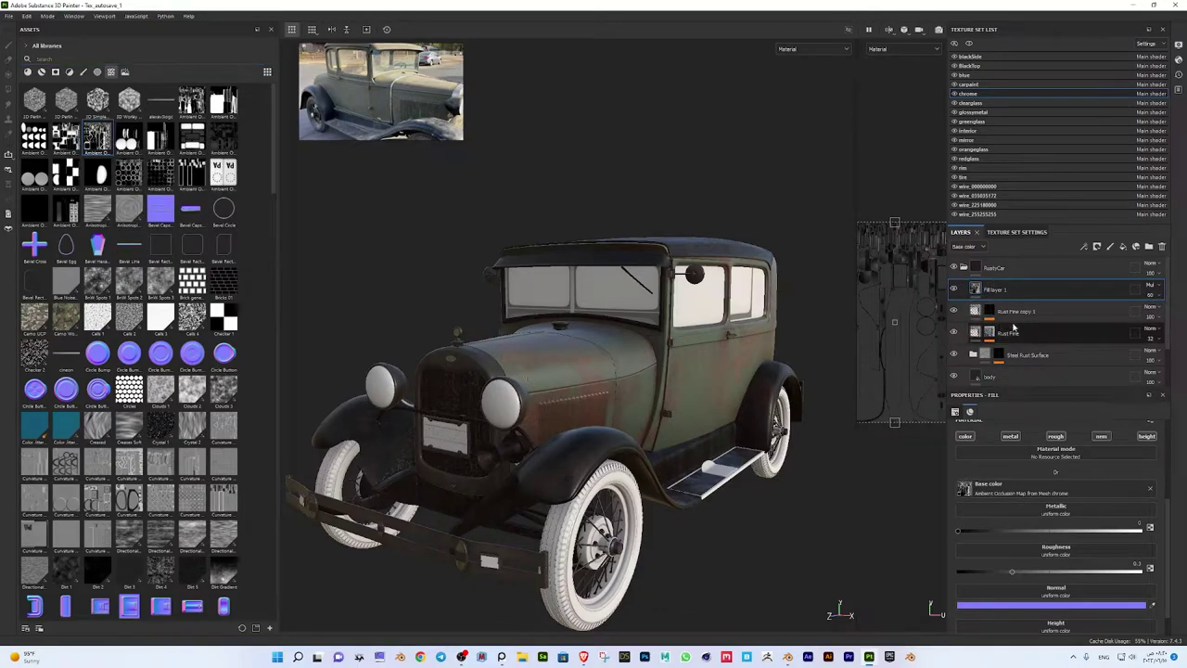
Add Aluminium Pure to the chrome stack, delete Layer 1, then remove Aluminium Pure again
{"action": "scroll", "coordinate": [1017, 331], "scroll_direction": "down", "scroll_amount": 2}
{"action": "left_click", "coordinate": [1017, 331]}
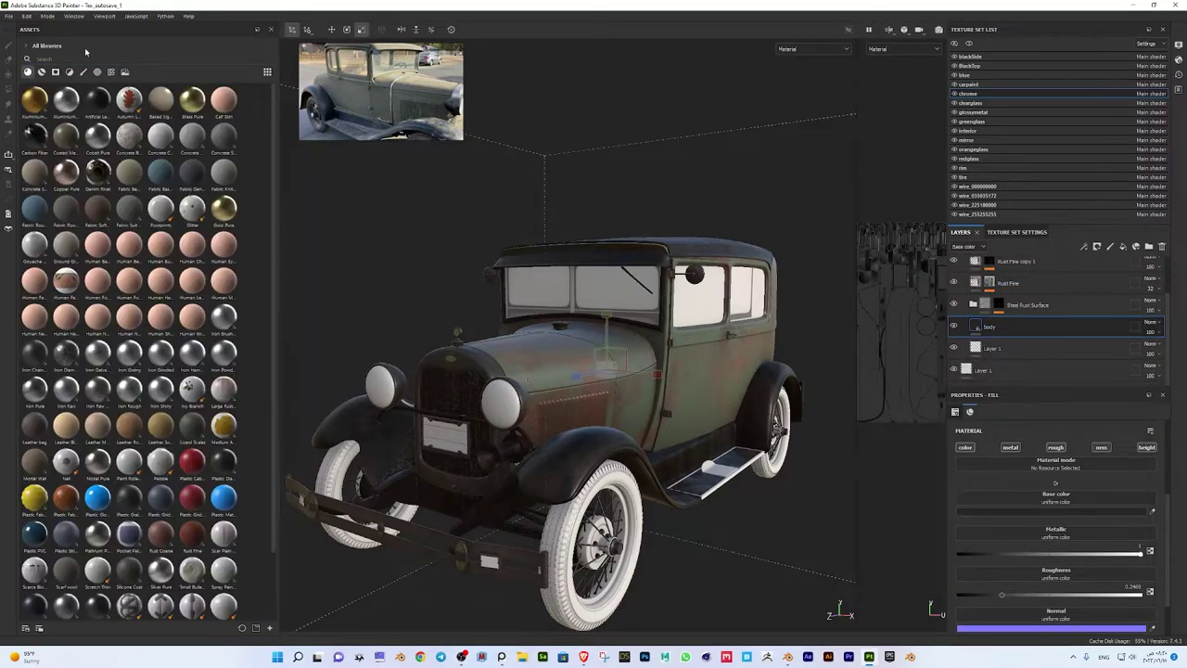
{"action": "left_click_drag", "start_coordinate": [68, 100], "coordinate": [338, 178]}
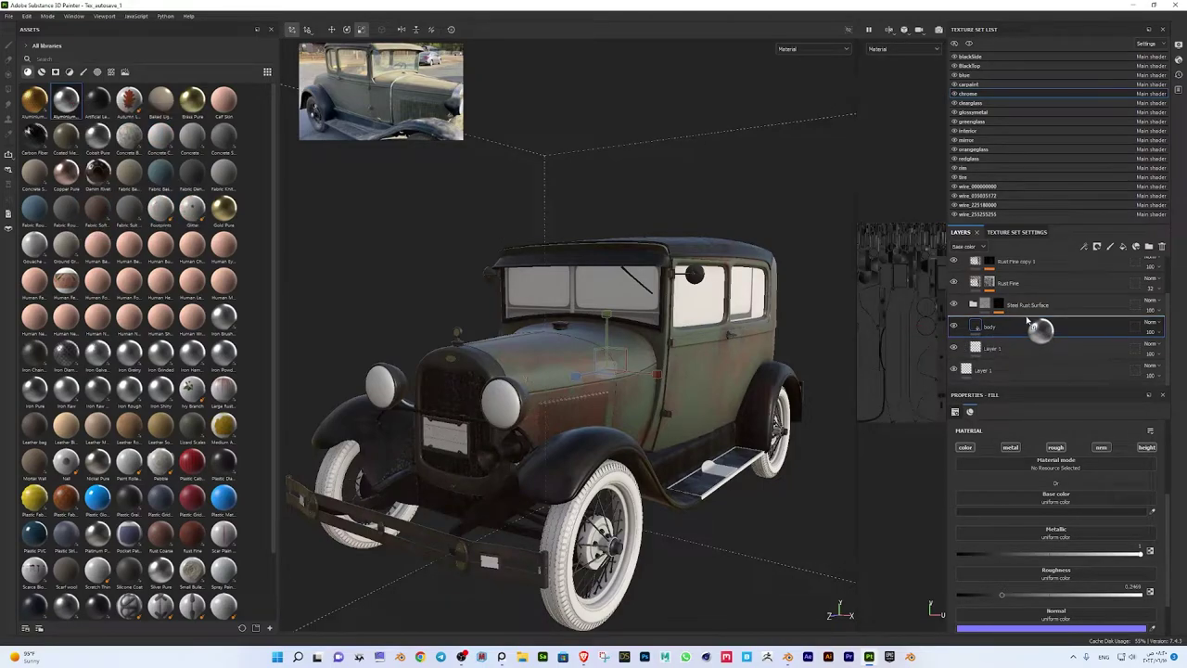
{"action": "left_click_drag", "start_coordinate": [1029, 322], "coordinate": [1020, 358]}
{"action": "key", "text": "Delete"}
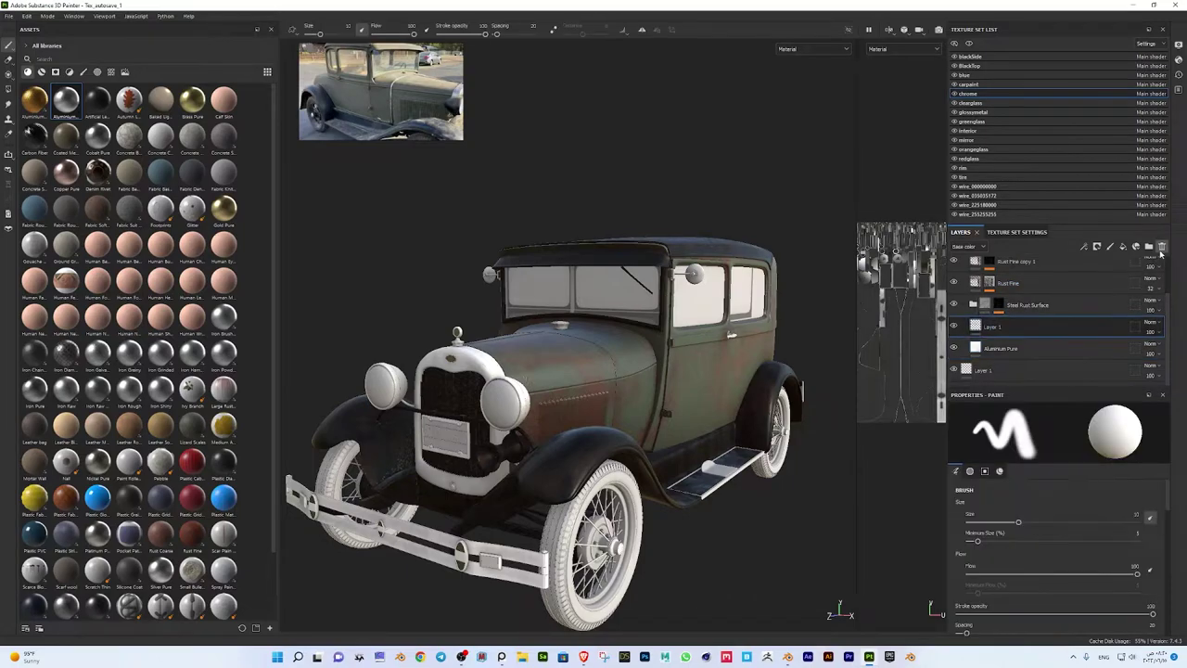
{"action": "right_click_drag", "start_coordinate": [705, 376], "coordinate": [593, 376], "text": "shift"}
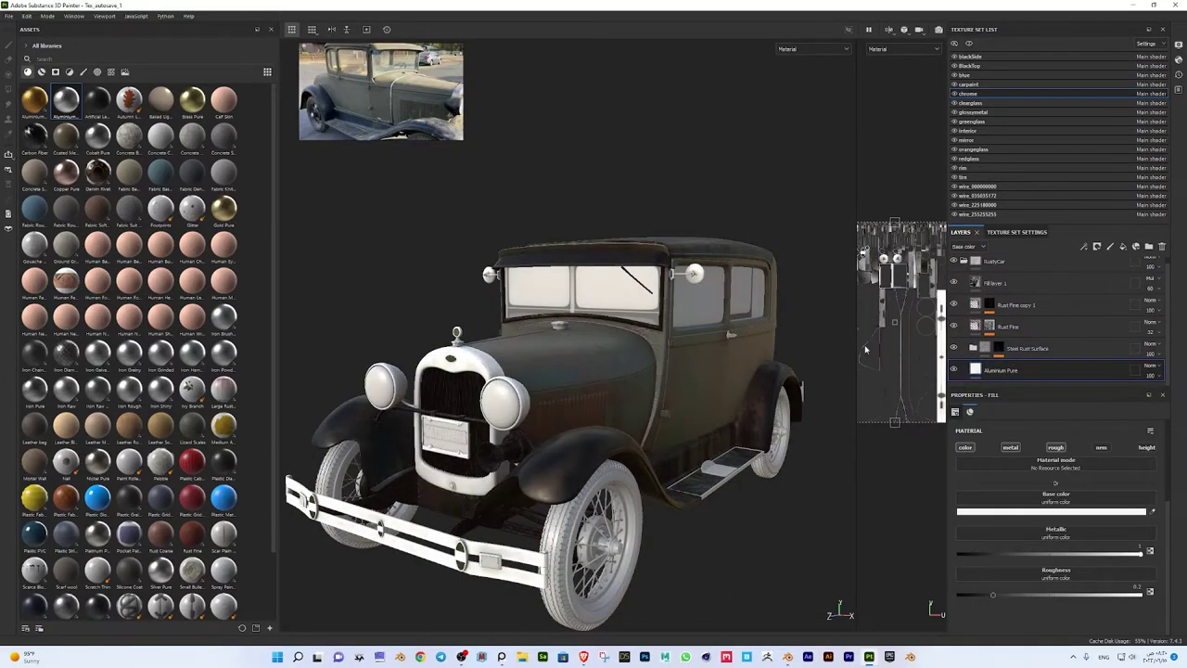
{"action": "key", "text": "Delete"}
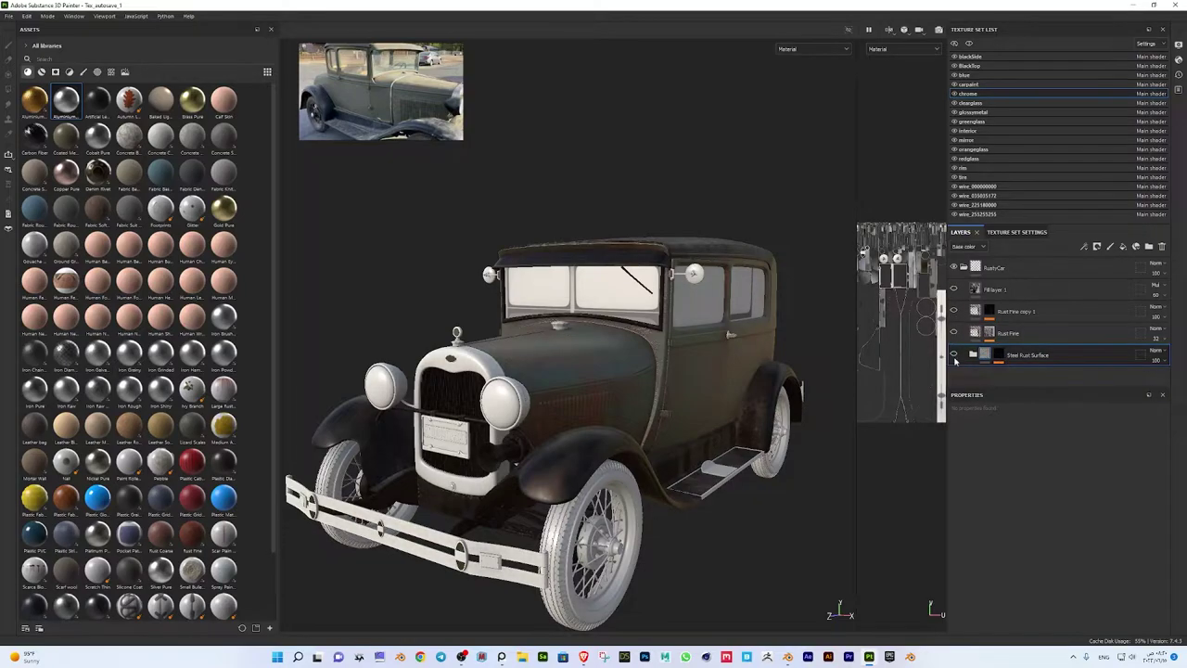
Collapse RustyCar and trial Cobalt Pure, Iron Hammered and other metals on the bumper, undoing each
{"action": "left_click", "coordinate": [1002, 268]}
{"action": "left_click", "coordinate": [963, 267]}
{"action": "left_click_drag", "start_coordinate": [1061, 340], "coordinate": [1060, 335]}
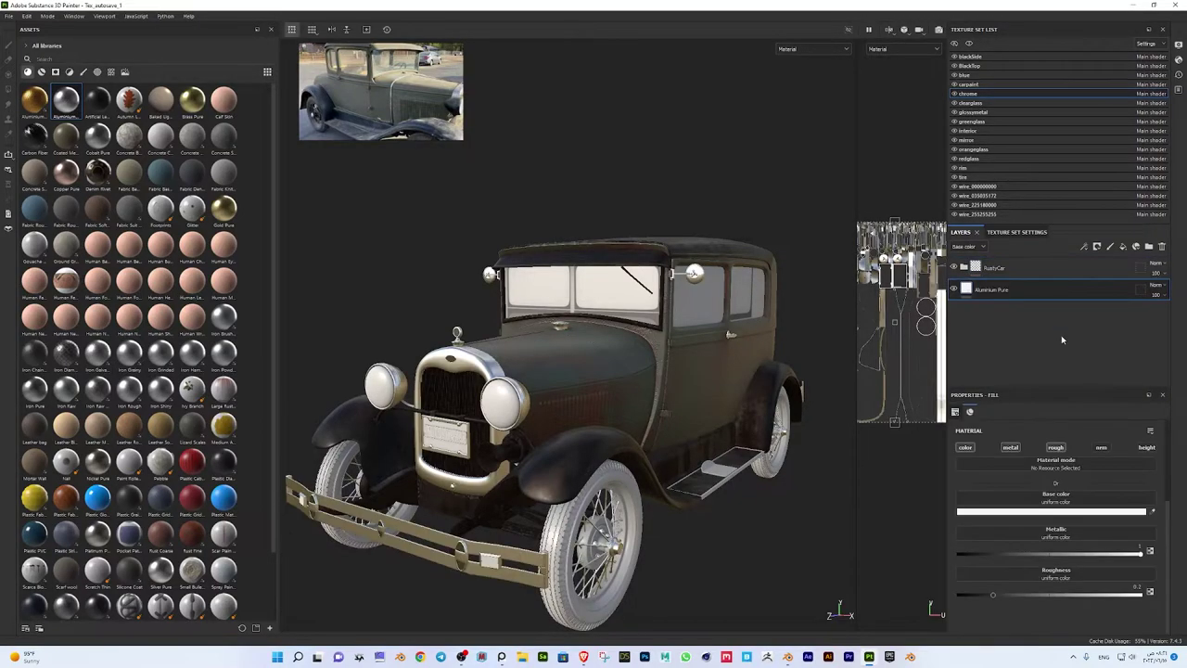
{"action": "key", "text": "ctrl+z"}
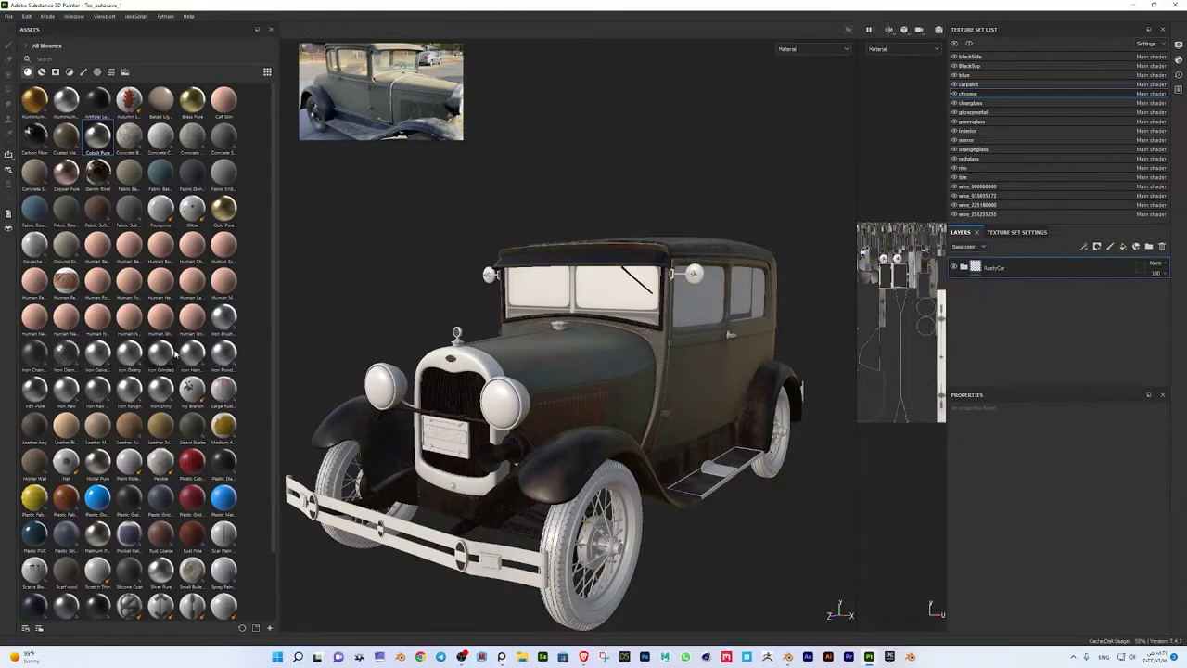
{"action": "left_click_drag", "start_coordinate": [1017, 356], "coordinate": [984, 340]}
{"action": "key", "text": "ctrl+z"}
{"action": "key", "text": "ctrl+z"}
{"action": "left_click_drag", "start_coordinate": [192, 352], "coordinate": [960, 352]}
{"action": "key", "text": "ctrl+z"}
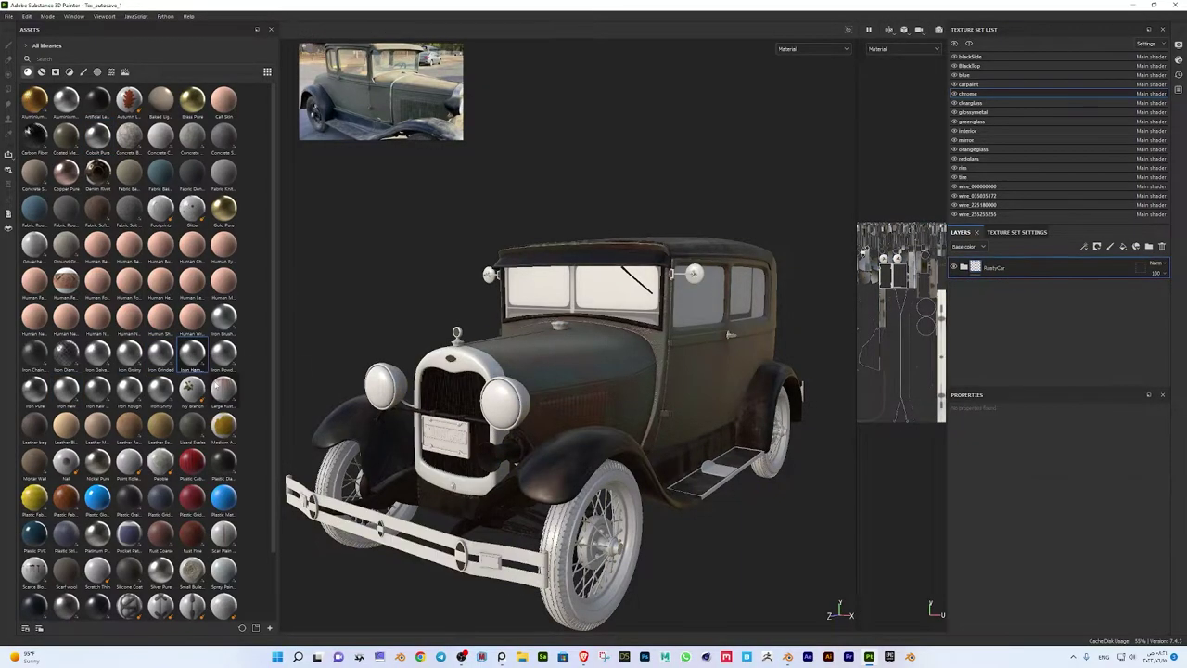
{"action": "left_click_drag", "start_coordinate": [192, 278], "coordinate": [1020, 278]}
{"action": "key", "text": "ctrl+z"}
Search 'chr', add Chrome Blue Tint as a layer, hide Steel Rust Surface and re-enable Fill layer 1
{"action": "left_click", "coordinate": [119, 58]}
{"action": "type", "text": "ch"}
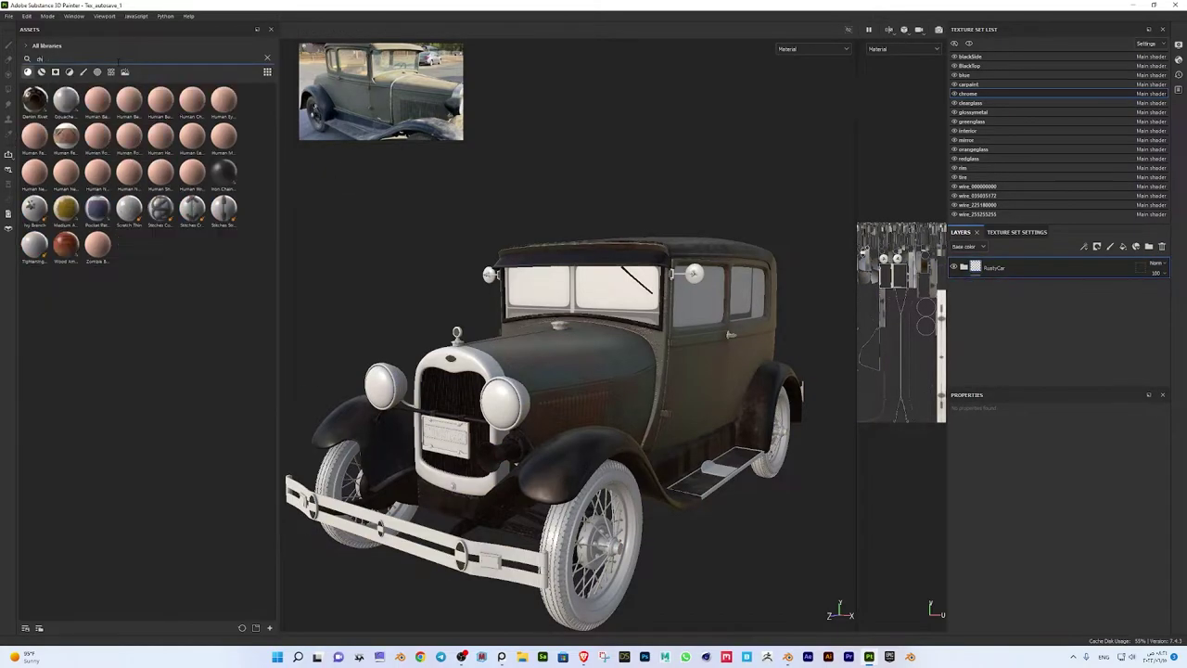
{"action": "type", "text": "r"}
{"action": "left_click_drag", "start_coordinate": [66, 99], "coordinate": [988, 331]}
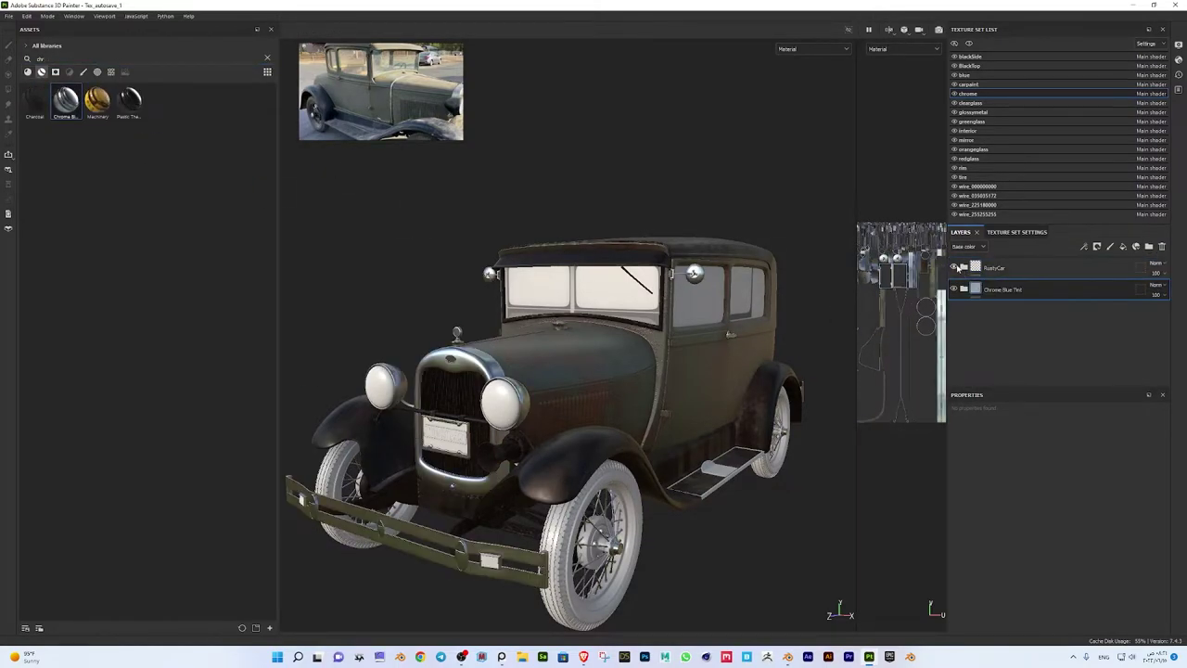
{"action": "left_click", "coordinate": [958, 268]}
{"action": "left_click", "coordinate": [954, 349]}
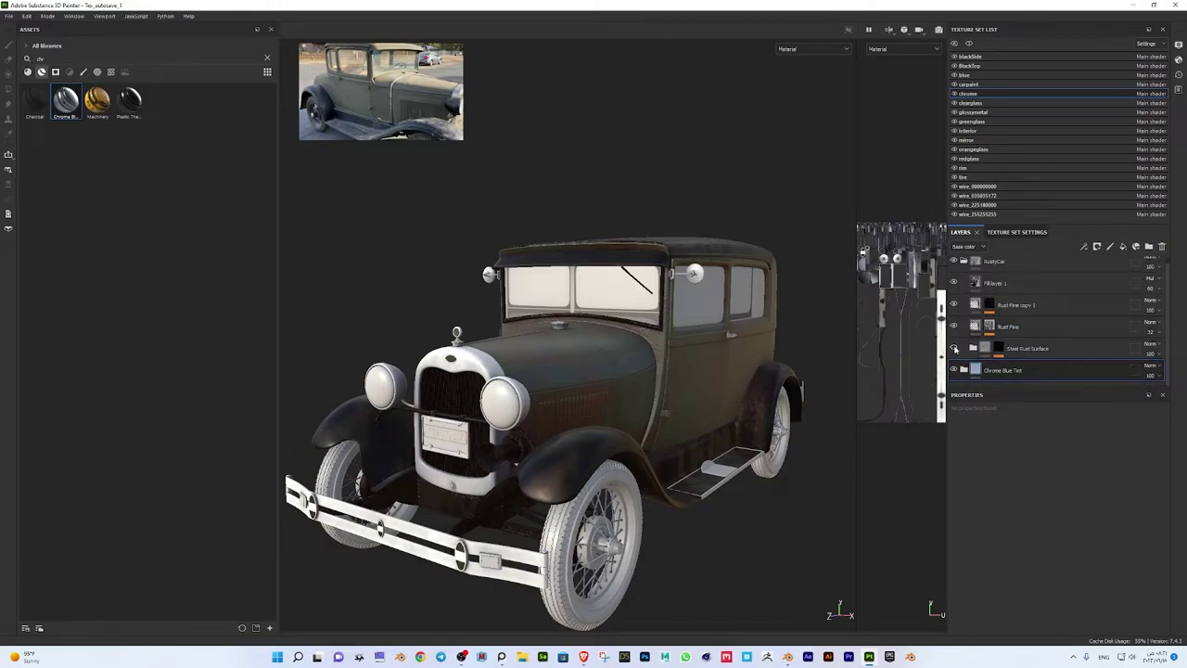
{"action": "left_click", "coordinate": [954, 281]}
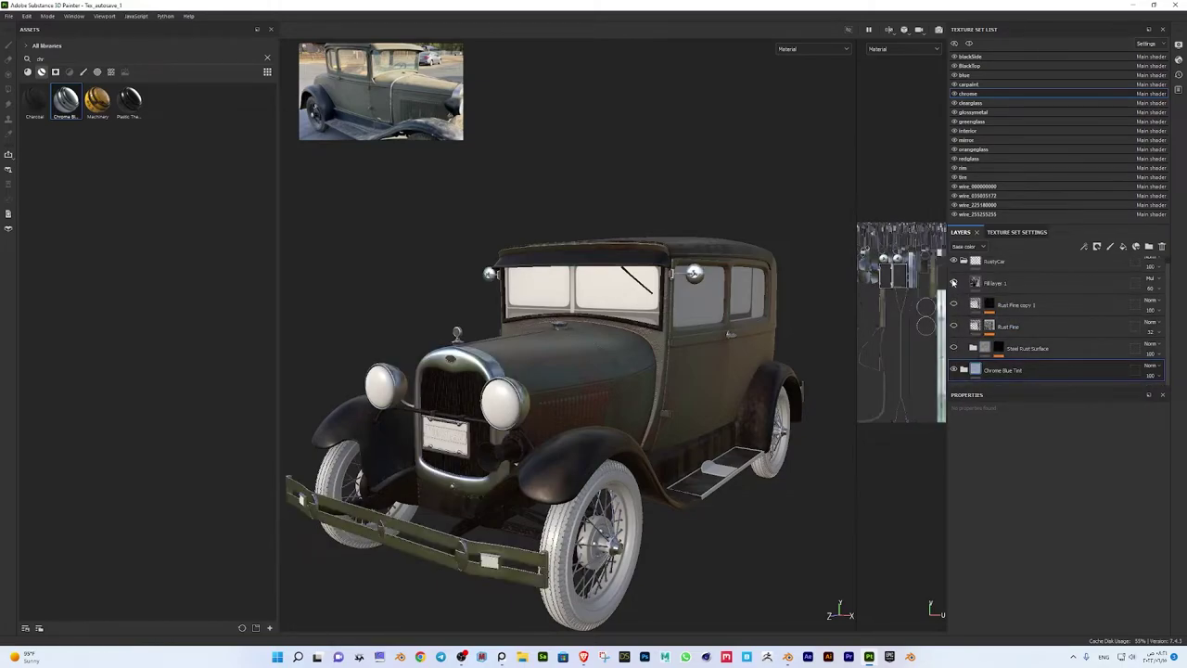
{"action": "left_click", "coordinate": [1020, 283]}
Delete the rust layers from Rust Fine copy 1 through Steel Rust Surface, move Chrome Blue Tint, then undo
{"action": "left_click", "coordinate": [1088, 304]}
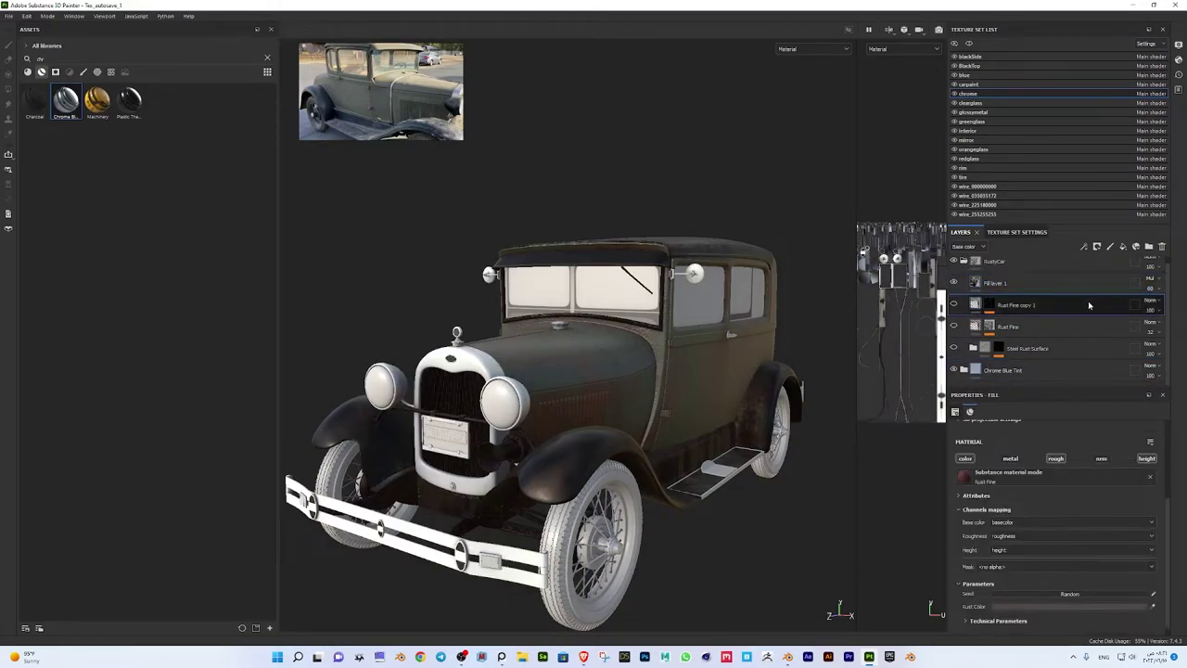
{"action": "left_click", "coordinate": [1066, 348], "text": "shift"}
{"action": "key", "text": "Delete"}
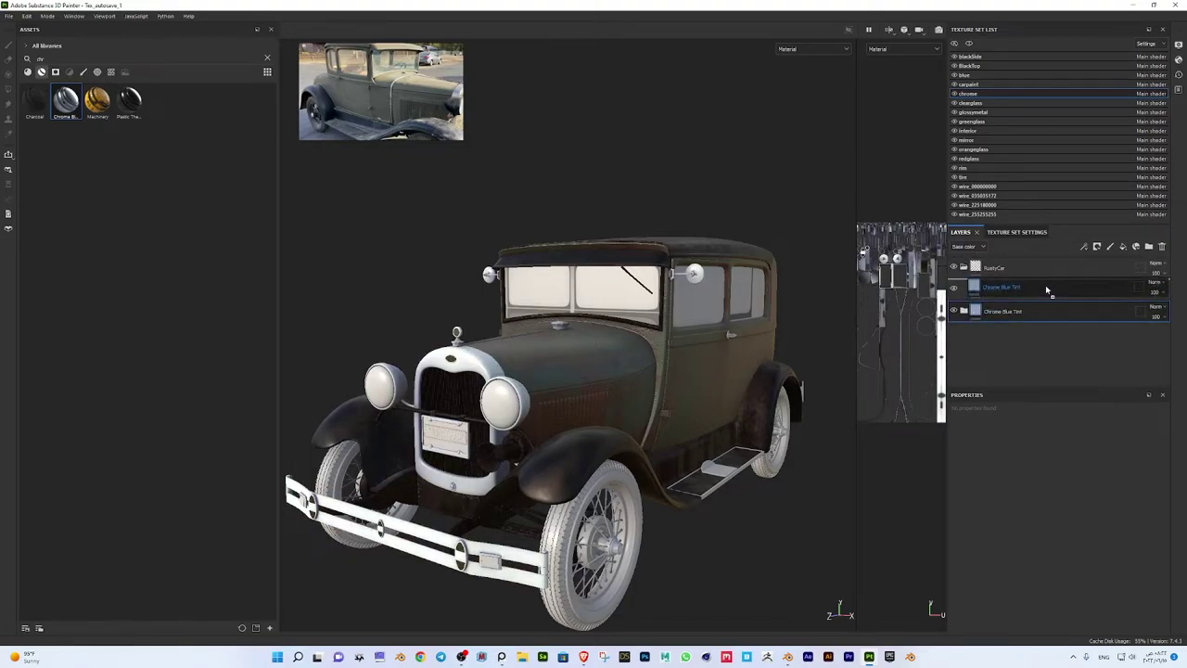
{"action": "left_click_drag", "start_coordinate": [1005, 305], "coordinate": [1044, 291]}
{"action": "key", "text": "ctrl+z"}
{"action": "key", "text": "ctrl+z"}
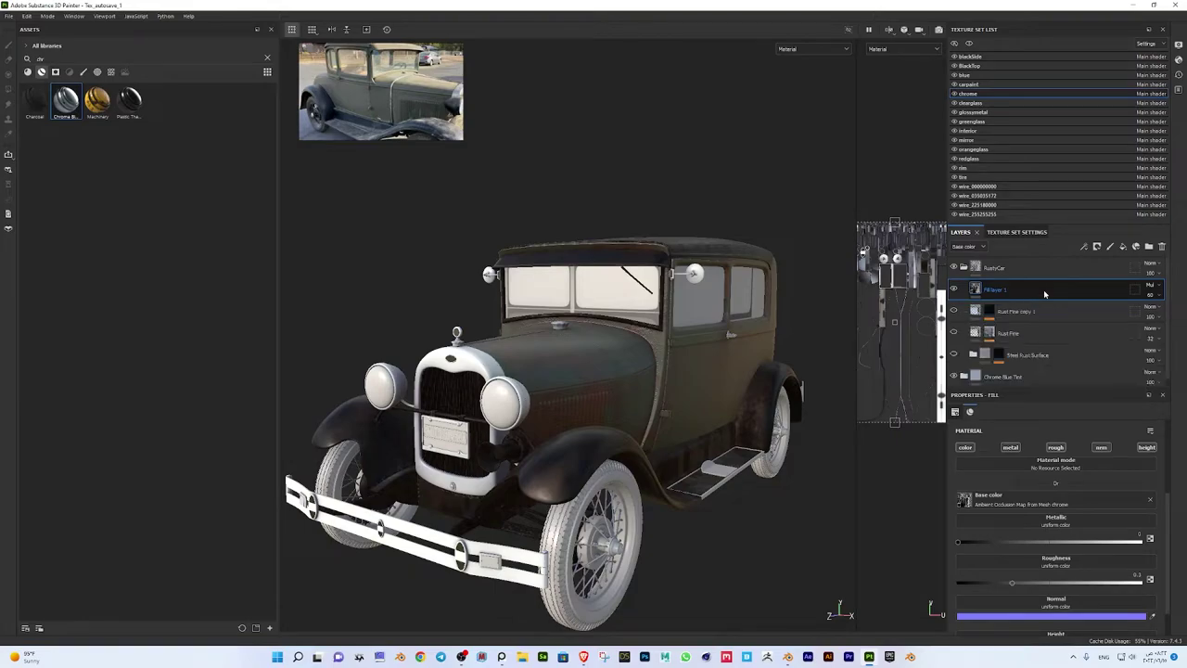
{"action": "left_click_drag", "start_coordinate": [649, 417], "coordinate": [710, 406], "text": "alt"}
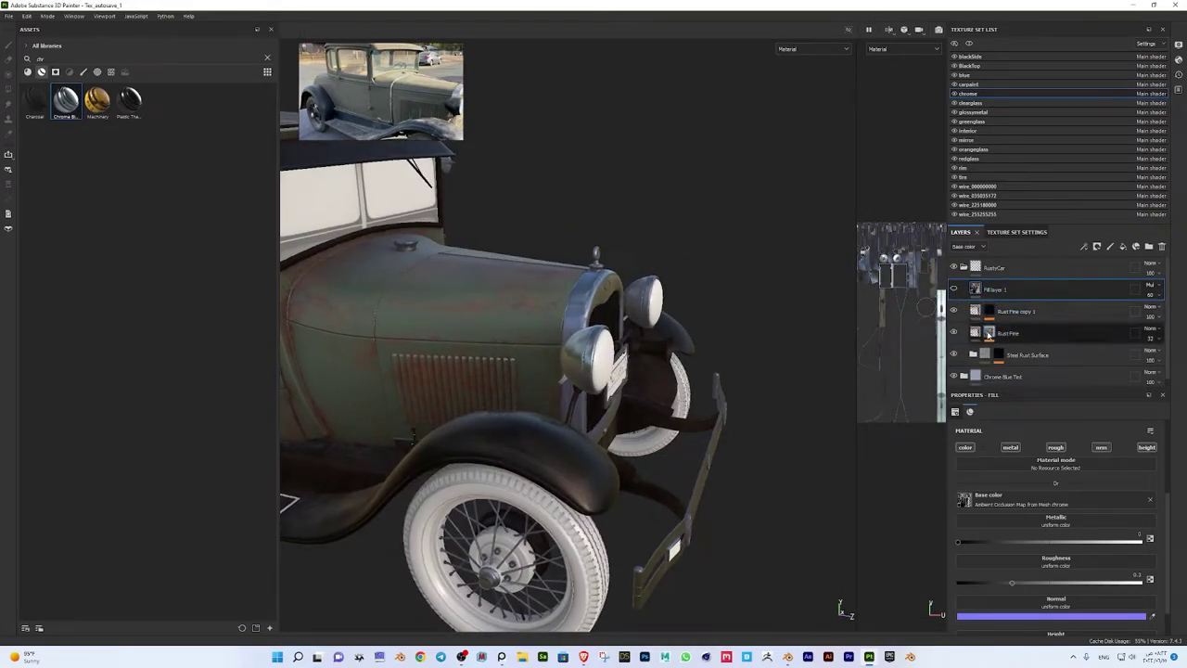
Raise Rust Fine's Triplanar Blending Contrast to 0.34, select both Rust Fine layers, and move Chrome Blue Tint up
{"action": "left_click", "coordinate": [989, 333]}
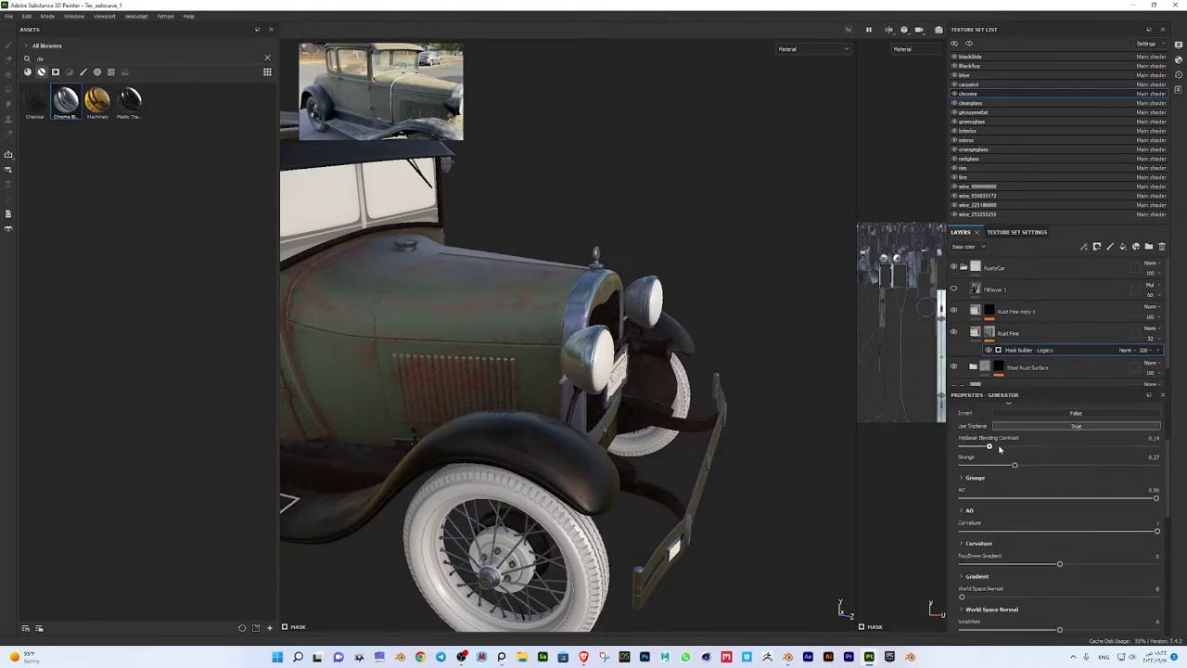
{"action": "left_click_drag", "start_coordinate": [1000, 449], "coordinate": [1029, 447]}
{"action": "left_click", "coordinate": [988, 312]}
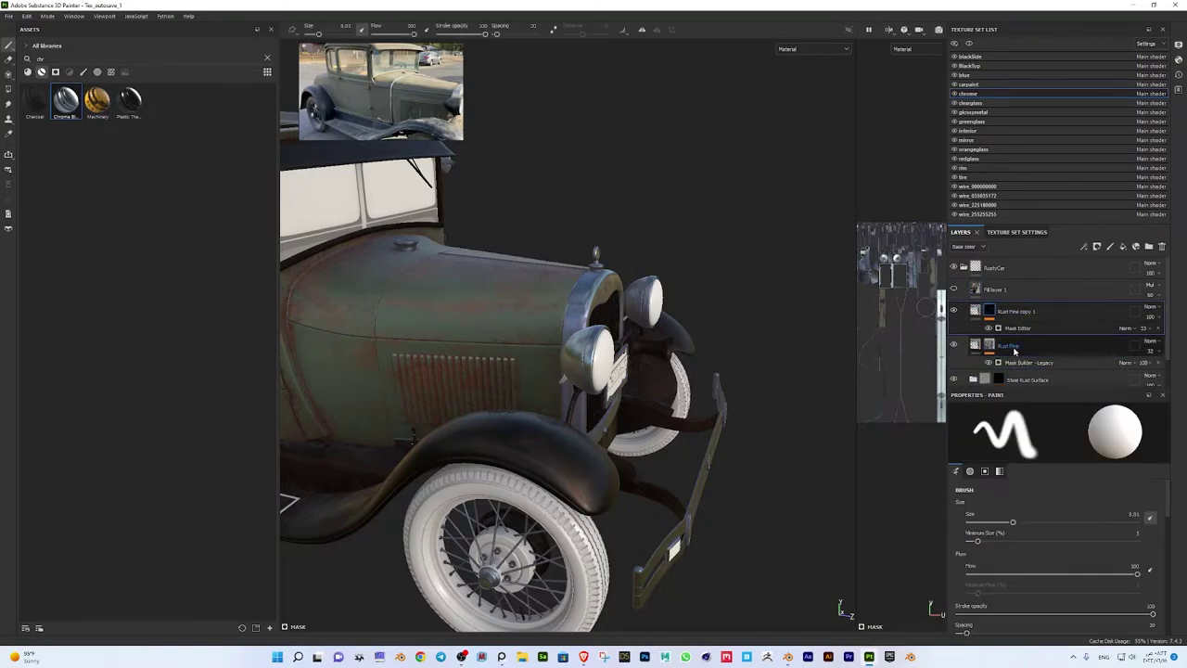
{"action": "scroll", "coordinate": [1076, 465], "scroll_direction": "up", "scroll_amount": 3}
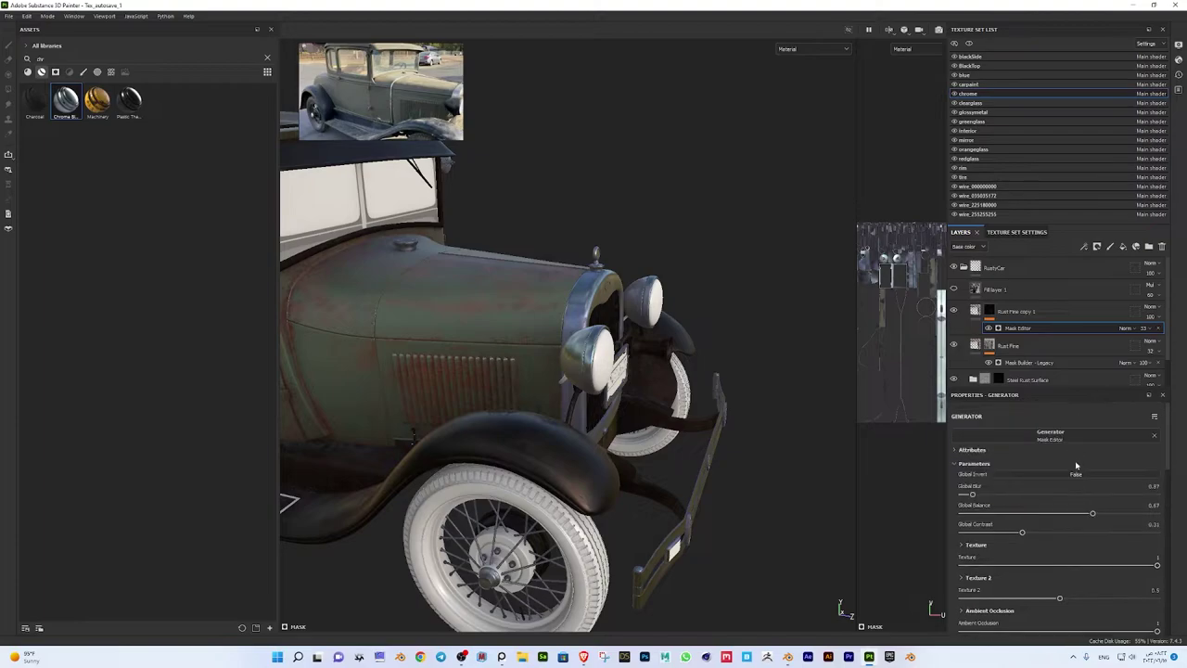
{"action": "left_click", "coordinate": [1046, 311]}
{"action": "left_click", "coordinate": [1058, 345], "text": "ctrl"}
{"action": "key", "text": "ctrl+z"}
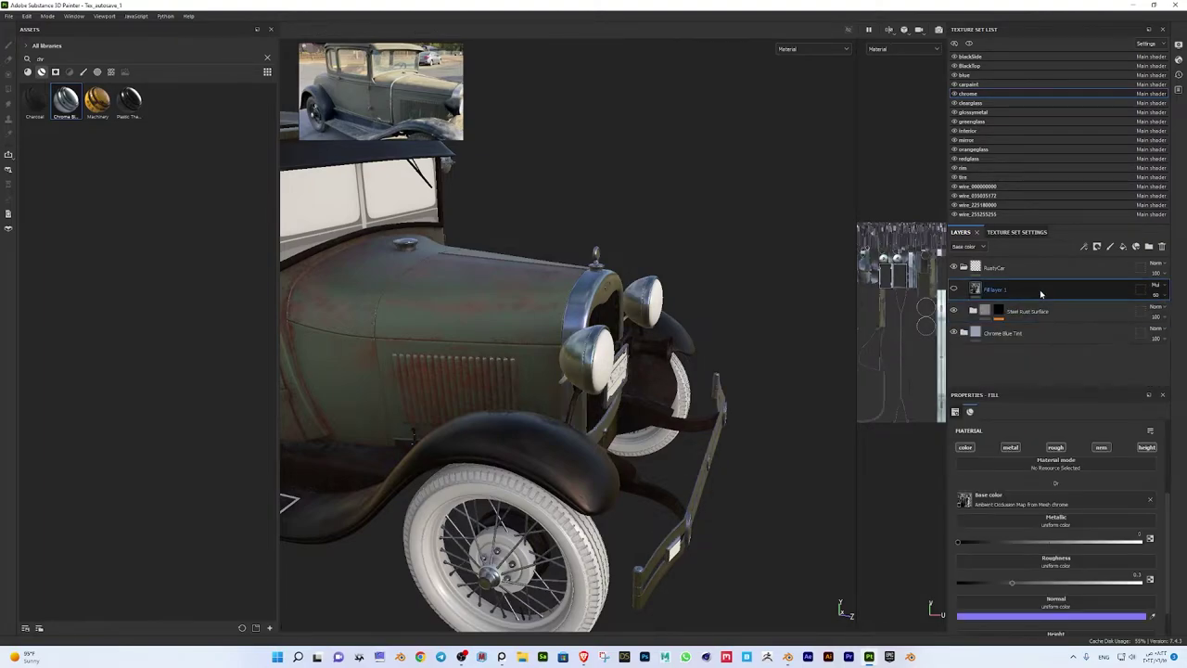
{"action": "mouse_move", "coordinate": [1057, 311]}
{"action": "left_mouse_down"}
{"action": "mouse_move", "coordinate": [1060, 351]}
{"action": "mouse_move", "coordinate": [1046, 273]}
{"action": "left_mouse_up"}
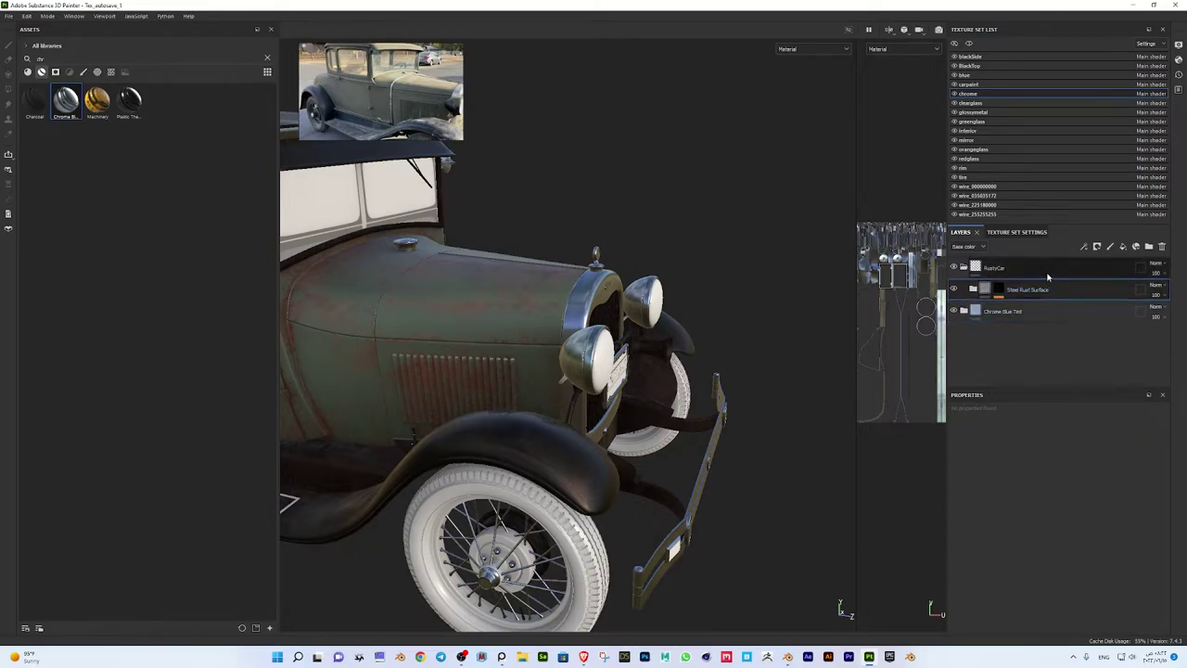
Add a fresh Rust Fine layer and mask it with a curvature smart mask instead of Dirt Dry
{"action": "left_click", "coordinate": [267, 58]}
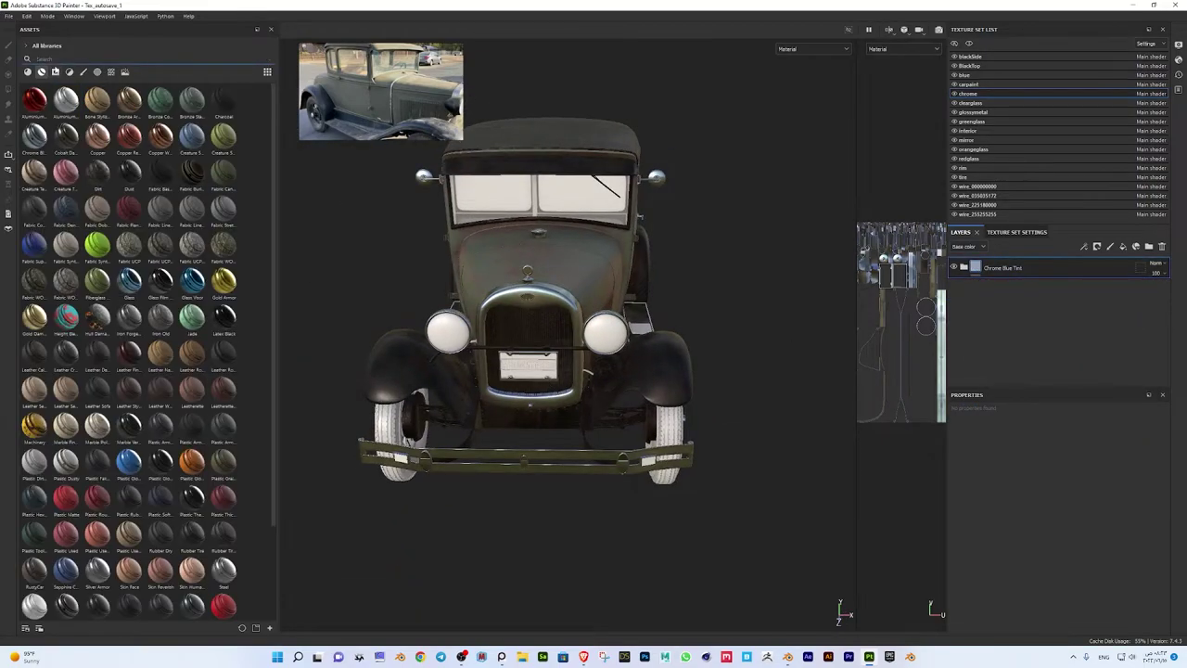
{"action": "left_click_drag", "start_coordinate": [1065, 261], "coordinate": [1060, 262]}
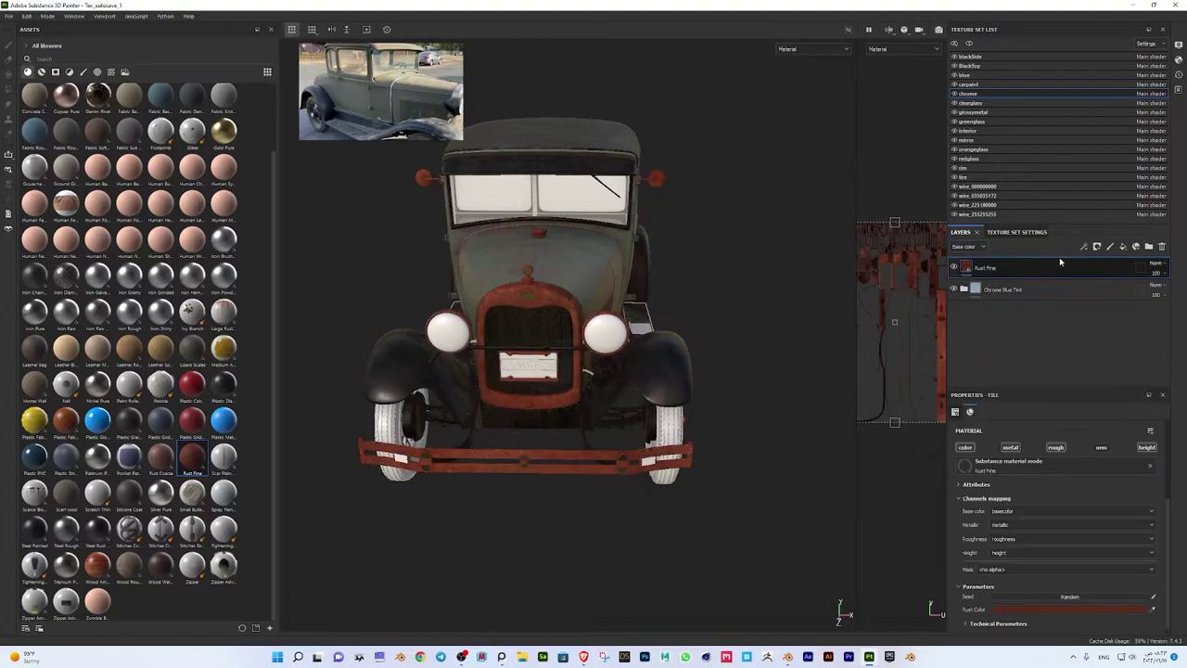
{"action": "left_click", "coordinate": [82, 72]}
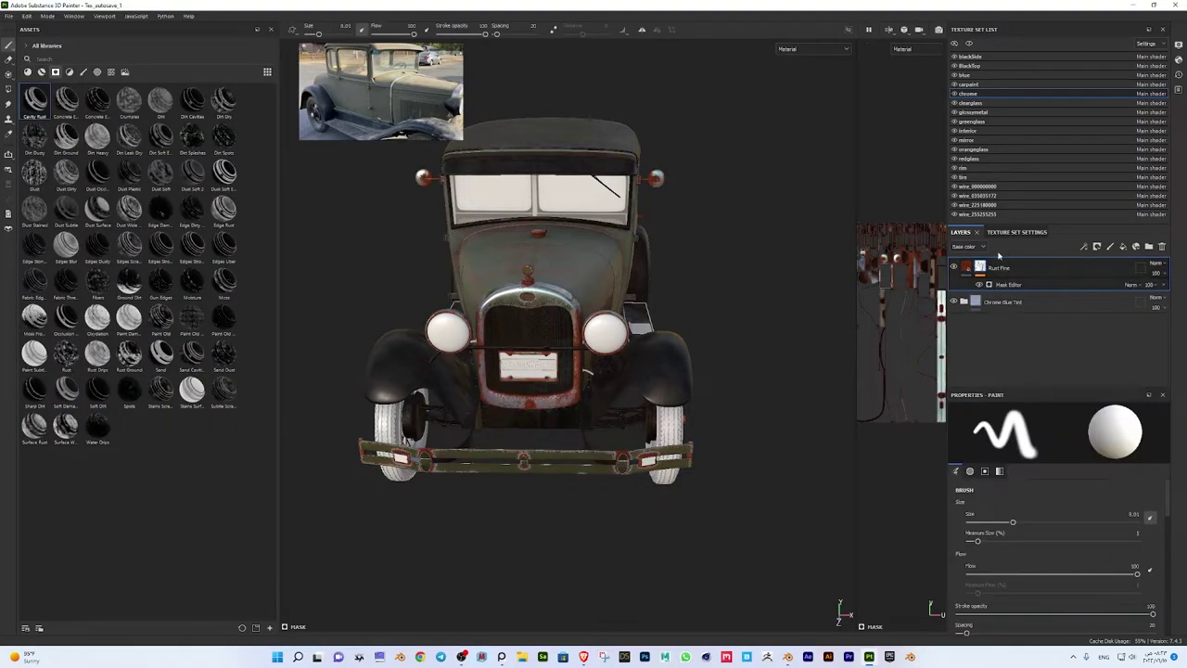
{"action": "left_click_drag", "start_coordinate": [705, 371], "coordinate": [418, 353], "text": "alt"}
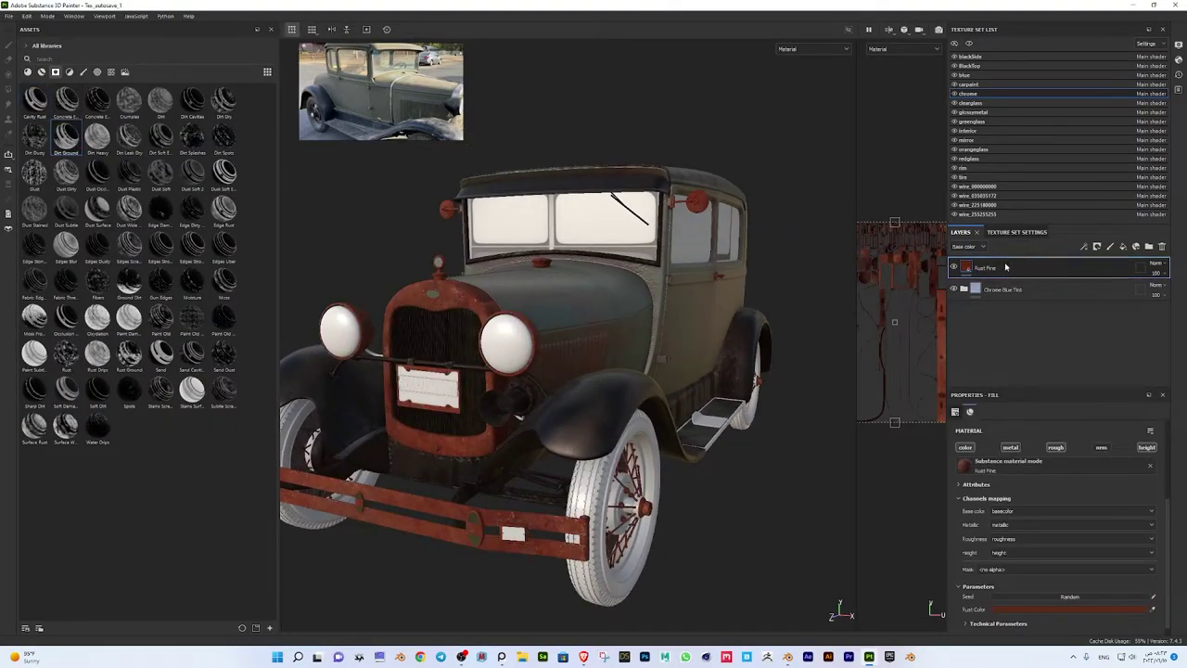
{"action": "left_click_drag", "start_coordinate": [1005, 267], "coordinate": [1007, 267]}
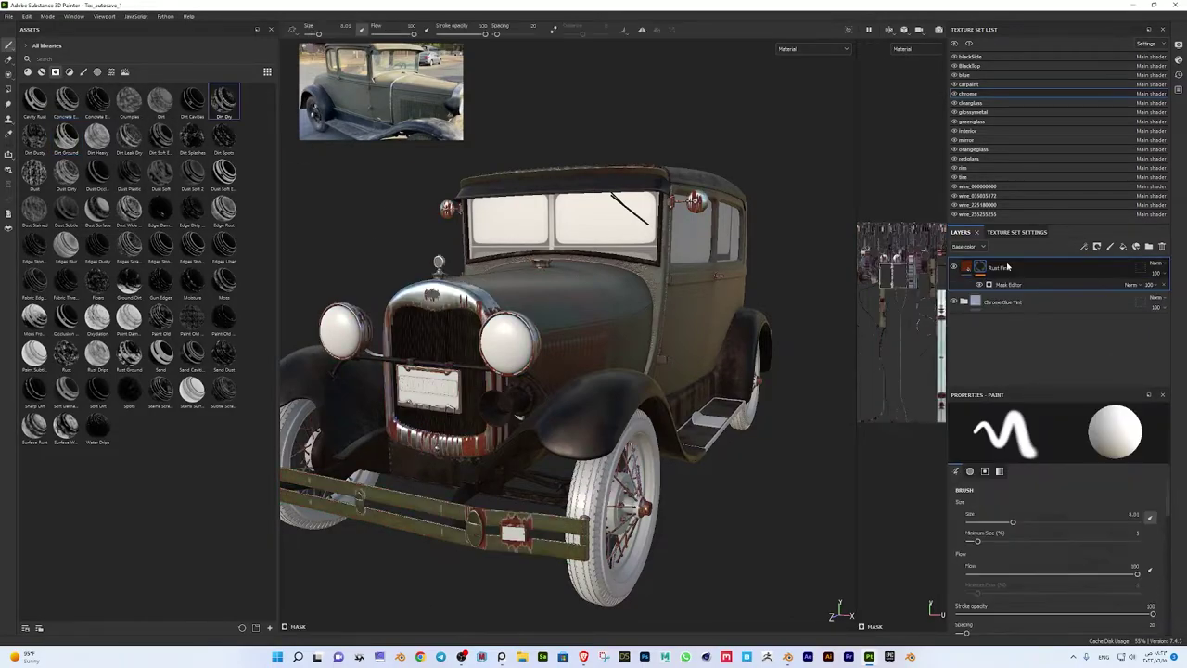
{"action": "key", "text": "ctrl+z"}
{"action": "left_click_drag", "start_coordinate": [1006, 275], "coordinate": [1001, 269]}
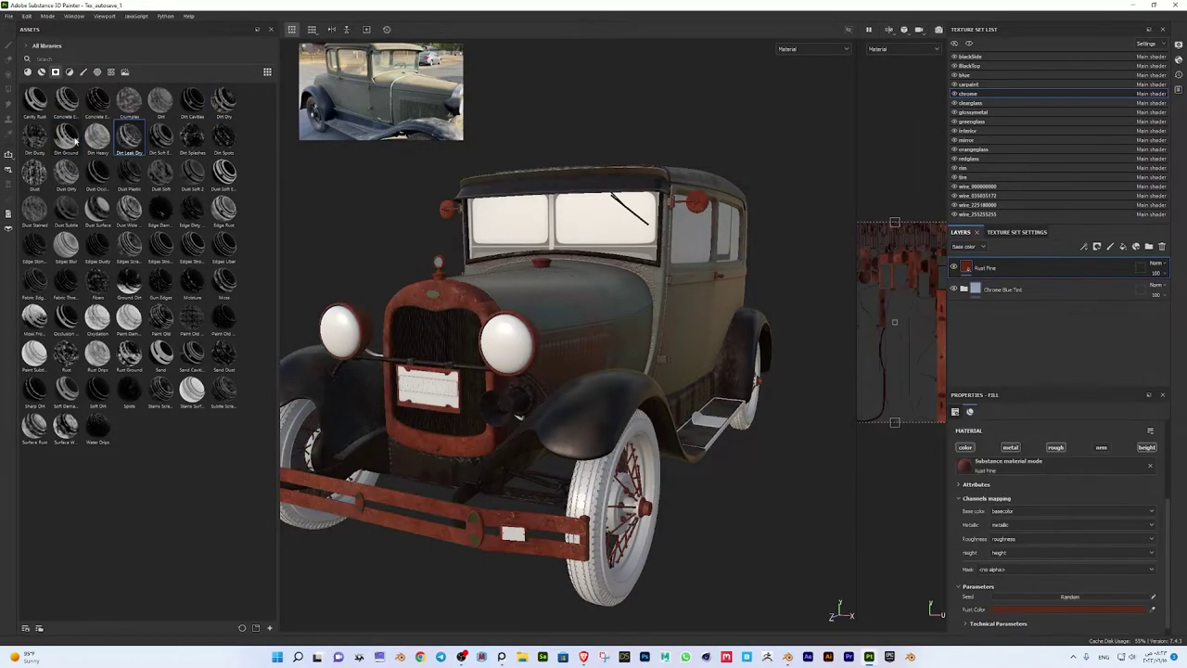
Set the curvature mask's Global Balance to 0.52 and make the rust colour duller and less saturated
{"action": "left_click", "coordinate": [1007, 284]}
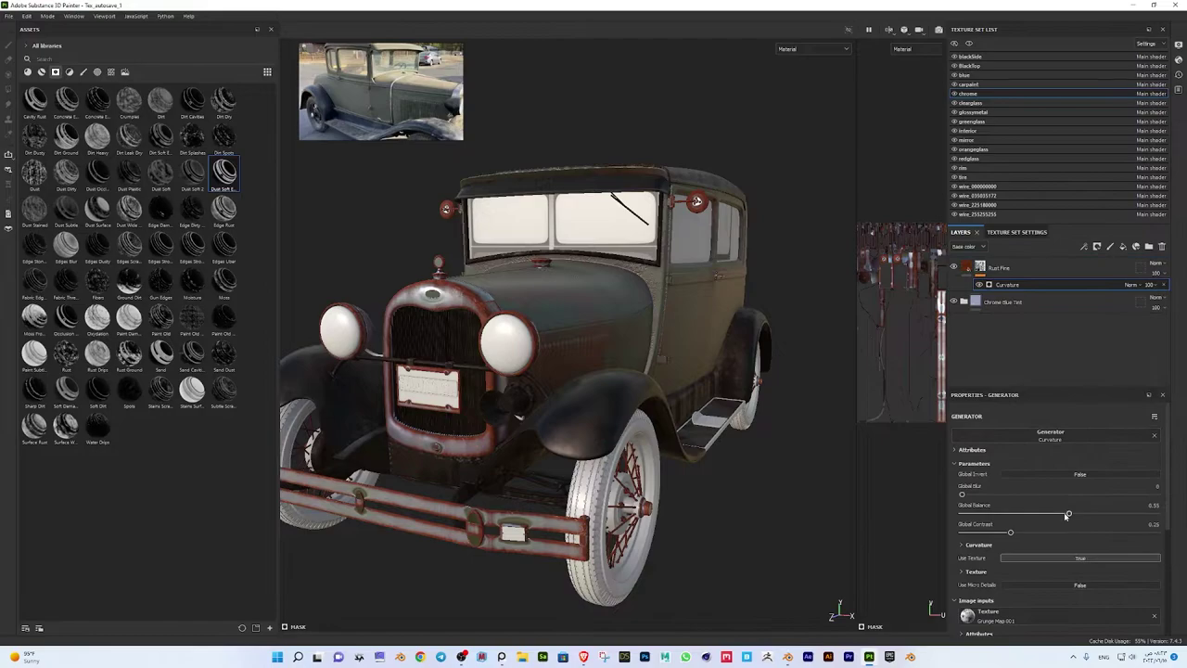
{"action": "mouse_move", "coordinate": [1065, 516]}
{"action": "left_mouse_down"}
{"action": "mouse_move", "coordinate": [1081, 513]}
{"action": "mouse_move", "coordinate": [1062, 513]}
{"action": "left_mouse_up"}
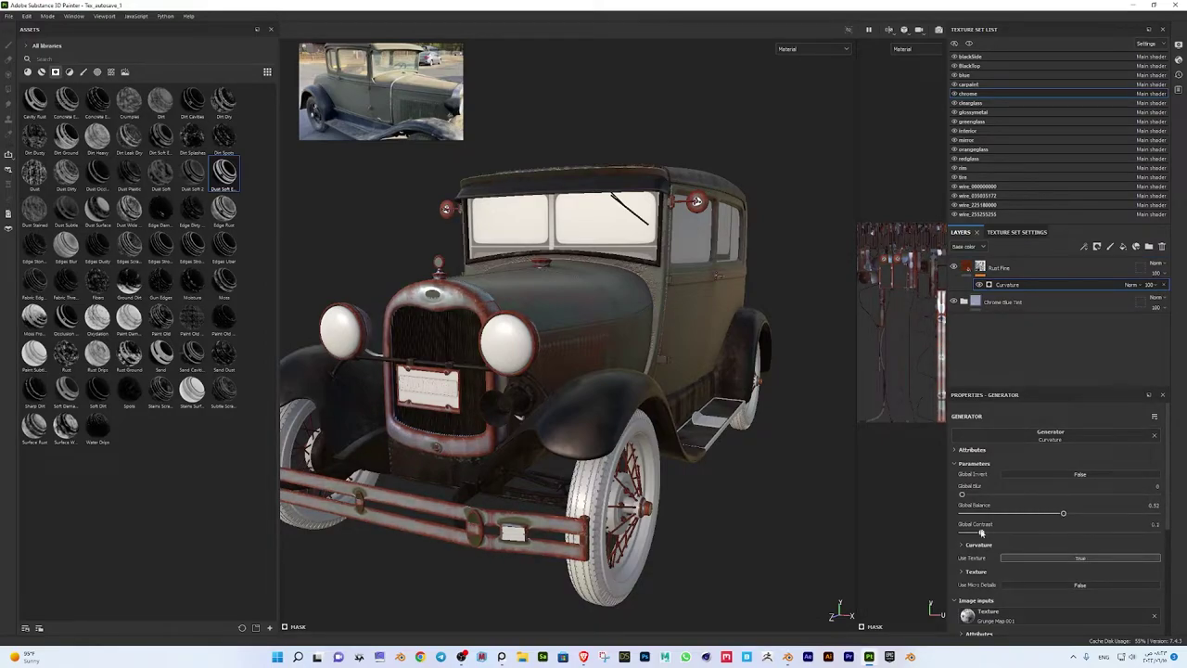
{"action": "scroll", "coordinate": [1018, 494], "scroll_direction": "down", "scroll_amount": 4}
{"action": "left_click", "coordinate": [973, 269]}
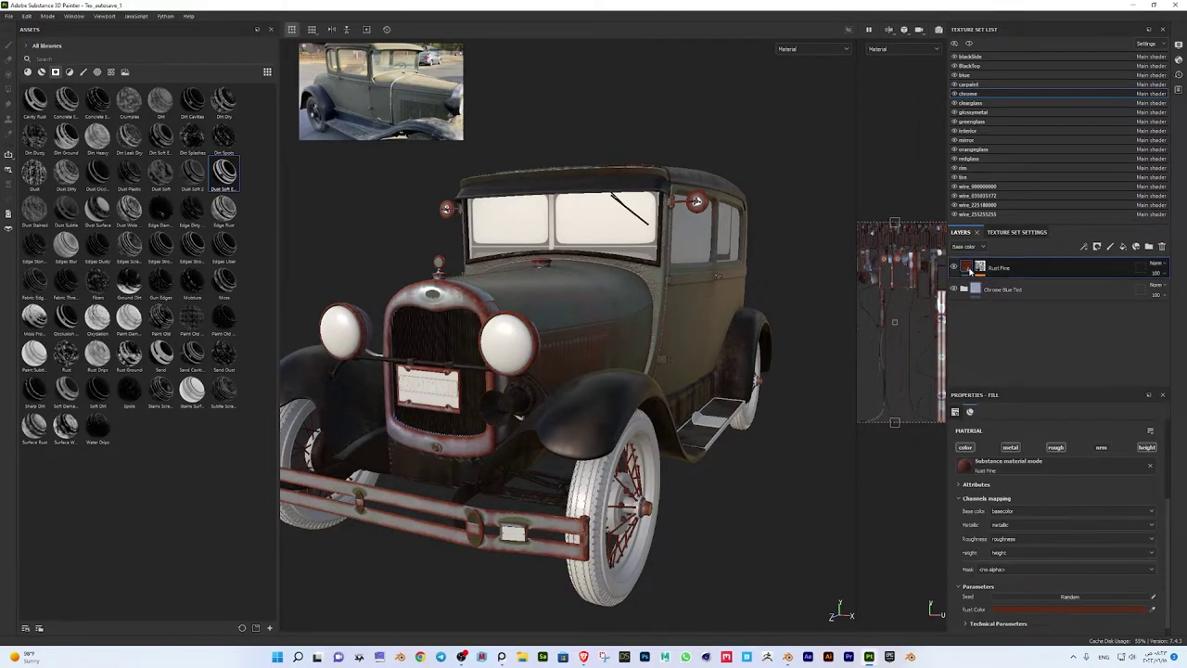
{"action": "left_click", "coordinate": [1030, 598]}
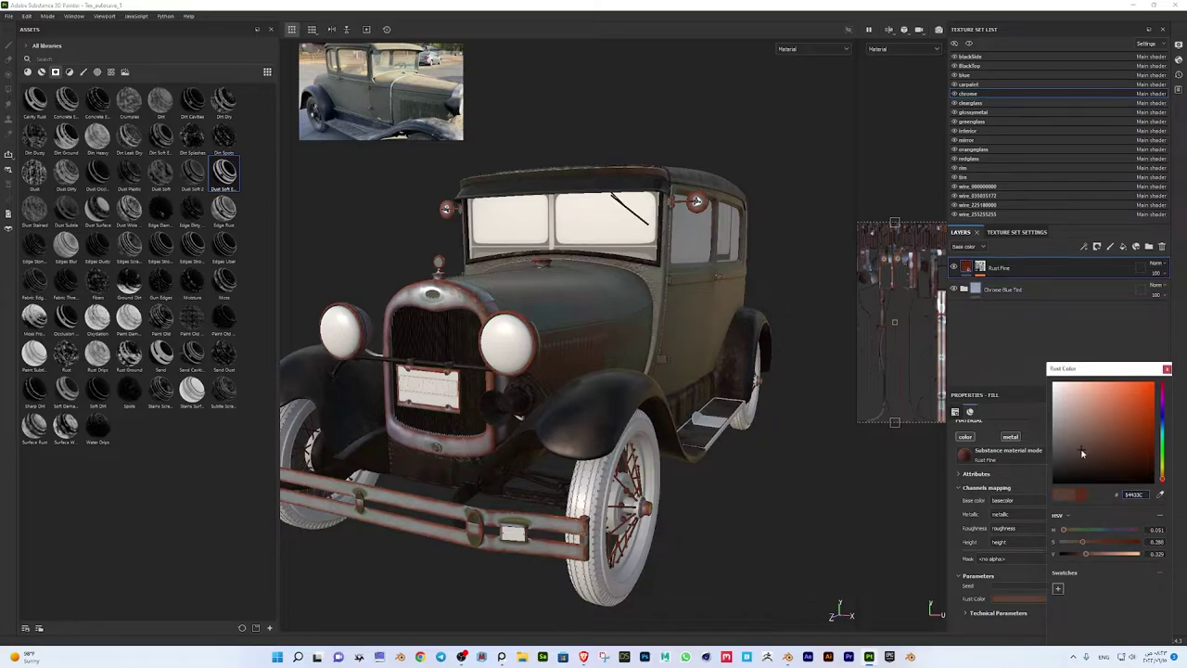
{"action": "mouse_move", "coordinate": [593, 371]}
{"action": "left_mouse_down", "text": "alt"}
{"action": "mouse_move", "coordinate": [811, 389]}
{"action": "mouse_move", "coordinate": [649, 390]}
{"action": "left_mouse_up", "text": "alt"}
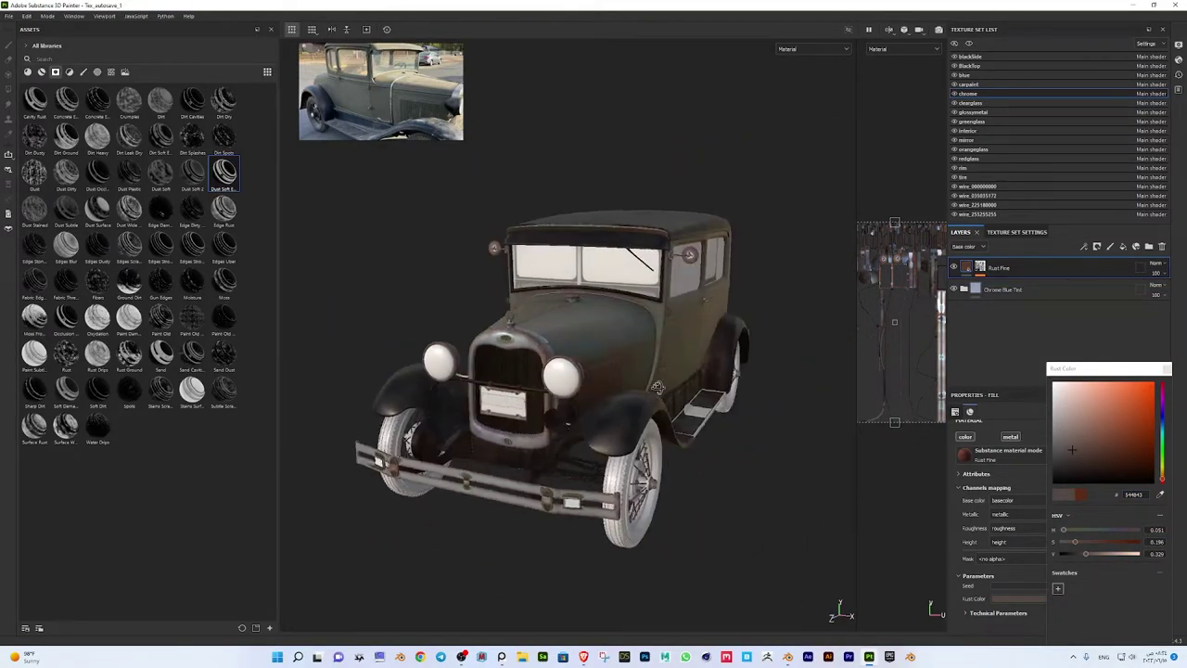
In the blackSide texture set, hide Fill layer 1 and set the body layer's base colour to near-black
{"action": "left_click", "coordinate": [971, 58]}
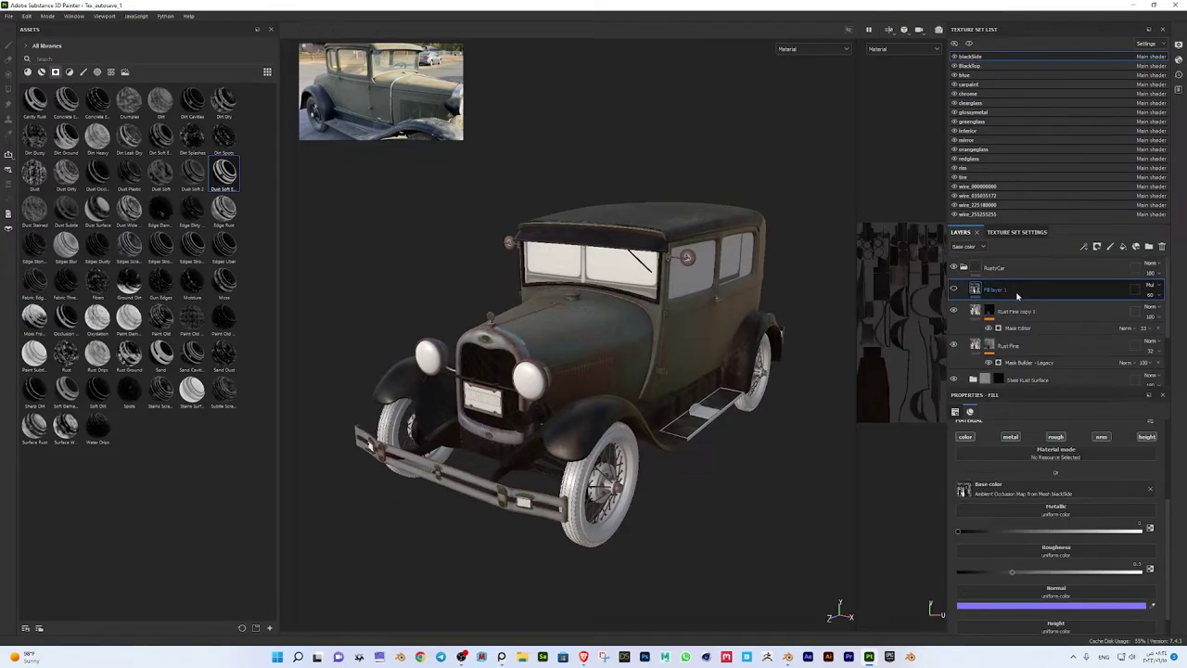
{"action": "left_click", "coordinate": [953, 289]}
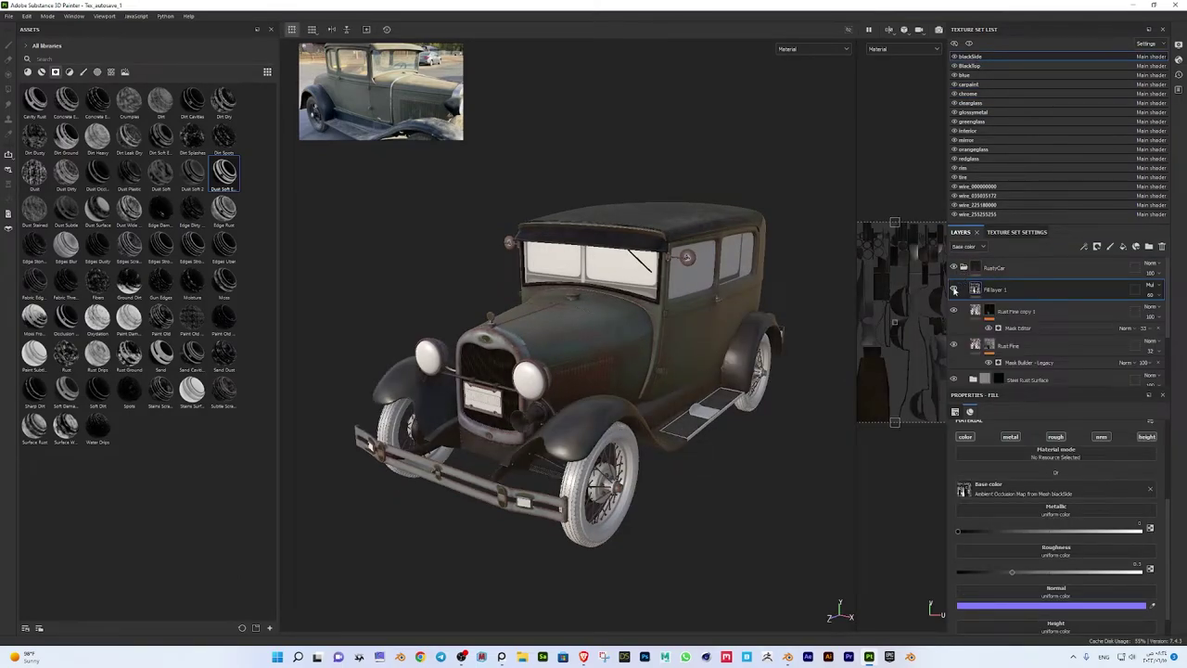
{"action": "double_click", "coordinate": [1007, 291]}
{"action": "left_click", "coordinate": [998, 486]}
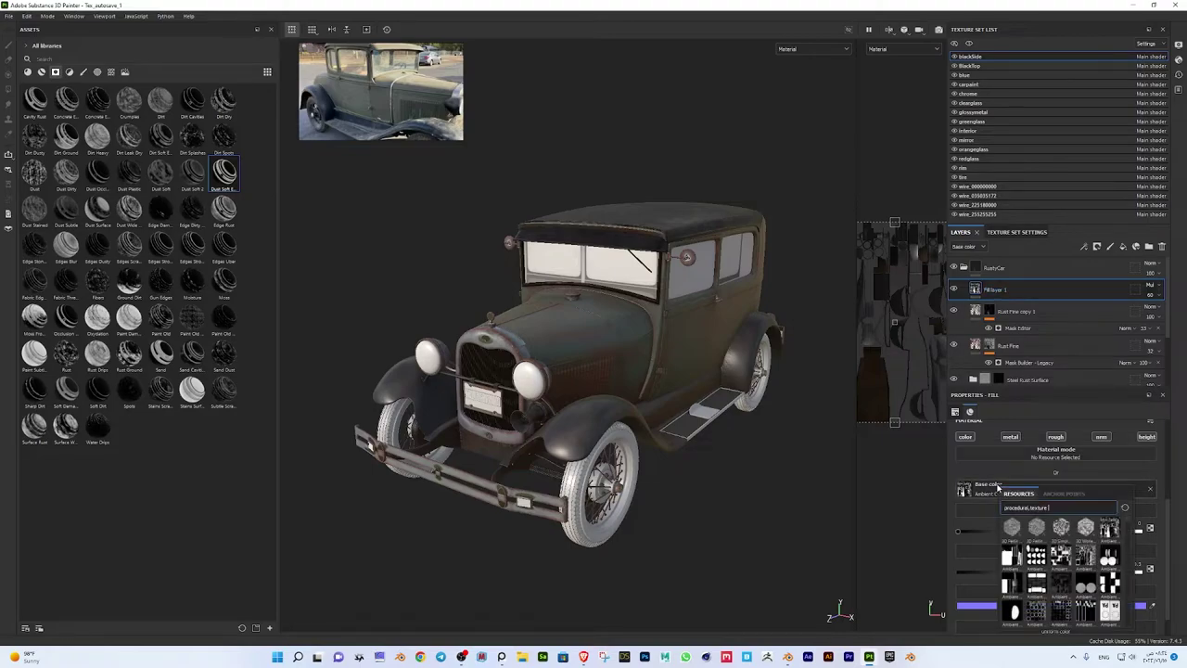
{"action": "mouse_move", "coordinate": [1035, 584]}
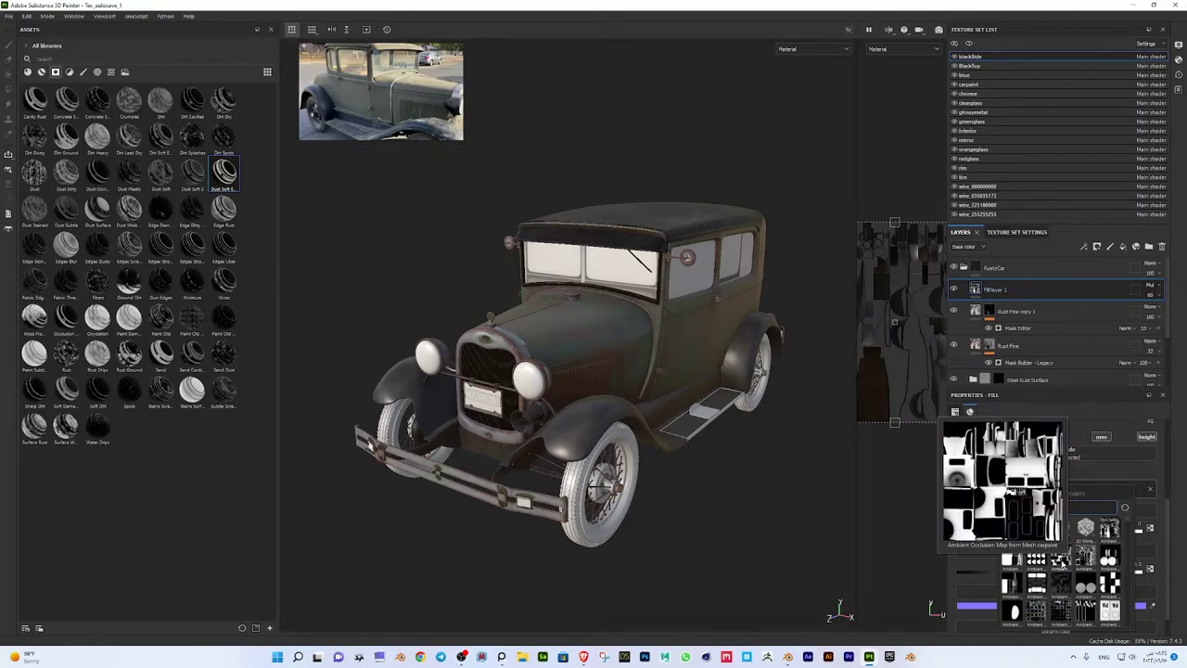
{"action": "left_click", "coordinate": [1118, 540]}
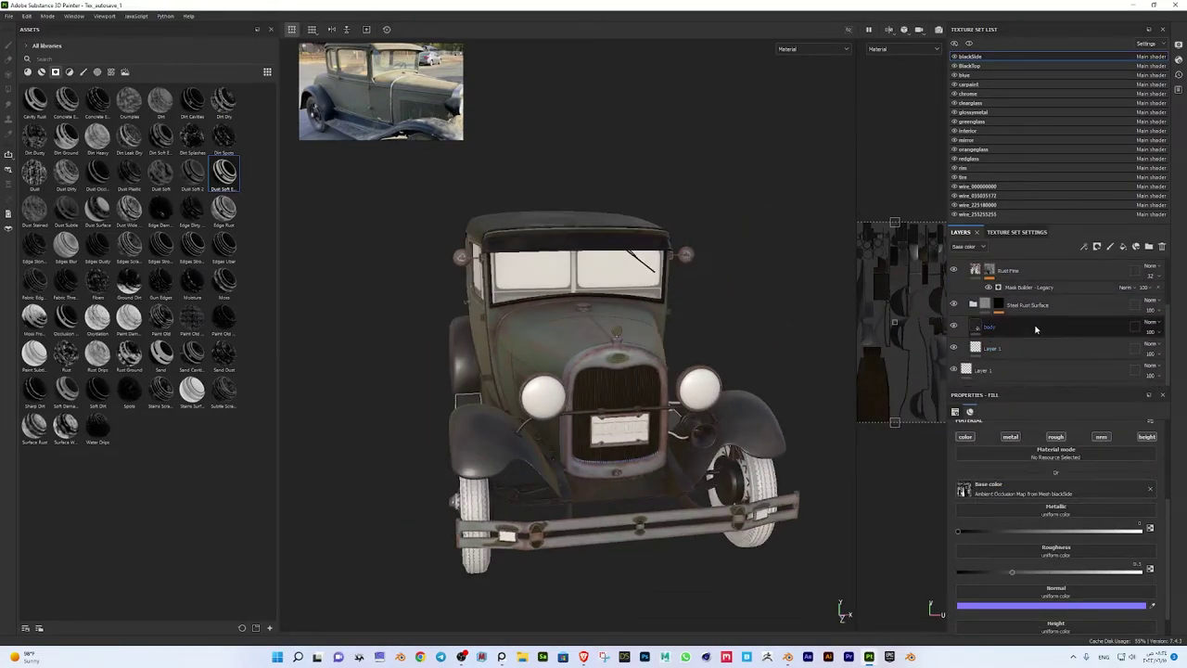
{"action": "left_click", "coordinate": [1069, 483]}
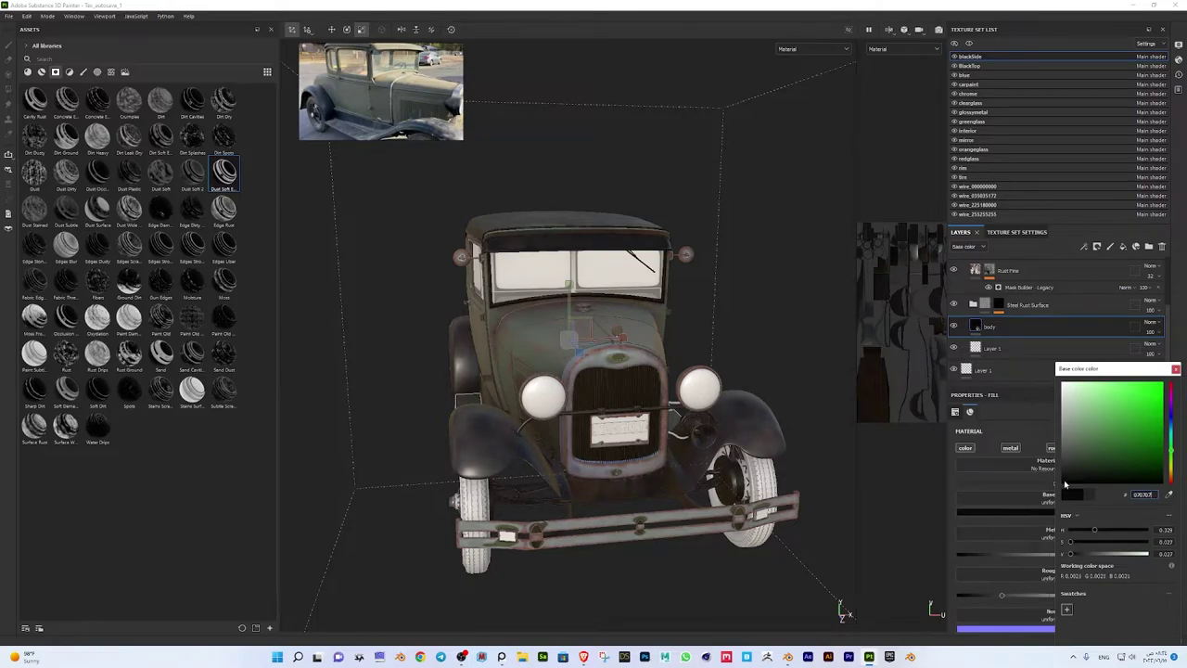
Look through the chrome and then the clearglass texture sets
{"action": "left_click_drag", "start_coordinate": [537, 331], "coordinate": [847, 300], "text": "alt"}
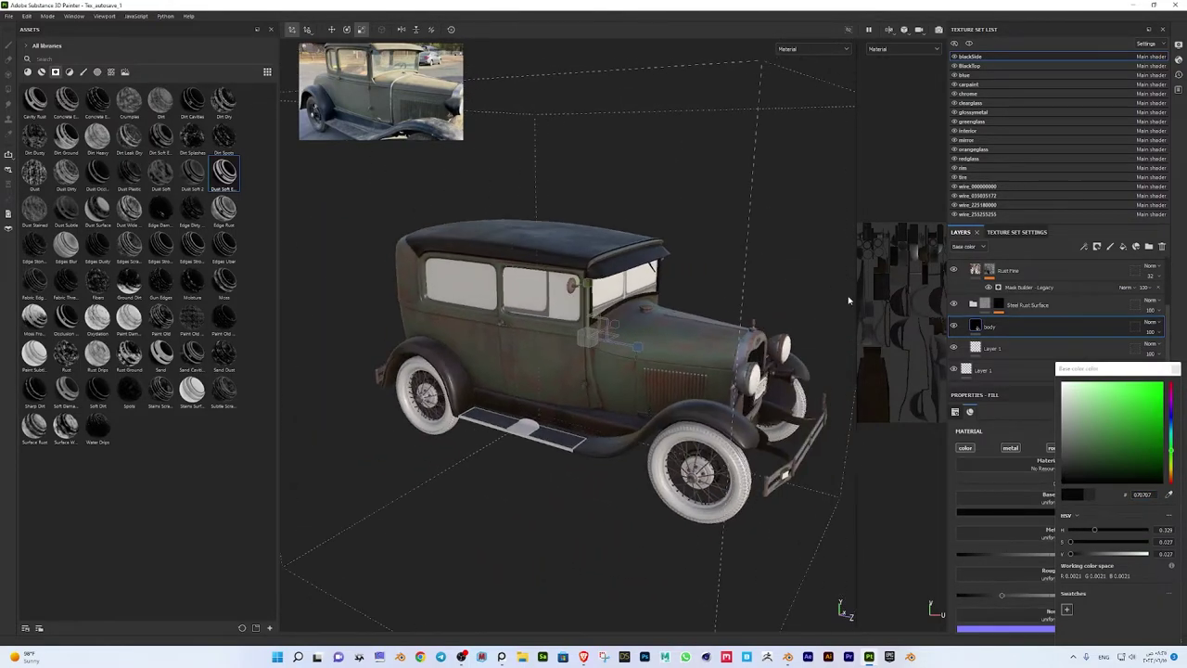
{"action": "left_click", "coordinate": [968, 94]}
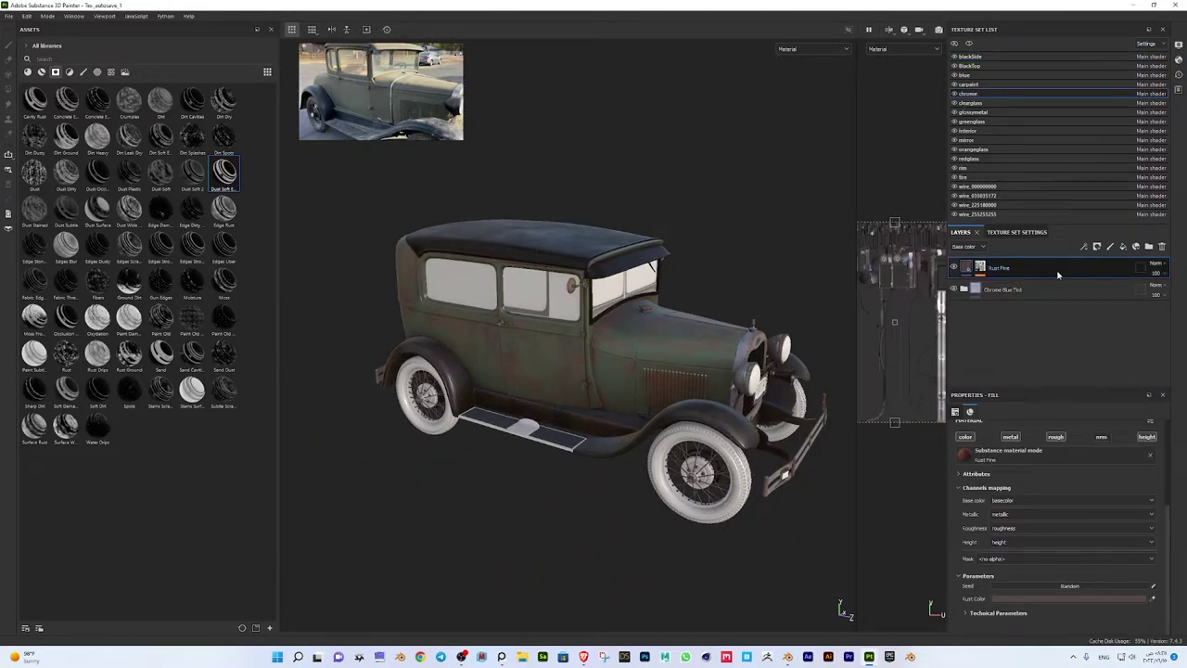
{"action": "left_click", "coordinate": [983, 103]}
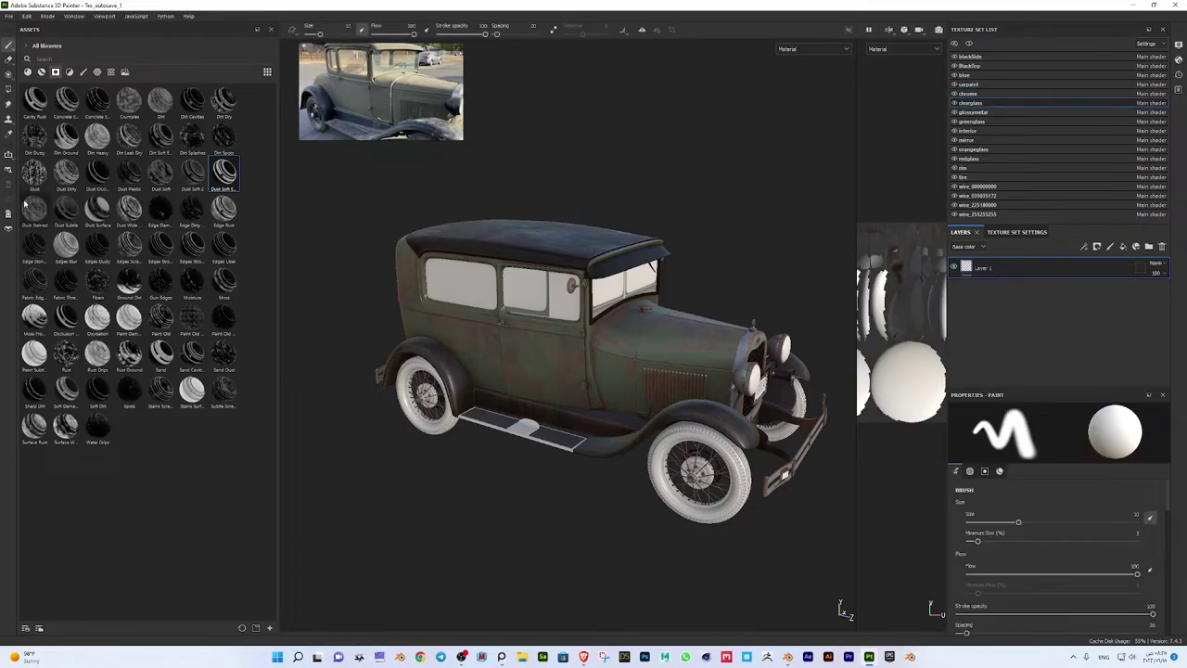
Search 'glas', add the Glass material as a layer, and delete the leftover Layer 1
{"action": "left_click", "coordinate": [41, 72]}
{"action": "left_click", "coordinate": [92, 59]}
{"action": "type", "text": "glas"}
{"action": "left_click_drag", "start_coordinate": [66, 99], "coordinate": [1040, 306]}
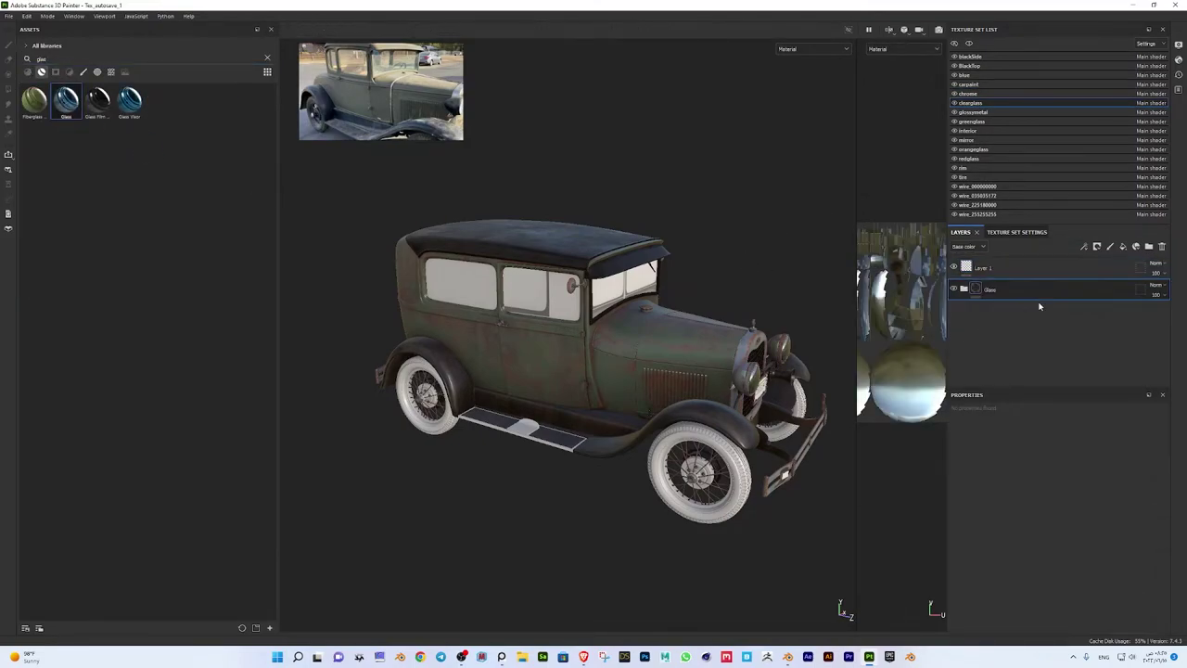
{"action": "key", "text": "Delete"}
{"action": "mouse_move", "coordinate": [702, 303]}
{"action": "left_mouse_down", "text": "alt"}
{"action": "mouse_move", "coordinate": [1006, 426]}
{"action": "mouse_move", "coordinate": [999, 130]}
{"action": "left_mouse_up", "text": "alt"}
Switch the shader to pbr-metal-rough-with-alpha-blending and add an Opacity channel to the clearglass set
{"action": "left_click", "coordinate": [1017, 231]}
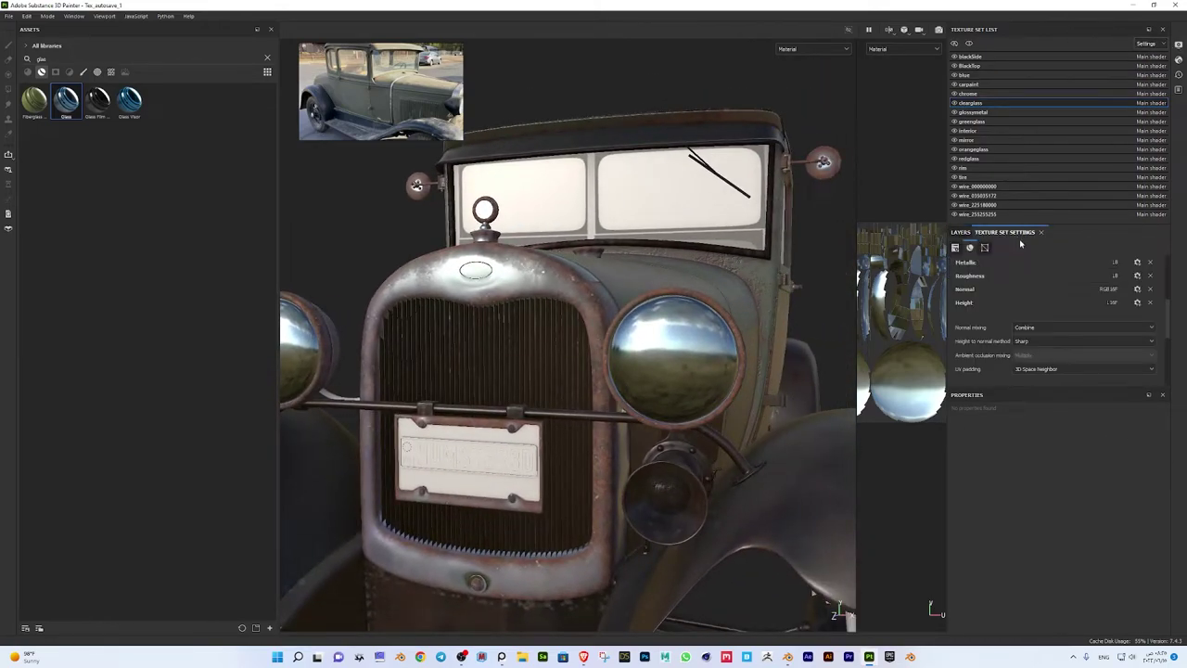
{"action": "left_click", "coordinate": [1150, 275]}
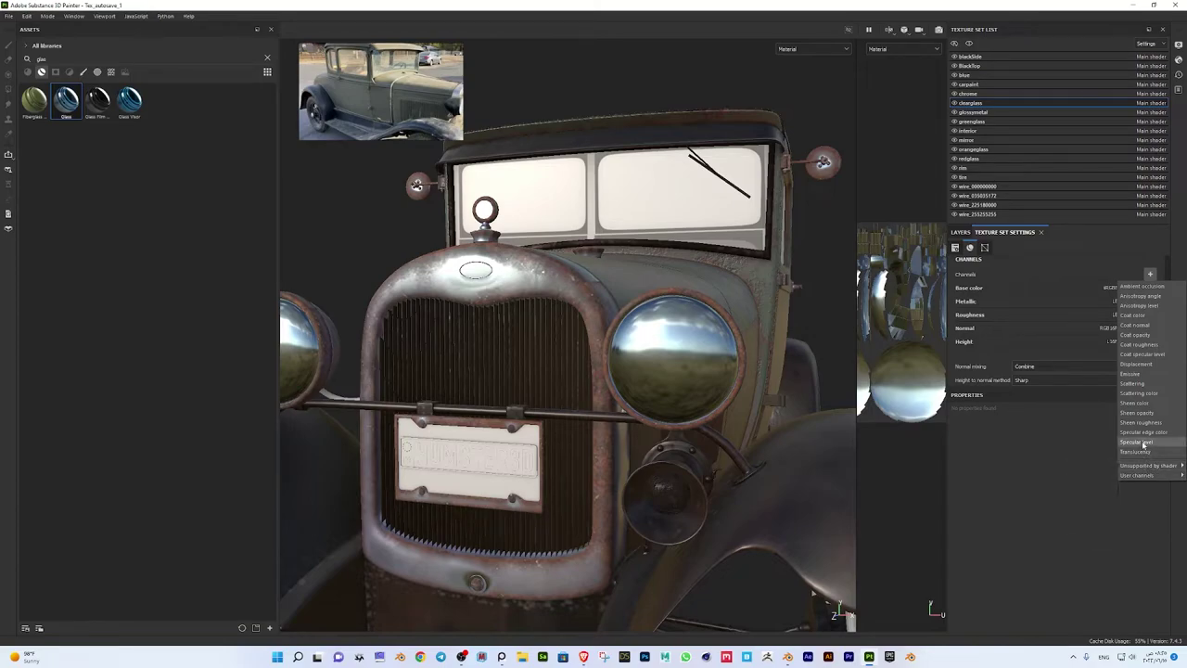
{"action": "left_click", "coordinate": [1177, 59]}
{"action": "left_click", "coordinate": [1113, 85]}
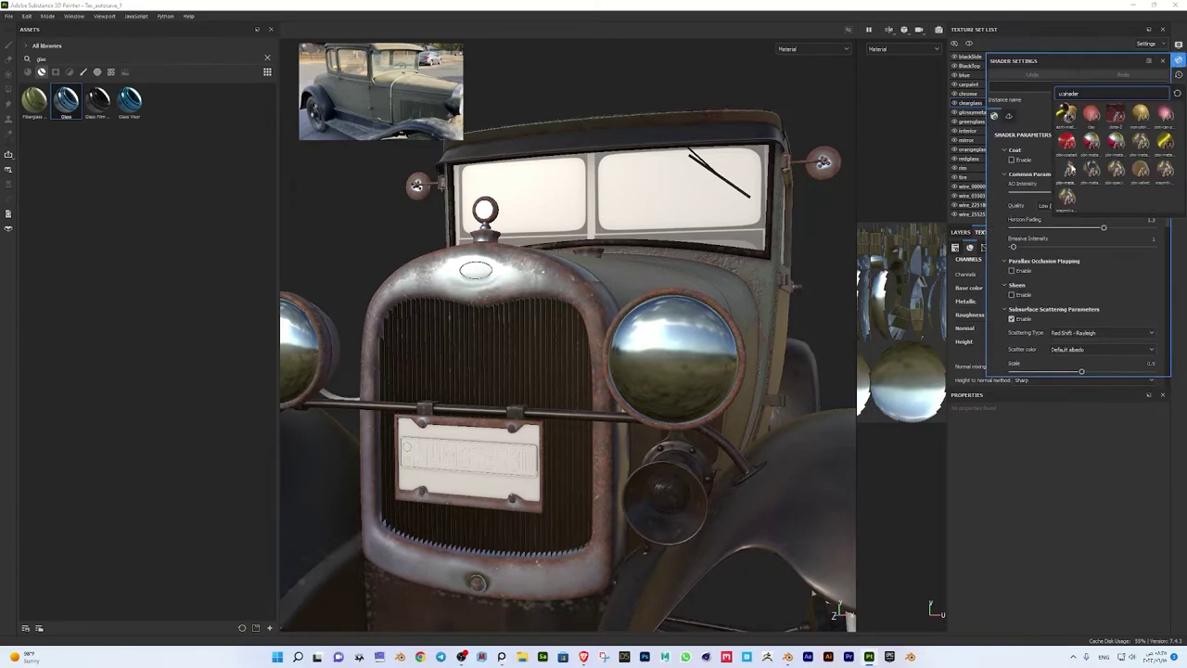
{"action": "left_click", "coordinate": [1069, 169]}
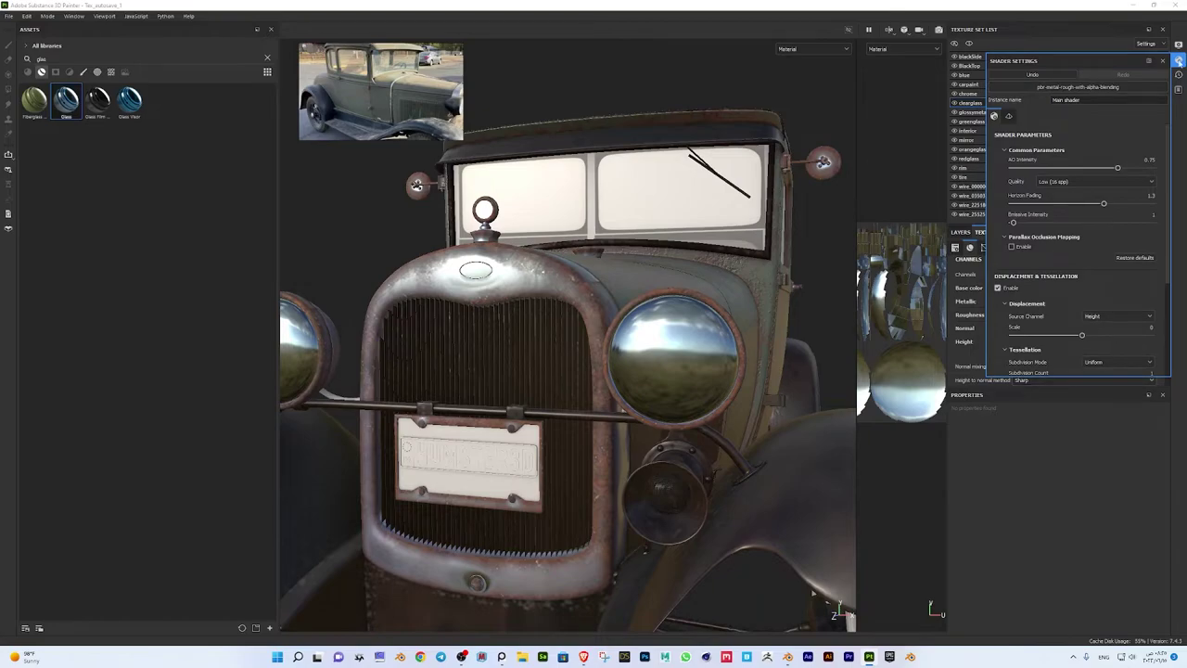
{"action": "left_click", "coordinate": [1150, 273]}
{"action": "left_click", "coordinate": [1140, 317]}
{"action": "scroll", "coordinate": [698, 440], "scroll_direction": "down", "scroll_amount": 3}
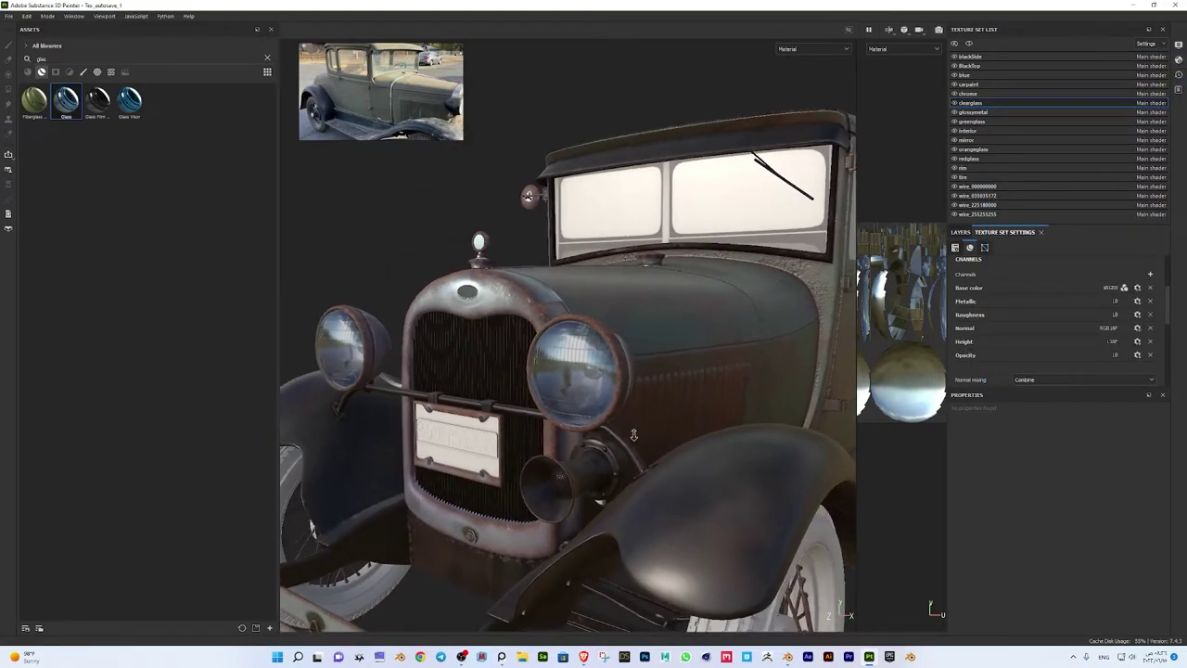
{"action": "scroll", "coordinate": [698, 439], "scroll_direction": "down", "scroll_amount": 3}
{"action": "scroll", "coordinate": [969, 257], "scroll_direction": "up", "scroll_amount": 2}
{"action": "left_click", "coordinate": [961, 232]}
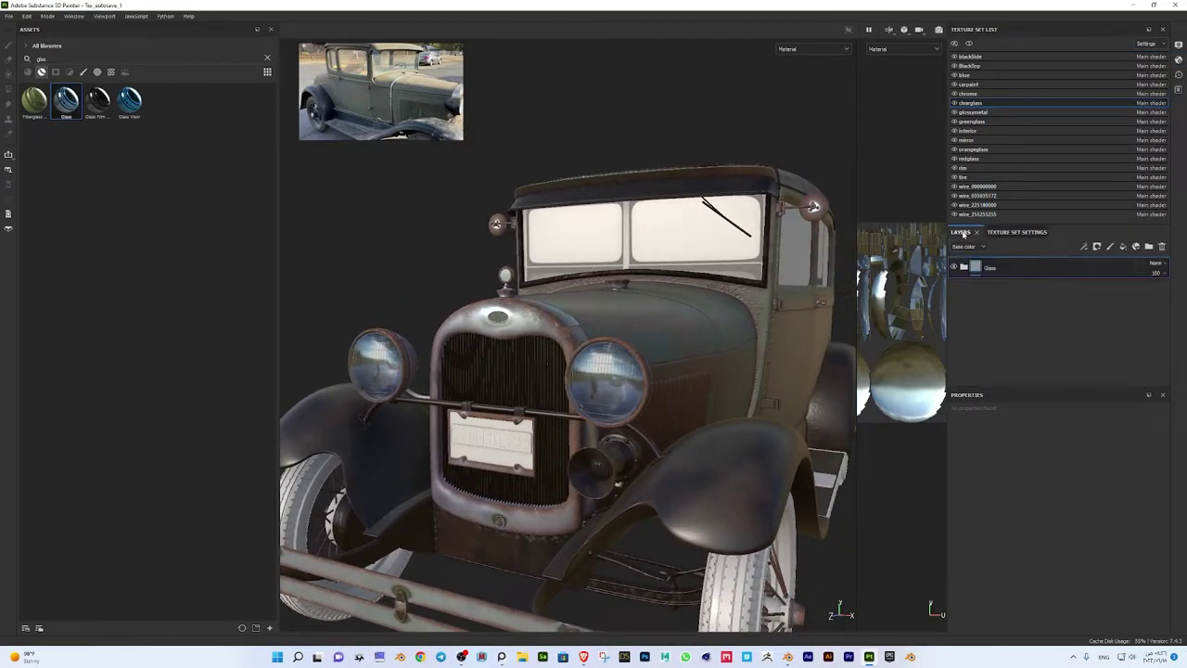
{"action": "left_click", "coordinate": [986, 111]}
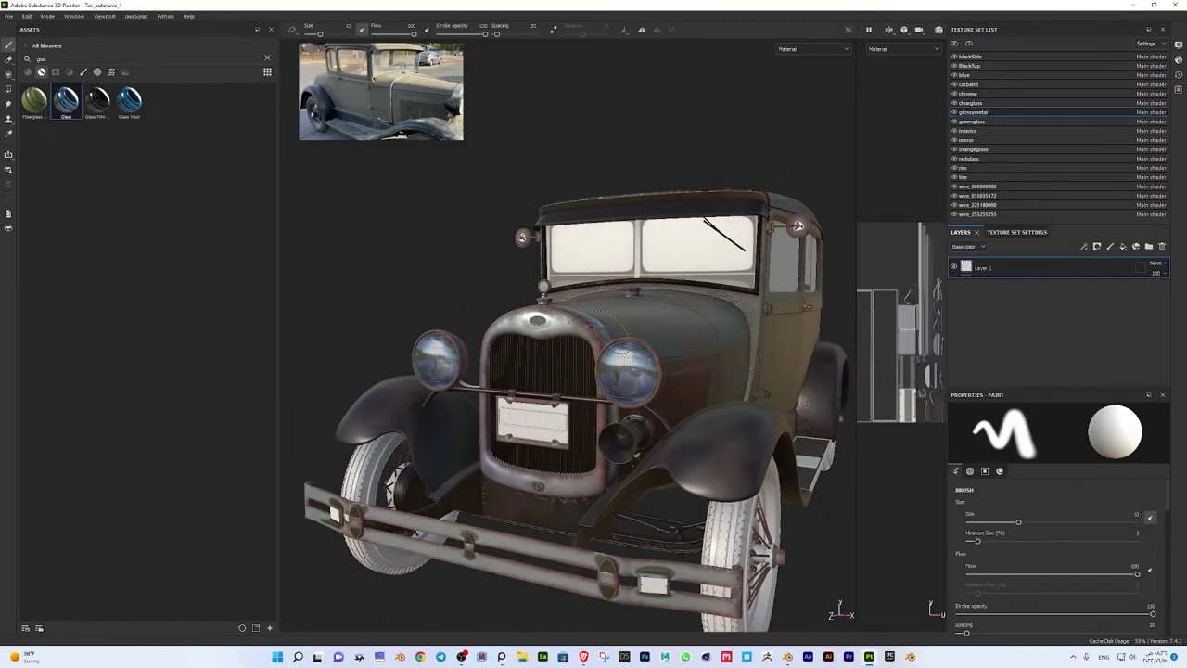
Paste the Glass material onto the greenglass texture set and select its Base fill layer
{"action": "key", "text": "ctrl+v"}
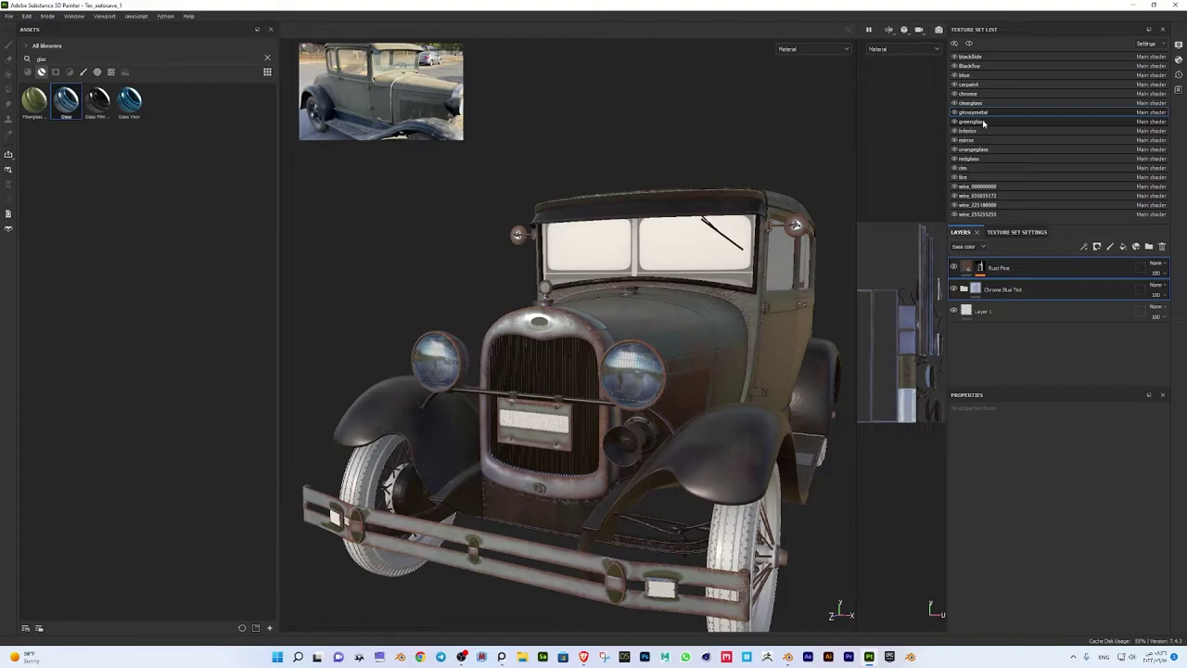
{"action": "left_click", "coordinate": [985, 121]}
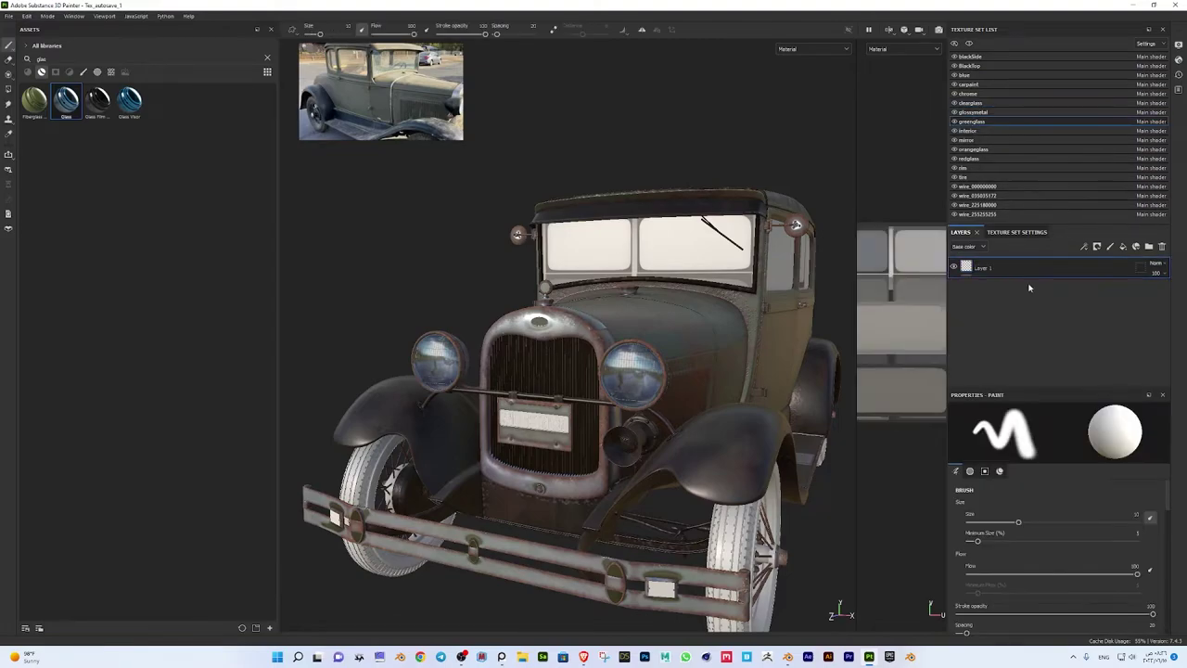
{"action": "key", "text": "ctrl+v"}
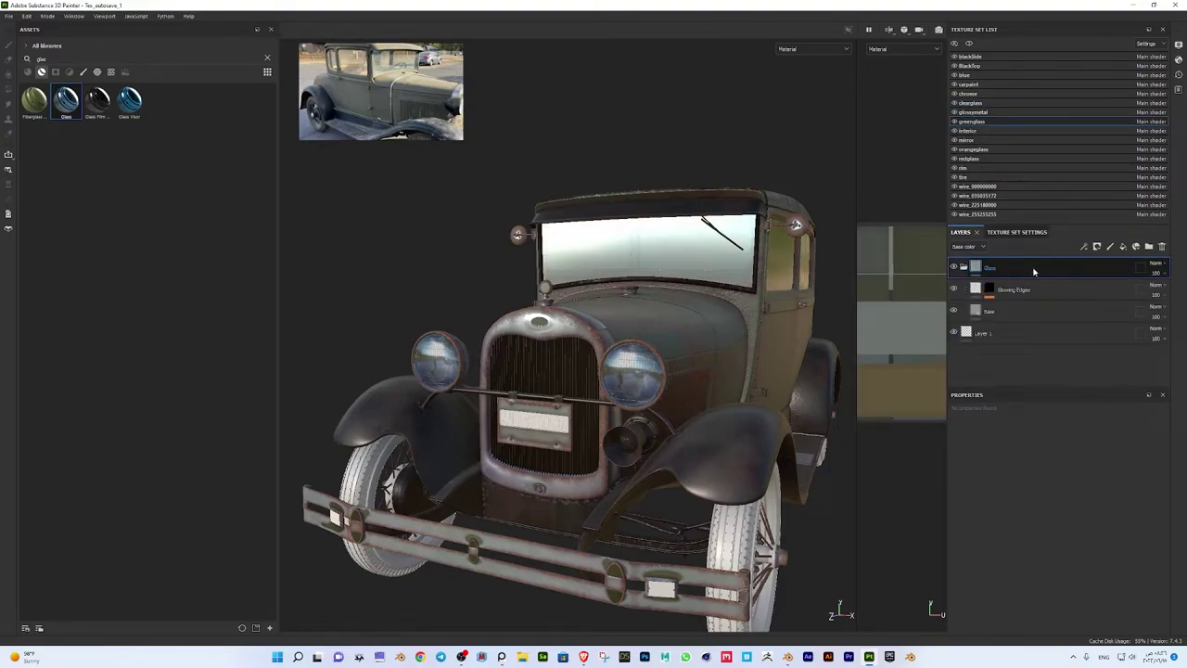
{"action": "left_click", "coordinate": [1039, 310]}
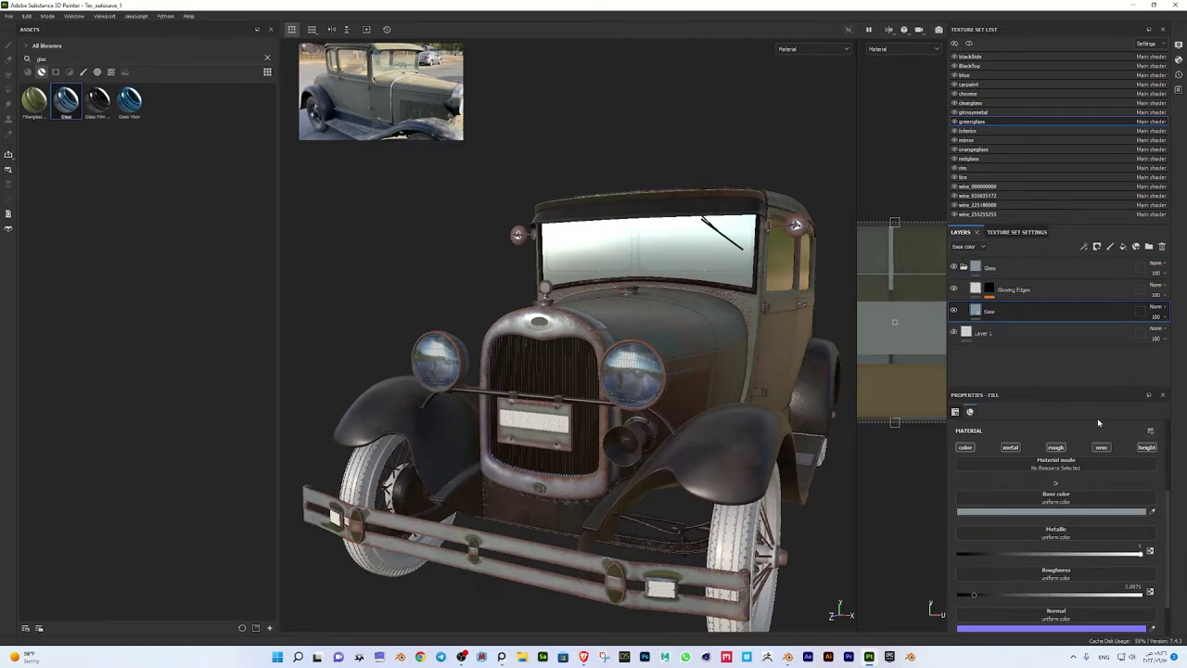
{"action": "scroll", "coordinate": [1098, 423], "scroll_direction": "down", "scroll_amount": 2}
{"action": "scroll", "coordinate": [1097, 423], "scroll_direction": "up", "scroll_amount": 2}
Add an Opacity channel in the greenglass Texture Set Settings
{"action": "left_click", "coordinate": [1016, 231]}
{"action": "left_click", "coordinate": [1150, 370]}
{"action": "left_click", "coordinate": [1138, 411]}
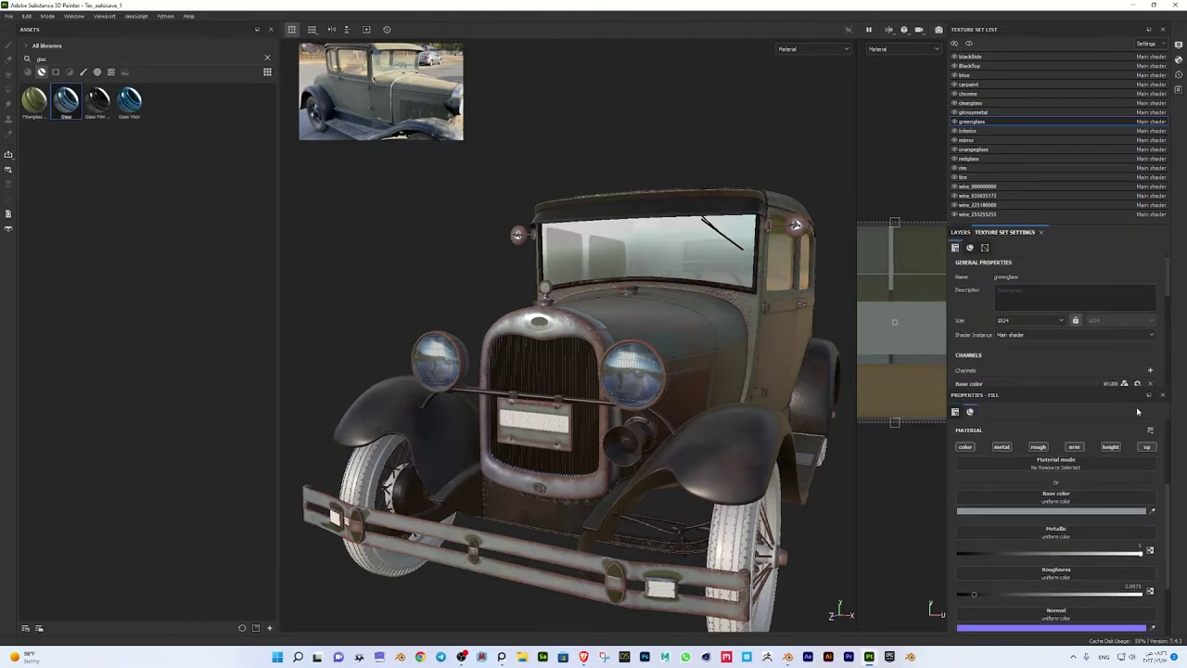
Raise the glass Base roughness to about 0.25
{"action": "left_click_drag", "start_coordinate": [594, 371], "coordinate": [674, 345], "text": "alt"}
{"action": "scroll", "coordinate": [674, 345], "scroll_direction": "up", "scroll_amount": 3}
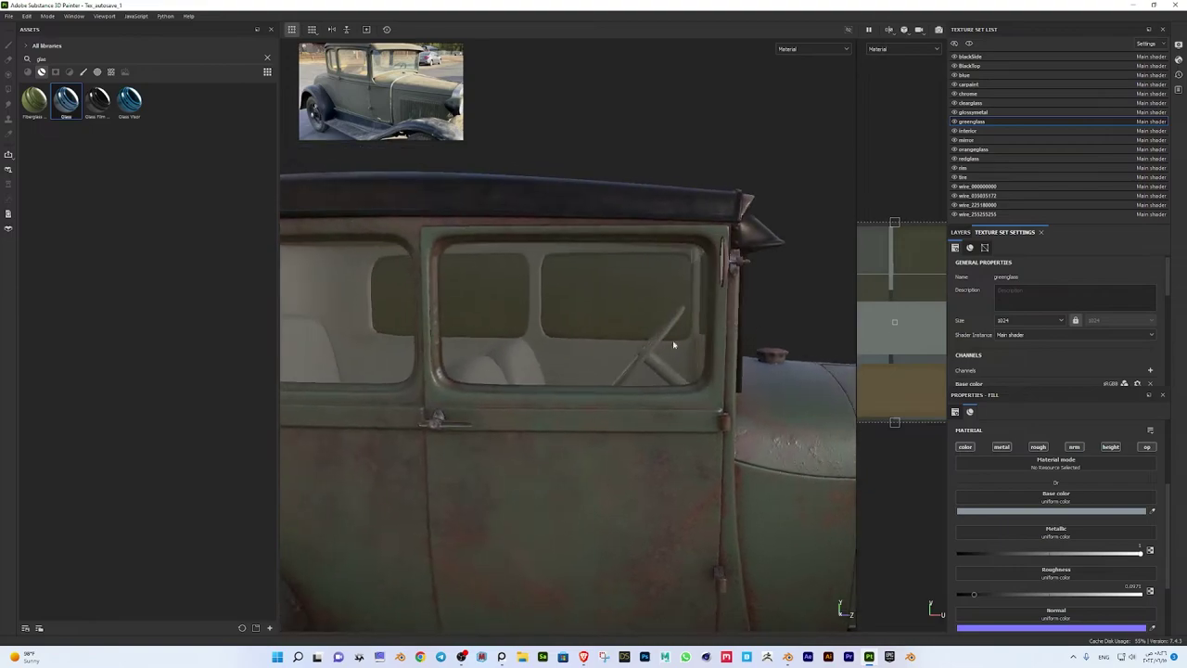
{"action": "scroll", "coordinate": [674, 345], "scroll_direction": "down", "scroll_amount": 1}
{"action": "scroll", "coordinate": [1075, 468], "scroll_direction": "down", "scroll_amount": 2}
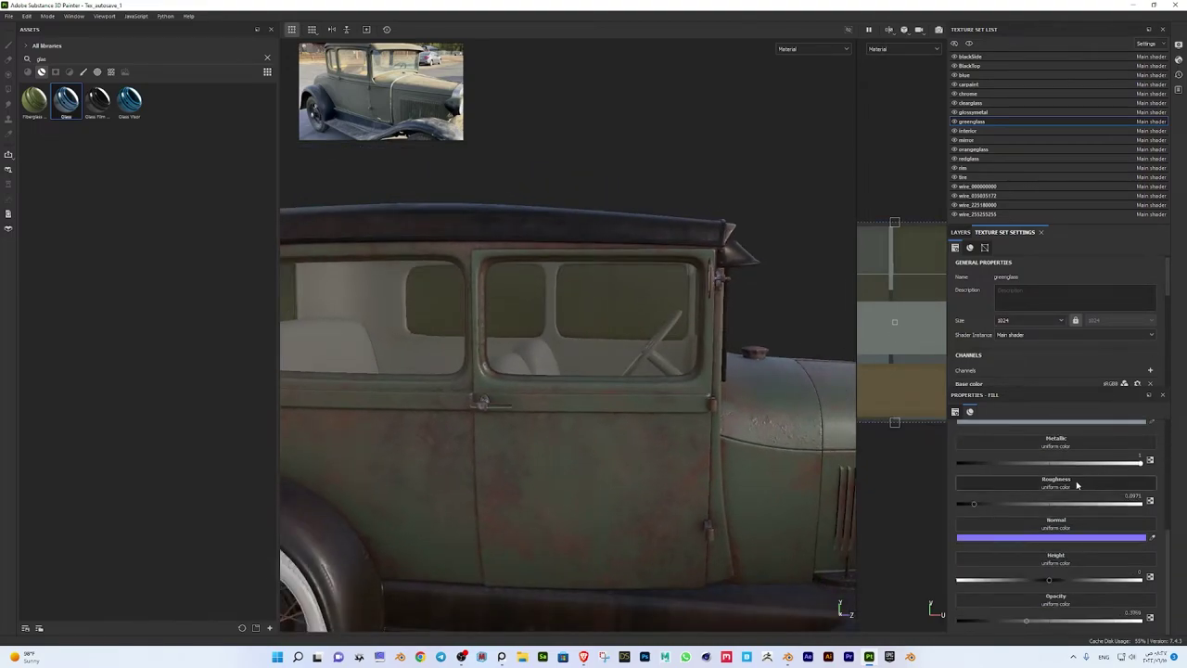
{"action": "left_click", "coordinate": [991, 504]}
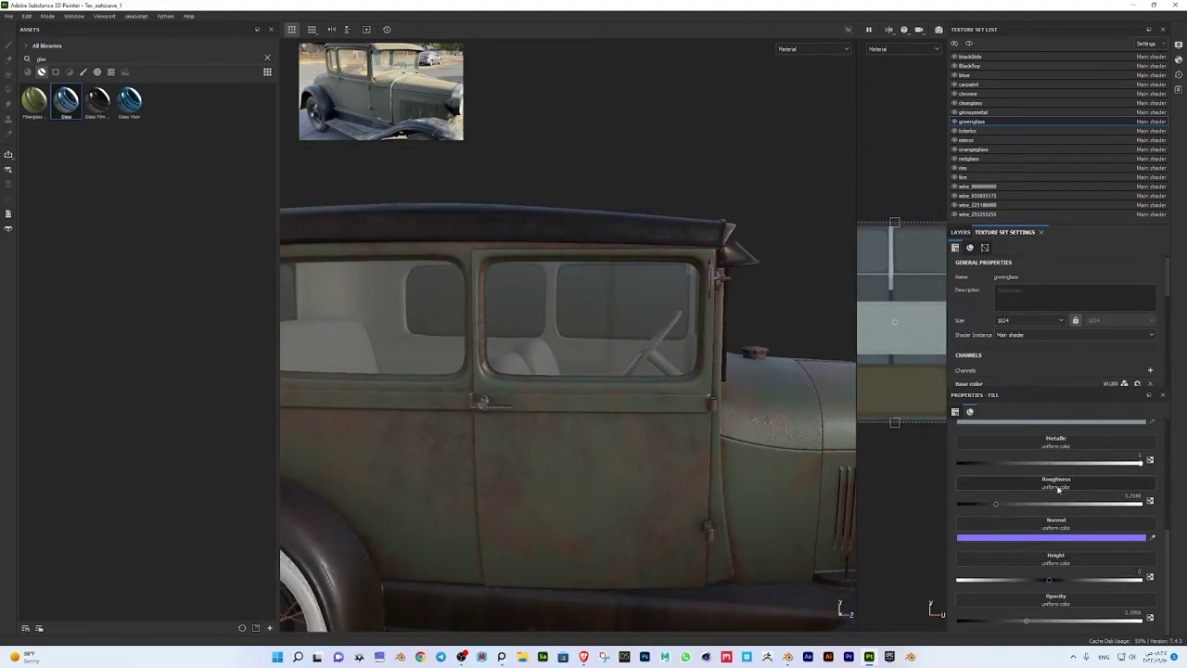
{"action": "left_click", "coordinate": [961, 233]}
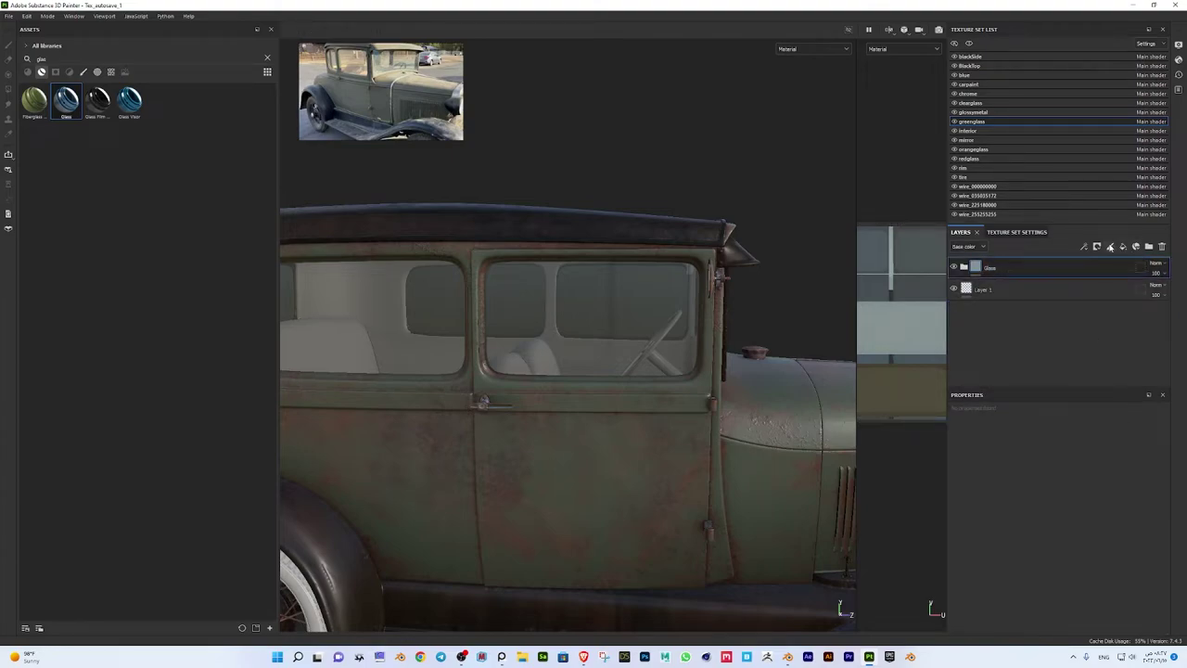
Add a new paint layer above the glass with a Fiber Glass Edge Wear generator
{"action": "left_click", "coordinate": [1110, 247]}
{"action": "right_click", "coordinate": [1022, 269]}
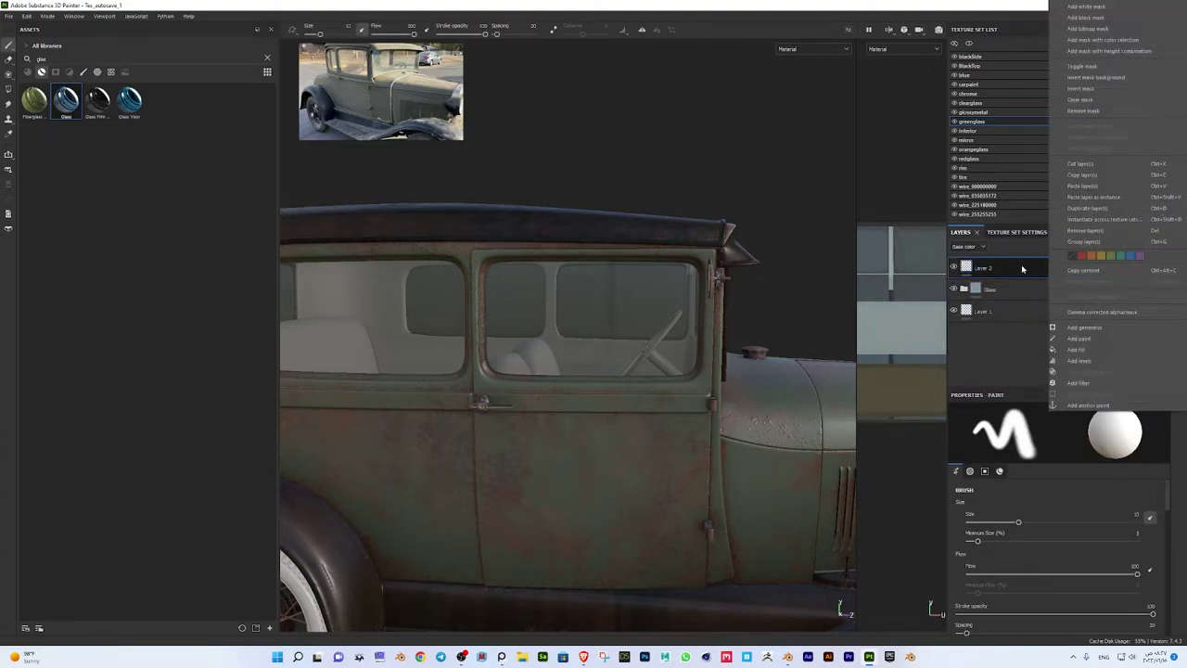
{"action": "left_click", "coordinate": [1083, 328]}
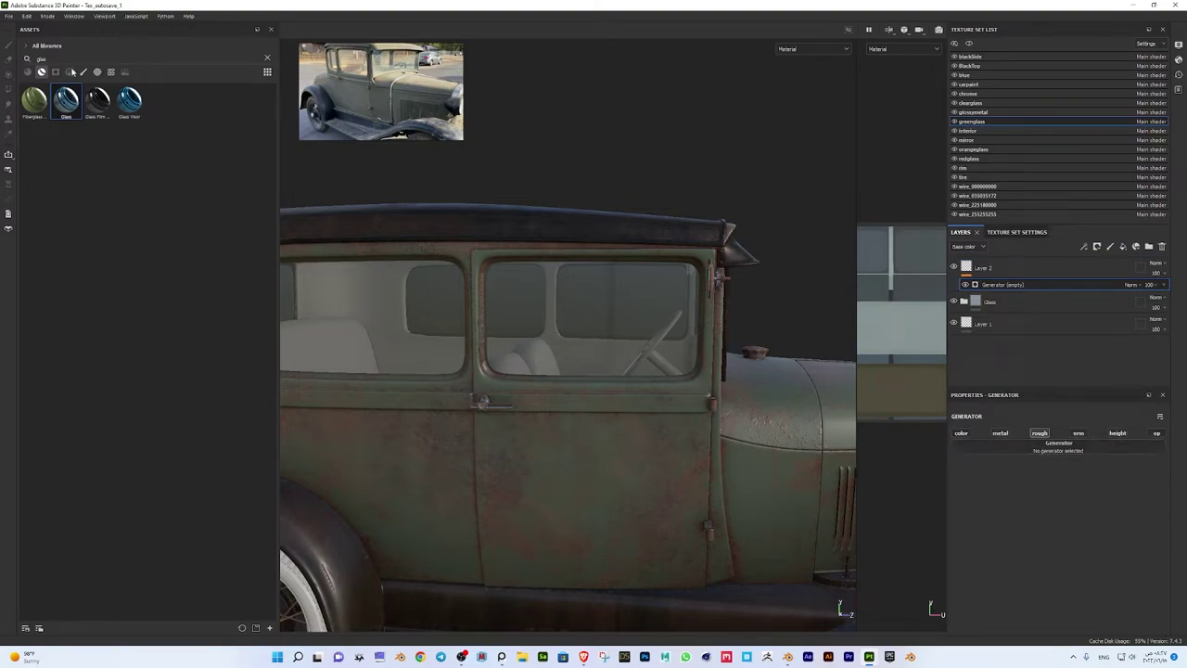
{"action": "left_click", "coordinate": [1057, 451]}
{"action": "mouse_move", "coordinate": [1116, 536]}
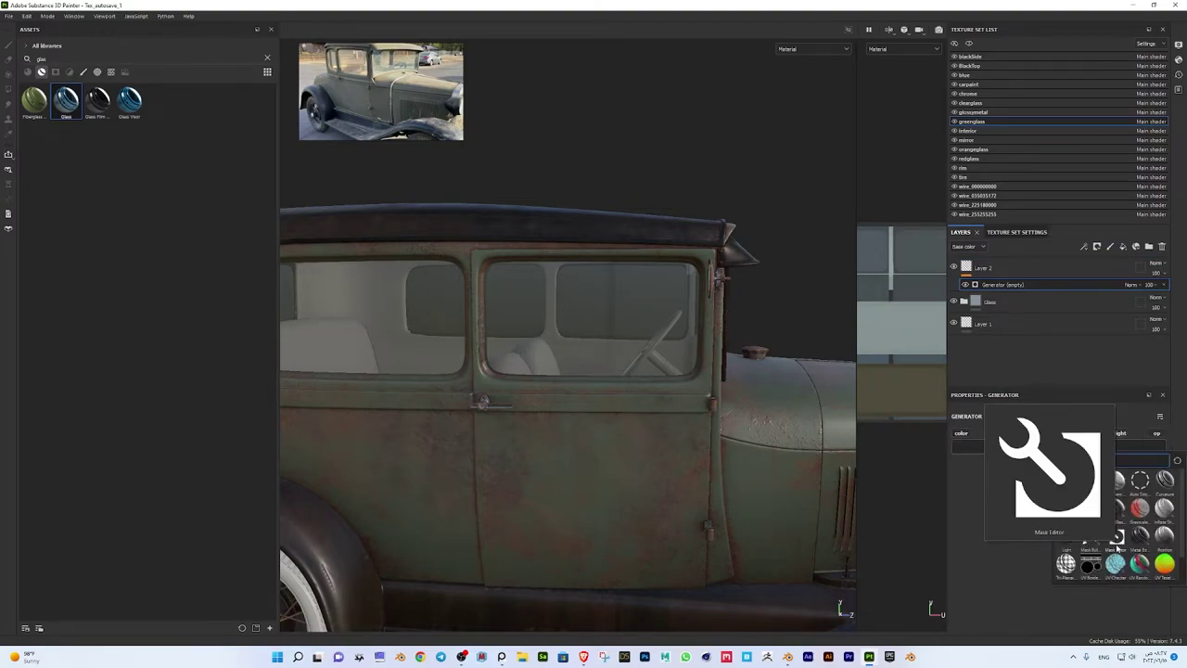
{"action": "scroll", "coordinate": [1153, 538], "scroll_direction": "down", "scroll_amount": 1}
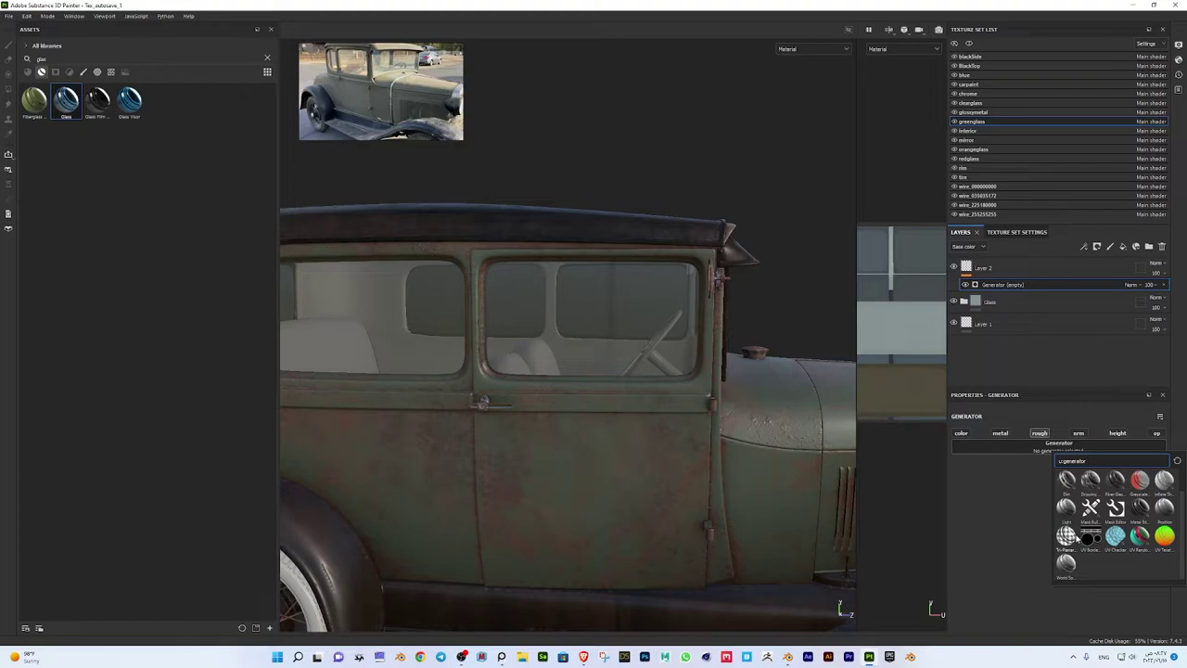
{"action": "left_click", "coordinate": [1117, 482]}
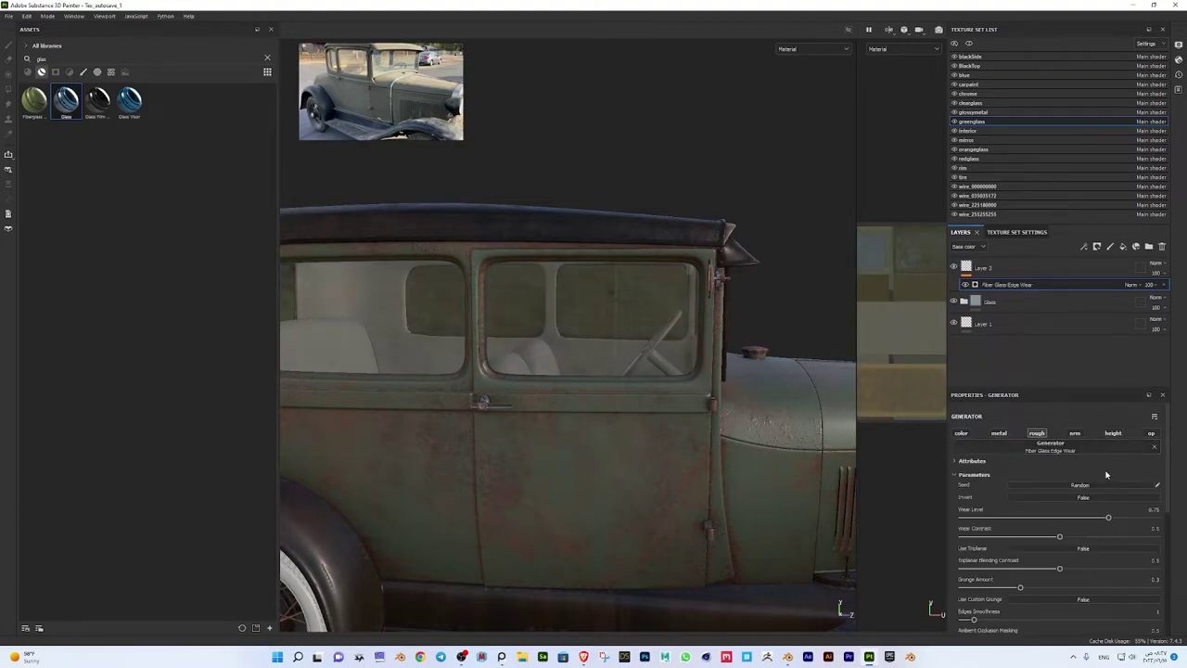
{"action": "scroll", "coordinate": [1105, 475], "scroll_direction": "down", "scroll_amount": 1}
{"action": "scroll", "coordinate": [1099, 487], "scroll_direction": "down", "scroll_amount": 1}
{"action": "scroll", "coordinate": [1089, 501], "scroll_direction": "down", "scroll_amount": 2}
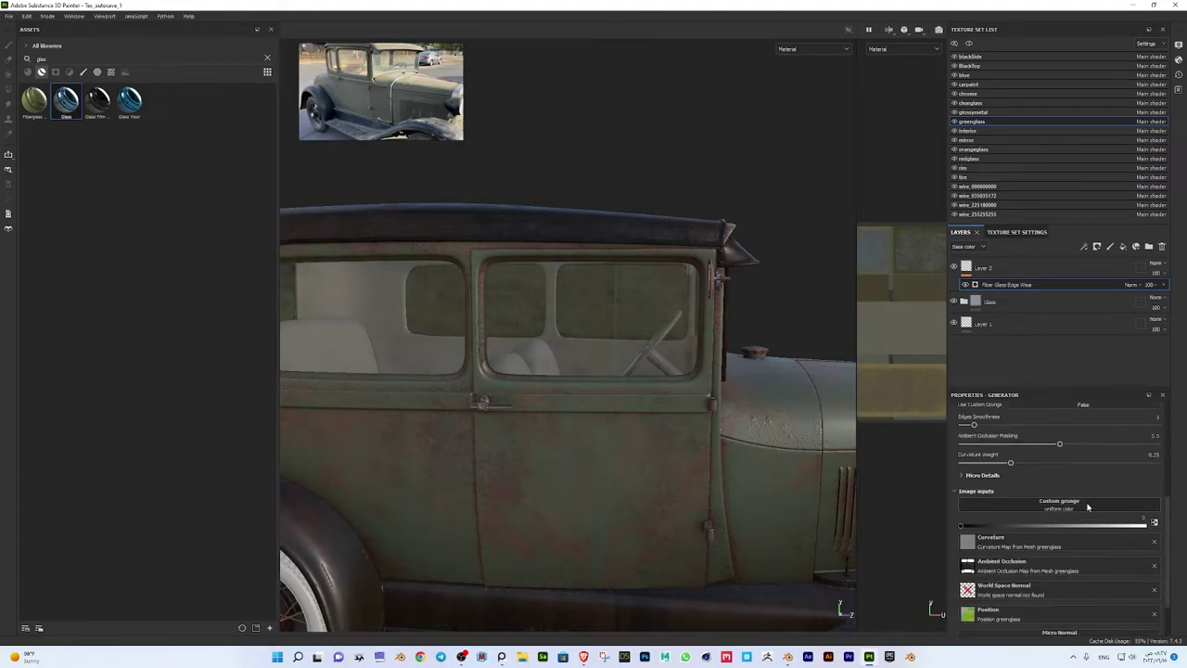
{"action": "scroll", "coordinate": [1087, 506], "scroll_direction": "up", "scroll_amount": 2}
{"action": "scroll", "coordinate": [1086, 498], "scroll_direction": "up", "scroll_amount": 2}
Swap the generator to Dripping Rust with Spreading 0.26, colour enabled, randomized pattern
{"action": "left_click", "coordinate": [1041, 450]}
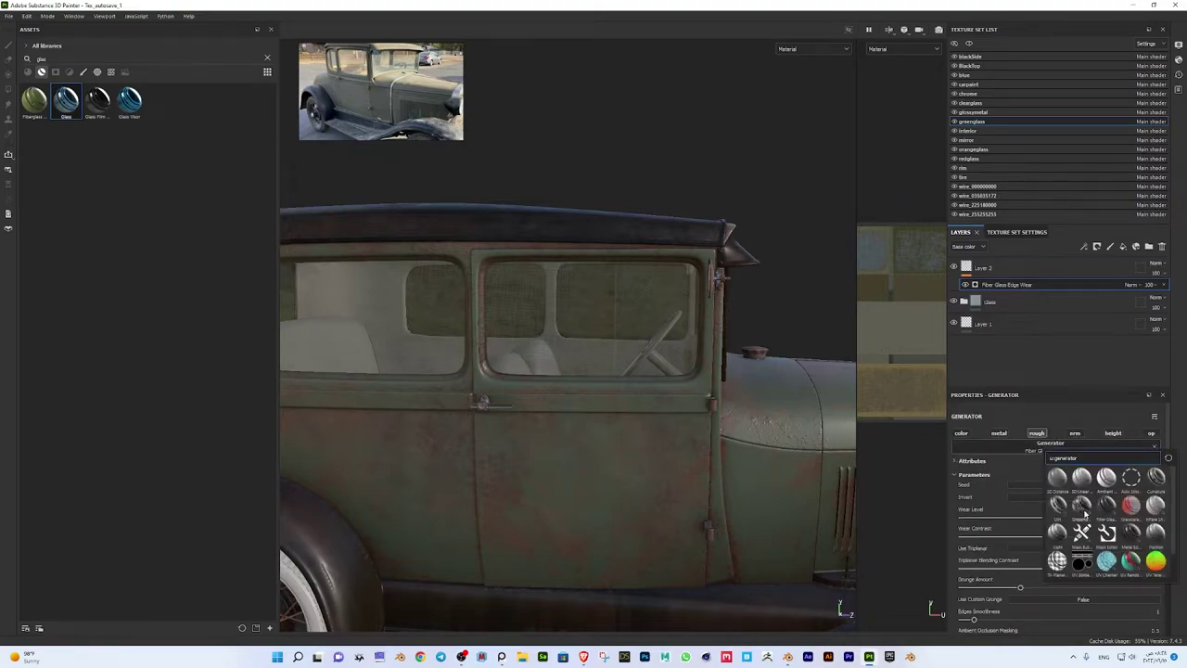
{"action": "left_click", "coordinate": [1083, 508]}
{"action": "mouse_move", "coordinate": [1059, 519]}
{"action": "left_mouse_down"}
{"action": "mouse_move", "coordinate": [1012, 517]}
{"action": "mouse_move", "coordinate": [1066, 536]}
{"action": "left_mouse_up"}
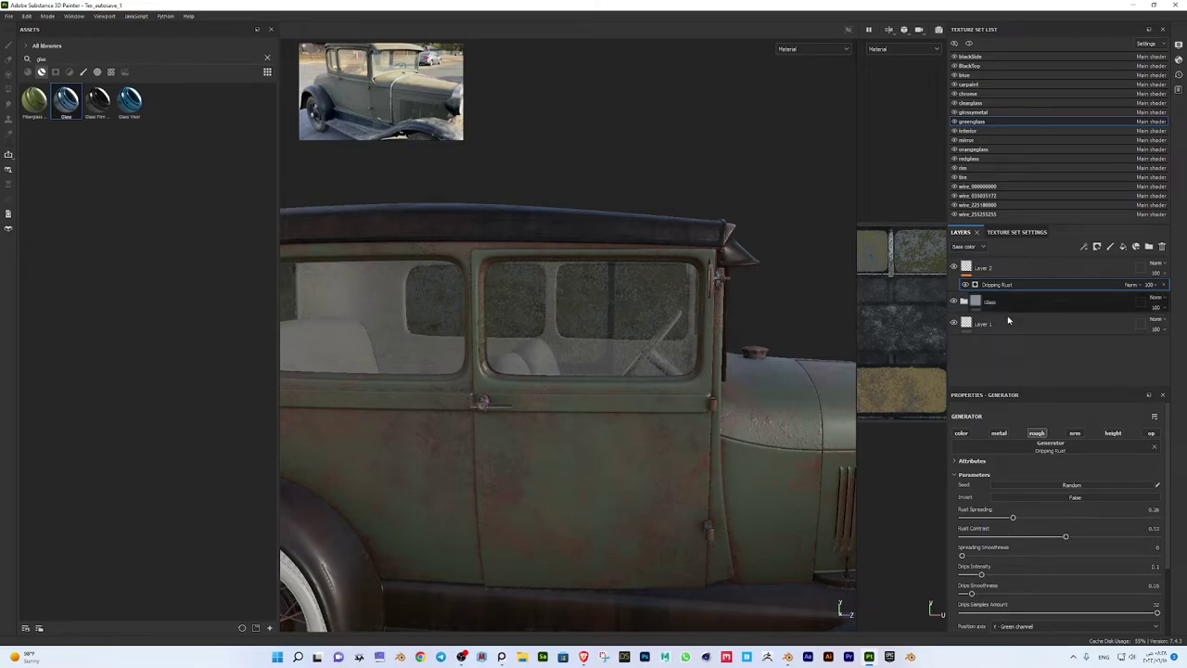
{"action": "left_click", "coordinate": [962, 433]}
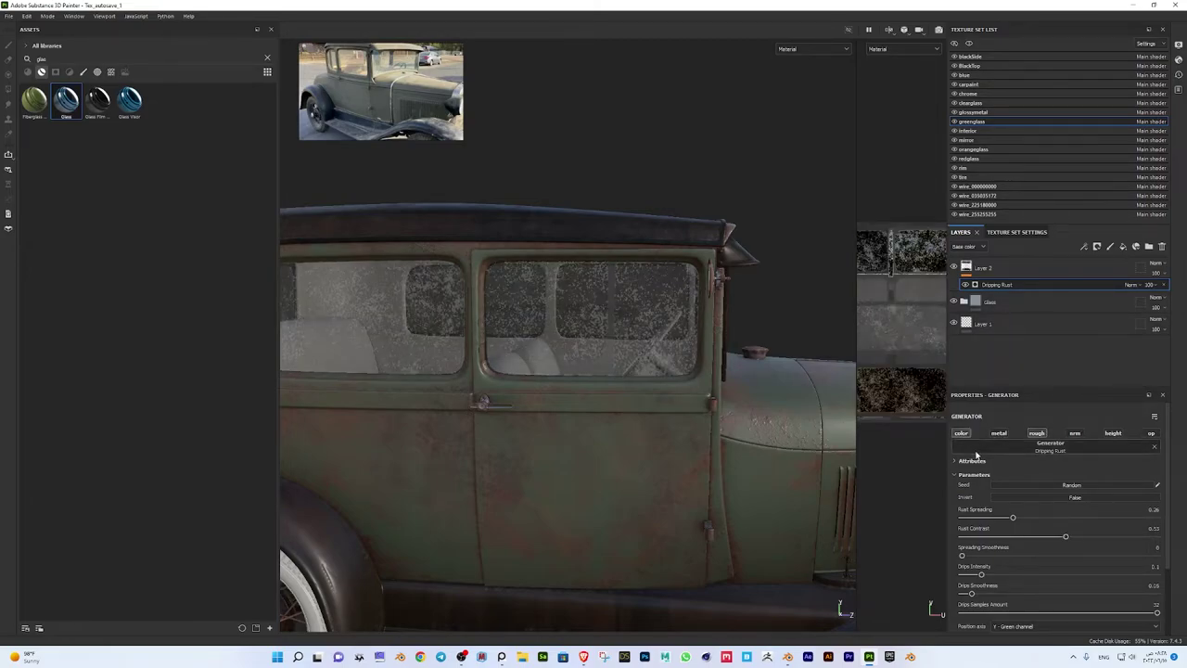
{"action": "scroll", "coordinate": [998, 530], "scroll_direction": "down", "scroll_amount": 3}
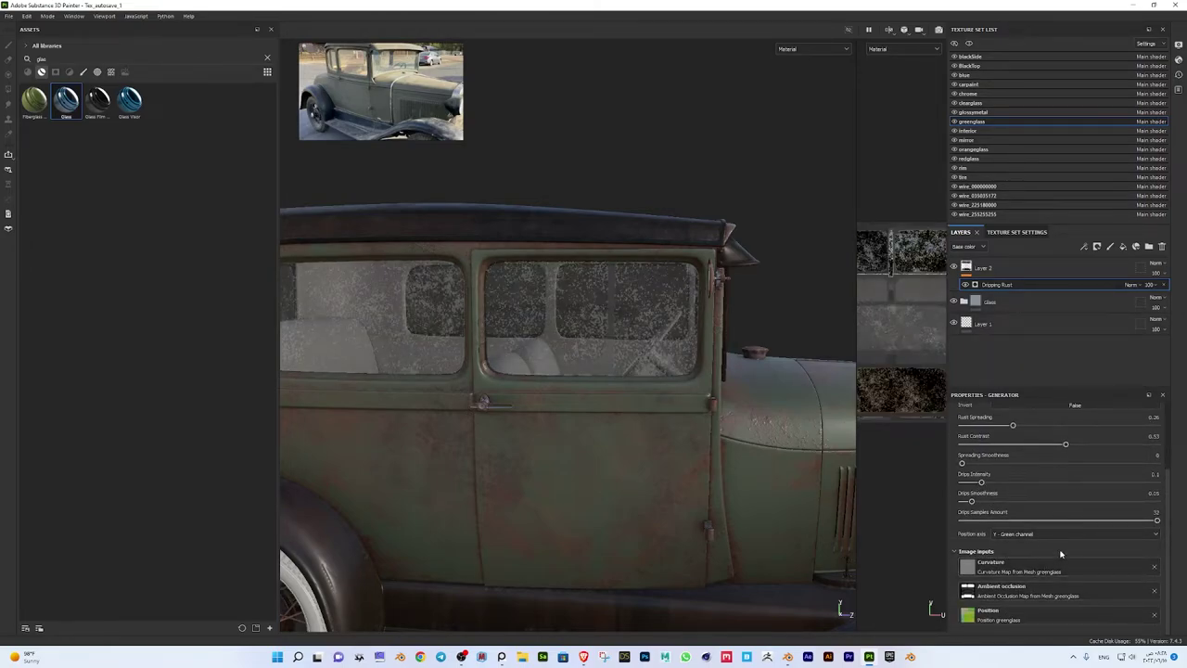
{"action": "scroll", "coordinate": [1061, 554], "scroll_direction": "up", "scroll_amount": 2}
{"action": "left_click", "coordinate": [1071, 484]}
{"action": "mouse_move", "coordinate": [594, 408]}
{"action": "left_mouse_down", "text": "alt"}
{"action": "mouse_move", "coordinate": [645, 422]}
{"action": "mouse_move", "coordinate": [742, 389]}
{"action": "left_mouse_up", "text": "alt"}
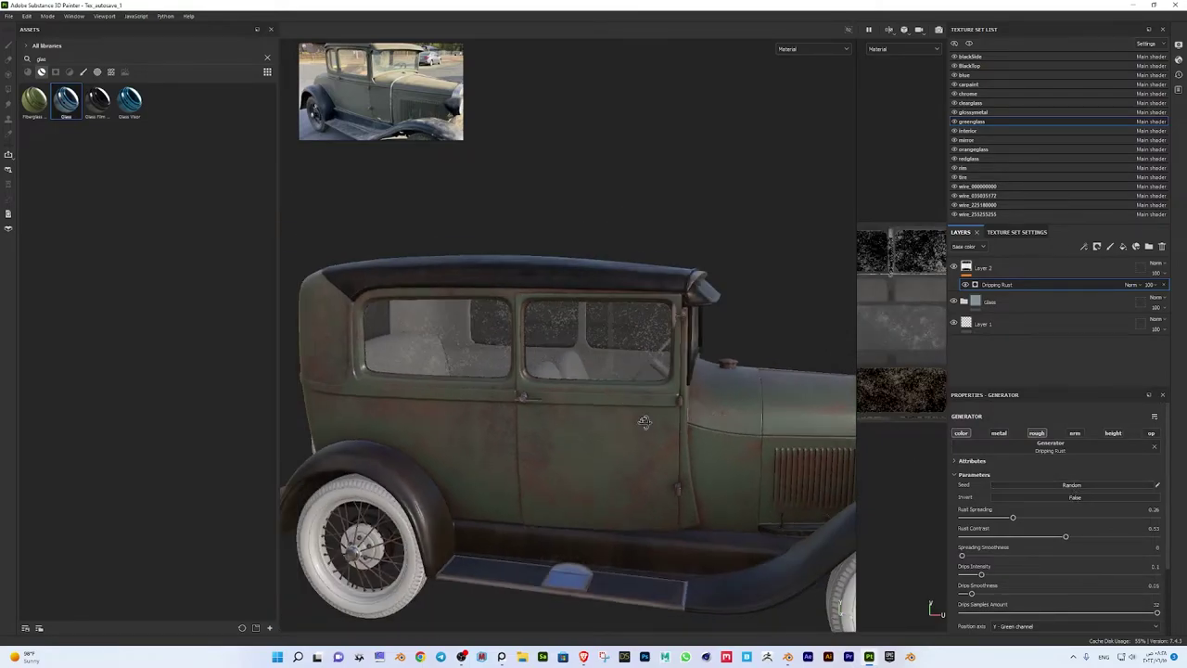
{"action": "left_click", "coordinate": [1054, 323]}
Raise the glass Base fill opacity to about 0.80
{"action": "left_click", "coordinate": [1066, 345]}
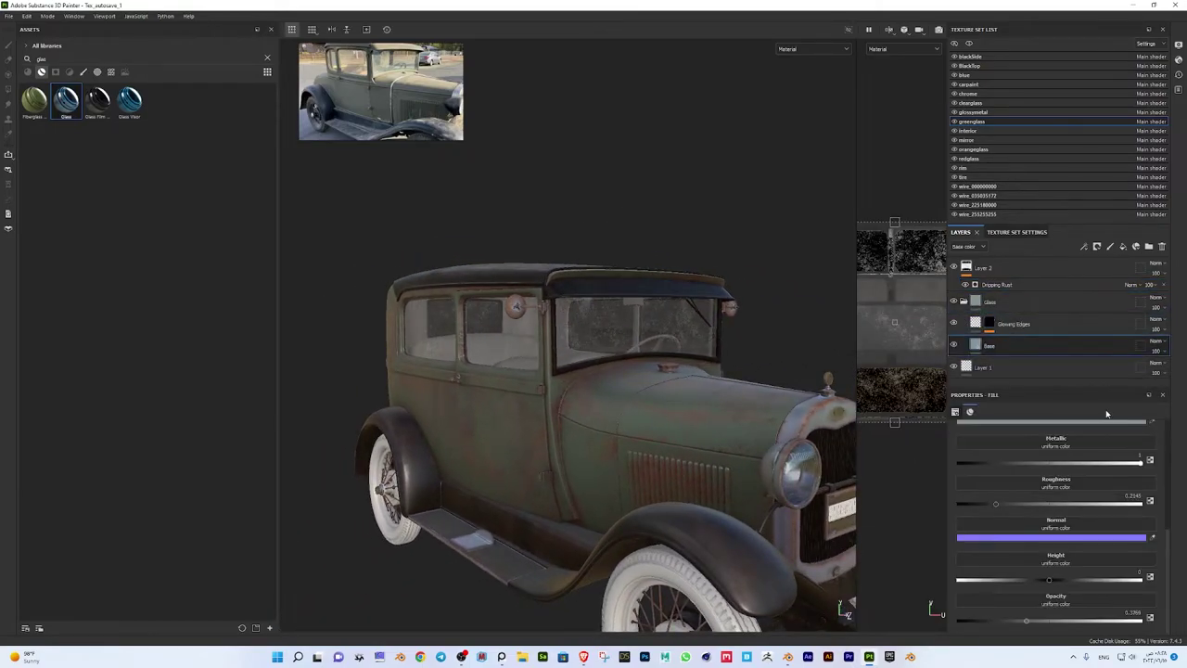
{"action": "mouse_move", "coordinate": [1027, 620]}
{"action": "left_mouse_down"}
{"action": "mouse_move", "coordinate": [1129, 620]}
{"action": "mouse_move", "coordinate": [1071, 620]}
{"action": "left_mouse_up"}
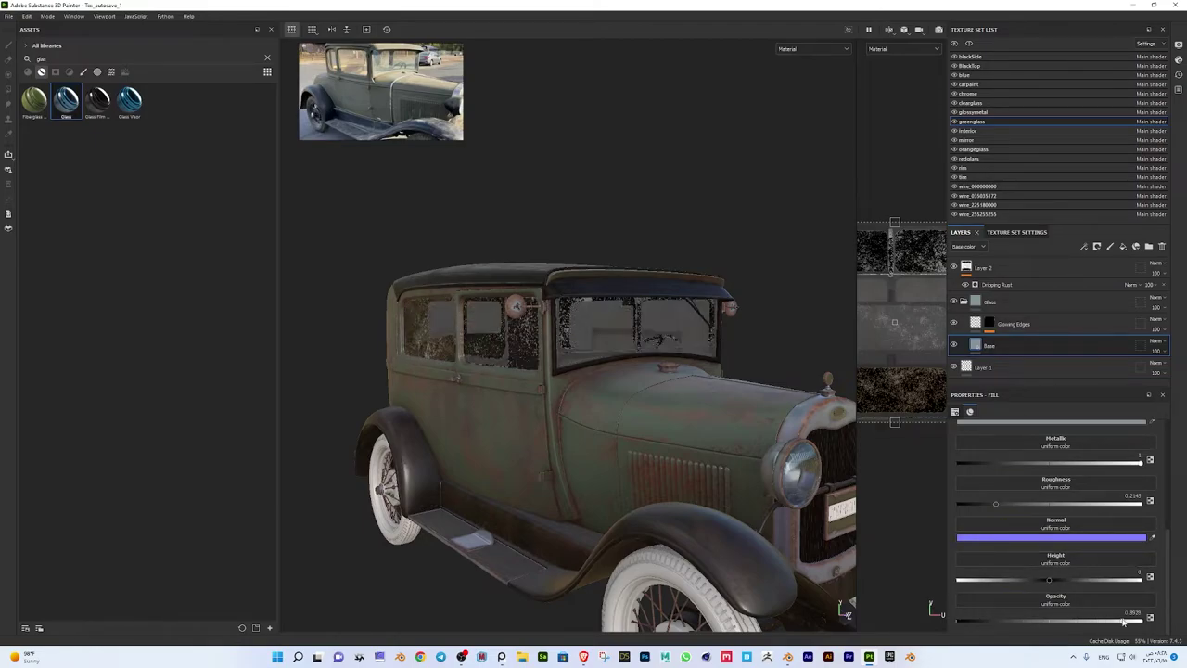
{"action": "mouse_move", "coordinate": [663, 369]}
{"action": "left_mouse_down", "text": "alt"}
{"action": "mouse_move", "coordinate": [611, 369]}
{"action": "mouse_move", "coordinate": [668, 363]}
{"action": "left_mouse_up", "text": "alt"}
Set the Dripping Rust generator's Curvature input to 3D Perlin Noise Fractal
{"action": "left_click", "coordinate": [1020, 270]}
{"action": "left_click", "coordinate": [1021, 287]}
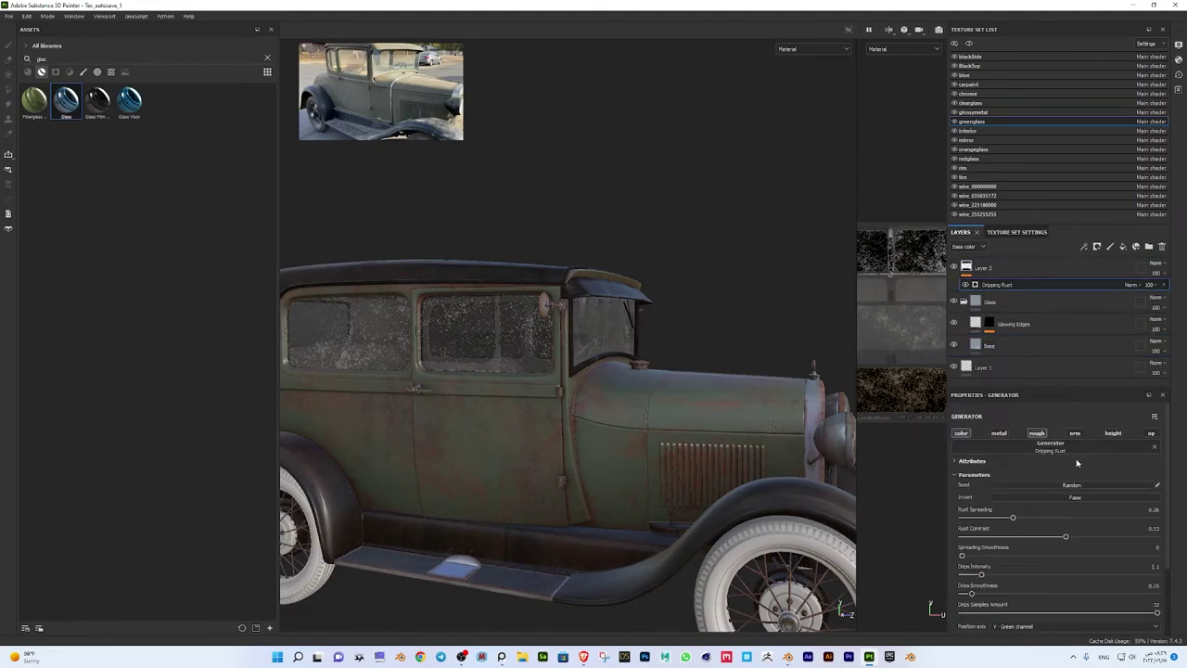
{"action": "left_click", "coordinate": [1029, 569]}
{"action": "left_click", "coordinate": [1079, 466]}
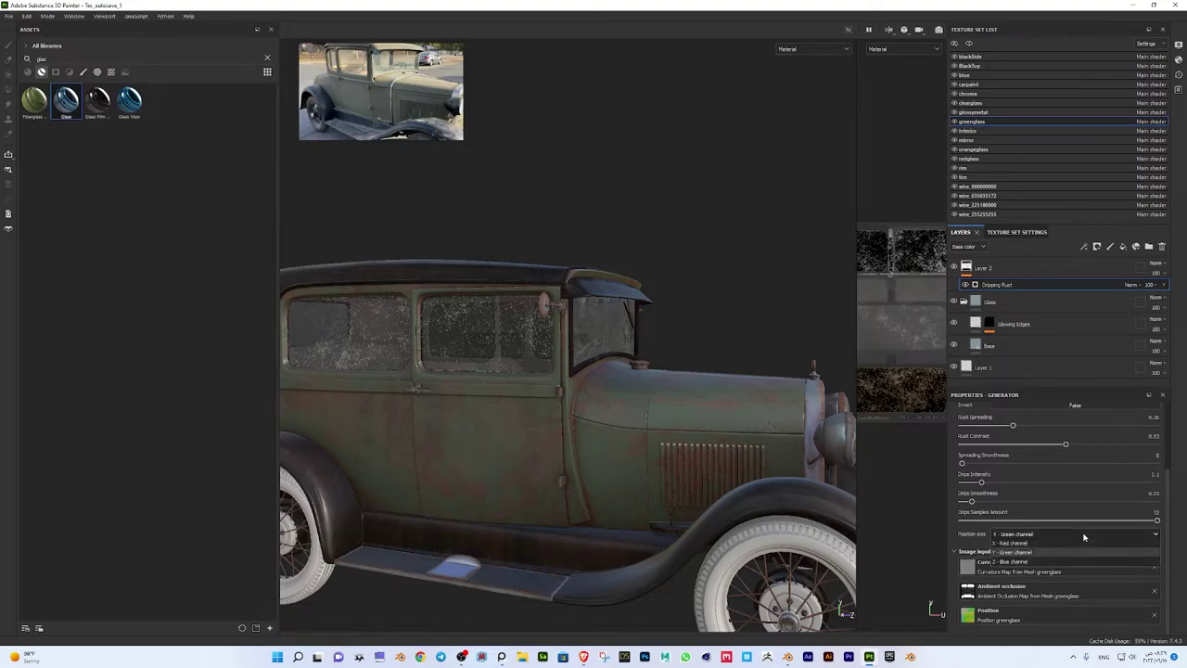
{"action": "scroll", "coordinate": [1101, 456], "scroll_direction": "up", "scroll_amount": 3}
{"action": "left_click_drag", "start_coordinate": [651, 357], "coordinate": [387, 146], "text": "alt"}
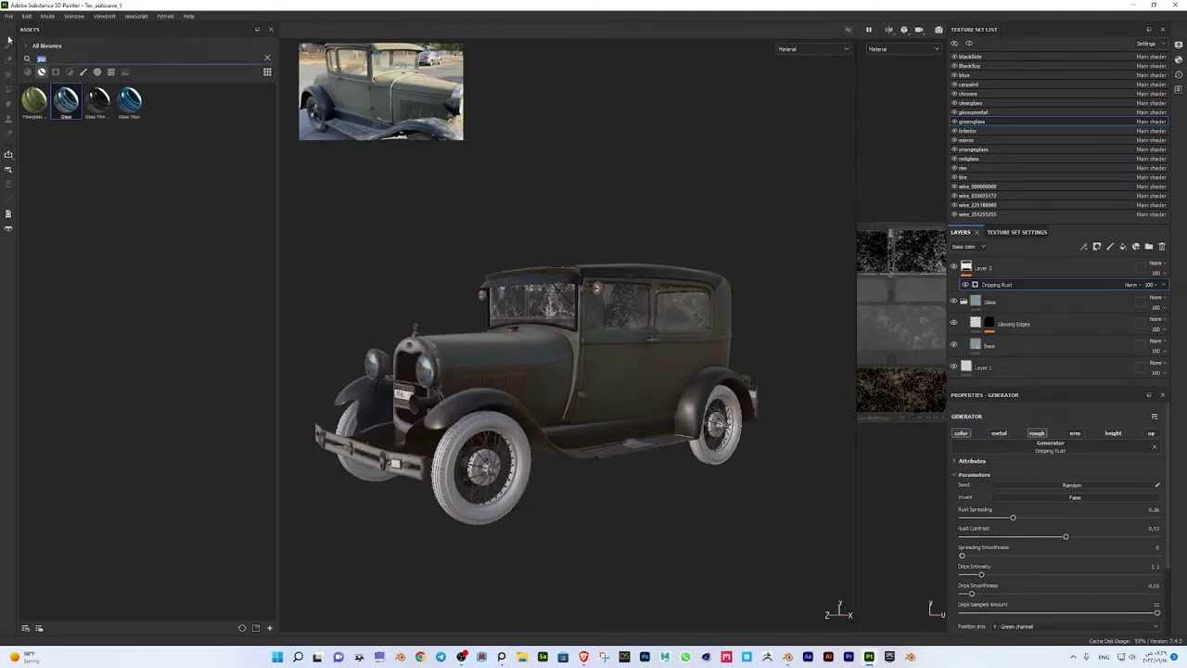
Search 'rub' and apply the Rubber Tire material to the tire texture set
{"action": "type", "text": "rub"}
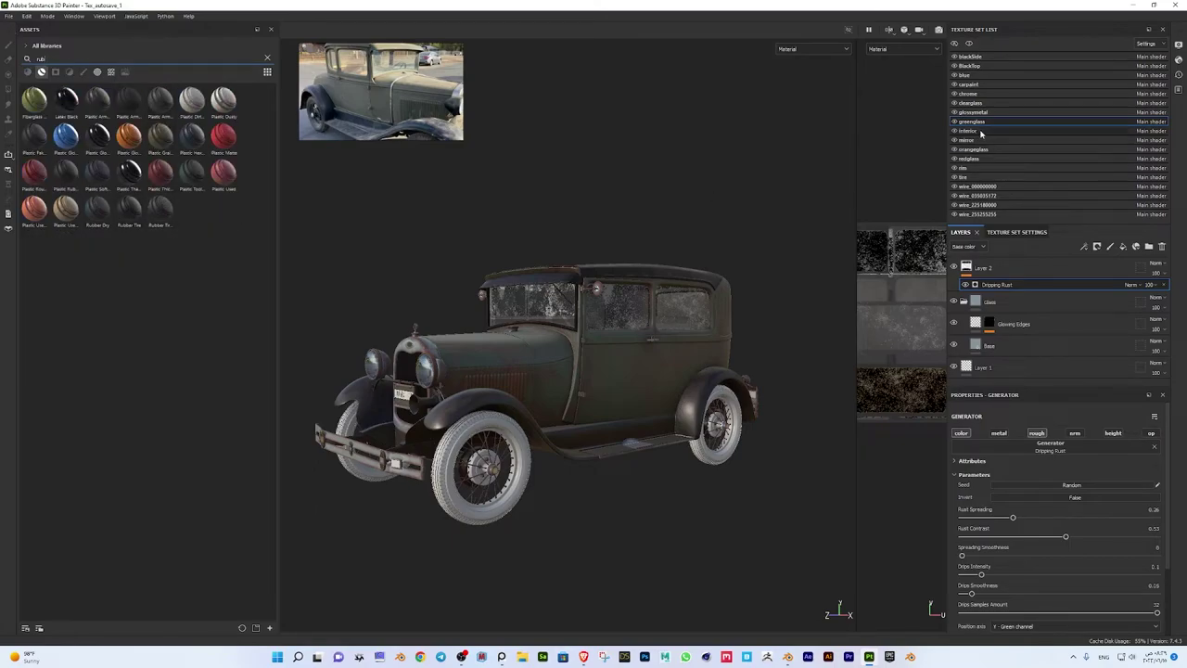
{"action": "left_click", "coordinate": [969, 130]}
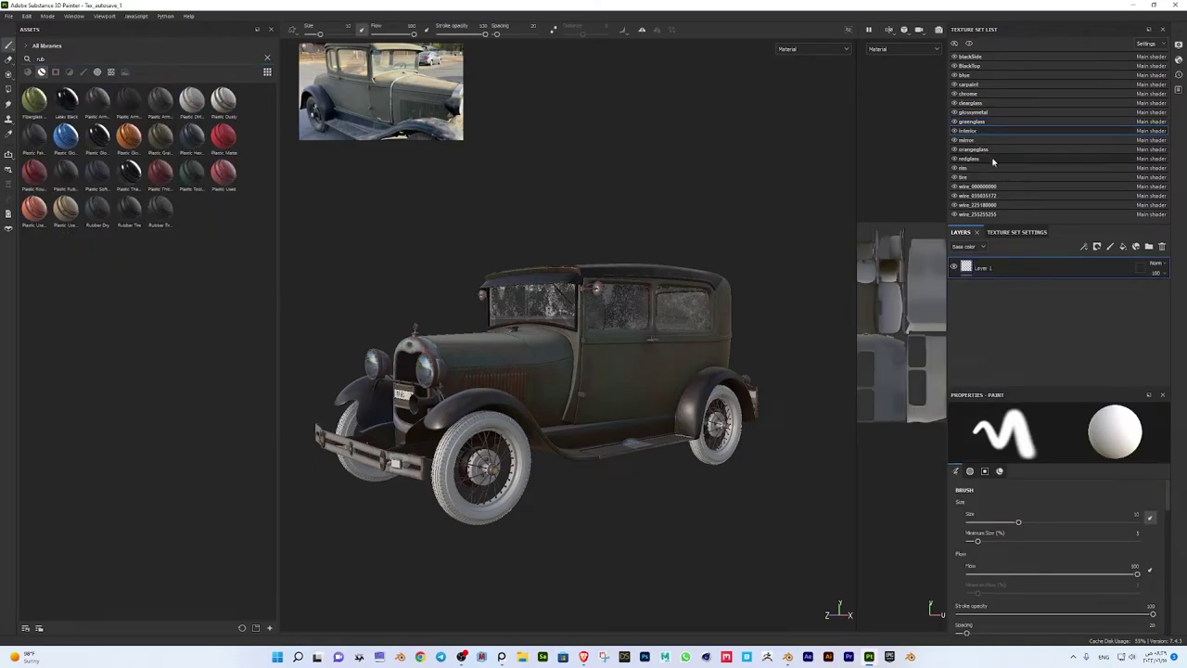
{"action": "left_click", "coordinate": [968, 177]}
{"action": "left_click_drag", "start_coordinate": [138, 206], "coordinate": [1080, 323]}
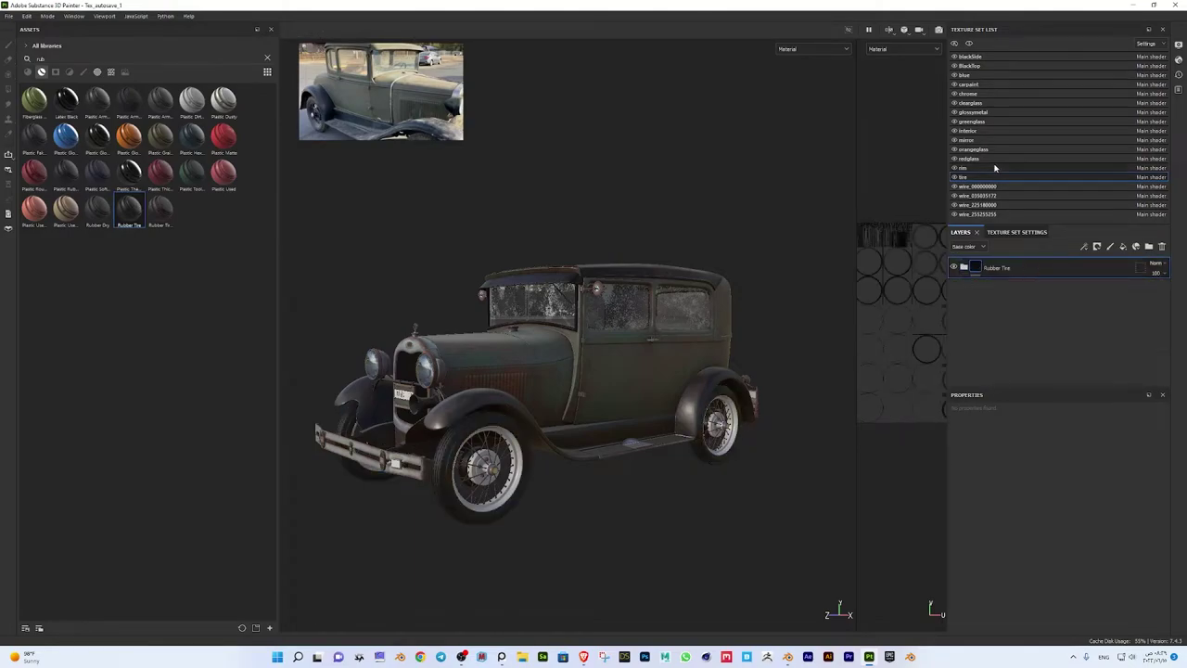
{"action": "left_click", "coordinate": [970, 93]}
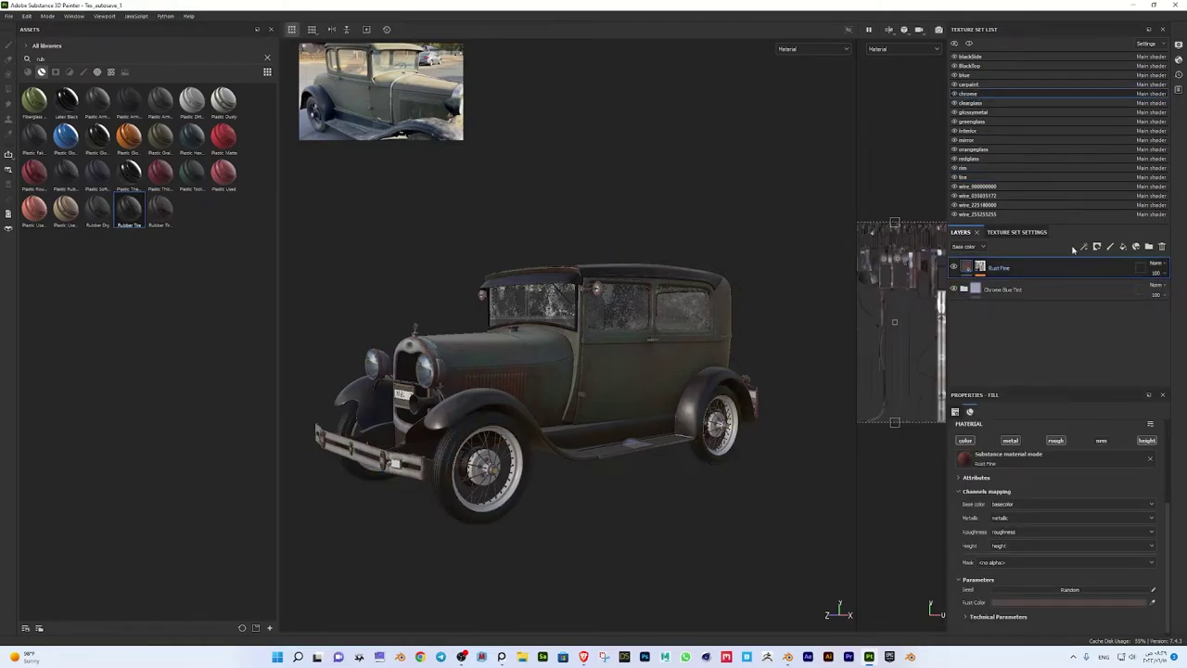
{"action": "left_click", "coordinate": [968, 177]}
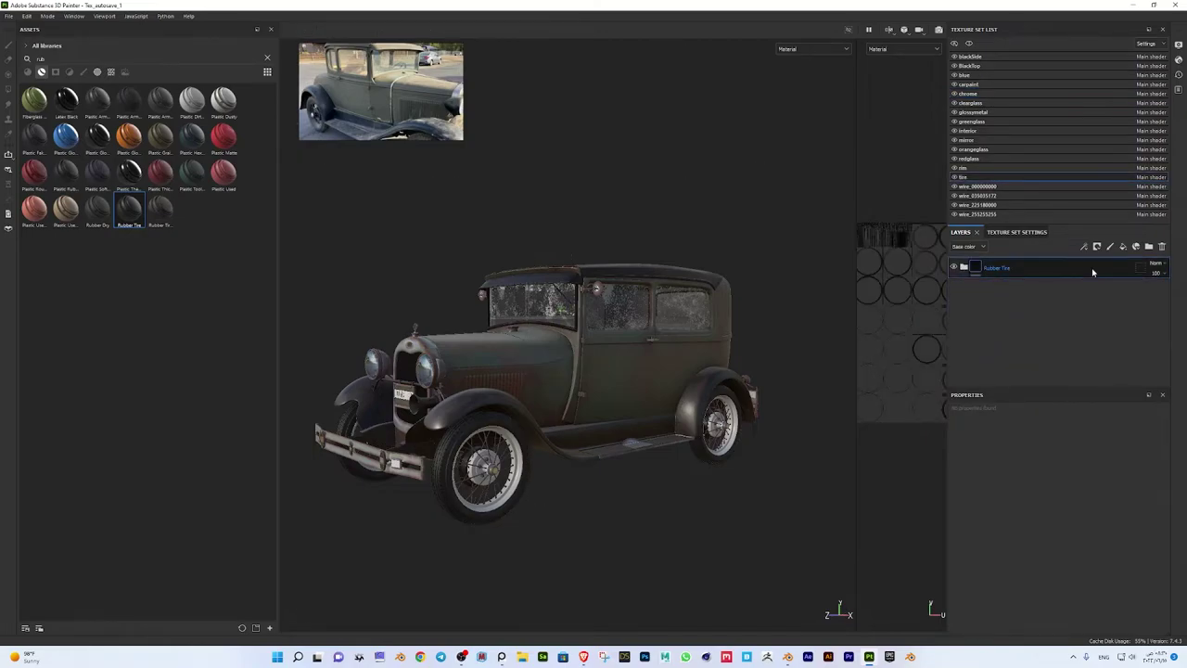
Paste the Rust Fine layer onto the tires and mask it with a Curvature generator
{"action": "key", "text": "ctrl+v"}
{"action": "right_click", "coordinate": [999, 268]}
{"action": "left_click", "coordinate": [1007, 297]}
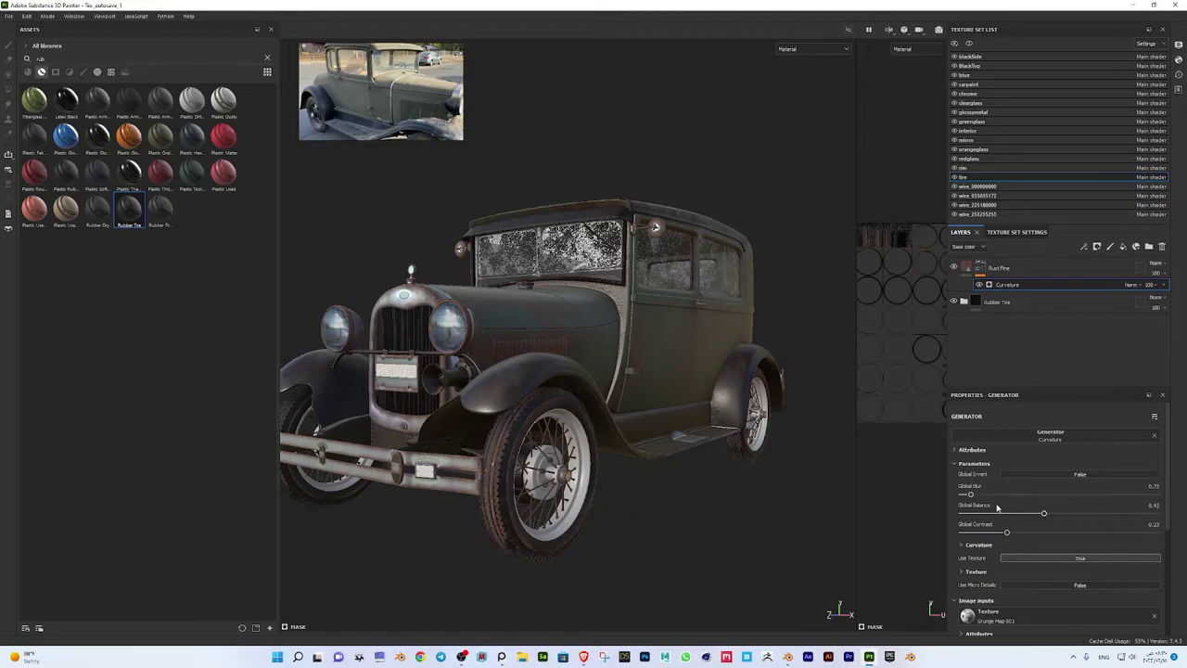
{"action": "left_click", "coordinate": [967, 268]}
Tint the Rust Fine colour a neutral dark grey 343434
{"action": "left_click", "coordinate": [1067, 611]}
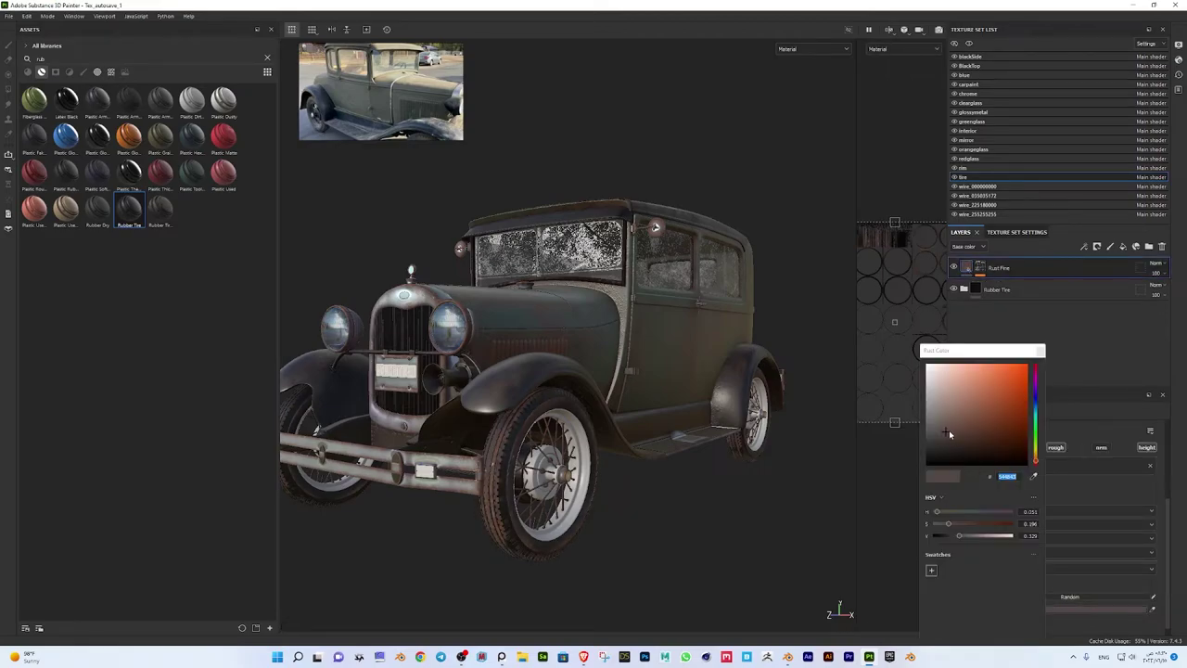
{"action": "left_click_drag", "start_coordinate": [948, 433], "coordinate": [925, 450]}
{"action": "mouse_move", "coordinate": [720, 432]}
{"action": "left_mouse_down", "text": "alt"}
{"action": "mouse_move", "coordinate": [627, 422]}
{"action": "mouse_move", "coordinate": [557, 389]}
{"action": "left_mouse_up", "text": "alt"}
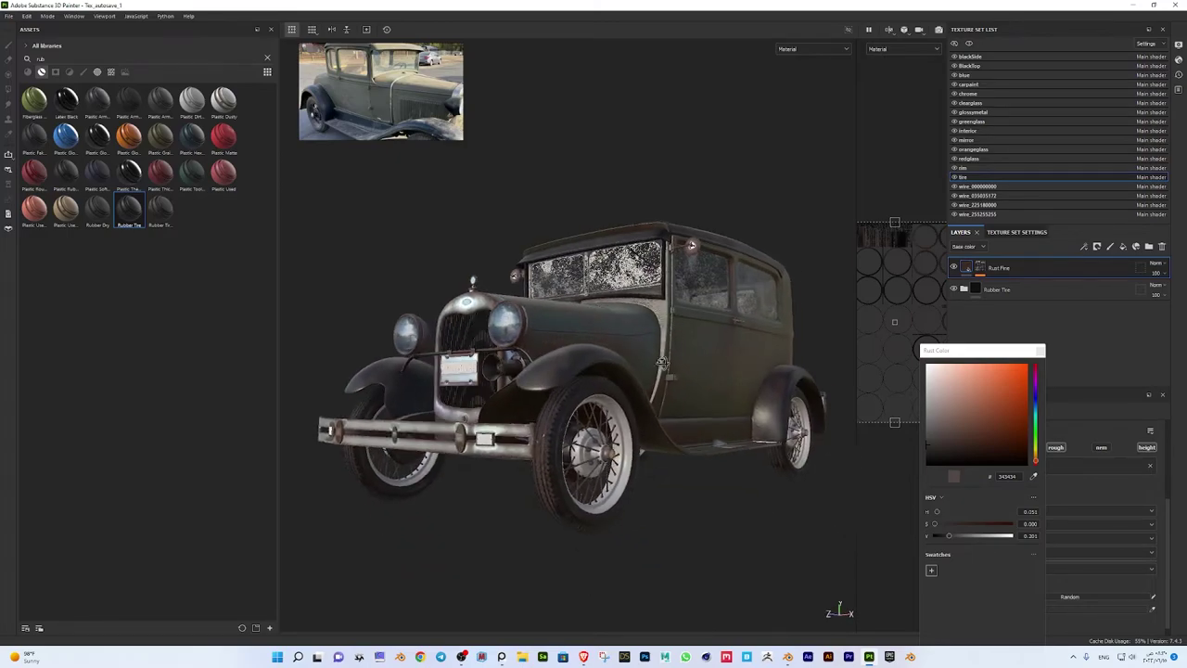
{"action": "left_click", "coordinate": [972, 112]}
{"action": "left_click", "coordinate": [978, 131]}
{"action": "left_click", "coordinate": [92, 59]}
Search 'lat' and add the Plastic Armor Glossy material as a layer
{"action": "key", "text": "ctrl+a"}
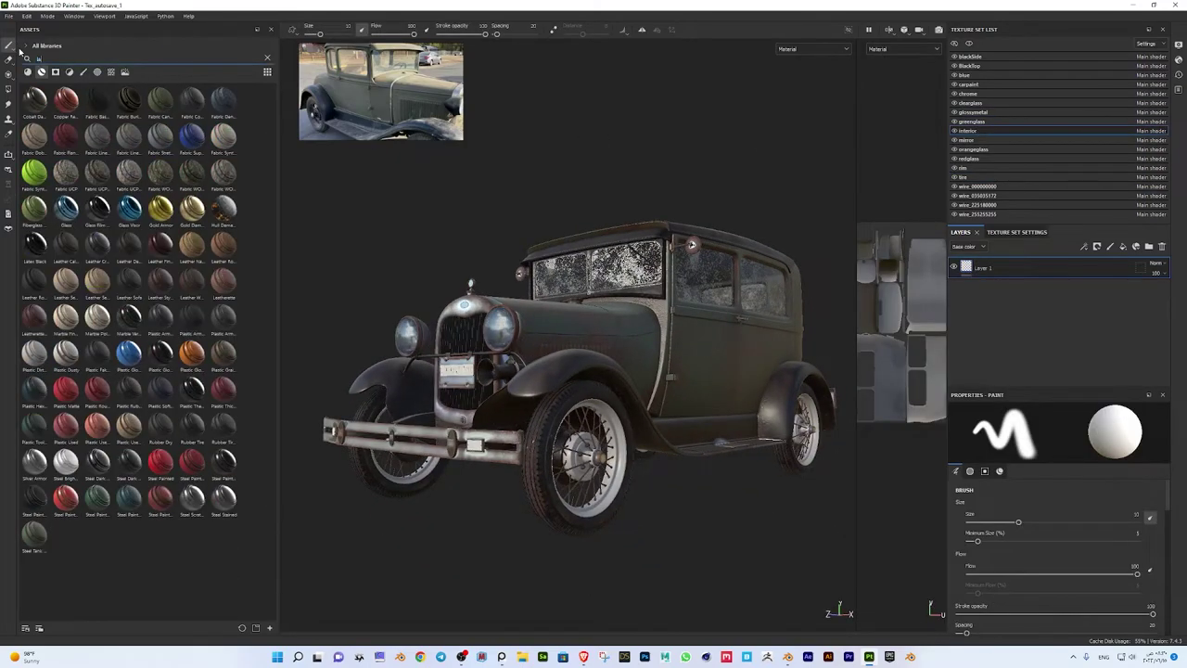
{"action": "type", "text": "lat"}
{"action": "left_click_drag", "start_coordinate": [160, 171], "coordinate": [1020, 296]}
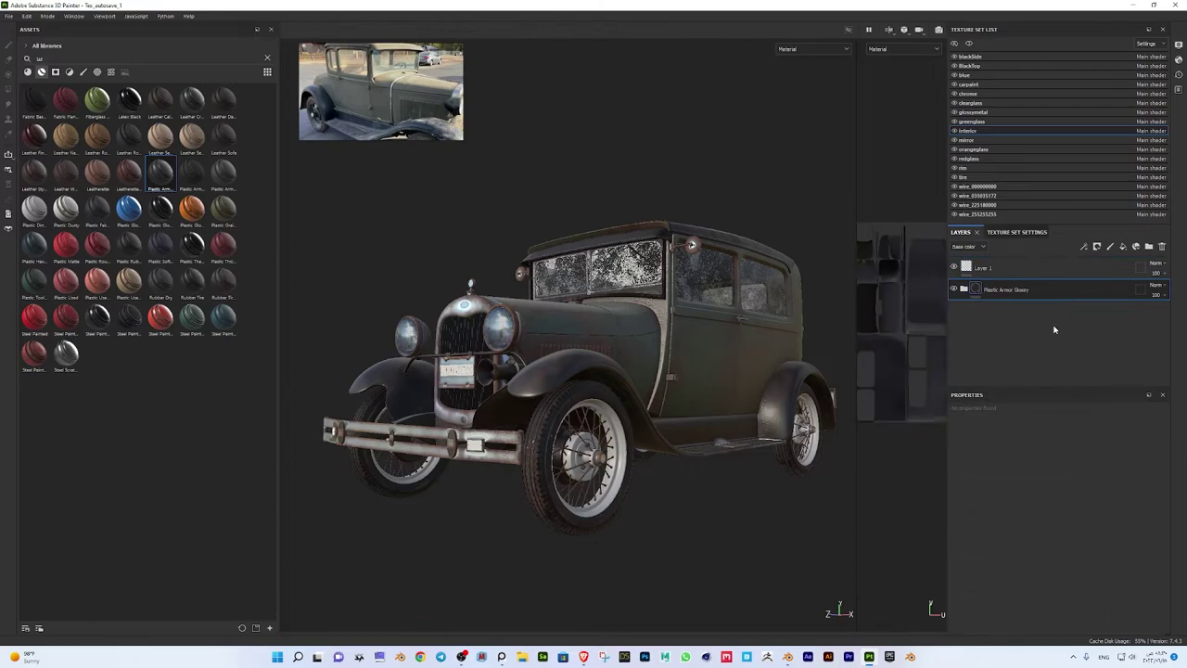
{"action": "left_click_drag", "start_coordinate": [649, 353], "coordinate": [494, 336], "text": "alt"}
Paste the copied glass layers into the orangeglass texture set
{"action": "left_click", "coordinate": [981, 140]}
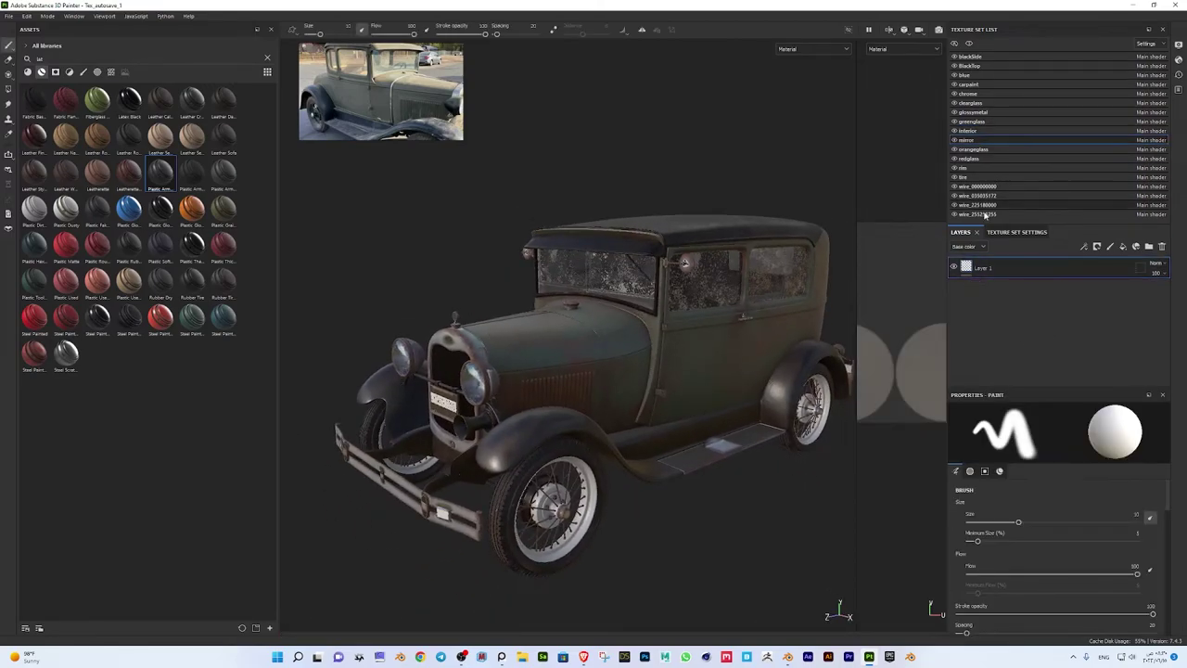
{"action": "left_click", "coordinate": [978, 121]}
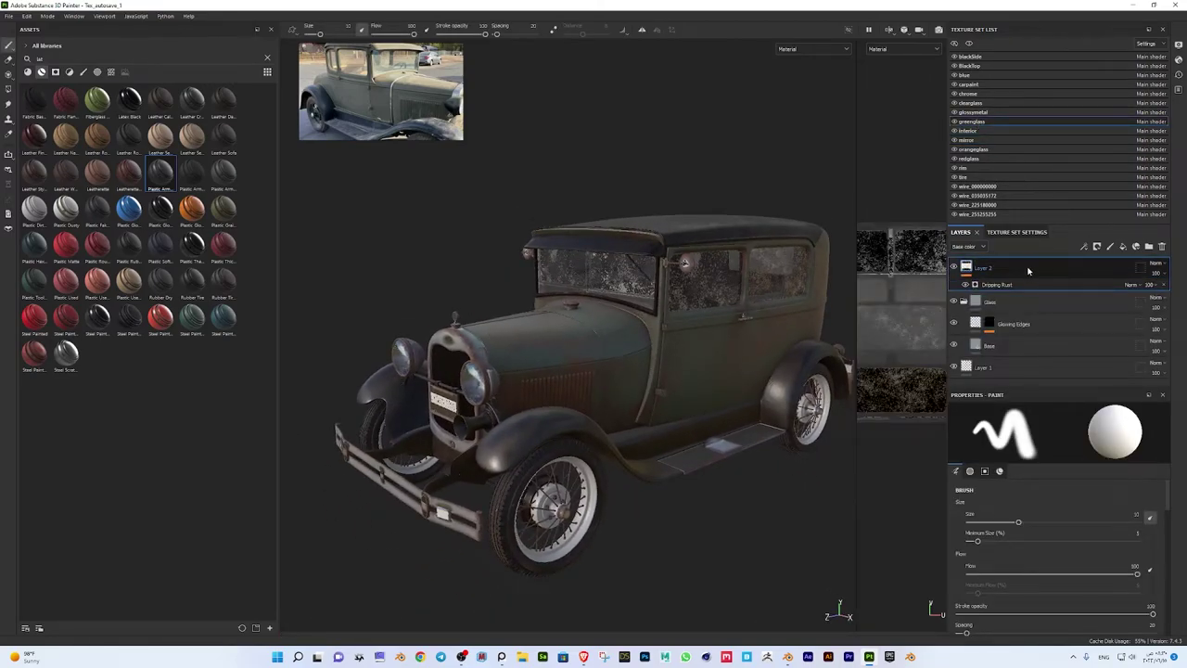
{"action": "left_click", "coordinate": [974, 112]}
{"action": "left_click", "coordinate": [969, 140]}
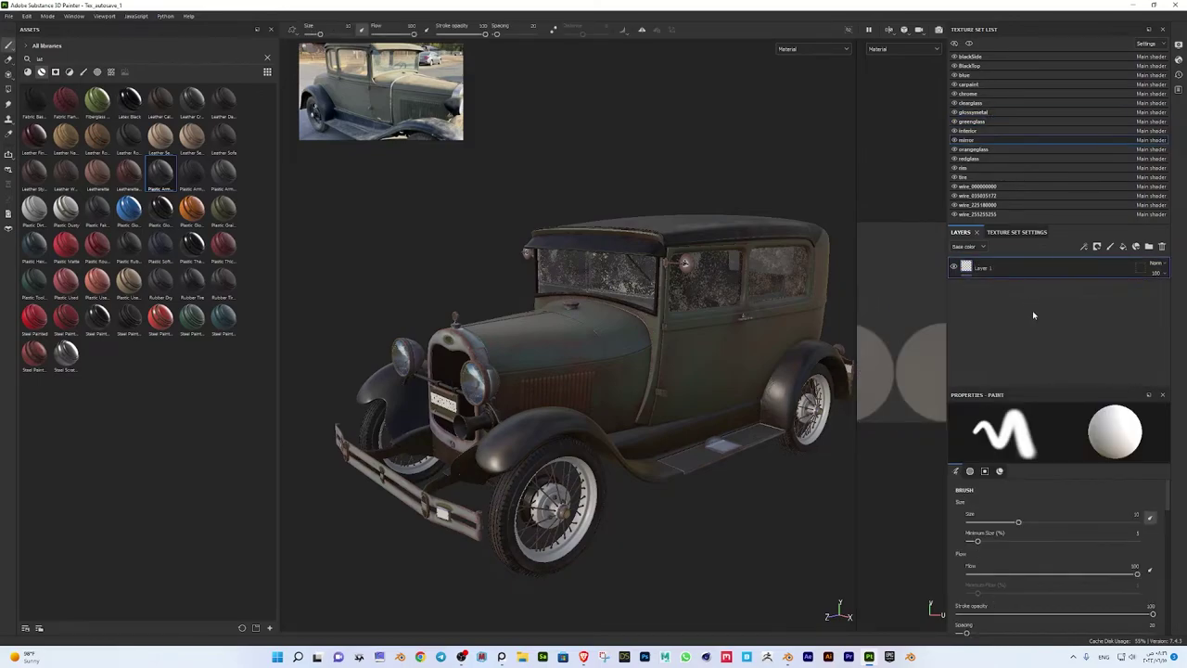
{"action": "left_click", "coordinate": [973, 149]}
{"action": "key", "text": "ctrl+v"}
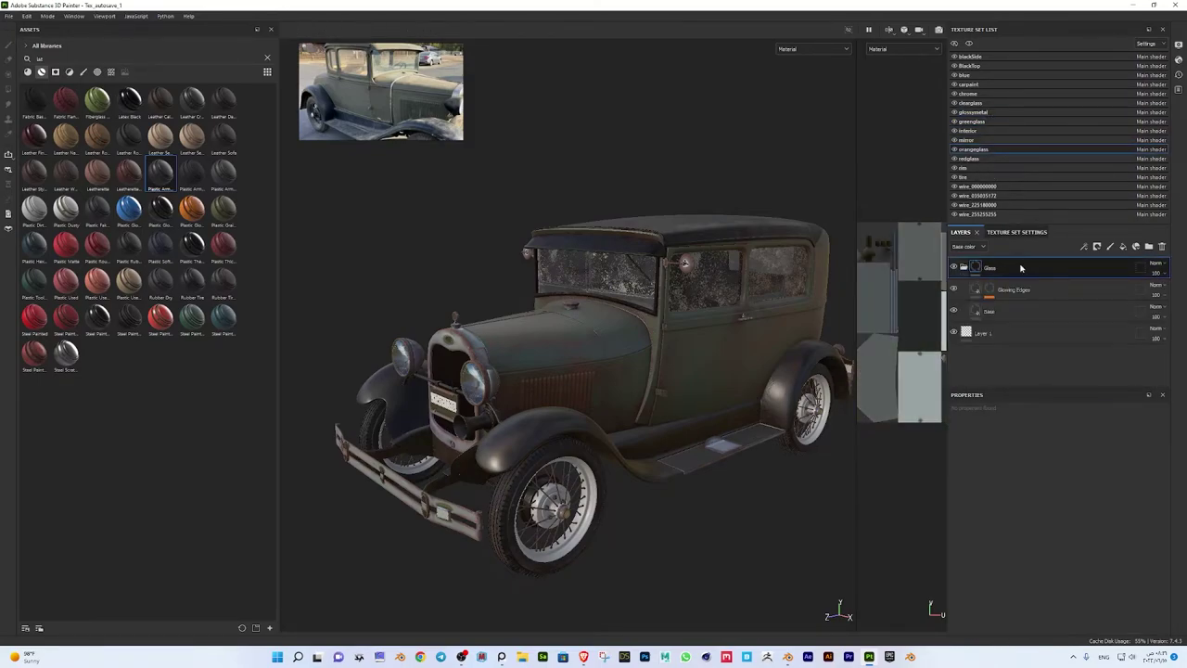
Set the orangeglass Base colour to hex 8D6638
{"action": "left_click", "coordinate": [989, 310]}
{"action": "left_click_drag", "start_coordinate": [556, 389], "coordinate": [612, 390], "text": "alt"}
{"action": "left_click", "coordinate": [990, 510]}
{"action": "type", "text": "8D6638"}
{"action": "key", "text": "Return"}
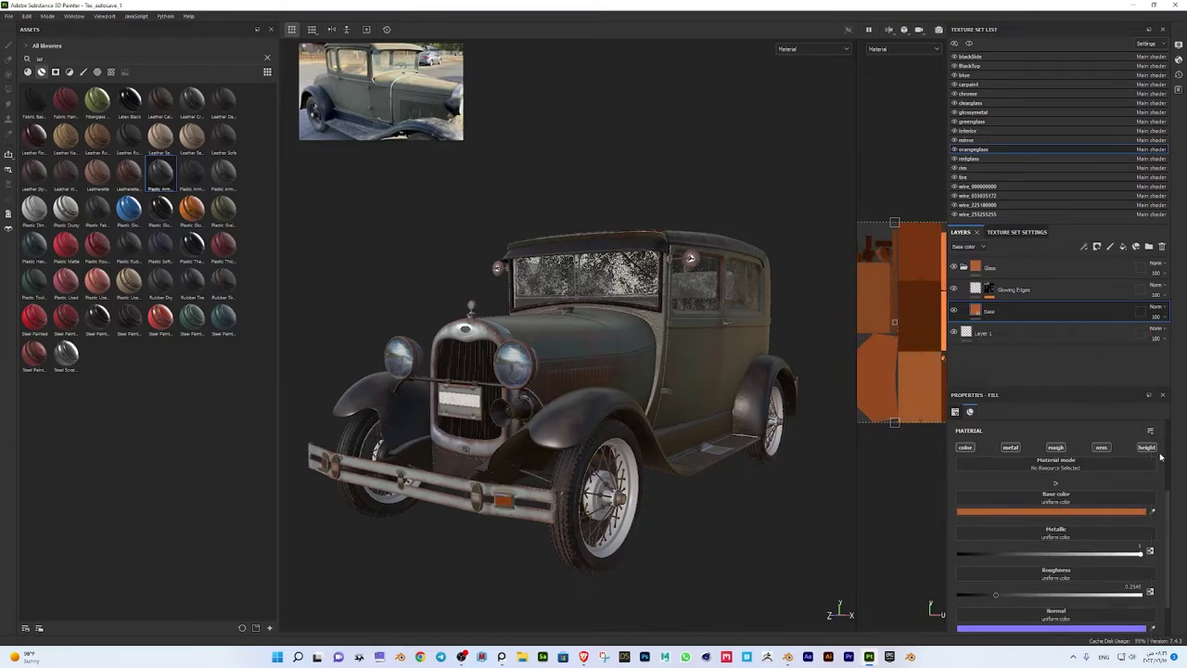
Inspect the settings and layers of the redglass and rim texture sets
{"action": "left_click", "coordinate": [1016, 231]}
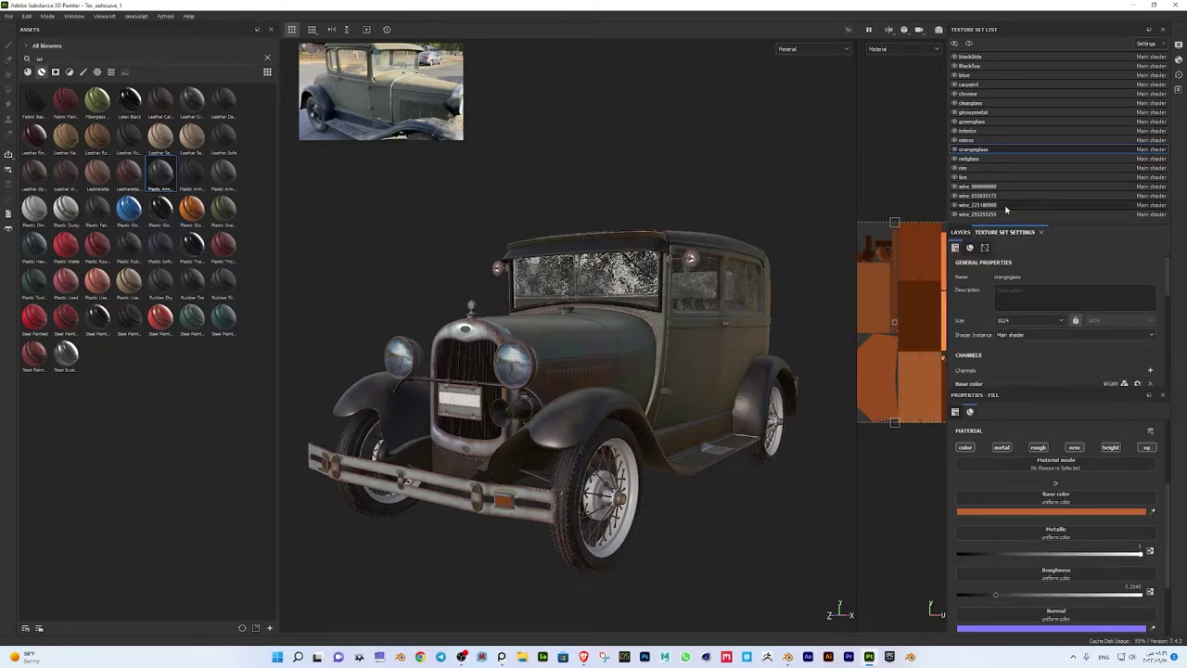
{"action": "left_click", "coordinate": [969, 158]}
{"action": "left_click_drag", "start_coordinate": [700, 408], "coordinate": [1073, 372], "text": "alt"}
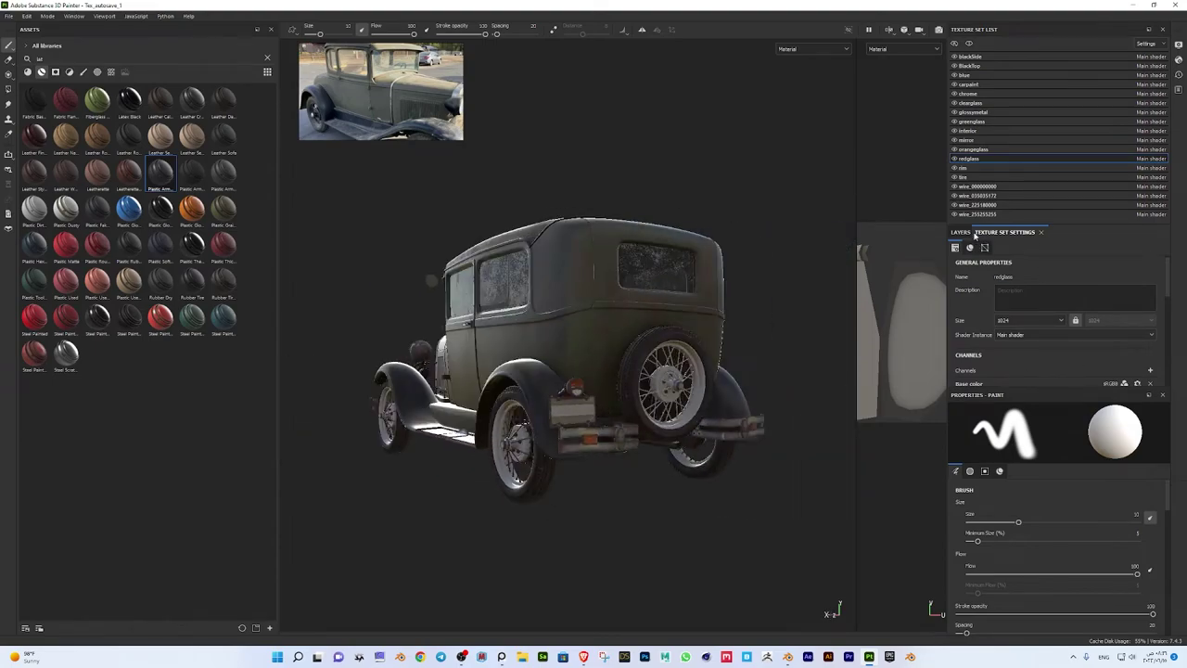
{"action": "left_click", "coordinate": [962, 232]}
{"action": "left_click", "coordinate": [1013, 232]}
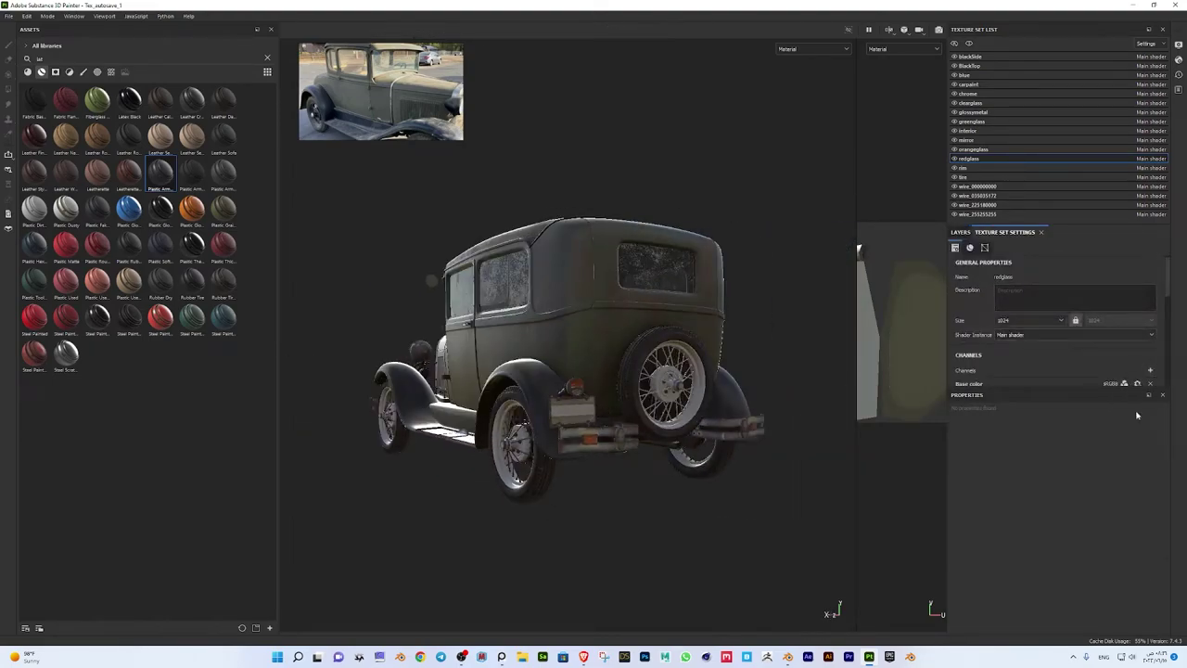
{"action": "left_click", "coordinate": [969, 168]}
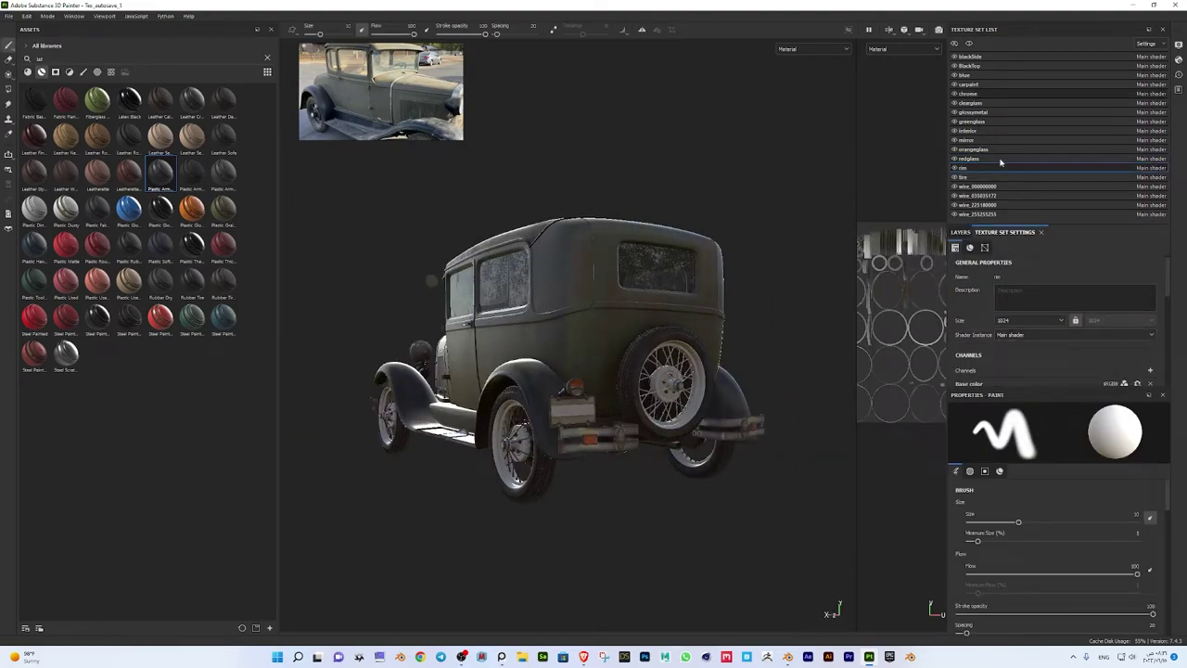
{"action": "left_click", "coordinate": [977, 93]}
{"action": "left_click", "coordinate": [962, 232]}
Select the Rust Fine and Chrome Blue Tint layers, view wire_00000000, then quit with Alt+F4
{"action": "left_click", "coordinate": [964, 167]}
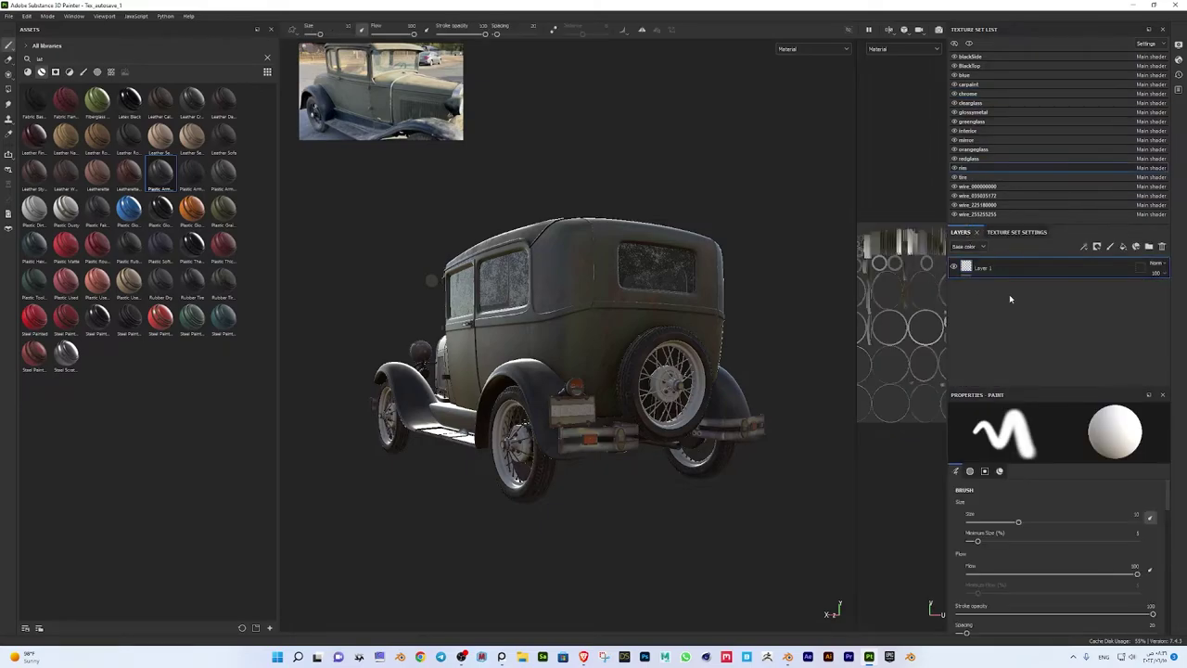
{"action": "left_click", "coordinate": [1026, 290], "text": "ctrl"}
{"action": "left_click_drag", "start_coordinate": [758, 324], "coordinate": [556, 320], "text": "alt"}
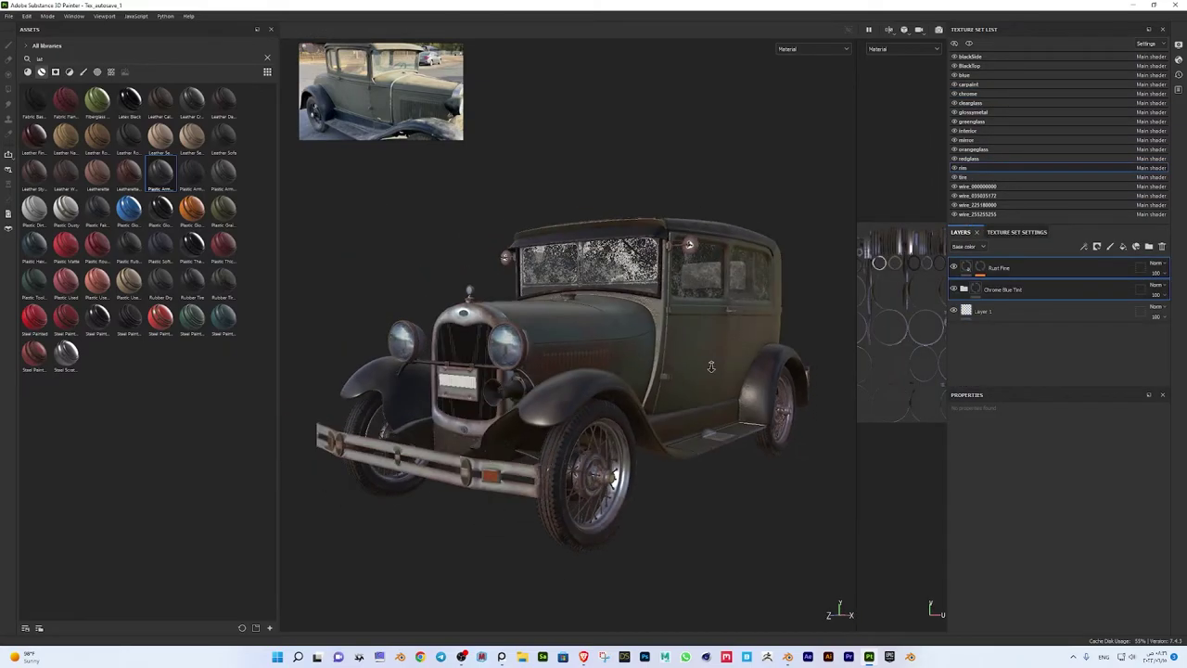
{"action": "left_click", "coordinate": [997, 187]}
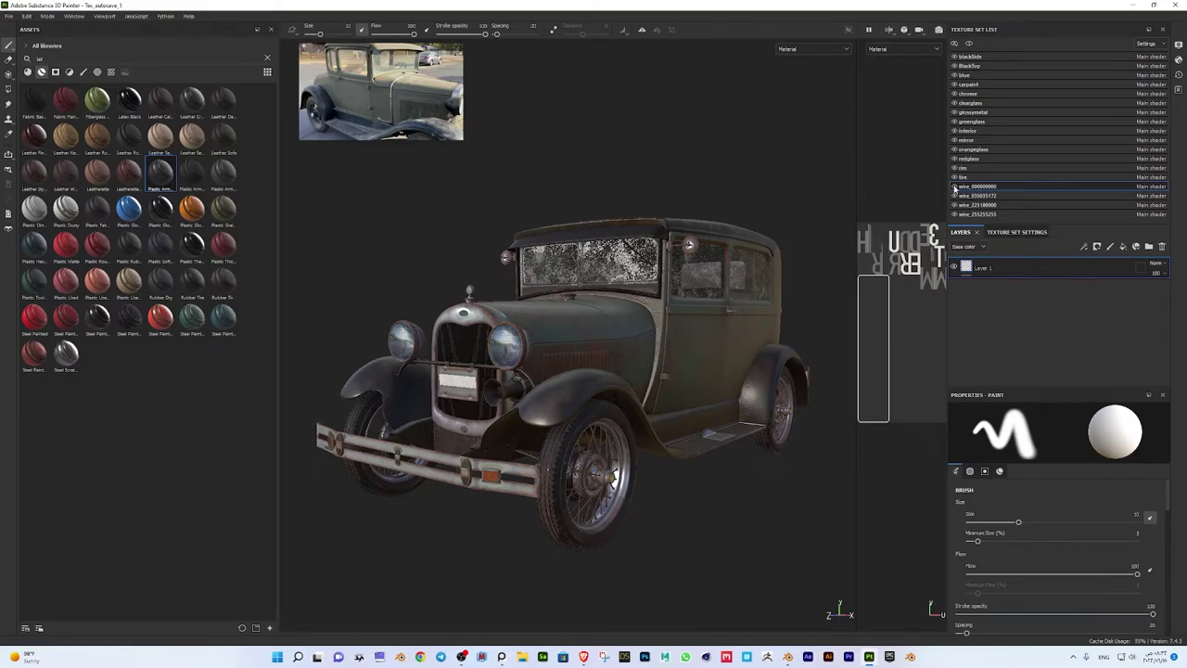
{"action": "left_click_drag", "start_coordinate": [556, 371], "coordinate": [758, 371], "text": "alt"}
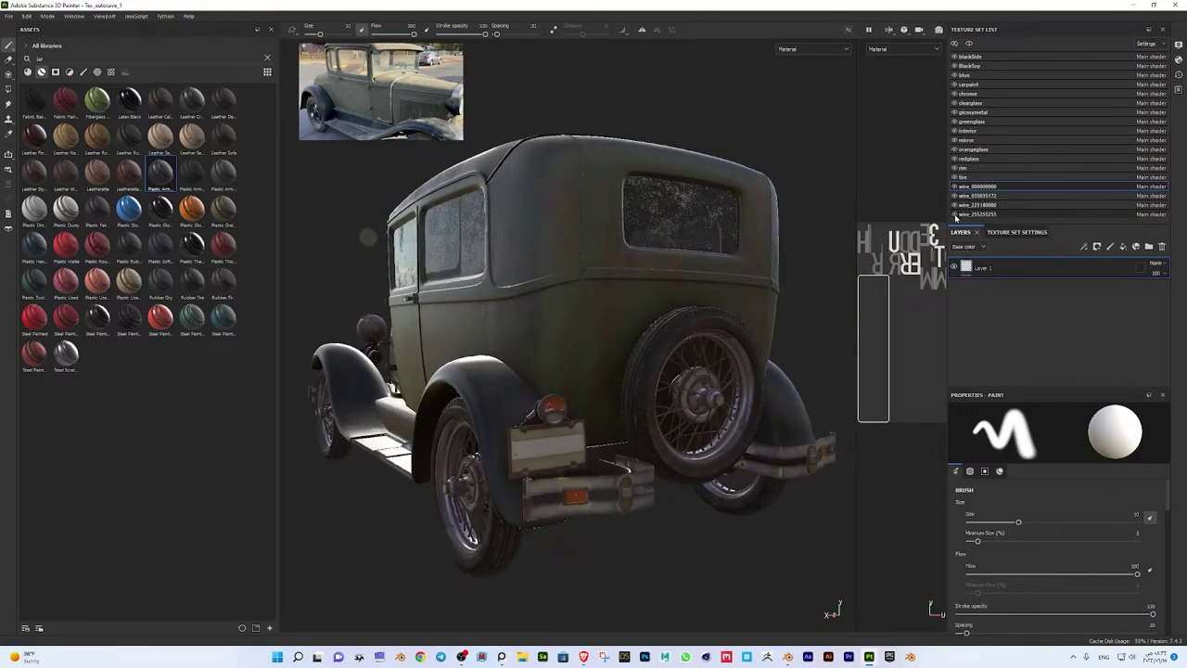
{"action": "mouse_move", "coordinate": [741, 386]}
{"action": "left_mouse_down", "text": "alt"}
{"action": "mouse_move", "coordinate": [610, 387]}
{"action": "mouse_move", "coordinate": [401, 280]}
{"action": "left_mouse_up", "text": "alt"}
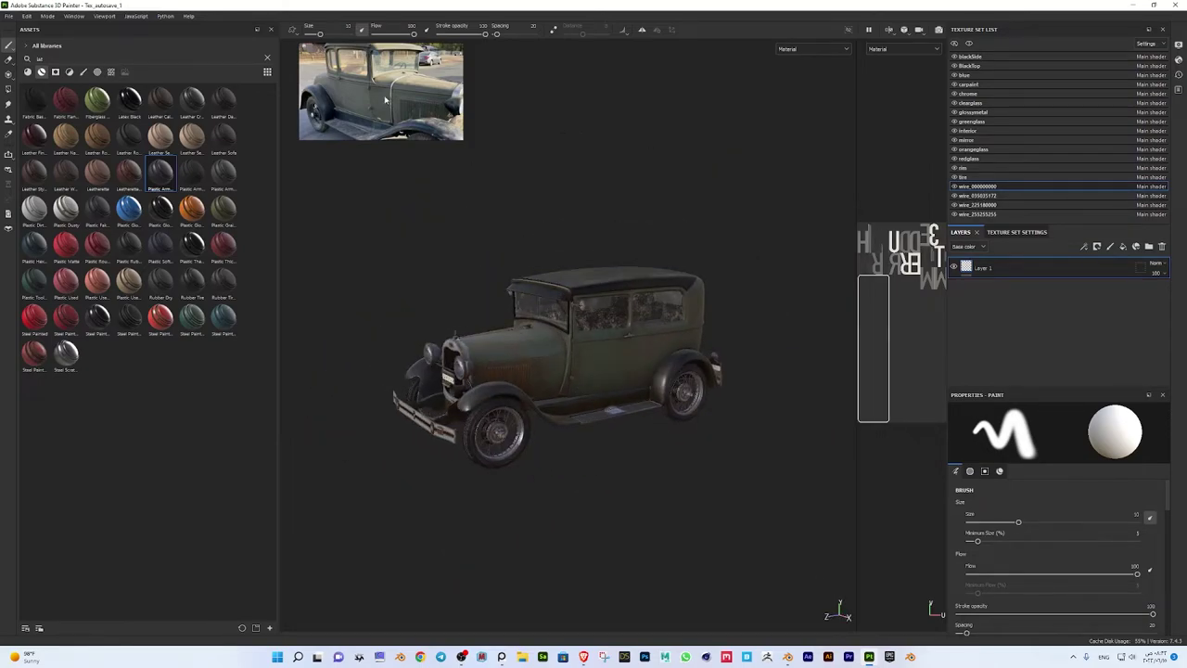
{"action": "key", "text": "alt+F4"}
Confirm Save in the unsaved-changes prompt, then select the greenglass texture set
{"action": "left_click_drag", "start_coordinate": [397, 128], "coordinate": [329, 129], "text": "alt"}
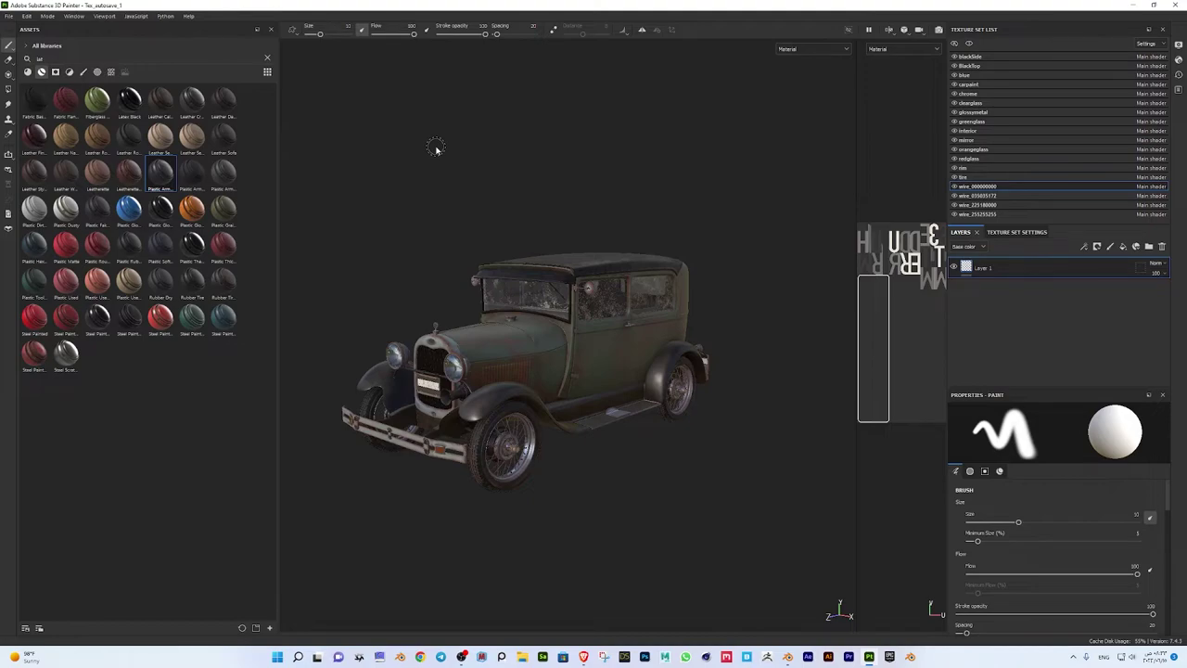
{"action": "left_click_drag", "start_coordinate": [520, 371], "coordinate": [631, 371], "text": "alt"}
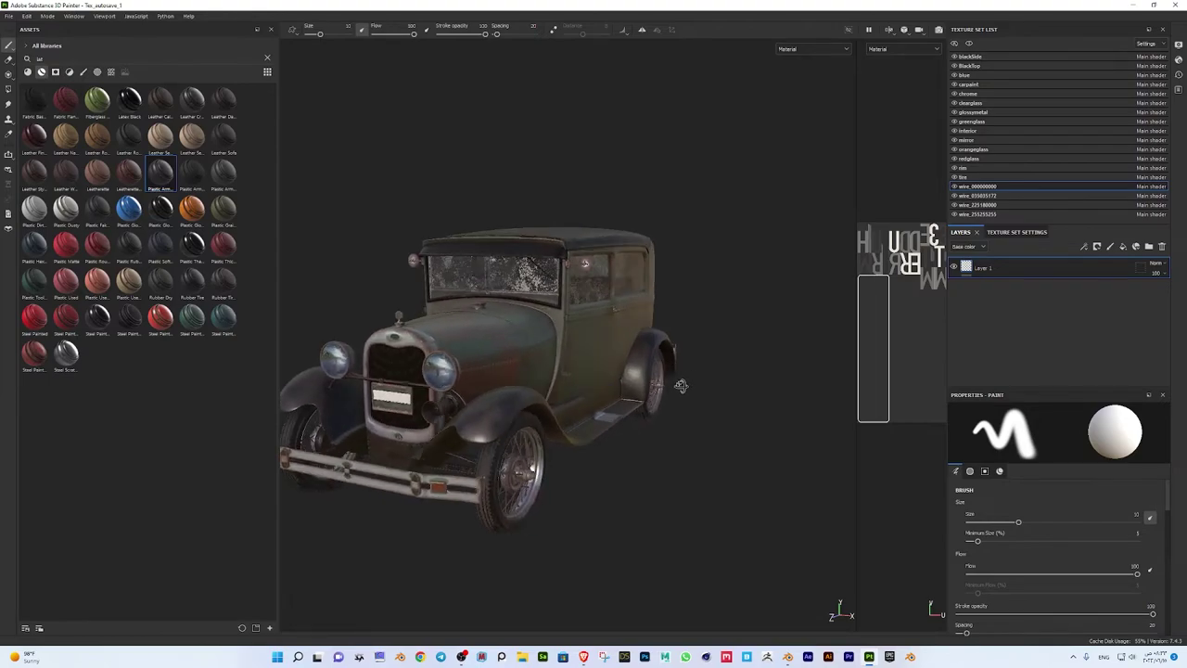
{"action": "left_click", "coordinate": [982, 120]}
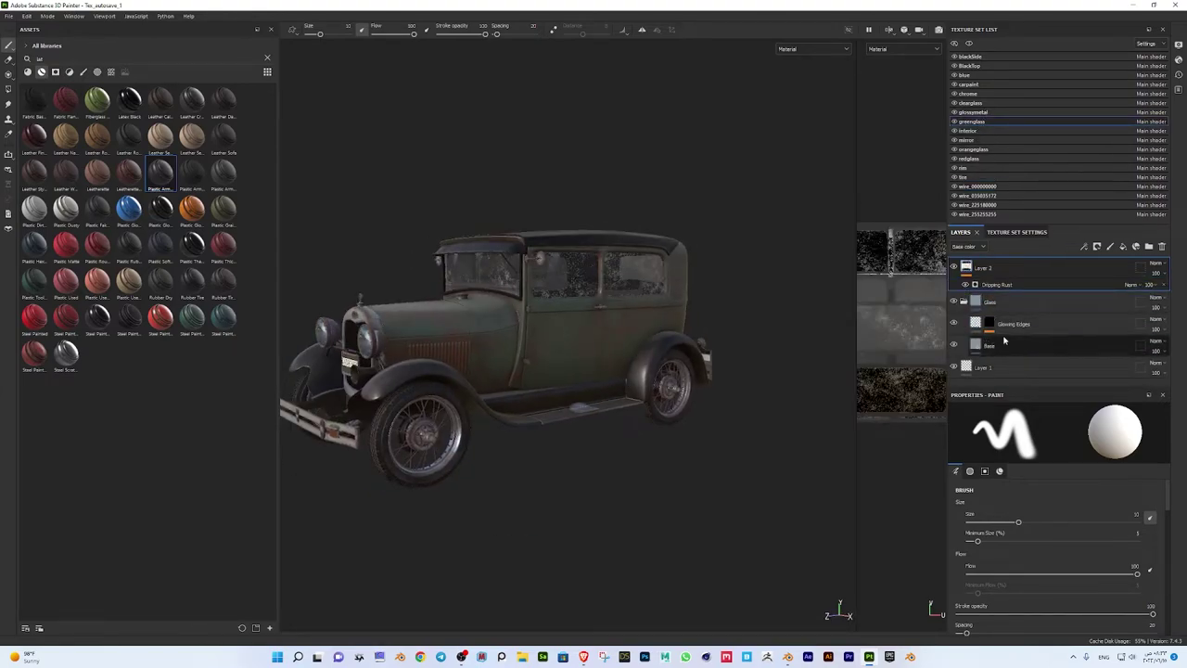
Replace the Dripping Rust Layer 2 with a new paint layer holding a colourless Fill effect
{"action": "left_click", "coordinate": [1162, 245]}
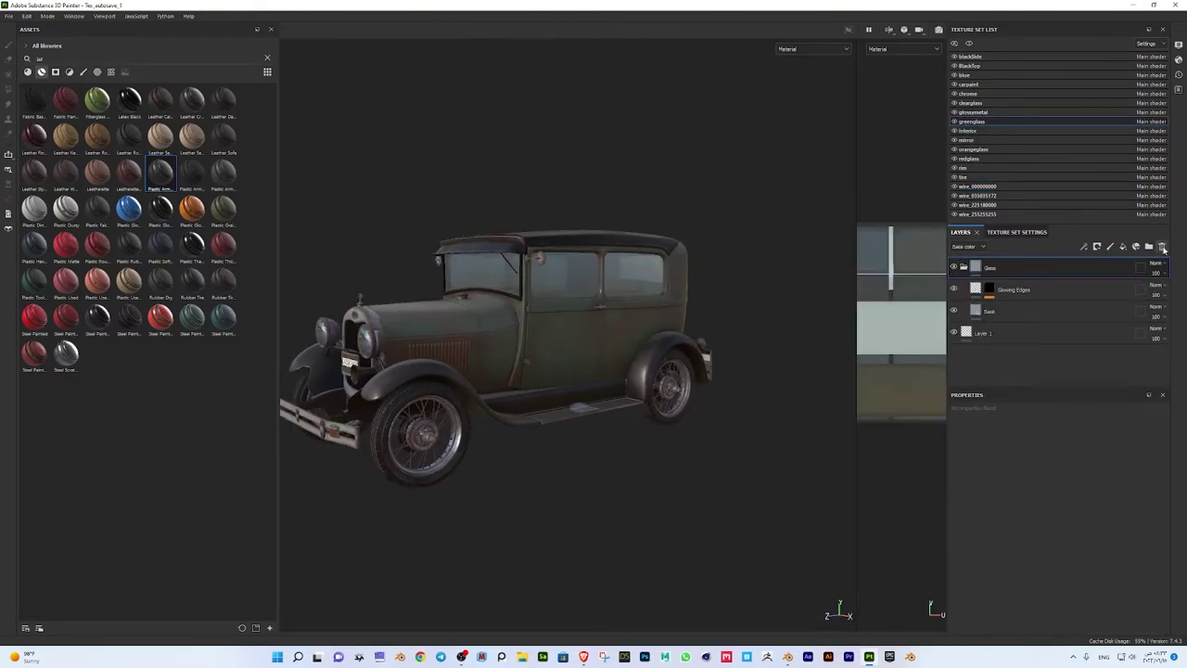
{"action": "left_click", "coordinate": [1110, 247]}
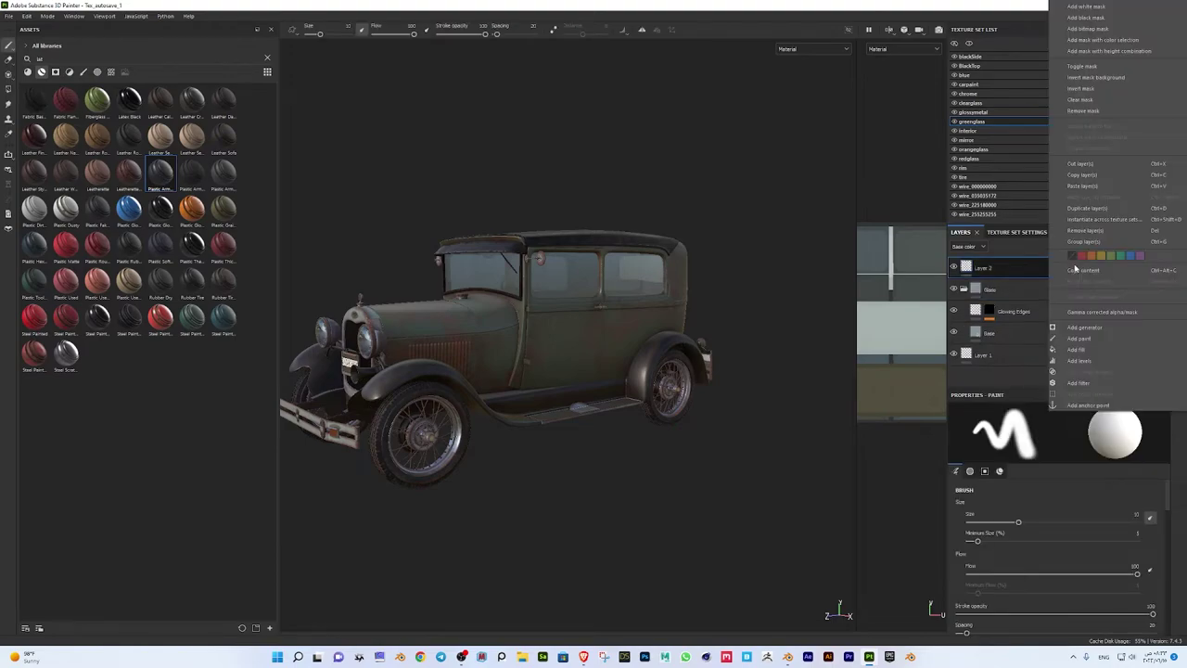
{"action": "right_click", "coordinate": [1073, 267]}
{"action": "left_click", "coordinate": [1096, 351]}
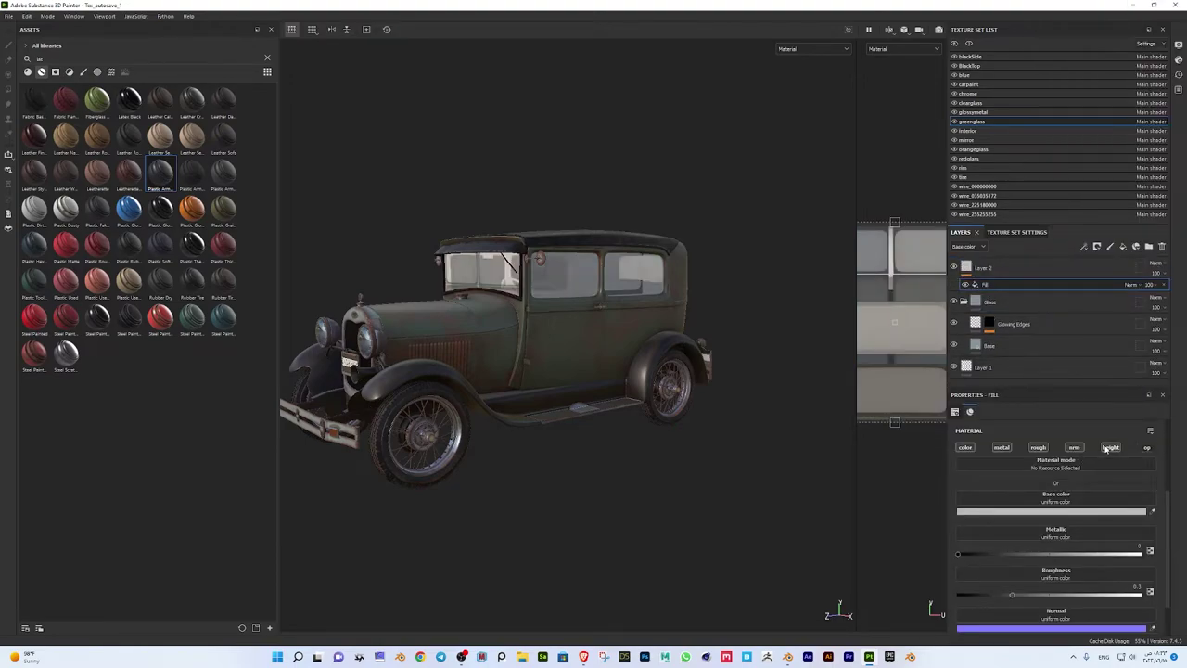
{"action": "left_click", "coordinate": [965, 448]}
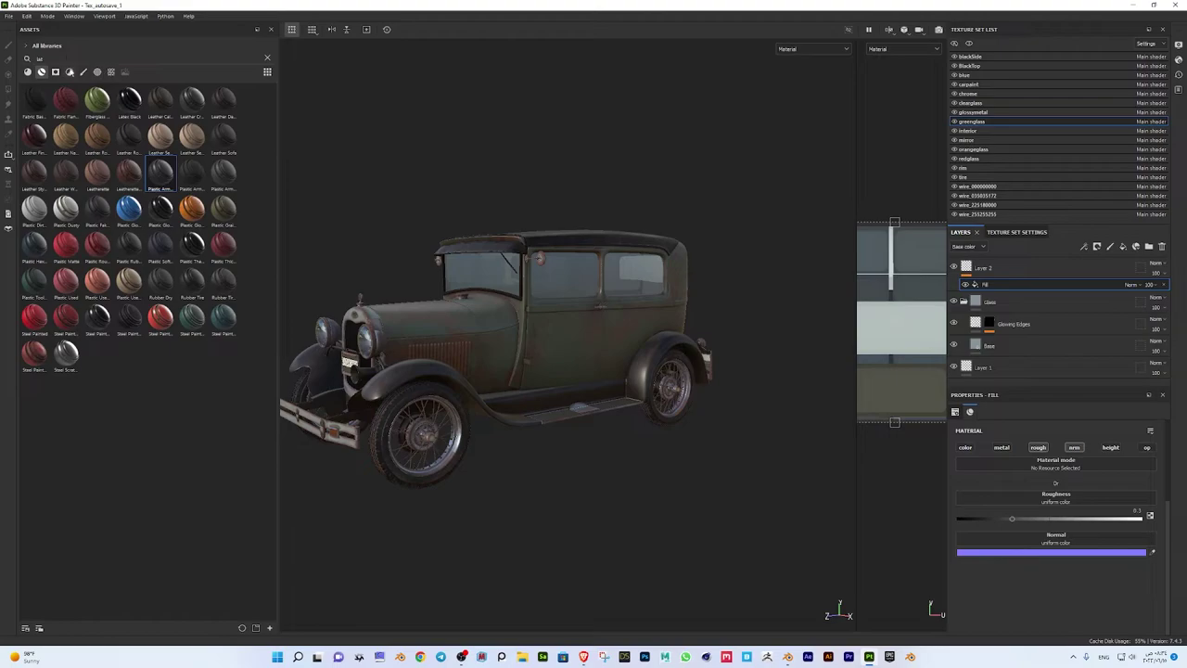
Try Dirt 4 and fingerprints grunge textures in the fill's roughness slot
{"action": "left_click", "coordinate": [125, 72]}
{"action": "key", "text": "BackSpace"}
{"action": "left_click", "coordinate": [110, 72]}
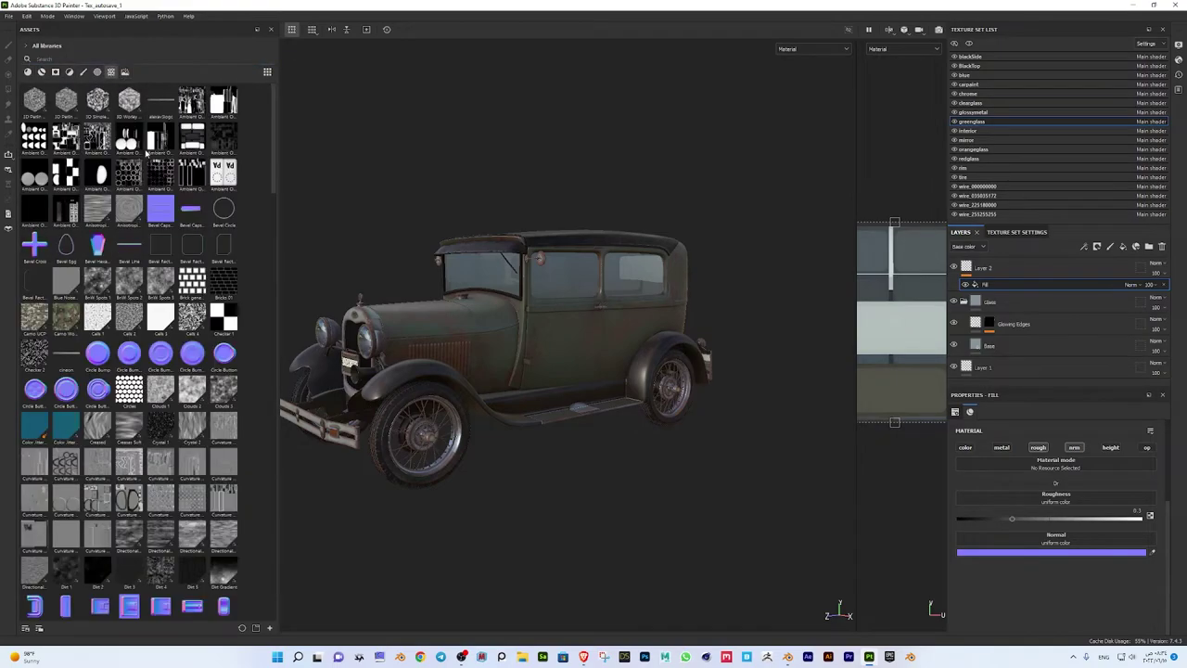
{"action": "scroll", "coordinate": [159, 303], "scroll_direction": "down", "scroll_amount": 5}
{"action": "left_click_drag", "start_coordinate": [160, 341], "coordinate": [1075, 512]}
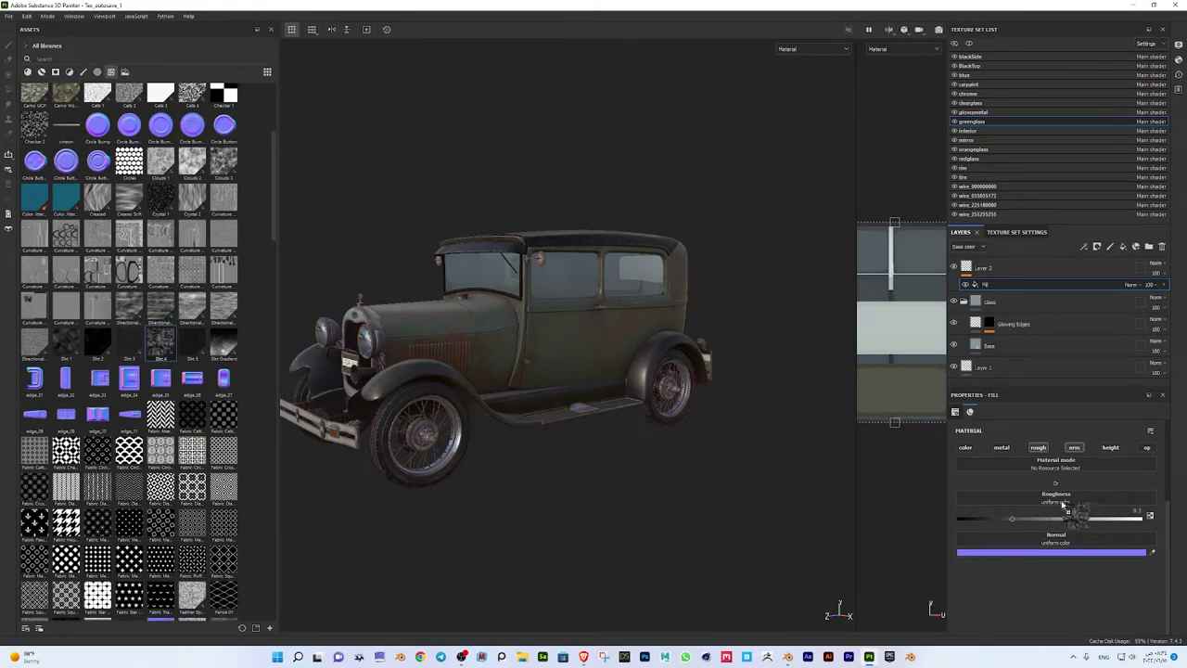
{"action": "key", "text": "f"}
{"action": "key", "text": "ctrl+z"}
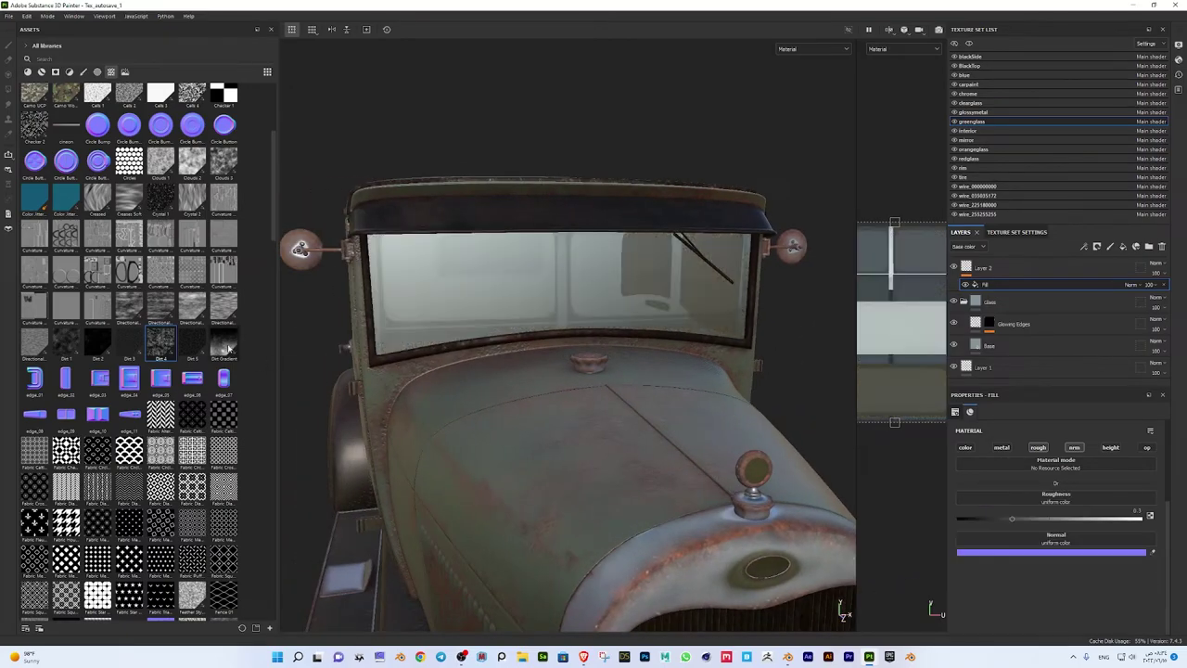
{"action": "left_click_drag", "start_coordinate": [704, 389], "coordinate": [580, 353], "text": "alt"}
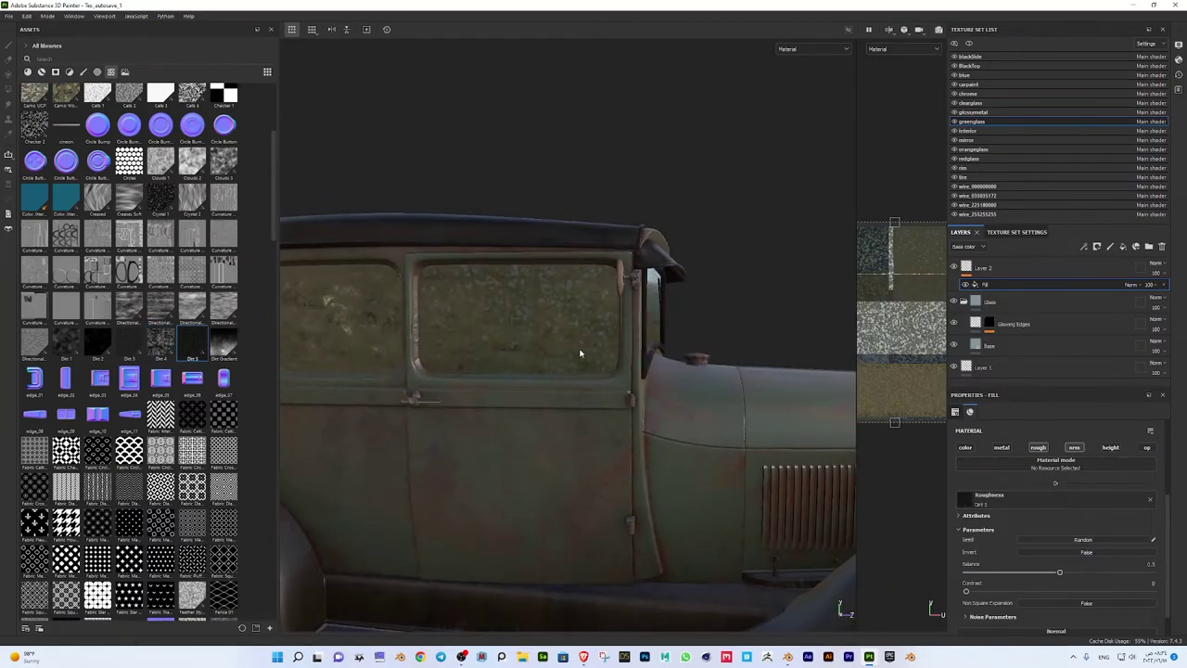
{"action": "scroll", "coordinate": [219, 399], "scroll_direction": "down", "scroll_amount": 5}
{"action": "scroll", "coordinate": [219, 399], "scroll_direction": "down", "scroll_amount": 3}
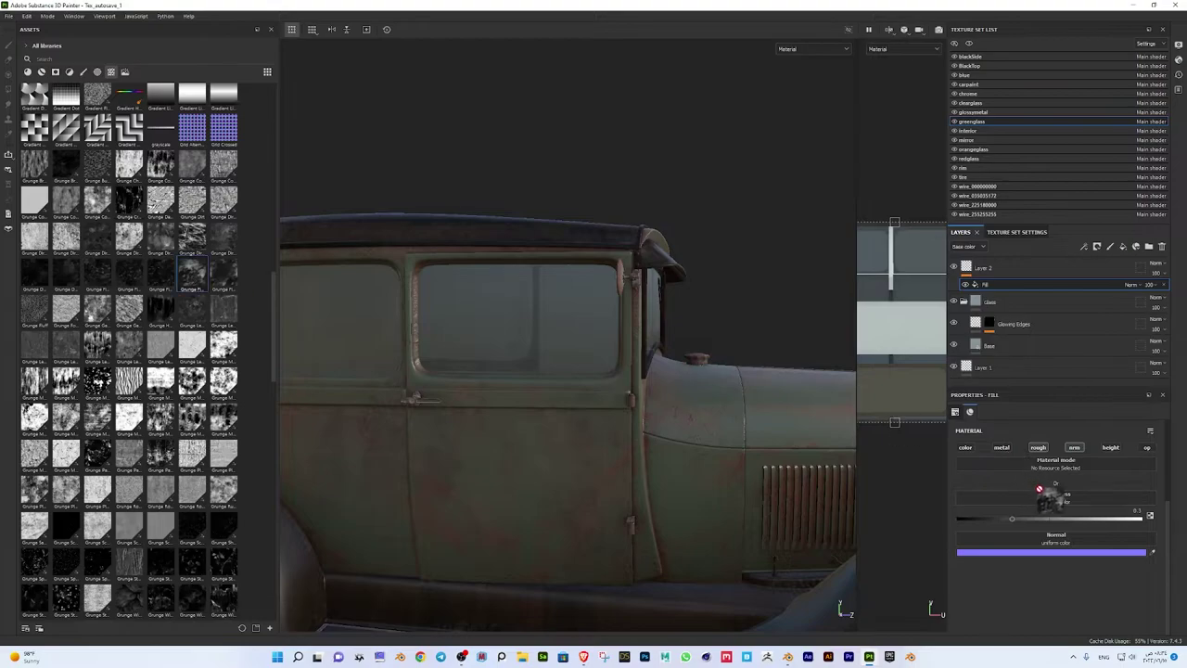
{"action": "left_click_drag", "start_coordinate": [1039, 488], "coordinate": [1048, 497]}
Use Grunge Humidity for roughness and lower the fill opacity to about 0.30
{"action": "left_click_drag", "start_coordinate": [556, 417], "coordinate": [482, 417], "text": "alt"}
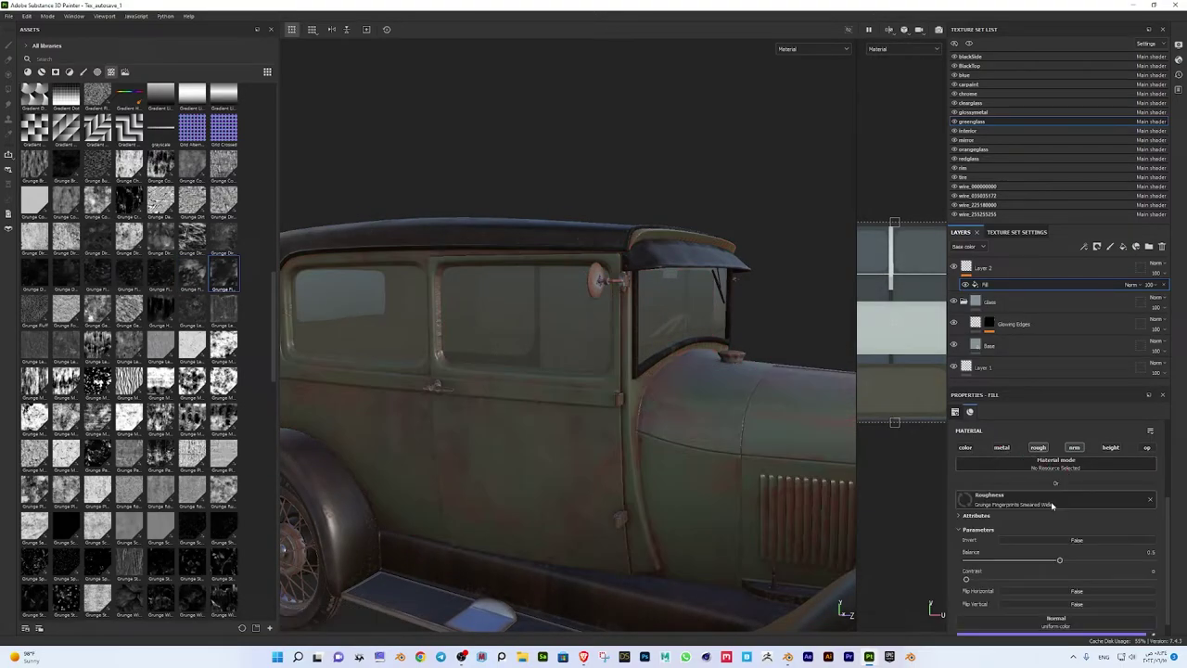
{"action": "left_click_drag", "start_coordinate": [160, 311], "coordinate": [1052, 501]}
{"action": "left_click_drag", "start_coordinate": [742, 390], "coordinate": [649, 385], "text": "alt"}
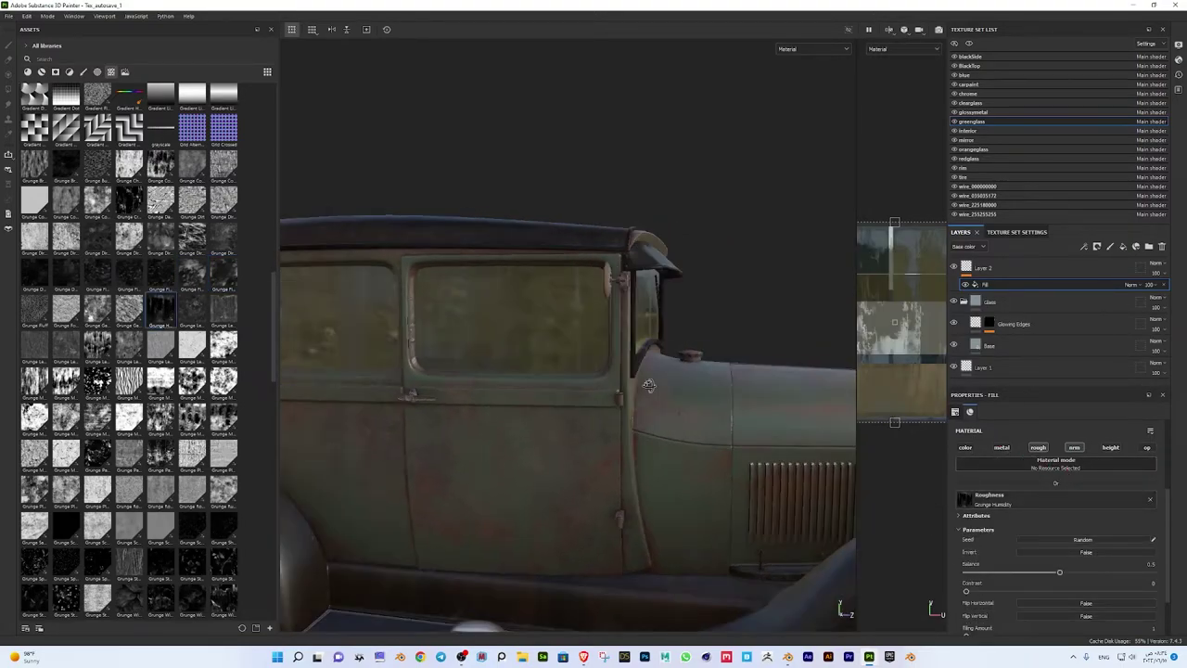
{"action": "scroll", "coordinate": [1114, 557], "scroll_direction": "up", "scroll_amount": 1}
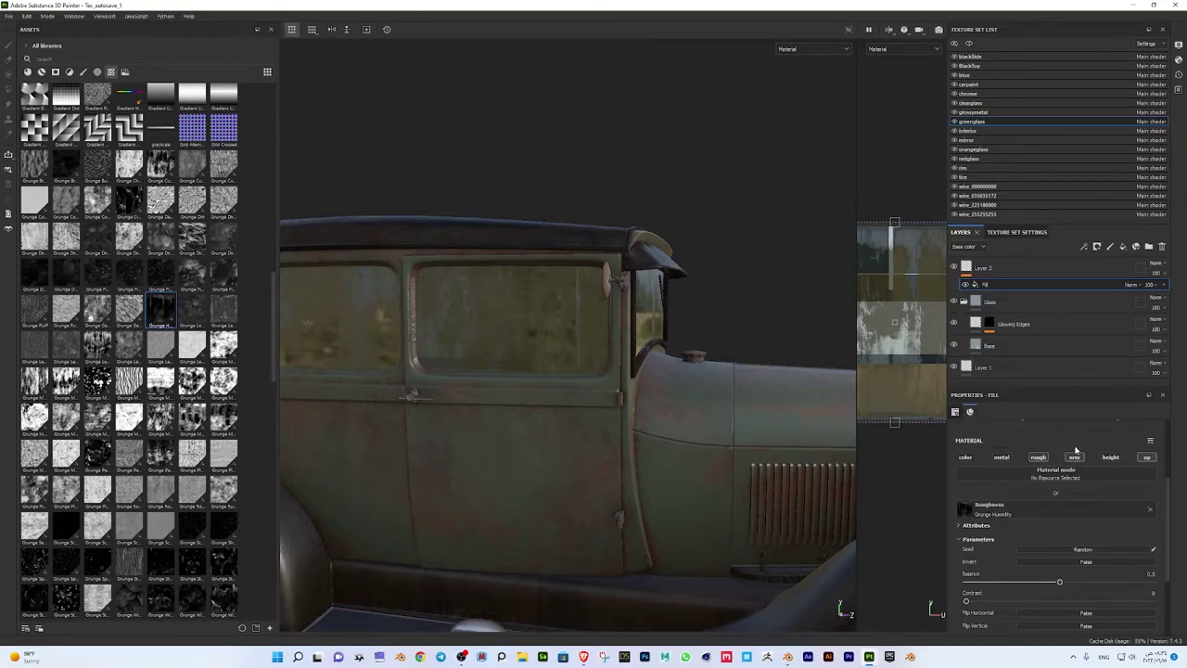
{"action": "scroll", "coordinate": [1079, 506], "scroll_direction": "down", "scroll_amount": 2}
{"action": "left_click_drag", "start_coordinate": [1142, 621], "coordinate": [1013, 635]}
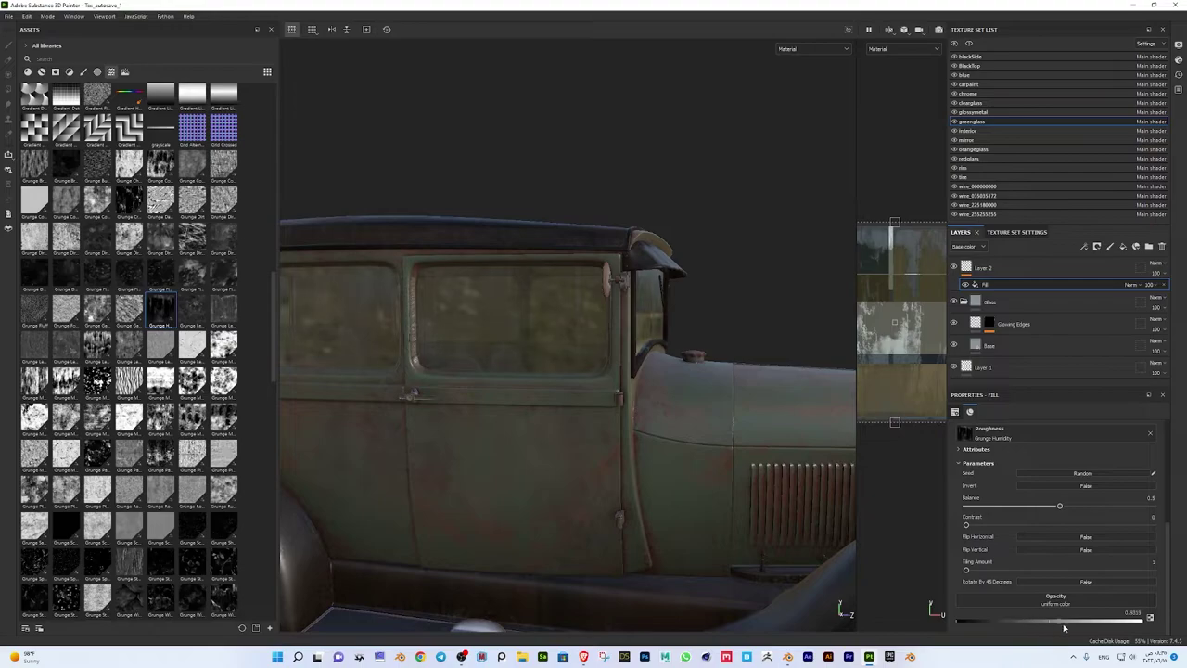
{"action": "left_click_drag", "start_coordinate": [594, 417], "coordinate": [709, 426], "text": "alt"}
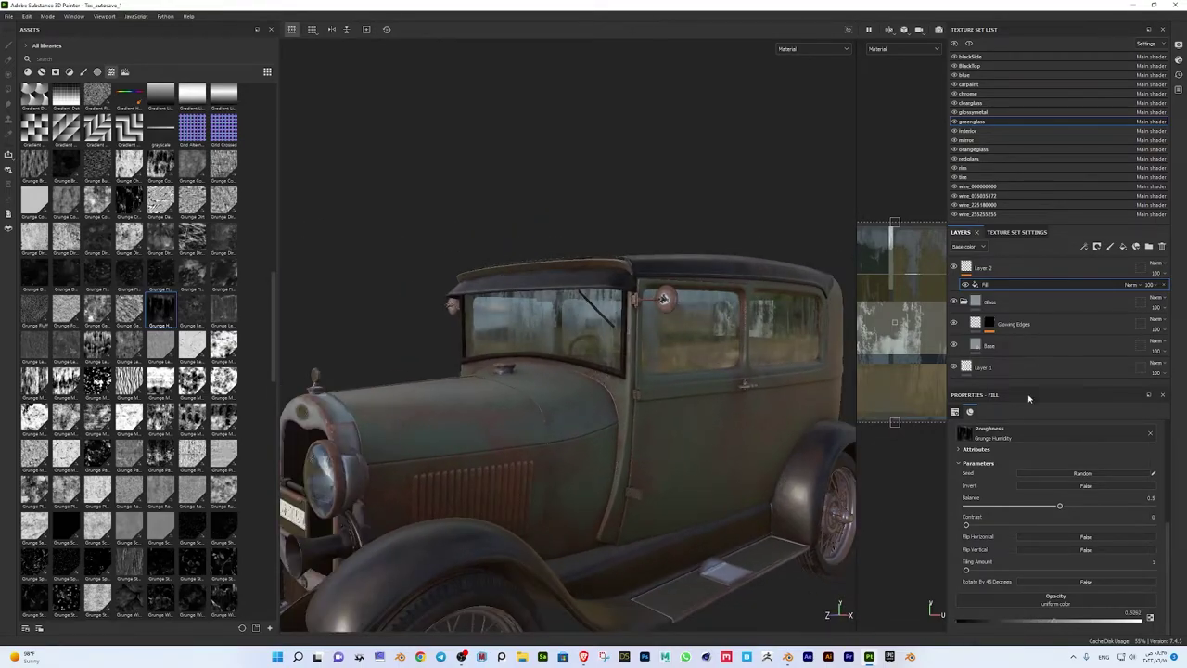
{"action": "scroll", "coordinate": [972, 485], "scroll_direction": "up", "scroll_amount": 5}
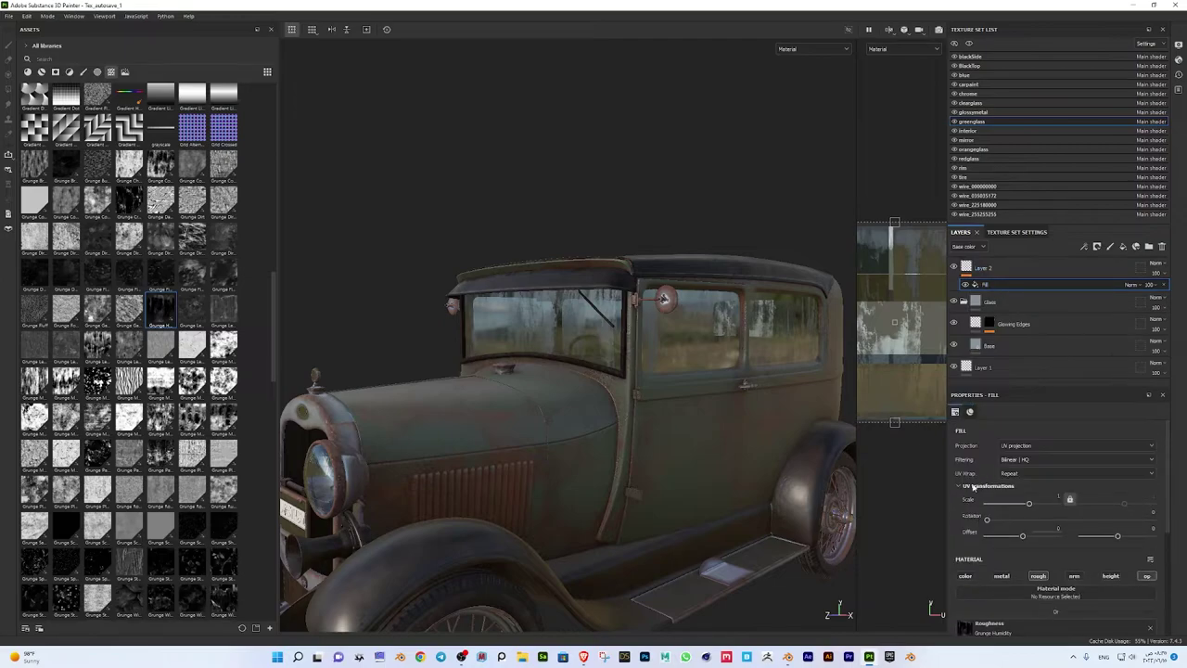
{"action": "scroll", "coordinate": [973, 486], "scroll_direction": "down", "scroll_amount": 5}
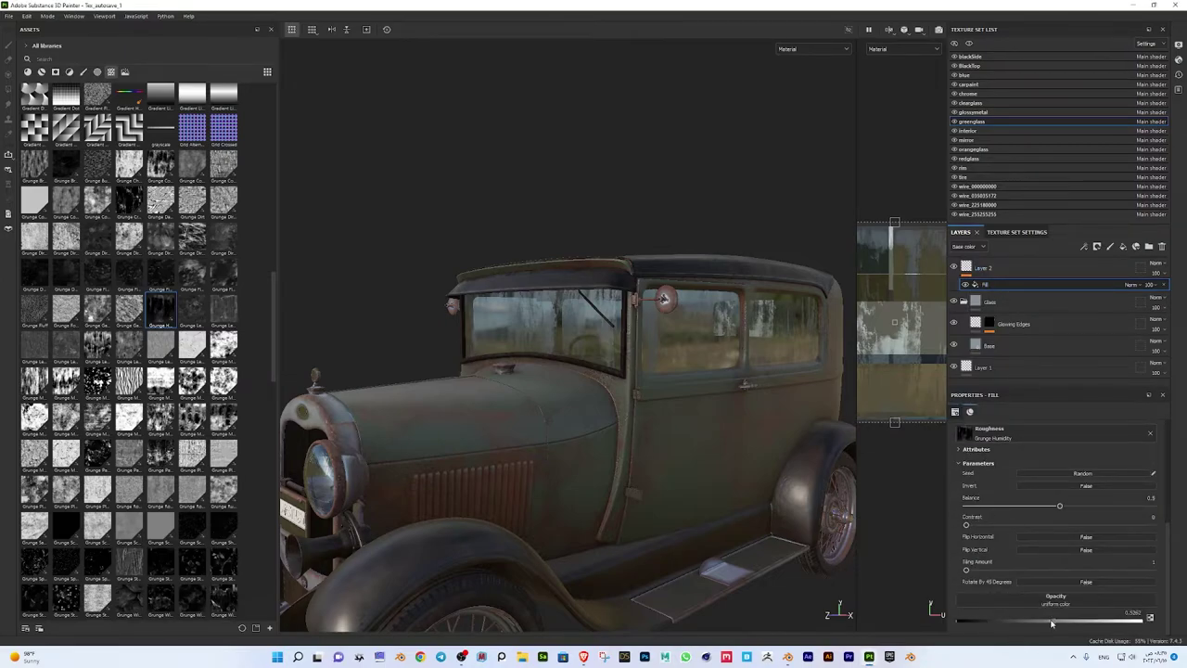
{"action": "left_click_drag", "start_coordinate": [787, 404], "coordinate": [453, 449], "text": "alt"}
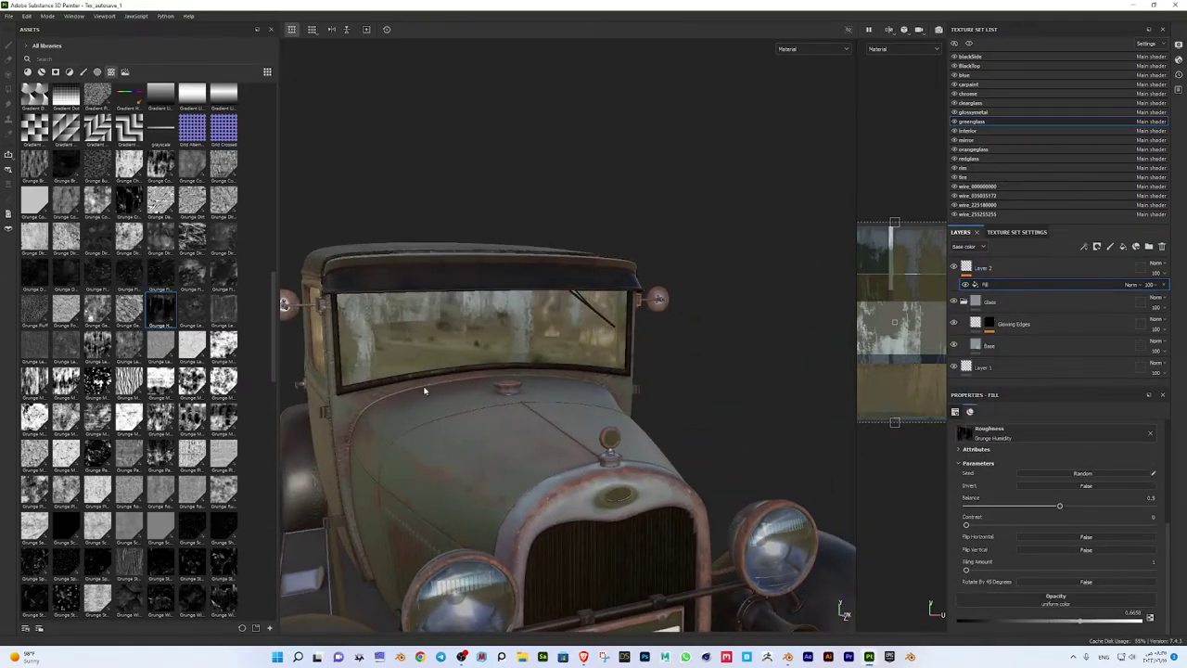
Swap the roughness grunge to Grunge Stains Leaky
{"action": "left_click_drag", "start_coordinate": [224, 422], "coordinate": [969, 433]}
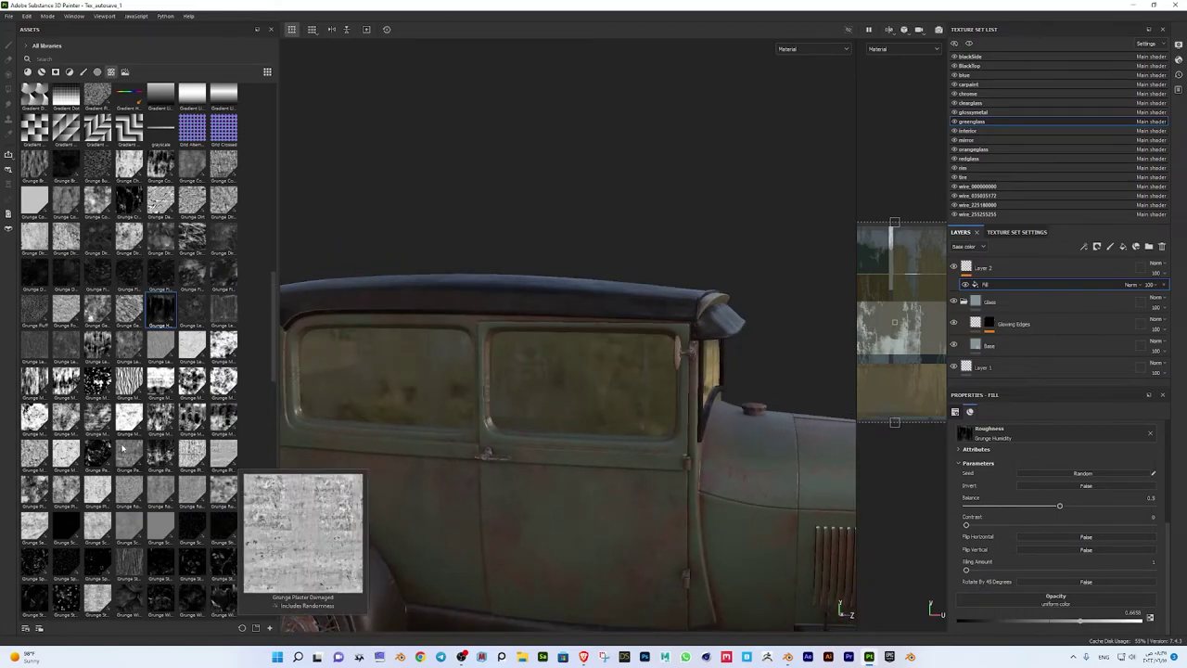
{"action": "left_click_drag", "start_coordinate": [223, 561], "coordinate": [1034, 468]}
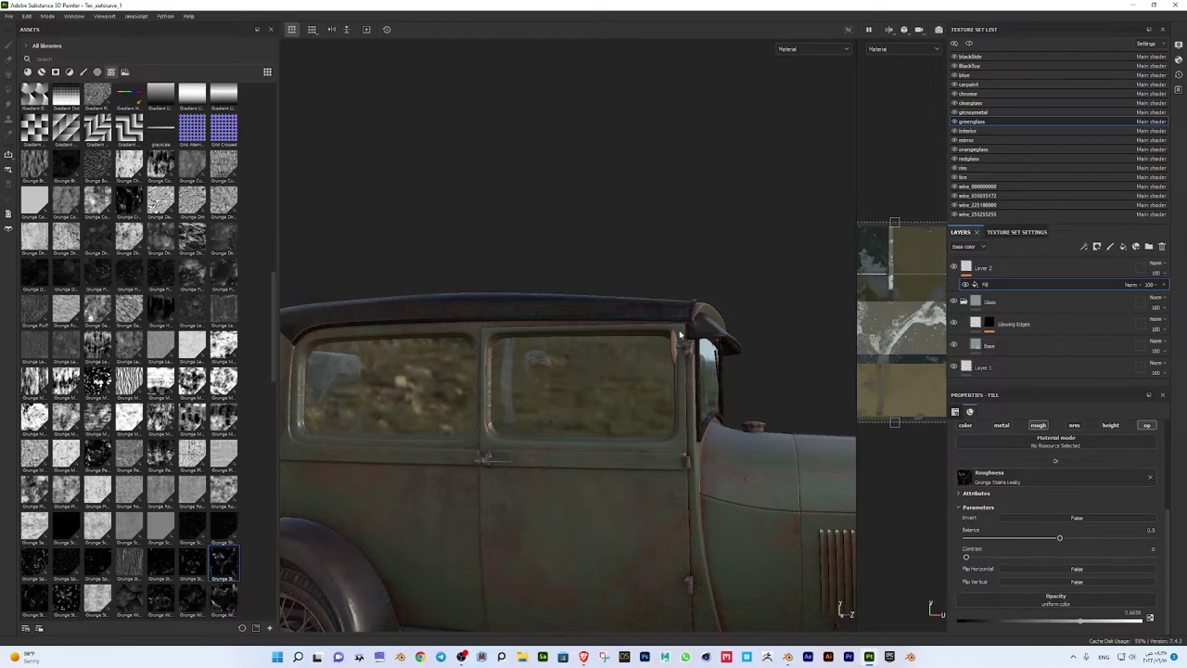
{"action": "left_click", "coordinate": [1016, 232]}
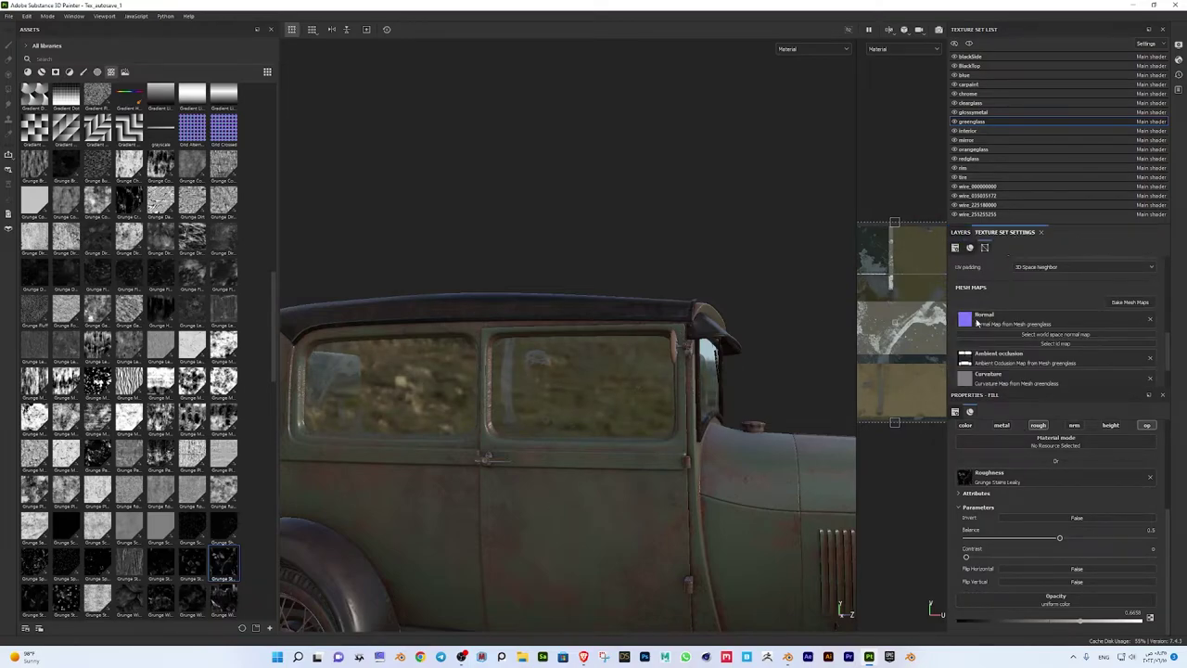
{"action": "left_click", "coordinate": [960, 232]}
{"action": "scroll", "coordinate": [1029, 482], "scroll_direction": "up", "scroll_amount": 3}
Switch the window grime fill's projection to tri-planar
{"action": "left_click", "coordinate": [1027, 441]}
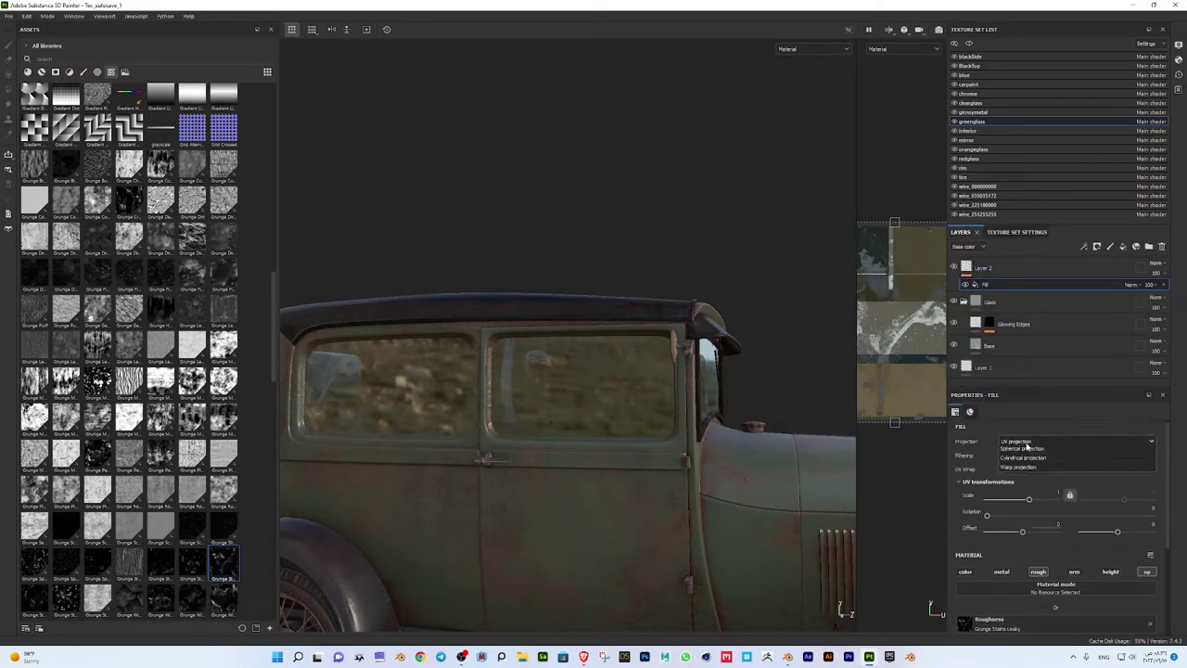
{"action": "left_click", "coordinate": [1026, 448]}
{"action": "scroll", "coordinate": [648, 396], "scroll_direction": "down", "scroll_amount": 5}
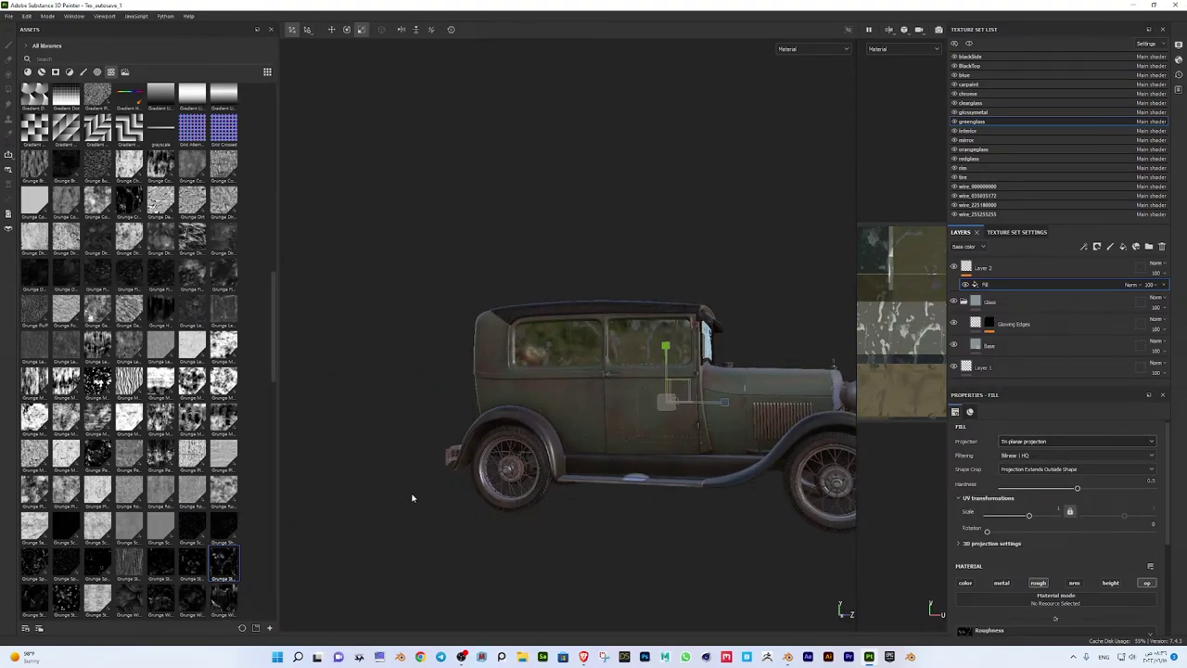
{"action": "scroll", "coordinate": [139, 371], "scroll_direction": "down", "scroll_amount": 5}
{"action": "scroll", "coordinate": [139, 371], "scroll_direction": "up", "scroll_amount": 3}
Try Grunge Wood Soft and other grunge maps in the glass Roughness slot
{"action": "mouse_move", "coordinate": [224, 405]}
{"action": "left_mouse_down"}
{"action": "mouse_move", "coordinate": [909, 482]}
{"action": "mouse_move", "coordinate": [906, 532]}
{"action": "left_mouse_up"}
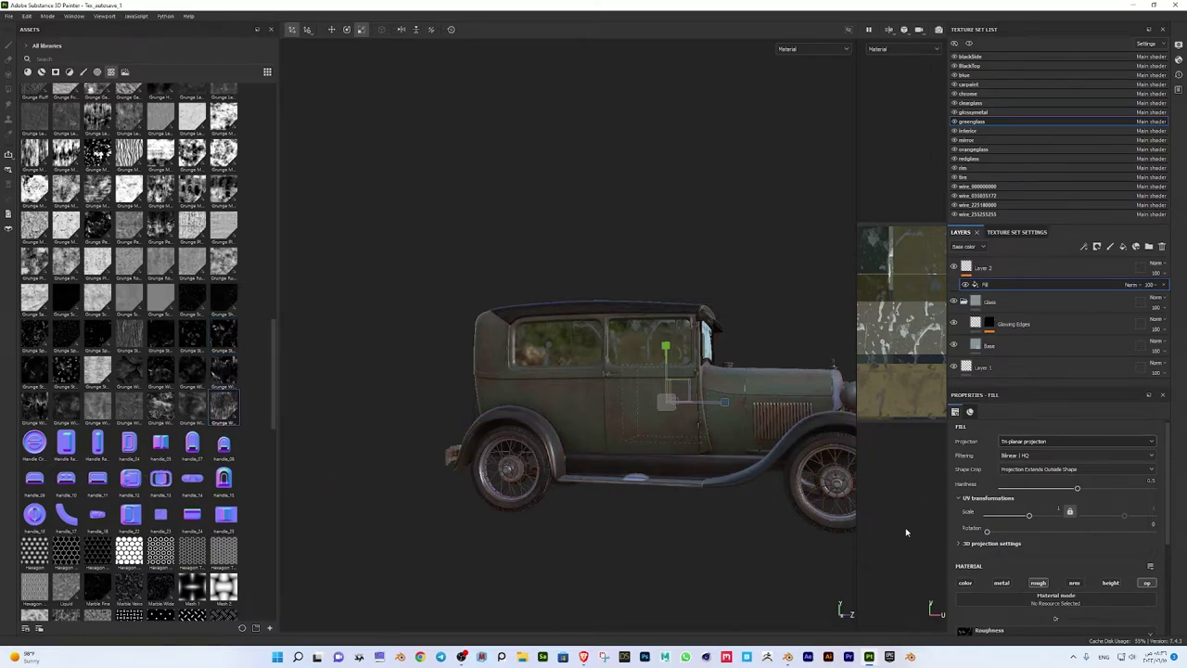
{"action": "scroll", "coordinate": [973, 553], "scroll_direction": "down", "scroll_amount": 3}
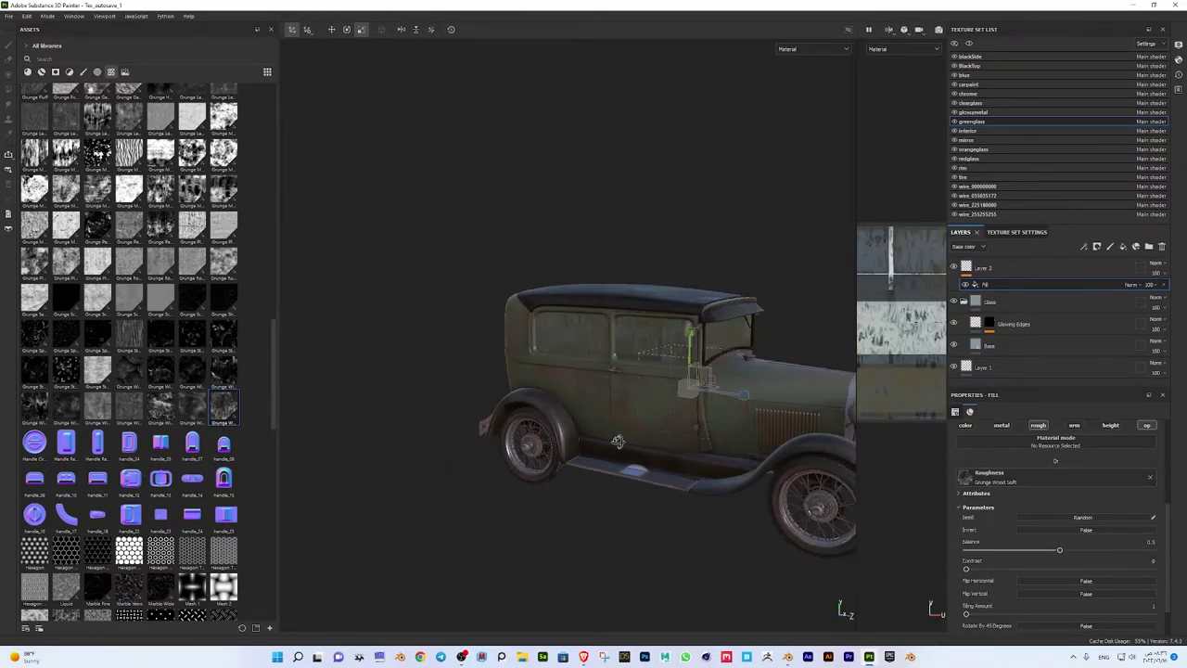
{"action": "left_click_drag", "start_coordinate": [159, 406], "coordinate": [1020, 481]}
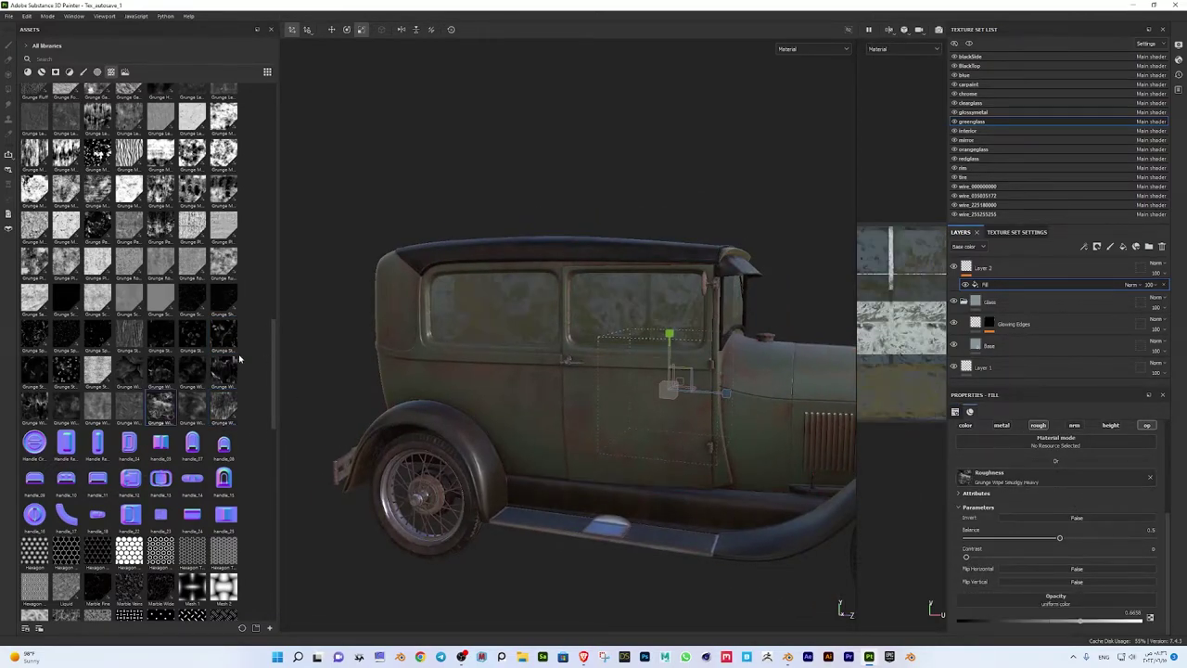
{"action": "left_click_drag", "start_coordinate": [67, 371], "coordinate": [968, 478]}
{"action": "scroll", "coordinate": [203, 429], "scroll_direction": "down", "scroll_amount": 5}
{"action": "scroll", "coordinate": [203, 429], "scroll_direction": "down", "scroll_amount": 2}
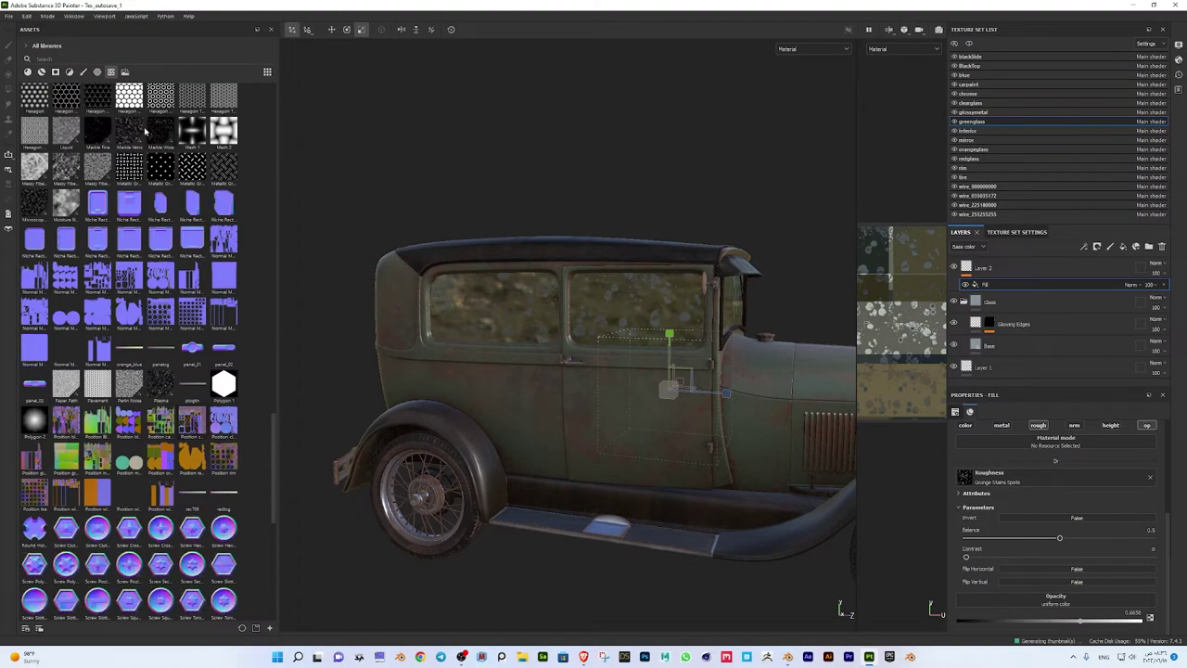
Compare Grunge Paper Ripped and settle on Grunge Dirt Thin, checking the windows from several angles
{"action": "left_click_drag", "start_coordinate": [129, 125], "coordinate": [964, 478]}
{"action": "scroll", "coordinate": [230, 332], "scroll_direction": "up", "scroll_amount": 8}
{"action": "scroll", "coordinate": [230, 332], "scroll_direction": "up", "scroll_amount": 3}
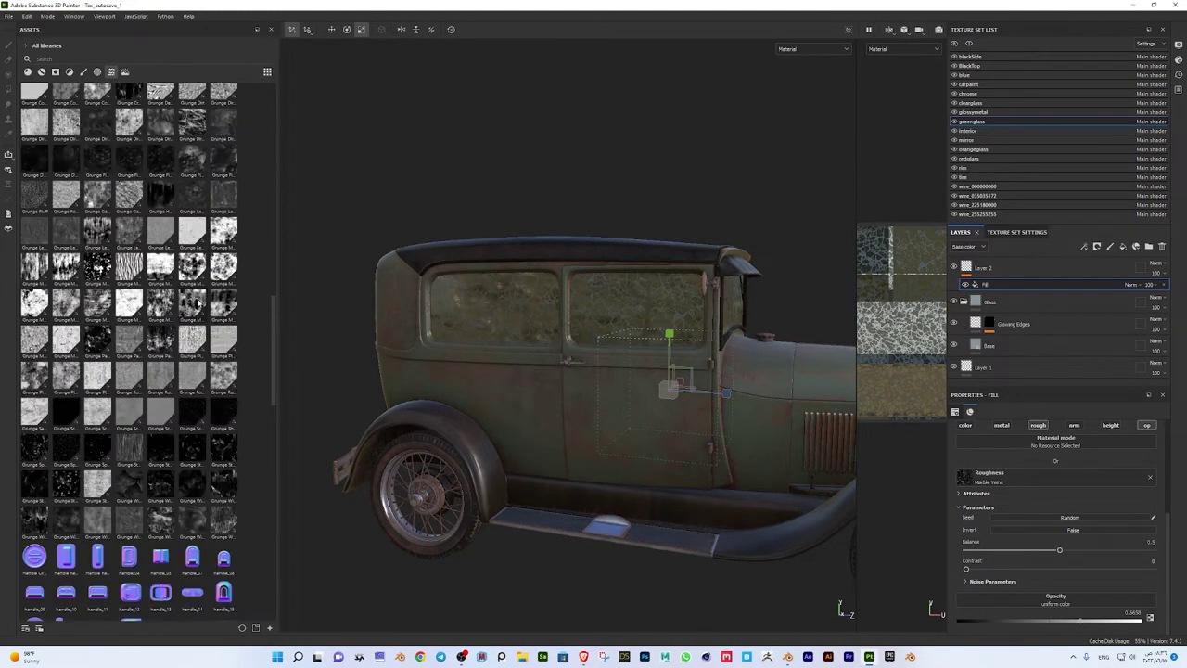
{"action": "left_click_drag", "start_coordinate": [192, 302], "coordinate": [964, 477]}
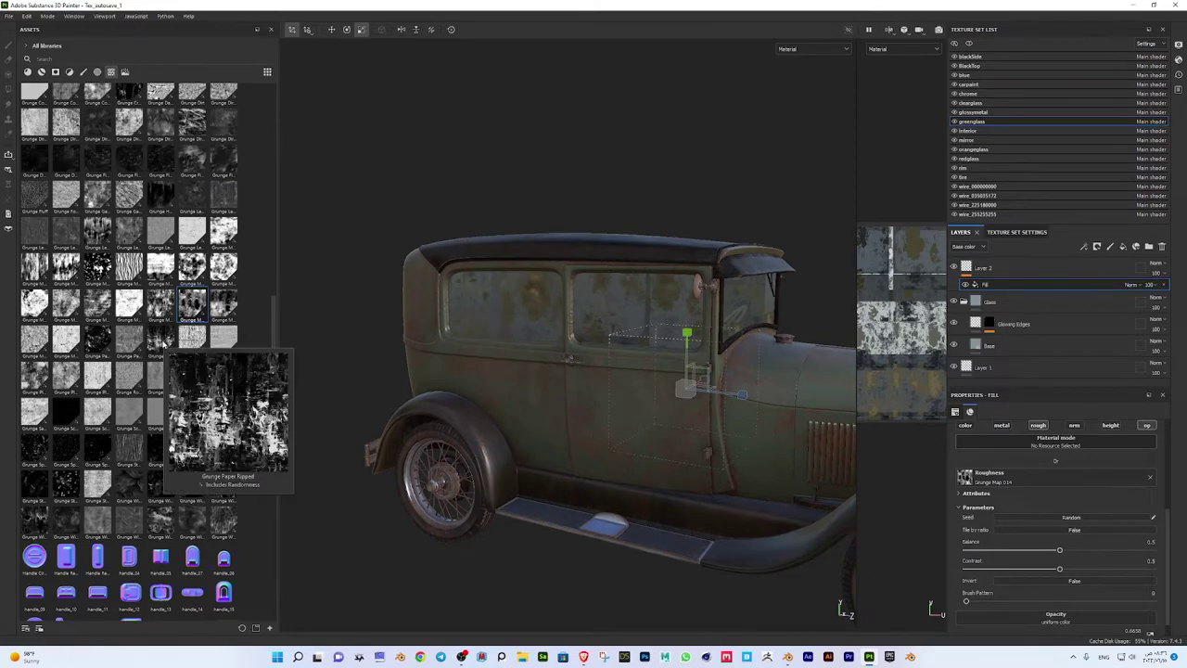
{"action": "mouse_move", "coordinate": [161, 343]}
{"action": "left_mouse_down"}
{"action": "mouse_move", "coordinate": [1032, 449]}
{"action": "mouse_move", "coordinate": [1050, 486]}
{"action": "left_mouse_up"}
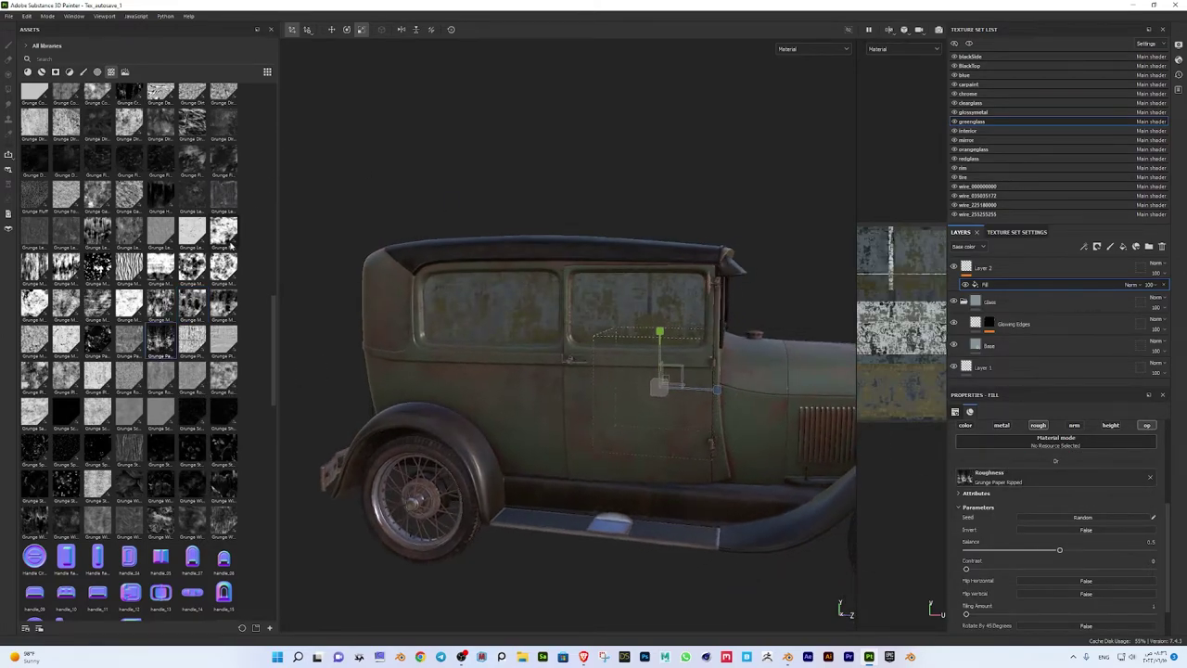
{"action": "mouse_move", "coordinate": [602, 417]}
{"action": "left_mouse_down", "text": "alt"}
{"action": "mouse_move", "coordinate": [727, 408]}
{"action": "mouse_move", "coordinate": [602, 417]}
{"action": "left_mouse_up", "text": "alt"}
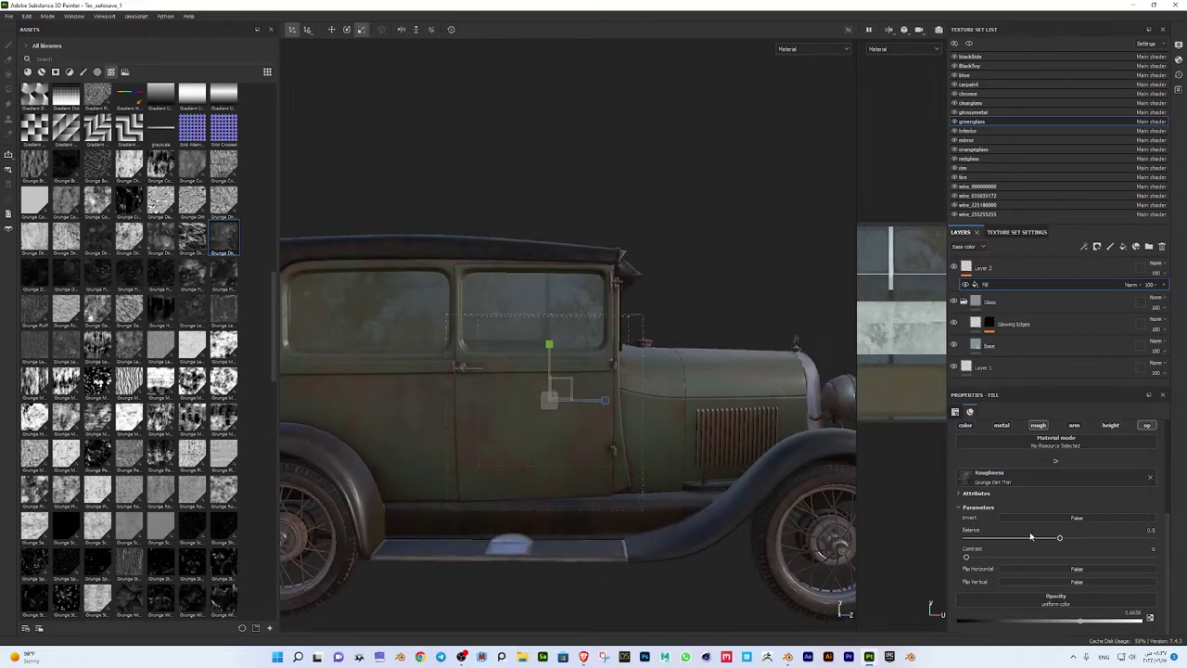
{"action": "left_click_drag", "start_coordinate": [1080, 619], "coordinate": [1091, 619]}
{"action": "scroll", "coordinate": [734, 338], "scroll_direction": "down", "scroll_amount": 3}
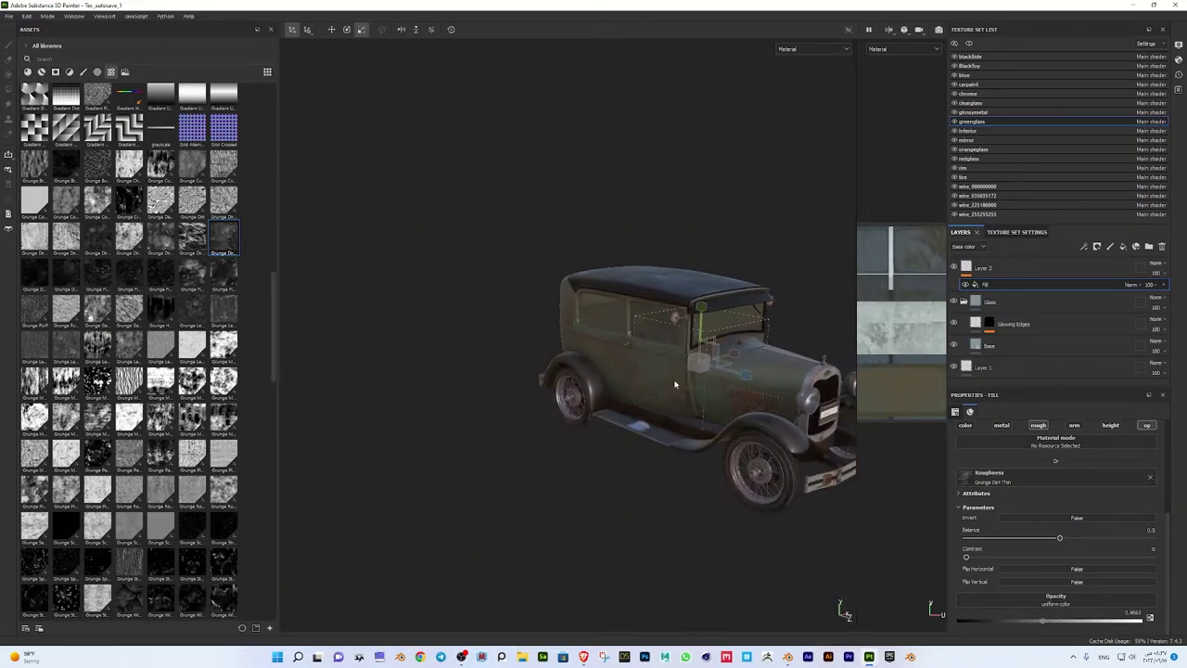
{"action": "left_click_drag", "start_coordinate": [733, 339], "coordinate": [649, 371], "text": "alt"}
{"action": "scroll", "coordinate": [649, 371], "scroll_direction": "up", "scroll_amount": 4}
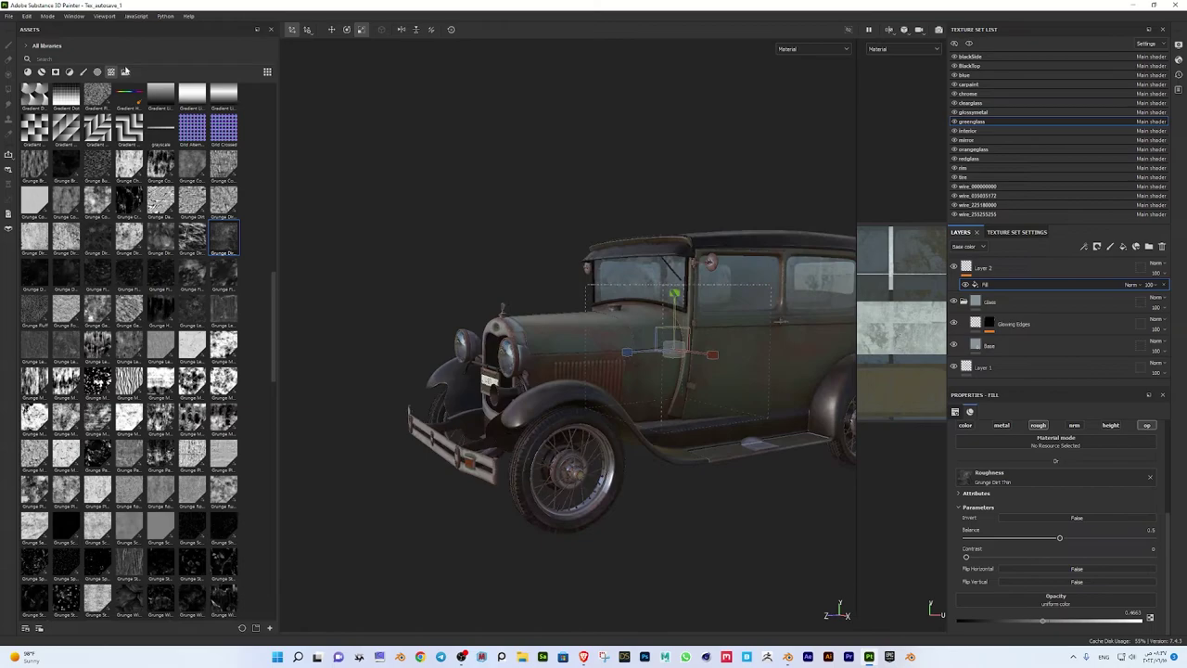
Save the project, check the car in Blender, and return to Painter's Live Link export settings
{"action": "left_click", "coordinate": [9, 16]}
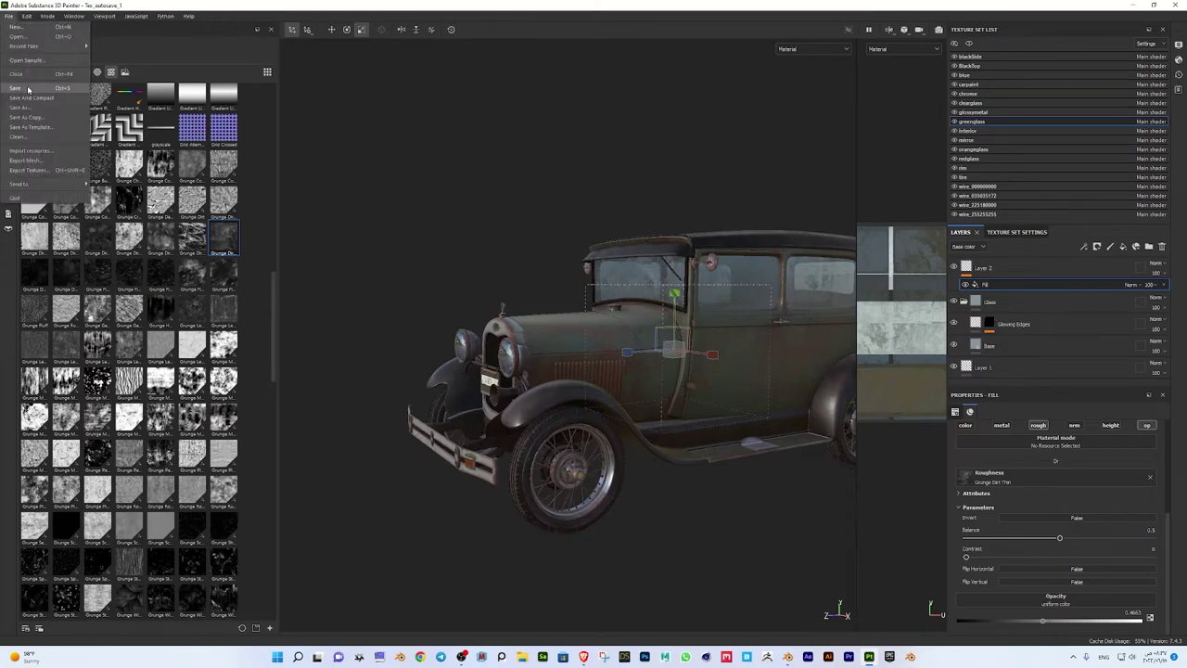
{"action": "left_click", "coordinate": [28, 89]}
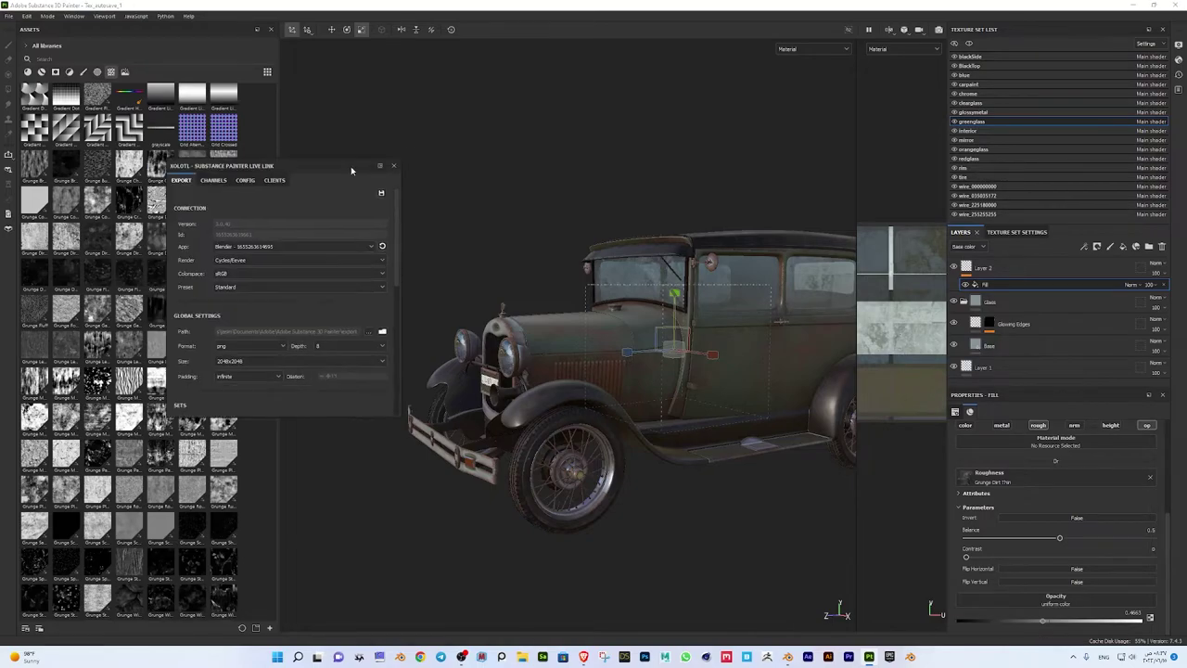
{"action": "left_click", "coordinate": [787, 657]}
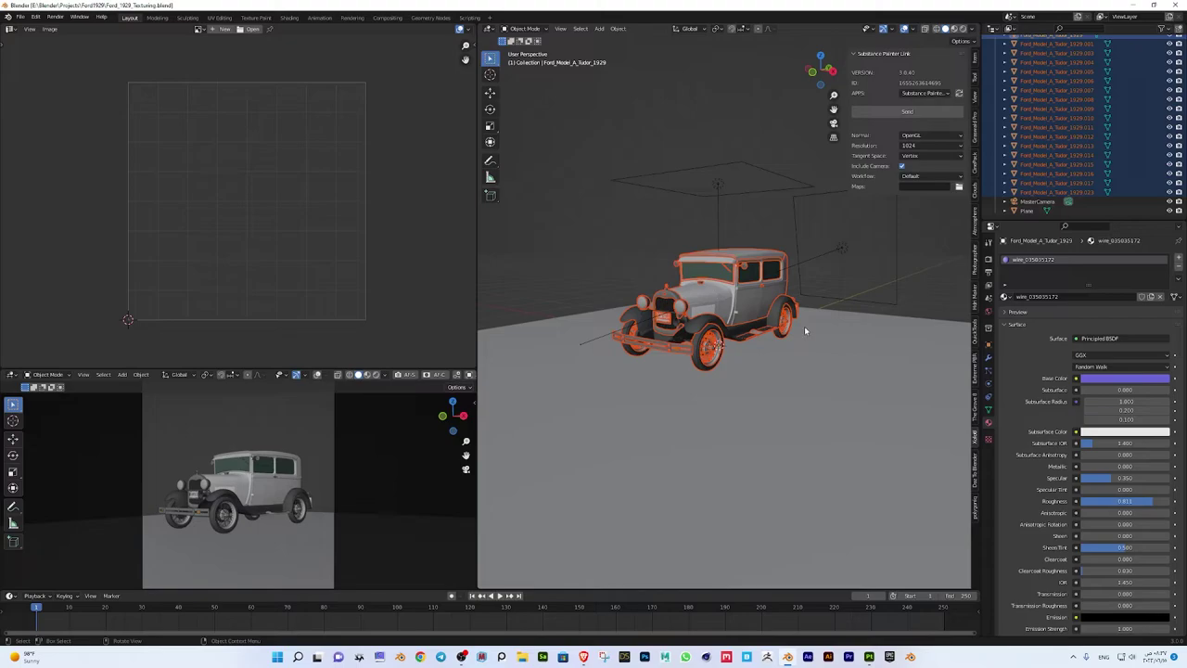
{"action": "left_click", "coordinate": [869, 656]}
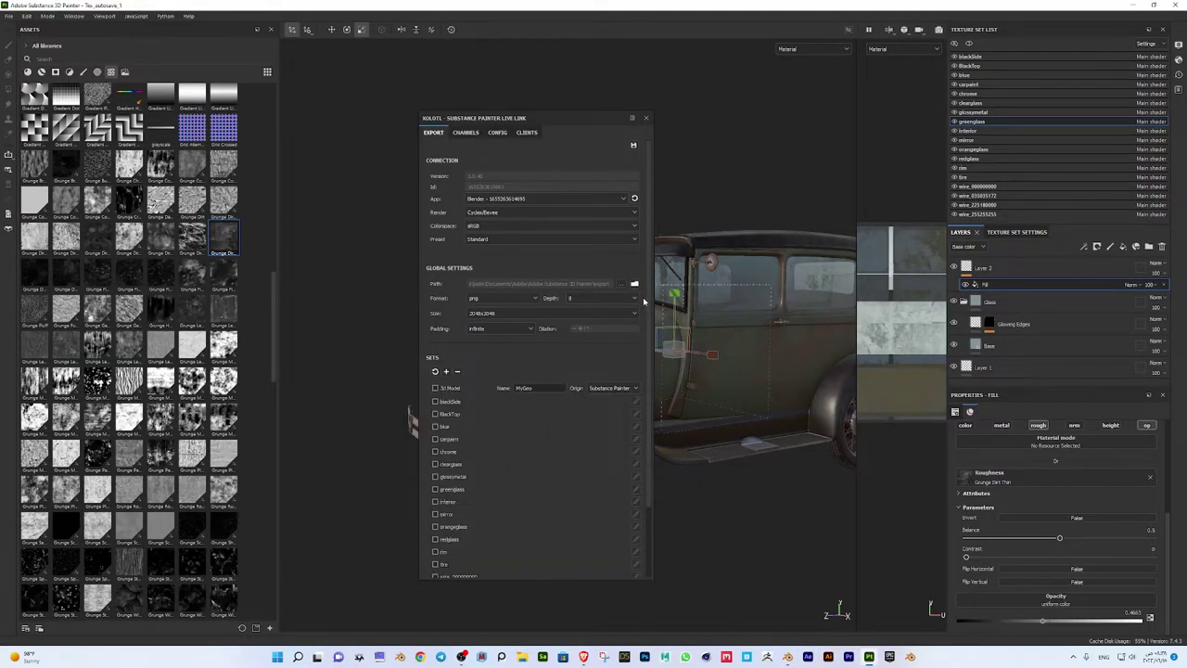
Set export to jpeg, 8-bit with dithering, 4096x4096 size and infinite padding
{"action": "left_click", "coordinate": [501, 298]}
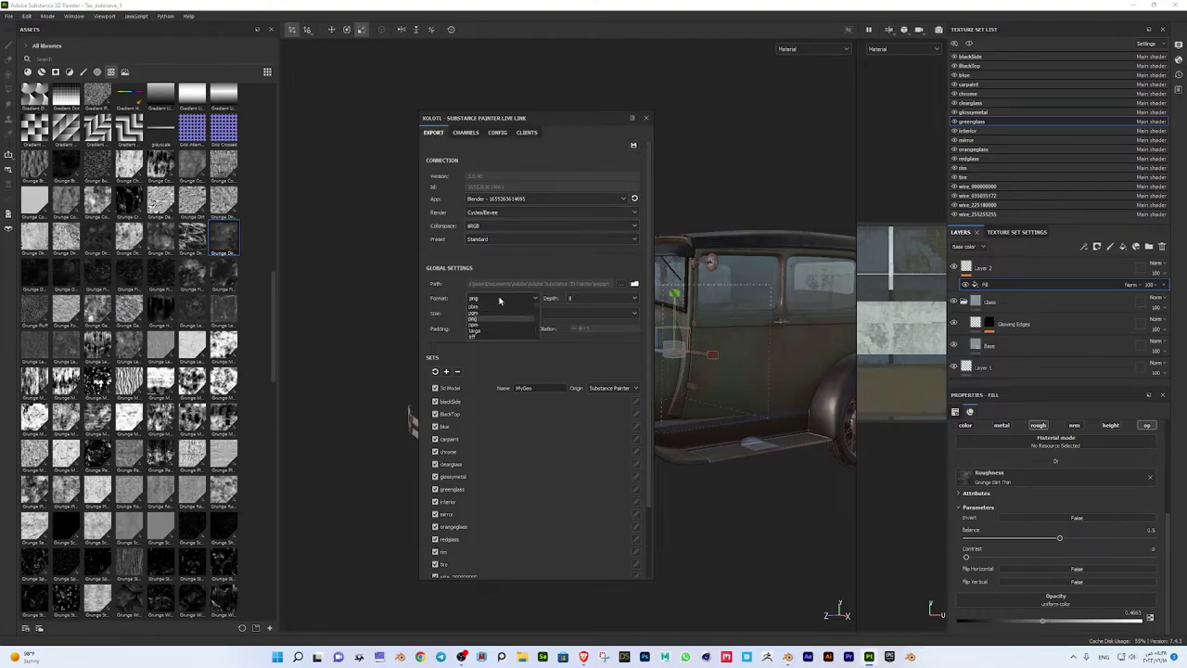
{"action": "left_click", "coordinate": [482, 320]}
{"action": "left_click", "coordinate": [500, 313]}
{"action": "left_click", "coordinate": [499, 358]}
{"action": "left_click", "coordinate": [508, 329]}
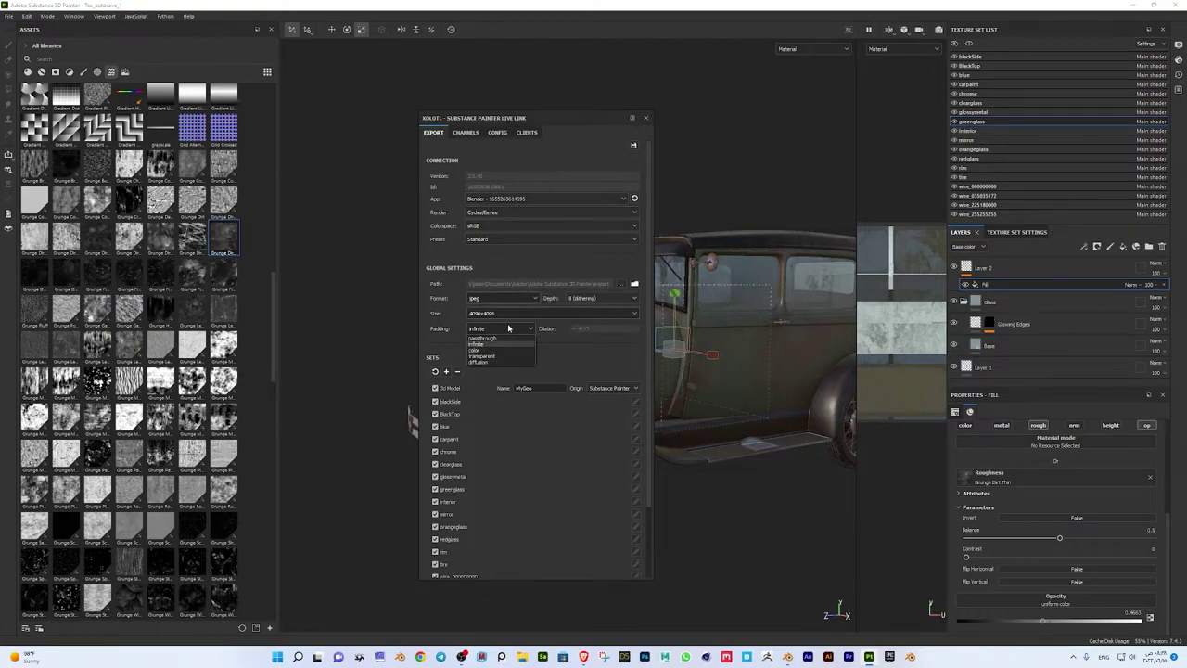
{"action": "left_click", "coordinate": [444, 342]}
{"action": "scroll", "coordinate": [492, 377], "scroll_direction": "down", "scroll_amount": 3}
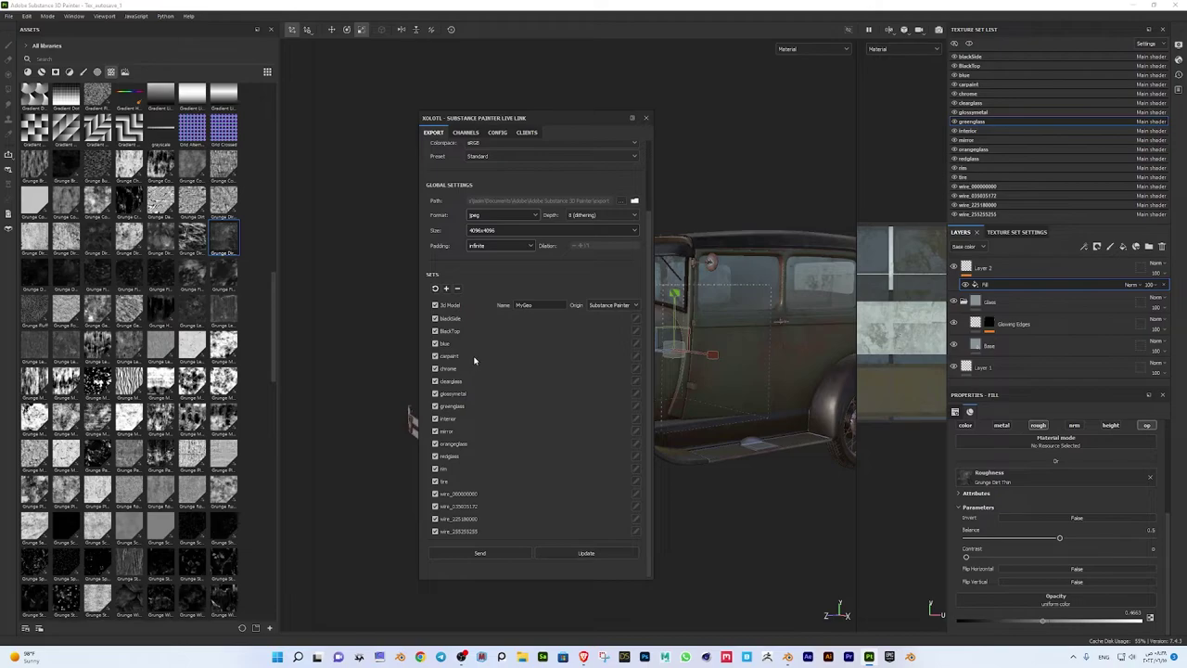
Set the export path to a new Textures_01 folder inside Projects/Ford1929
{"action": "left_click", "coordinate": [482, 553]}
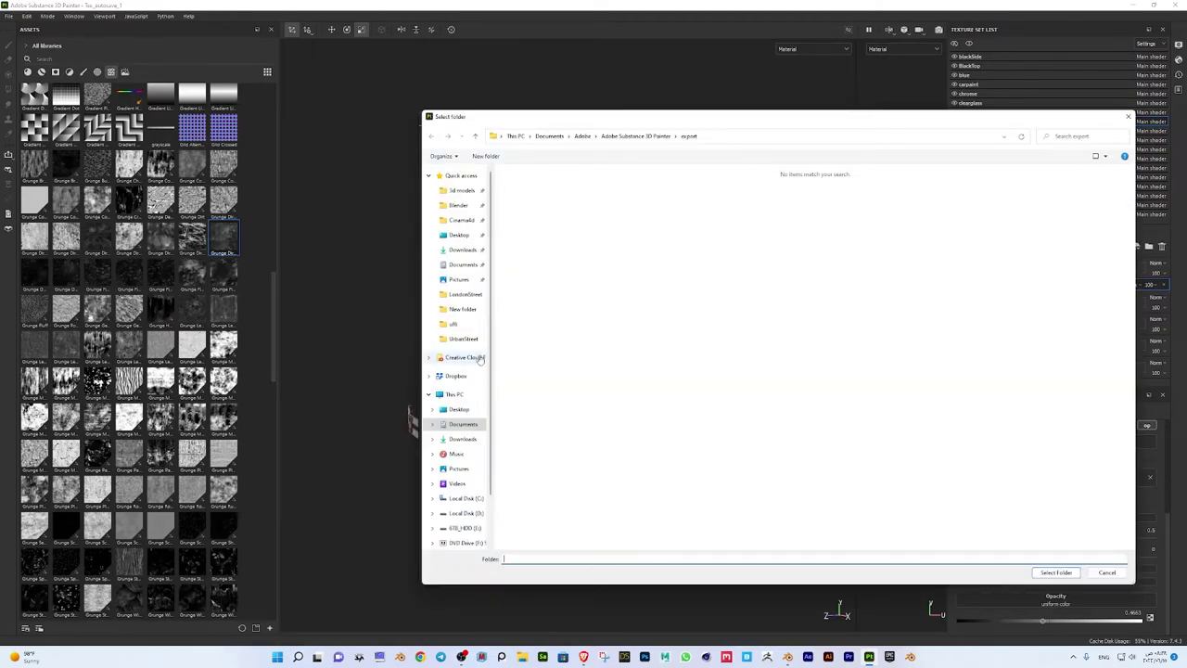
{"action": "left_click", "coordinate": [458, 204]}
{"action": "double_click", "coordinate": [522, 188]}
{"action": "double_click", "coordinate": [557, 300]}
{"action": "right_click", "coordinate": [540, 335]}
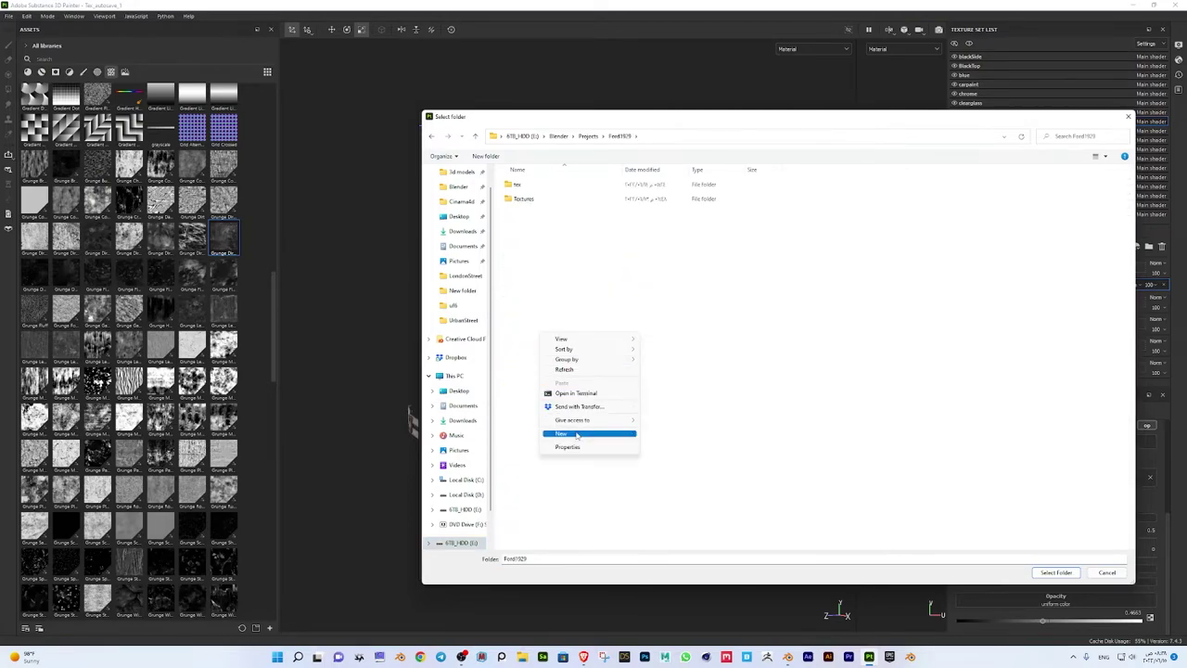
{"action": "left_click", "coordinate": [668, 436]}
{"action": "type", "text": "Textures_01"}
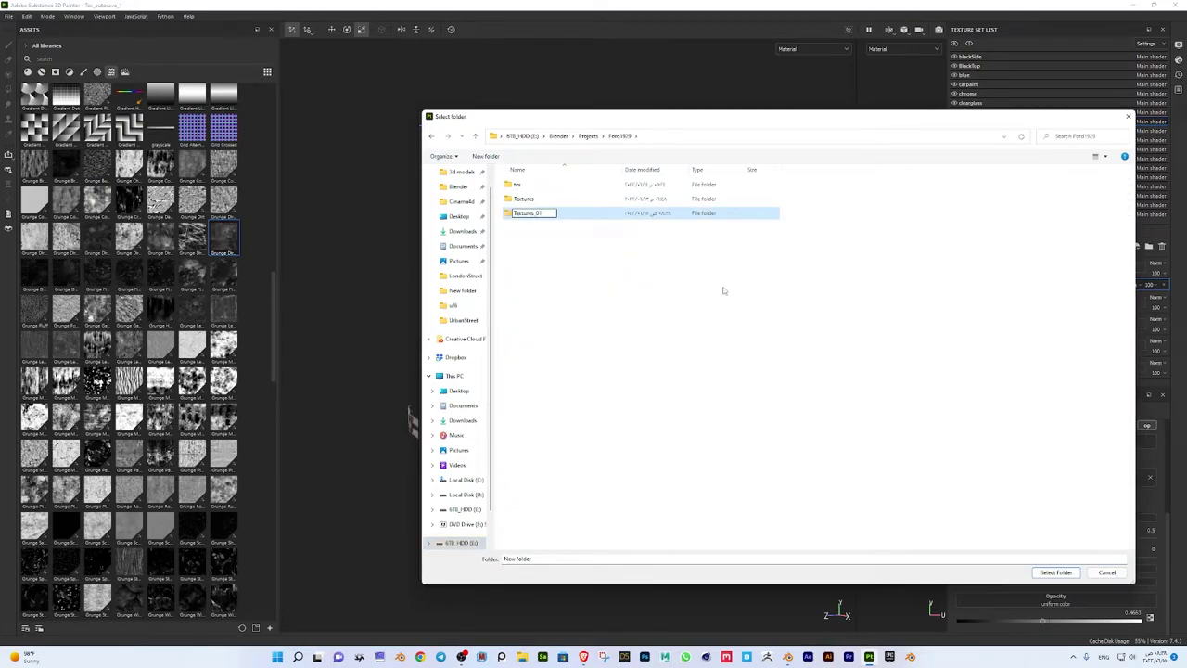
{"action": "double_click", "coordinate": [565, 214]}
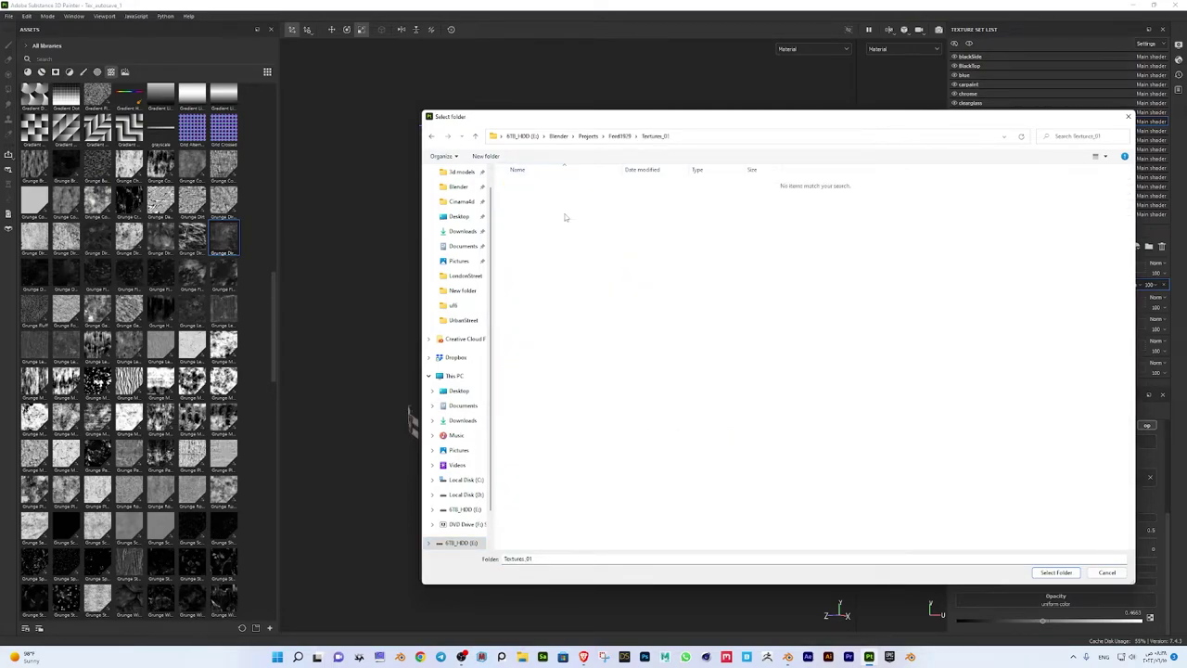
{"action": "left_click", "coordinate": [1054, 573]}
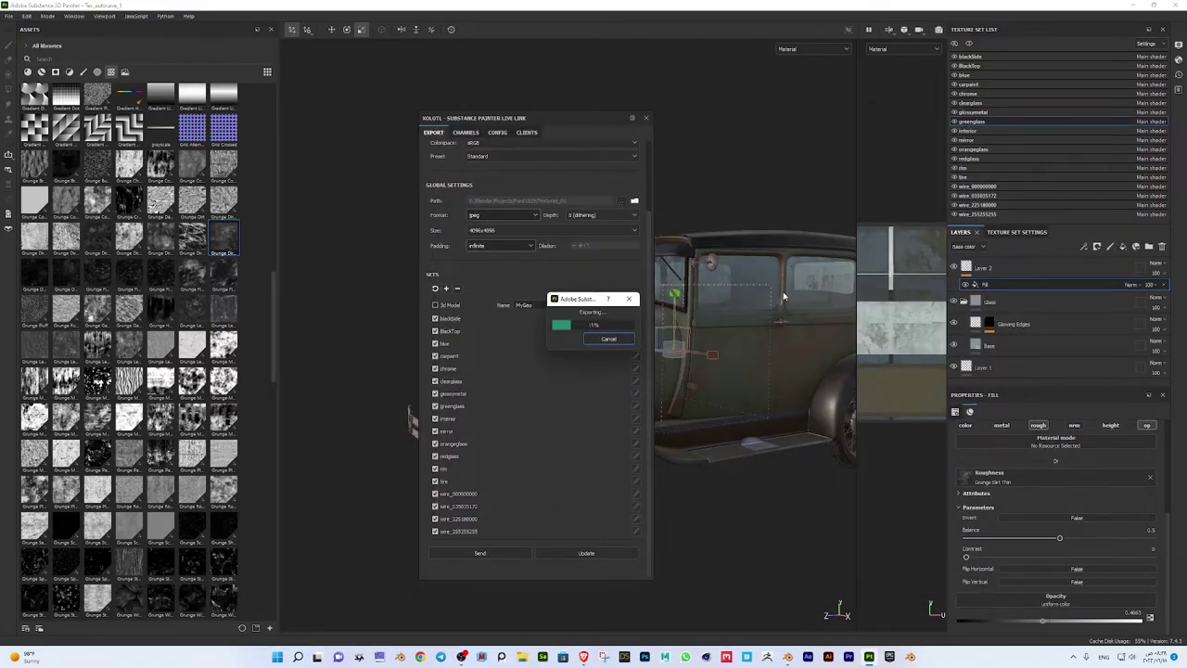
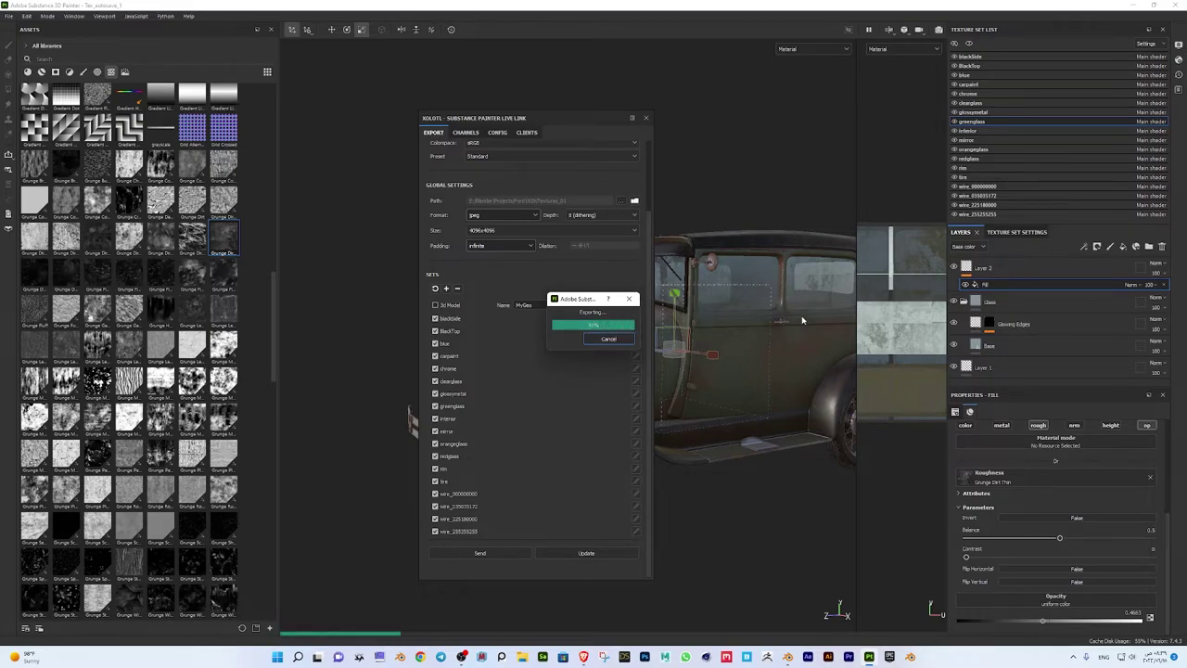
Return to Blender and show the wheels' tire material nodes in a Shader Editor
{"action": "left_click", "coordinate": [788, 657]}
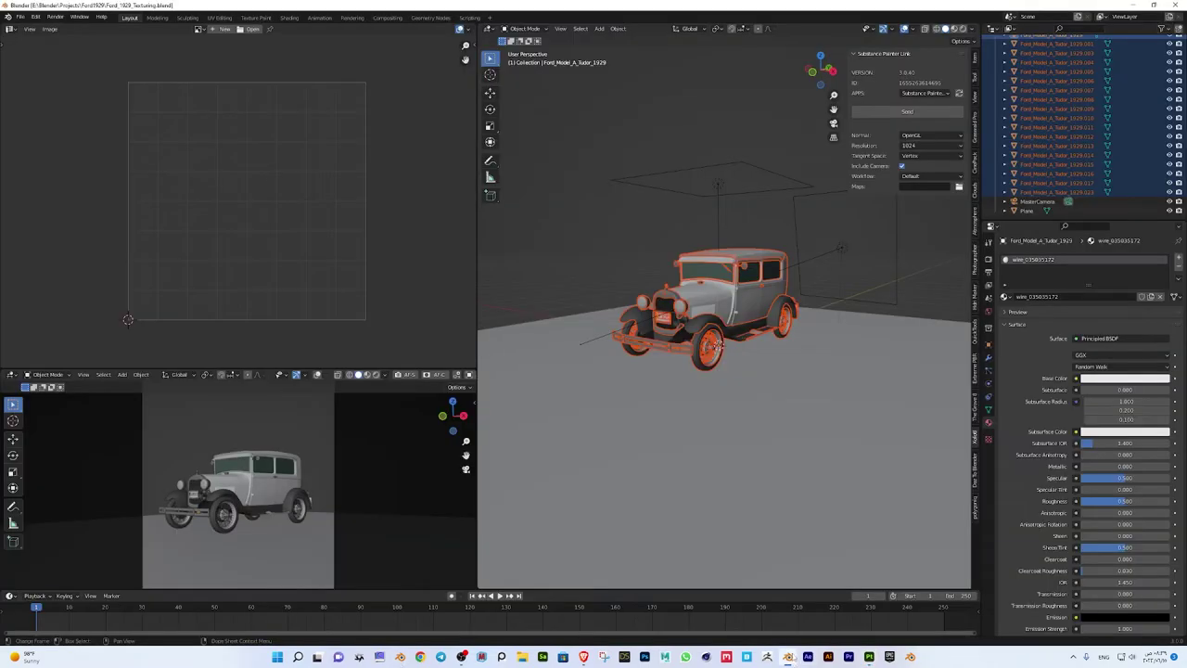
{"action": "middle_click_drag", "start_coordinate": [817, 514], "coordinate": [798, 410]}
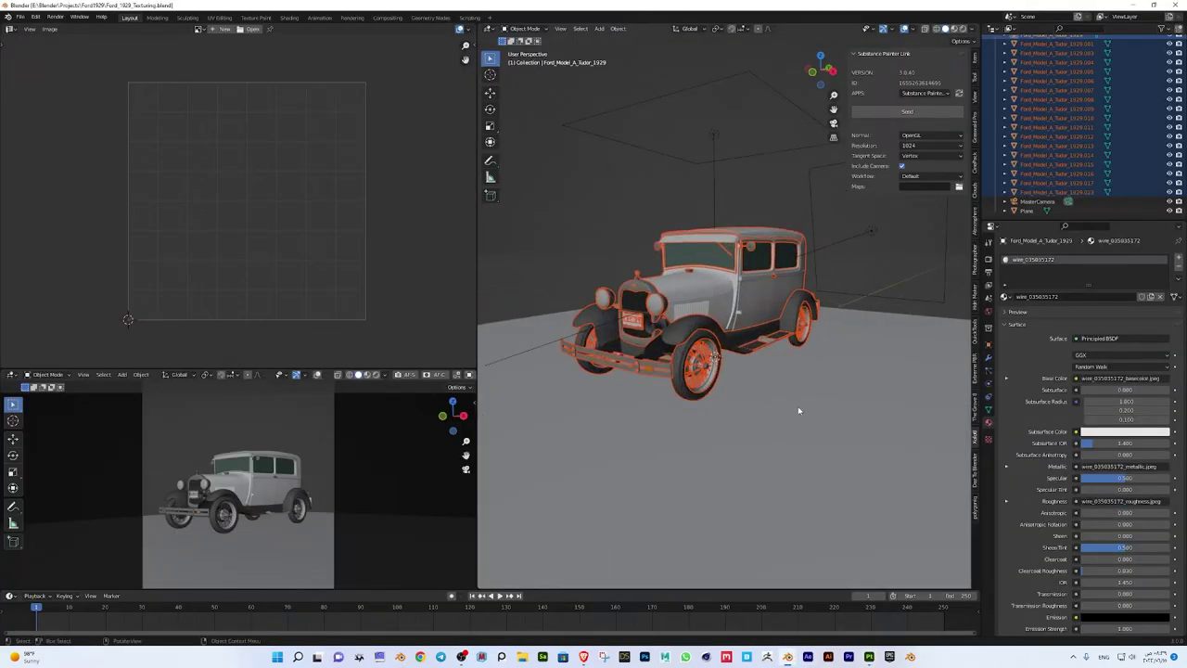
{"action": "scroll", "coordinate": [798, 409], "scroll_direction": "down", "scroll_amount": 1}
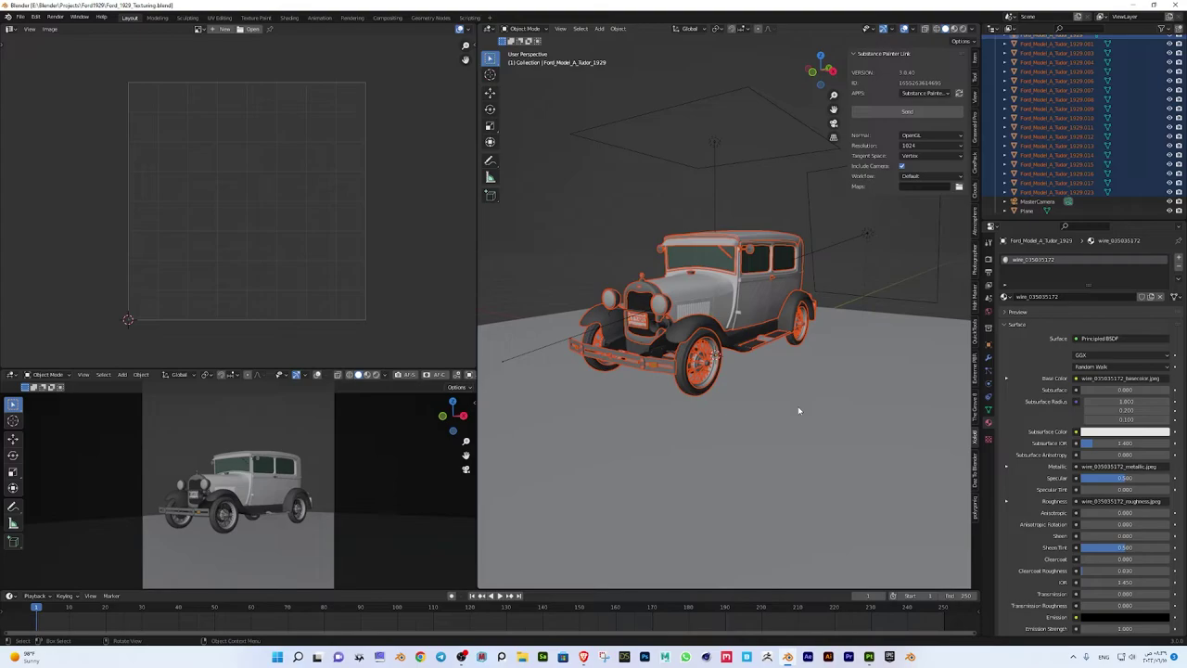
{"action": "middle_click_drag", "start_coordinate": [672, 513], "coordinate": [895, 294]}
{"action": "scroll", "coordinate": [700, 478], "scroll_direction": "down", "scroll_amount": 2}
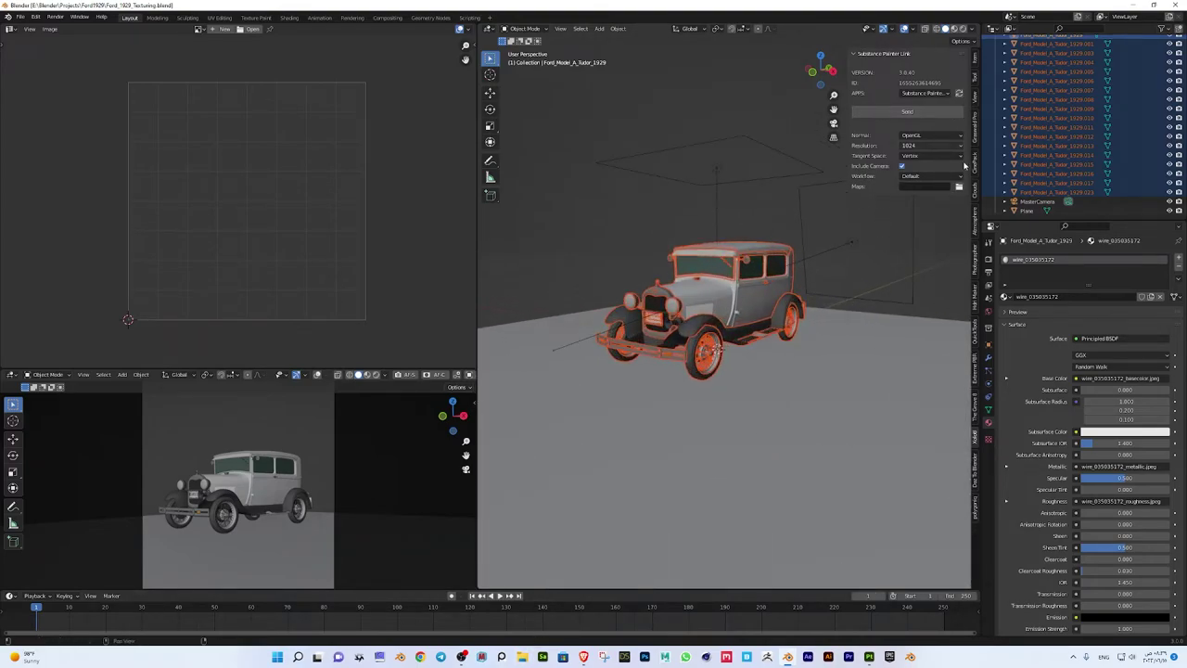
{"action": "left_click", "coordinate": [11, 29]}
{"action": "left_click", "coordinate": [46, 119]}
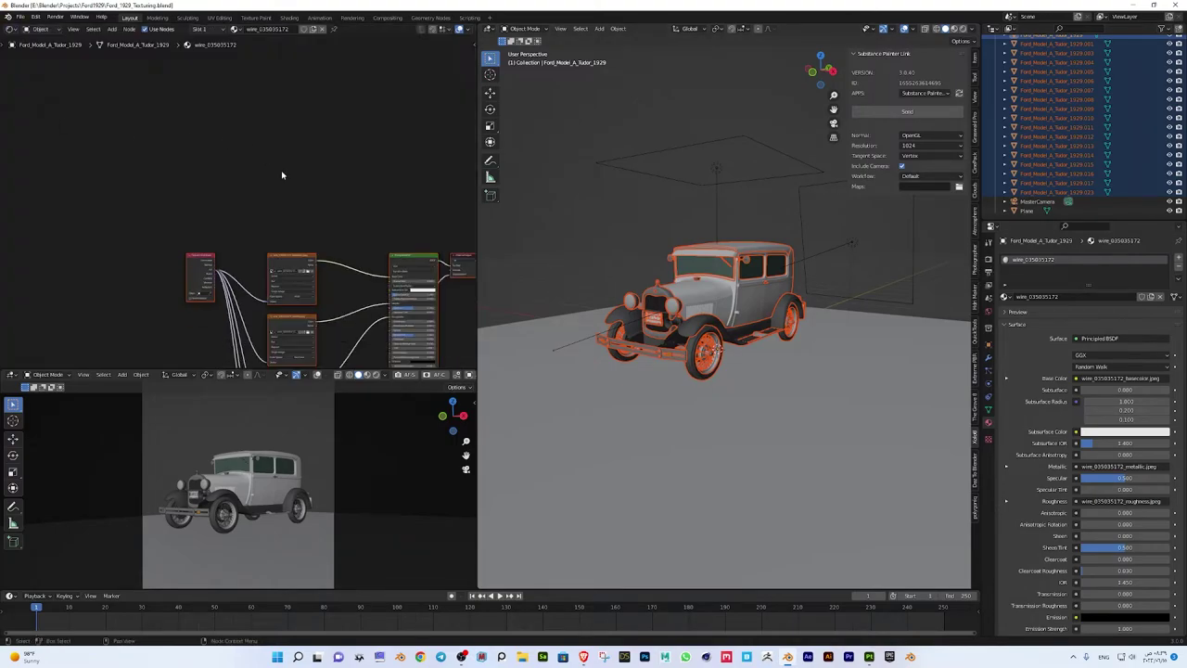
{"action": "key", "text": "Home"}
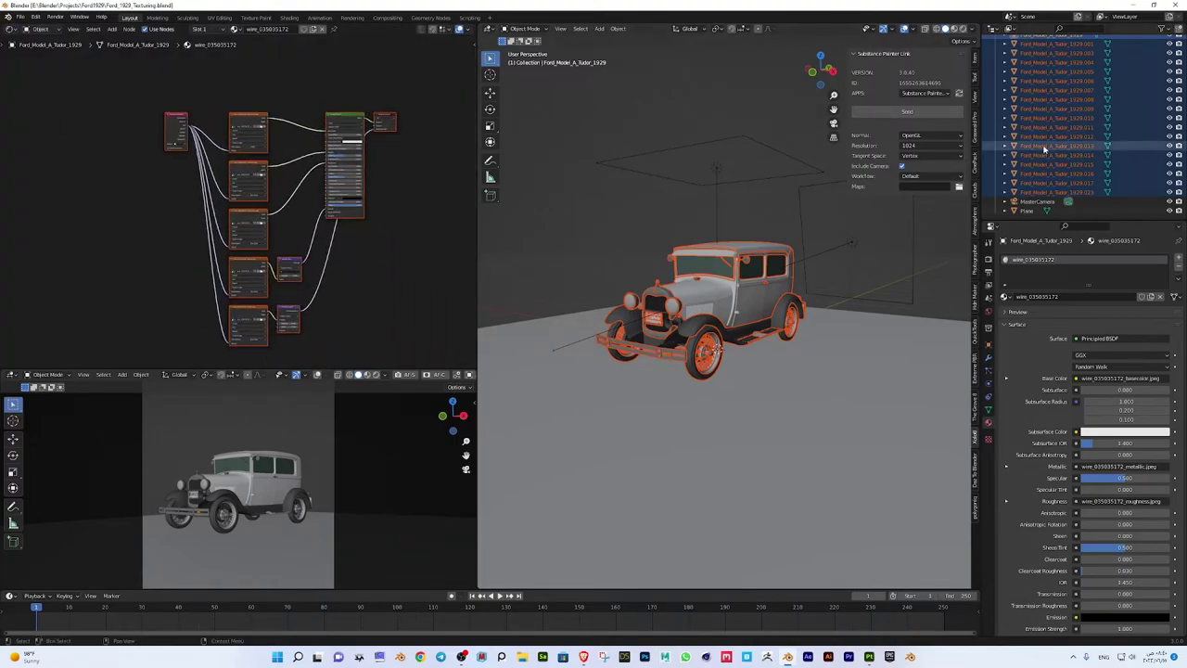
{"action": "left_click", "coordinate": [1057, 146]}
{"action": "middle_click_drag", "start_coordinate": [324, 224], "coordinate": [304, 264]}
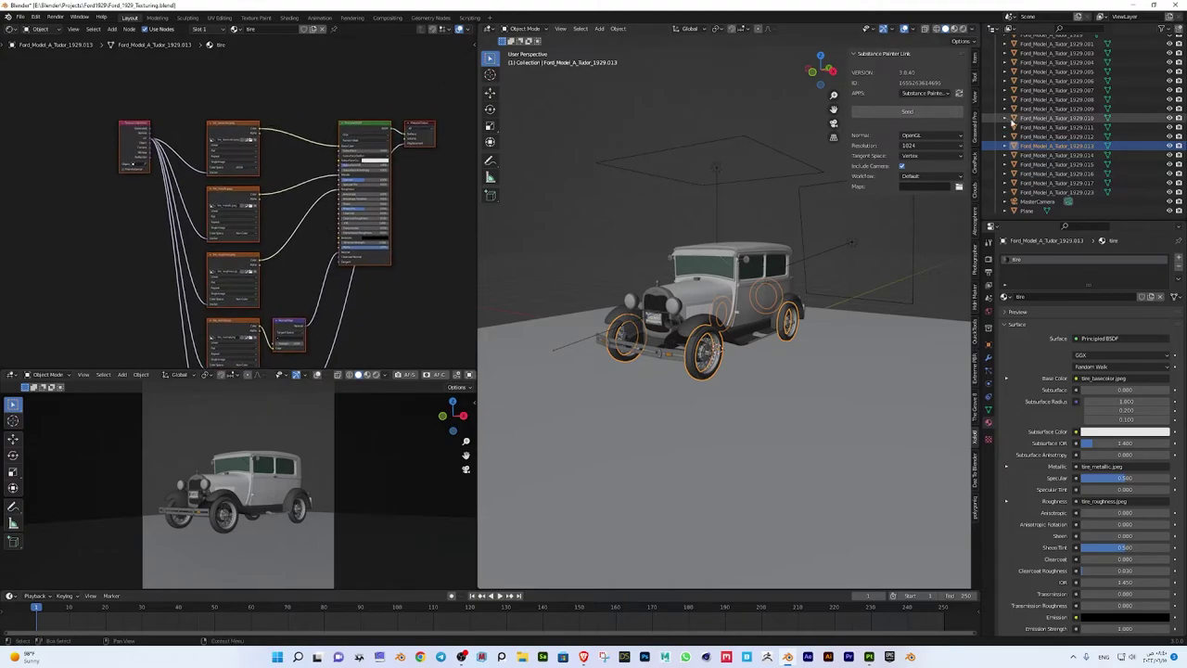
Set the lower viewport to Rendered shading and join areas to enlarge the 3D views
{"action": "left_click", "coordinate": [377, 376]}
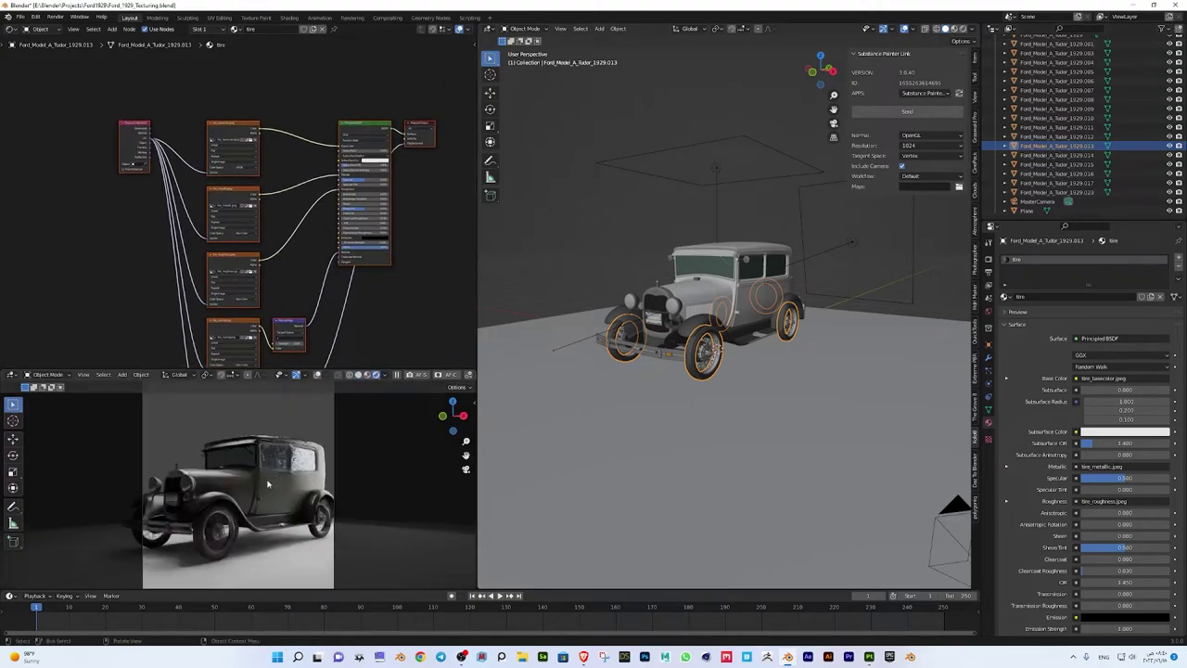
{"action": "middle_click_drag", "start_coordinate": [267, 483], "coordinate": [297, 522]}
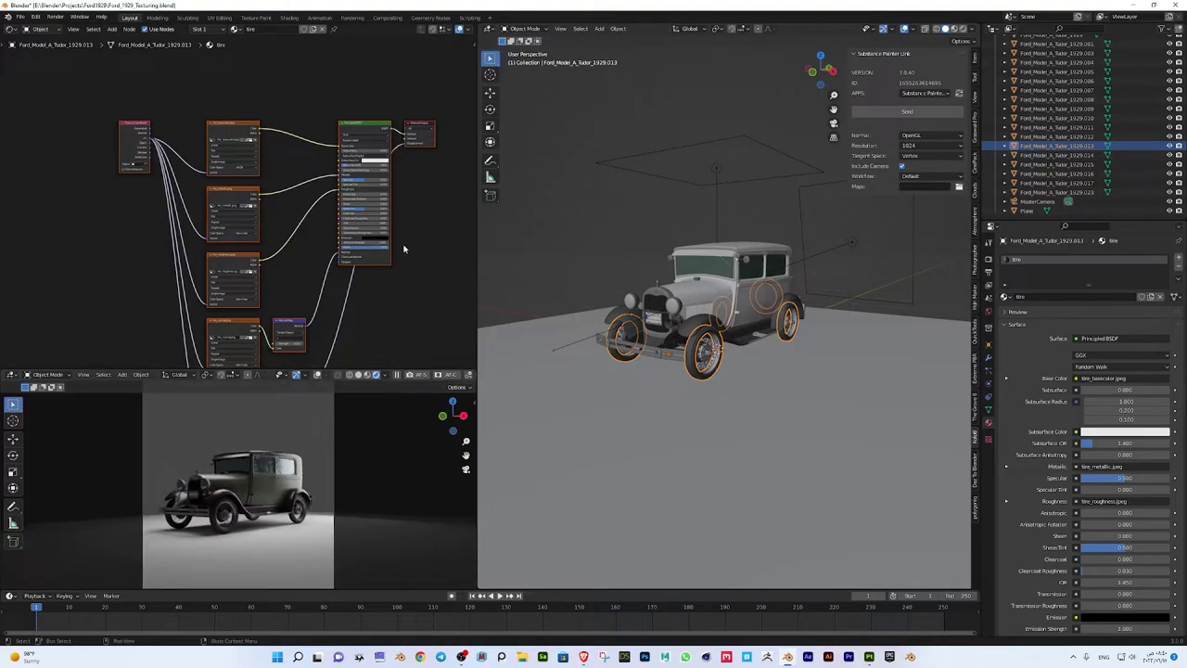
{"action": "scroll", "coordinate": [725, 309], "scroll_direction": "up", "scroll_amount": 4}
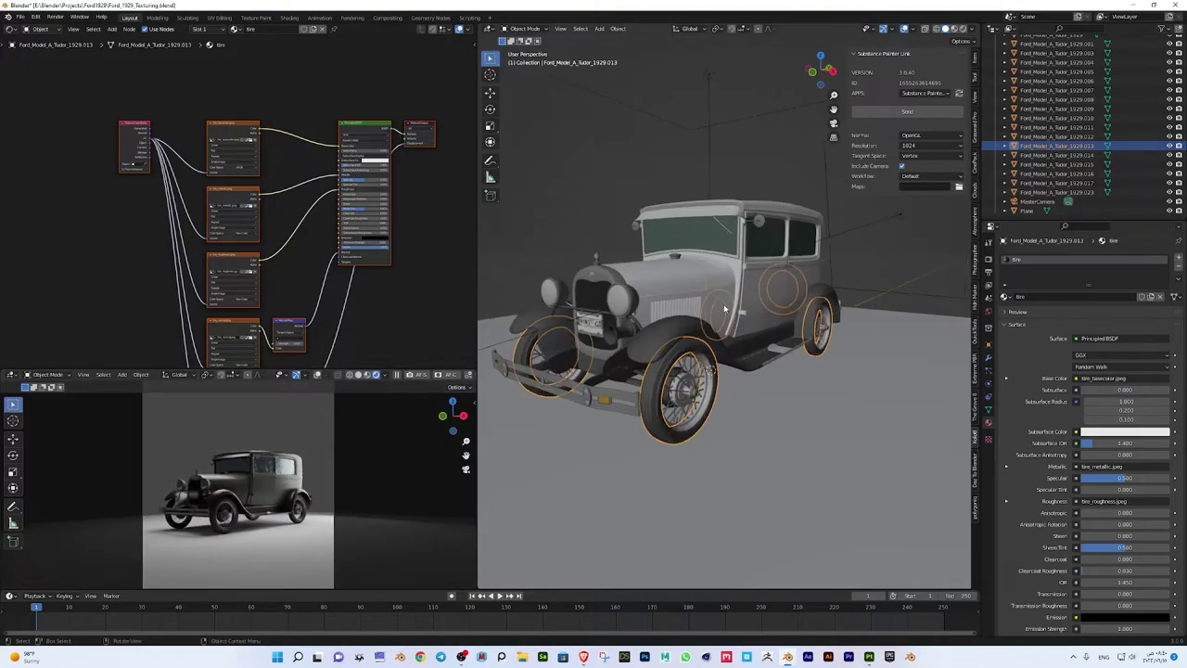
{"action": "right_click", "coordinate": [476, 141]}
{"action": "left_click", "coordinate": [450, 172]}
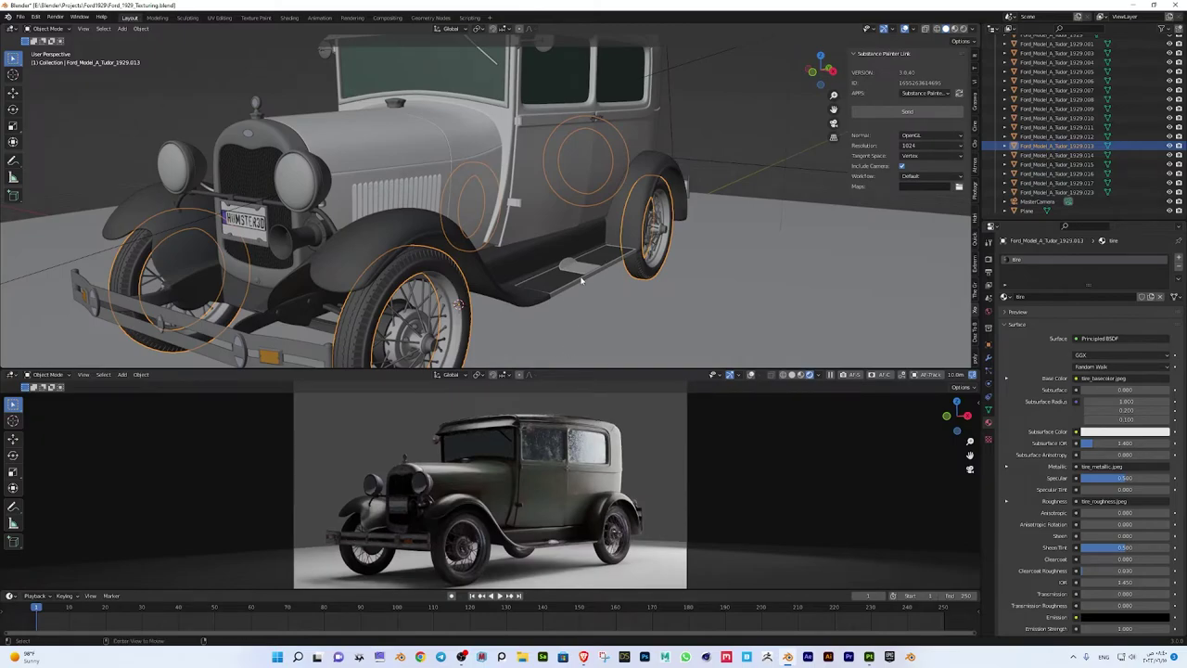
{"action": "scroll", "coordinate": [582, 280], "scroll_direction": "down", "scroll_amount": 4}
{"action": "middle_click_drag", "start_coordinate": [582, 280], "coordinate": [572, 238]}
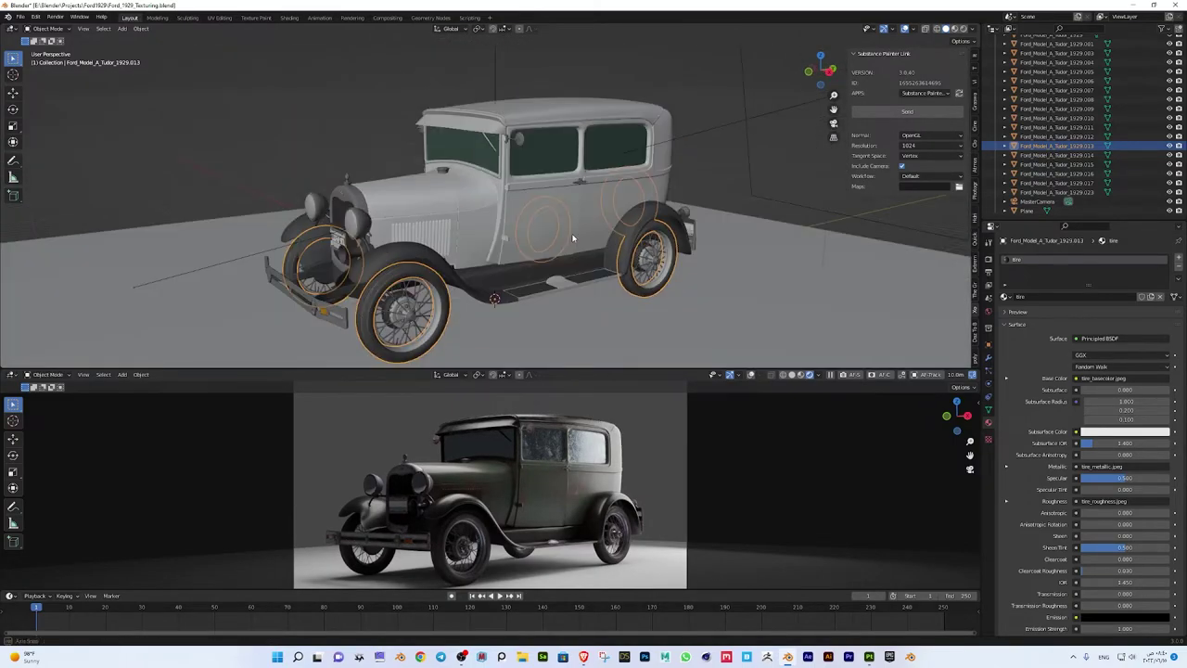
{"action": "scroll", "coordinate": [739, 126], "scroll_direction": "down", "scroll_amount": 4}
Resize the area light, move it in Top view, and rotate it toward the car
{"action": "left_click", "coordinate": [739, 126]}
{"action": "key", "text": "s"}
{"action": "left_click", "coordinate": [730, 200]}
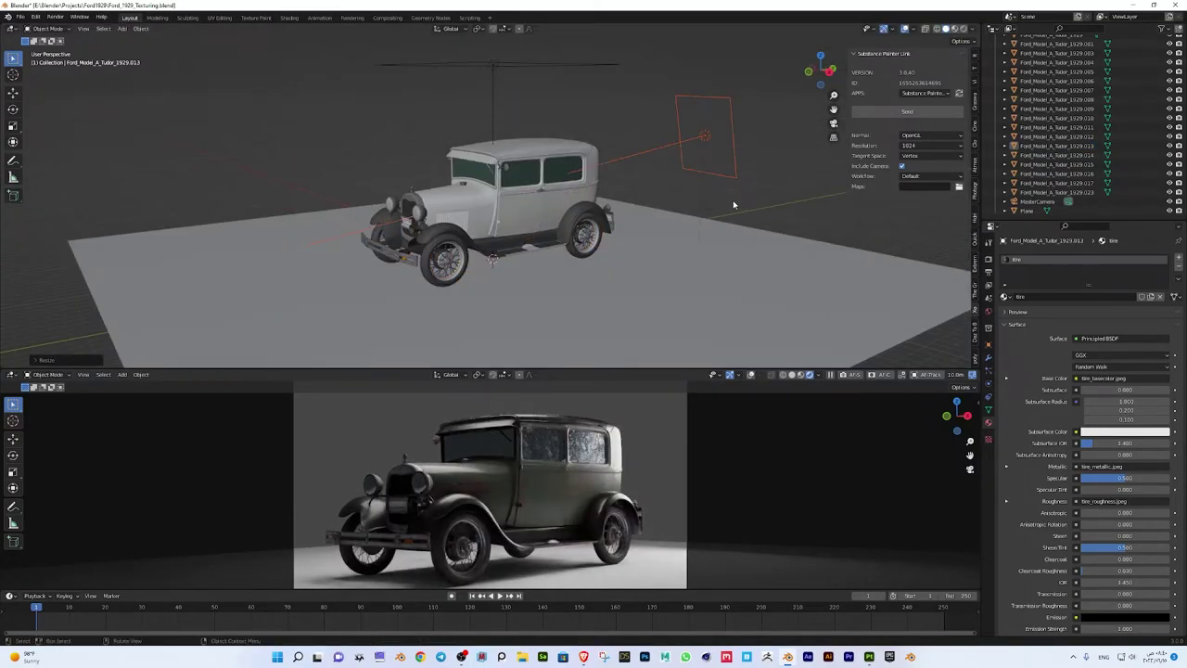
{"action": "key", "text": "KP_7"}
{"action": "key", "text": "g"}
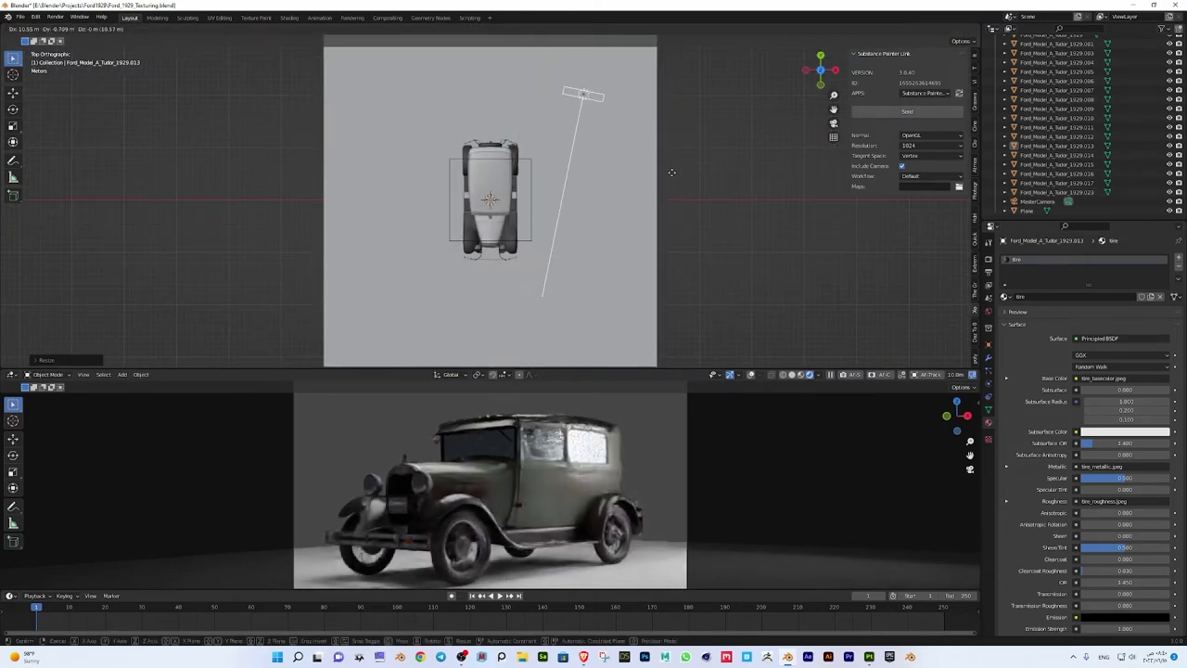
{"action": "left_click", "coordinate": [671, 173]}
{"action": "key", "text": "r"}
{"action": "left_click", "coordinate": [684, 193]}
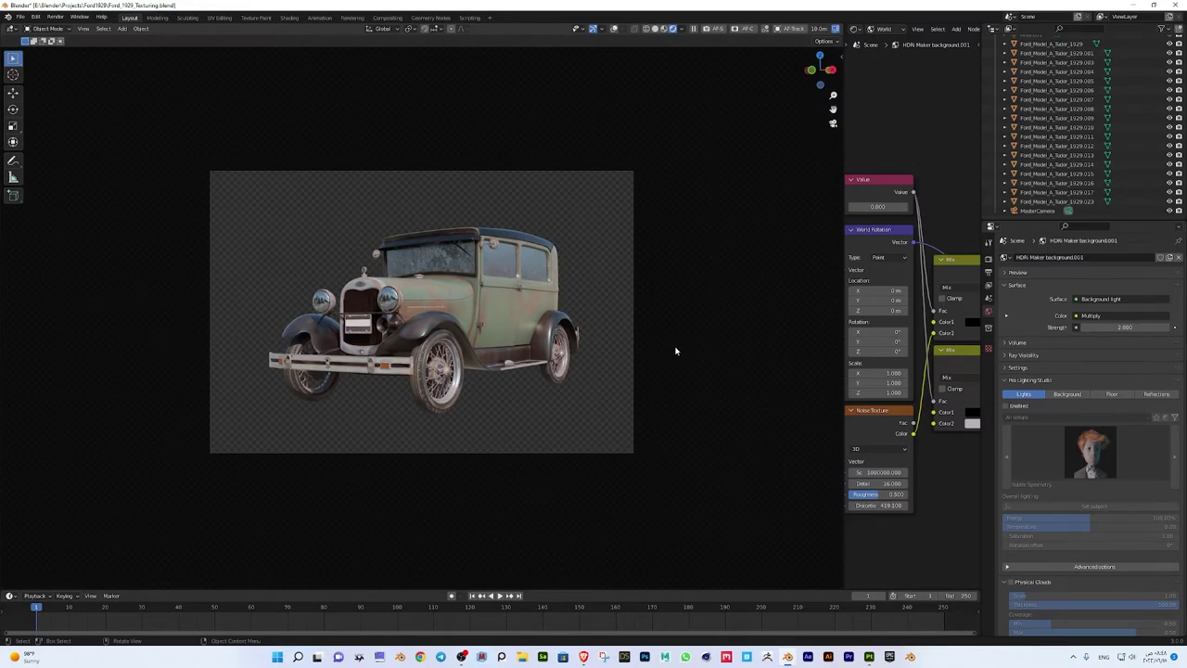
Restore the second 3D view above and orbit out to see the whole scene
{"action": "key", "text": "ctrl+space"}
{"action": "mouse_move", "coordinate": [590, 291]}
{"action": "left_mouse_down"}
{"action": "mouse_move", "coordinate": [591, 430]}
{"action": "mouse_move", "coordinate": [590, 345]}
{"action": "left_mouse_up"}
{"action": "middle_click_drag", "start_coordinate": [590, 315], "coordinate": [630, 250]}
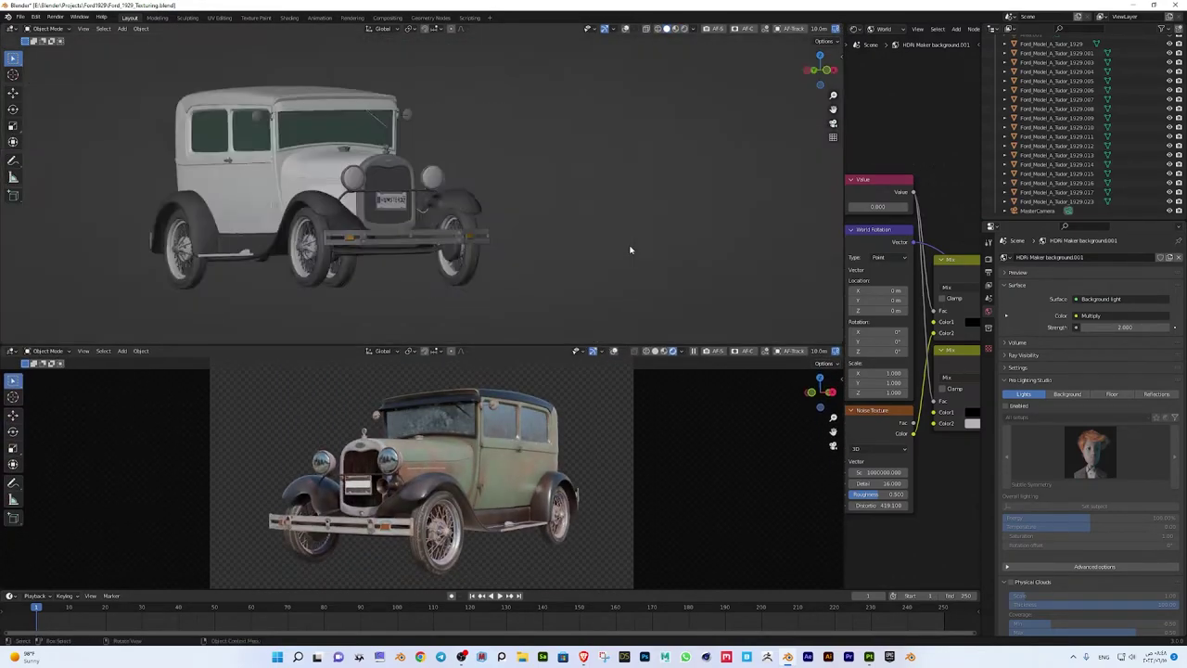
{"action": "scroll", "coordinate": [525, 239], "scroll_direction": "down", "scroll_amount": 5}
{"action": "mouse_move", "coordinate": [525, 238]}
{"action": "middle_mouse_down"}
{"action": "mouse_move", "coordinate": [469, 256]}
{"action": "mouse_move", "coordinate": [519, 268]}
{"action": "middle_mouse_up"}
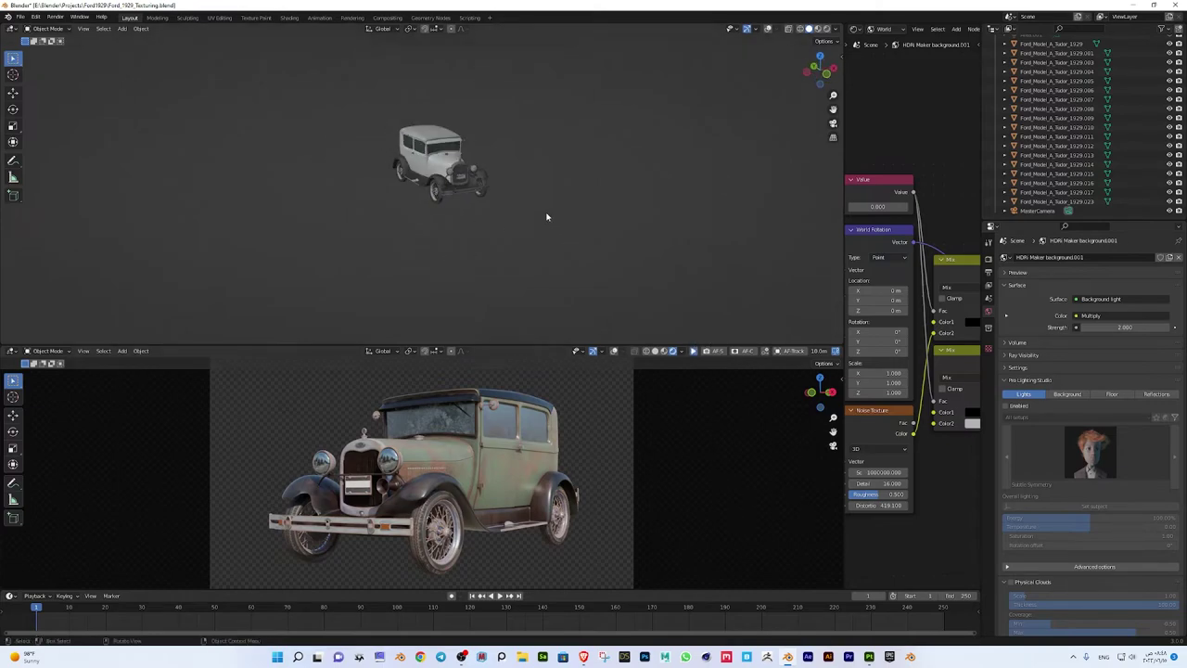
Add a plane mesh under the car and scale it up three times
{"action": "key", "text": "shift+a"}
{"action": "left_click", "coordinate": [593, 98]}
{"action": "key", "text": "s"}
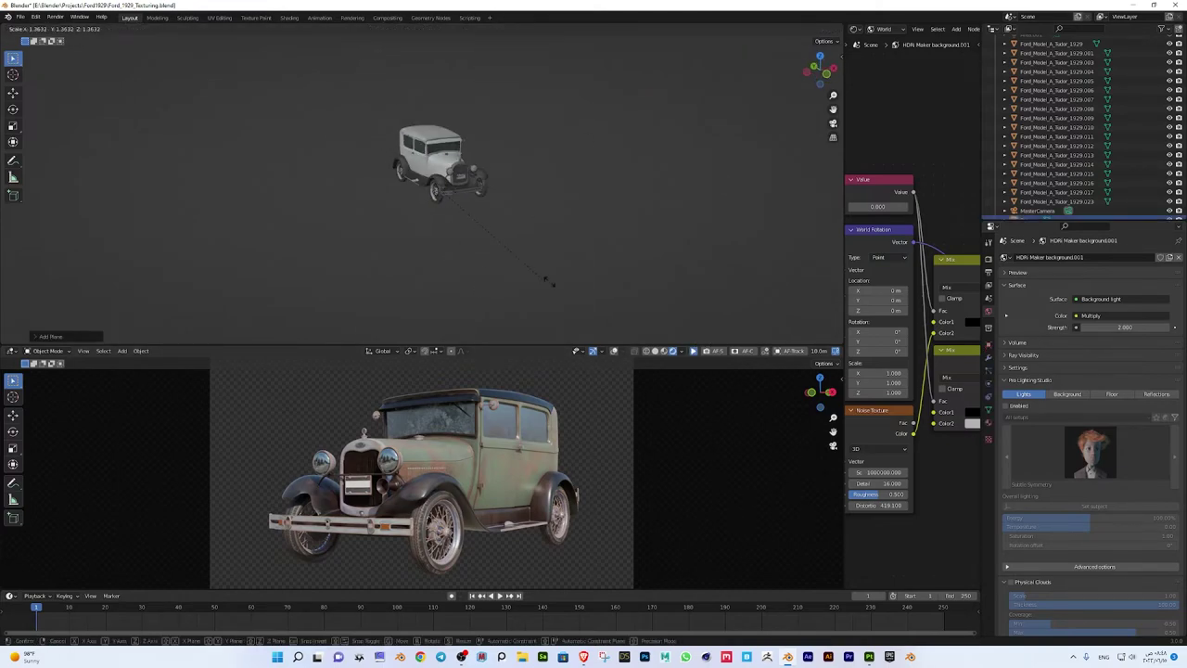
{"action": "left_click", "coordinate": [356, 251]}
{"action": "type", "text": "s"}
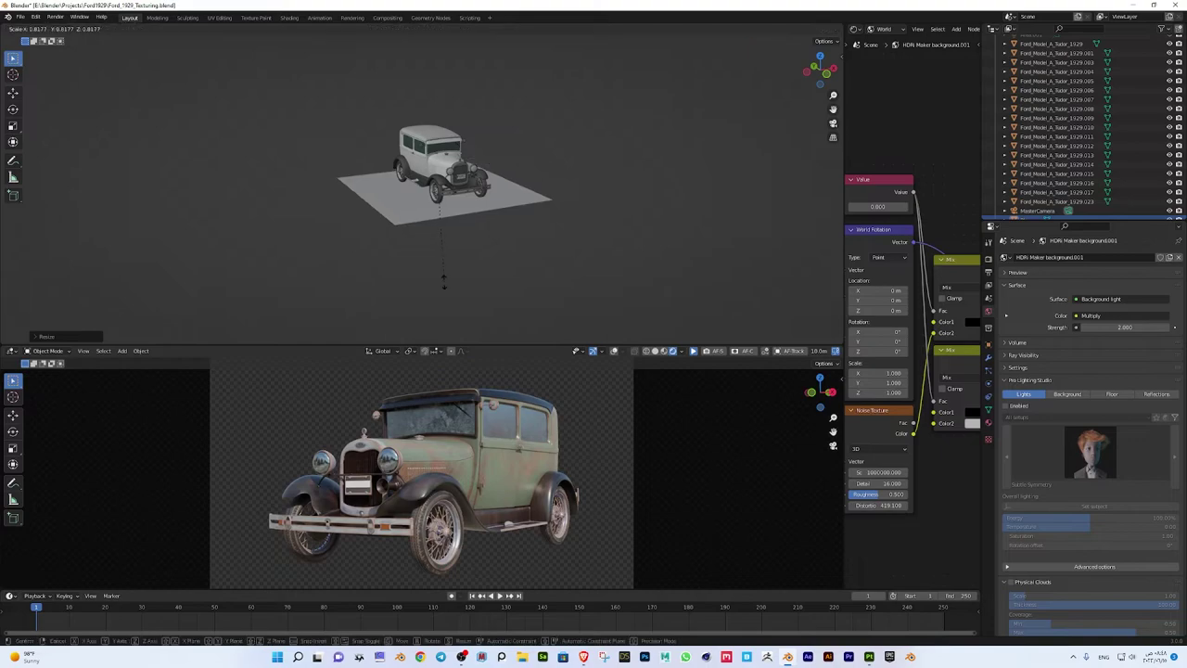
{"action": "type", "text": "3"}
{"action": "key", "text": "Return"}
In Edit Mode, extrude the plane's back edge upward into a wall
{"action": "key", "text": "Tab"}
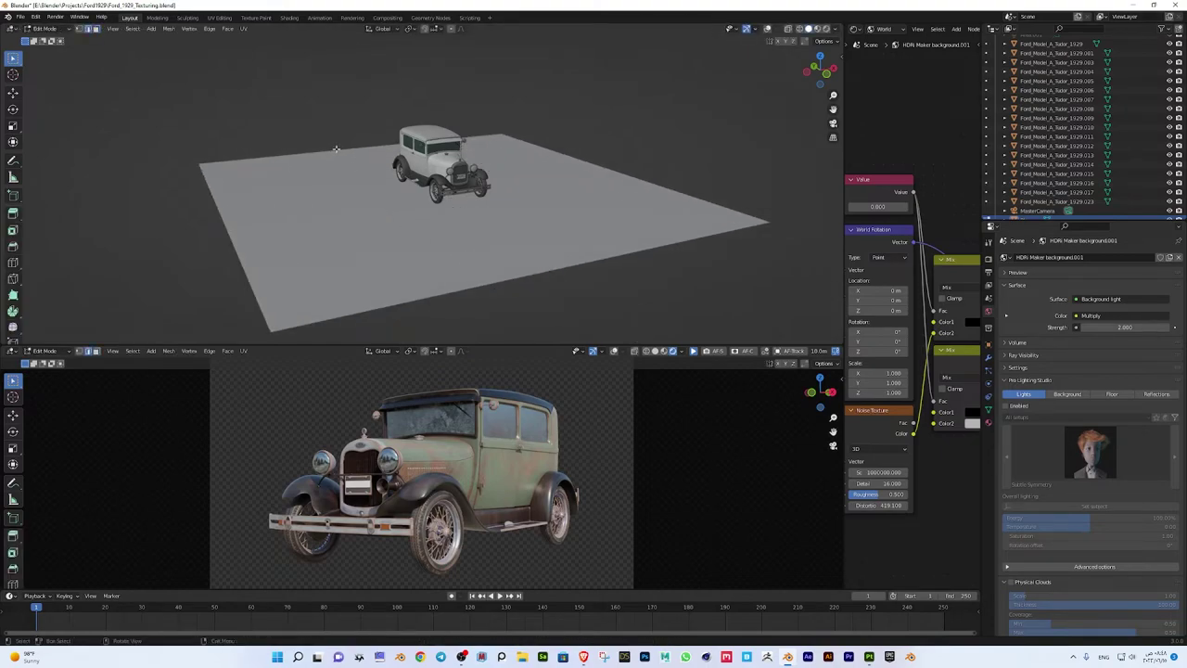
{"action": "middle_click_drag", "start_coordinate": [337, 149], "coordinate": [767, 33]}
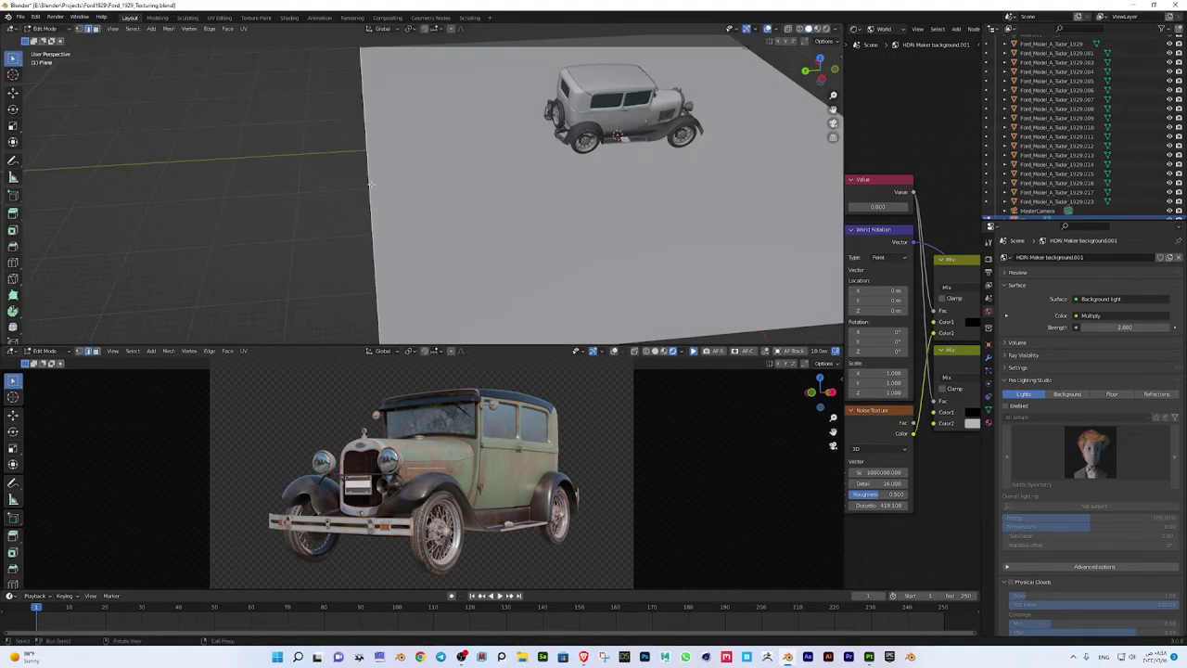
{"action": "scroll", "coordinate": [510, 221], "scroll_direction": "down", "scroll_amount": 5}
{"action": "key", "text": "e"}
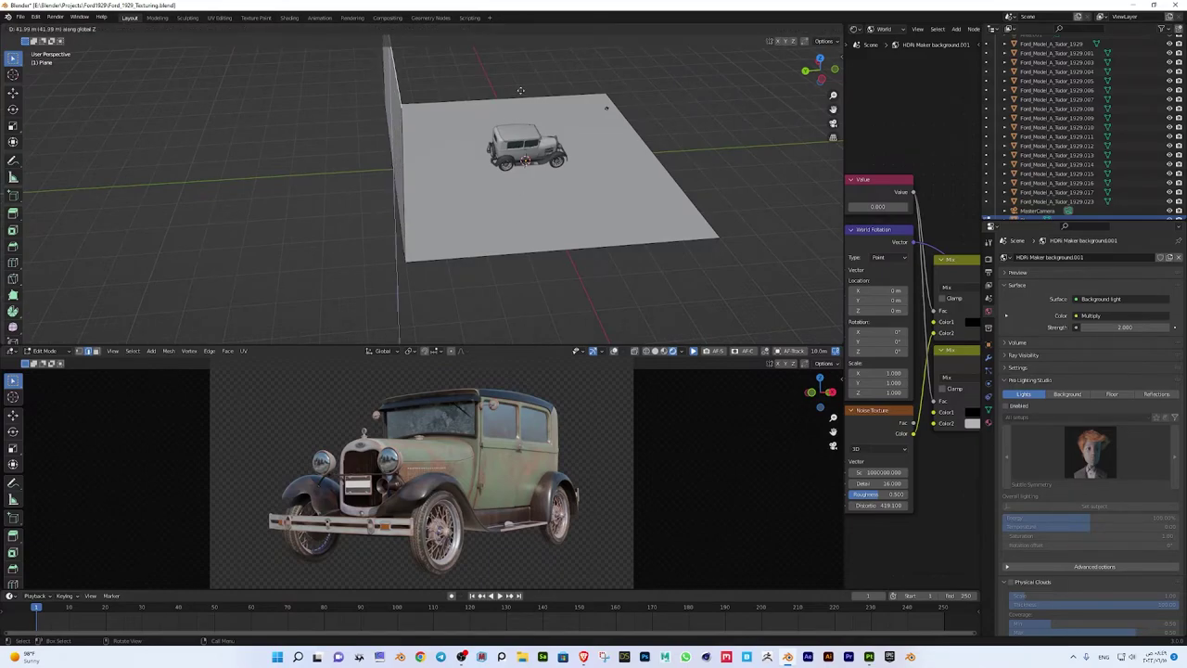
{"action": "left_click", "coordinate": [521, 90]}
Bevel the wall-floor edge into a curved corner, then show the backdrop's material
{"action": "middle_click_drag", "start_coordinate": [521, 91], "coordinate": [507, 206]}
{"action": "left_click", "coordinate": [507, 206]}
{"action": "key", "text": "ctrl+b"}
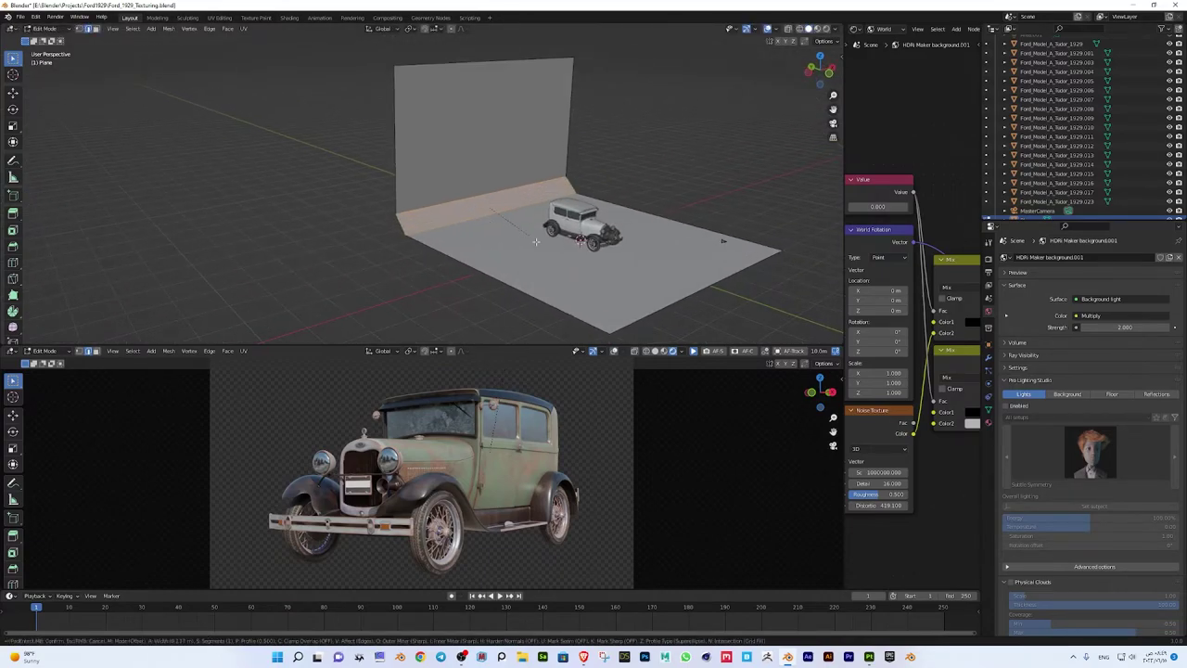
{"action": "scroll", "coordinate": [593, 255], "scroll_direction": "up", "scroll_amount": 3}
{"action": "left_click", "coordinate": [610, 264]}
{"action": "middle_click_drag", "start_coordinate": [610, 264], "coordinate": [593, 269]}
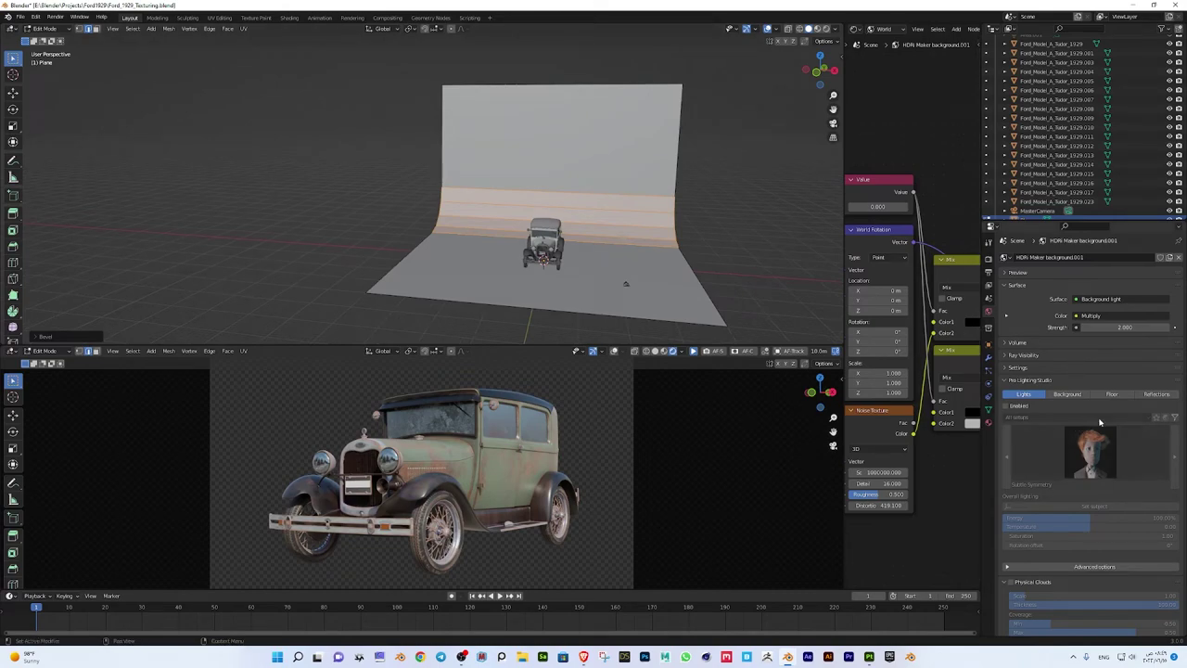
{"action": "left_click", "coordinate": [988, 422]}
{"action": "left_click", "coordinate": [880, 29]}
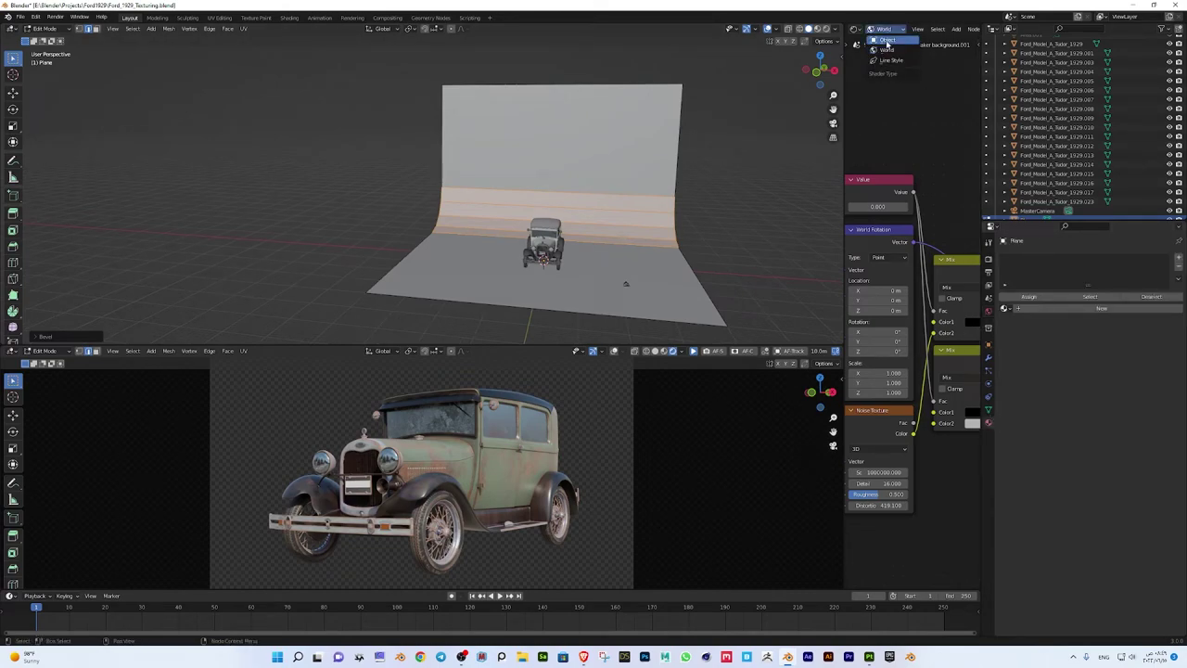
Switch the Shader Editor to Object data and start the rendered viewport preview
{"action": "left_click", "coordinate": [885, 39]}
{"action": "left_click_drag", "start_coordinate": [842, 160], "coordinate": [676, 167]}
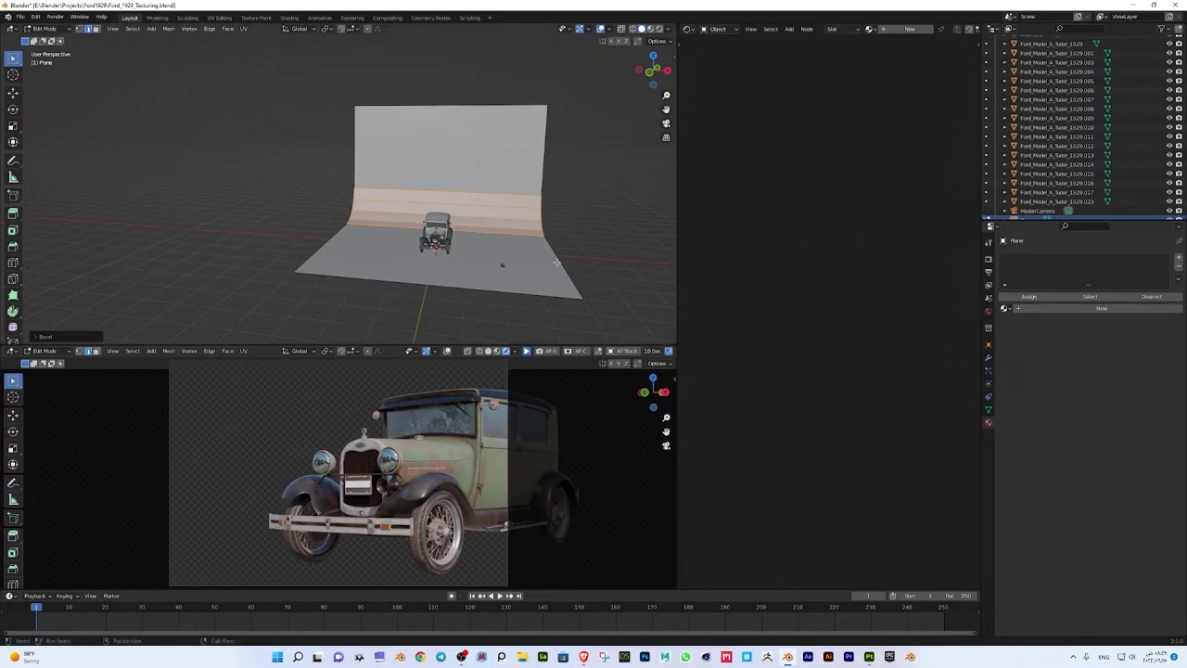
{"action": "left_click", "coordinate": [527, 351]}
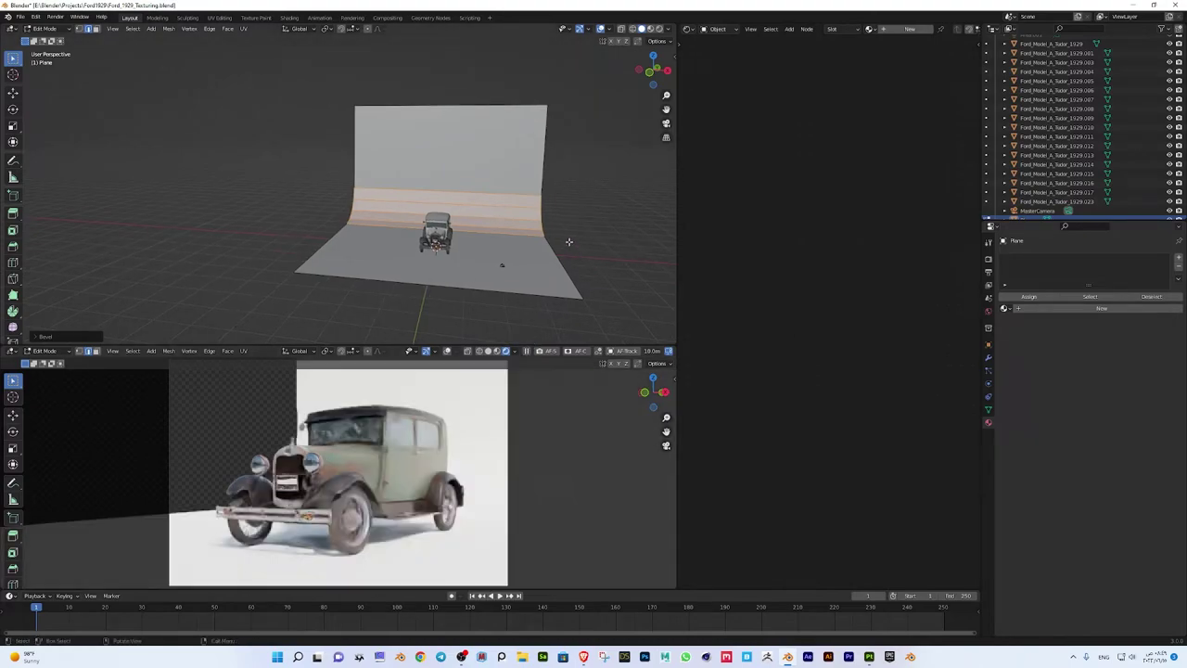
Back in Object Mode, rotate the curved backdrop plane
{"action": "key", "text": "Tab"}
{"action": "right_click", "coordinate": [494, 219]}
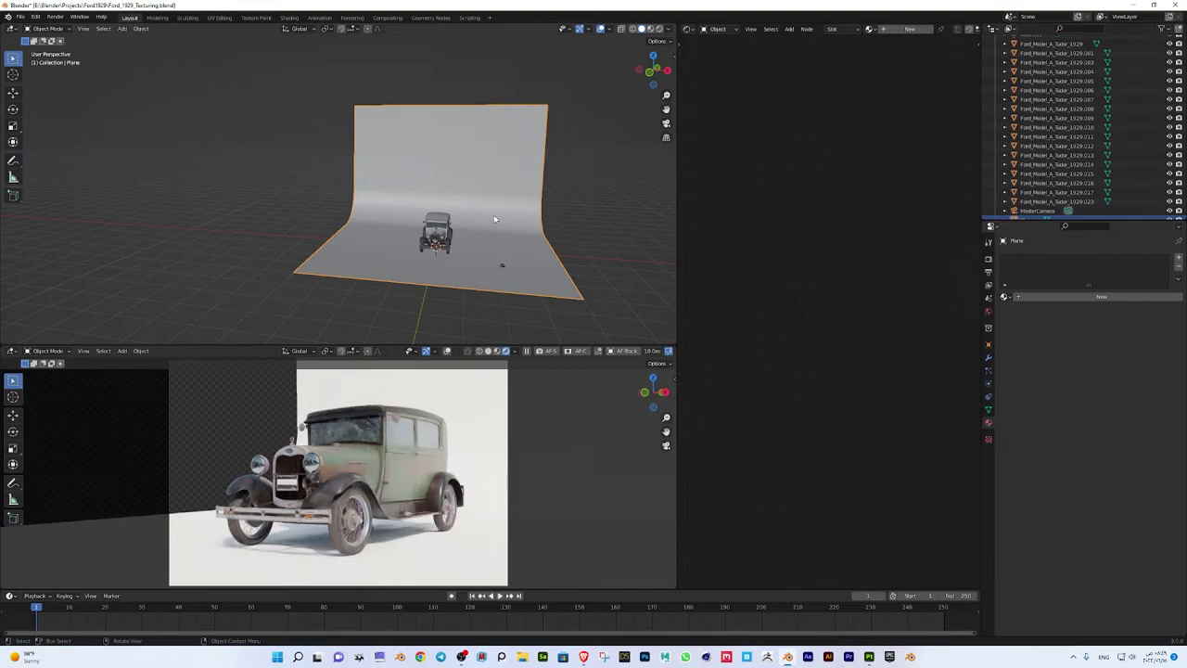
{"action": "key", "text": "s"}
{"action": "key", "text": "Escape"}
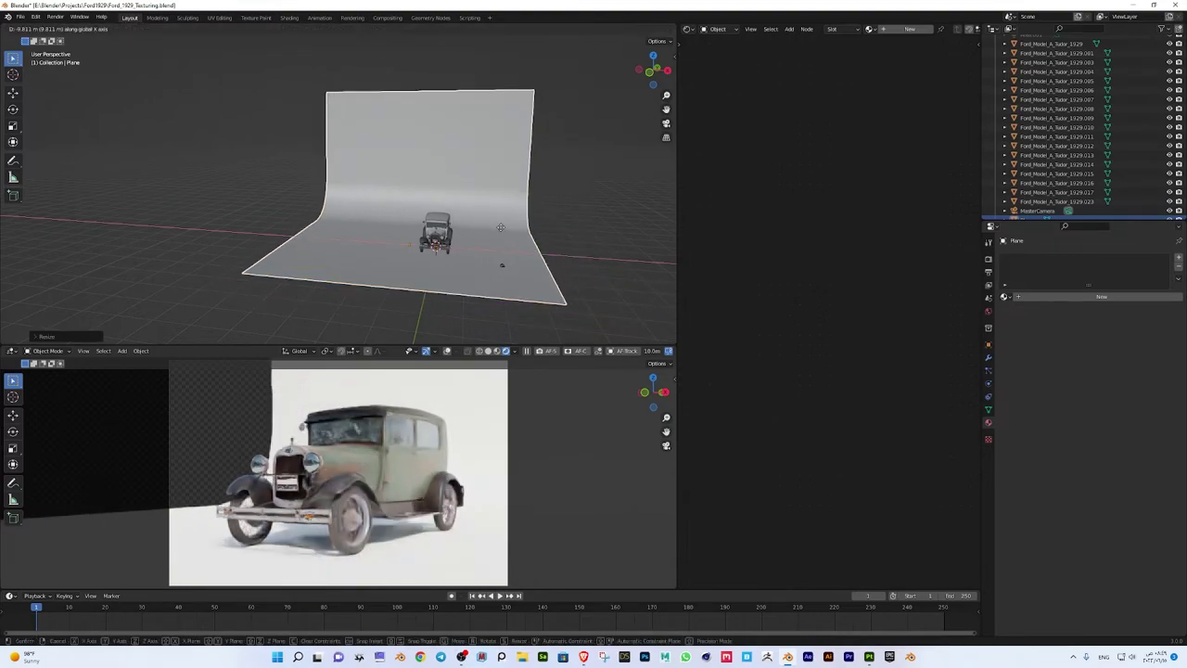
{"action": "key", "text": "r"}
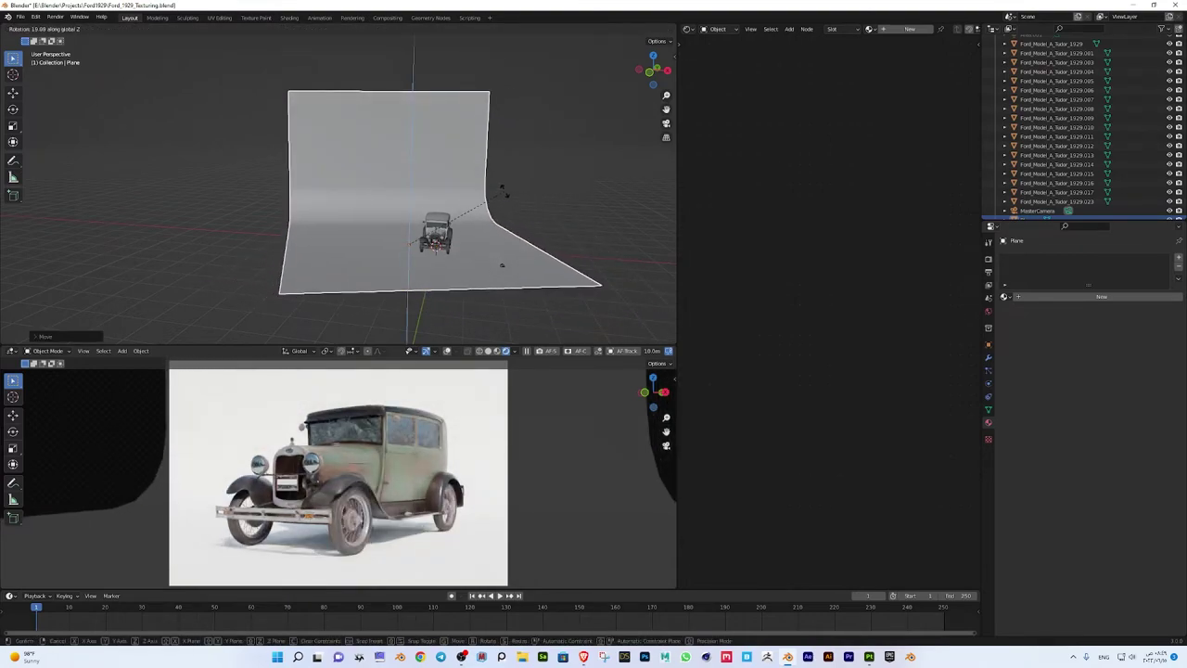
{"action": "left_click", "coordinate": [792, 188]}
Remove the HDRI world and create a new empty World.001
{"action": "left_click", "coordinate": [712, 31]}
{"action": "left_click", "coordinate": [717, 48]}
{"action": "scroll", "coordinate": [797, 148], "scroll_direction": "down", "scroll_amount": 5}
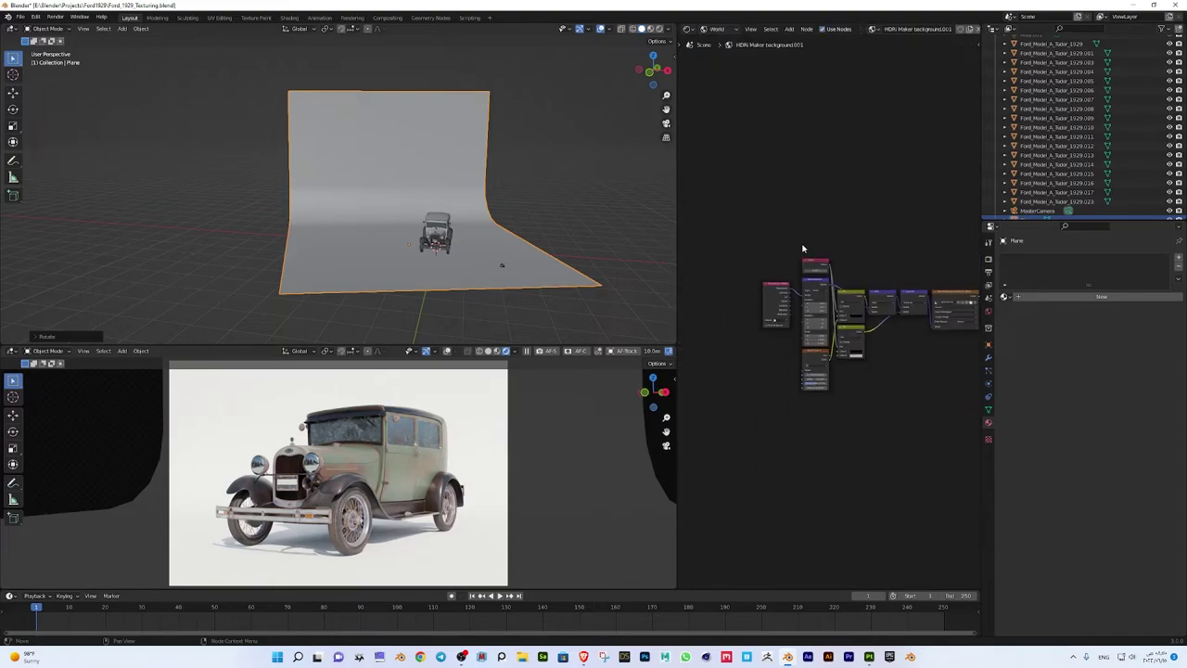
{"action": "scroll", "coordinate": [813, 191], "scroll_direction": "down", "scroll_amount": 2}
{"action": "scroll", "coordinate": [813, 191], "scroll_direction": "down", "scroll_amount": 2}
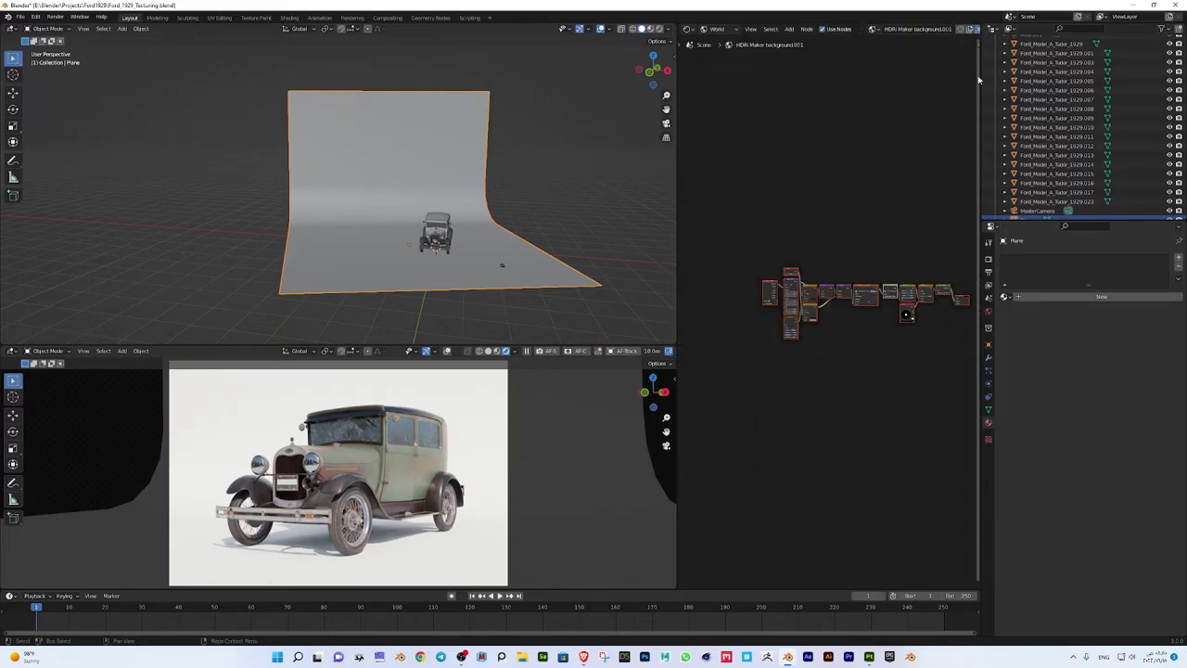
{"action": "left_click", "coordinate": [969, 29]}
{"action": "left_click", "coordinate": [880, 29]}
{"action": "key", "text": "Home"}
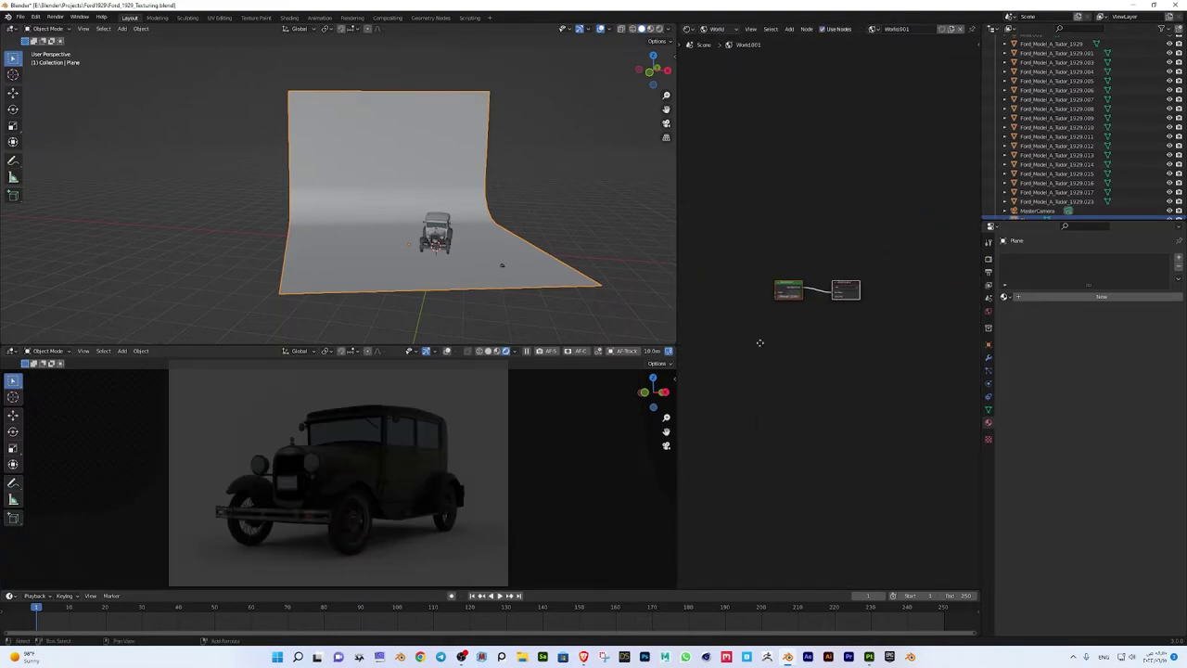
{"action": "middle_click_drag", "start_coordinate": [474, 242], "coordinate": [437, 234]}
Add a point light and change its type to Area
{"action": "key", "text": "shift+a"}
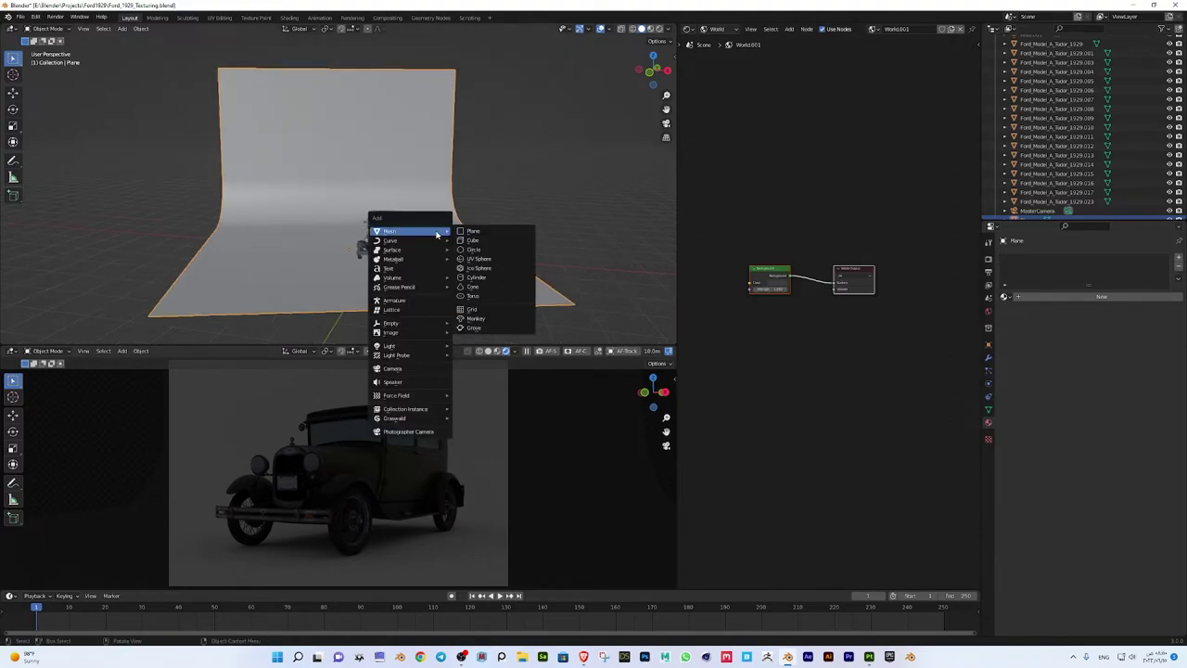
{"action": "key", "text": "Escape"}
{"action": "key", "text": "shift+a"}
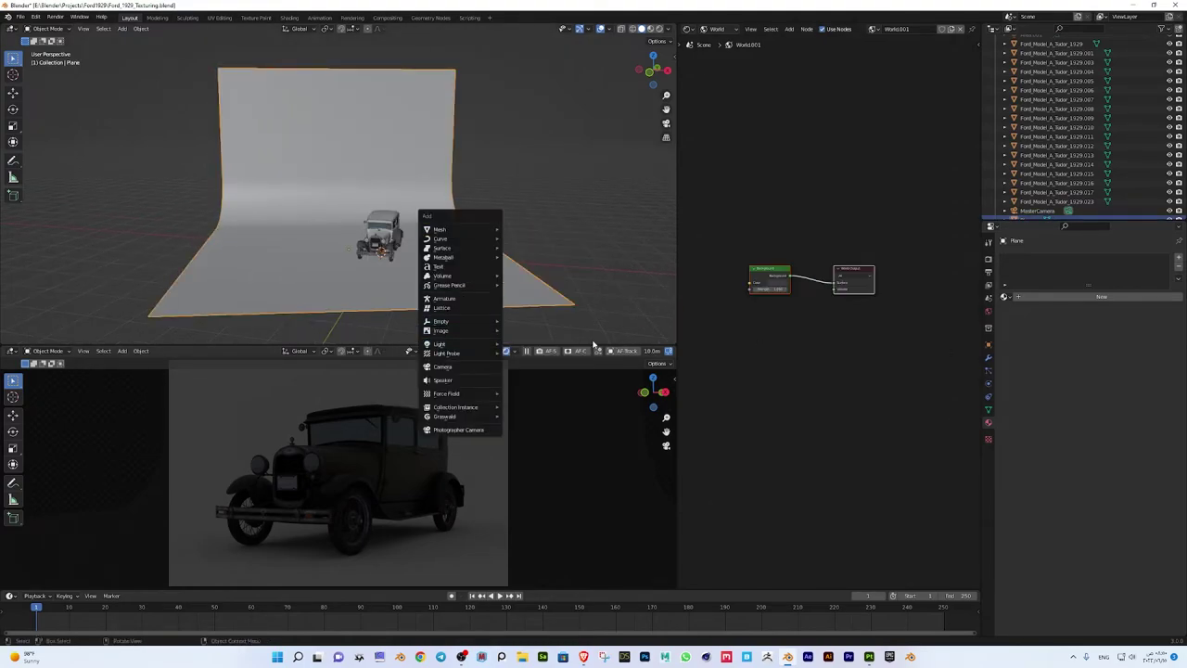
{"action": "left_click", "coordinate": [554, 345]}
{"action": "key", "text": "s"}
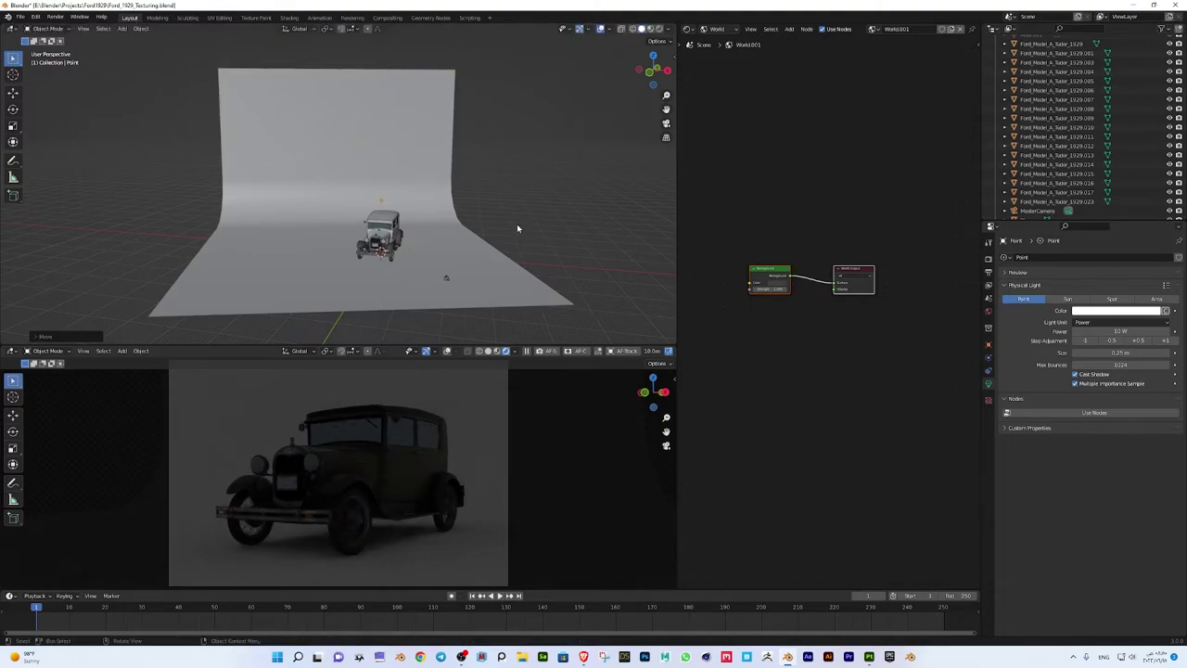
{"action": "key", "text": "Escape"}
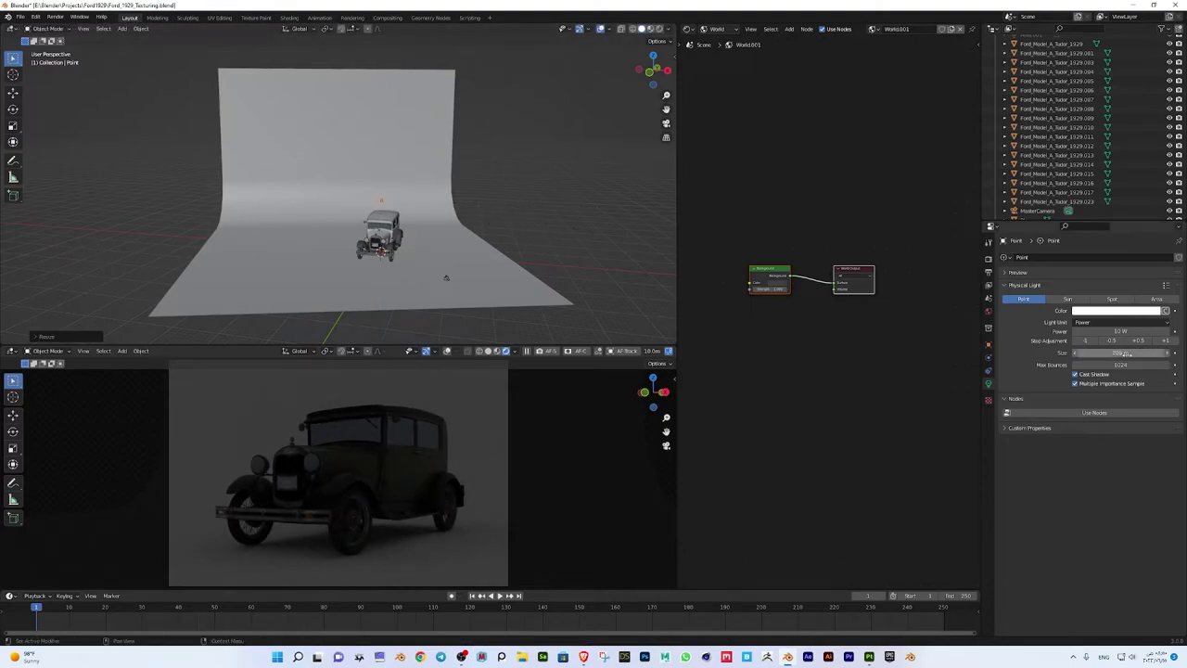
{"action": "left_click", "coordinate": [1154, 299]}
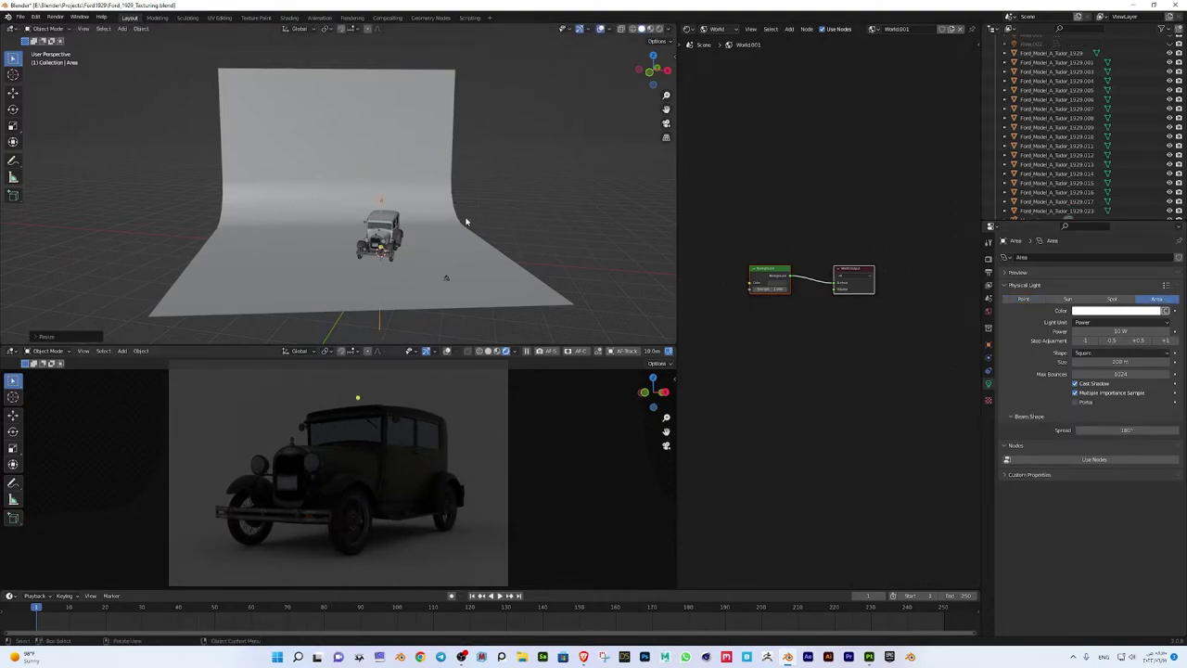
Raise the trial light's Stop Adjustment by +0.5 twice, then delete it
{"action": "scroll", "coordinate": [279, 192], "scroll_direction": "up", "scroll_amount": 2}
{"action": "scroll", "coordinate": [279, 192], "scroll_direction": "down", "scroll_amount": 2}
{"action": "mouse_move", "coordinate": [279, 191]}
{"action": "middle_mouse_down"}
{"action": "mouse_move", "coordinate": [414, 206]}
{"action": "mouse_move", "coordinate": [215, 229]}
{"action": "mouse_move", "coordinate": [425, 195]}
{"action": "middle_mouse_up"}
{"action": "left_click", "coordinate": [1147, 341]}
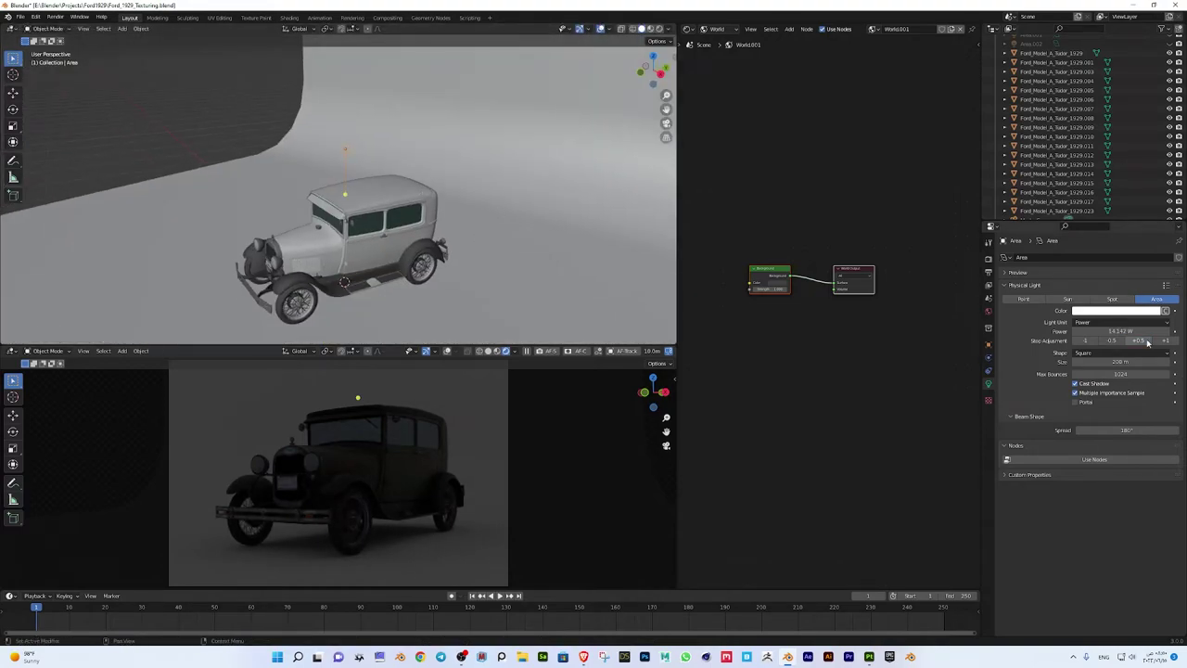
{"action": "left_click", "coordinate": [1146, 341]}
{"action": "left_click", "coordinate": [1147, 341]}
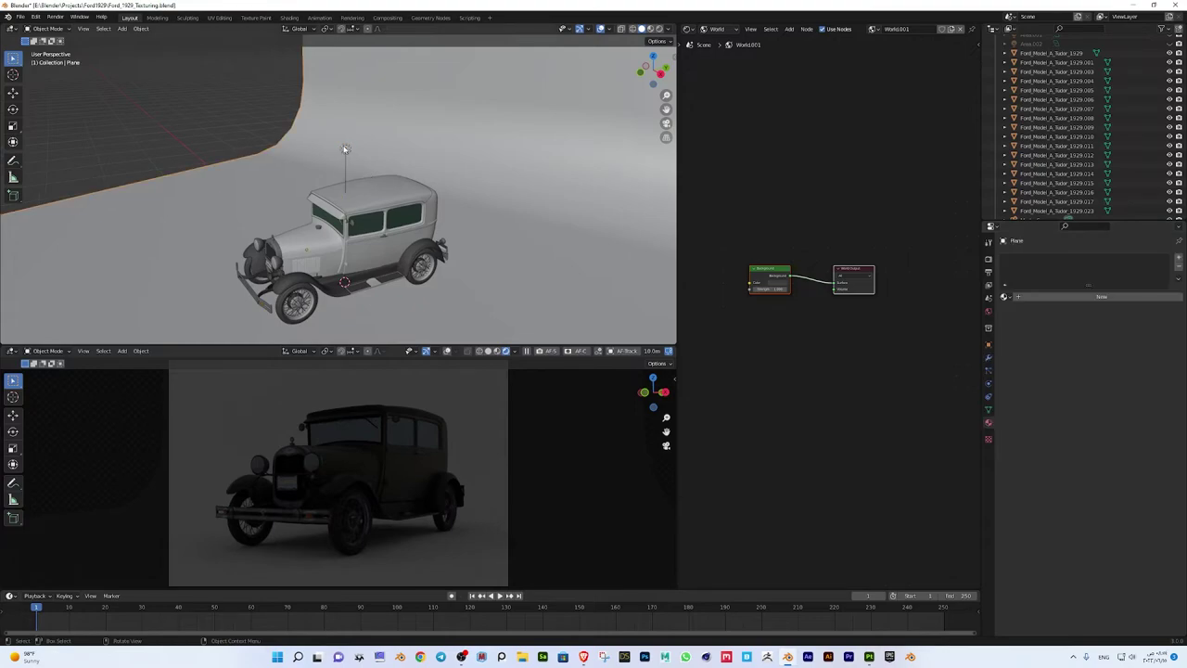
{"action": "key", "text": "Delete"}
{"action": "key", "text": "shift+a"}
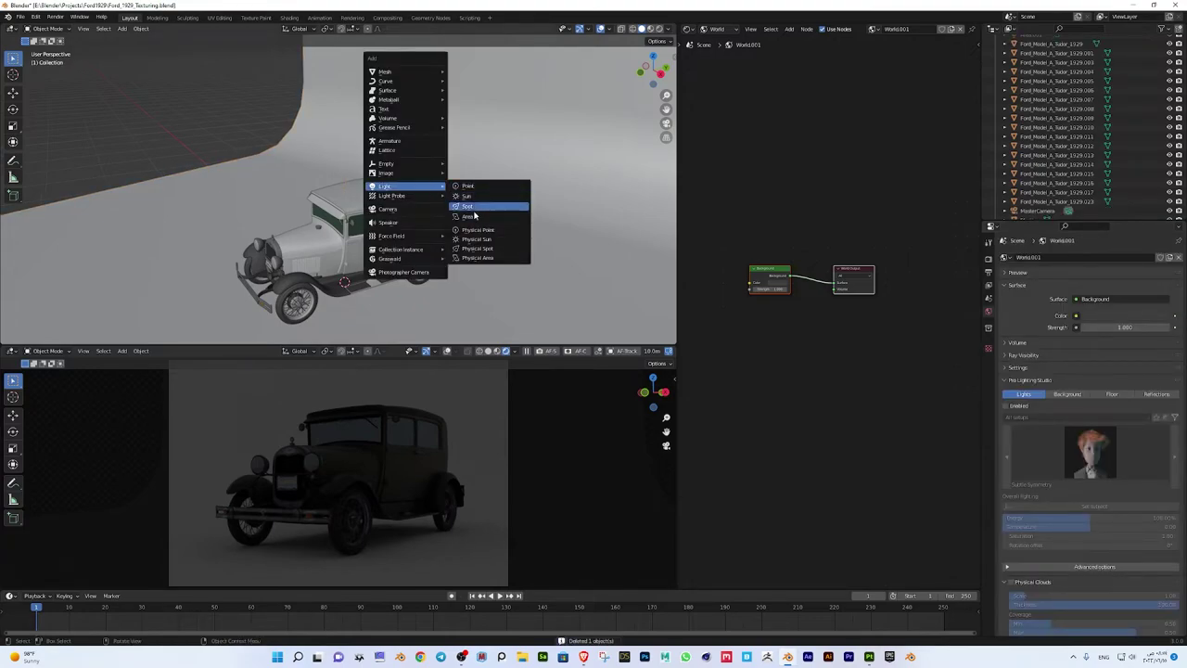
Add an area light, place and enlarge it above the car, and brighten it half a stop
{"action": "left_click", "coordinate": [475, 218]}
{"action": "key", "text": "g"}
{"action": "key", "text": "s"}
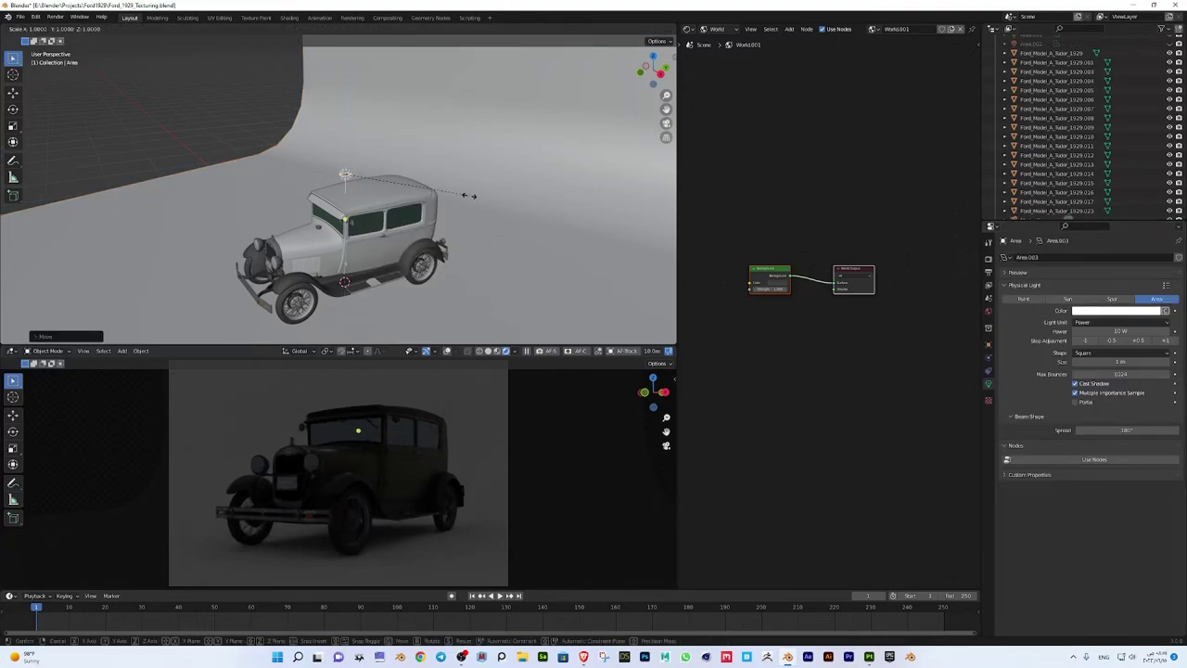
{"action": "left_click", "coordinate": [76, 252]}
{"action": "left_click", "coordinate": [1139, 343]}
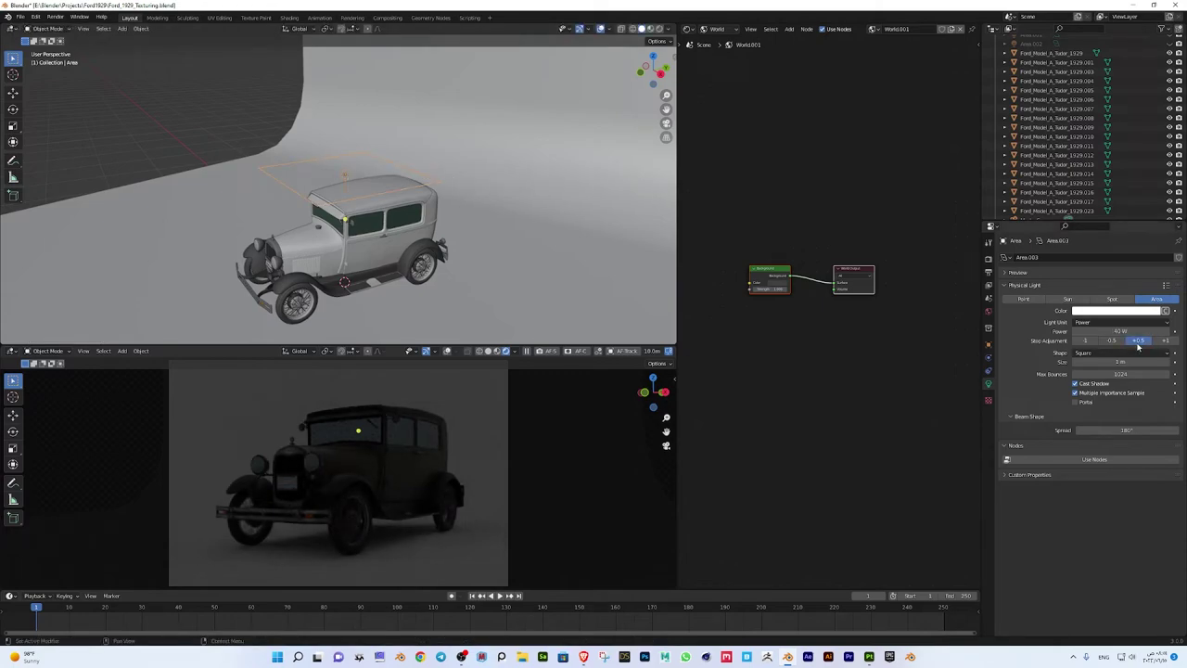
Give the backdrop plane a new material and open its base colour
{"action": "left_click", "coordinate": [575, 130]}
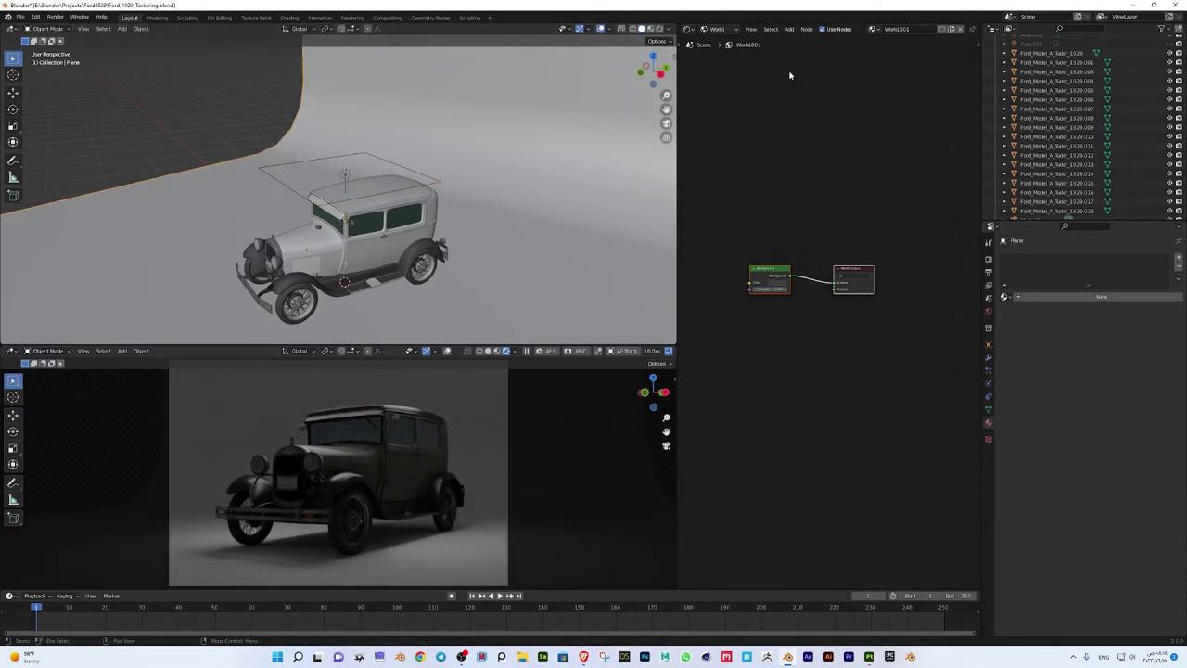
{"action": "left_click", "coordinate": [910, 28]}
{"action": "left_click", "coordinate": [803, 290]}
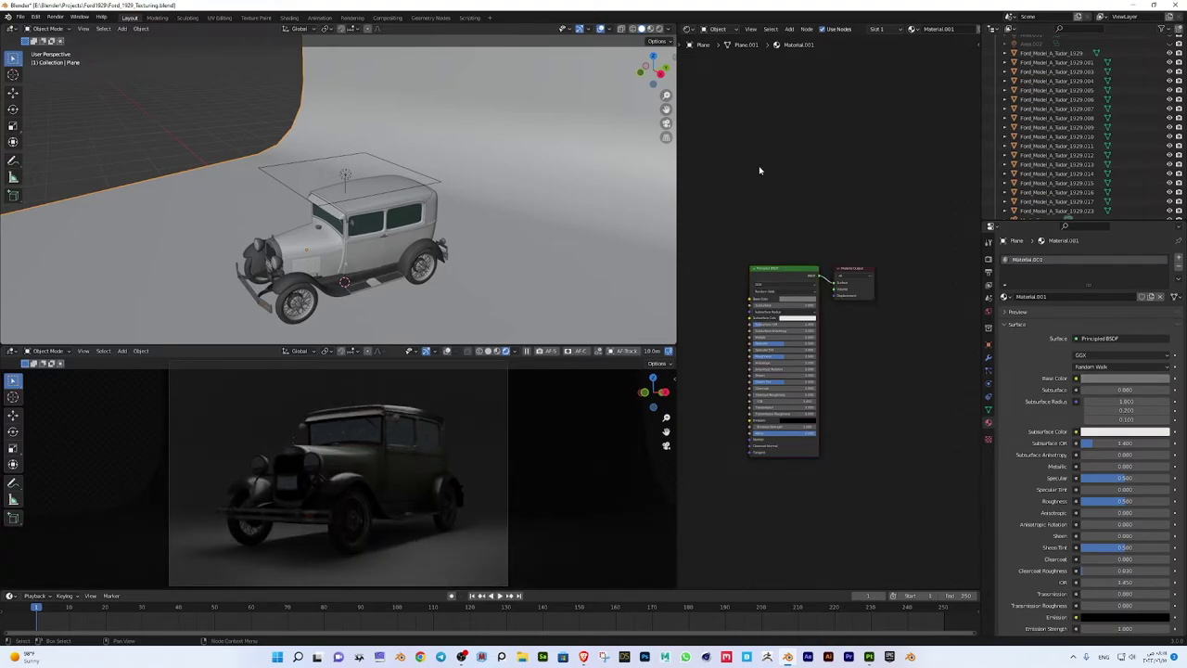
Raise the area light along Z, enlarge it further, and boost its power to 2500 W
{"action": "left_click", "coordinate": [345, 177]}
{"action": "key", "text": "g"}
{"action": "key", "text": "z"}
{"action": "left_click", "coordinate": [563, 232]}
{"action": "key", "text": "s"}
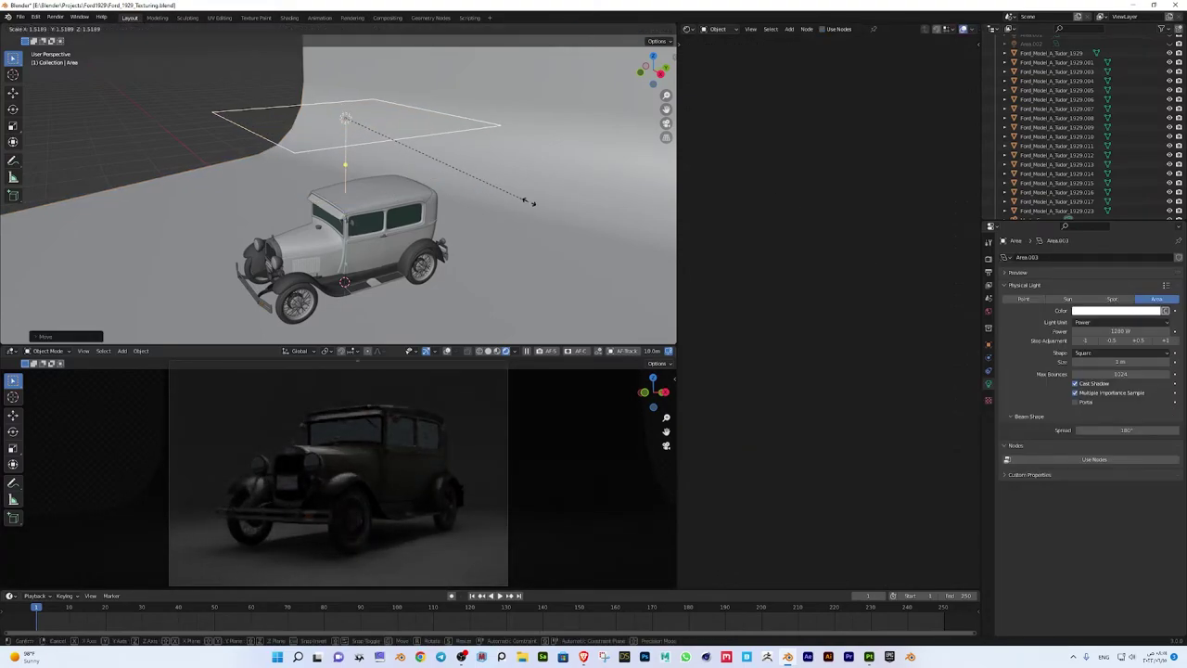
{"action": "left_click", "coordinate": [497, 232]}
{"action": "scroll", "coordinate": [469, 261], "scroll_direction": "down", "scroll_amount": 1}
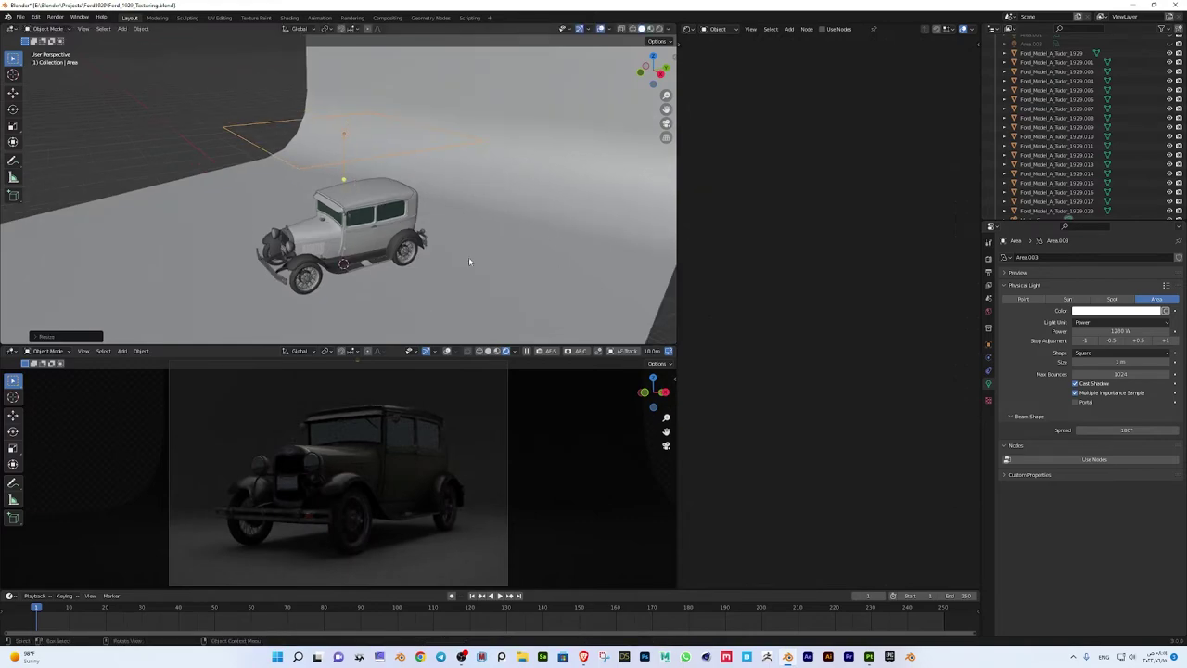
{"action": "left_click", "coordinate": [1140, 340]}
{"action": "left_click", "coordinate": [1118, 310]}
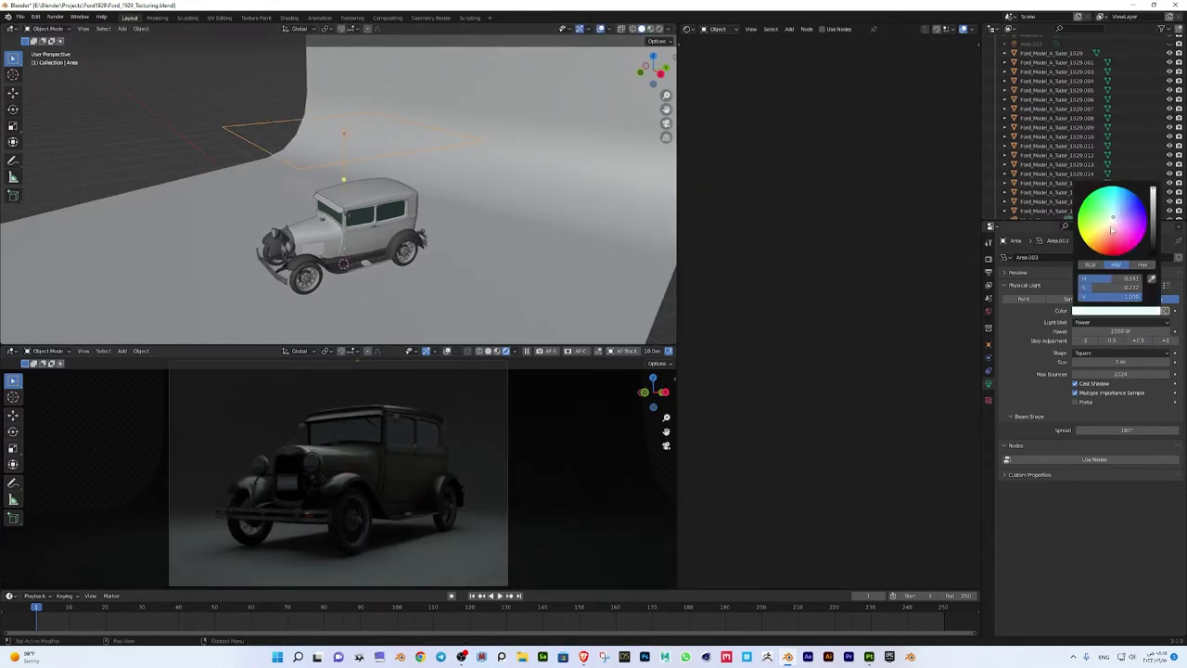
{"action": "middle_click_drag", "start_coordinate": [389, 232], "coordinate": [436, 250]}
{"action": "key", "text": "shift+a"}
Tilt and turn Area.003 from the front and top views so it aims at the car
{"action": "left_click", "coordinate": [478, 284]}
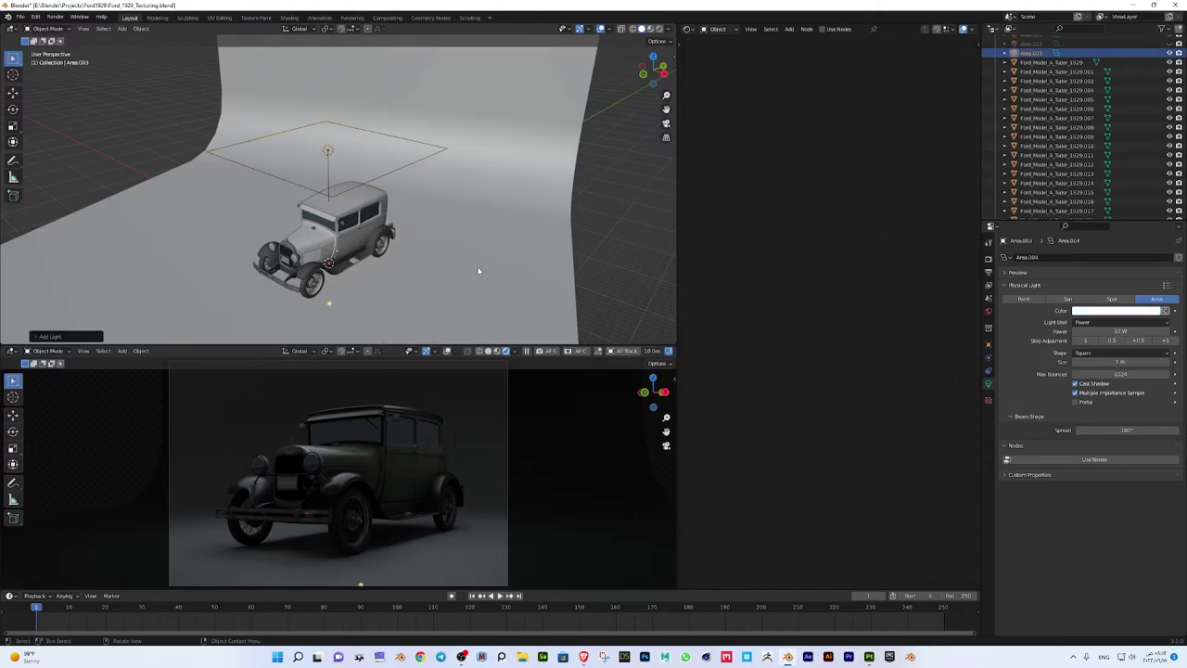
{"action": "key", "text": "KP_1"}
{"action": "key", "text": "r"}
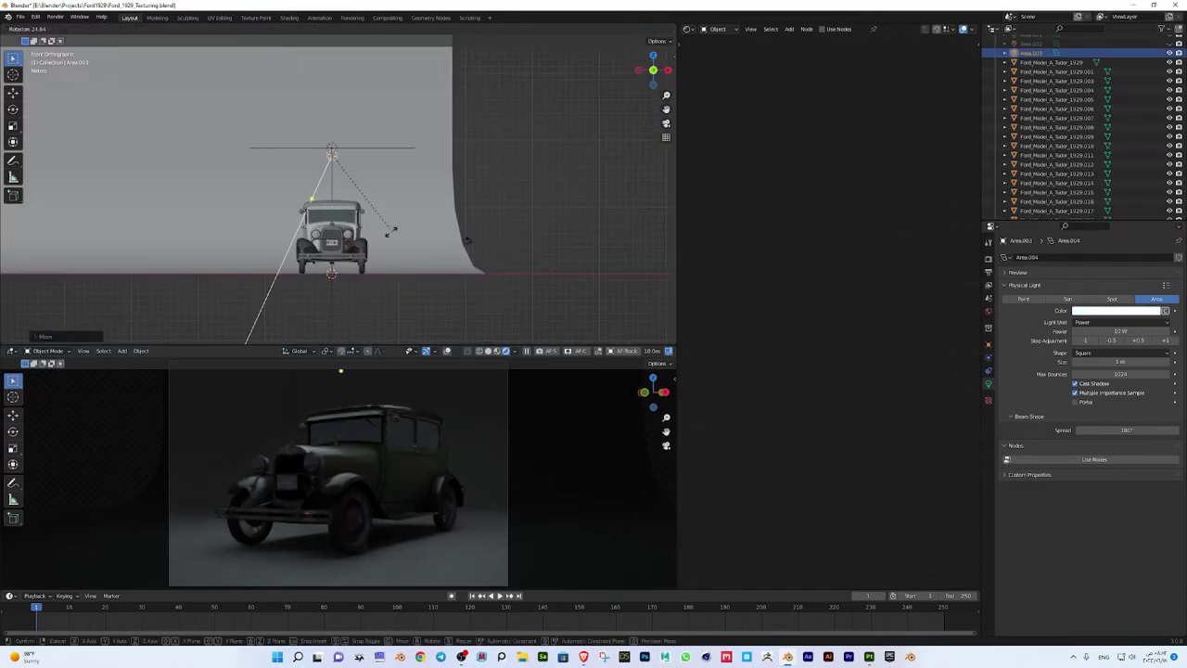
{"action": "left_click", "coordinate": [392, 230]}
{"action": "key", "text": "KP_7"}
{"action": "key", "text": "g"}
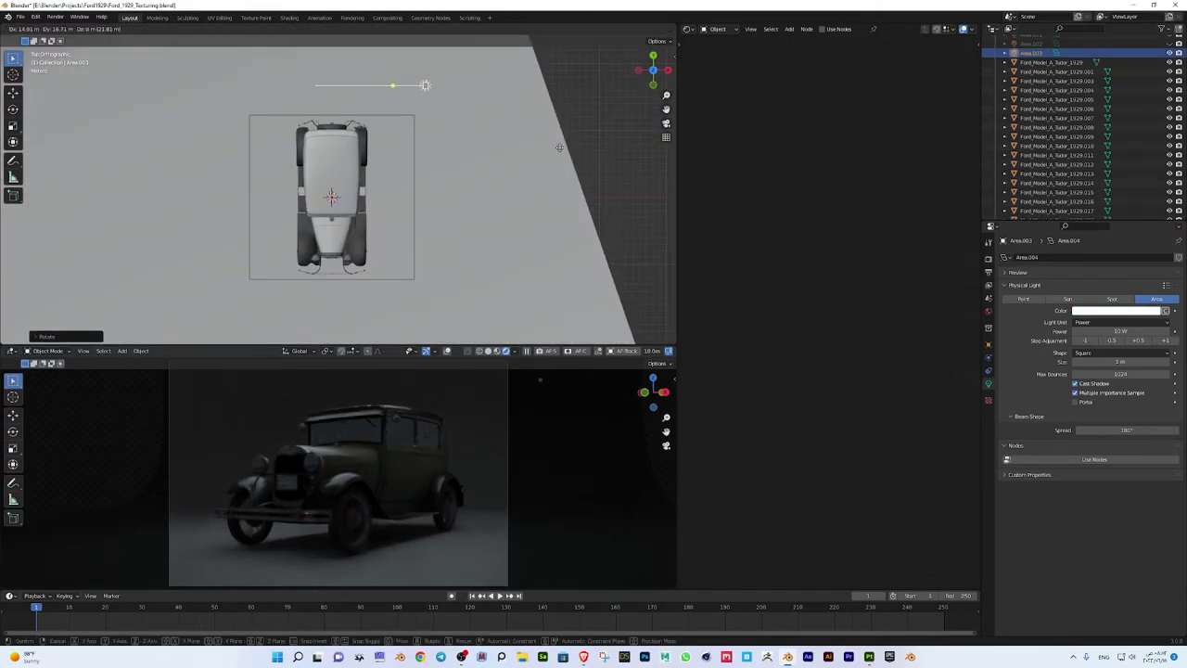
{"action": "key", "text": "r"}
{"action": "left_click", "coordinate": [608, 236]}
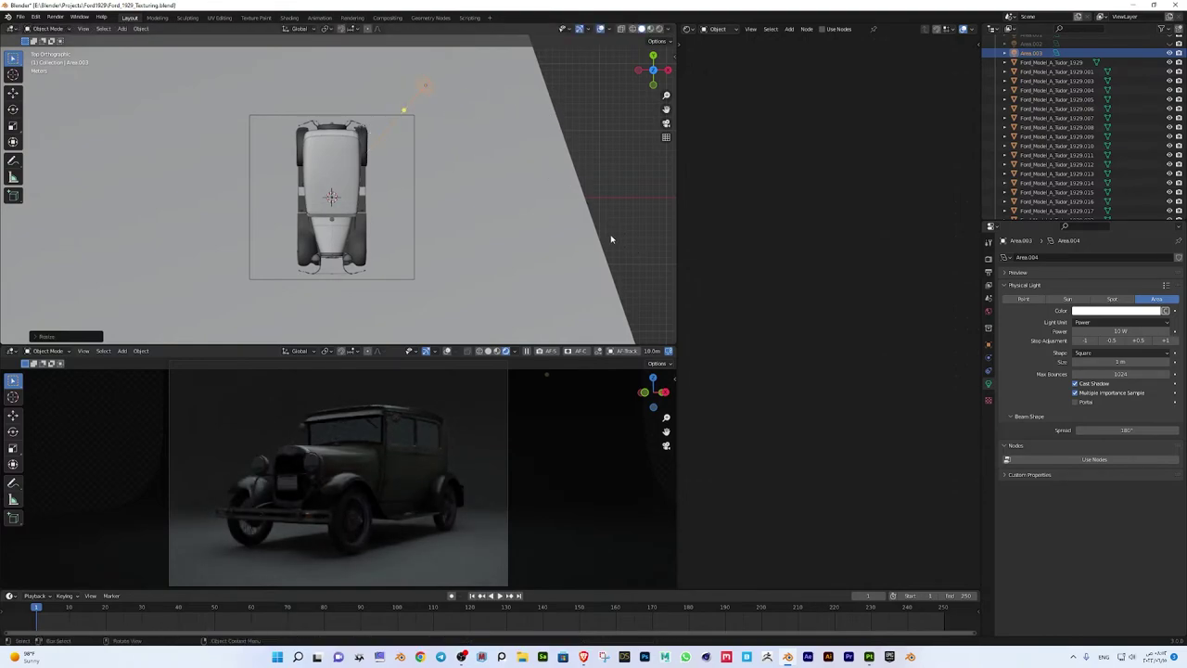
Lower Area.003 beside the car, tilt it, and raise its power to 320 W
{"action": "mouse_move", "coordinate": [609, 239]}
{"action": "middle_mouse_down"}
{"action": "mouse_move", "coordinate": [529, 191]}
{"action": "mouse_move", "coordinate": [589, 193]}
{"action": "middle_mouse_up"}
{"action": "key", "text": "g"}
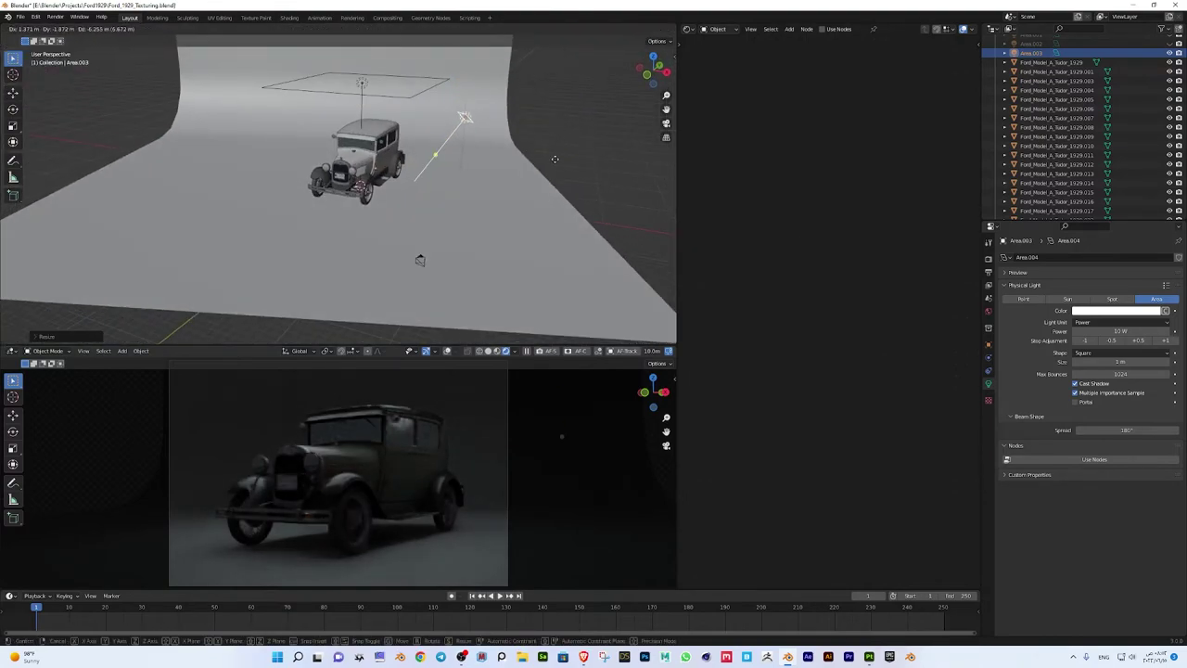
{"action": "left_click", "coordinate": [560, 189]}
{"action": "key", "text": "KP_1"}
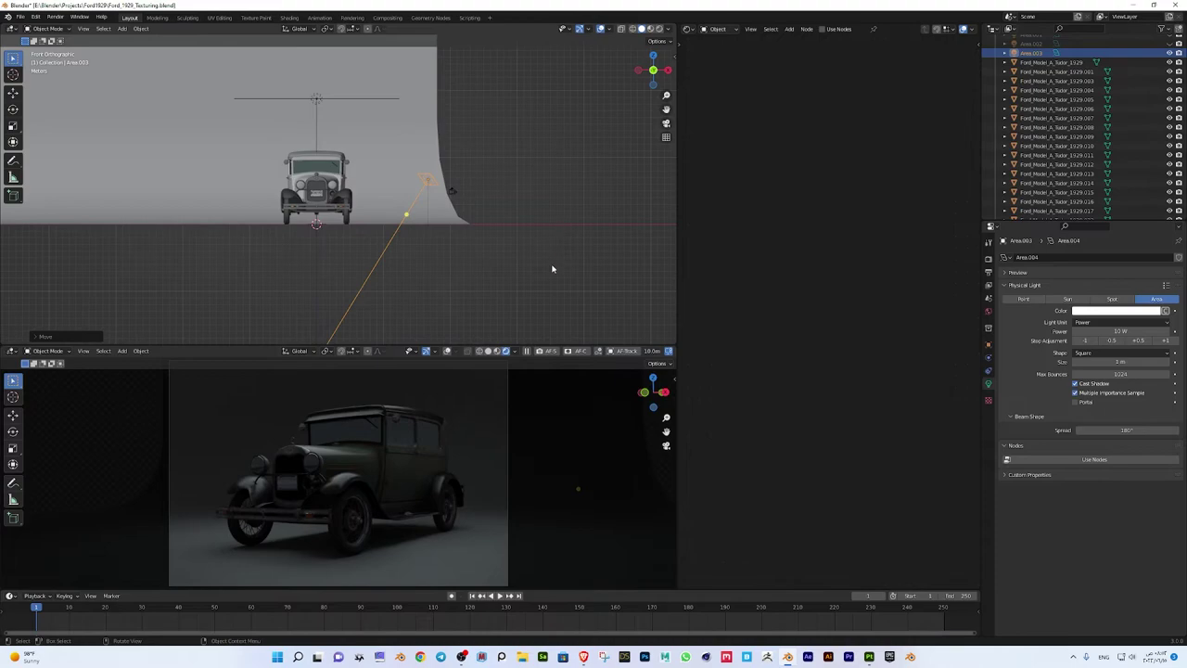
{"action": "key", "text": "r"}
{"action": "left_click", "coordinate": [466, 298]}
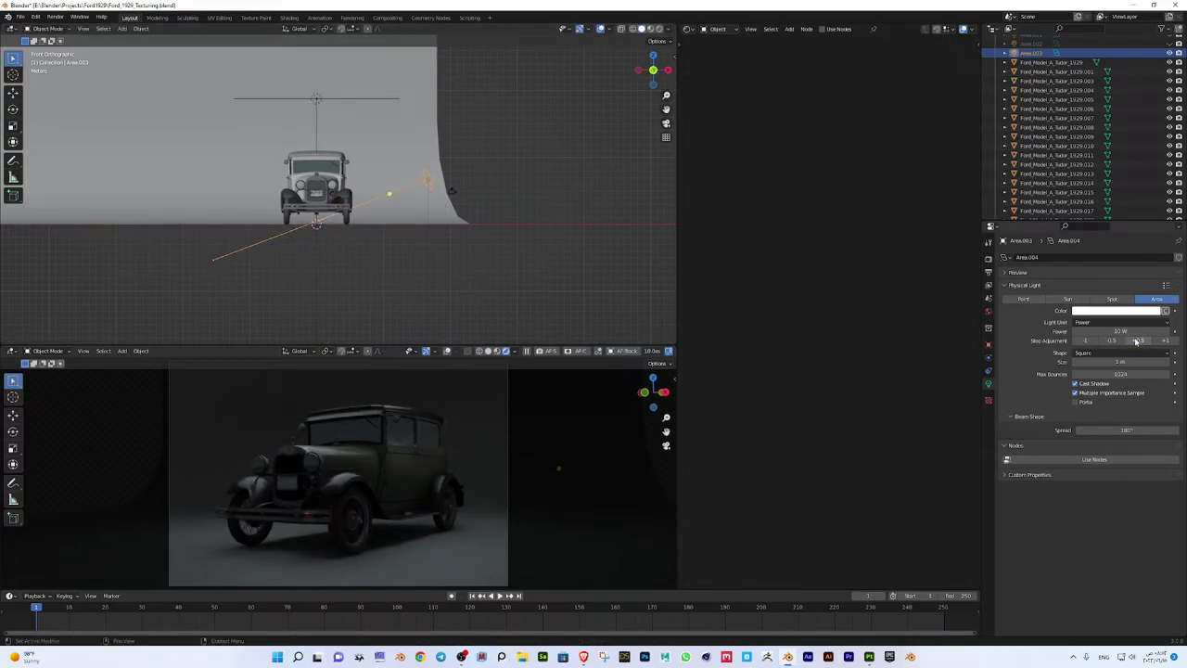
{"action": "left_click", "coordinate": [1137, 342]}
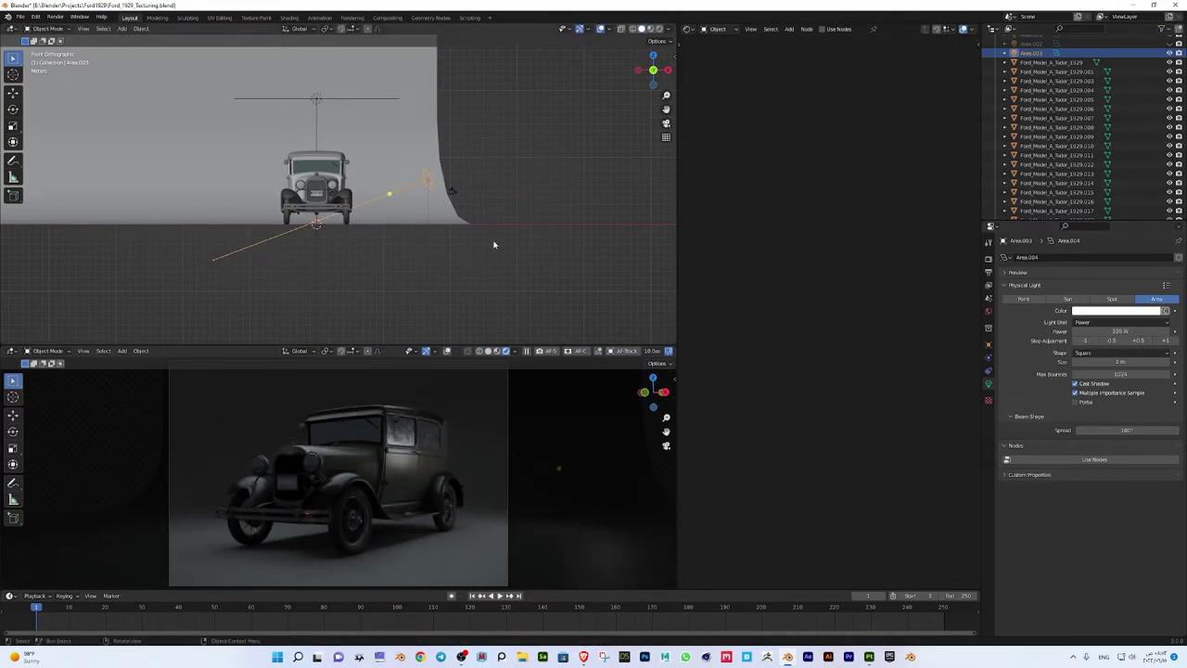
Resize Area.003 and place it up and left of the car, rotated toward it
{"action": "key", "text": "KP_7"}
{"action": "key", "text": "s"}
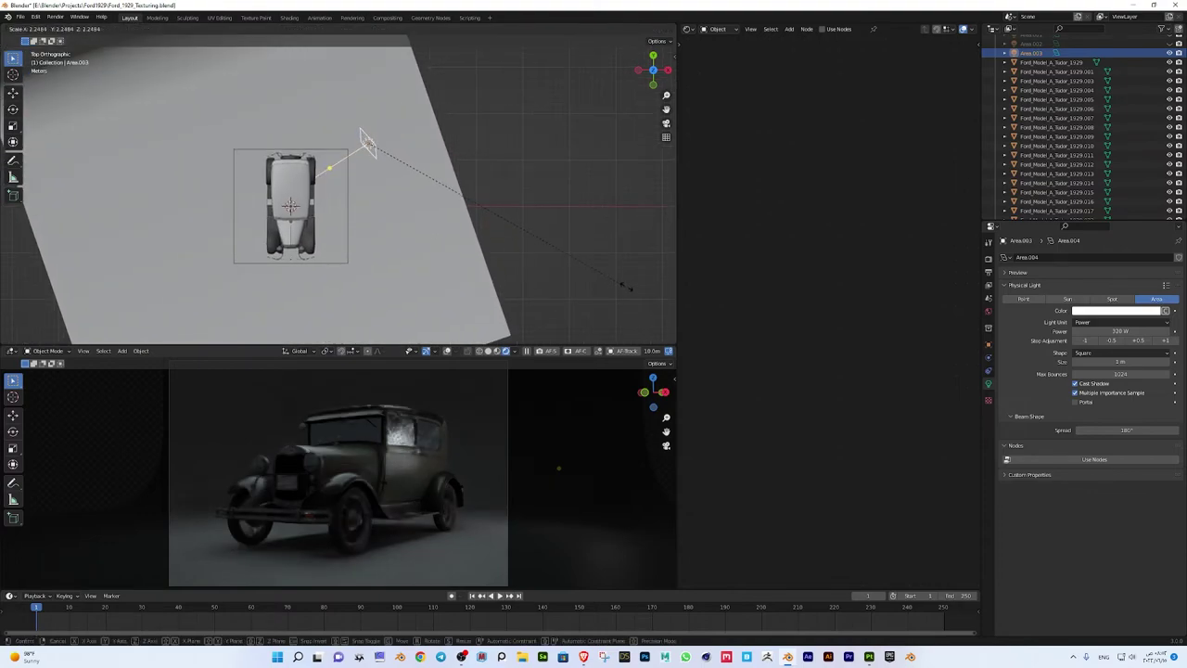
{"action": "left_click", "coordinate": [570, 186]}
{"action": "key", "text": "g"}
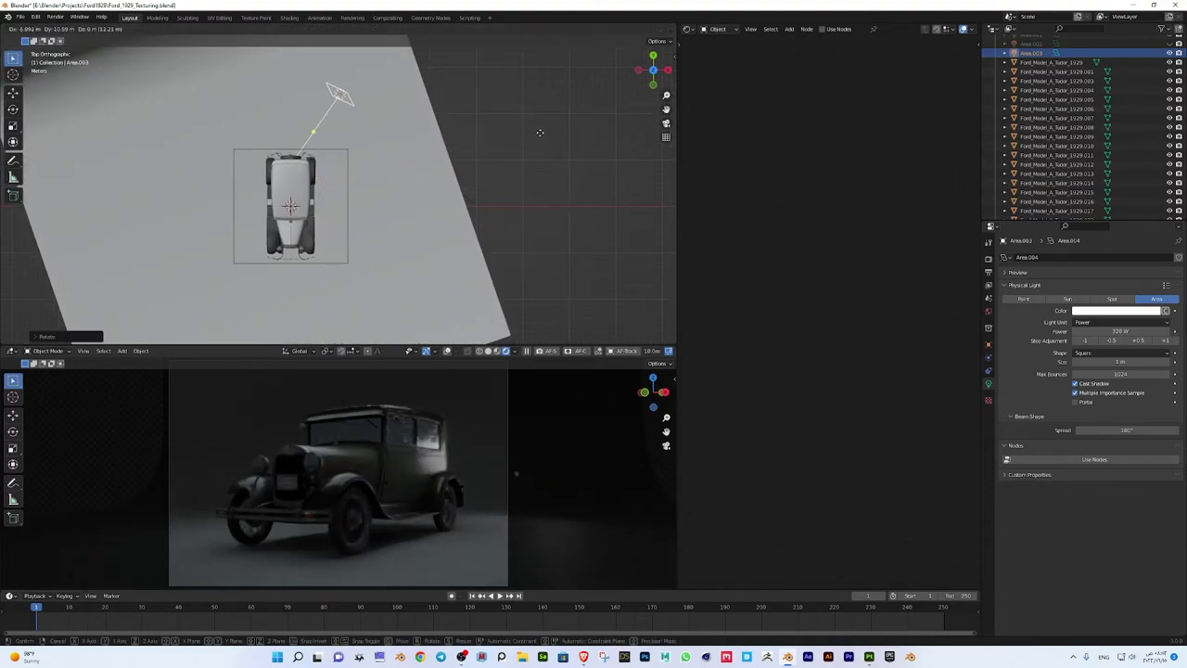
{"action": "left_click", "coordinate": [544, 116]}
{"action": "key", "text": "r"}
{"action": "left_click", "coordinate": [554, 132]}
Rescale Area.003 and set its height along the Z axis
{"action": "key", "text": "g"}
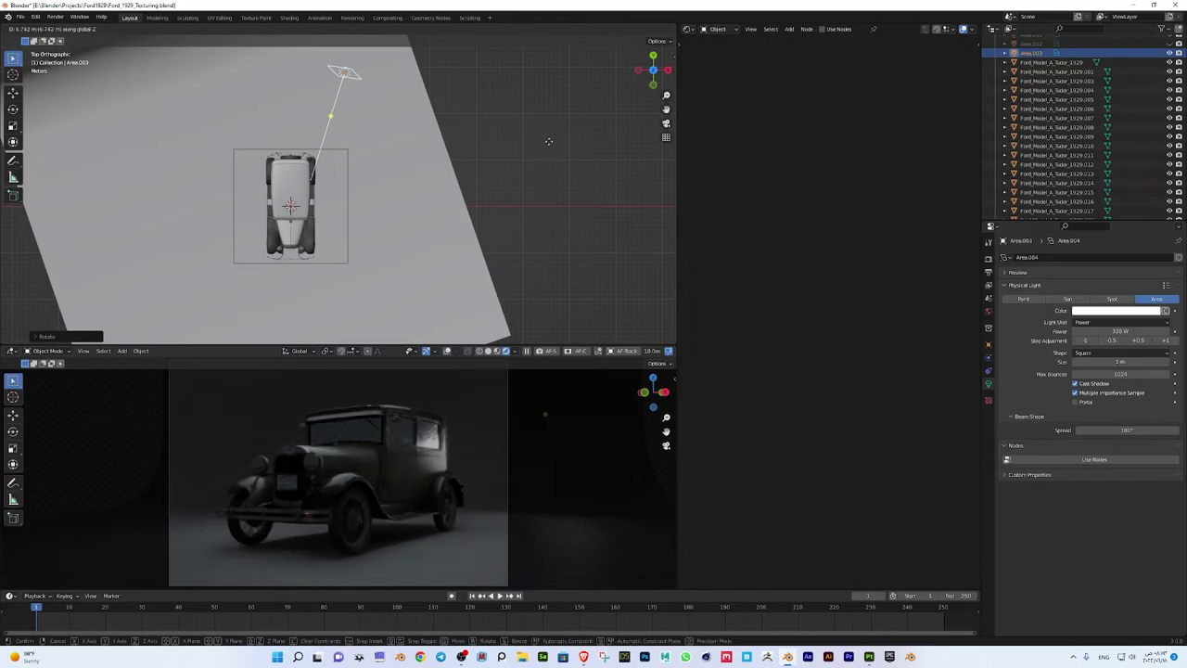
{"action": "key", "text": "z"}
{"action": "key", "text": "Escape"}
{"action": "key", "text": "s"}
{"action": "left_click", "coordinate": [555, 214]}
{"action": "key", "text": "g"}
{"action": "key", "text": "z"}
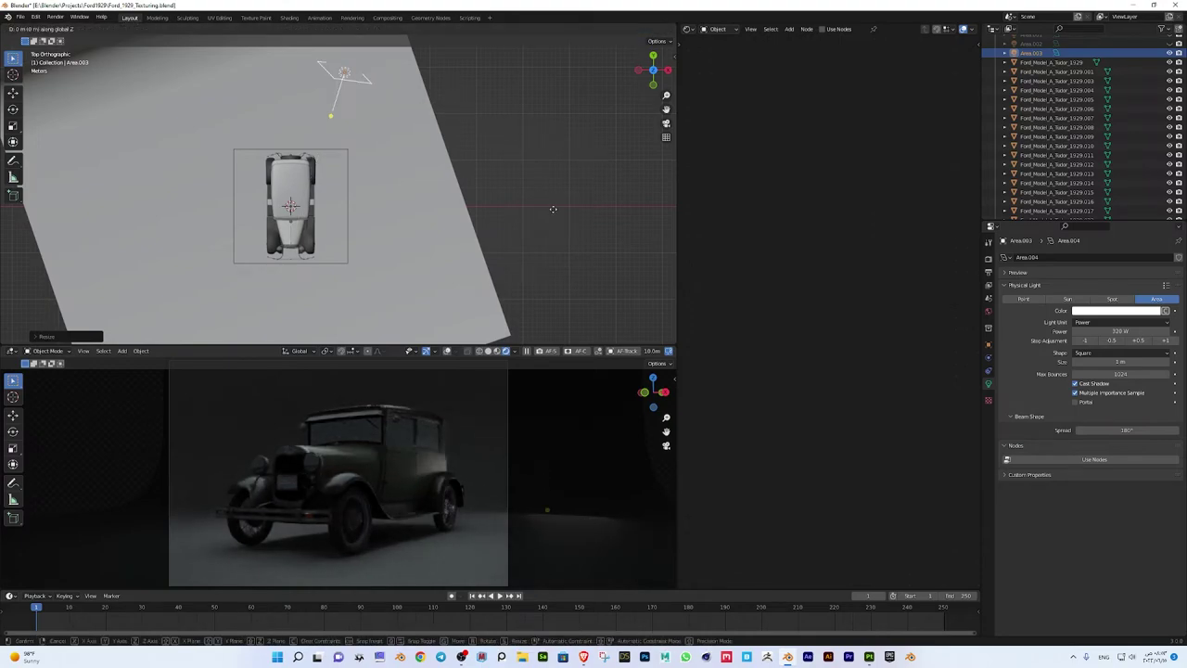
{"action": "left_click", "coordinate": [556, 218]}
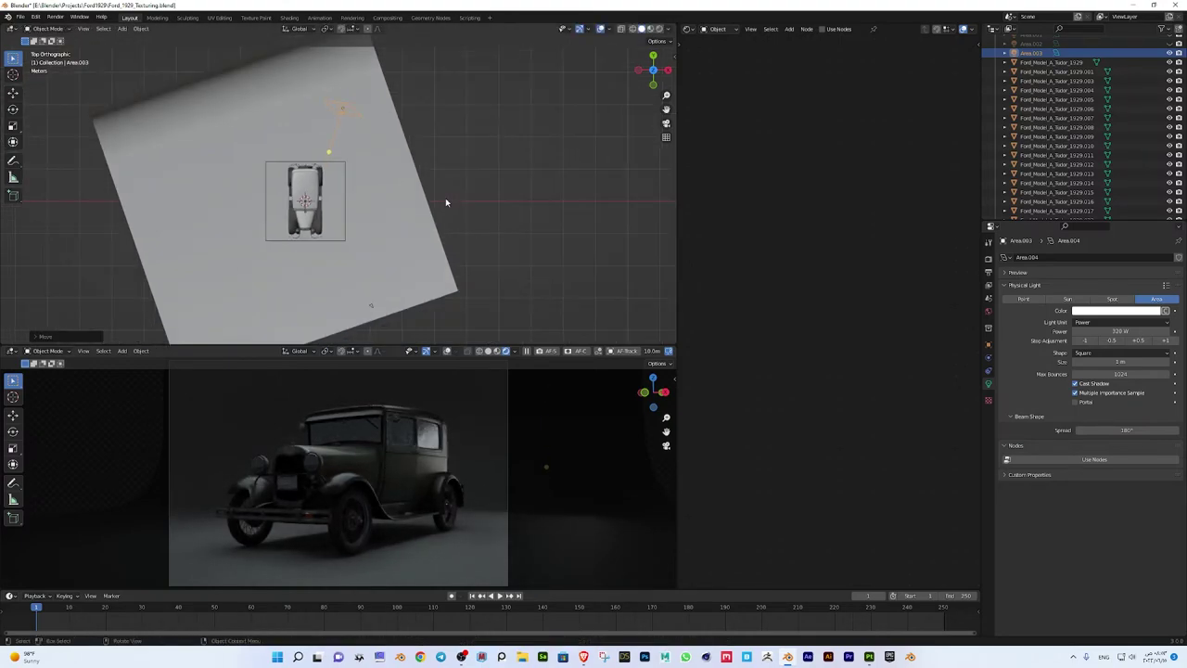
Duplicate the area light and place the rotated copy on the car's other side
{"action": "key", "text": "shift+d"}
{"action": "scroll", "coordinate": [419, 238], "scroll_direction": "down", "scroll_amount": 5}
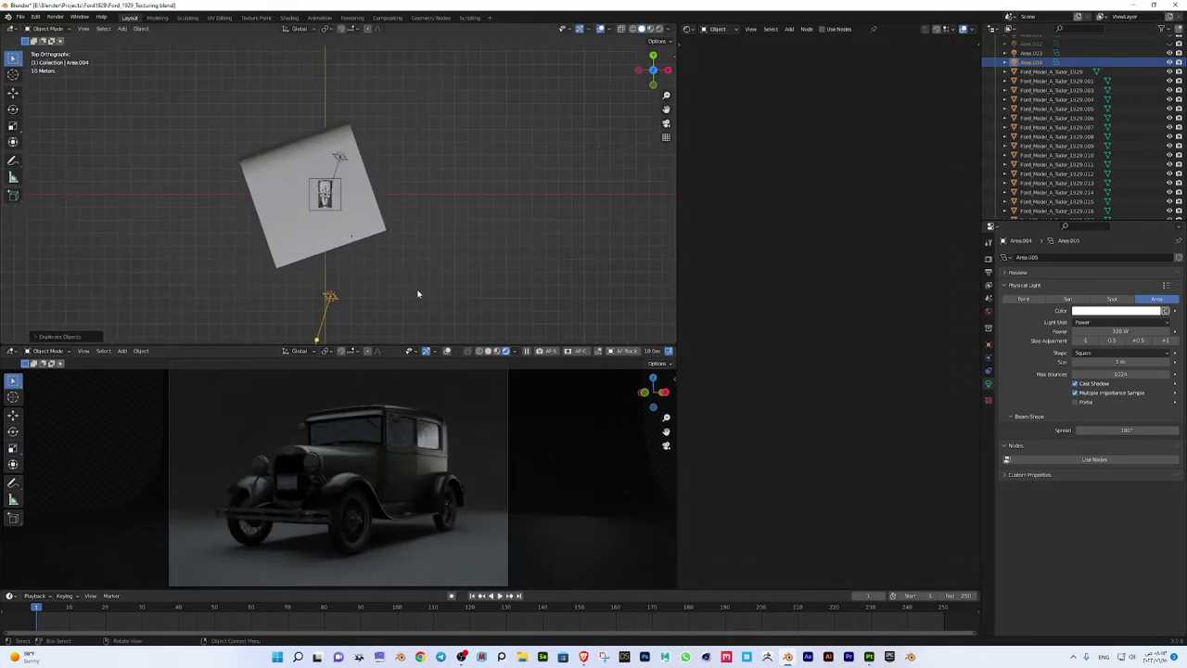
{"action": "key", "text": "r"}
{"action": "left_click", "coordinate": [423, 276]}
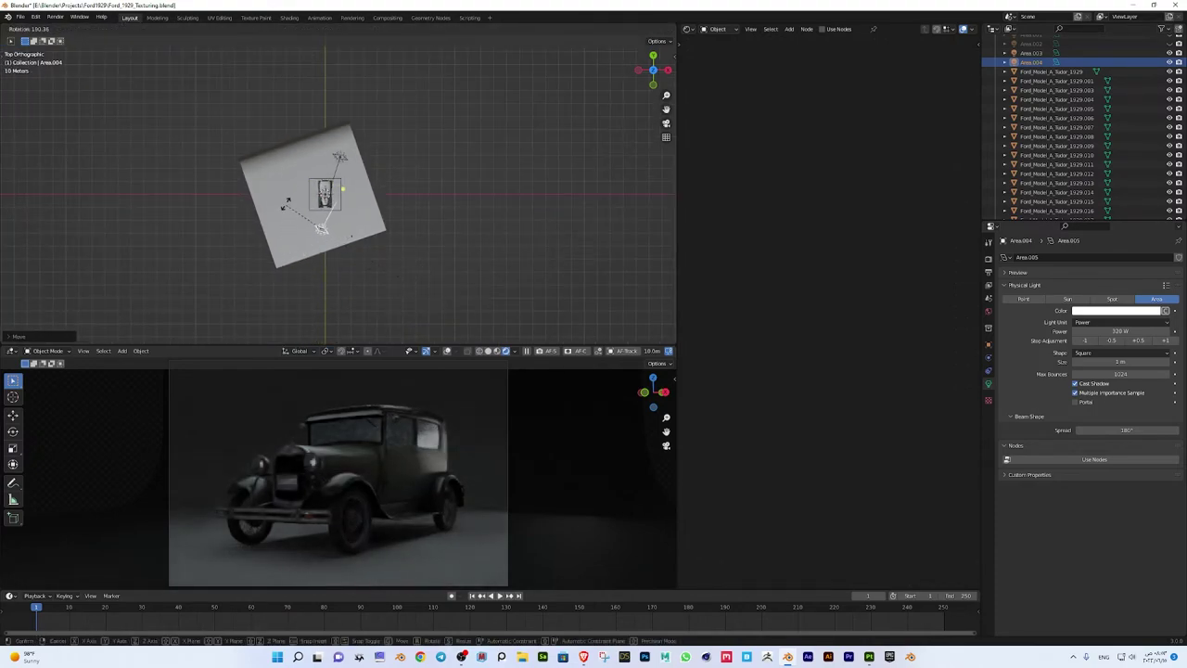
{"action": "key", "text": "g"}
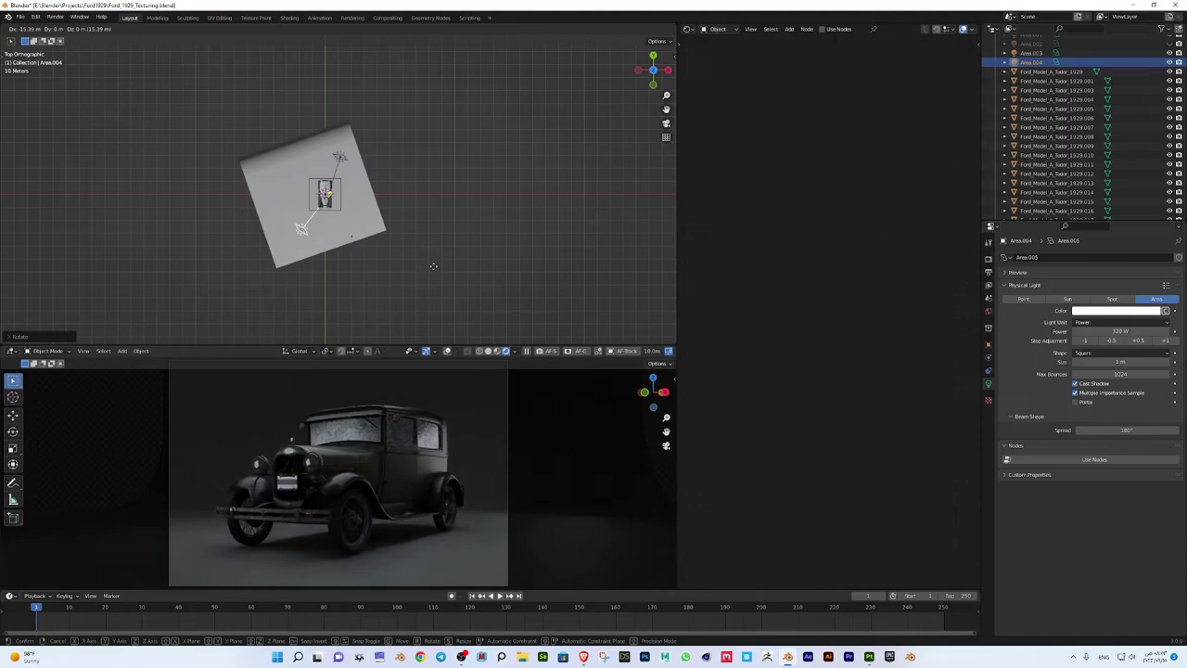
{"action": "left_click", "coordinate": [433, 265]}
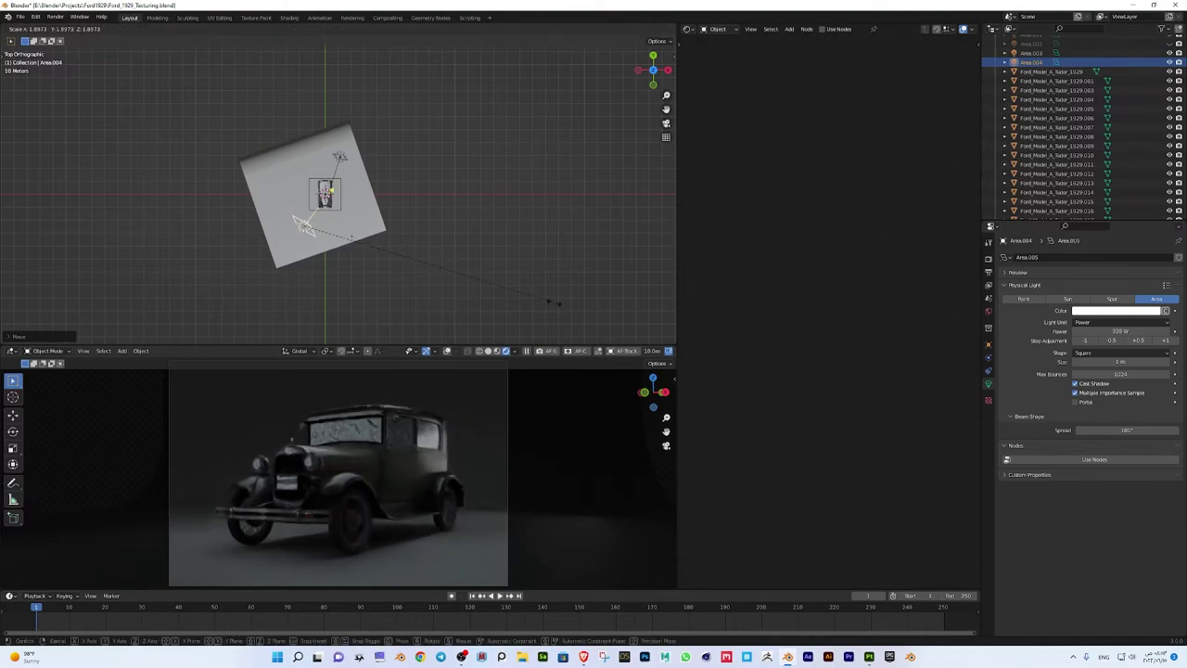
Set the duplicate light to 640 W with a warm orange colour
{"action": "left_click", "coordinate": [1165, 341]}
{"action": "left_click", "coordinate": [1118, 310]}
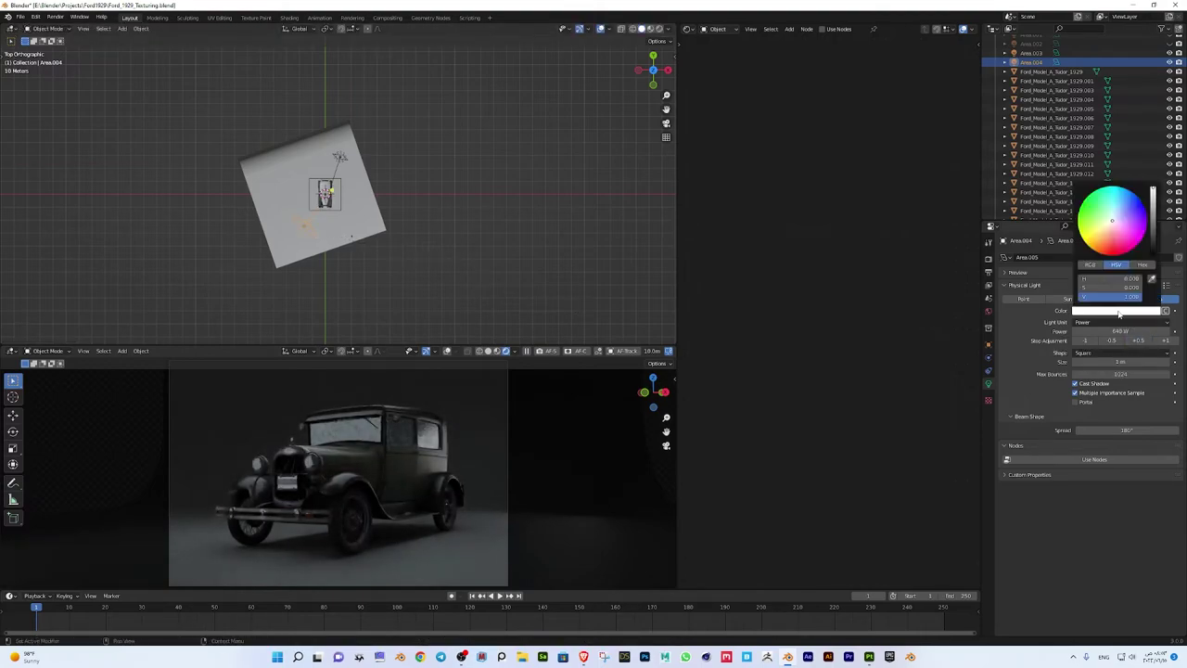
{"action": "left_click", "coordinate": [1103, 233]}
{"action": "left_click", "coordinate": [1031, 53]}
{"action": "left_click", "coordinate": [1118, 311]}
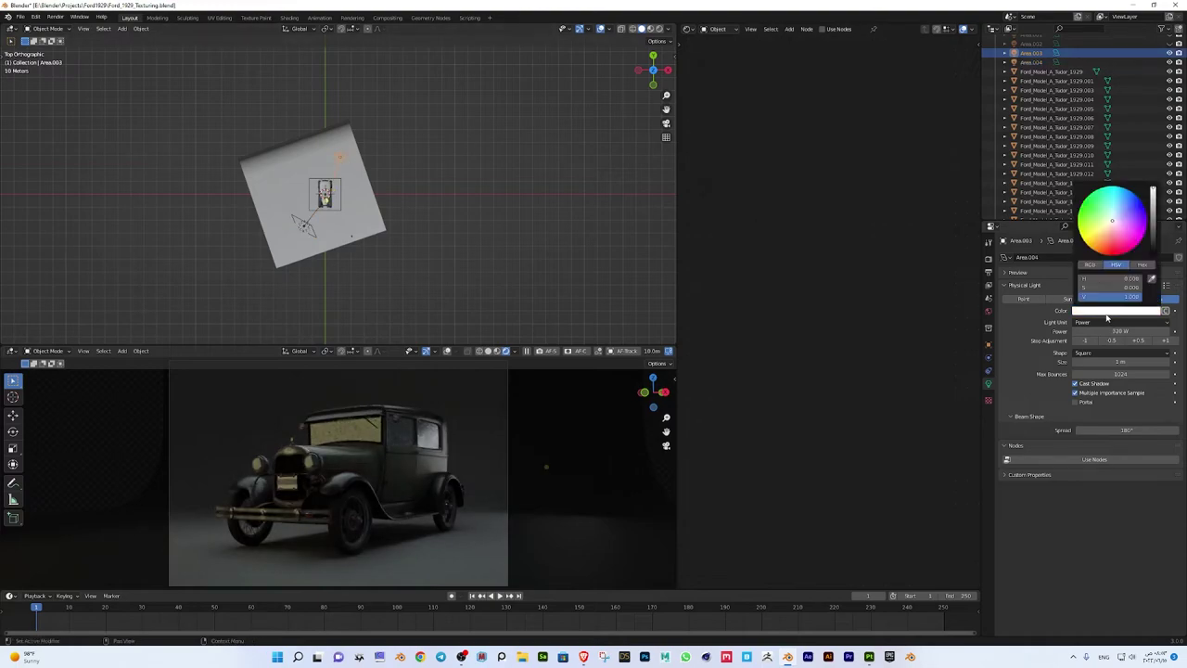
Raise the main Area light's power to about 3528 W
{"action": "left_click", "coordinate": [325, 193]}
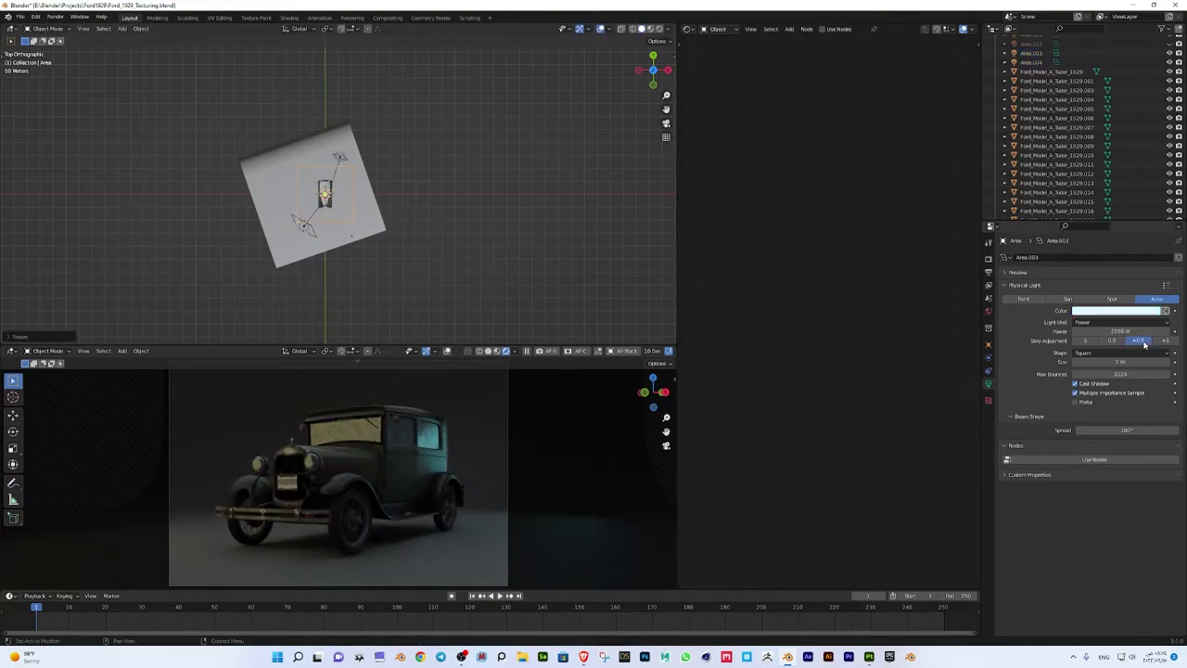
{"action": "left_click_drag", "start_coordinate": [1138, 331], "coordinate": [1170, 331]}
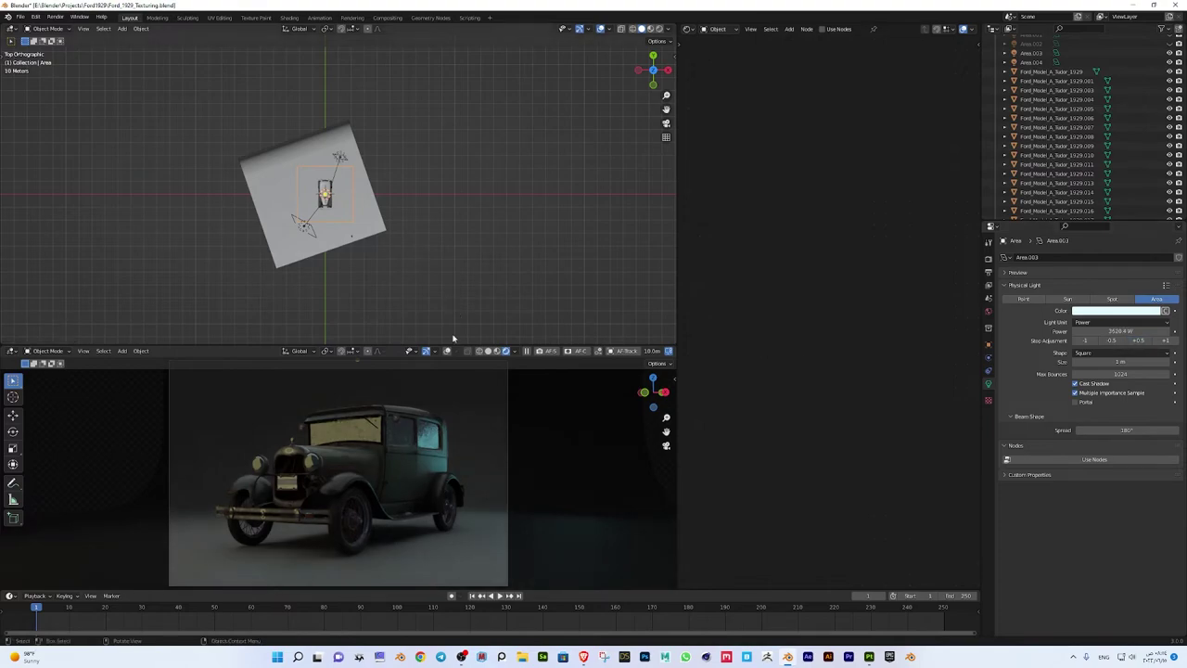
{"action": "left_click", "coordinate": [489, 541]}
Apply the Asphalt12 material from the PBR library to the backdrop plane
{"action": "key", "text": "n"}
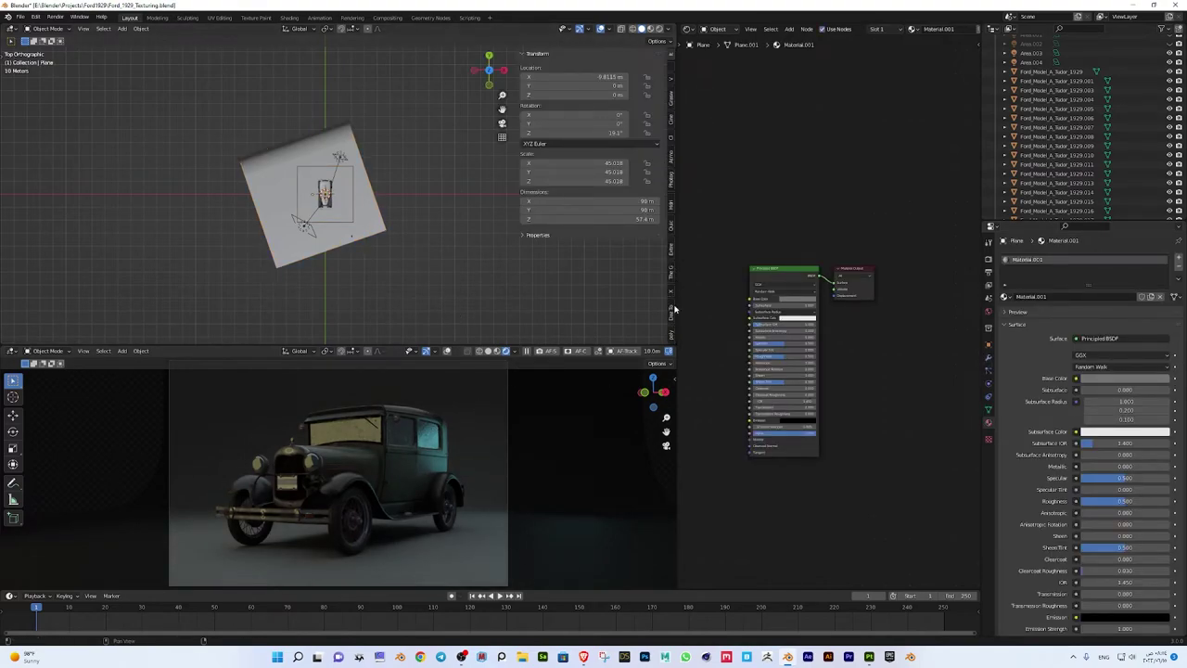
{"action": "left_click", "coordinate": [672, 250]}
{"action": "left_click", "coordinate": [575, 78]}
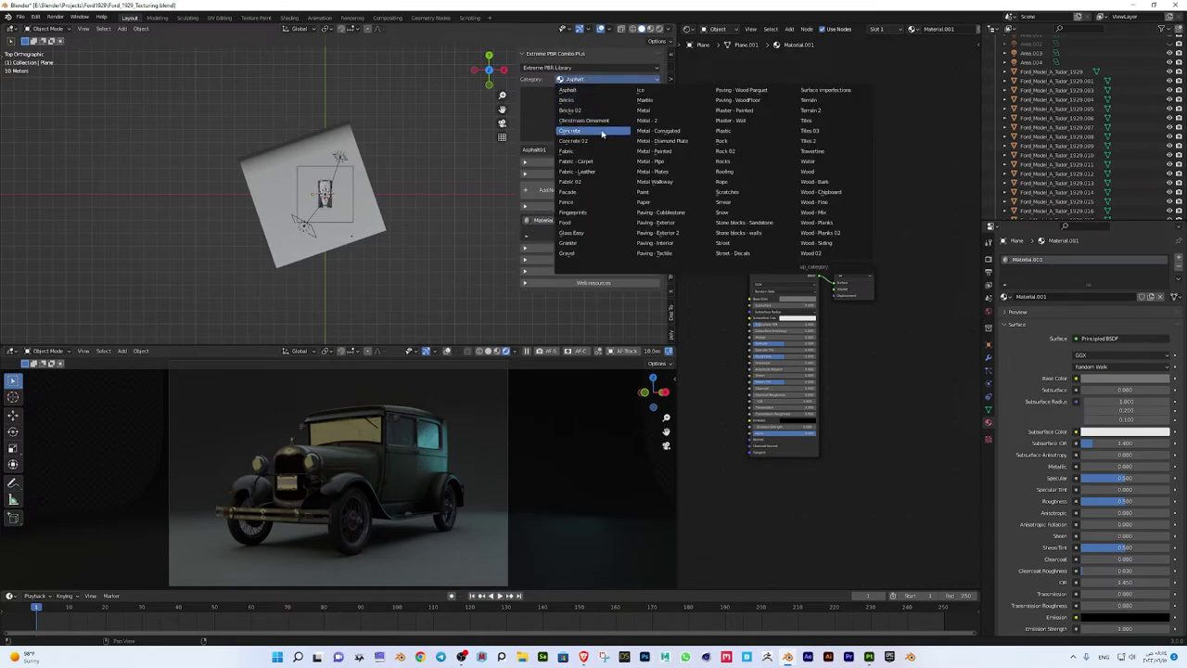
{"action": "left_click", "coordinate": [598, 128]}
{"action": "left_click", "coordinate": [594, 79]}
{"action": "left_click", "coordinate": [572, 140]}
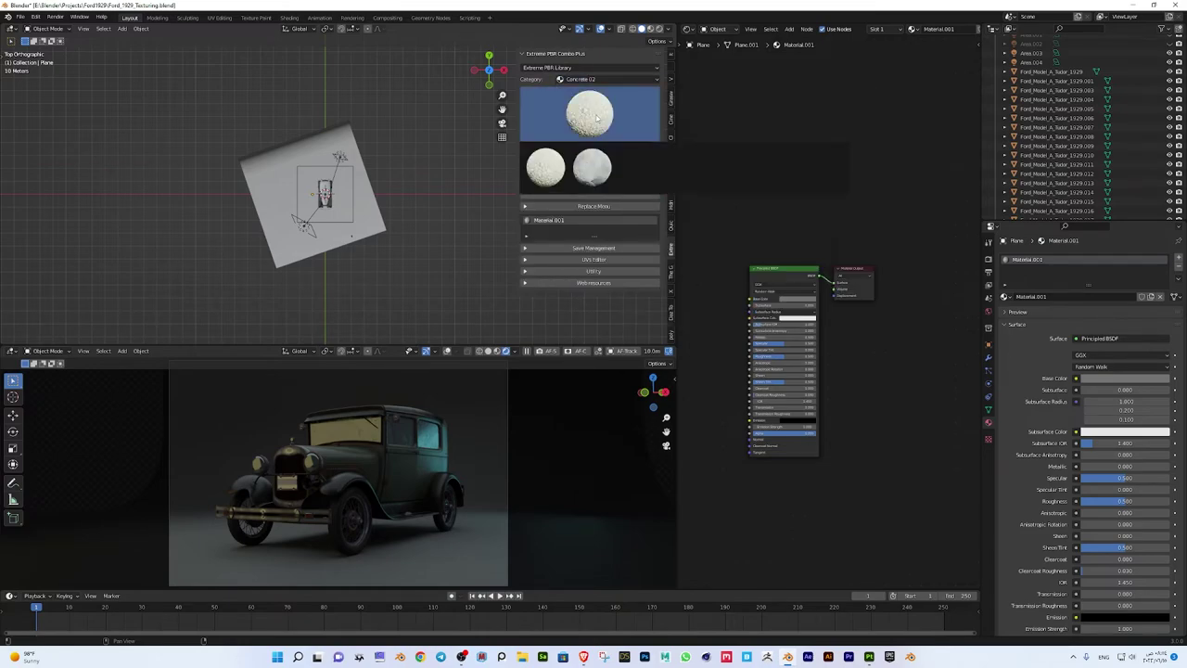
{"action": "left_click", "coordinate": [606, 82]}
{"action": "left_click", "coordinate": [566, 90]}
{"action": "left_click", "coordinate": [589, 111]}
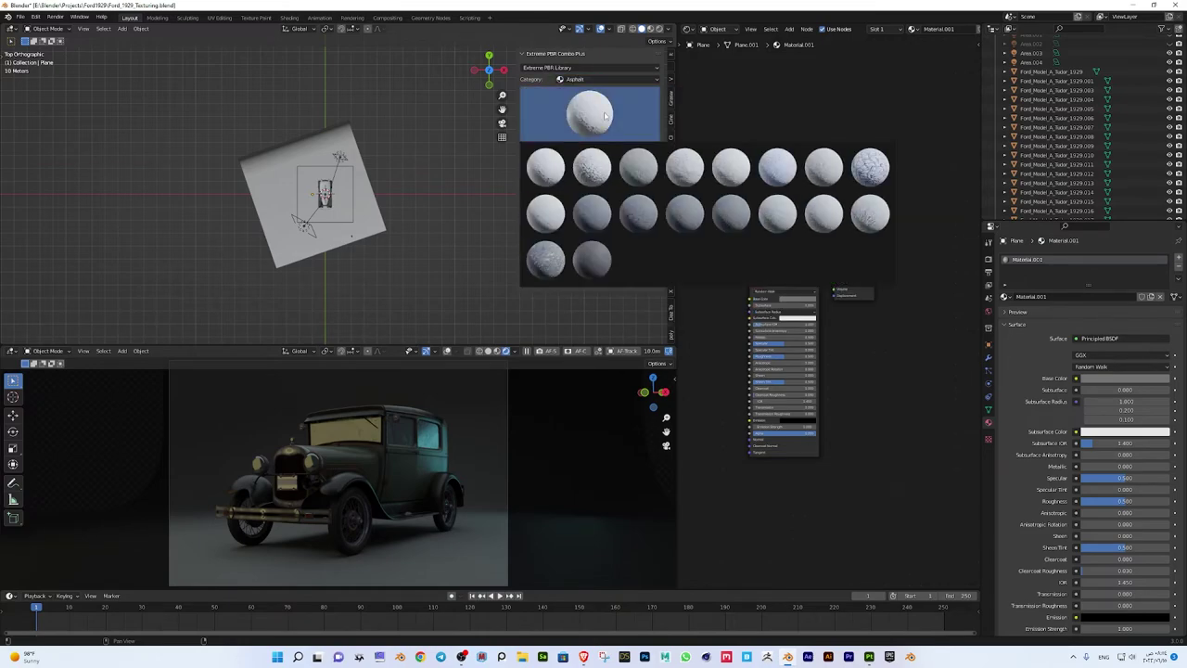
{"action": "left_click", "coordinate": [683, 204]}
{"action": "left_click", "coordinate": [549, 190]}
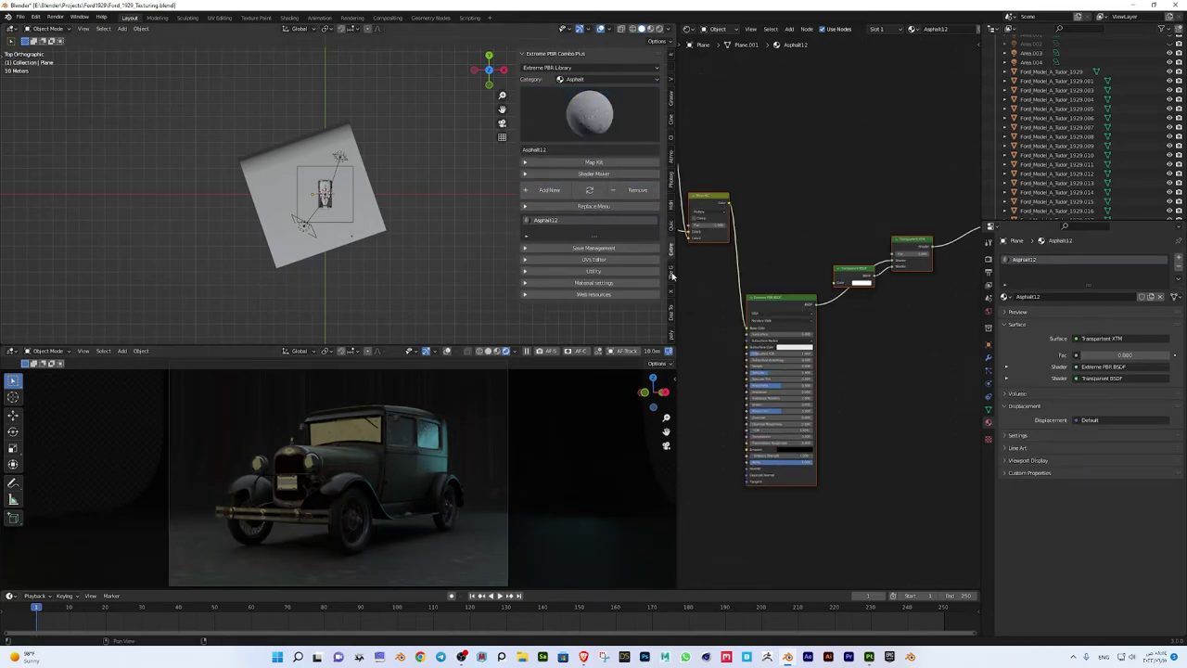
Turn the node area into a UV Editor and Smart UV Project the plane in Edit Mode
{"action": "key", "text": "Tab"}
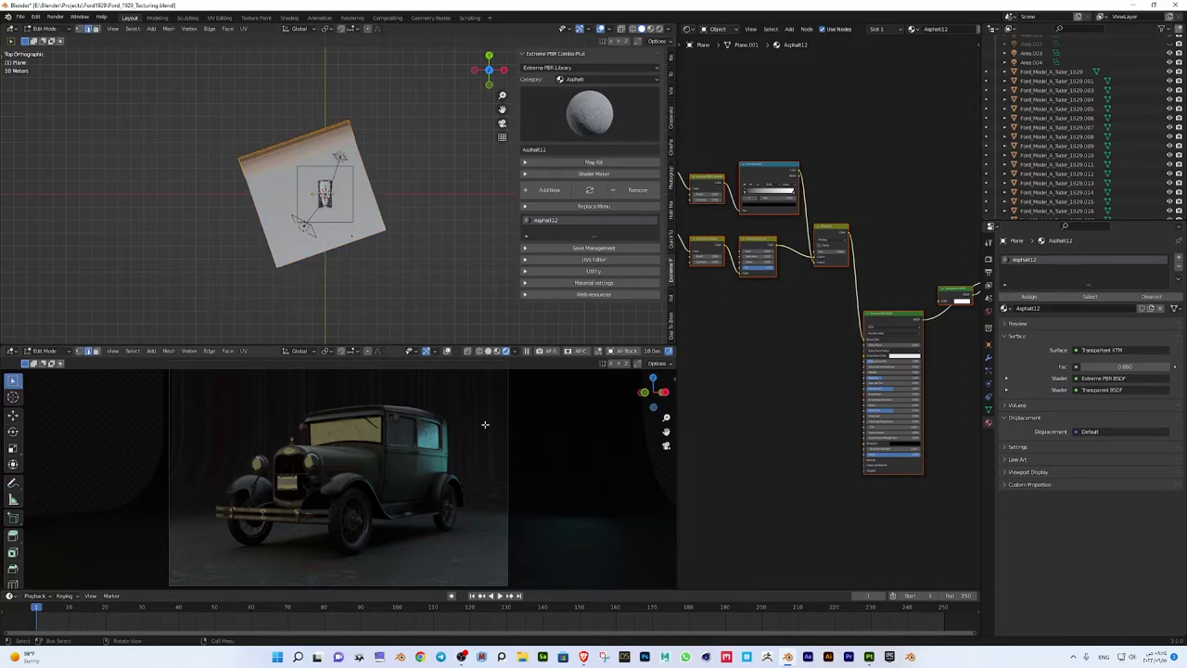
{"action": "left_click", "coordinate": [688, 28]}
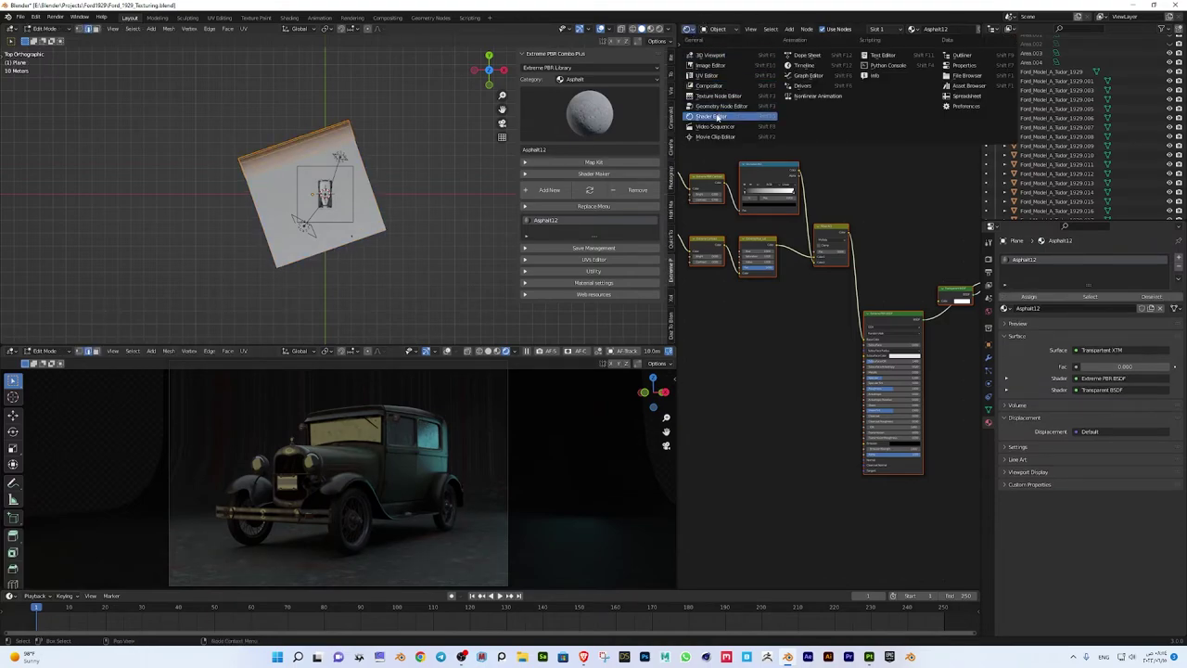
{"action": "left_click", "coordinate": [708, 75]}
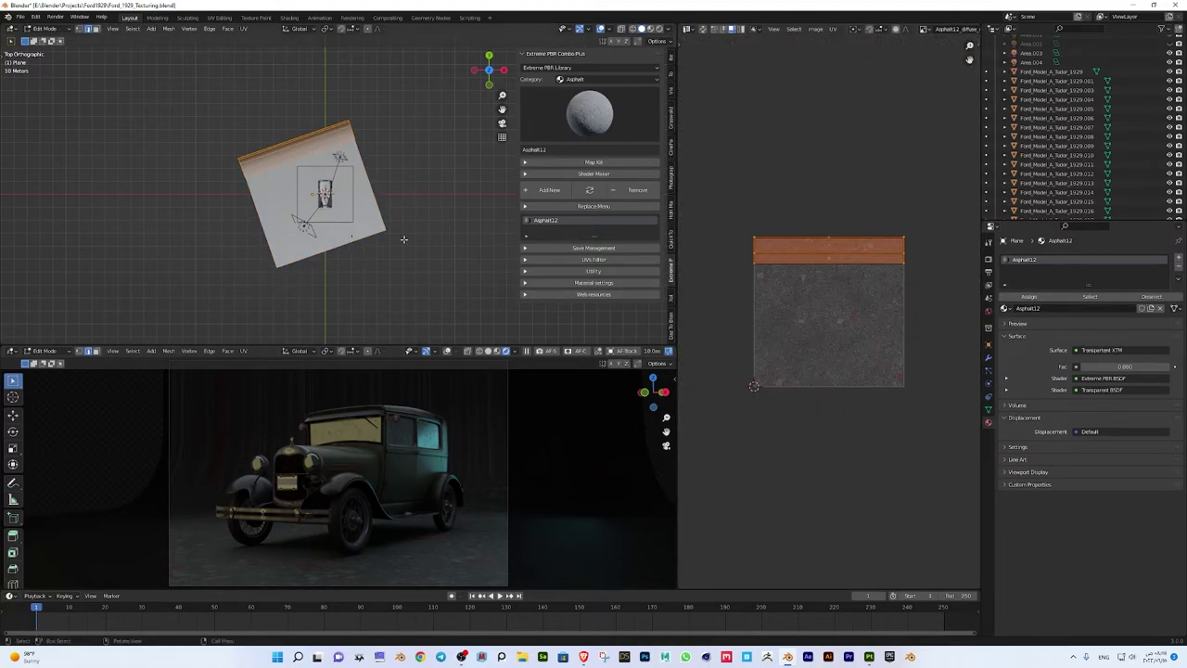
{"action": "left_click", "coordinate": [390, 214]}
{"action": "key", "text": "a"}
{"action": "key", "text": "u"}
{"action": "left_click", "coordinate": [418, 234]}
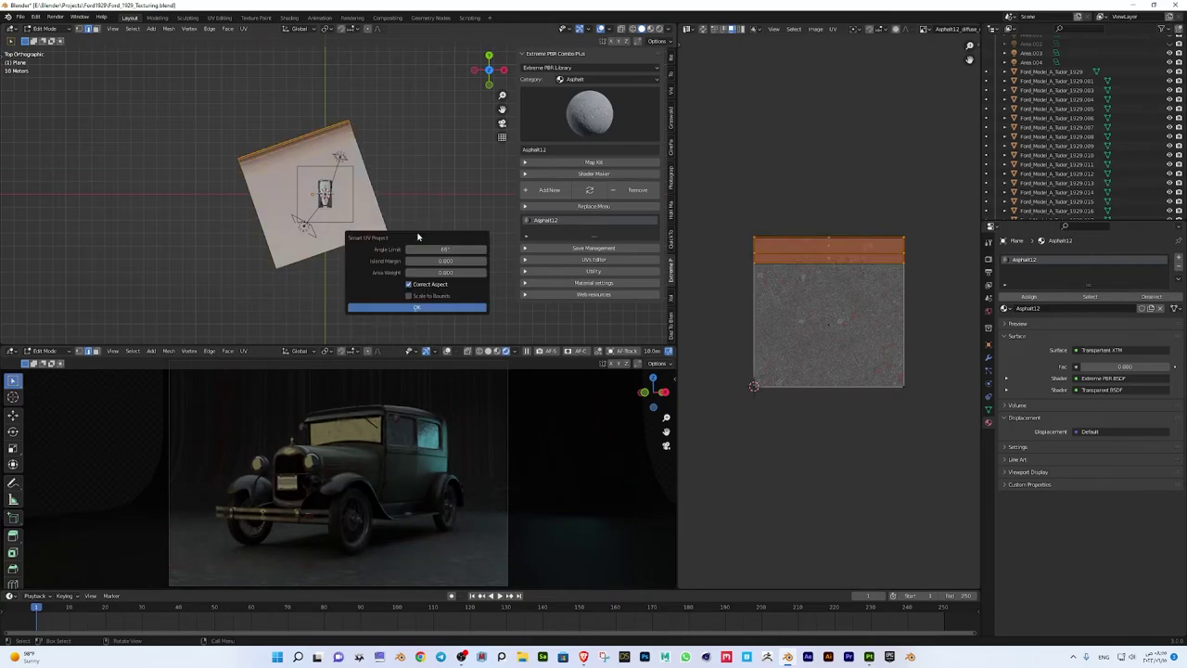
{"action": "left_click", "coordinate": [429, 310]}
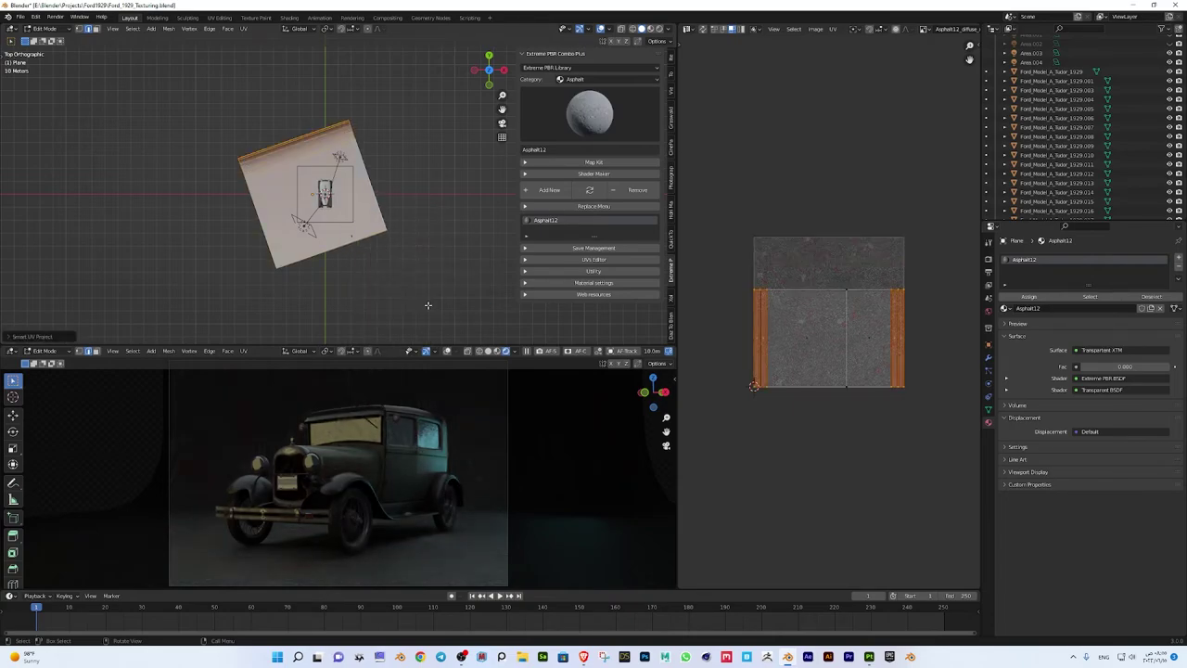
Scale the UV island in X and Y, then move and enlarge it past the asphalt texture
{"action": "key", "text": "a"}
{"action": "key", "text": "s"}
{"action": "key", "text": "x"}
{"action": "left_click", "coordinate": [934, 389]}
{"action": "key", "text": "s"}
{"action": "key", "text": "y"}
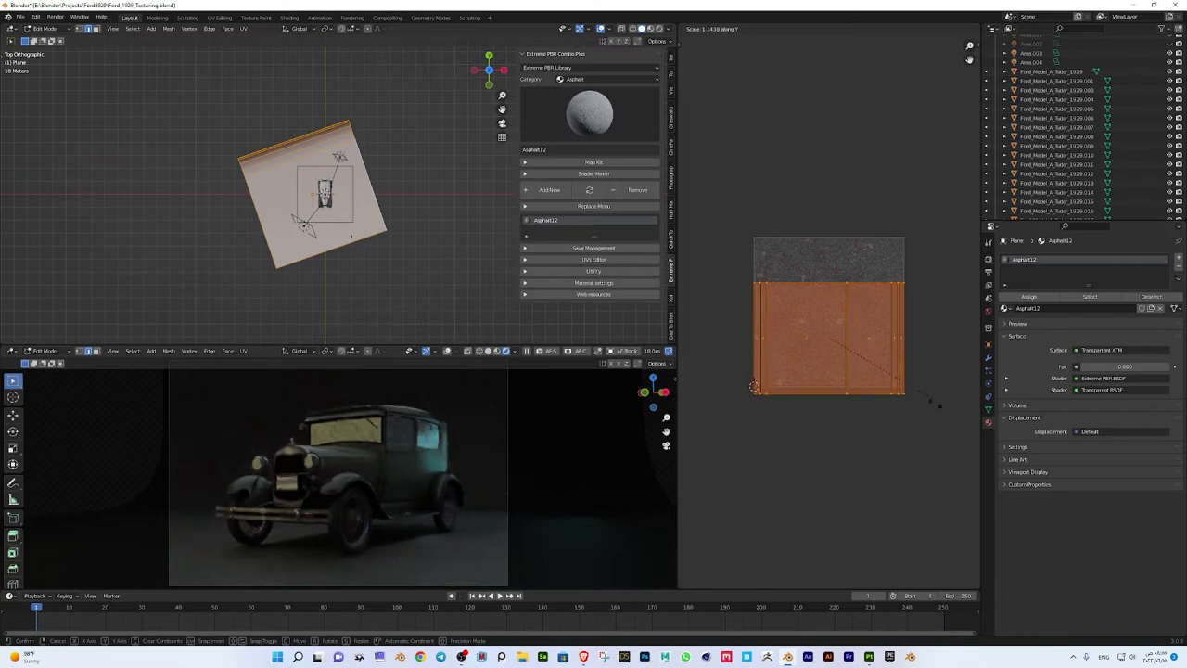
{"action": "left_click", "coordinate": [934, 456]}
{"action": "key", "text": "g"}
{"action": "left_click", "coordinate": [937, 444]}
{"action": "key", "text": "s"}
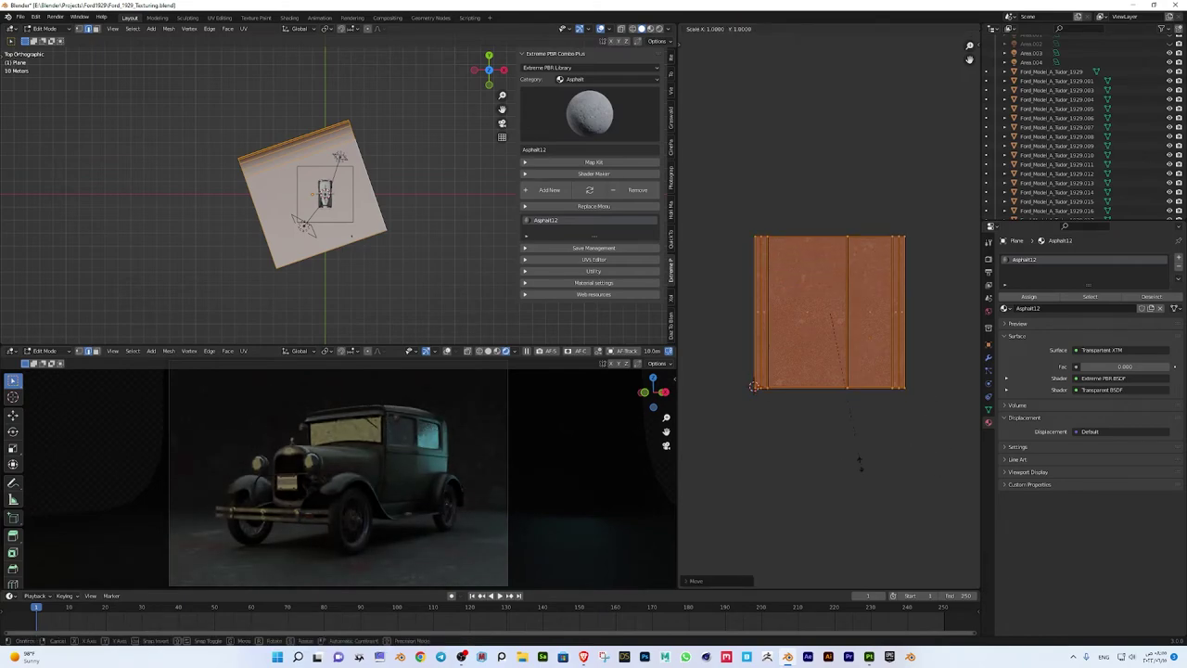
{"action": "left_click", "coordinate": [692, 41]}
Return to Object Mode, widen the 3D viewports, and save the file
{"action": "key", "text": "Tab"}
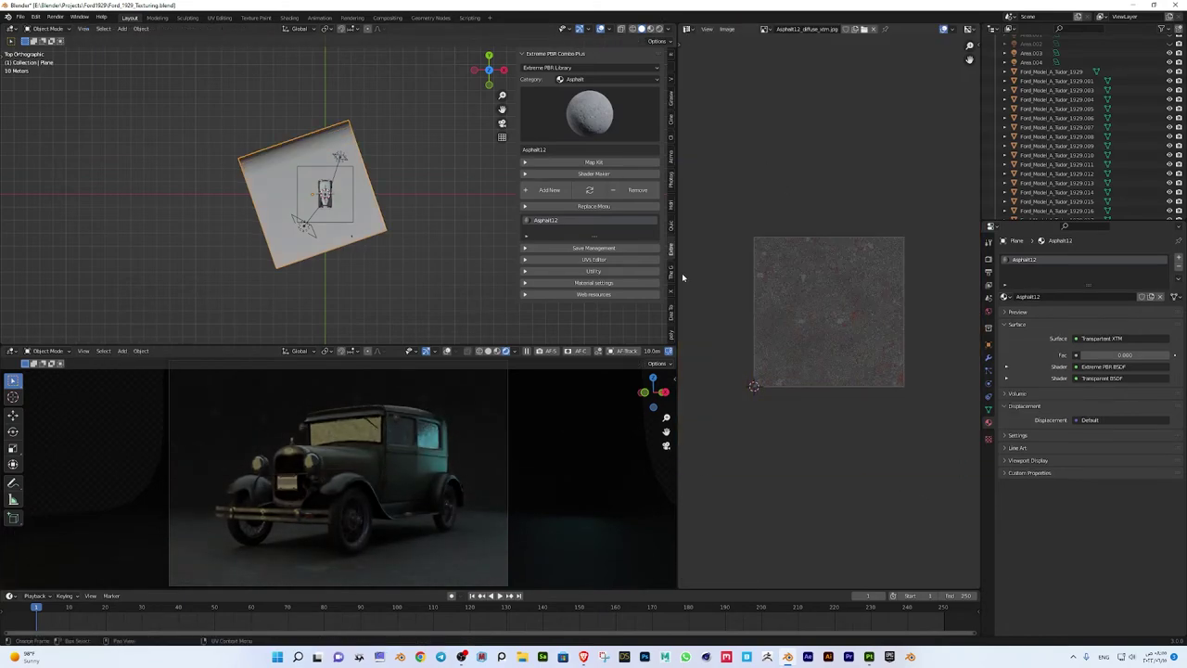
{"action": "left_click_drag", "start_coordinate": [682, 273], "coordinate": [791, 272]}
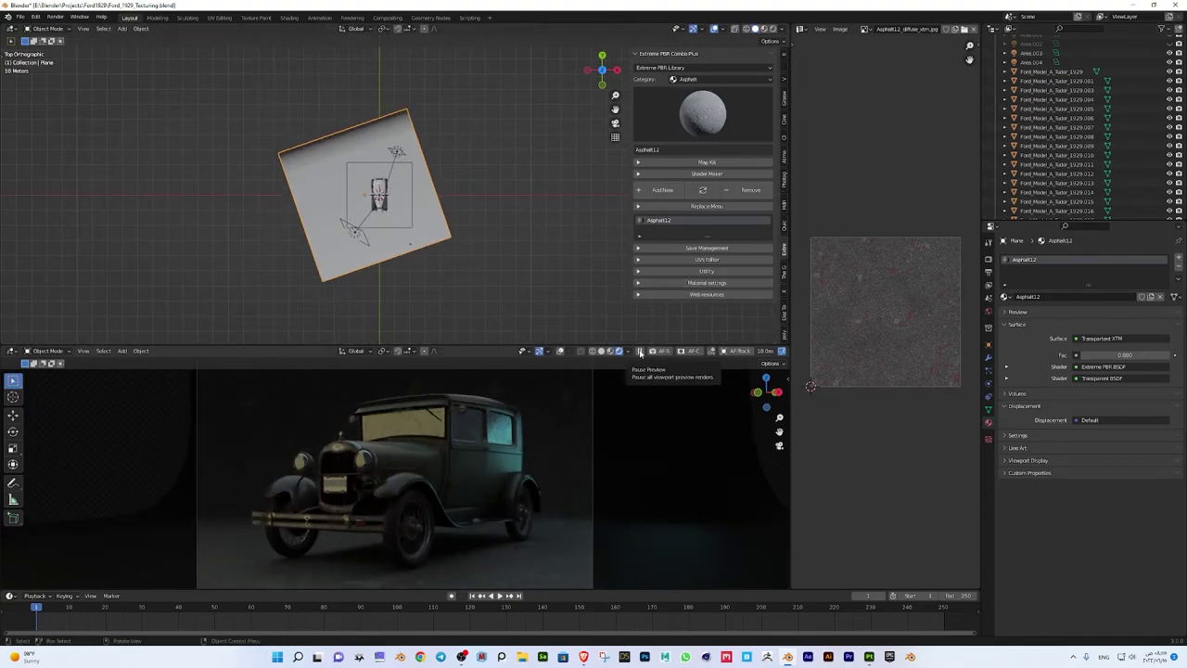
{"action": "key", "text": "ctrl+s"}
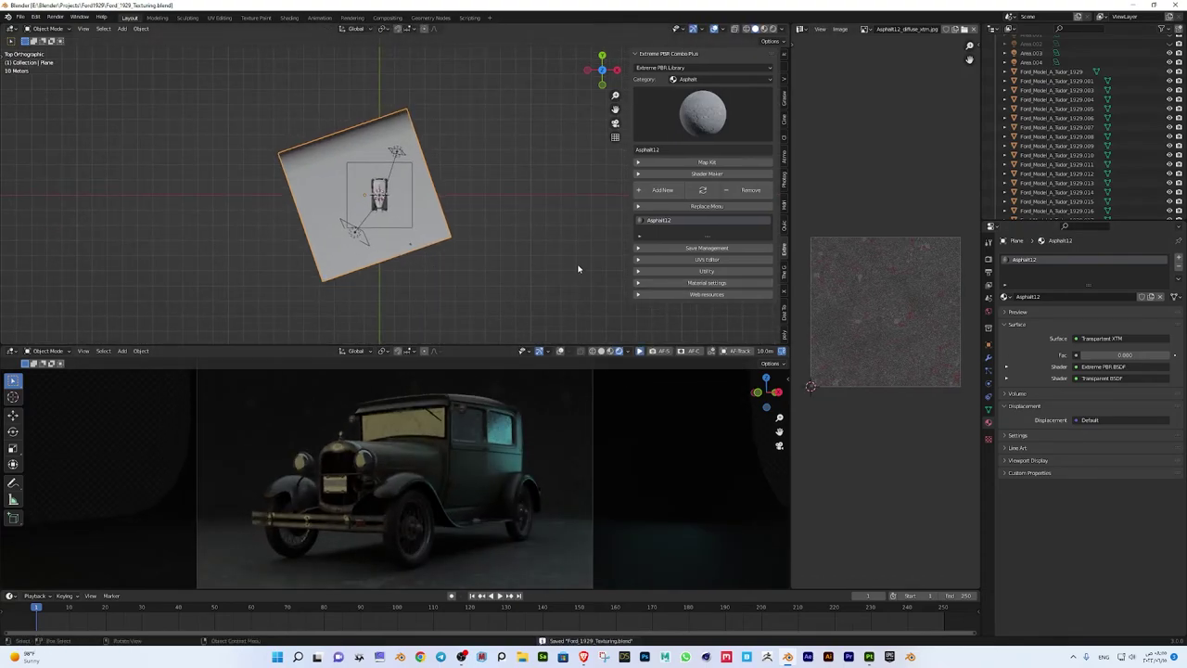
Run an F12 test render, inspect it, and close the render window
{"action": "key", "text": "F12"}
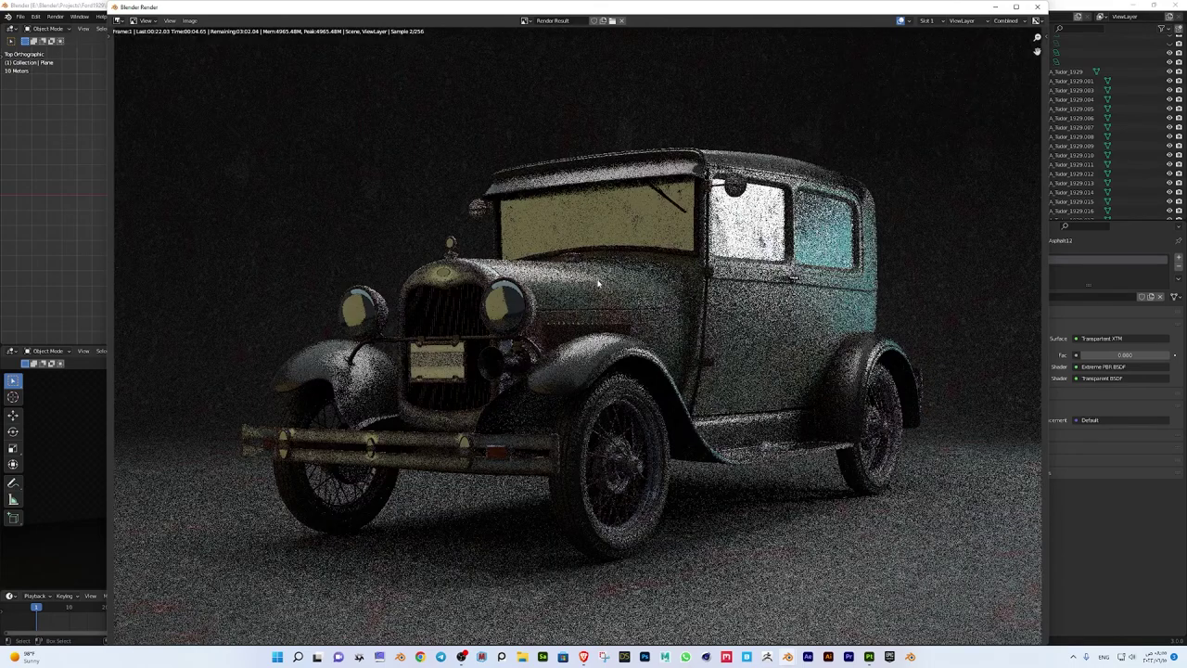
{"action": "scroll", "coordinate": [524, 316], "scroll_direction": "down", "scroll_amount": 3}
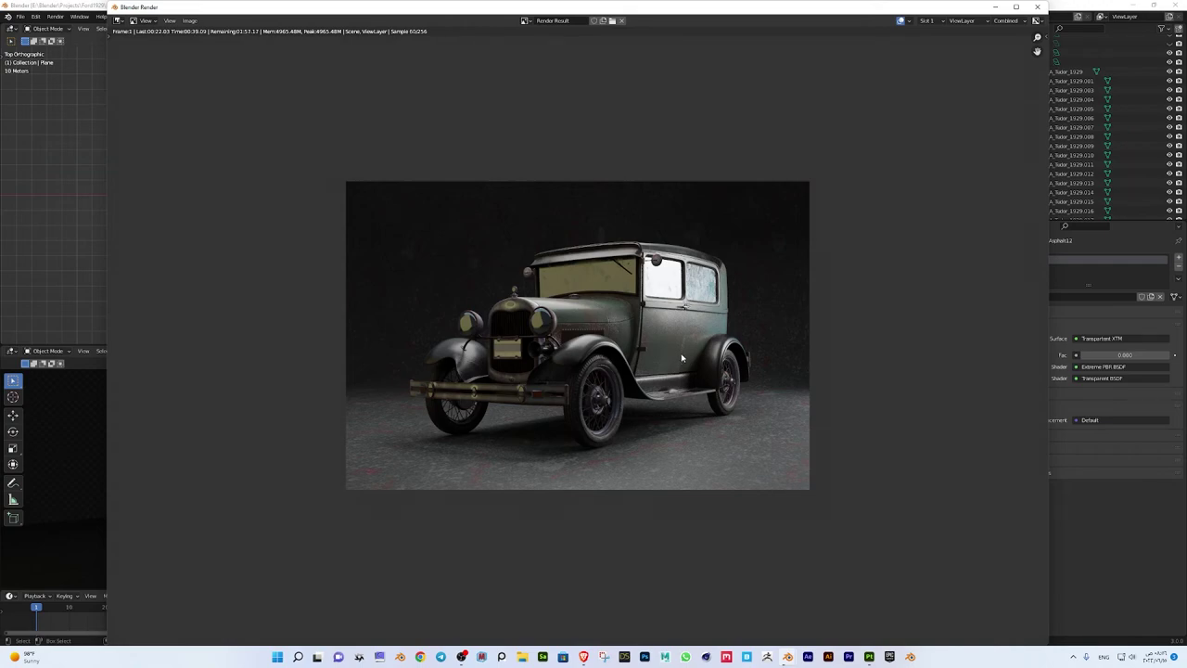
{"action": "key", "text": "Escape"}
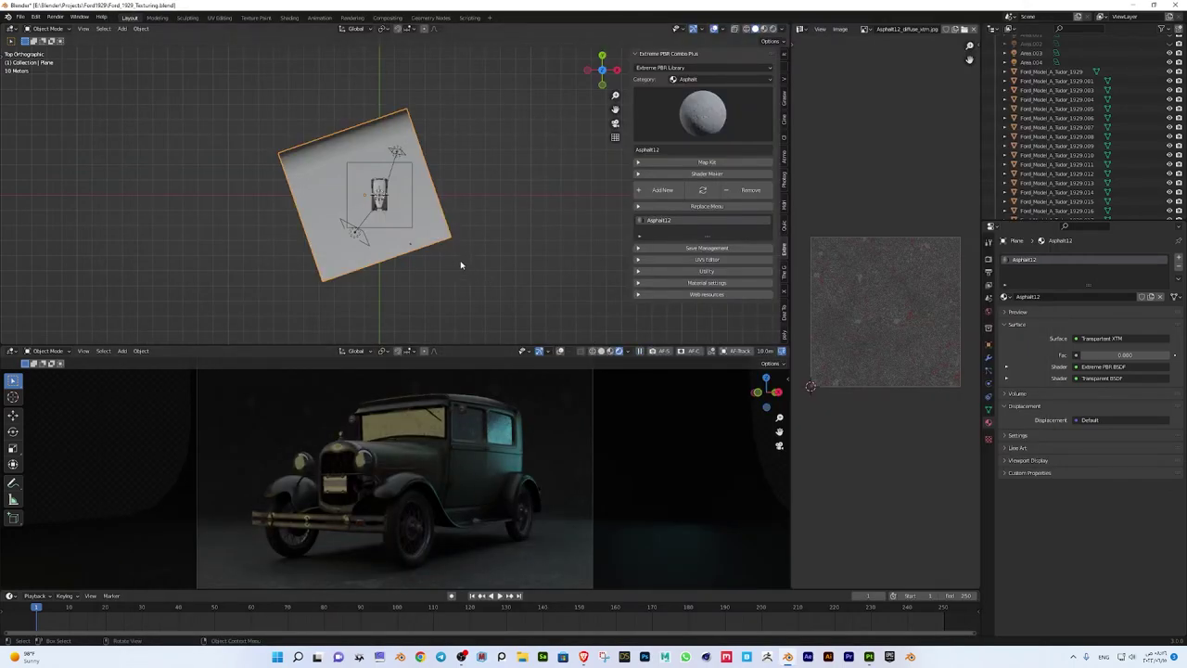
Shift the backdrop plane slightly and raise the area light in front of the car
{"action": "key", "text": "g"}
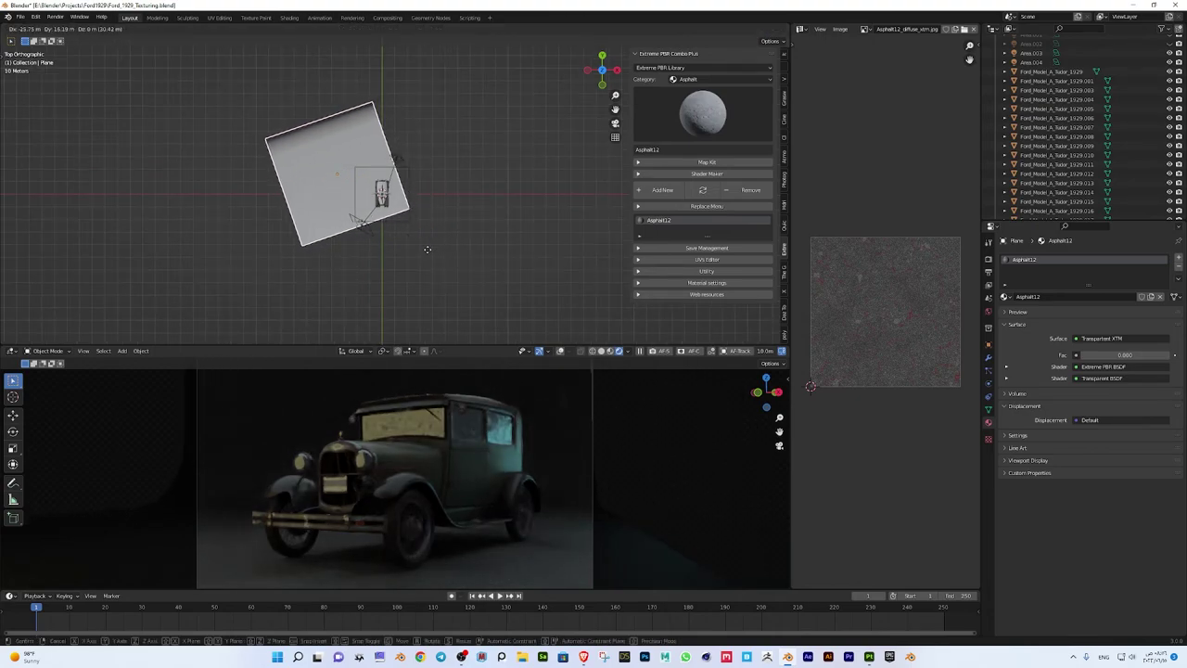
{"action": "left_click", "coordinate": [467, 245]}
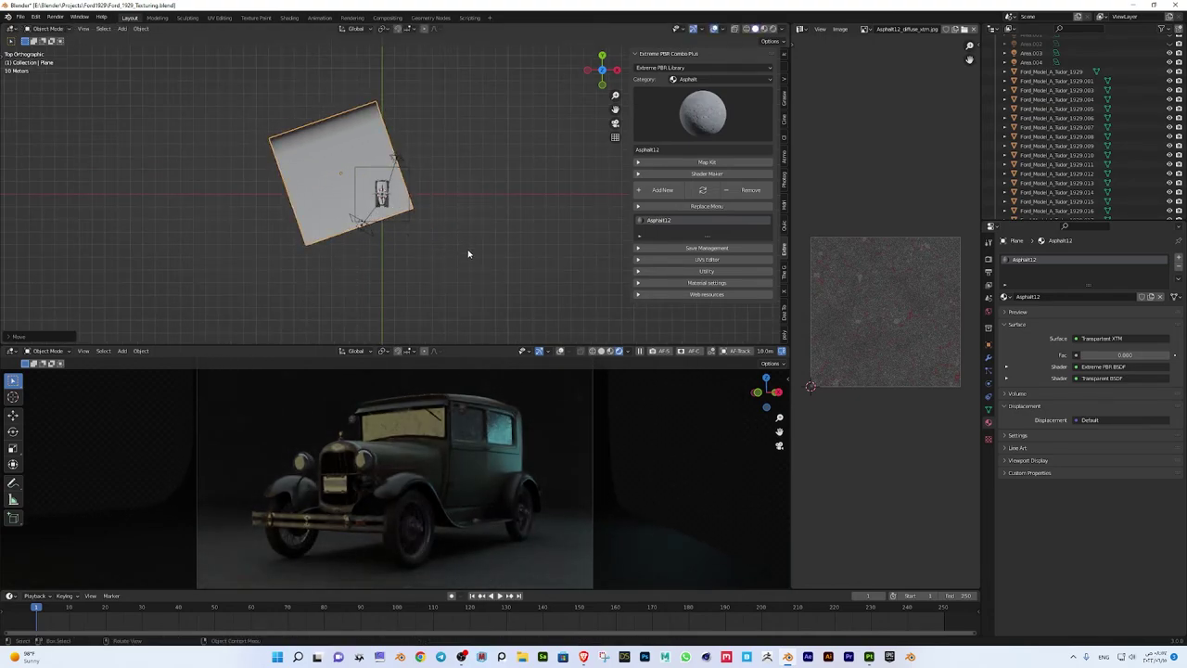
{"action": "left_click", "coordinate": [399, 159]}
{"action": "mouse_move", "coordinate": [398, 159]}
{"action": "middle_mouse_down"}
{"action": "mouse_move", "coordinate": [467, 218]}
{"action": "mouse_move", "coordinate": [501, 212]}
{"action": "middle_mouse_up"}
{"action": "key", "text": "g"}
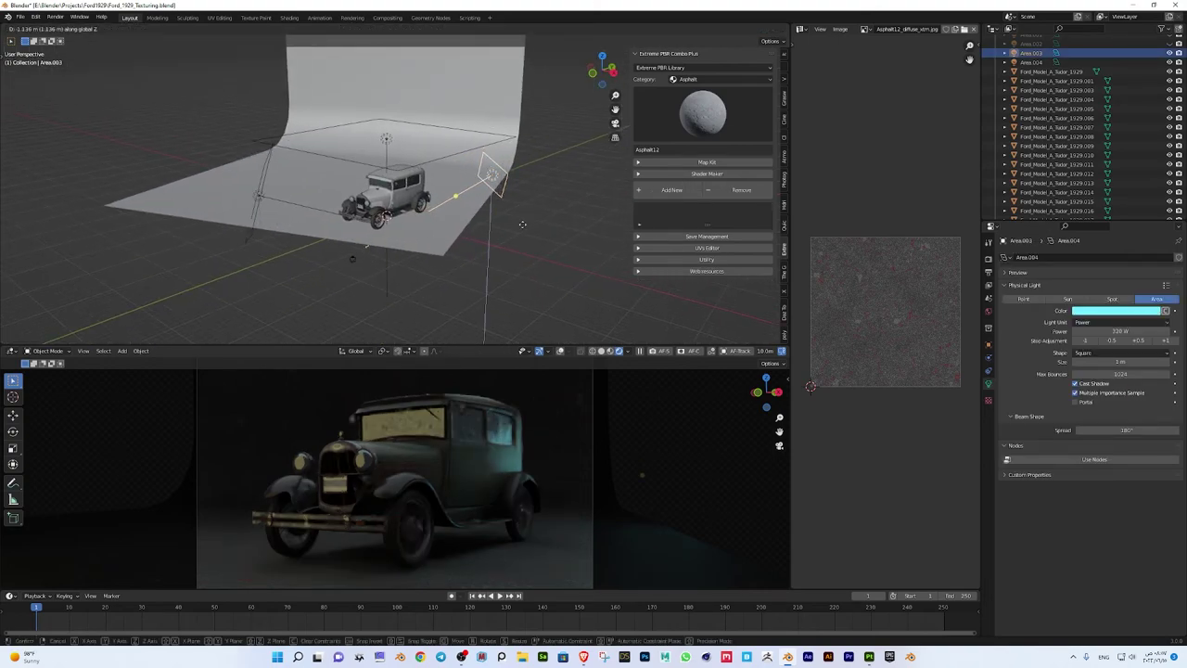
{"action": "left_click", "coordinate": [522, 224]}
Level the front area light from the side view and nudge it into its final spot
{"action": "key", "text": "KP_3"}
{"action": "key", "text": "r"}
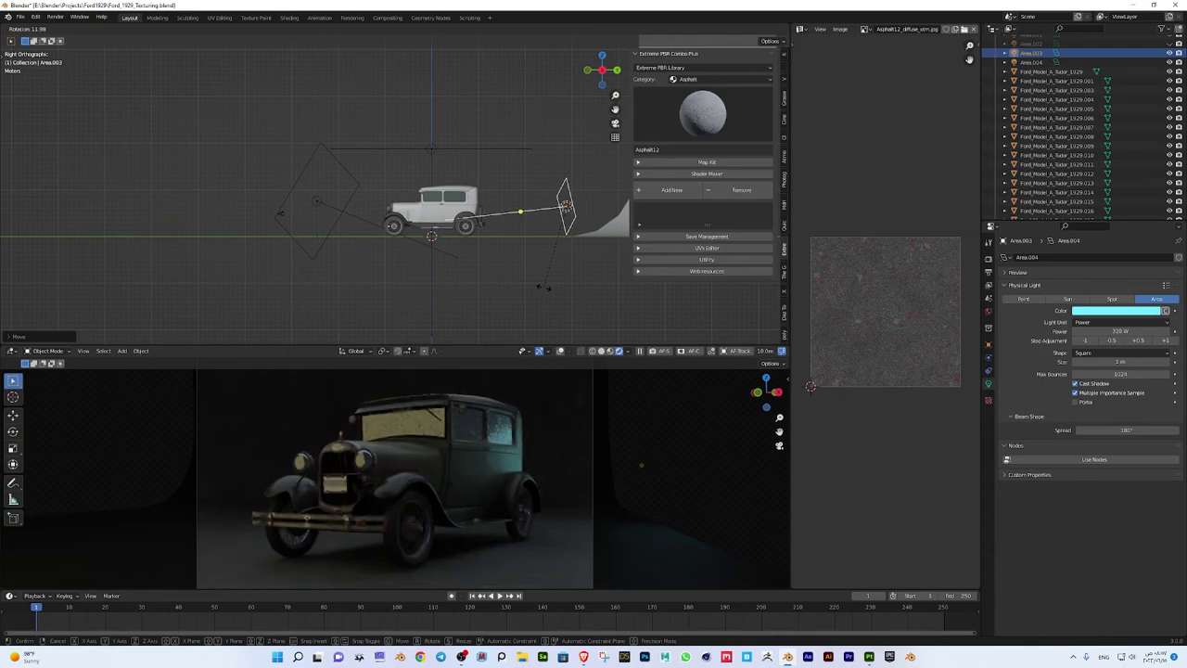
{"action": "left_click", "coordinate": [547, 282]}
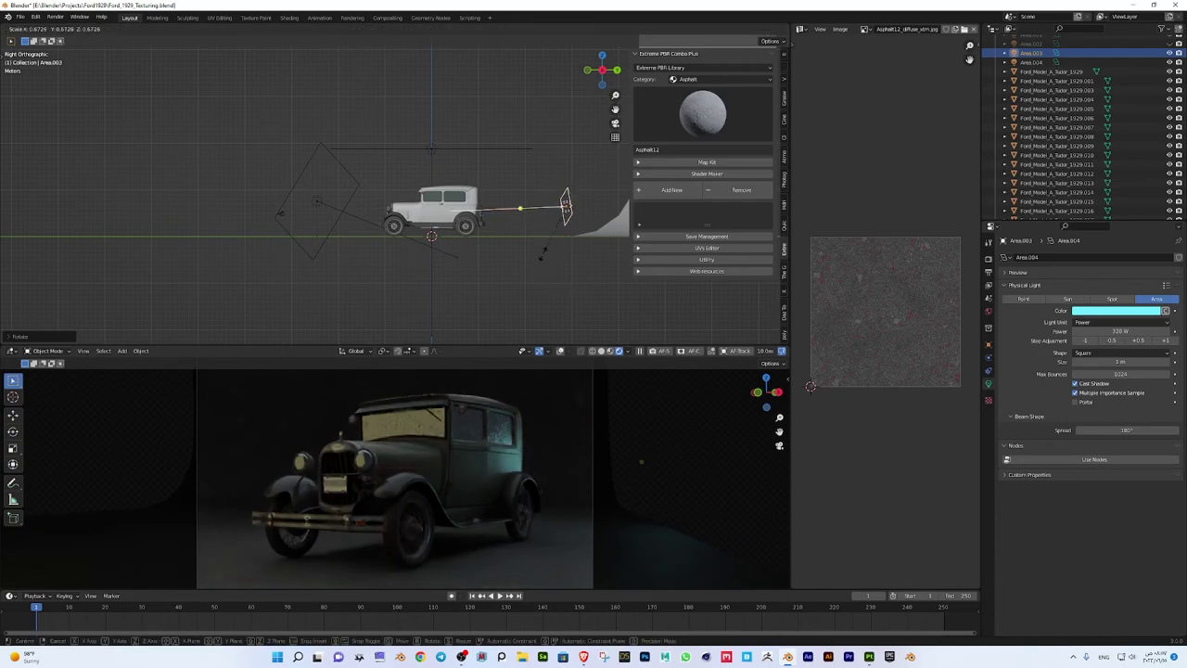
{"action": "key", "text": "g"}
{"action": "left_click", "coordinate": [554, 264]}
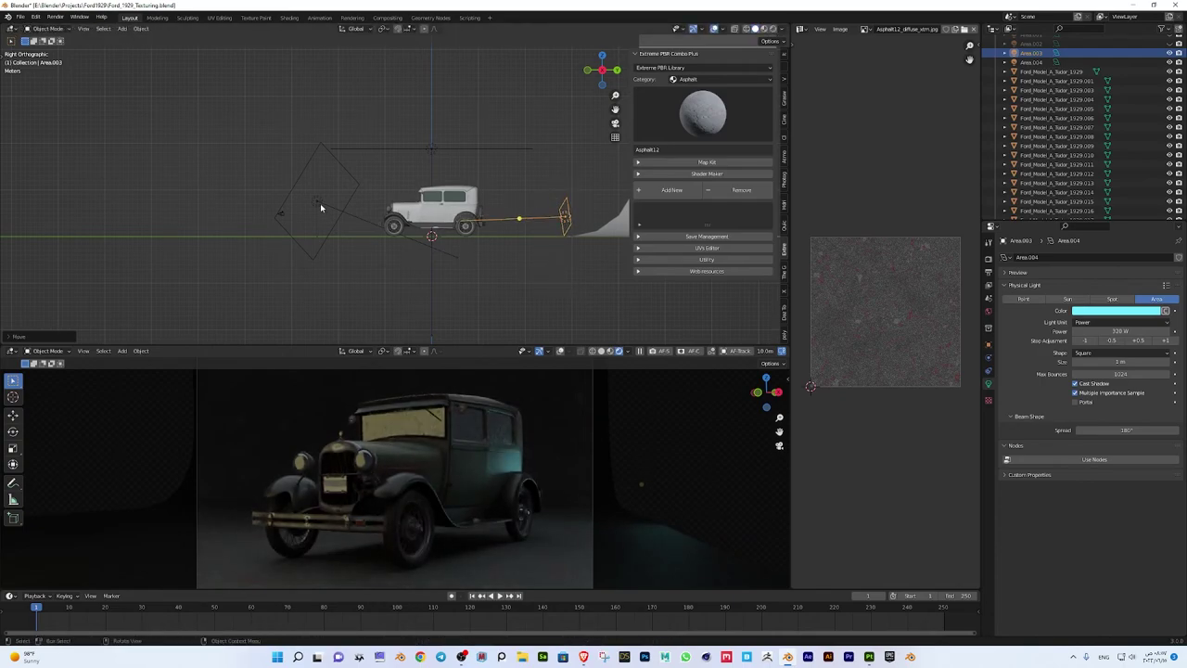
Save the file, run a fresh test render, and close the render window
{"action": "key", "text": "ctrl+s"}
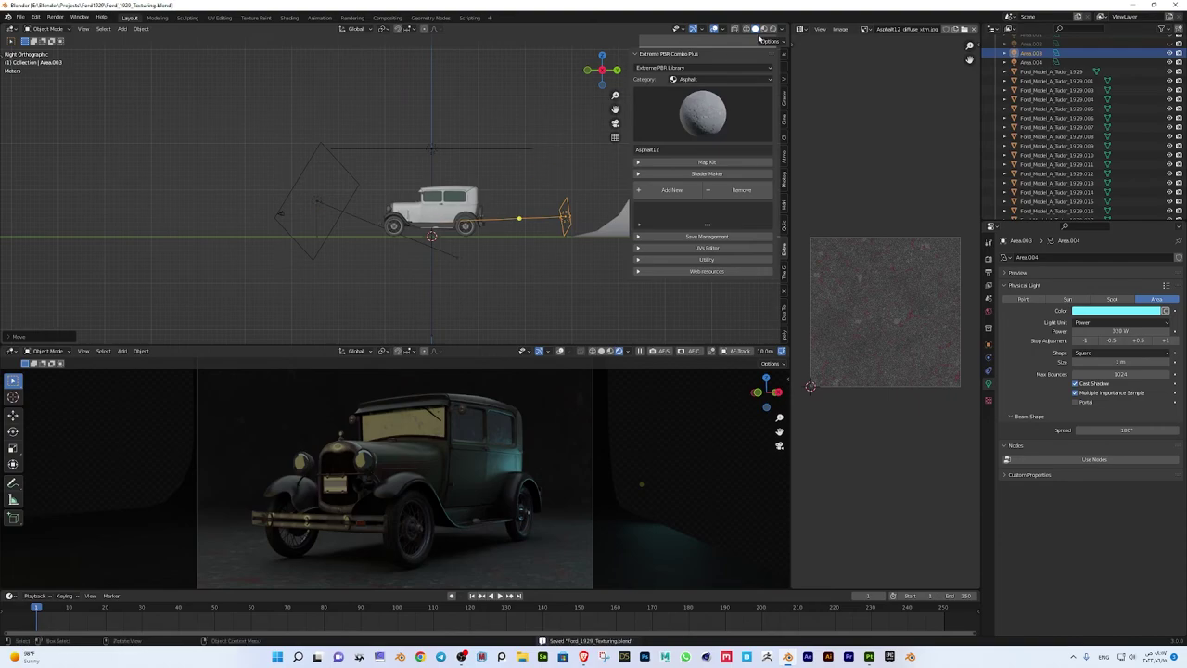
{"action": "key", "text": "F12"}
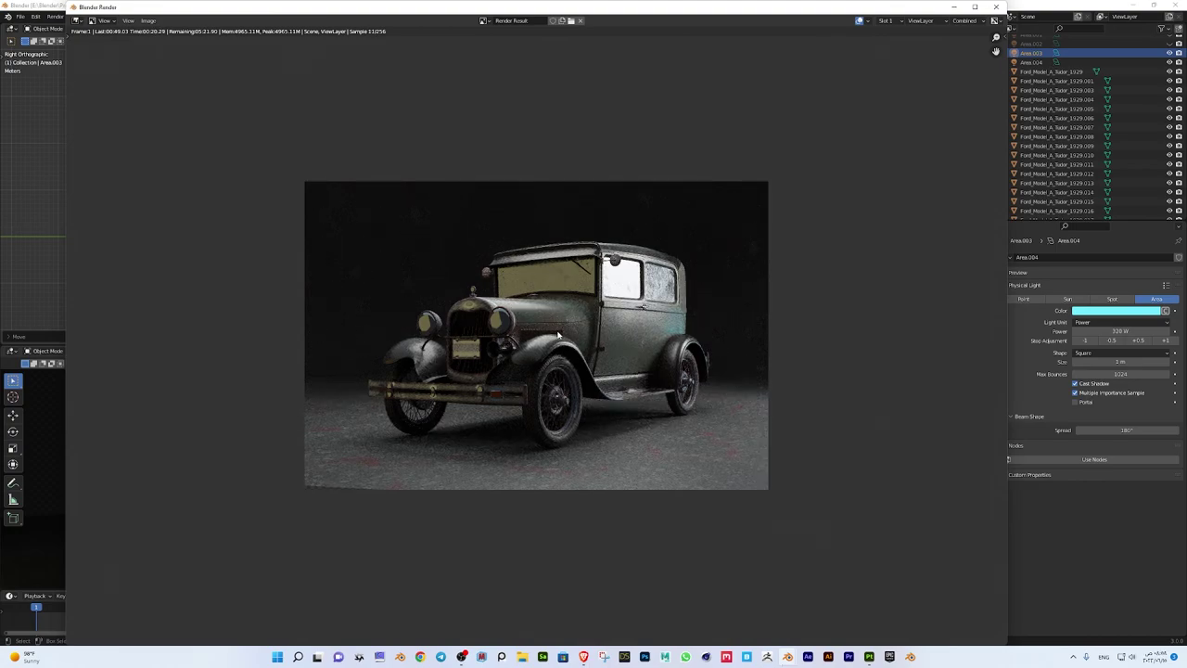
{"action": "left_click", "coordinate": [996, 6]}
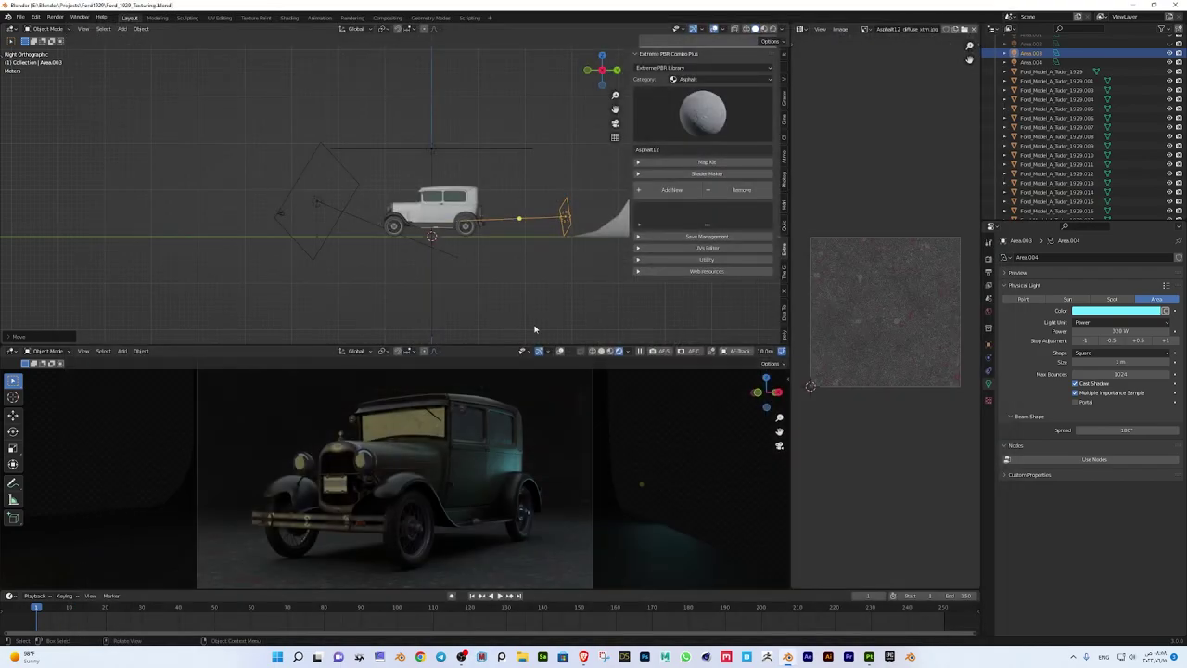
Scale the overhead area light to about 0.56 along X, then launch an F12 render
{"action": "left_click", "coordinate": [431, 149]}
{"action": "middle_click_drag", "start_coordinate": [588, 263], "coordinate": [516, 246]}
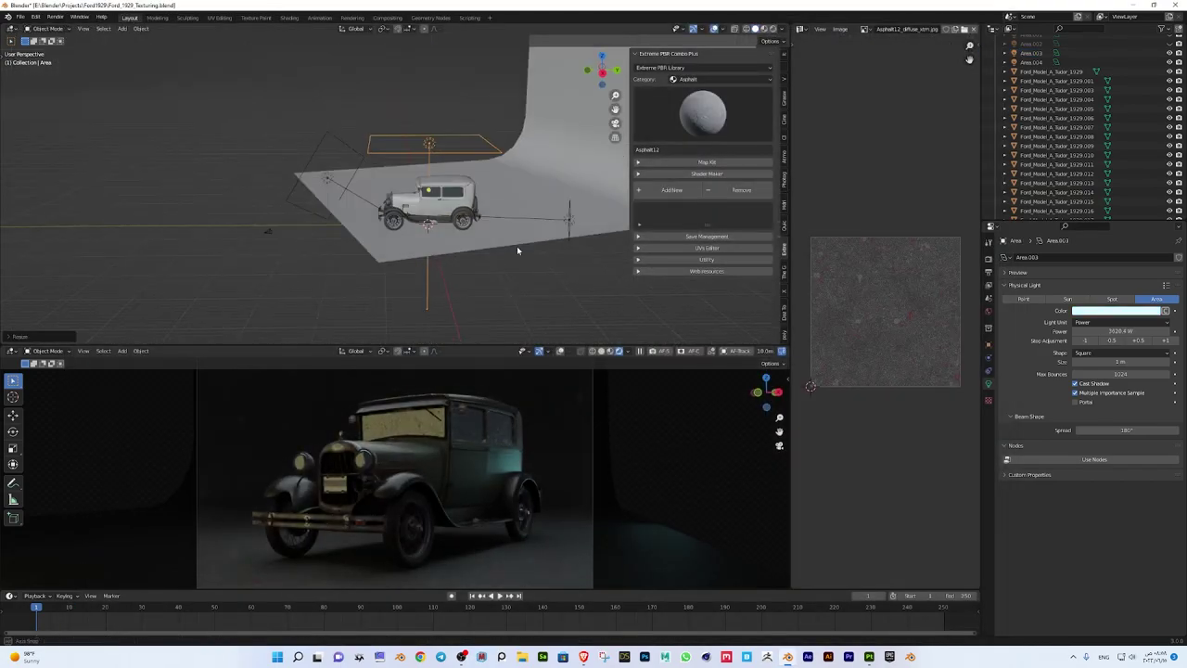
{"action": "key", "text": "KP_7"}
{"action": "key", "text": "s"}
{"action": "key", "text": "x"}
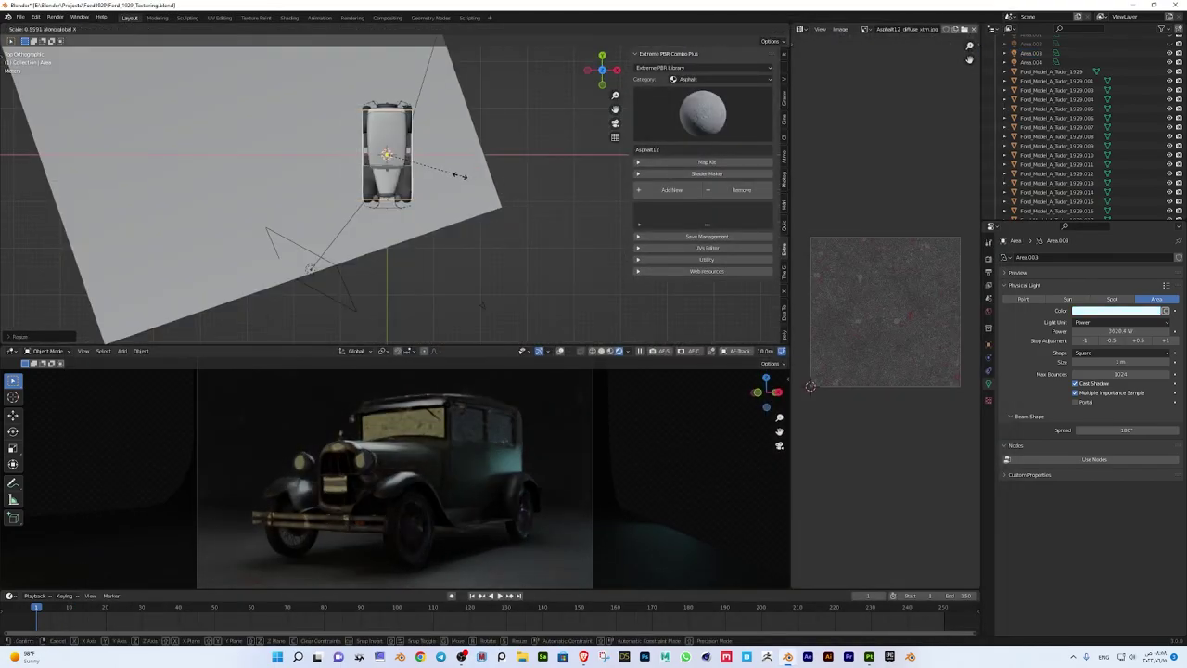
{"action": "left_click", "coordinate": [451, 172]}
{"action": "key", "text": "F12"}
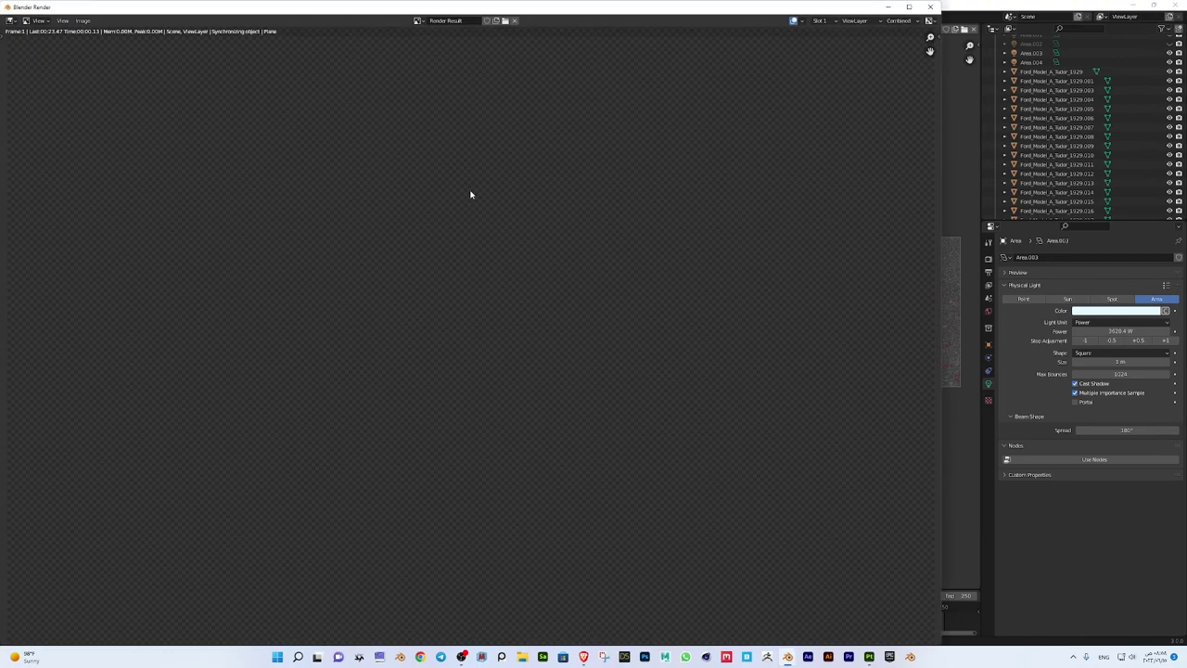